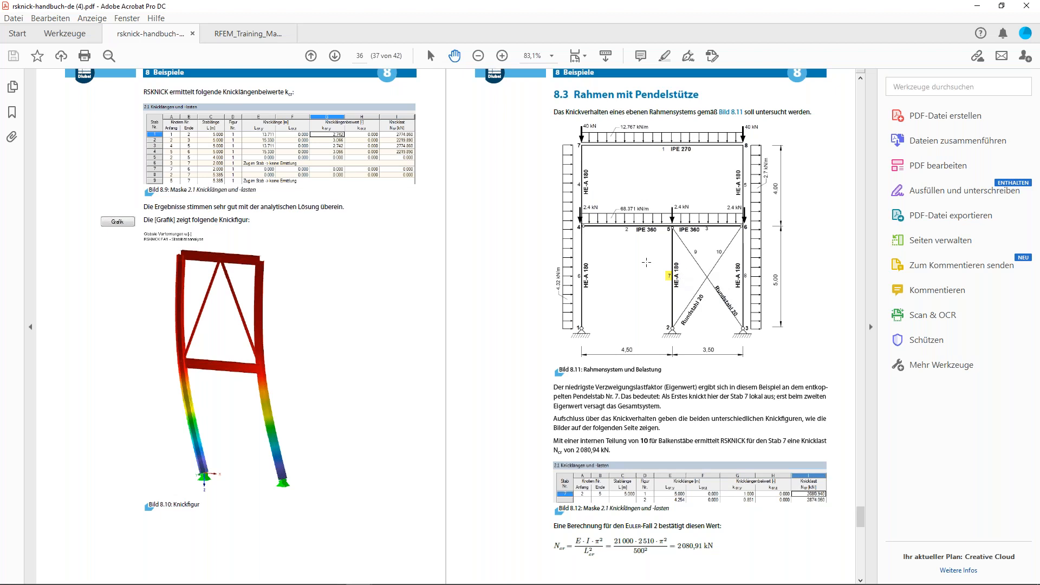
# Examine the buckling shape figures of the frame with a pinned column in the manual.
pyautogui.scroll(-10, 646, 262)
pyautogui.scroll(-5, 279, 421)
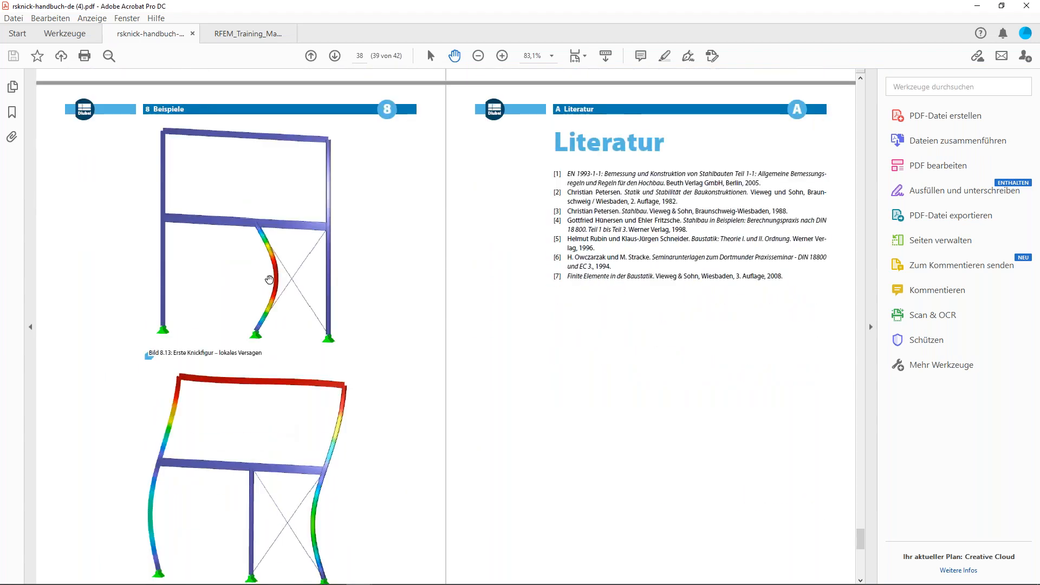
pyautogui.scroll(-2, 242, 328)
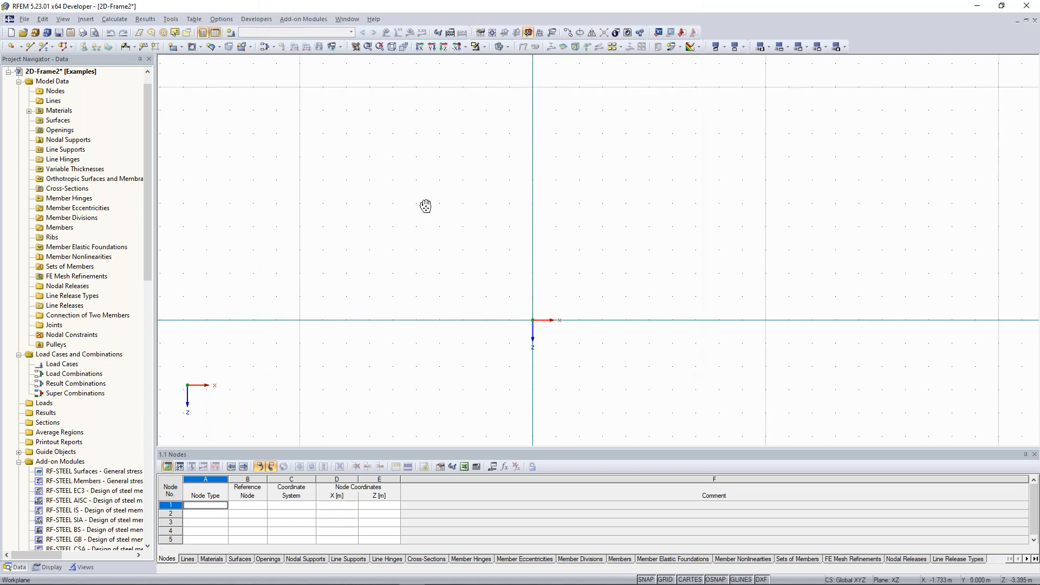
# Switch to RFEM, start a new single beam member and choose the rolled HEA 180 section for its start.
pyautogui.moveTo(426, 206); pyautogui.dragTo(281, 195, button='middle')
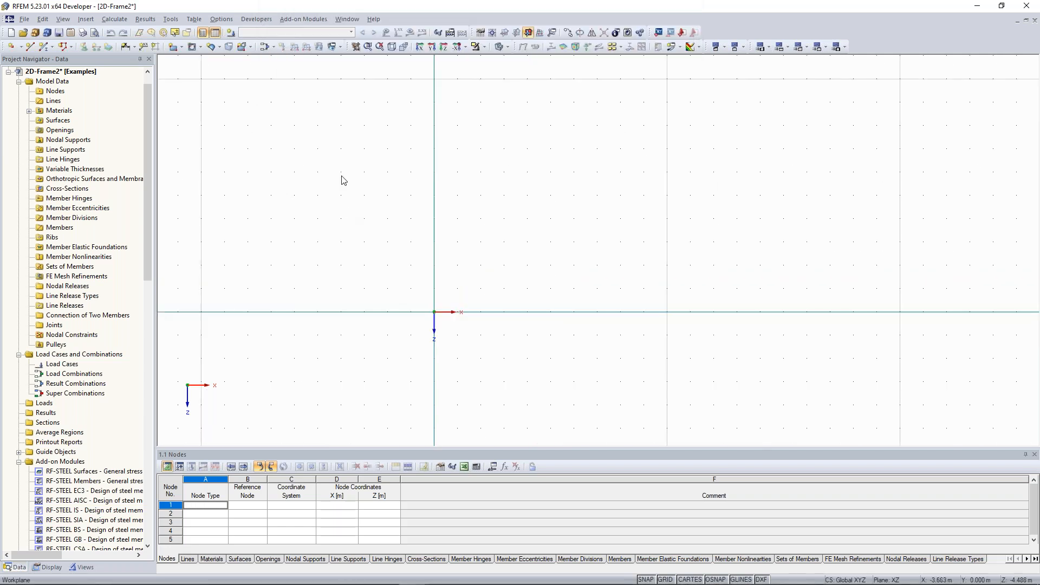
pyautogui.click(43, 48)
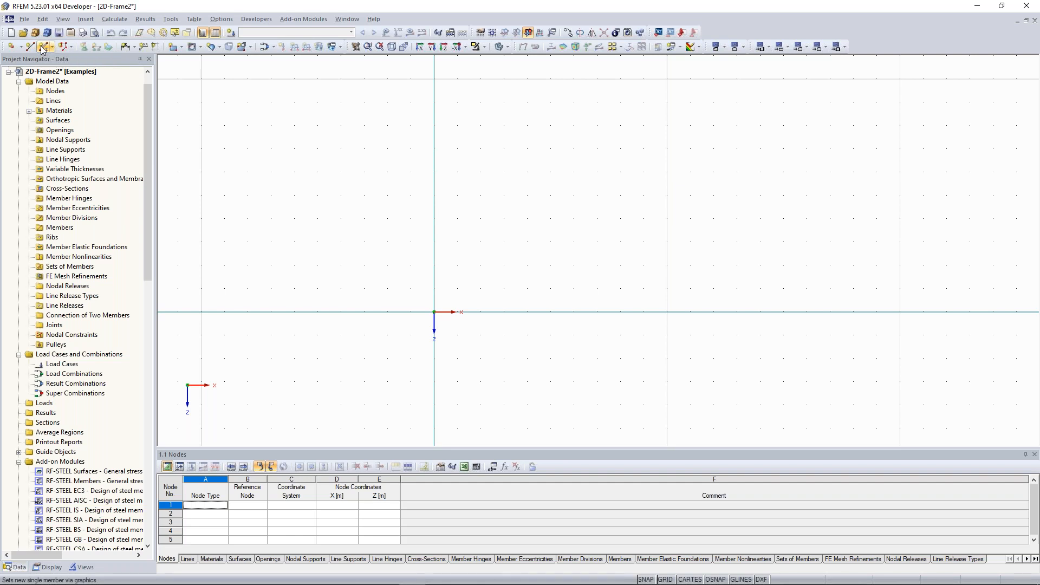
pyautogui.click(44, 49)
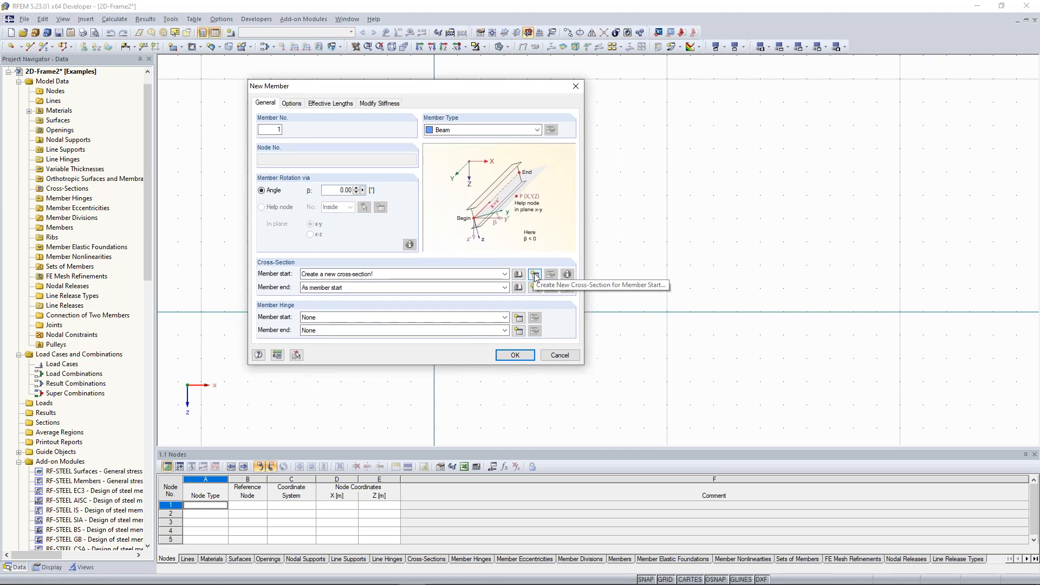
pyautogui.click(534, 275)
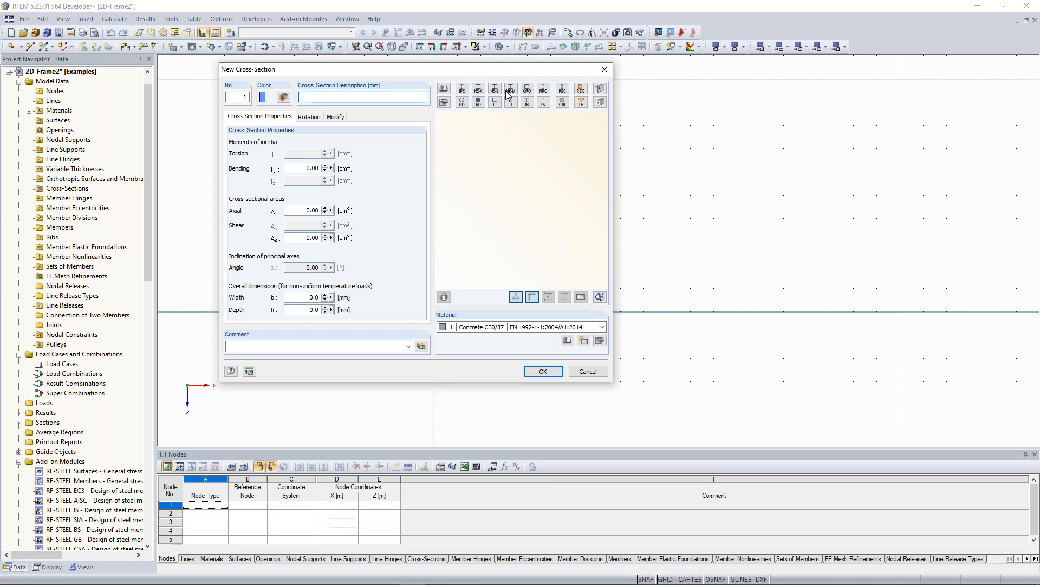
pyautogui.click(478, 91)
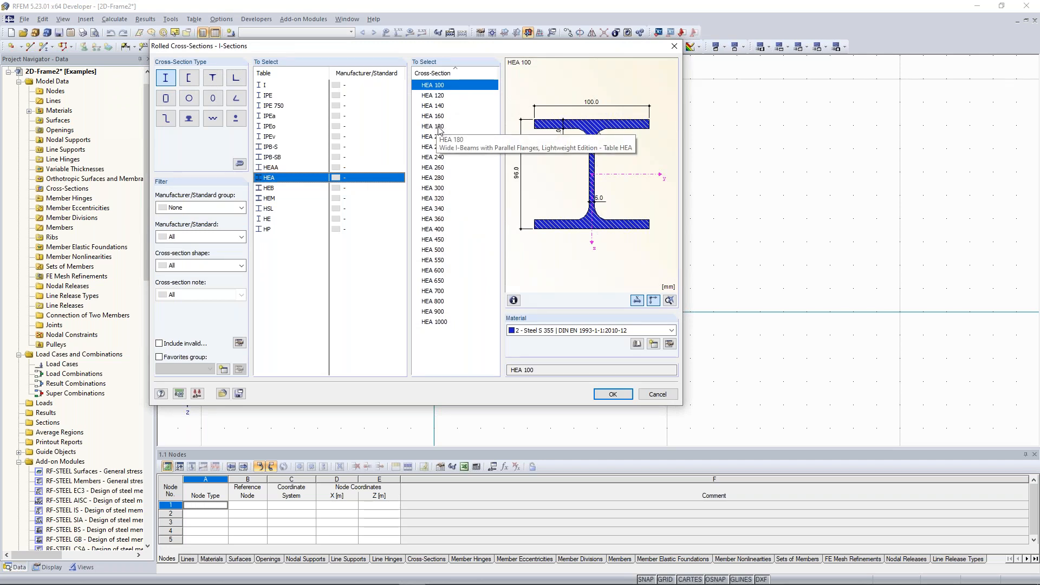
pyautogui.click(439, 128)
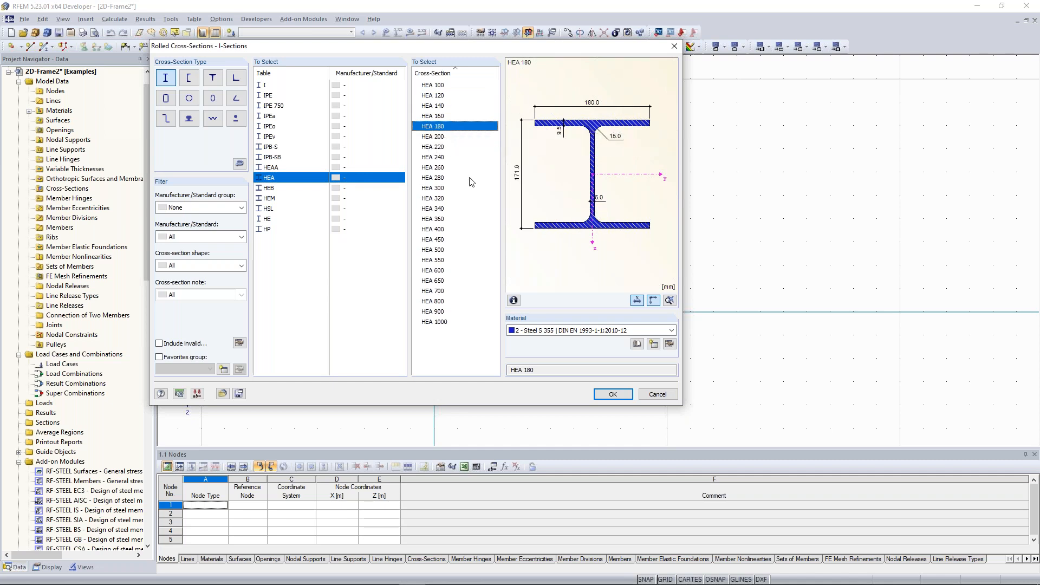
# Edit the section's Steel S 355 material and select Steel S 235 in the material library.
pyautogui.click(578, 332)
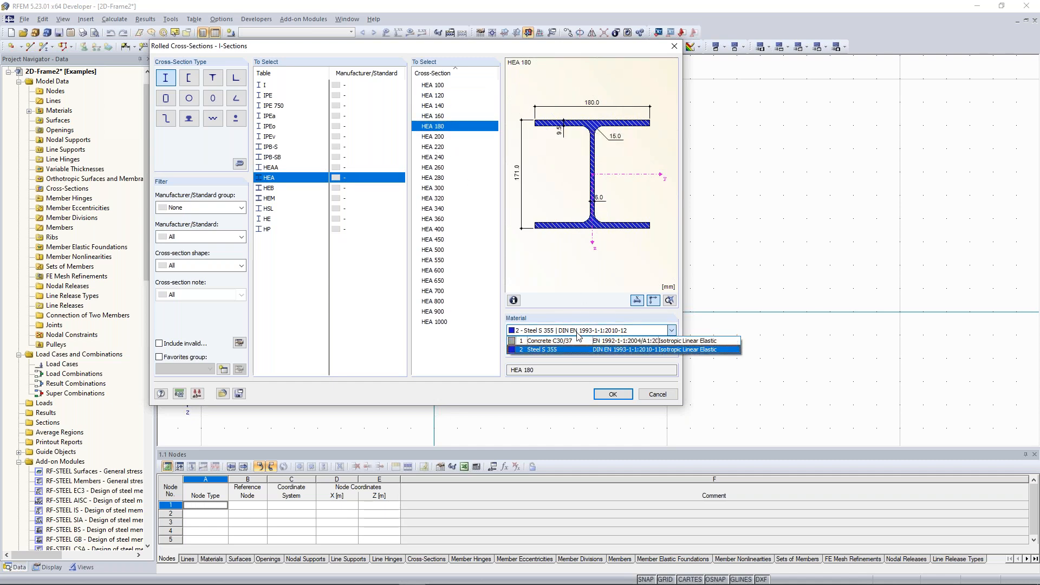
pyautogui.click(566, 332)
pyautogui.click(550, 332)
pyautogui.click(548, 333)
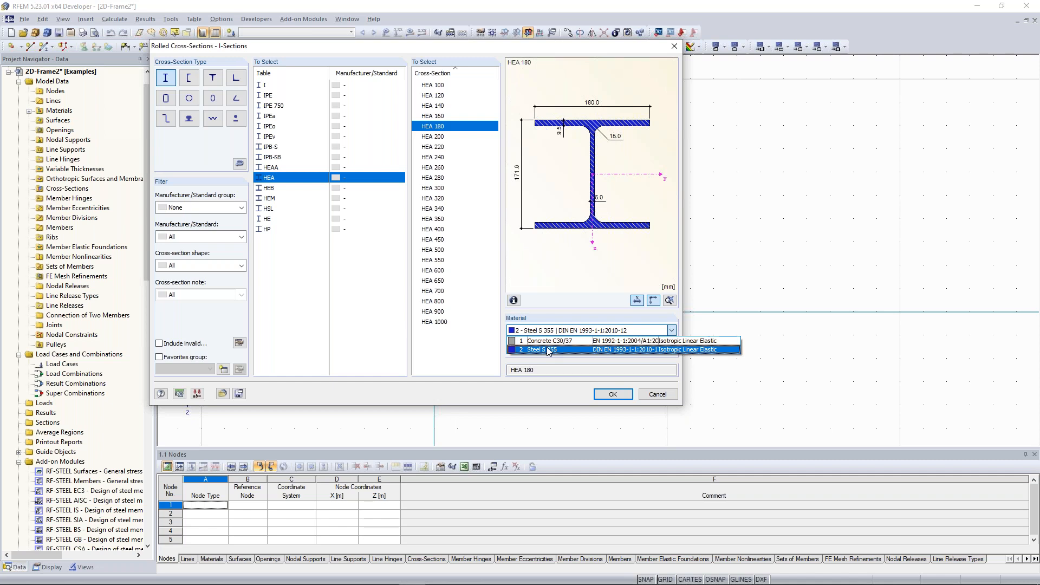
pyautogui.click(576, 331)
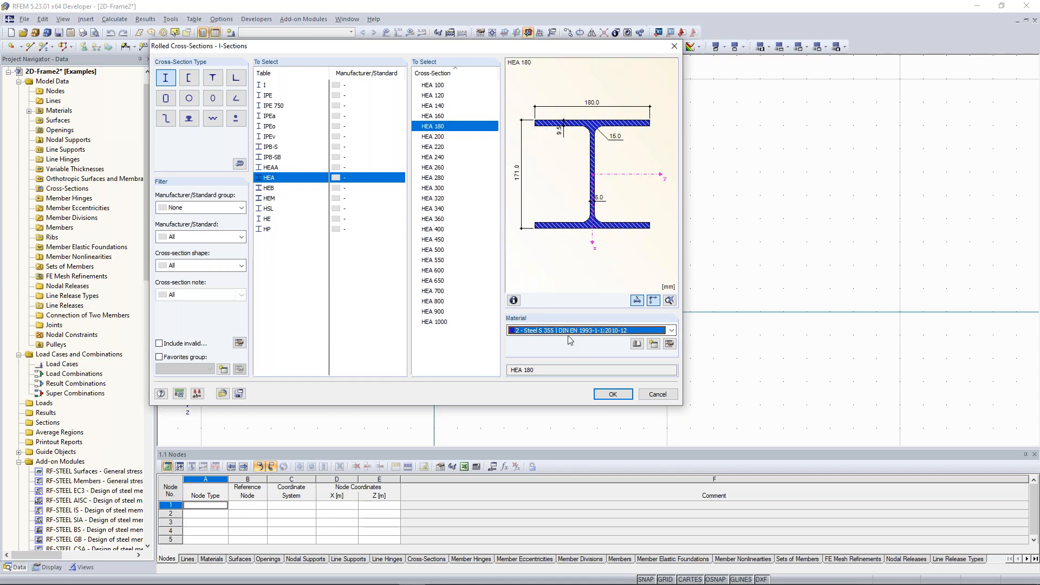
pyautogui.click(669, 345)
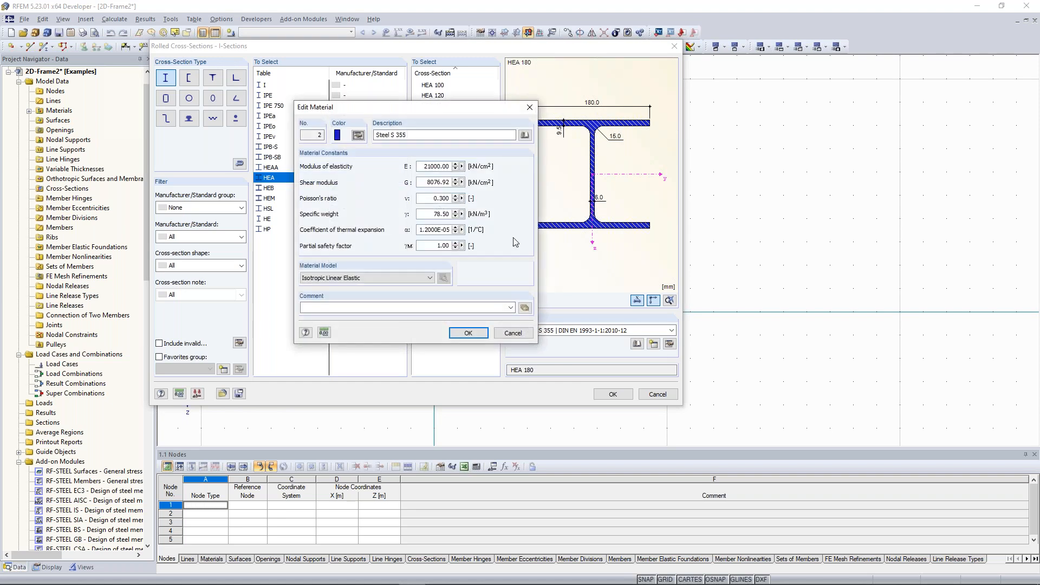
pyautogui.moveTo(443, 113); pyautogui.dragTo(748, 122)
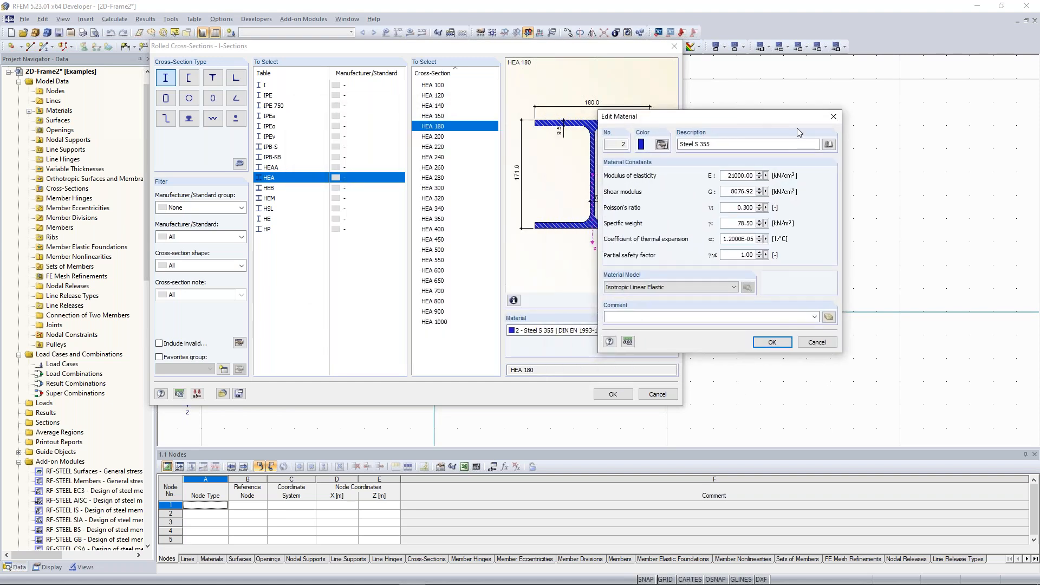
pyautogui.click(830, 145)
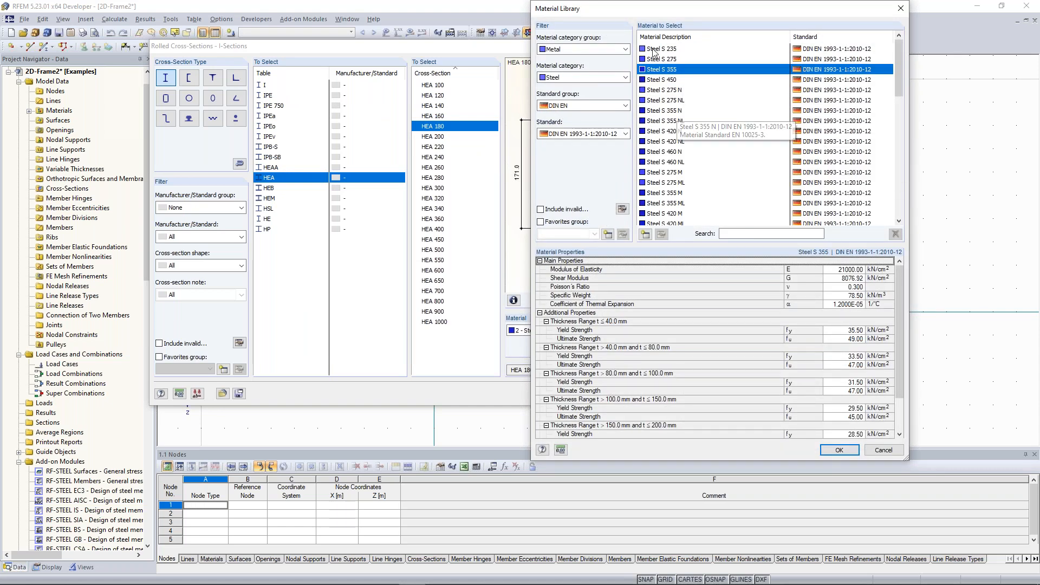
pyautogui.moveTo(661, 11); pyautogui.dragTo(594, 17)
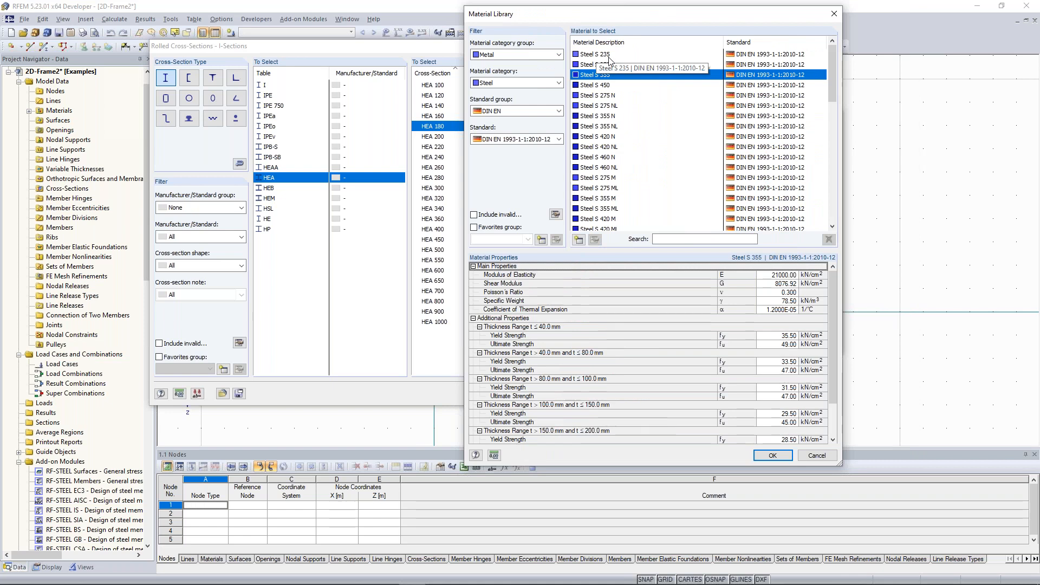
pyautogui.click(608, 55)
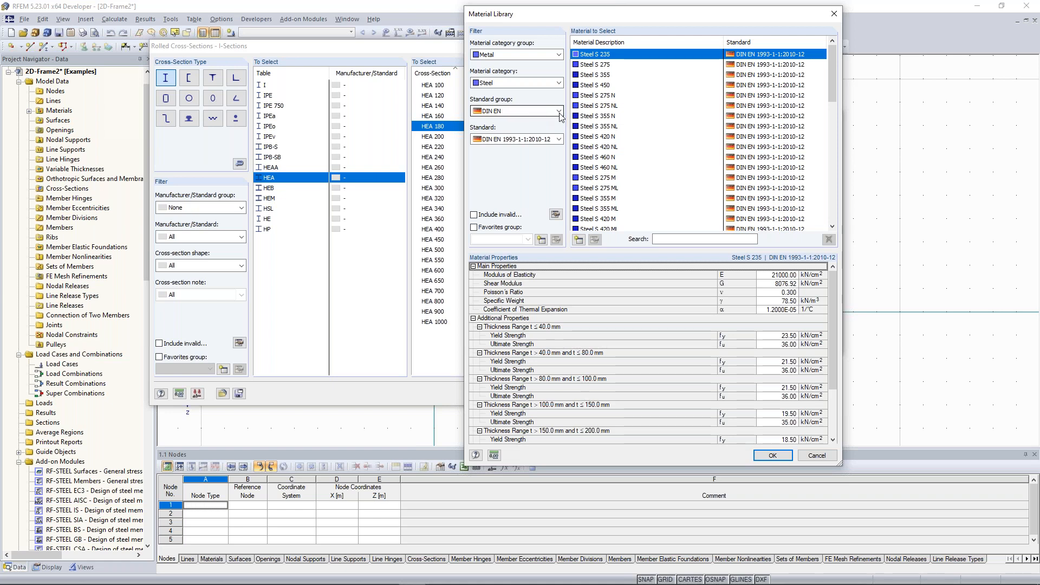
# Filter the material library by the EN standard group and assign Steel S 235 | EN 10025-2:2004-11 to the section.
pyautogui.click(558, 112)
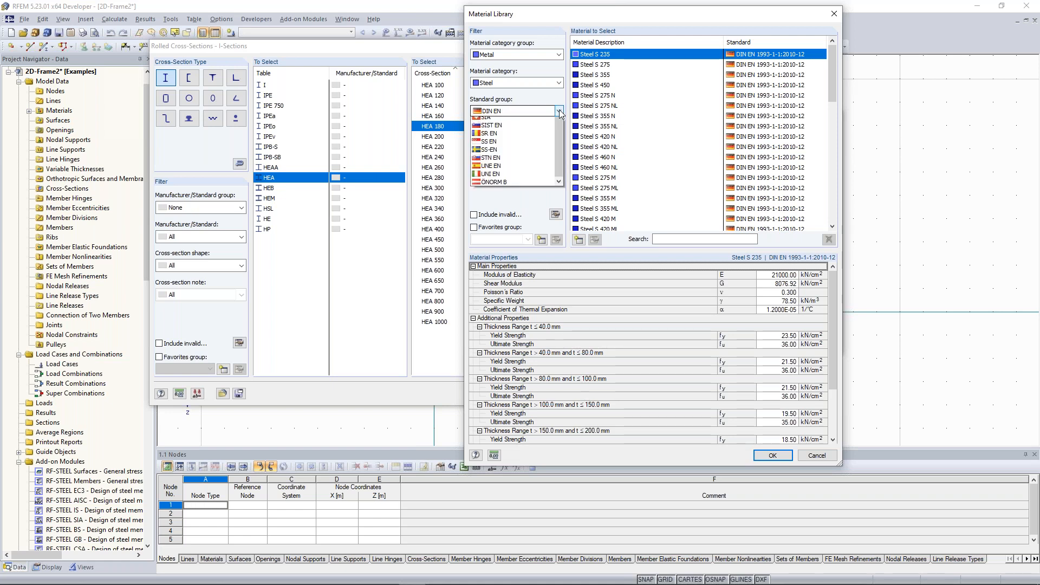
pyautogui.click(510, 141)
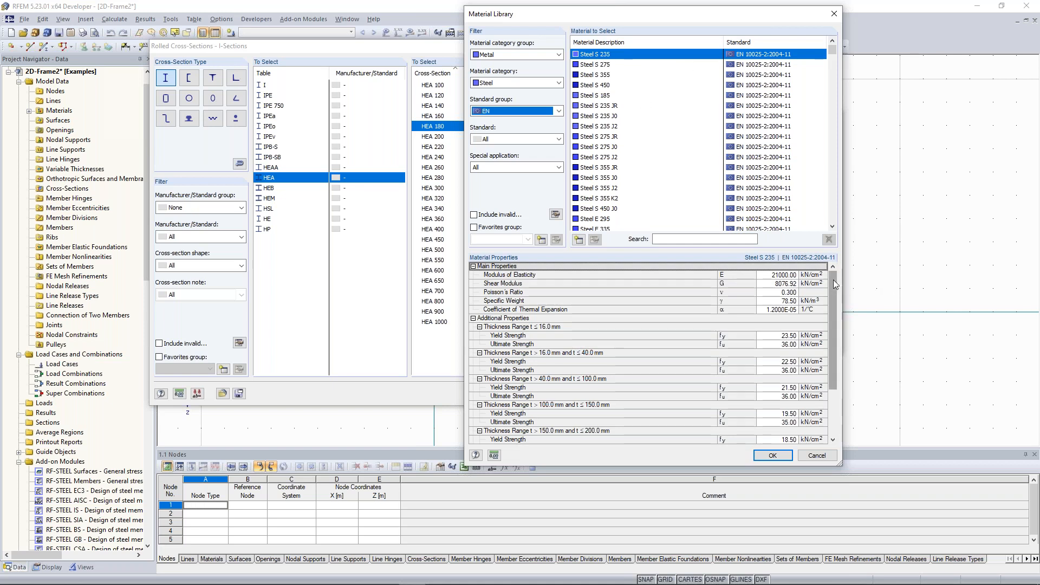
pyautogui.moveTo(834, 280); pyautogui.dragTo(833, 285)
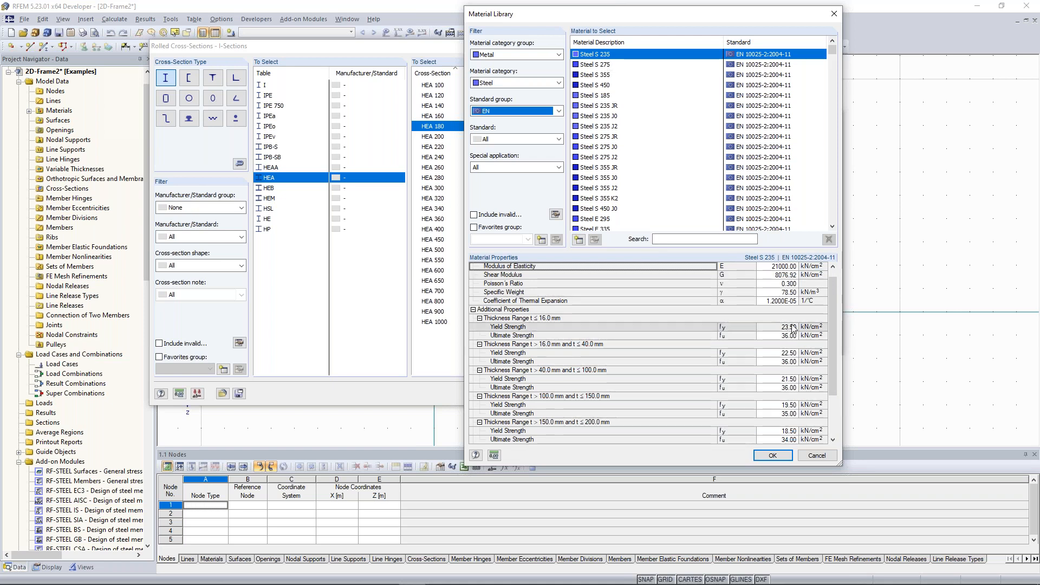
pyautogui.doubleClick(595, 54)
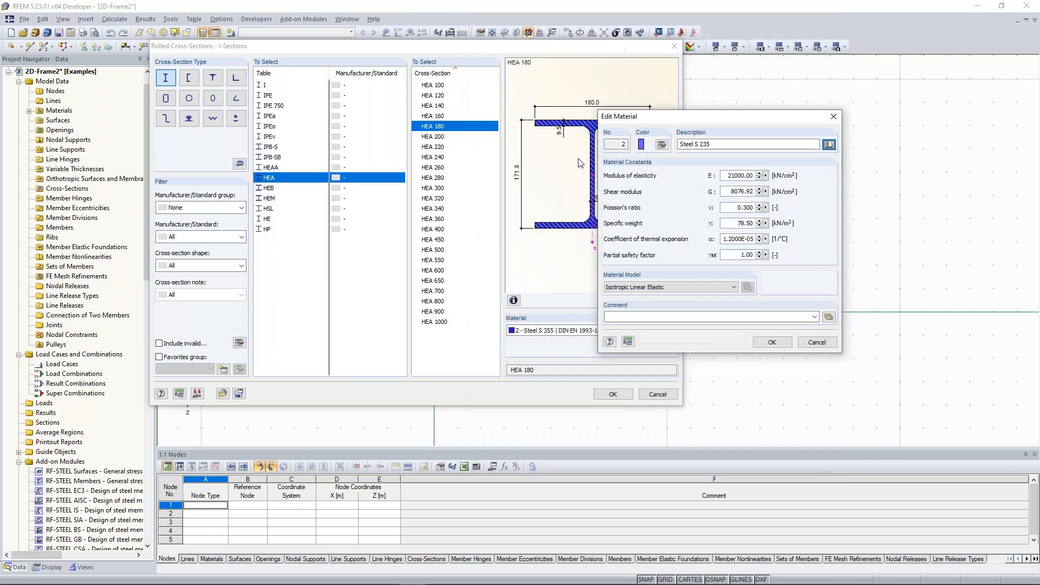
pyautogui.click(770, 342)
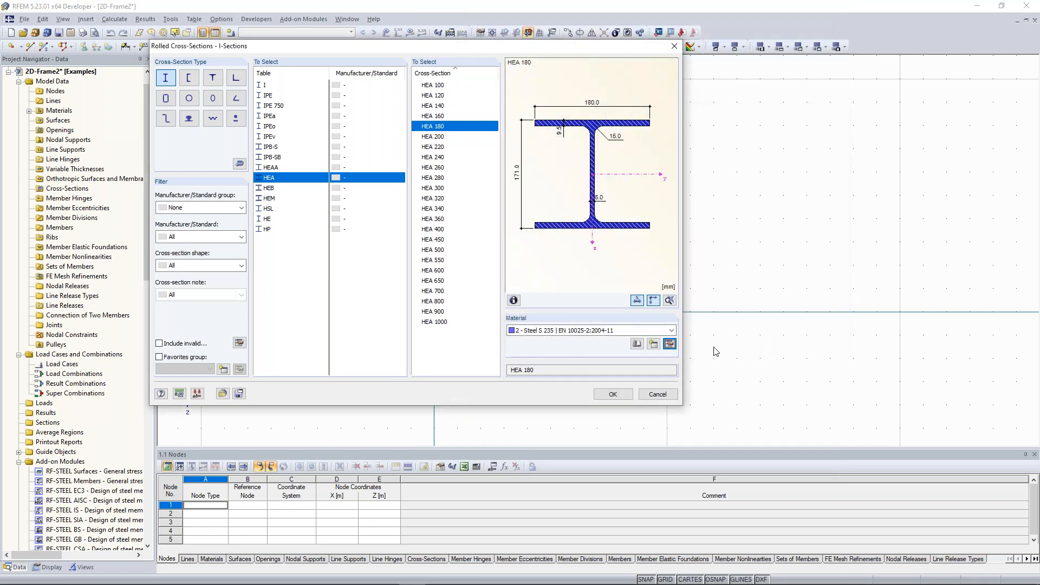
pyautogui.click(585, 334)
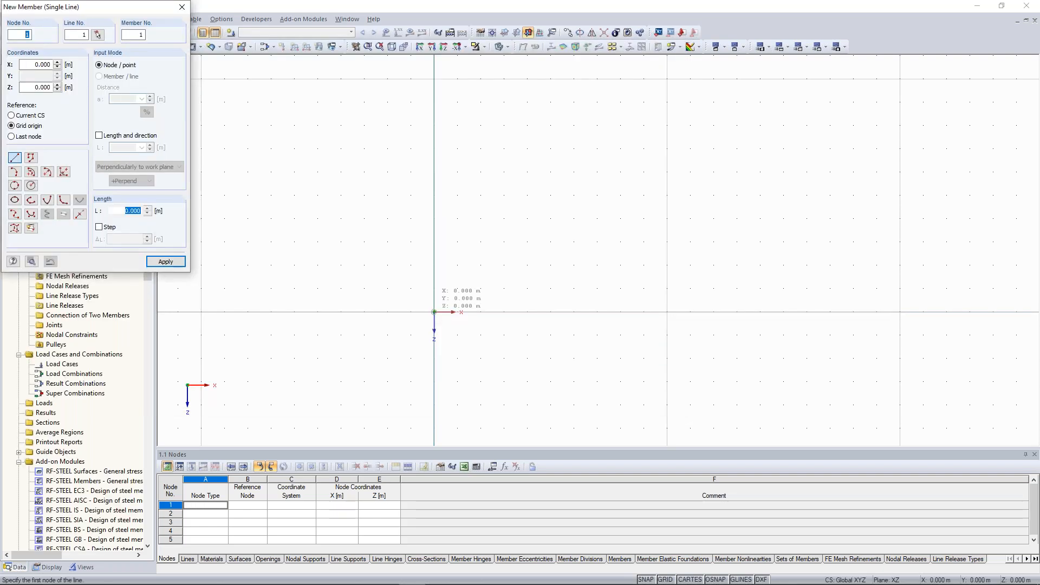
# Draw the first column vertically upwards from the grid origin with a length of 9 m.
pyautogui.click(434, 312)
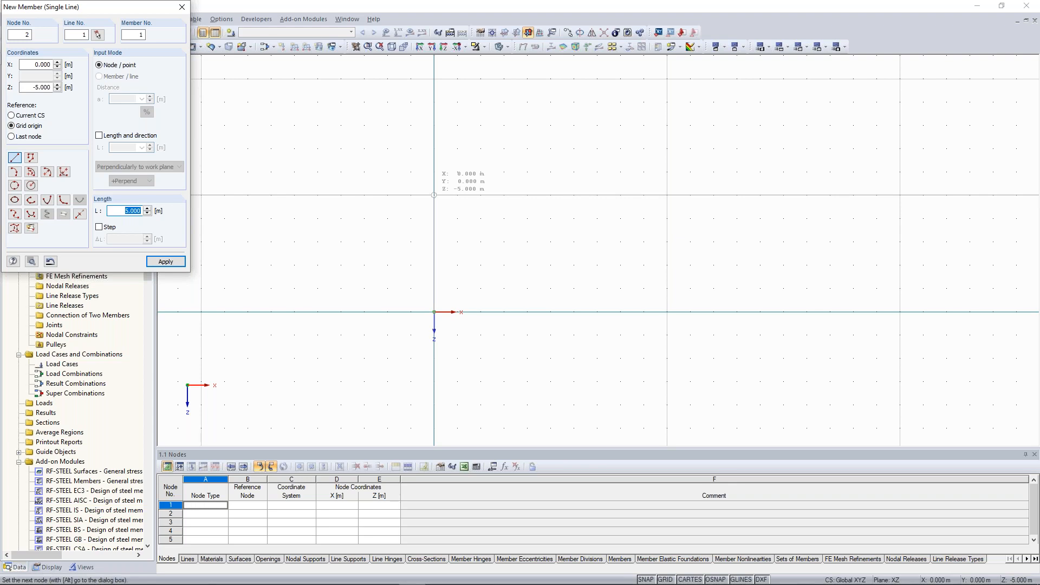
pyautogui.write('9')
pyautogui.press('Return')
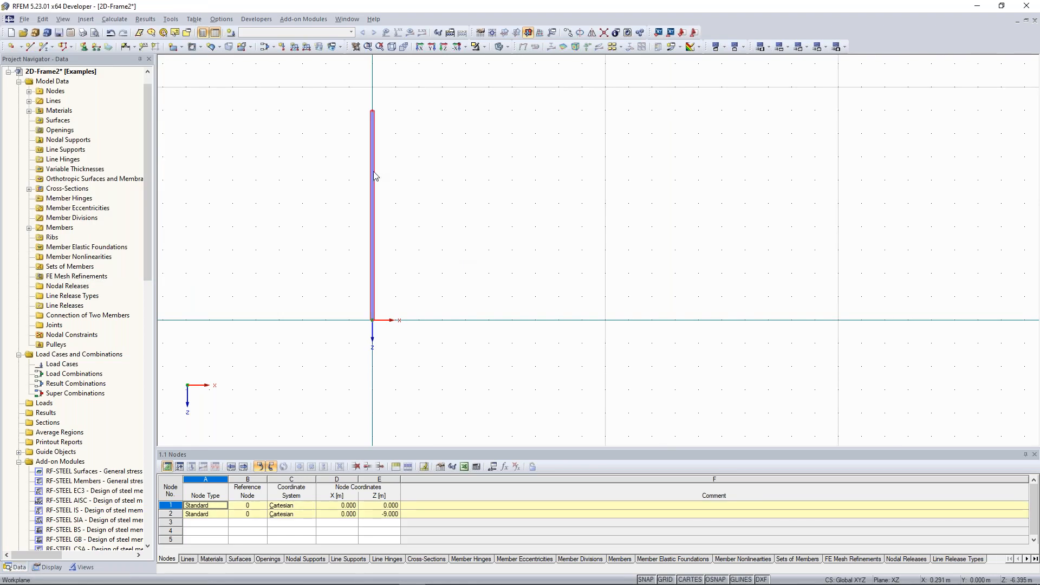
# Copy the column by a displacement of 8 m in the X direction.
pyautogui.rightClick(373, 171)
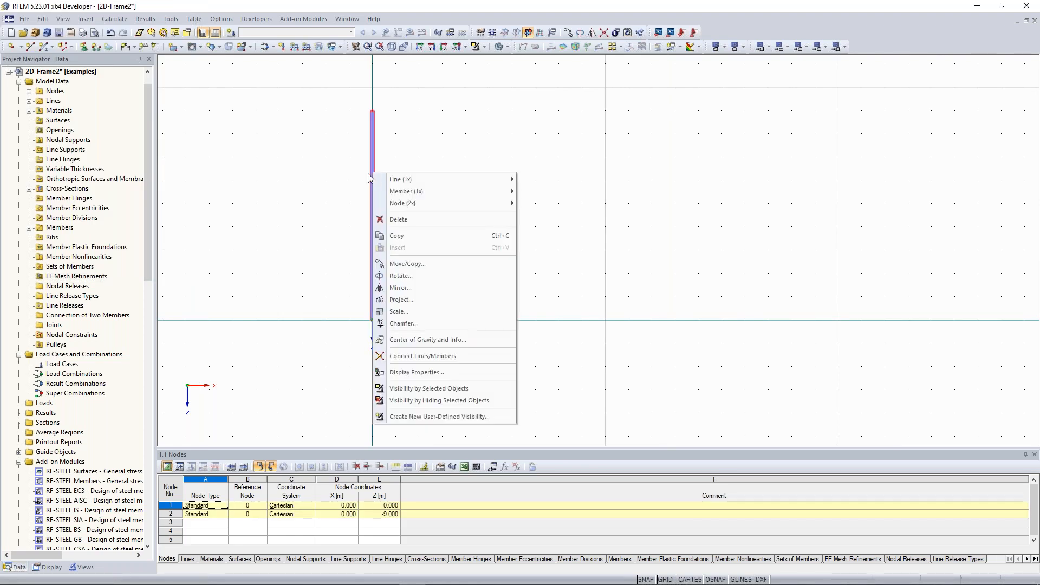
pyautogui.click(420, 265)
pyautogui.click(383, 199)
pyautogui.moveTo(428, 163); pyautogui.dragTo(691, 110)
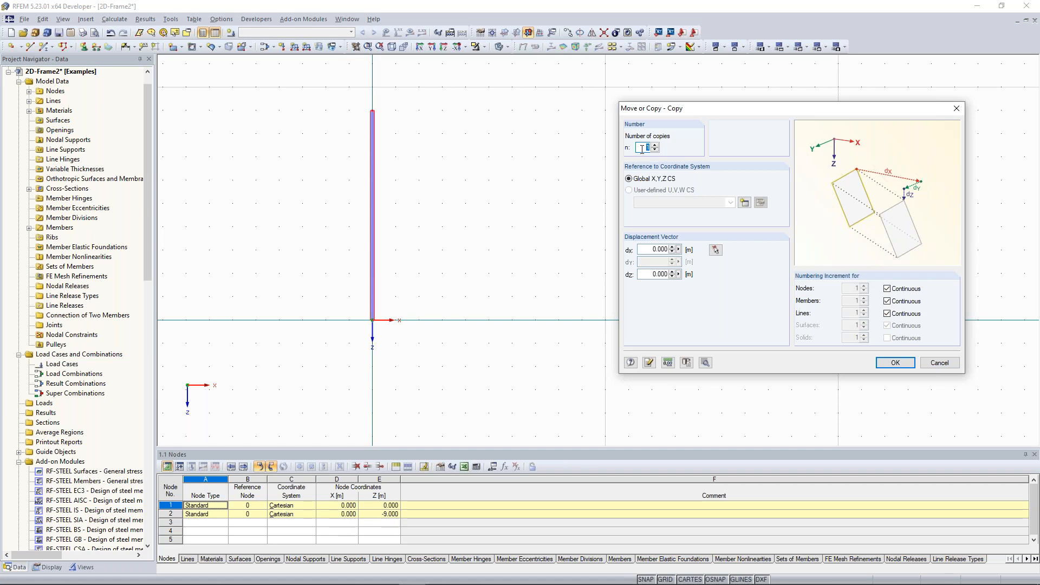
pyautogui.press('Tab')
pyautogui.write('8')
pyautogui.doubleClick(666, 249)
pyautogui.click(895, 362)
pyautogui.click(621, 264)
pyautogui.moveTo(405, 216); pyautogui.dragTo(412, 225, button='middle')
pyautogui.moveTo(336, 88); pyautogui.dragTo(638, 353)
pyautogui.click(489, 205)
pyautogui.moveTo(488, 205); pyautogui.dragTo(498, 221, button='middle')
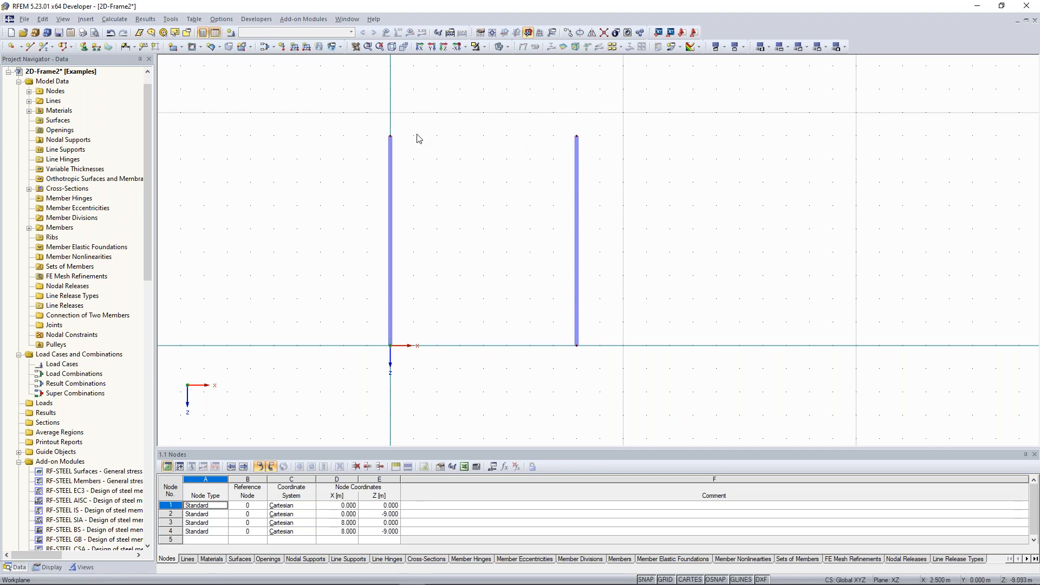
pyautogui.scroll(1, 476, 149)
pyautogui.moveTo(476, 148); pyautogui.dragTo(508, 127, button='middle')
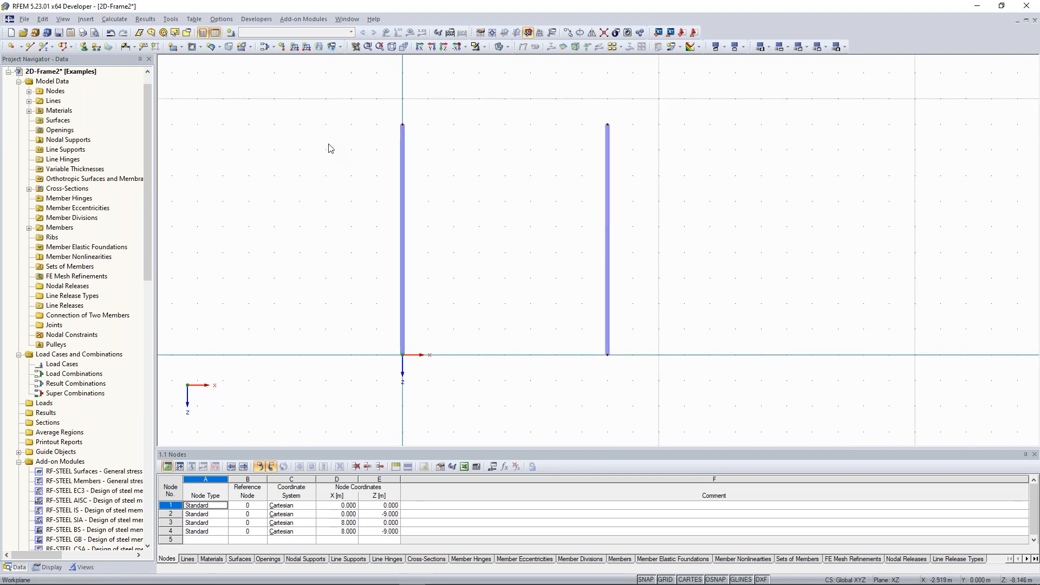
# Start a new beam member and choose the rolled I-section IPE 270 for it from the cross-section library.
pyautogui.click(45, 46)
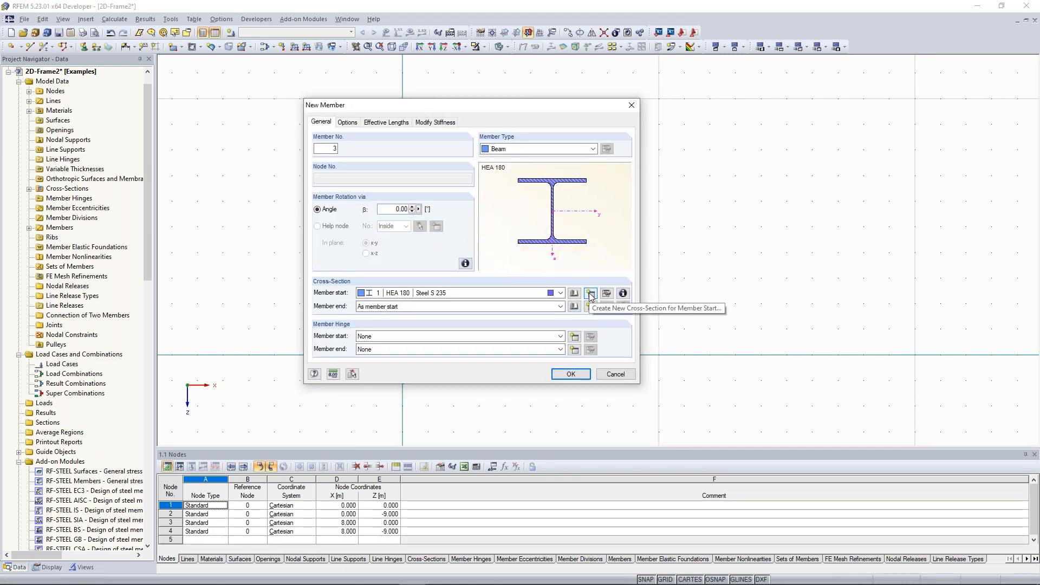
pyautogui.click(590, 294)
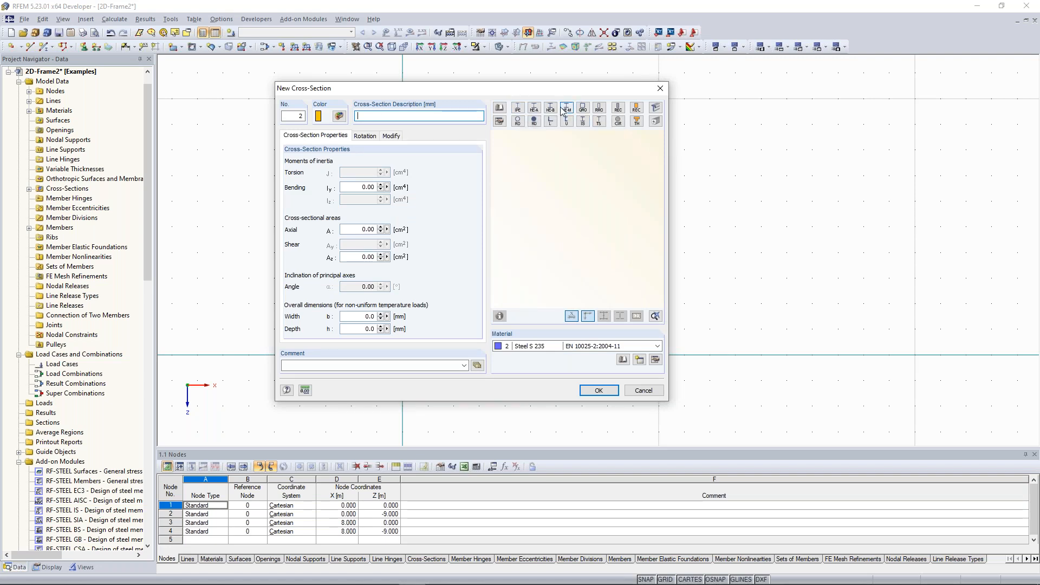
pyautogui.click(502, 109)
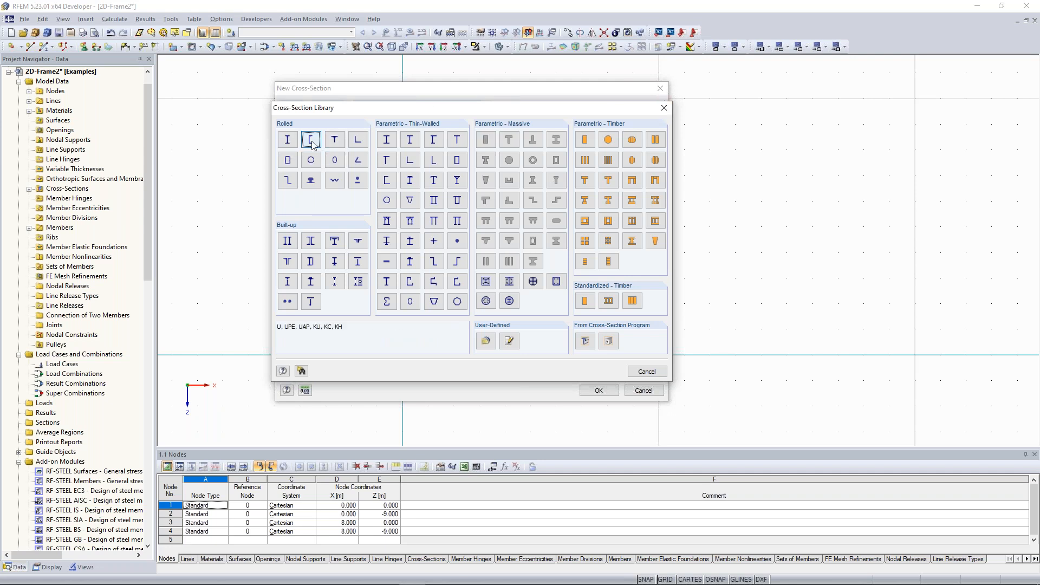
pyautogui.moveTo(451, 111); pyautogui.dragTo(343, 166)
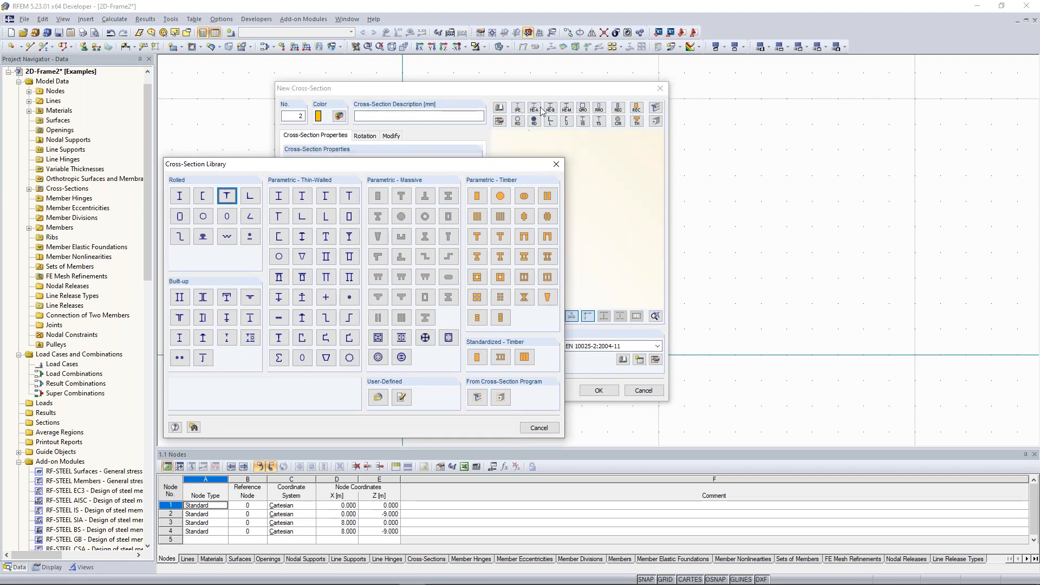
pyautogui.click(180, 195)
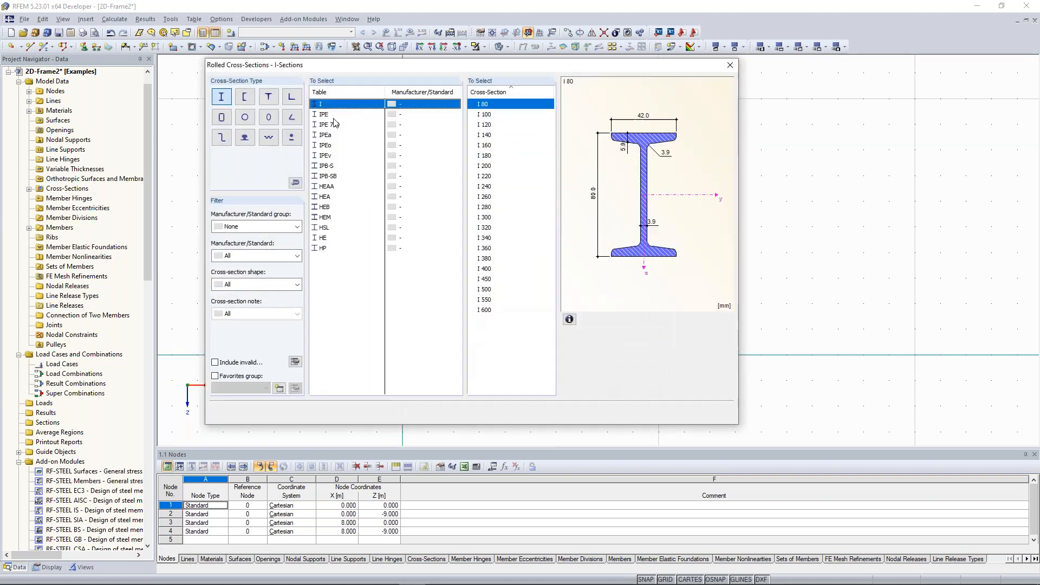
pyautogui.click(328, 114)
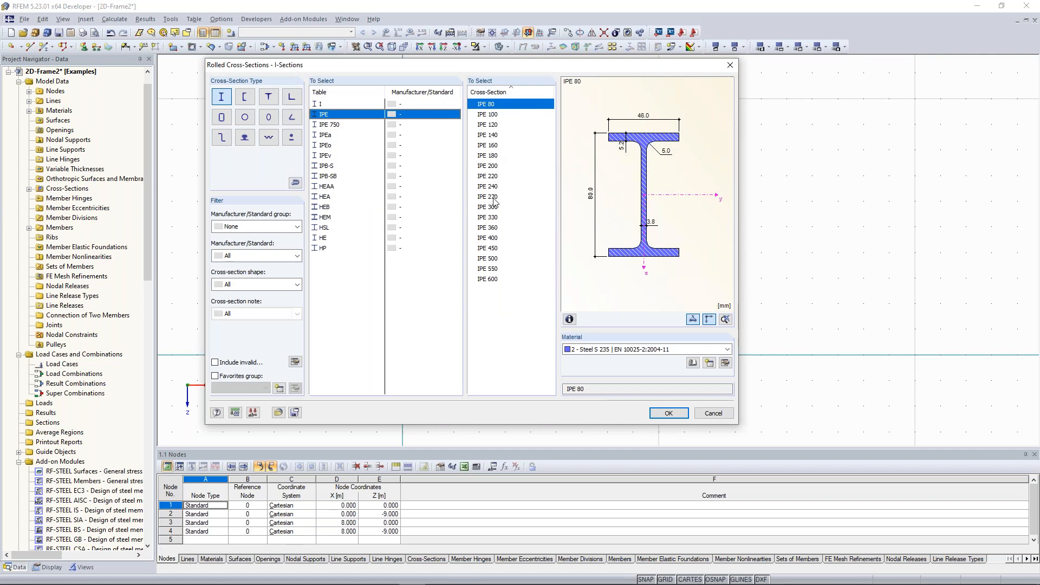
pyautogui.click(490, 197)
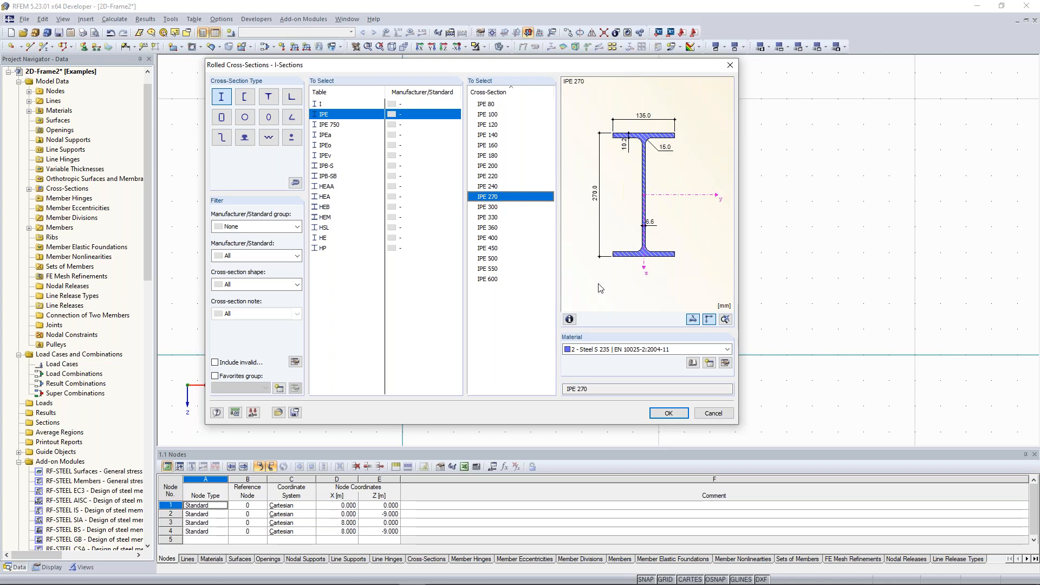
# Examine the detailed IPE 270 section properties, including the cross-sectional area and moments of inertia.
pyautogui.click(570, 321)
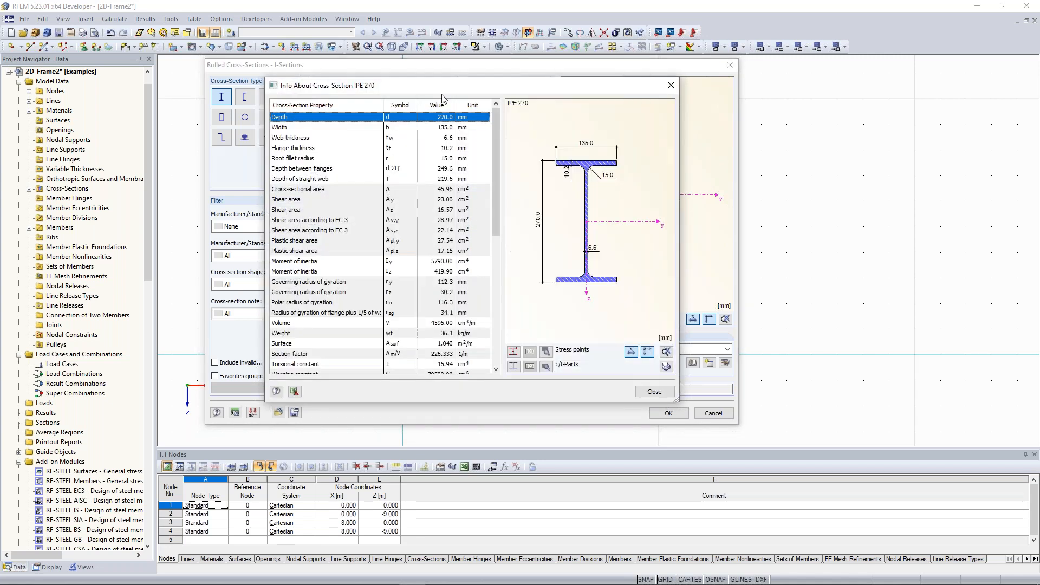
pyautogui.moveTo(494, 133)
pyautogui.mouseDown()
pyautogui.moveTo(485, 255)
pyautogui.moveTo(499, 114)
pyautogui.mouseUp()
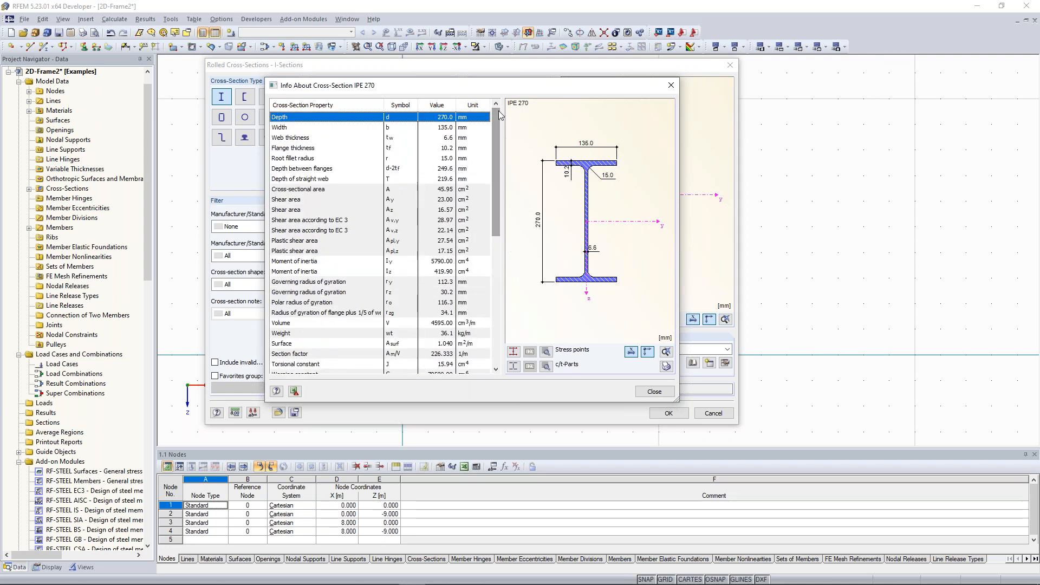
pyautogui.click(314, 190)
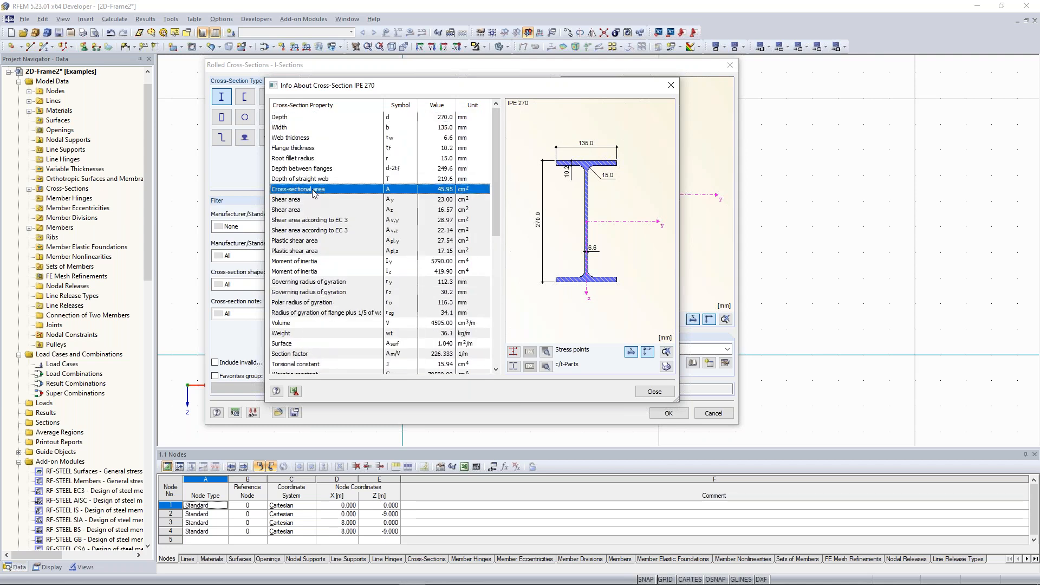
pyautogui.moveTo(496, 203); pyautogui.dragTo(497, 217)
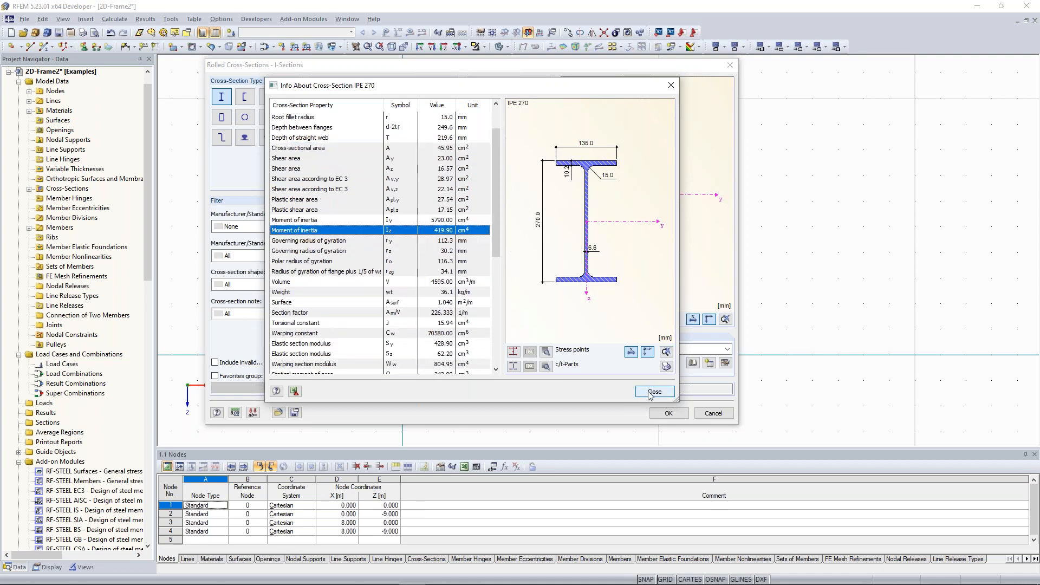
pyautogui.click(652, 392)
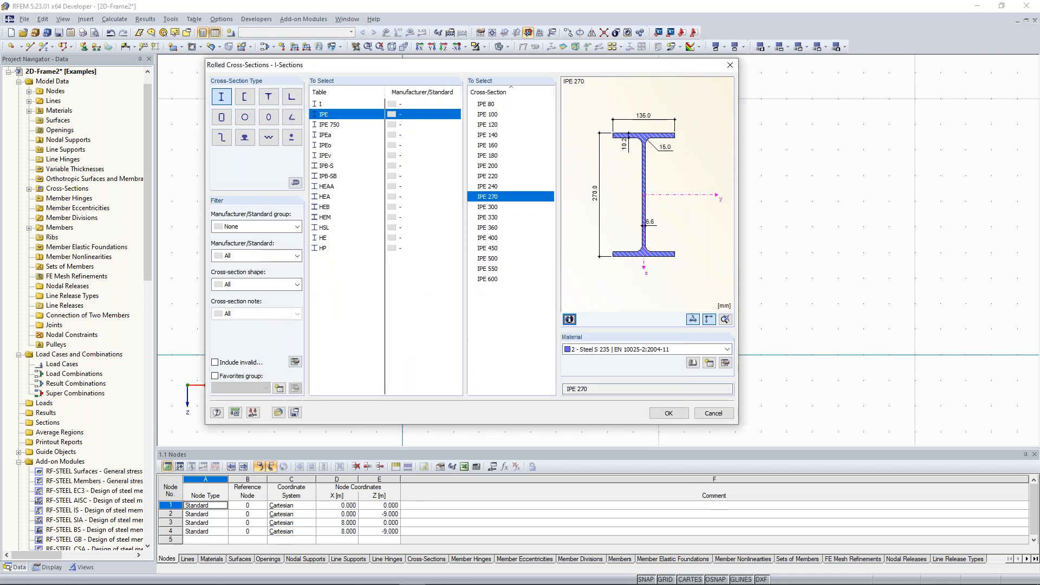
# Assign the IPE 270 section in Steel S 235 to the member and draw it as a beam between the two column tops.
pyautogui.click(669, 413)
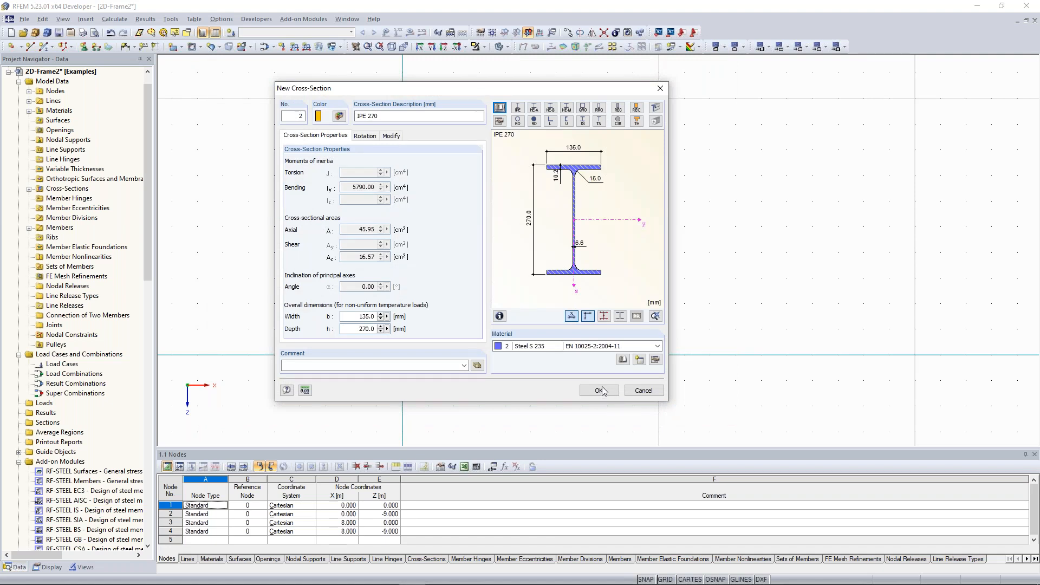
pyautogui.click(600, 390)
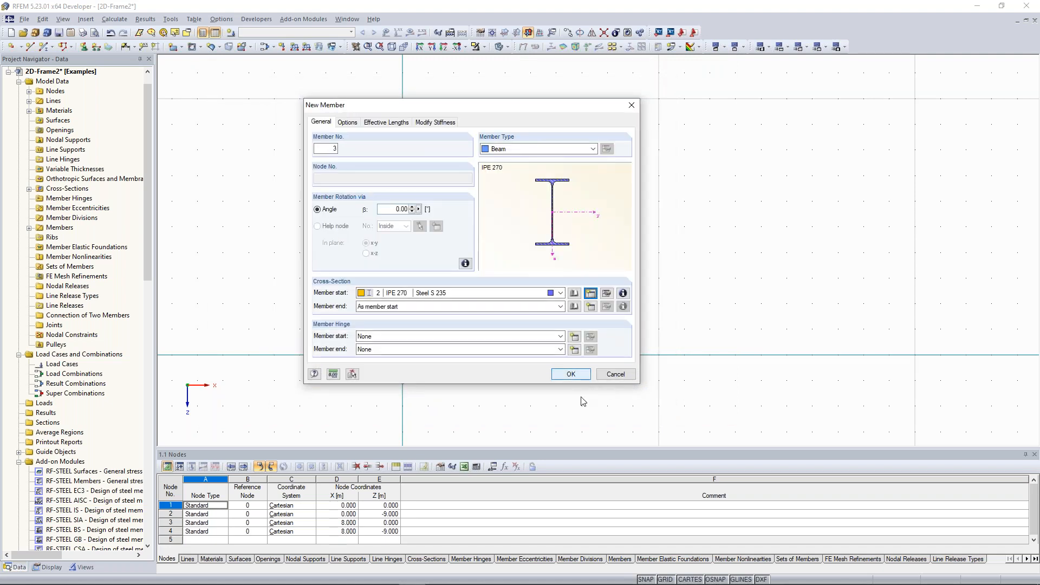
pyautogui.press('Return')
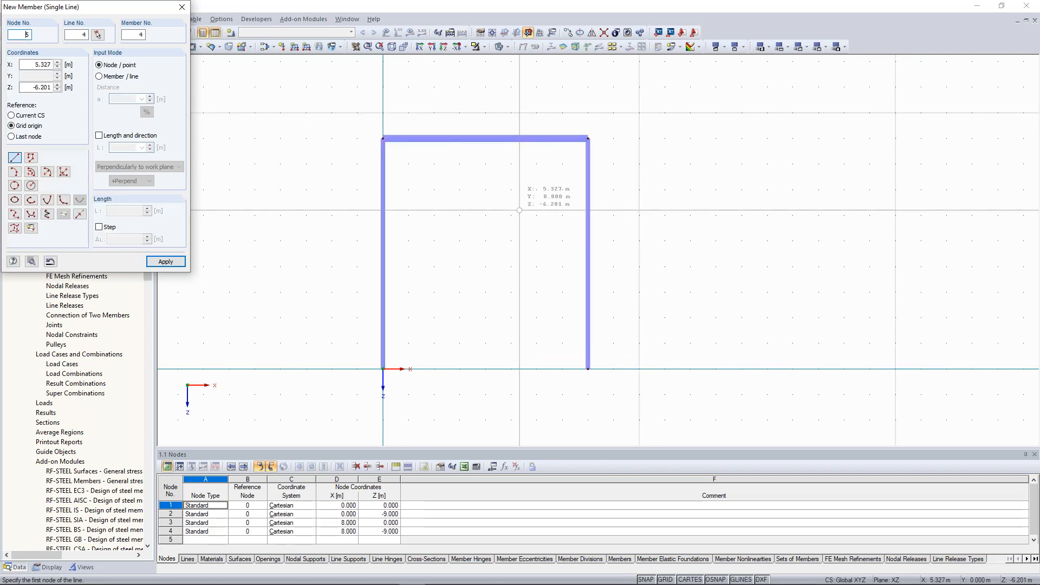
pyautogui.press('Escape')
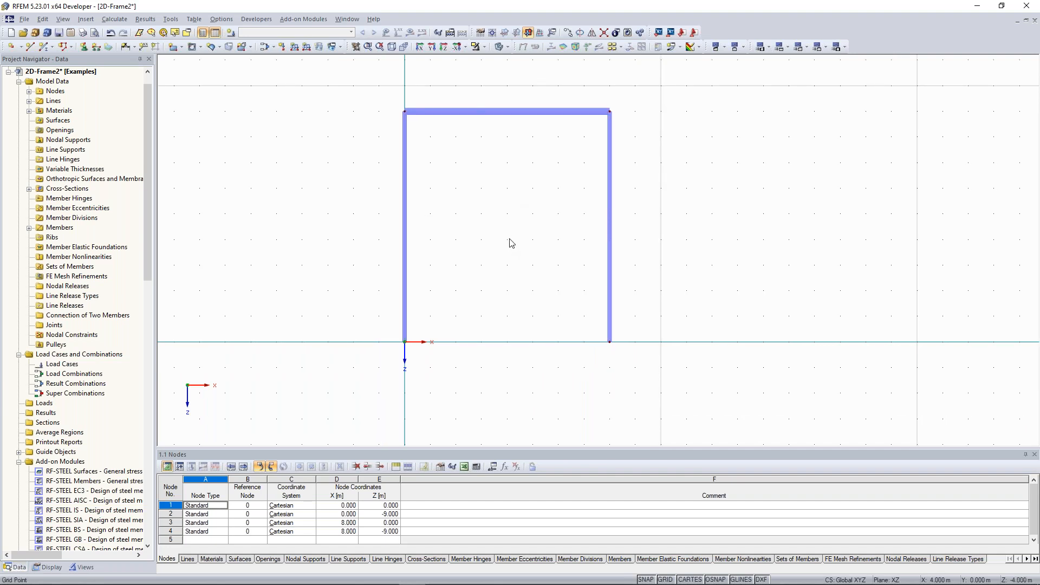
pyautogui.scroll(1, 512, 243)
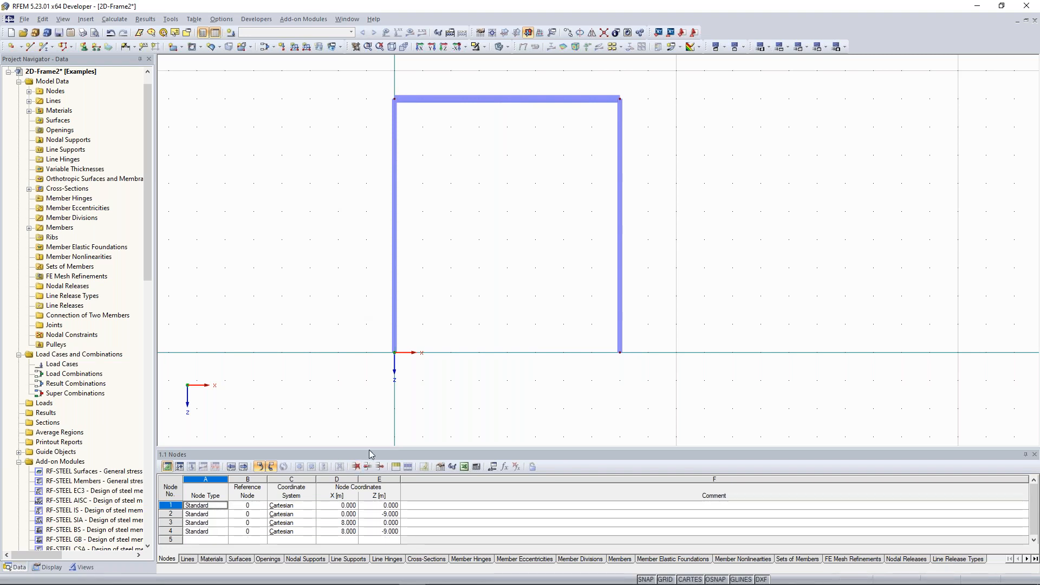
# Create an additional IPE 360 cross-section in Steel S 235 in the model data.
pyautogui.moveTo(370, 449); pyautogui.dragTo(371, 427)
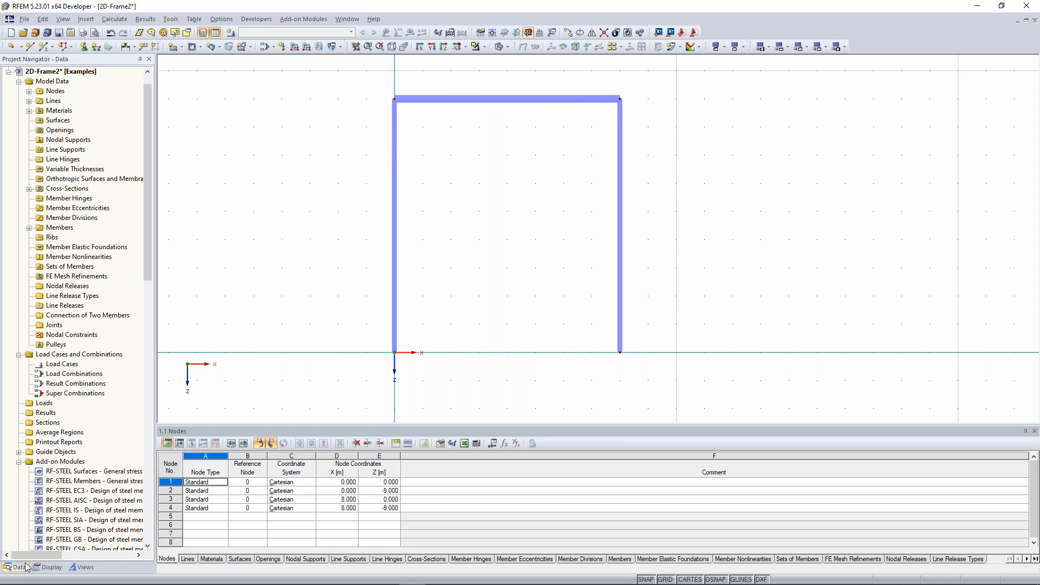
pyautogui.click(28, 189)
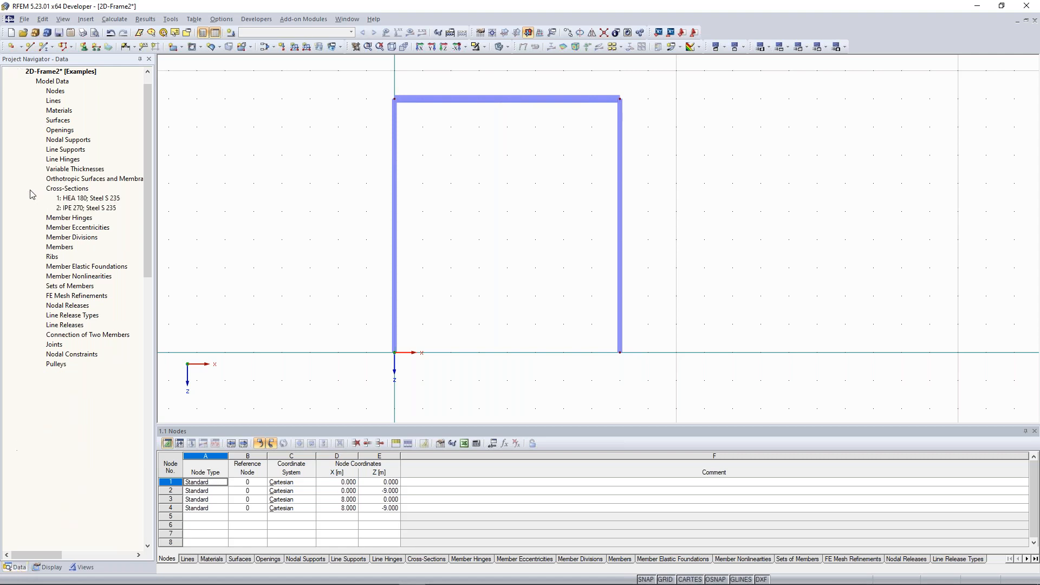
pyautogui.rightClick(62, 189)
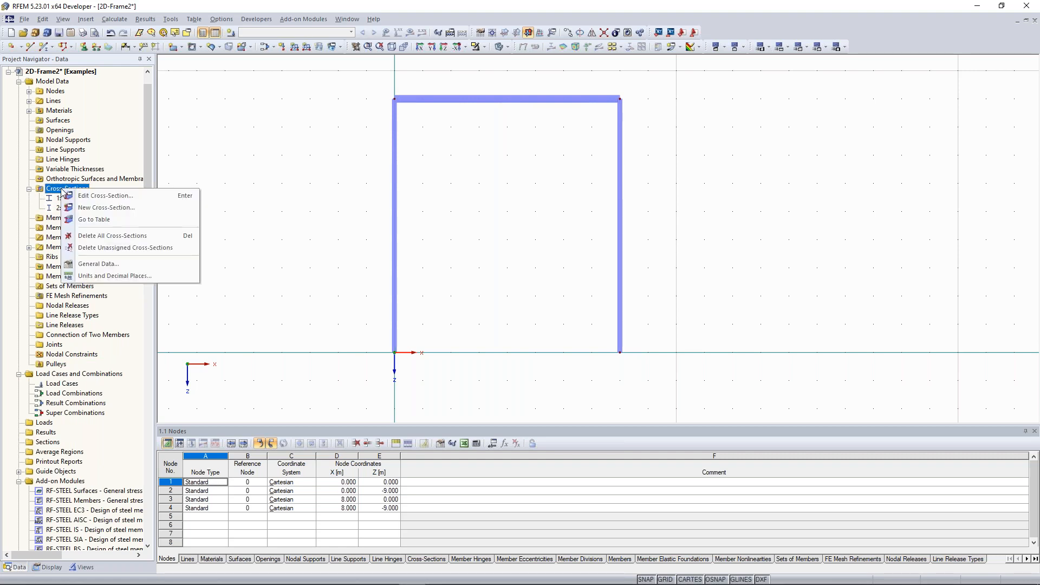
pyautogui.click(111, 209)
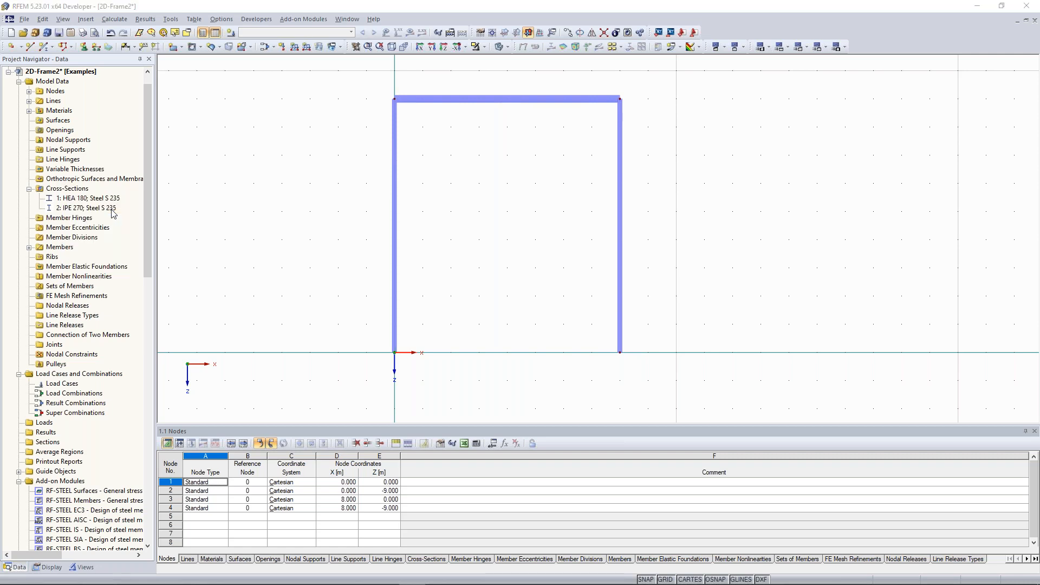
pyautogui.moveTo(437, 140); pyautogui.dragTo(323, 124)
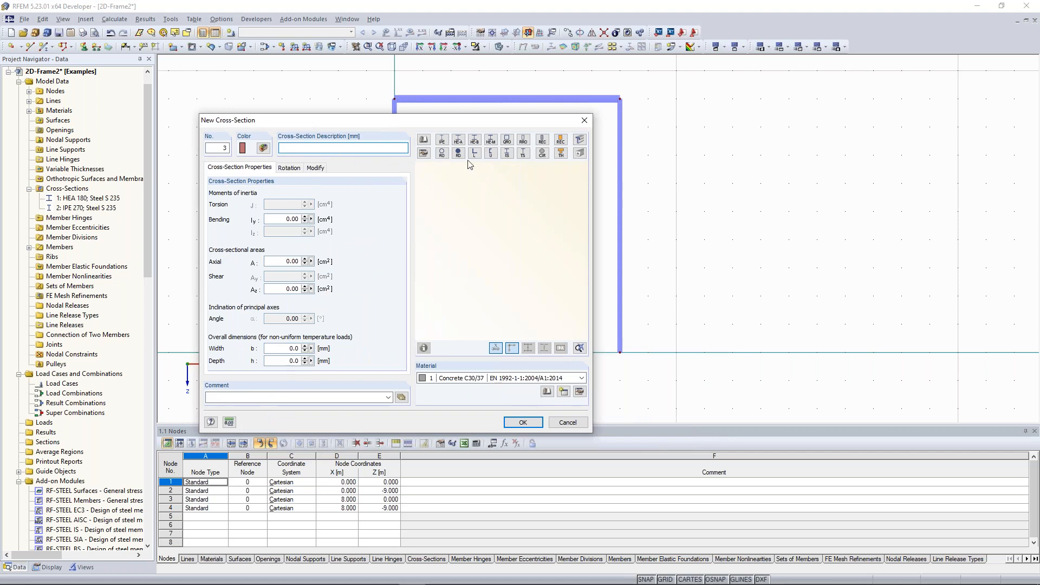
pyautogui.click(443, 141)
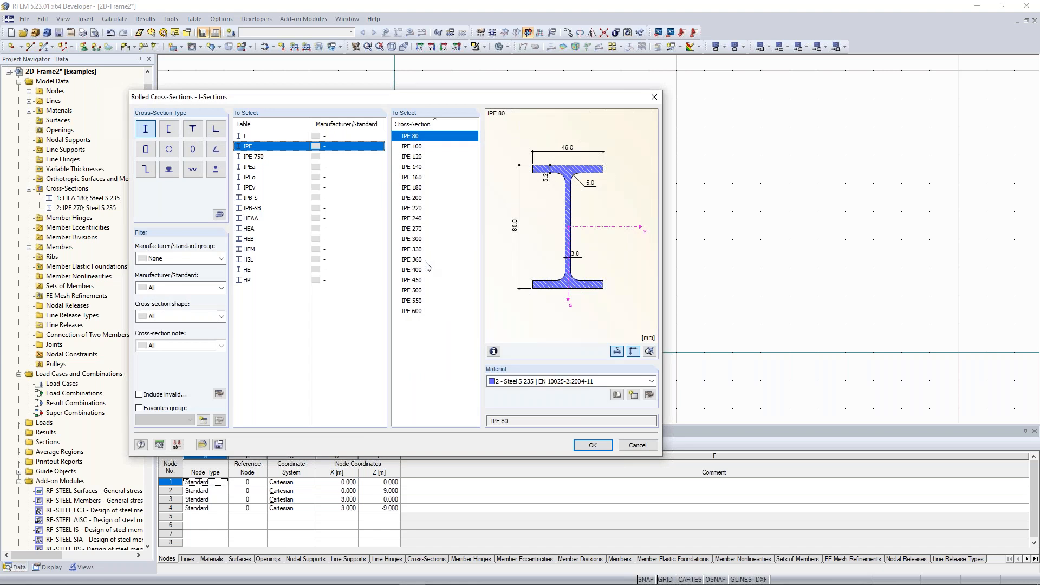
pyautogui.click(424, 260)
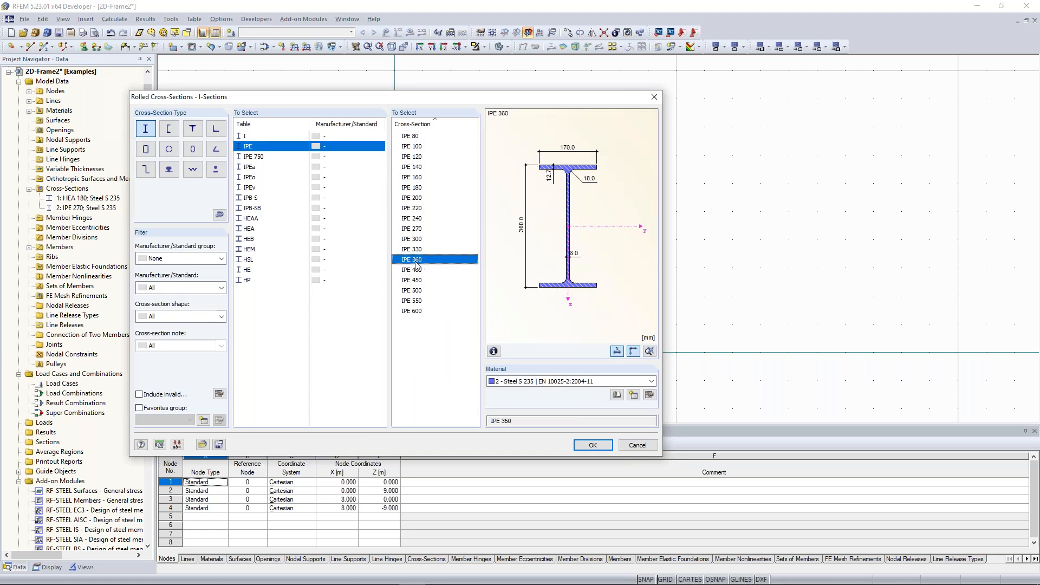
pyautogui.click(592, 446)
pyautogui.click(520, 420)
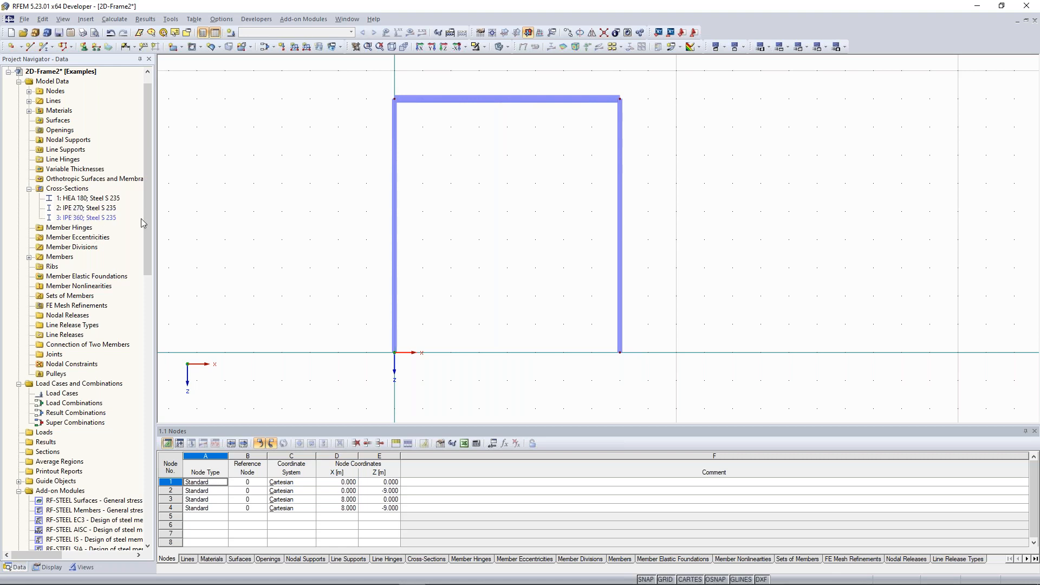
# Divide the column at the grid origin with a new intermediate node 5 m from the member start.
pyautogui.moveTo(366, 76); pyautogui.dragTo(659, 352)
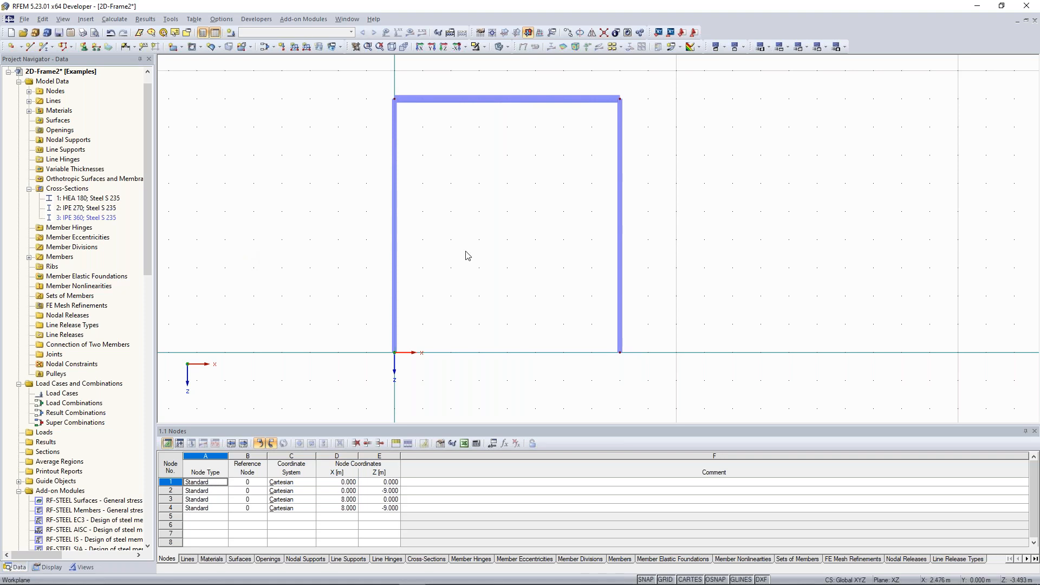
pyautogui.moveTo(405, 209); pyautogui.dragTo(394, 207, button='middle')
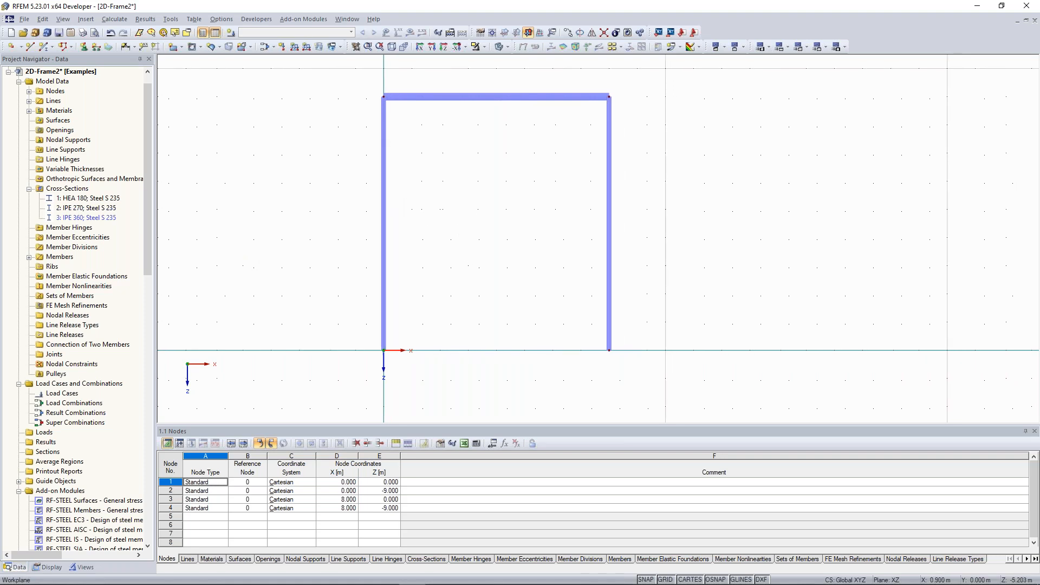
pyautogui.rightClick(386, 218)
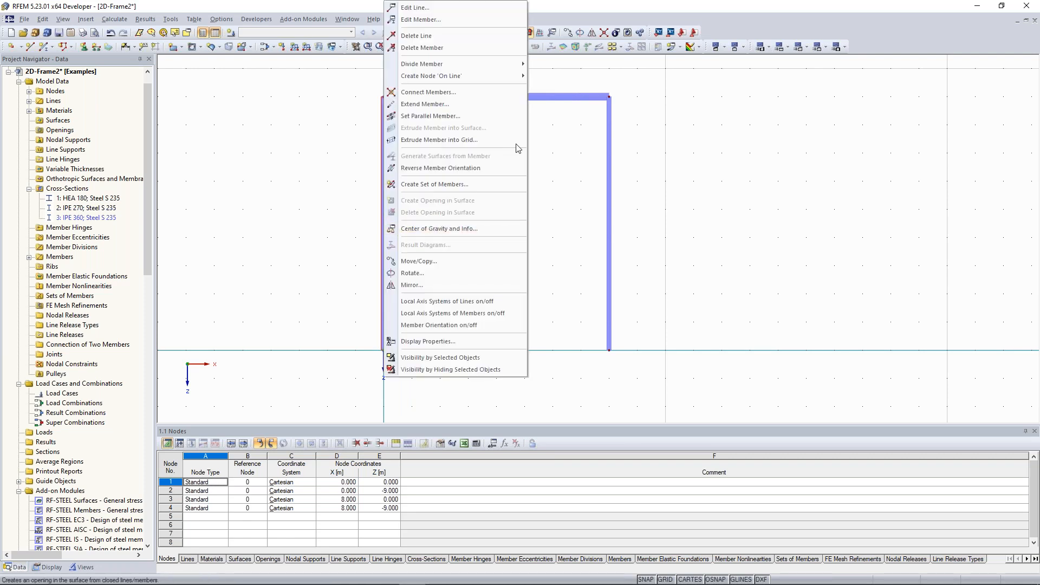
pyautogui.moveTo(501, 64)
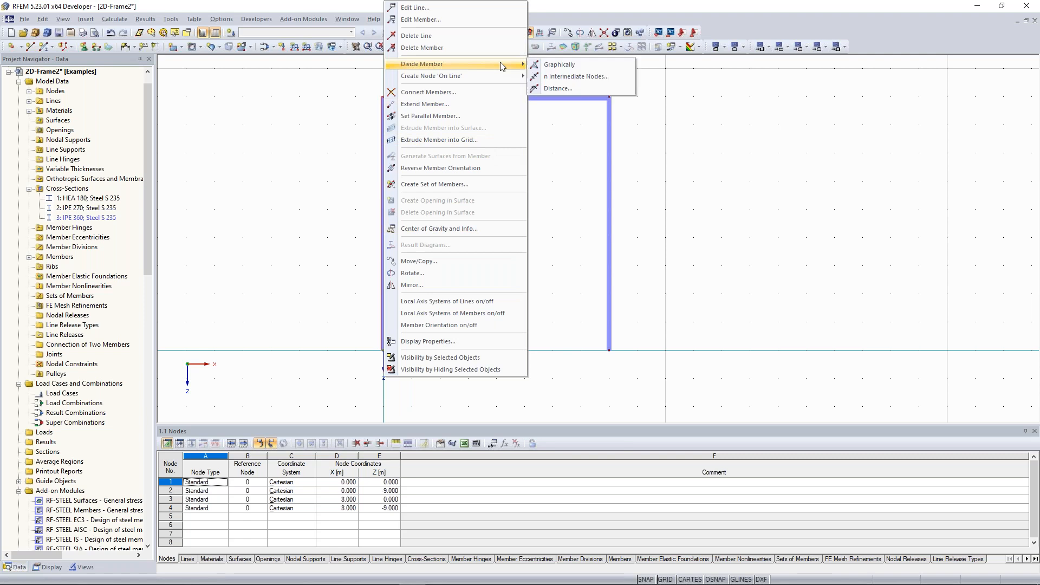
pyautogui.click(609, 88)
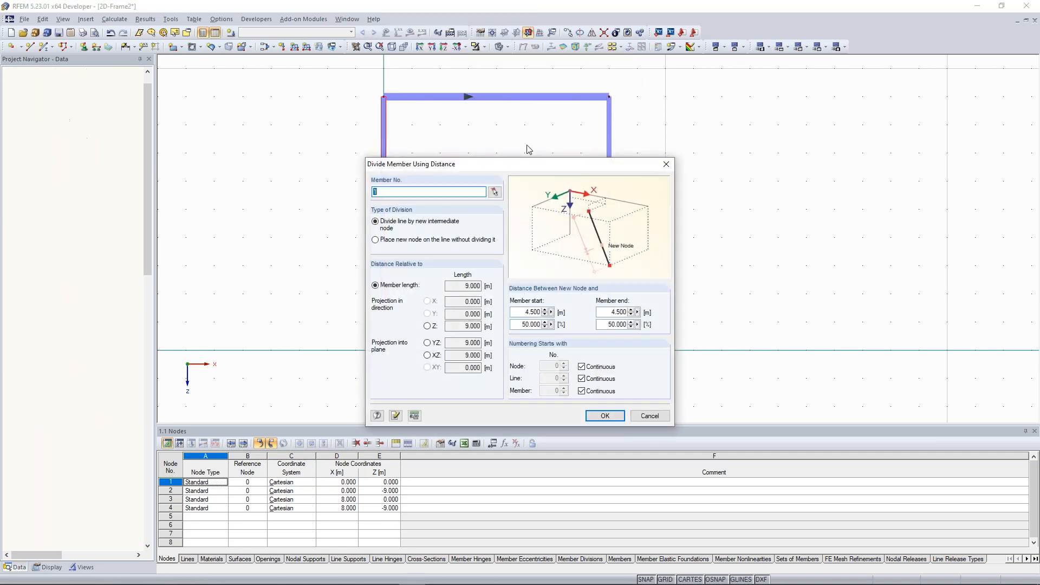
pyautogui.moveTo(510, 165); pyautogui.dragTo(783, 97)
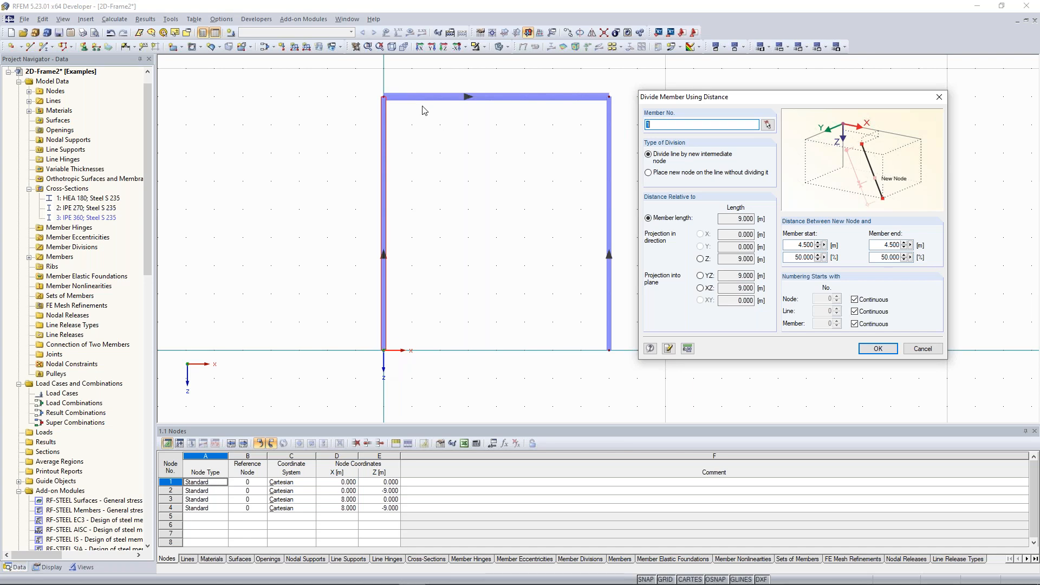
pyautogui.doubleClick(803, 244)
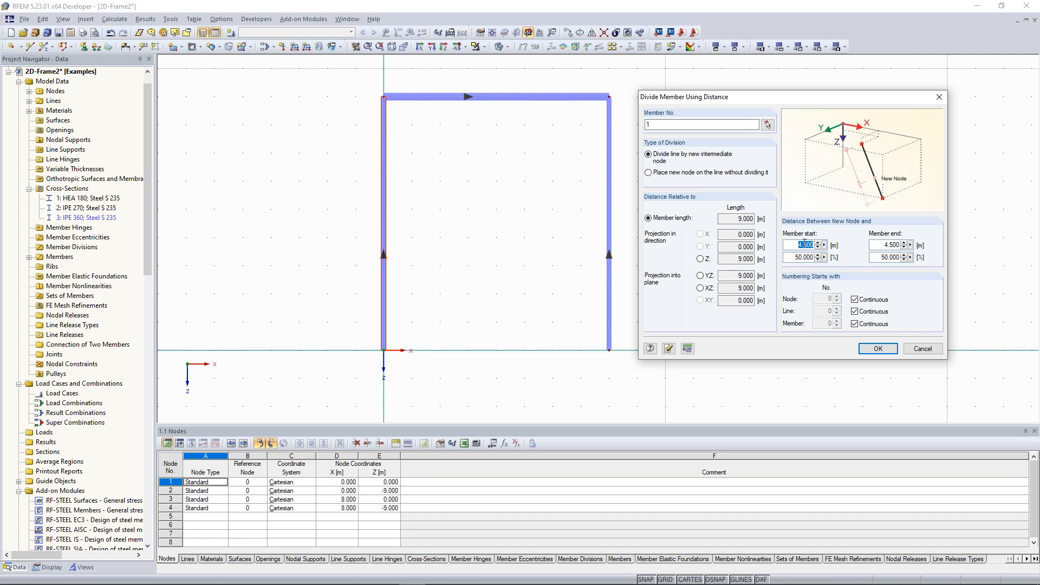
pyautogui.write('5')
pyautogui.click(875, 350)
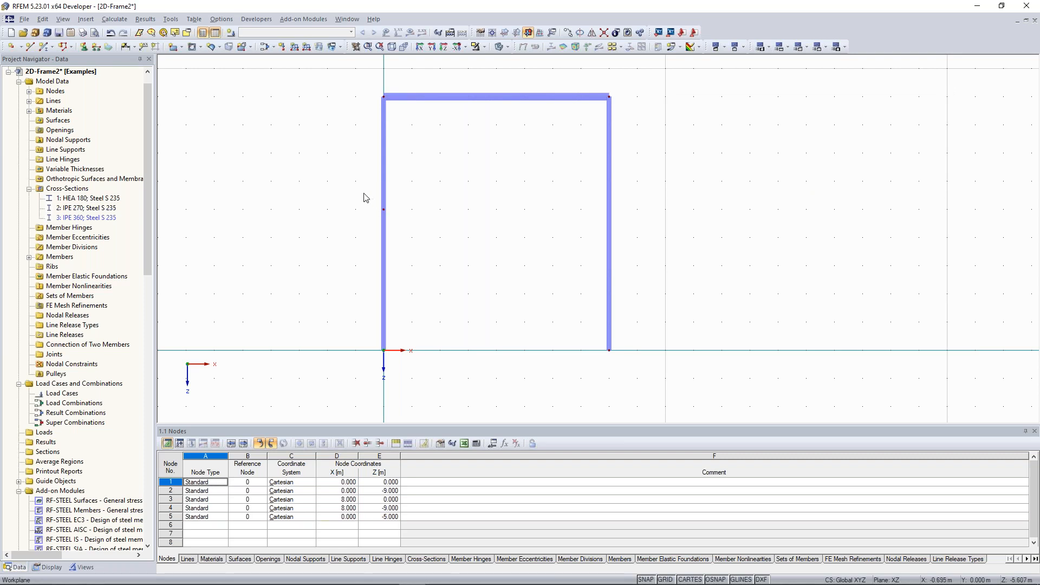
pyautogui.moveTo(361, 190); pyautogui.dragTo(338, 186, button='middle')
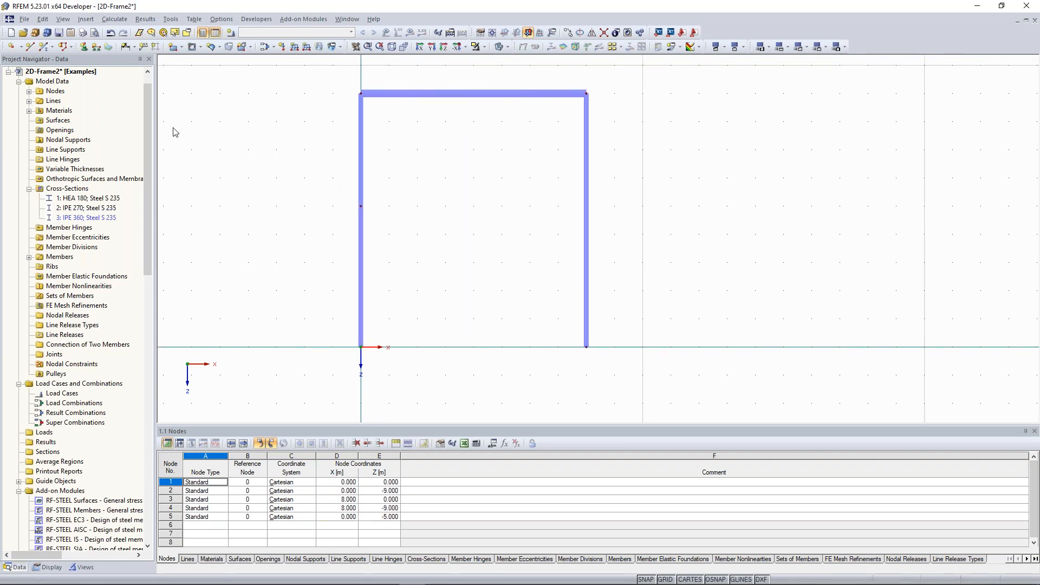
pyautogui.moveTo(454, 154); pyautogui.dragTo(466, 152, button='middle')
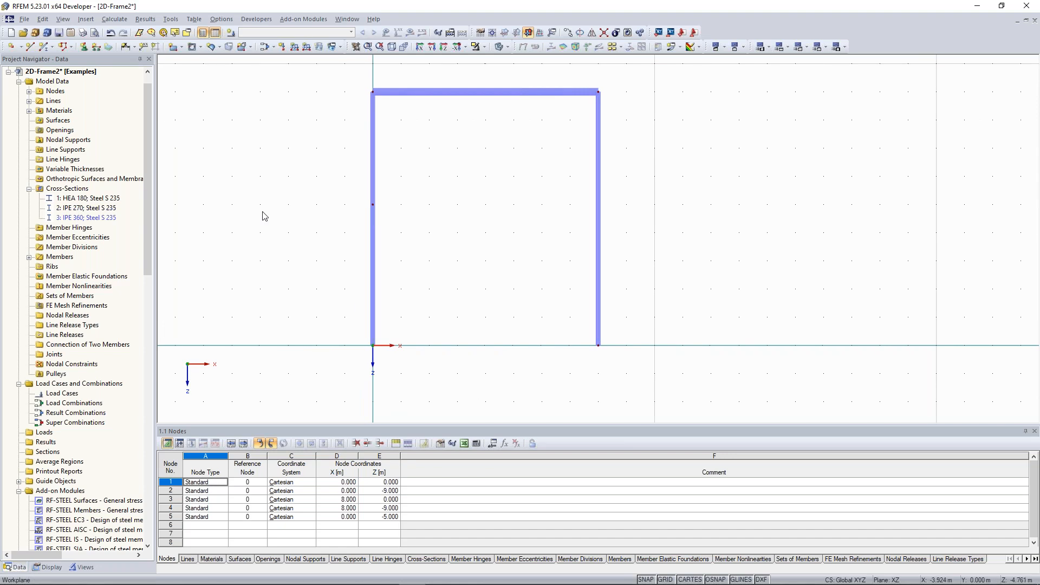
# Draw an IPE 360 beam in Steel S 235 horizontally from the intermediate column node at Z -5 m to the opposite column.
pyautogui.click(44, 47)
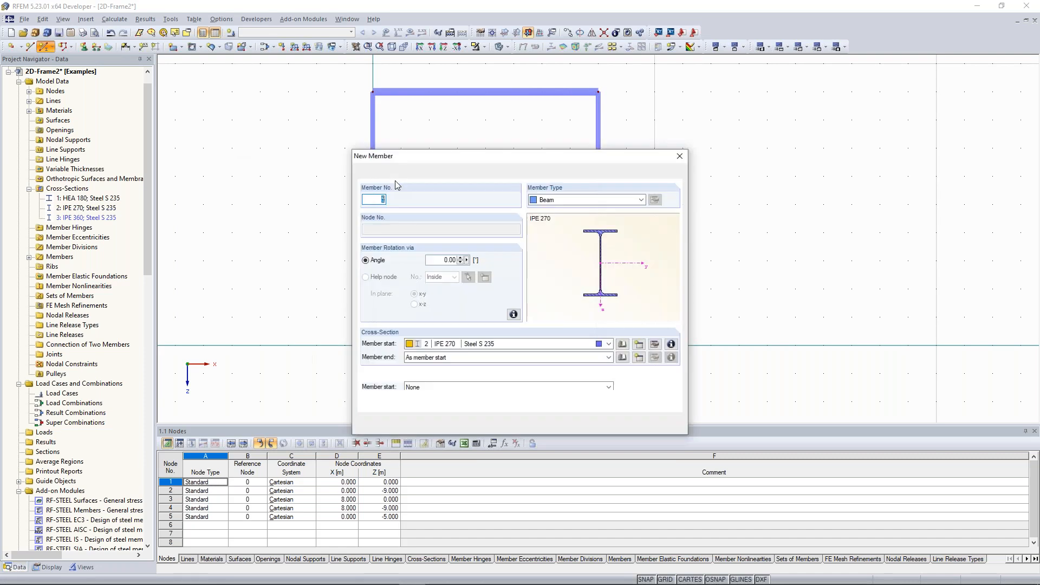
pyautogui.click(478, 346)
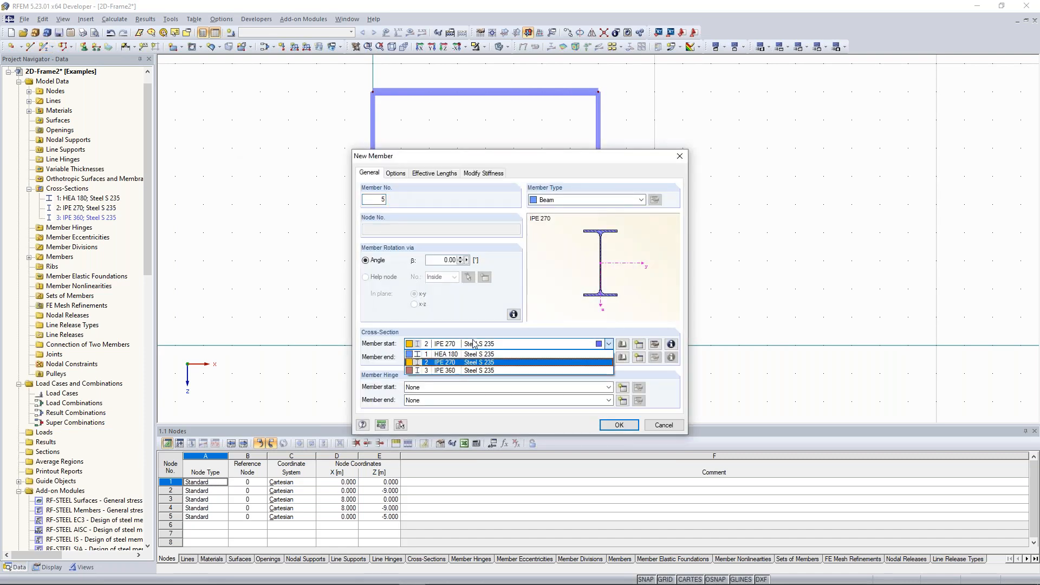
pyautogui.click(457, 370)
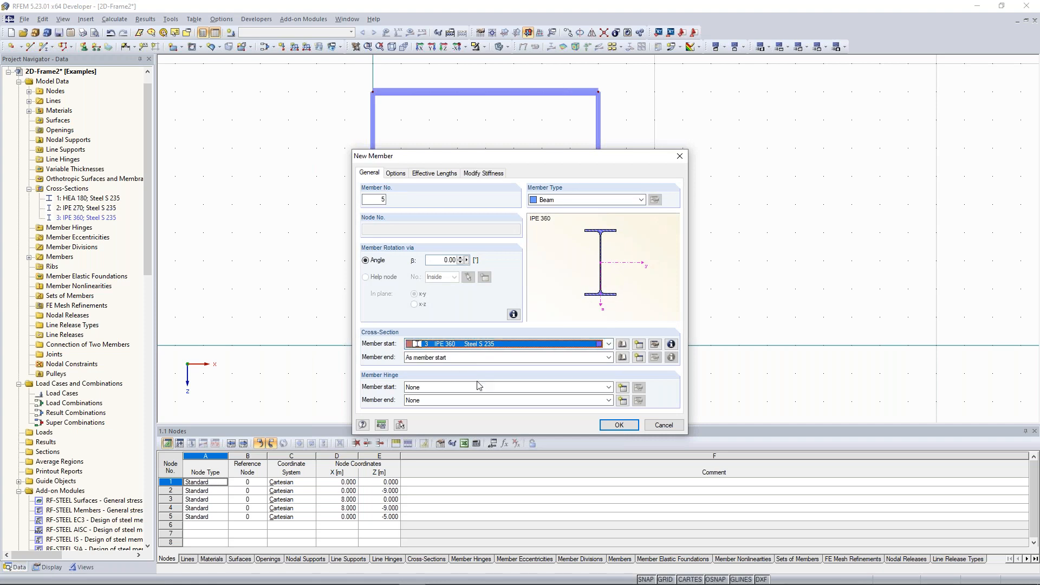
pyautogui.click(628, 428)
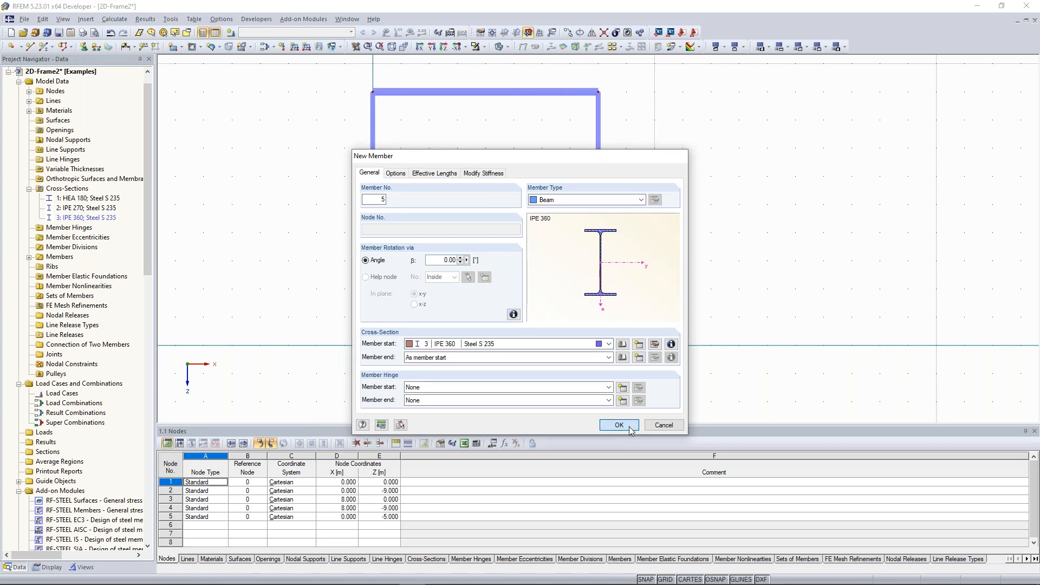
pyautogui.click(373, 205)
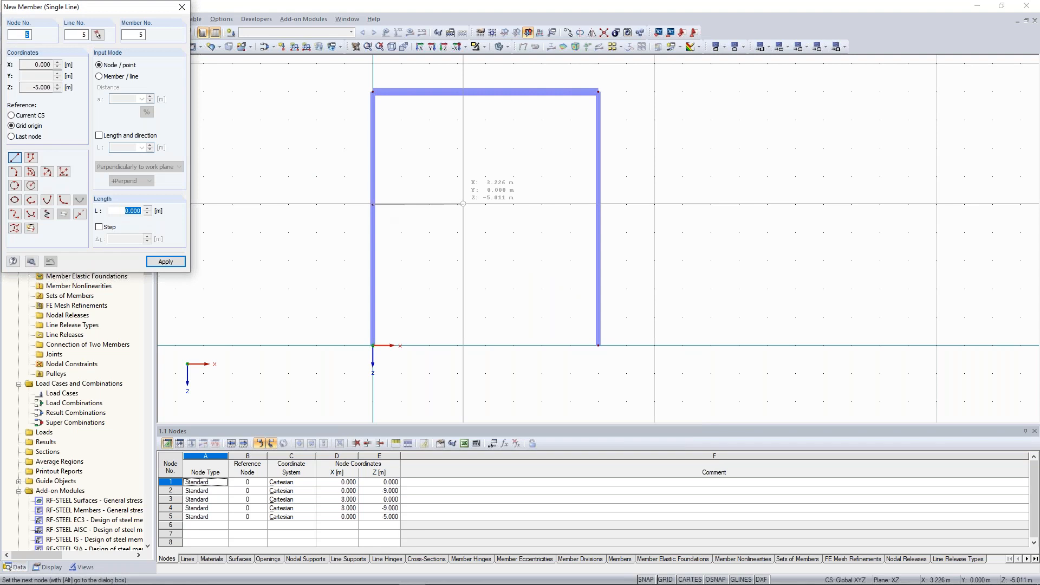
pyautogui.click(598, 205)
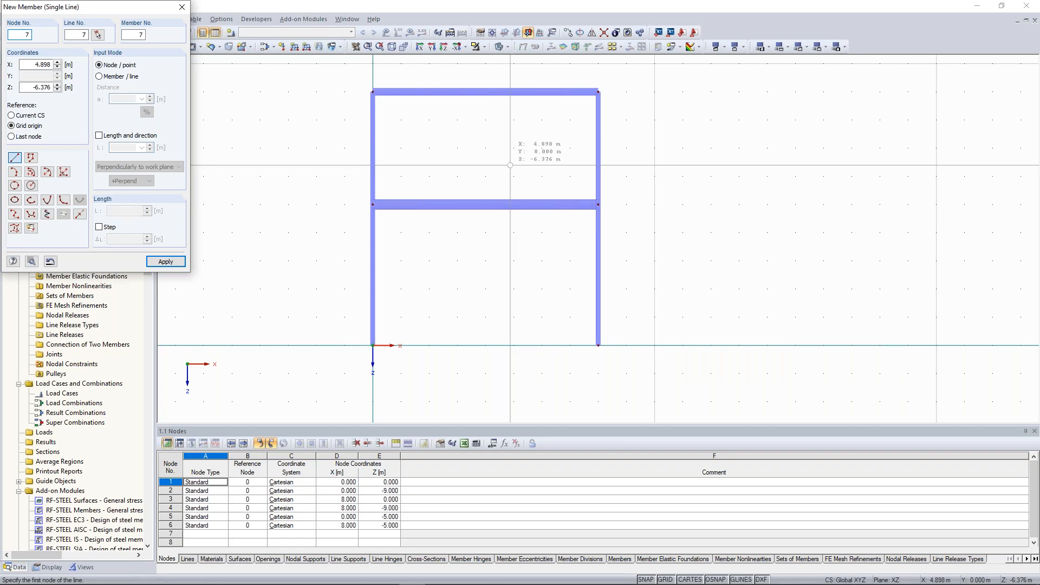
pyautogui.press('Escape')
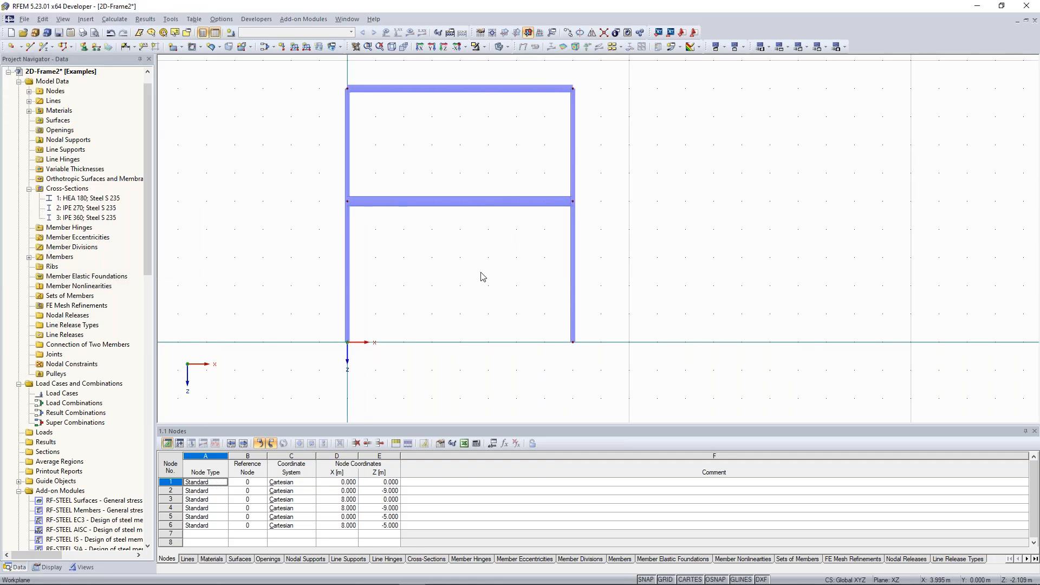
# Divide the IPE 360 beam graphically with a node 4.5 m from the column at the grid origin, using a 0.5 m step.
pyautogui.rightClick(484, 197)
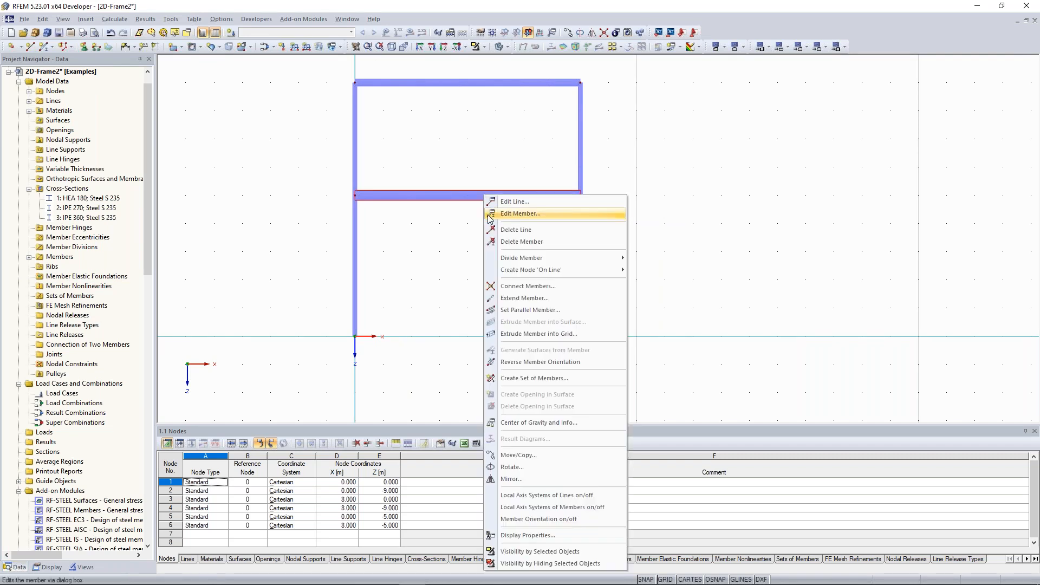
pyautogui.moveTo(550, 263)
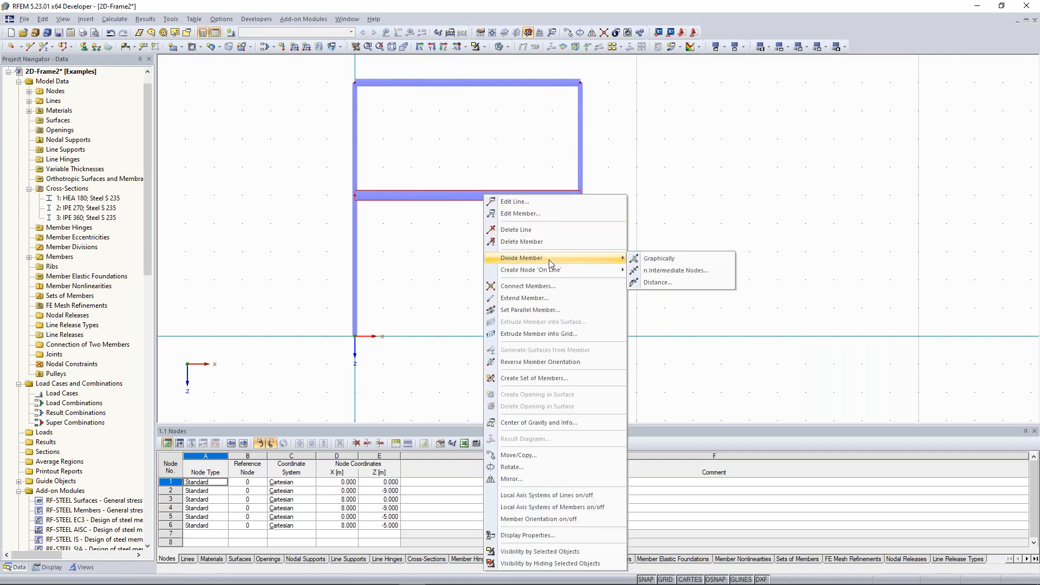
pyautogui.click(660, 260)
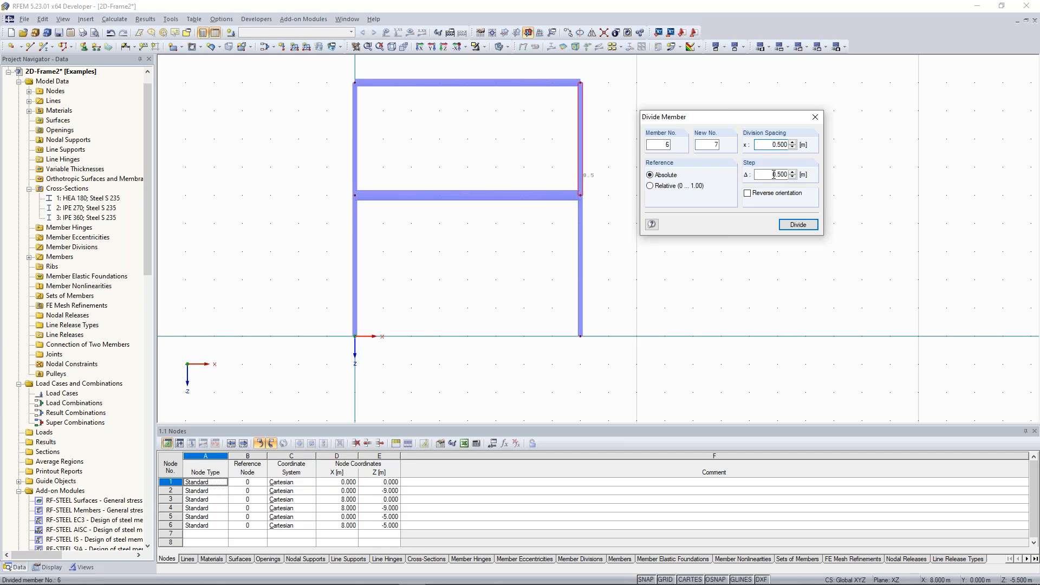
pyautogui.doubleClick(792, 174)
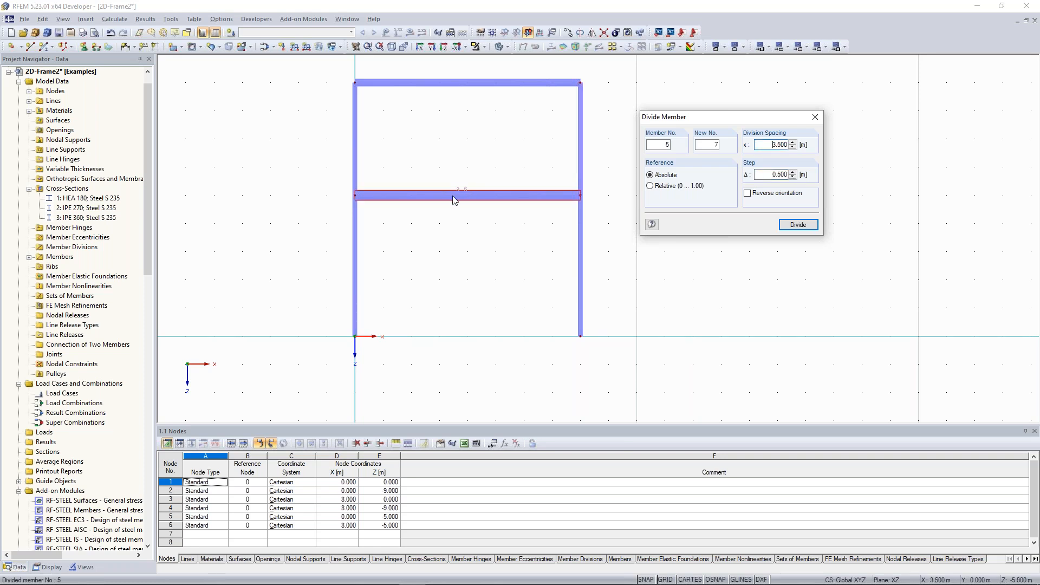
pyautogui.click(483, 201)
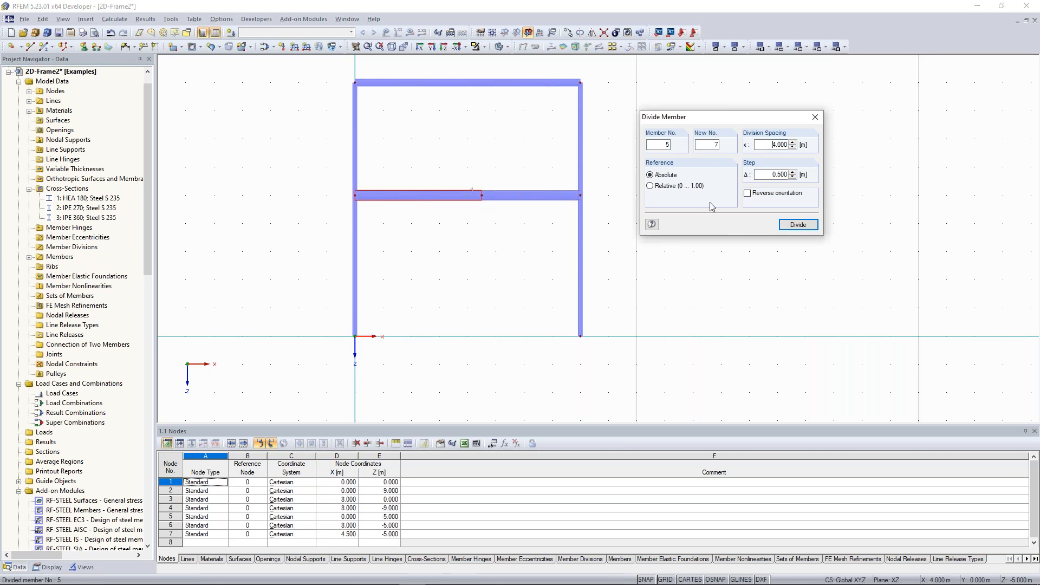
pyautogui.click(815, 118)
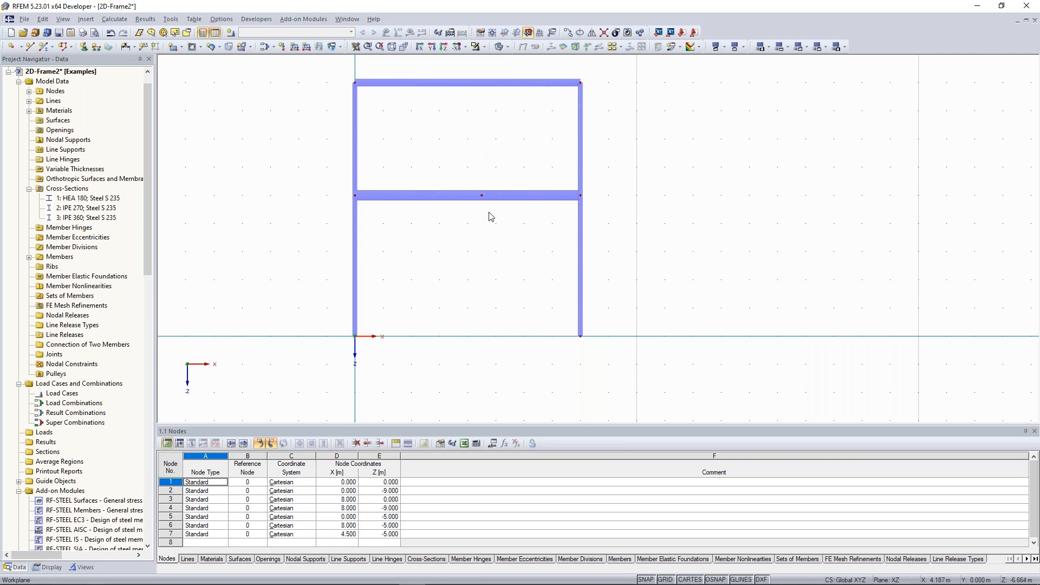
# Copy the 5 m lower HEA 180 column at the grid origin so its upper end meets the IPE 360 beam's dividing node.
pyautogui.moveTo(491, 259); pyautogui.dragTo(498, 250, button='middle')
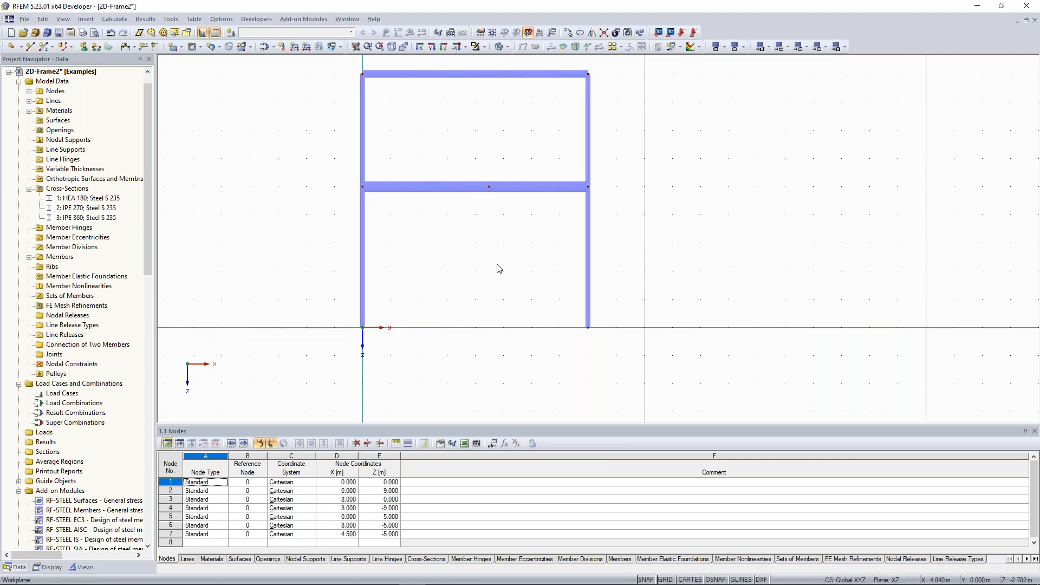
pyautogui.moveTo(478, 142); pyautogui.dragTo(499, 350)
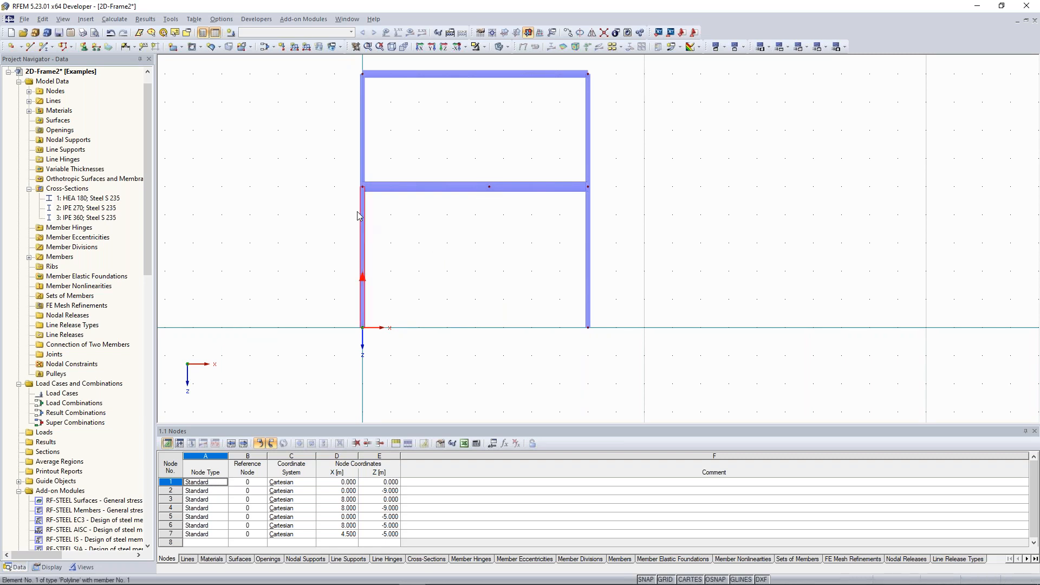
pyautogui.moveTo(367, 225)
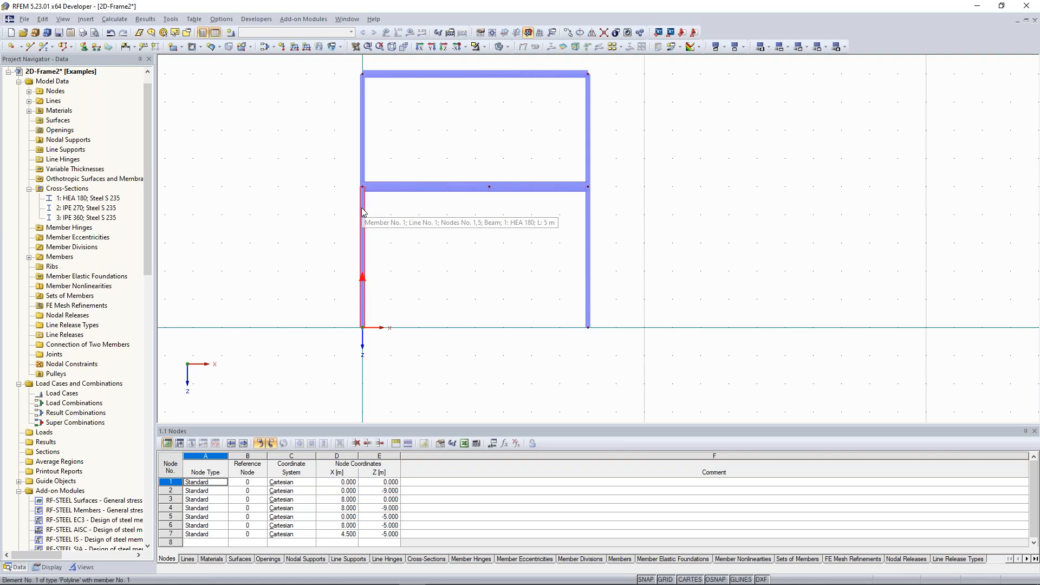
pyautogui.keyDown('ctrl'); pyautogui.moveTo(363, 211); pyautogui.dragTo(490, 187); pyautogui.keyUp('ctrl')
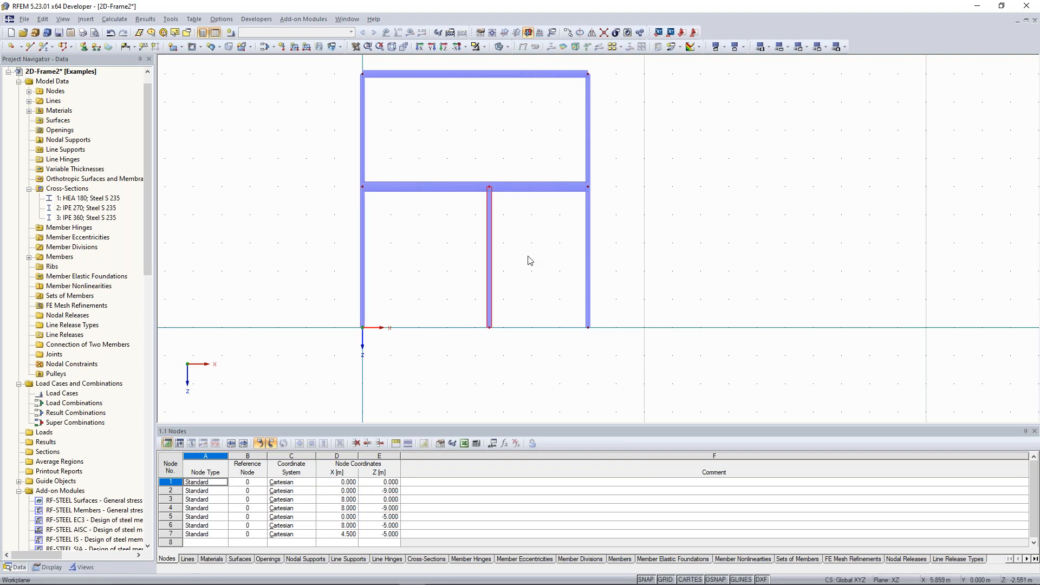
pyautogui.press('Escape')
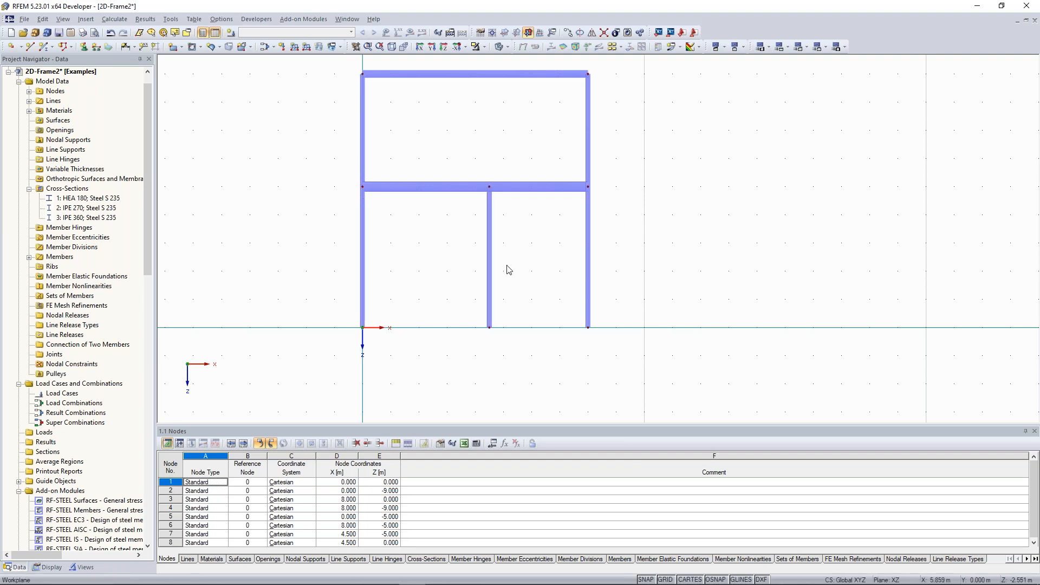
# Start generating bracing in cells with tension members and create an RD 20 round steel cross-section in Steel S 235 for them.
pyautogui.moveTo(496, 321); pyautogui.dragTo(489, 327, button='middle')
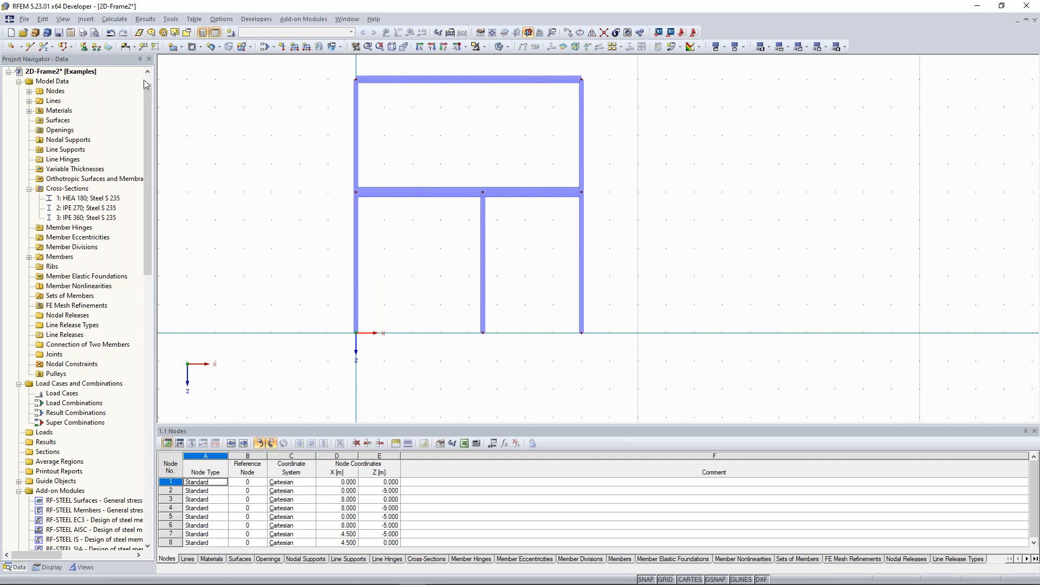
pyautogui.click(172, 21)
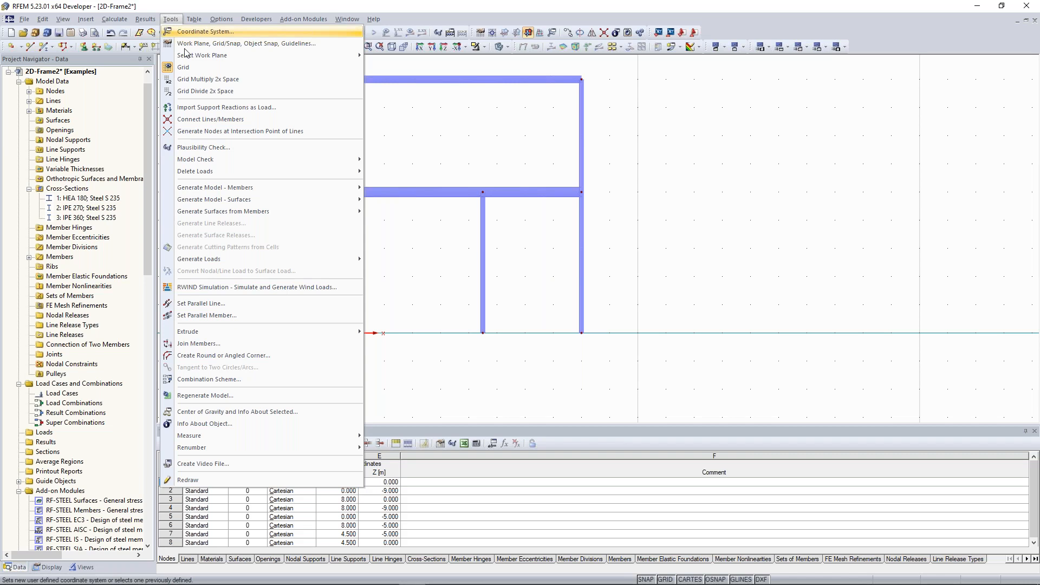
pyautogui.moveTo(240, 188)
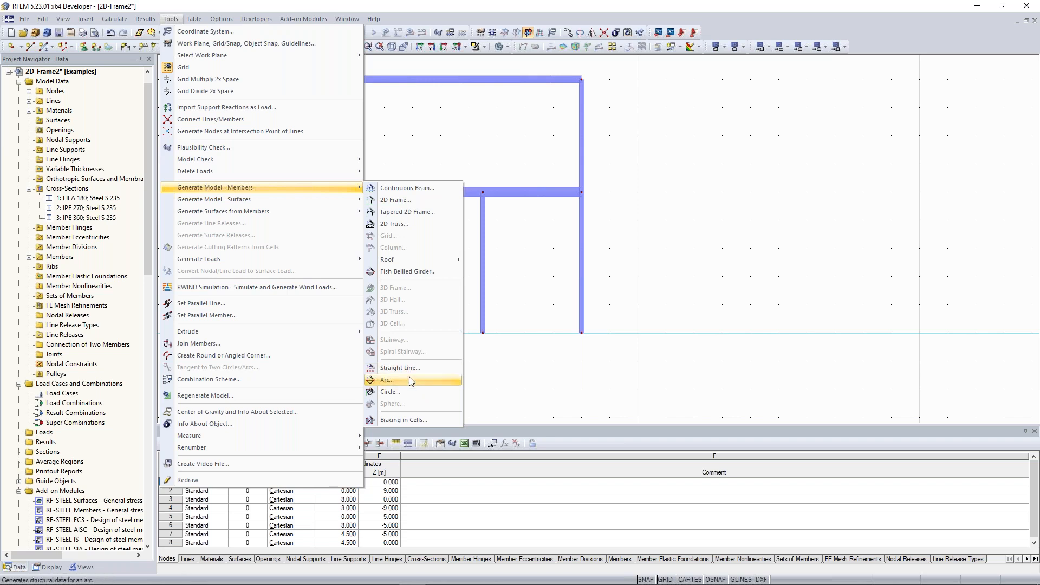
pyautogui.click(428, 421)
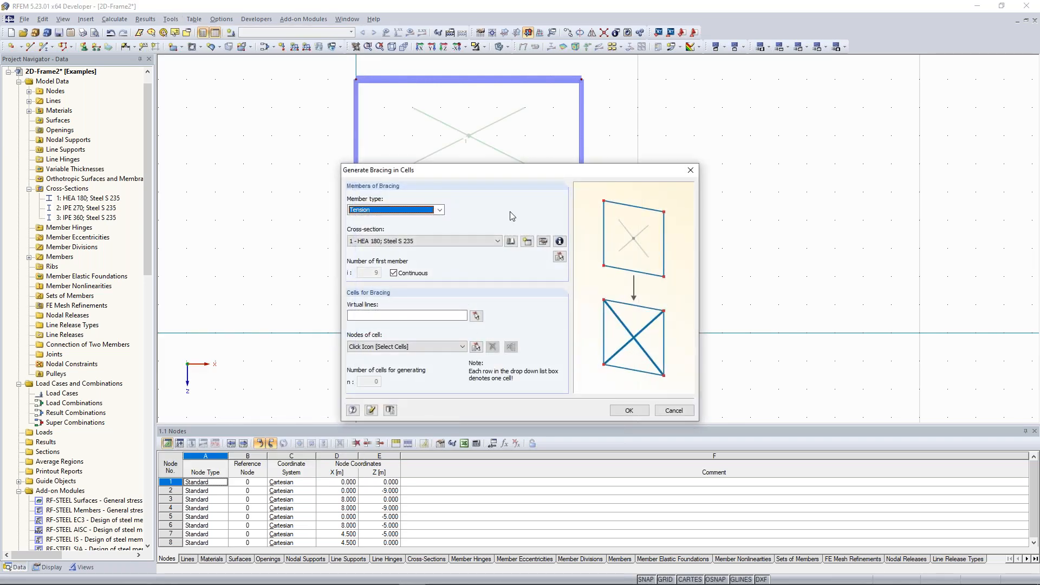
pyautogui.moveTo(469, 170); pyautogui.dragTo(730, 92)
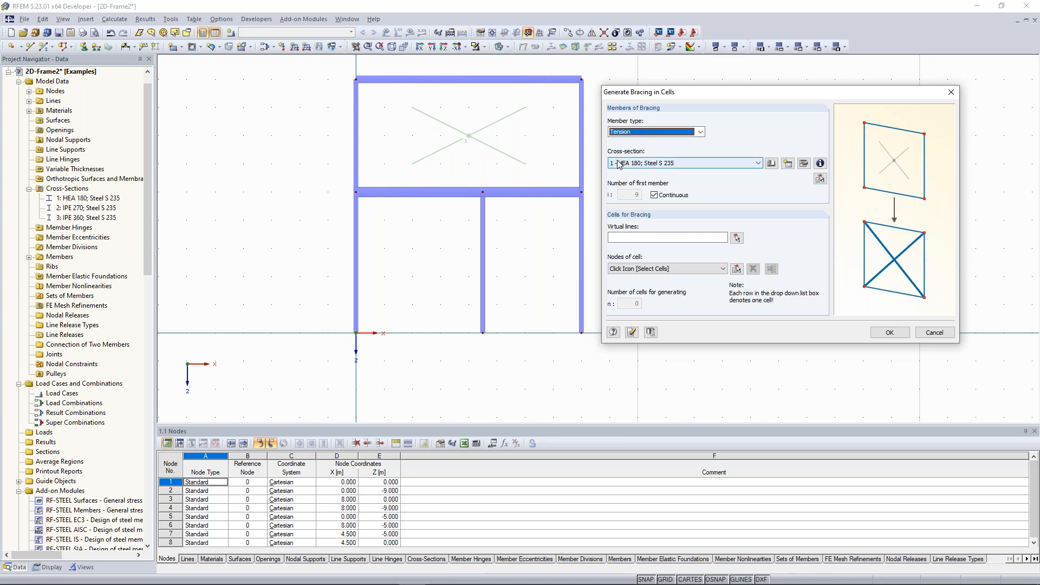
pyautogui.click(788, 164)
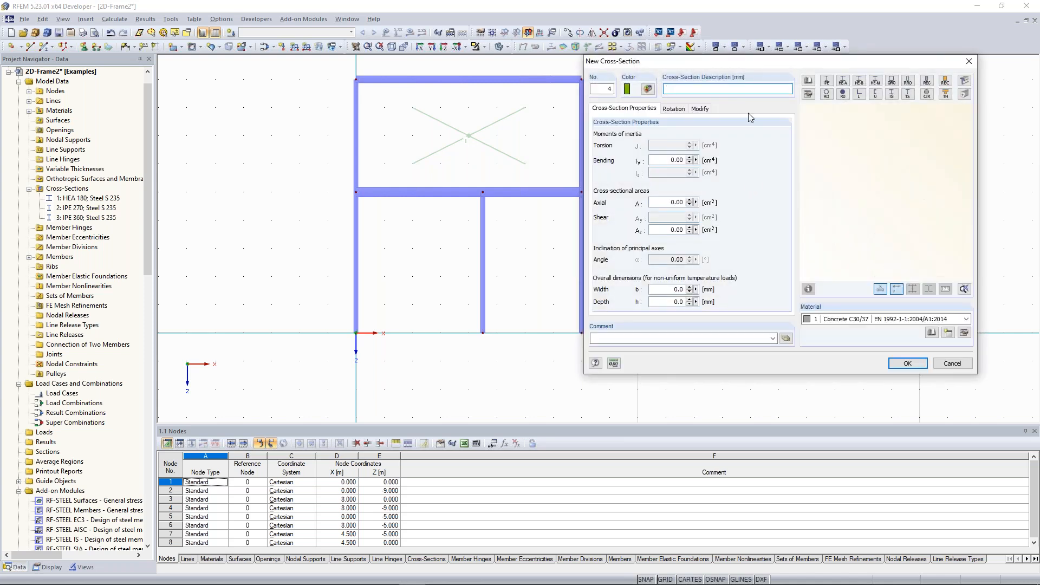
pyautogui.moveTo(766, 67); pyautogui.dragTo(737, 71)
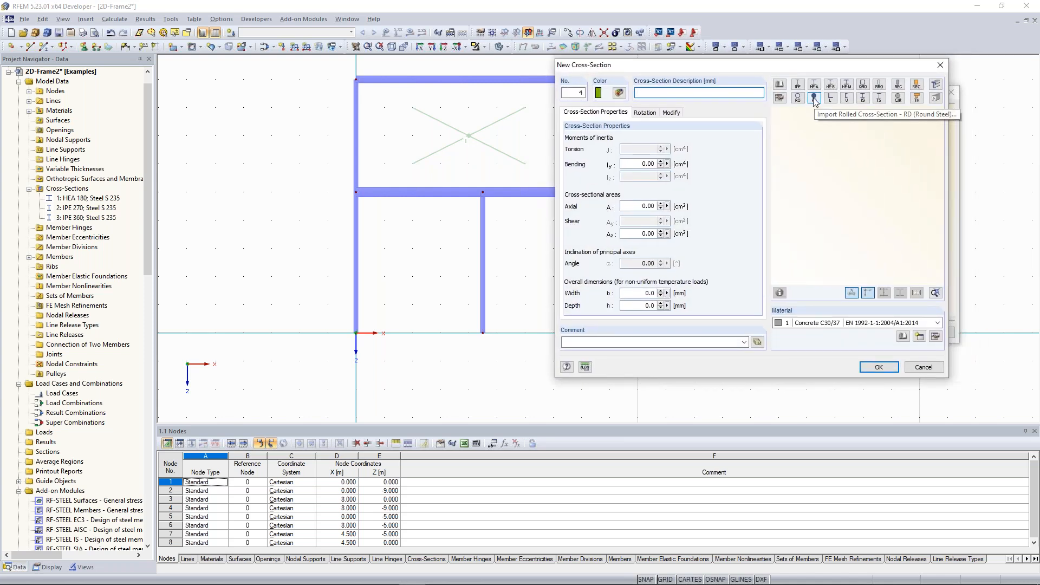
pyautogui.click(814, 98)
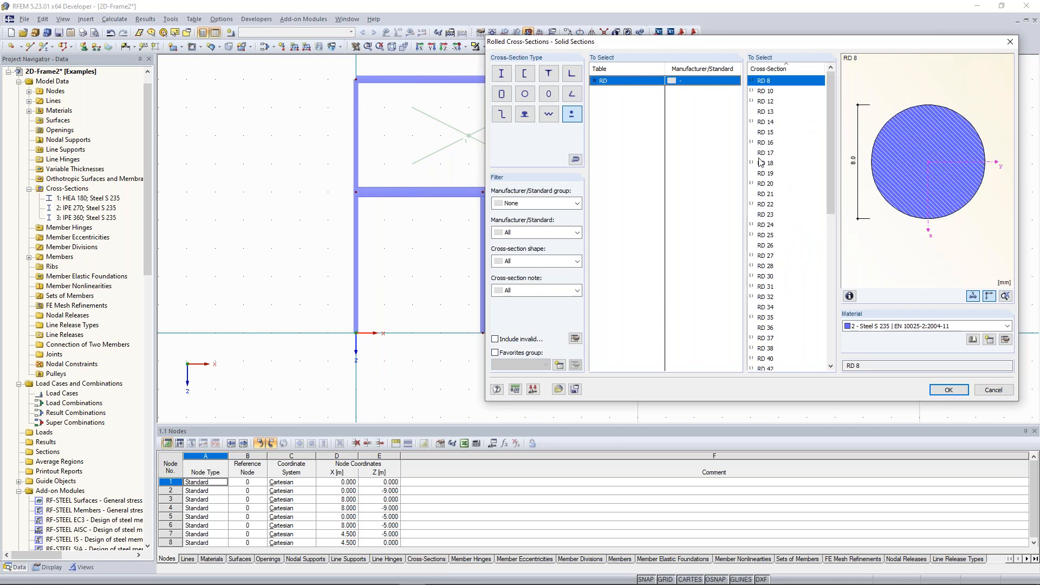
pyautogui.click(769, 184)
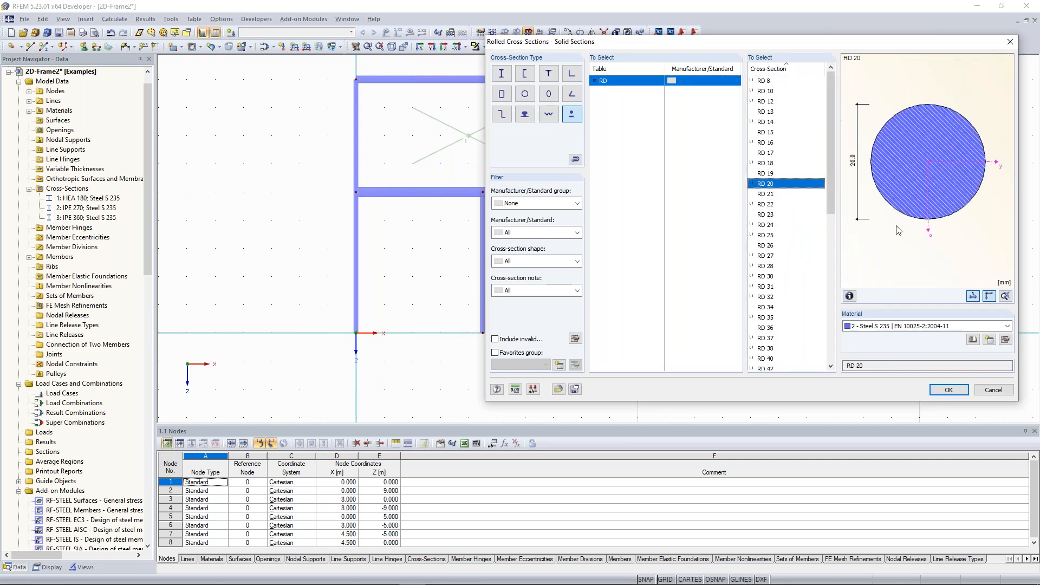
pyautogui.click(949, 391)
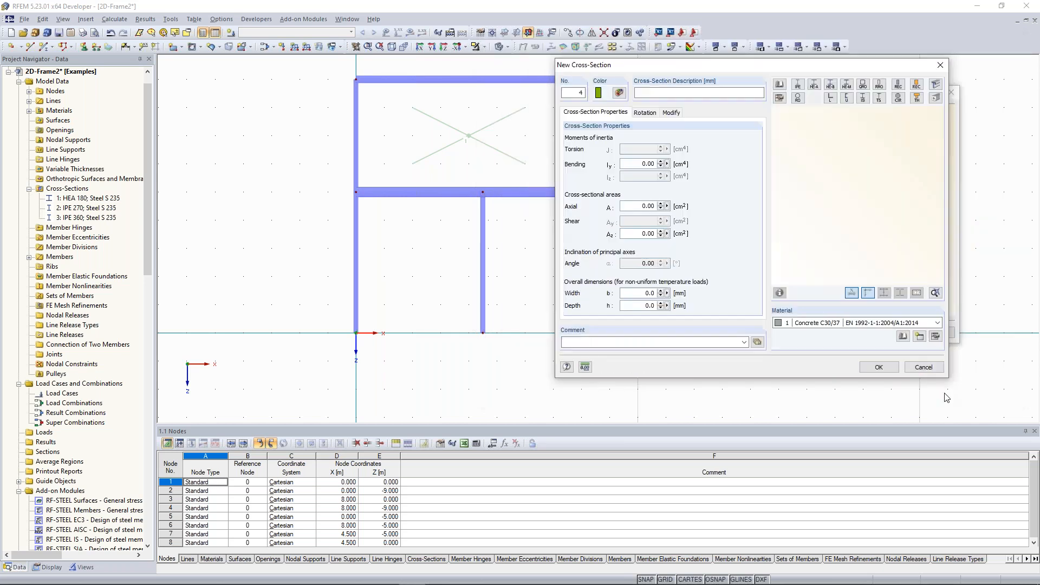
pyautogui.click(878, 368)
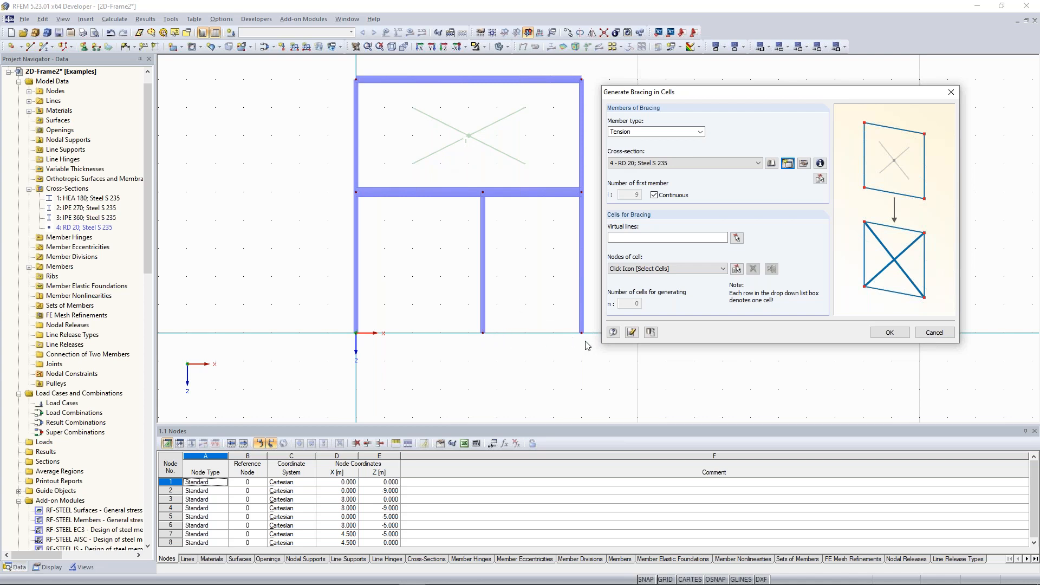
# Close the lower cell between the inner and outer columns with a virtual line between nodes 8 and 3, and generate the cross bracing there.
pyautogui.click(737, 238)
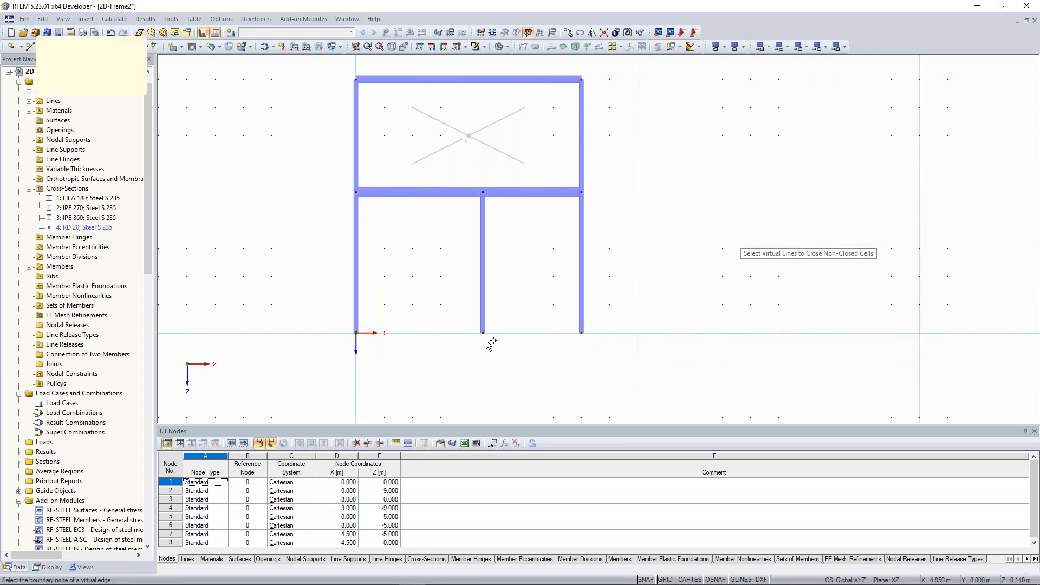
pyautogui.click(581, 333)
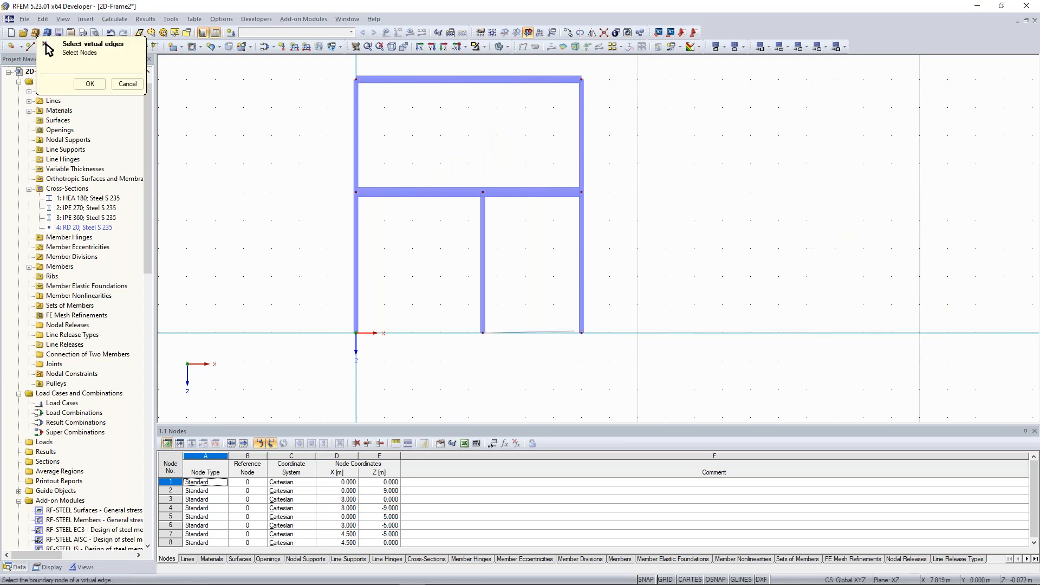
pyautogui.click(90, 84)
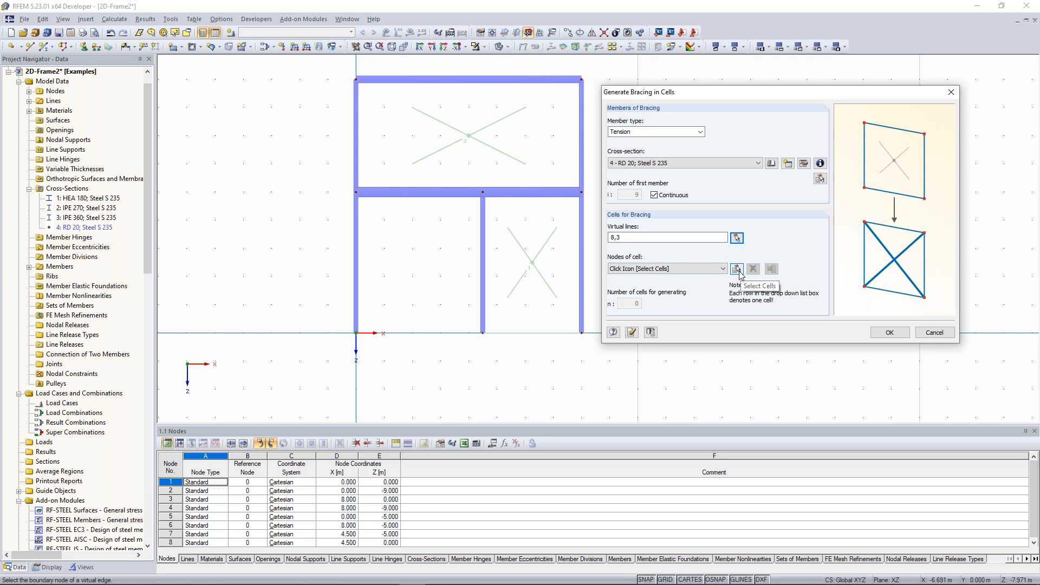
pyautogui.click(737, 270)
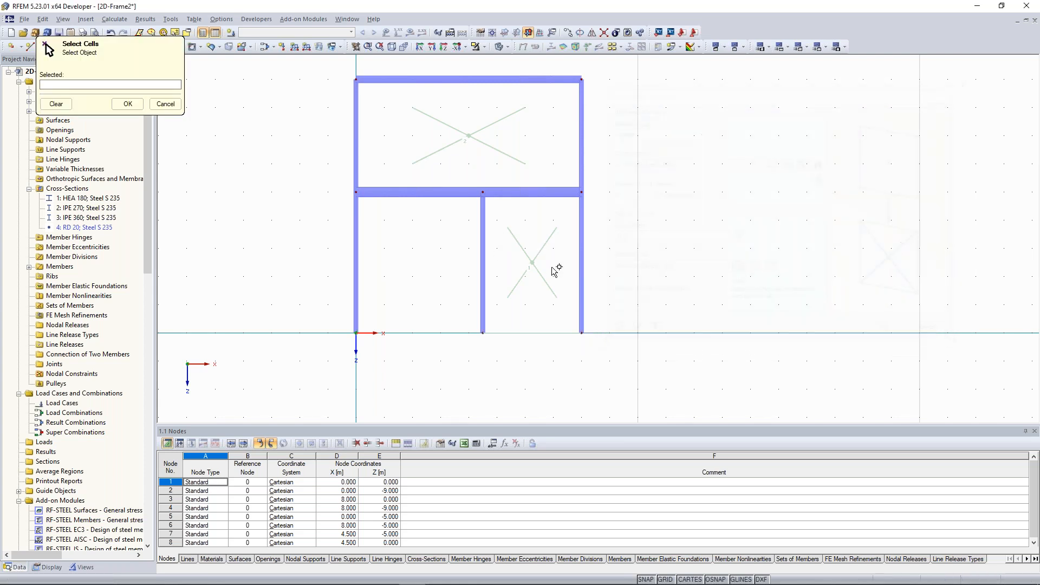
pyautogui.click(127, 103)
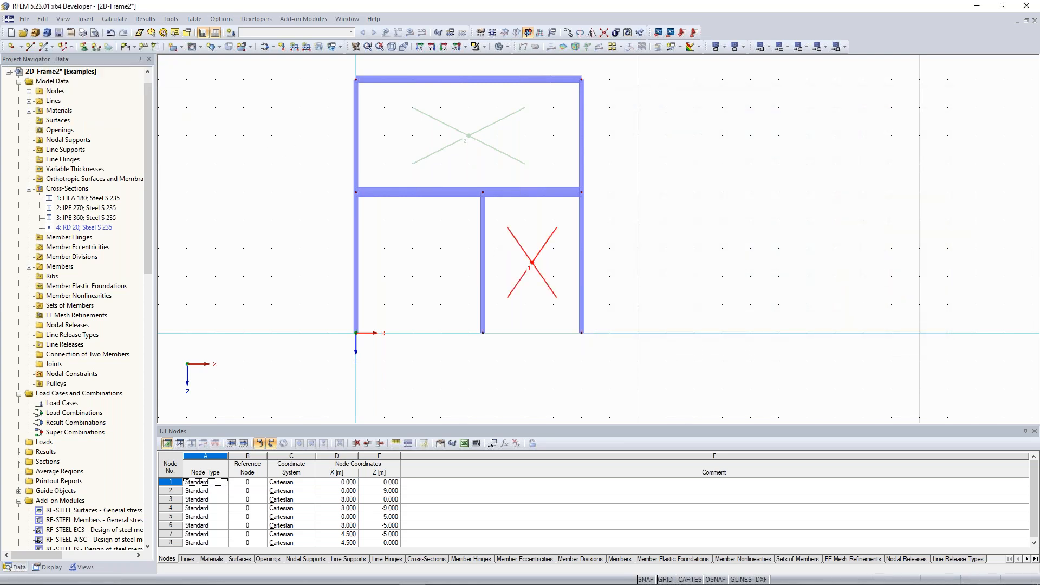
pyautogui.click(892, 332)
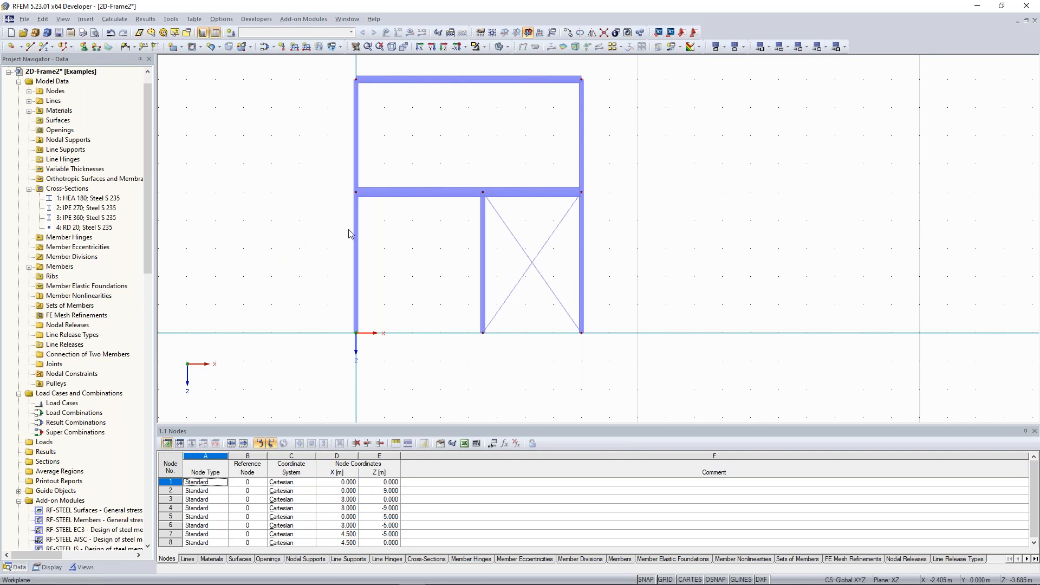
# Assign hinged nodal supports to the three column base nodes 1, 3 and 8.
pyautogui.moveTo(338, 237); pyautogui.dragTo(352, 239, button='middle')
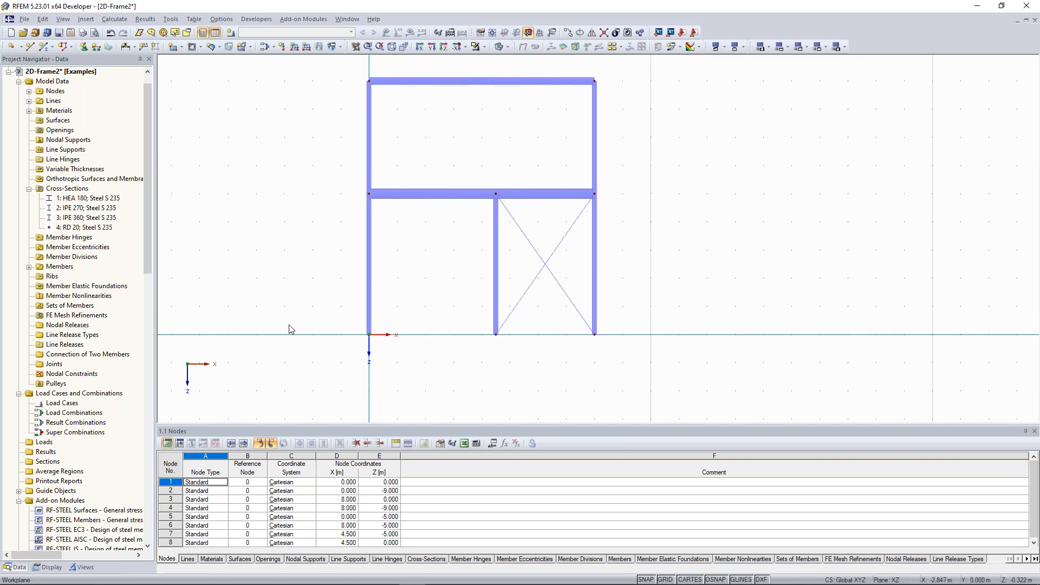
pyautogui.moveTo(291, 311); pyautogui.dragTo(634, 354)
pyautogui.moveTo(292, 302); pyautogui.dragTo(641, 363)
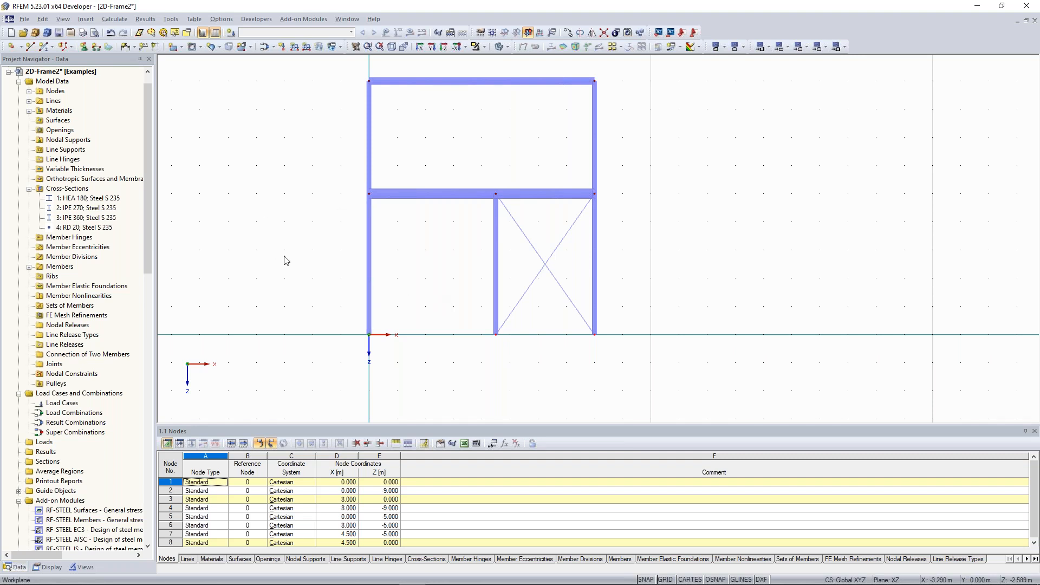
pyautogui.click(83, 47)
pyautogui.moveTo(593, 195); pyautogui.dragTo(807, 100)
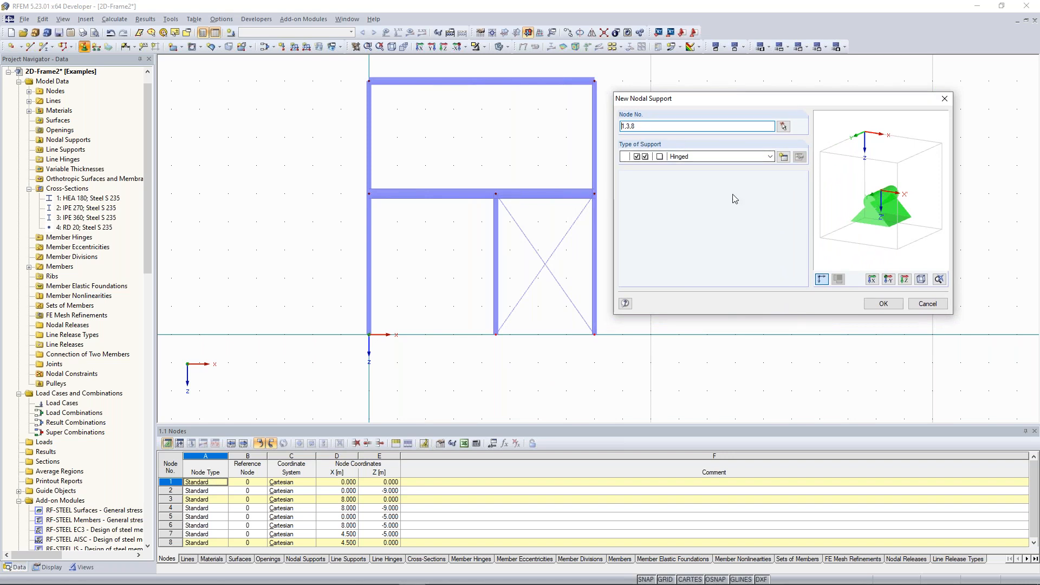
pyautogui.click(885, 305)
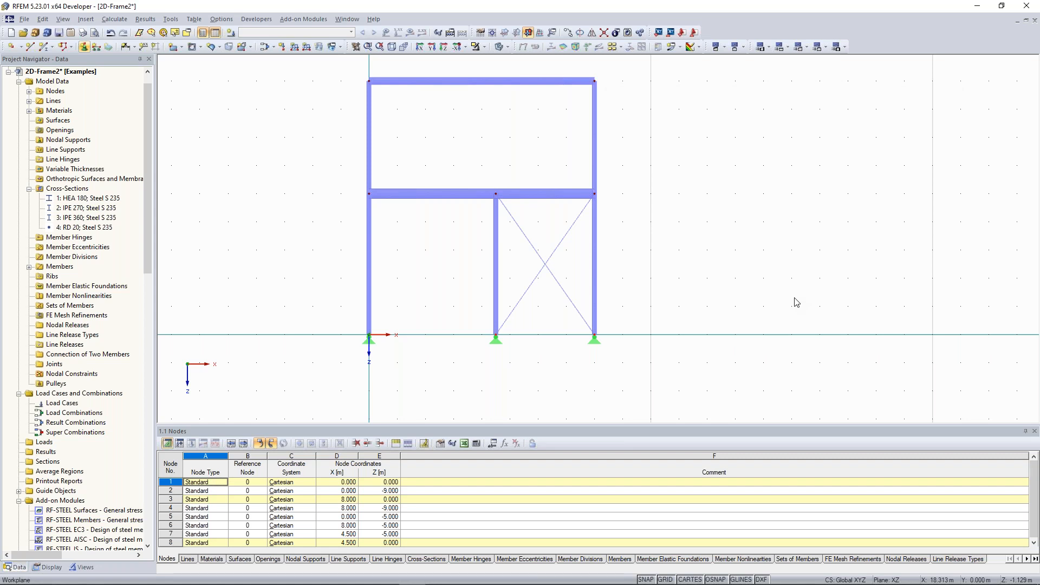
# Create a member hinge in the local member axes that releases only the rotation φy.
pyautogui.moveTo(428, 257); pyautogui.dragTo(452, 239, button='middle')
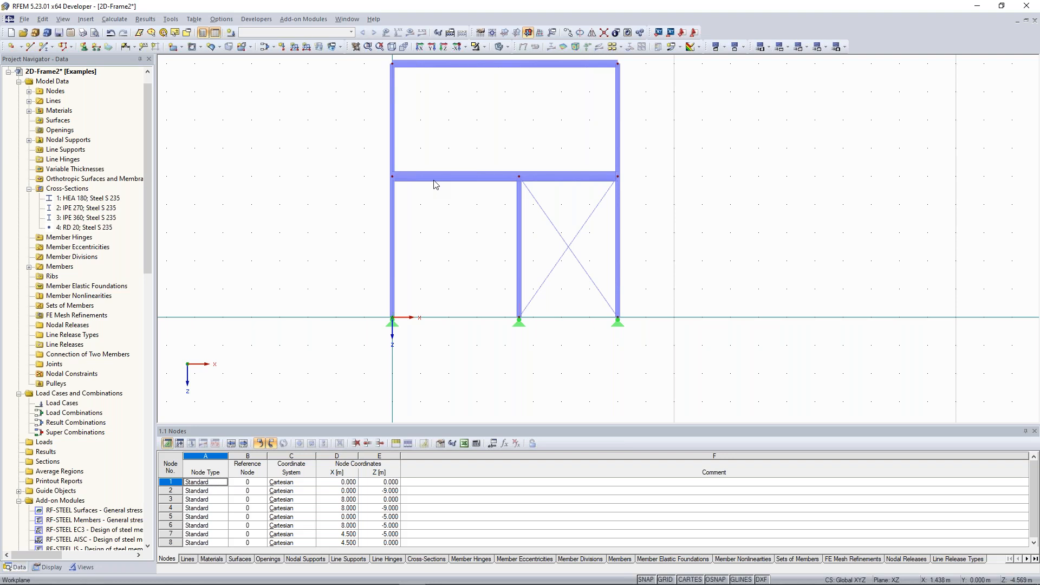
pyautogui.scroll(1, 399, 204)
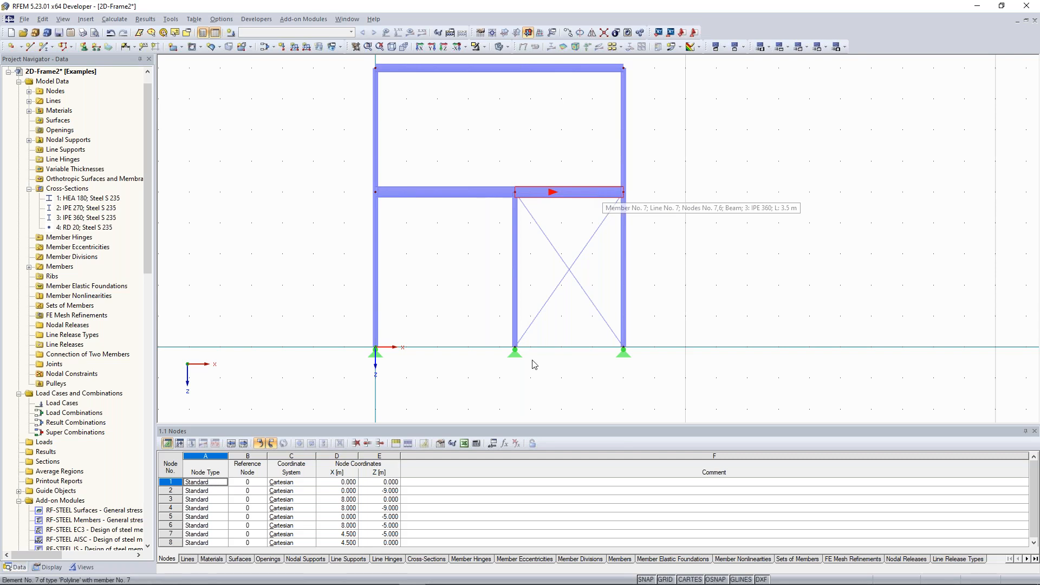
pyautogui.moveTo(494, 149); pyautogui.dragTo(537, 397)
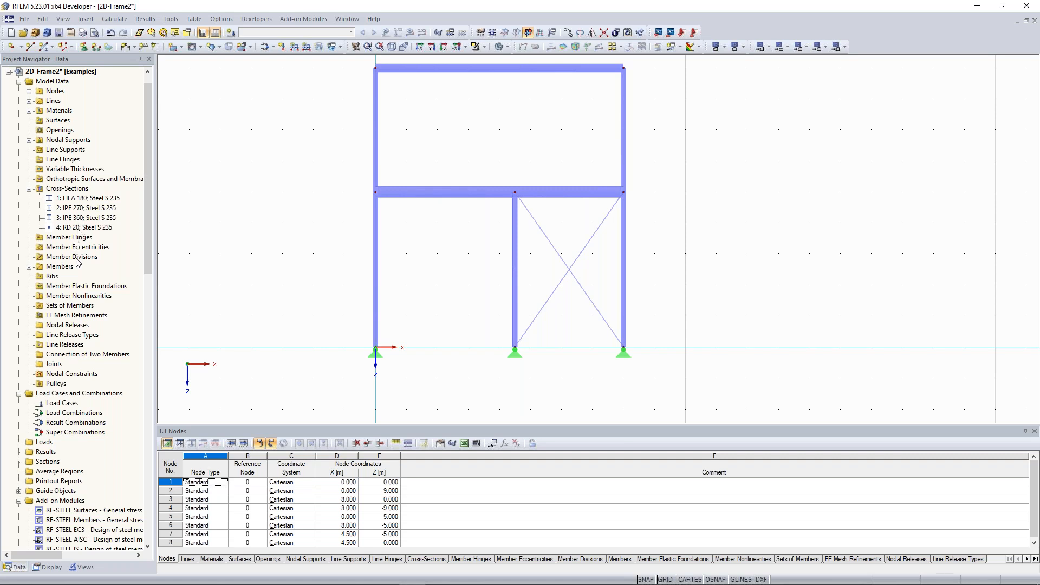
pyautogui.rightClick(63, 242)
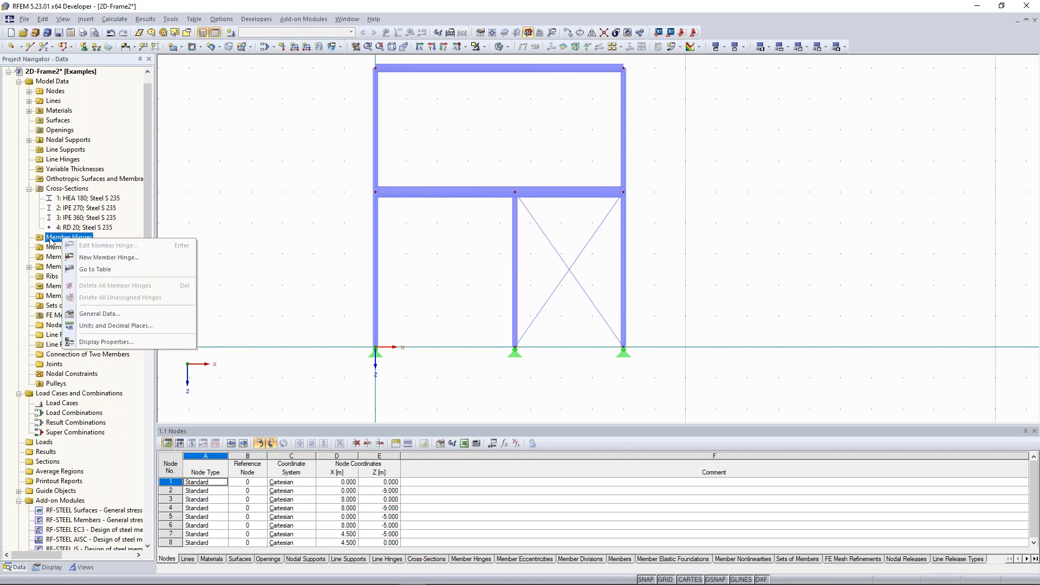
pyautogui.click(106, 258)
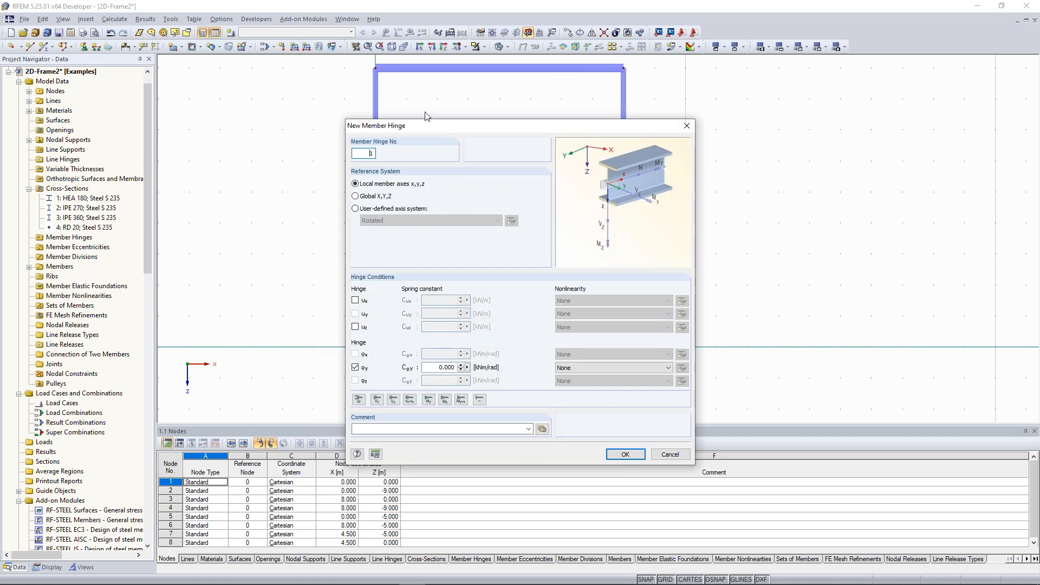
pyautogui.moveTo(428, 131); pyautogui.dragTo(725, 72)
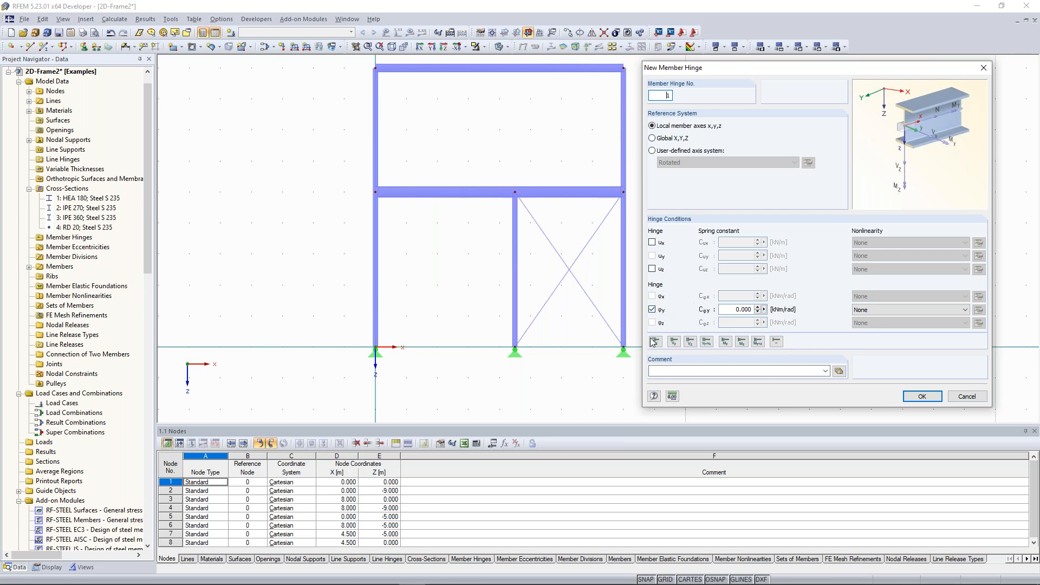
pyautogui.click(726, 344)
pyautogui.click(741, 342)
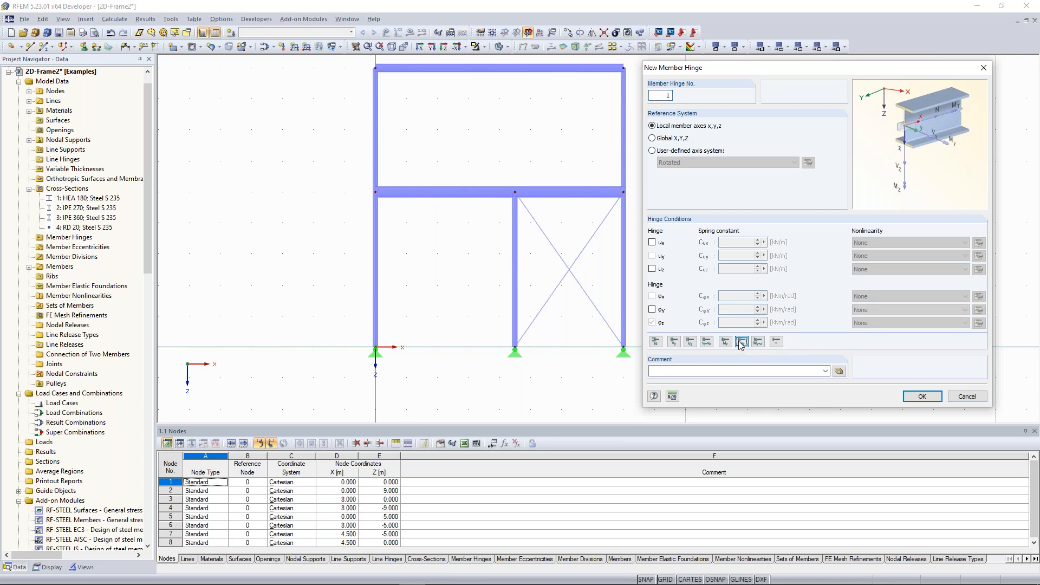
pyautogui.click(730, 343)
pyautogui.click(656, 341)
pyautogui.click(726, 342)
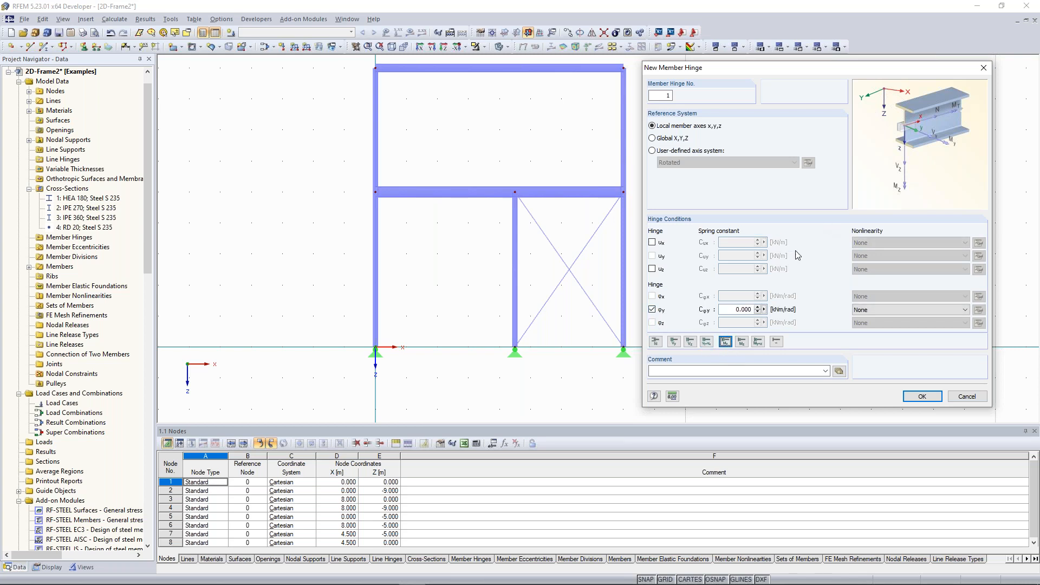
pyautogui.click(923, 397)
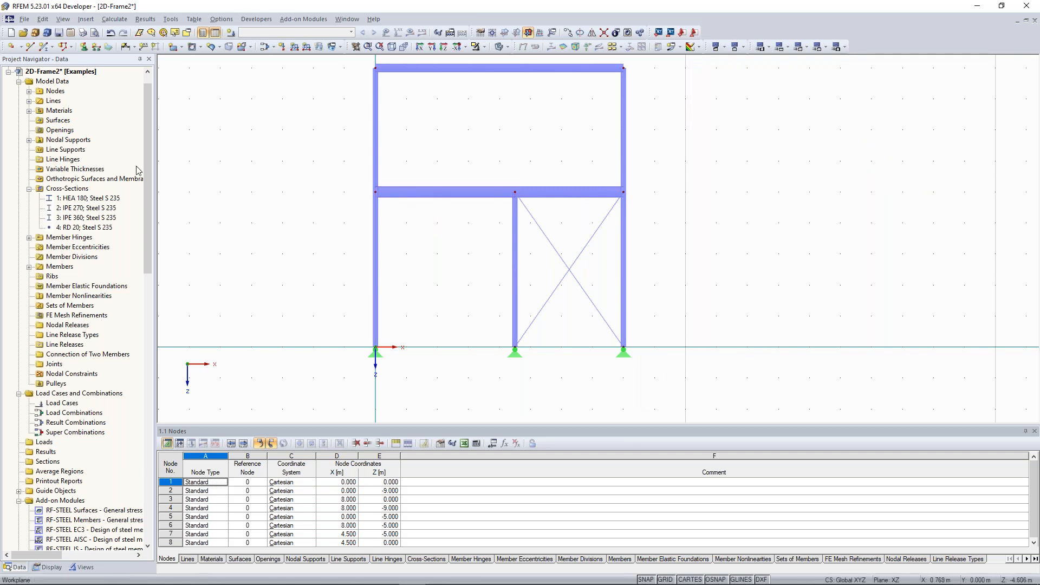
# Assign the new hinge to both outer ends of the IPE 360 beam and to the upper end of the inner column (5S, 7E, 8E).
pyautogui.click(30, 238)
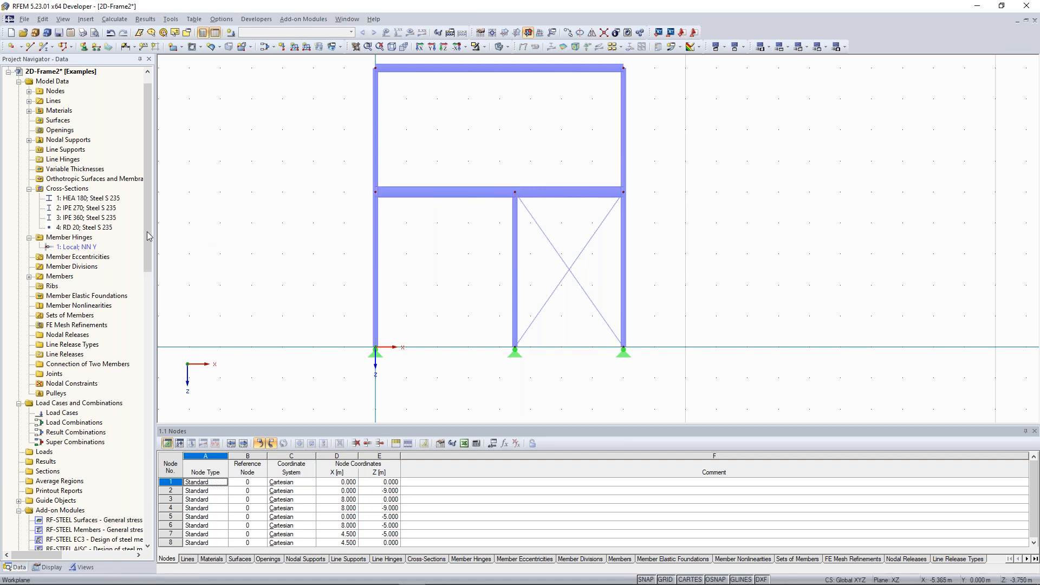
pyautogui.click(81, 248)
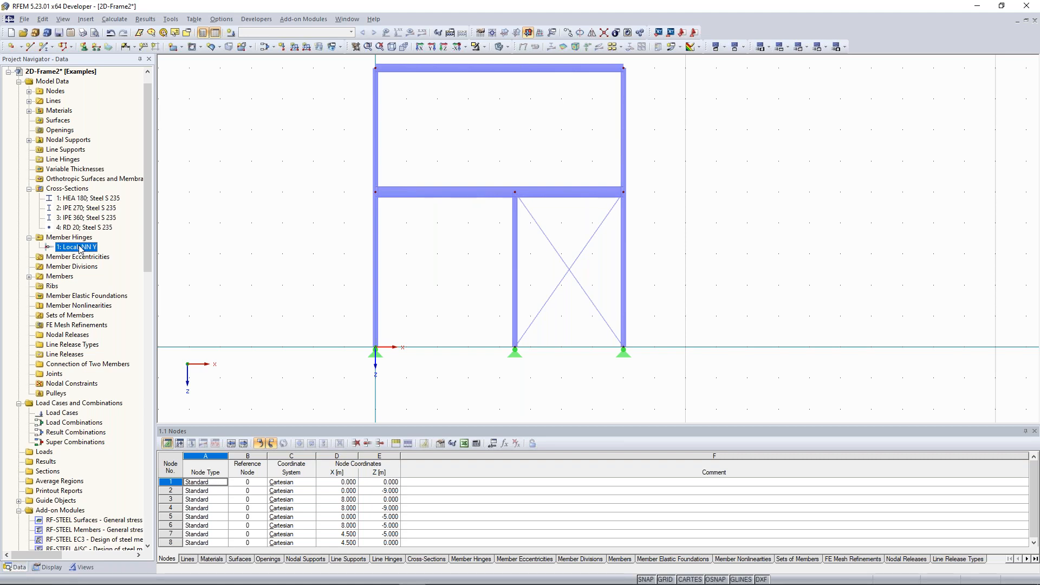
pyautogui.moveTo(80, 248); pyautogui.dragTo(165, 289)
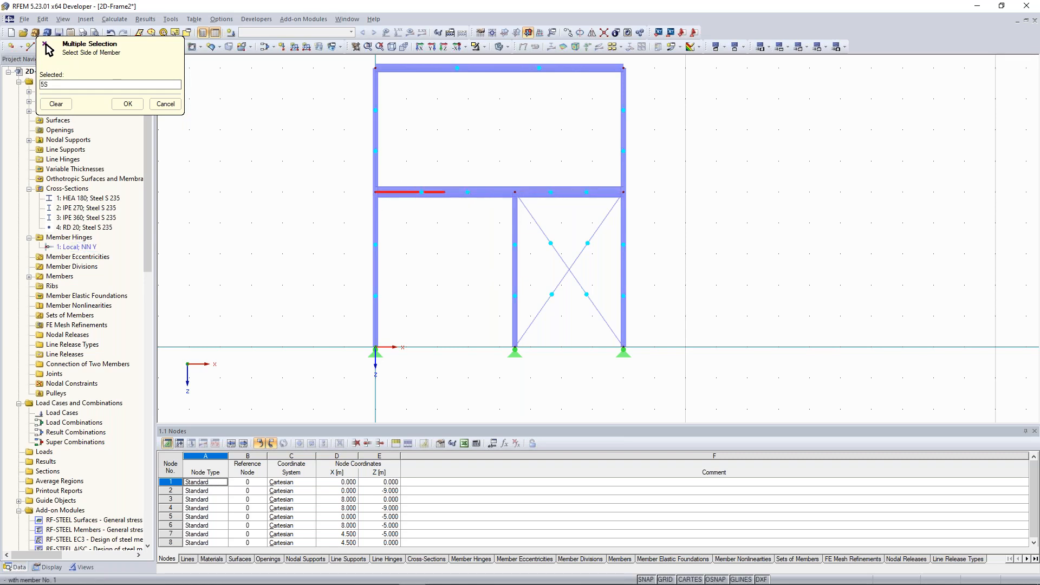
pyautogui.click(380, 192)
pyautogui.scroll(2, 382, 193)
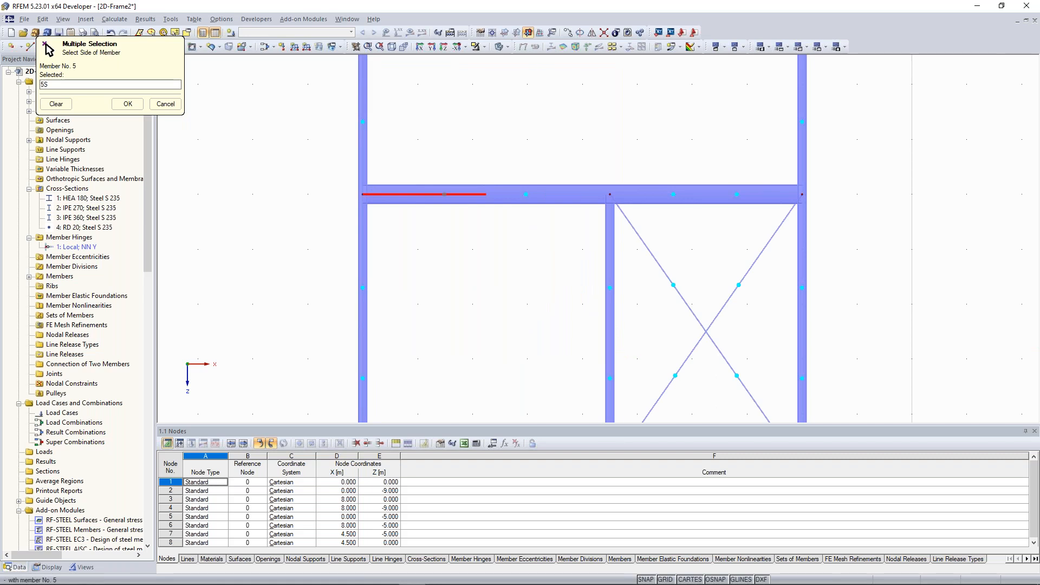
pyautogui.click(758, 194)
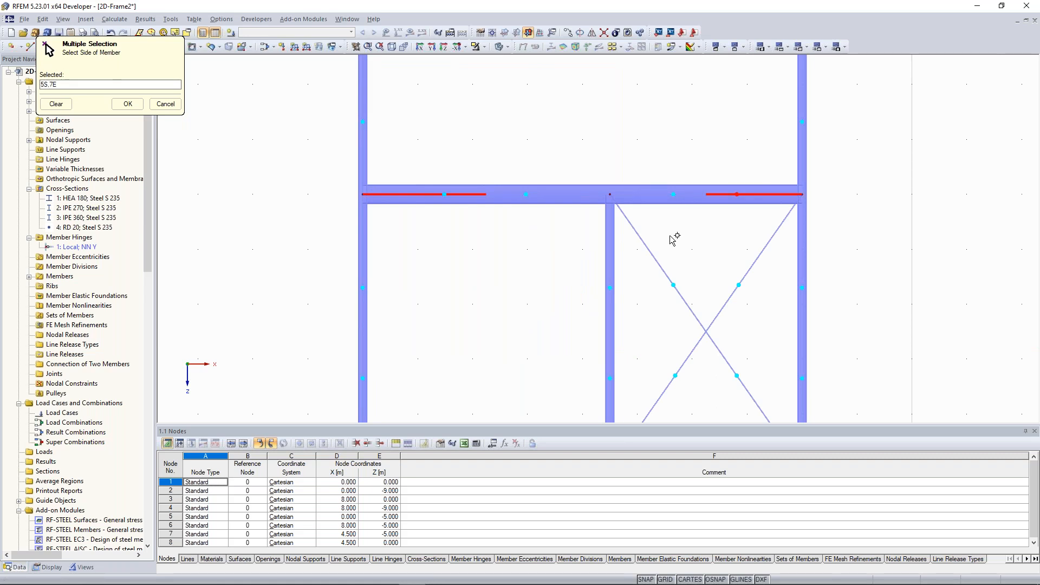
pyautogui.click(610, 241)
pyautogui.scroll(-2, 487, 249)
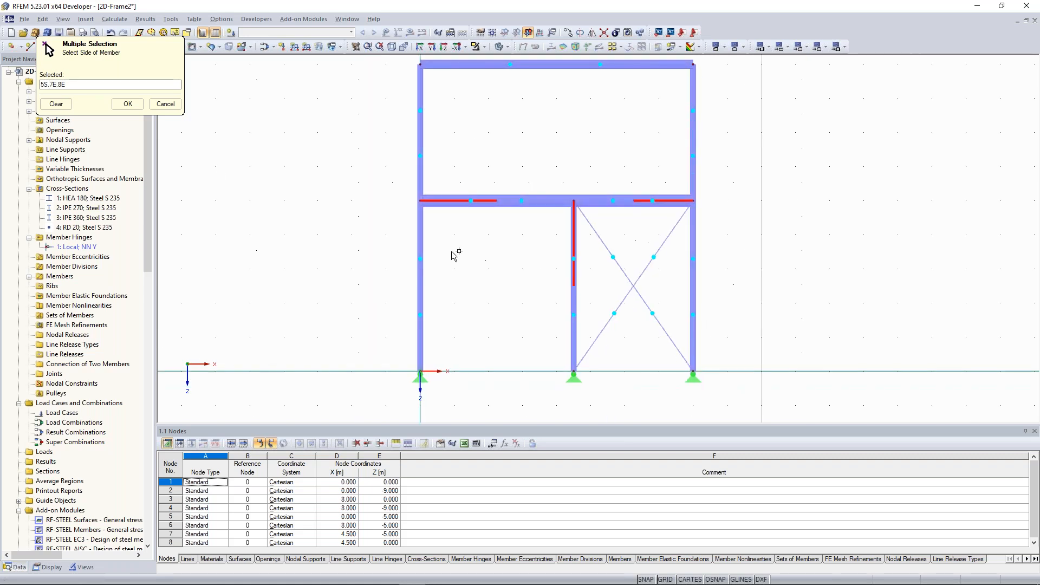
pyautogui.click(128, 104)
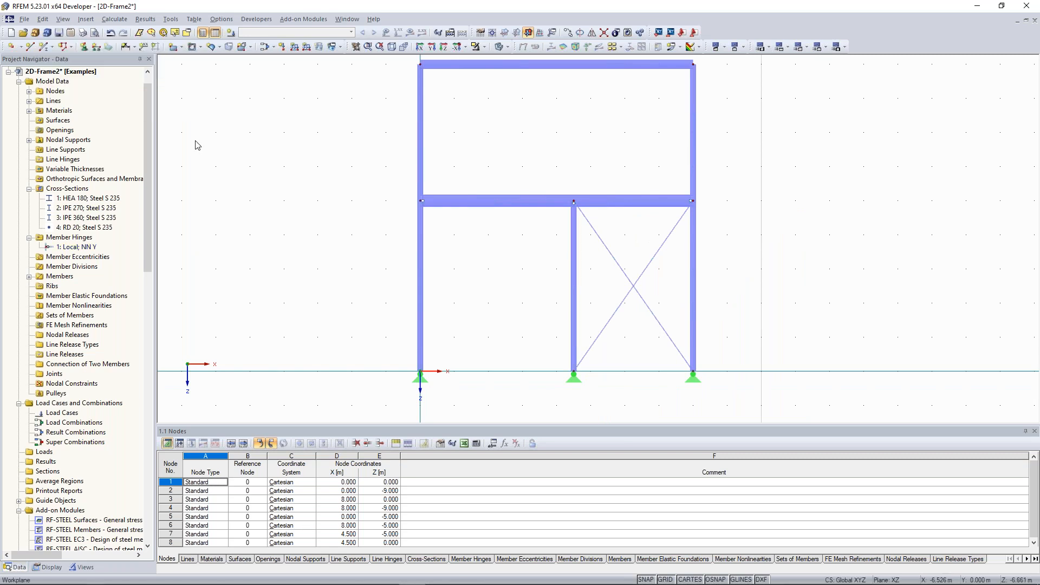
pyautogui.moveTo(463, 188); pyautogui.dragTo(407, 207, button='middle')
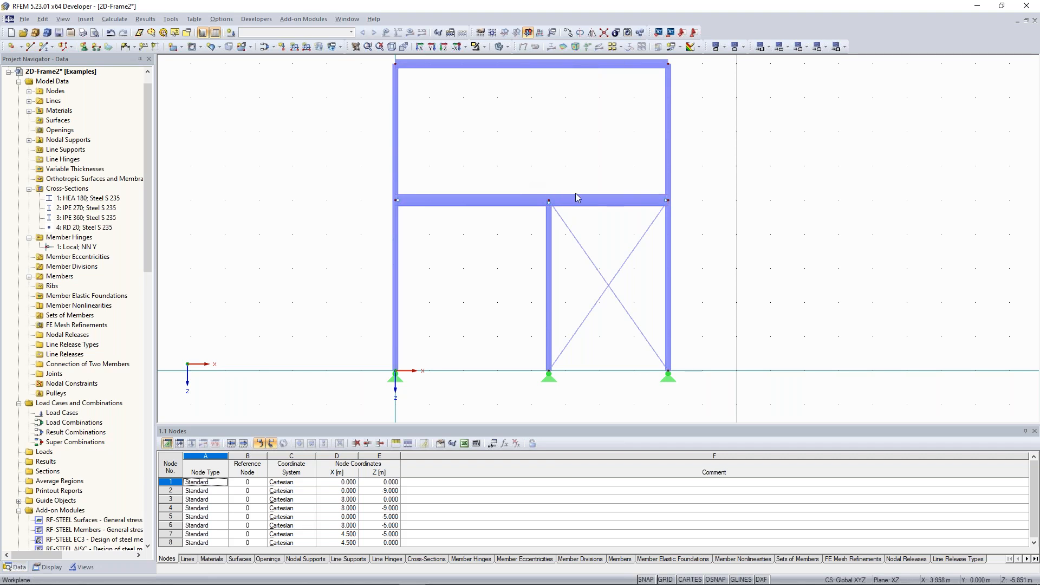
pyautogui.scroll(1, 411, 198)
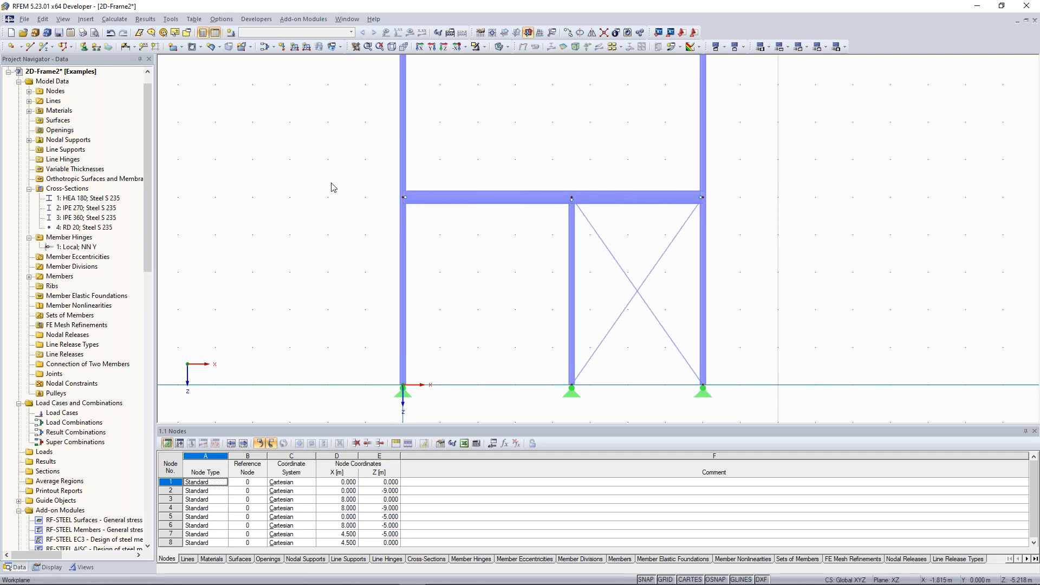
pyautogui.scroll(-1, 312, 214)
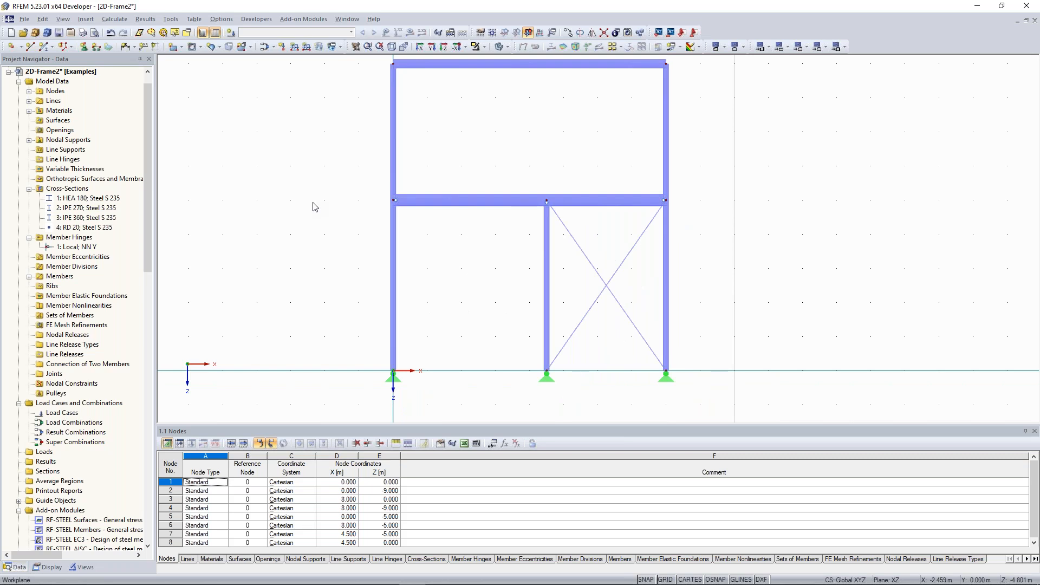
pyautogui.scroll(-1, 291, 198)
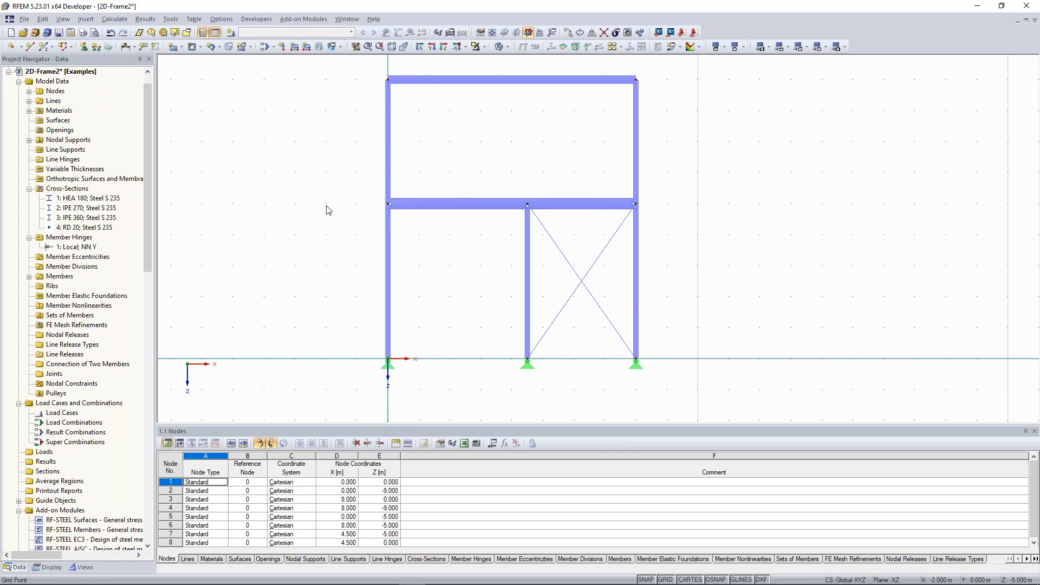
pyautogui.moveTo(453, 302); pyautogui.dragTo(437, 293, button='middle')
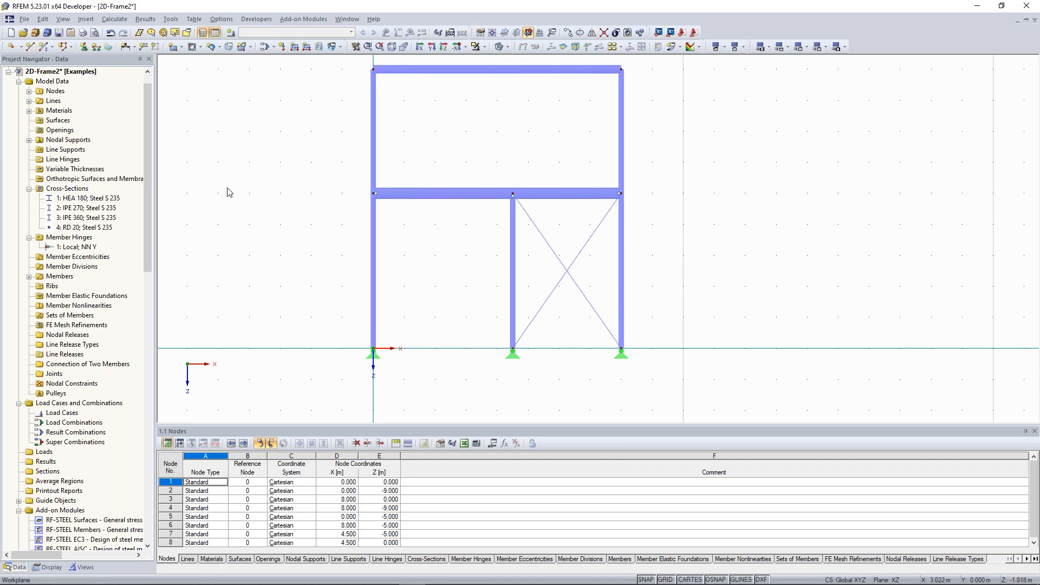
# Start generating bracing in cells with RD 20 tension members and add a virtual line between nodes 1 and 8.
pyautogui.hotkey('alt', 't')
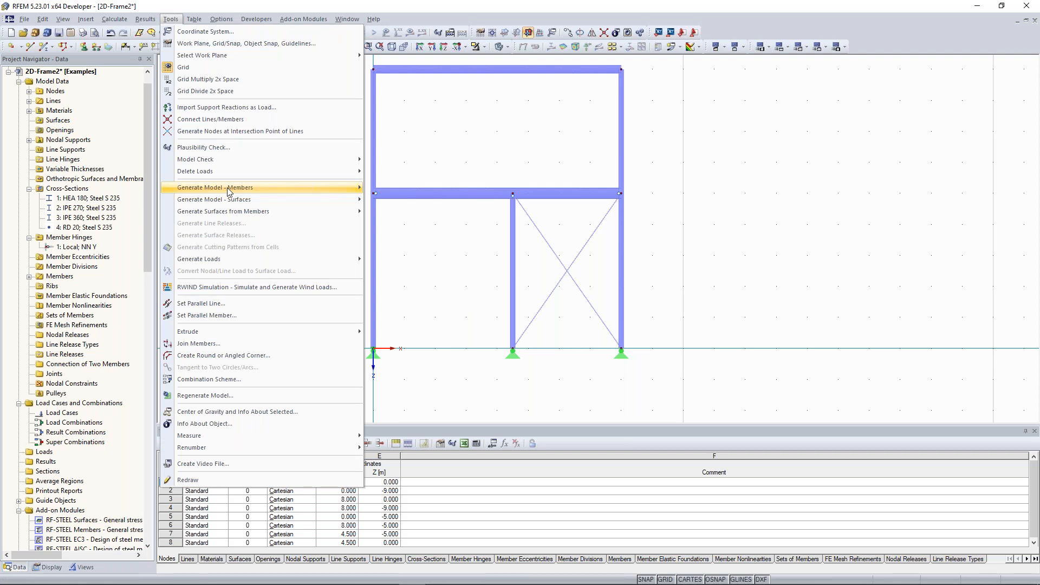
pyautogui.click(228, 190)
pyautogui.click(418, 421)
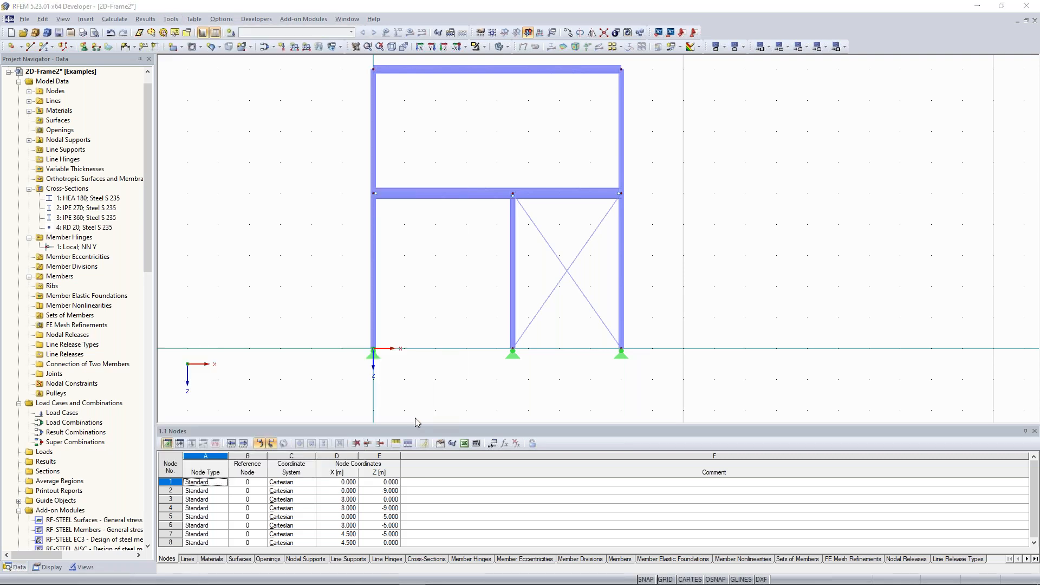
pyautogui.moveTo(465, 171); pyautogui.dragTo(763, 110)
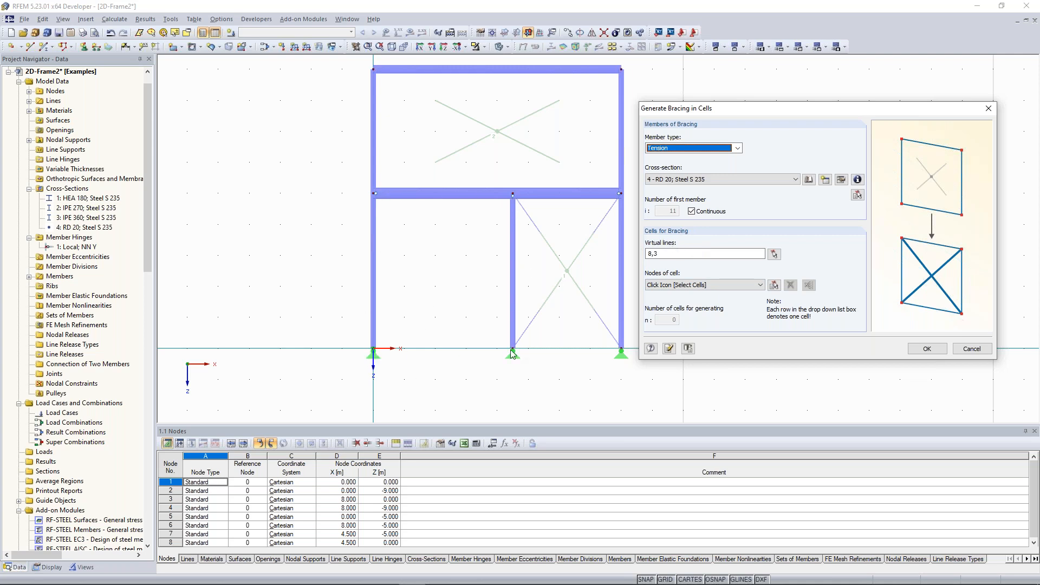
pyautogui.click(775, 254)
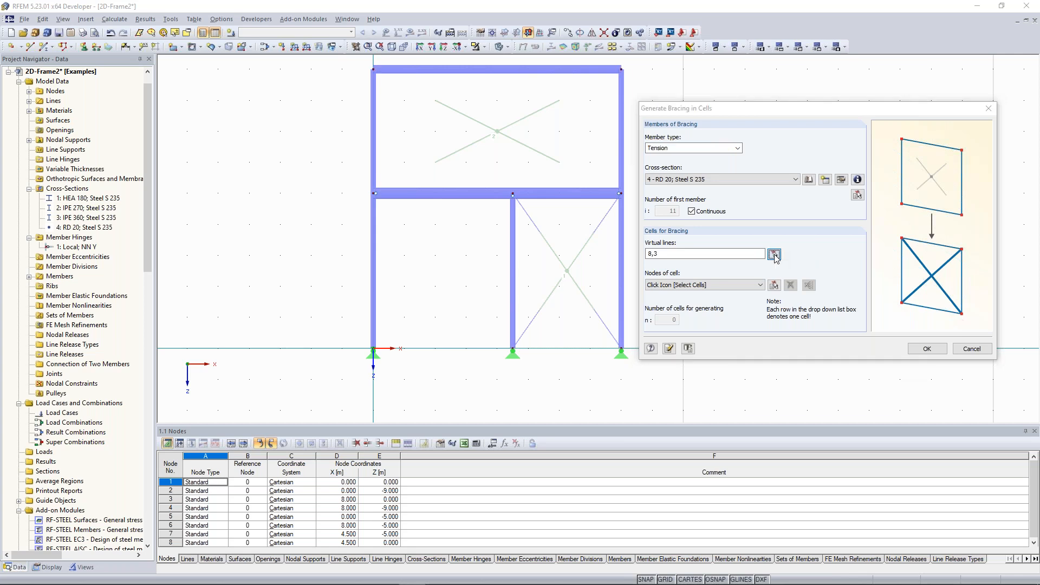
pyautogui.click(375, 349)
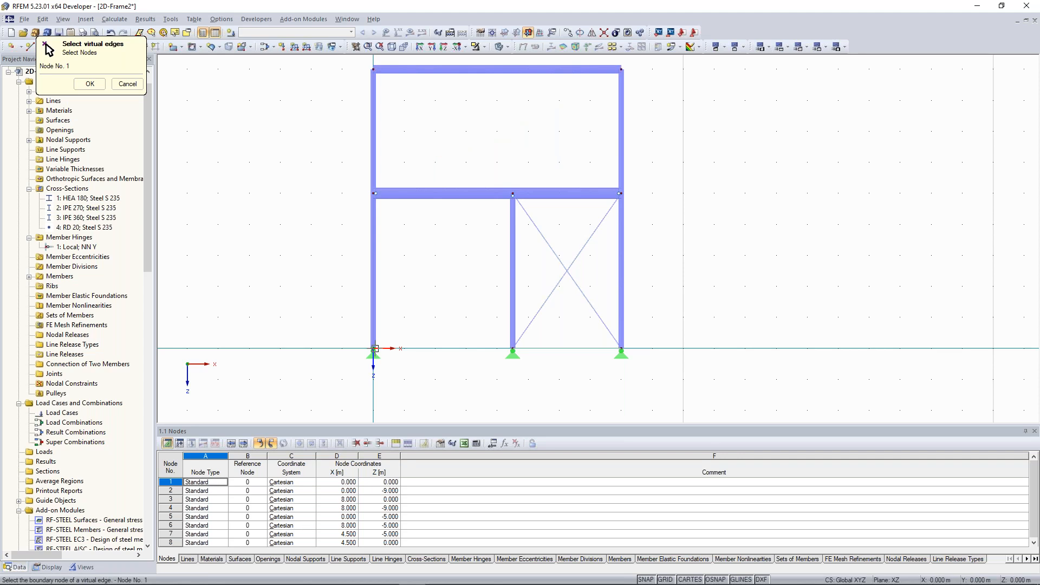
pyautogui.click(514, 349)
pyautogui.rightClick(425, 267)
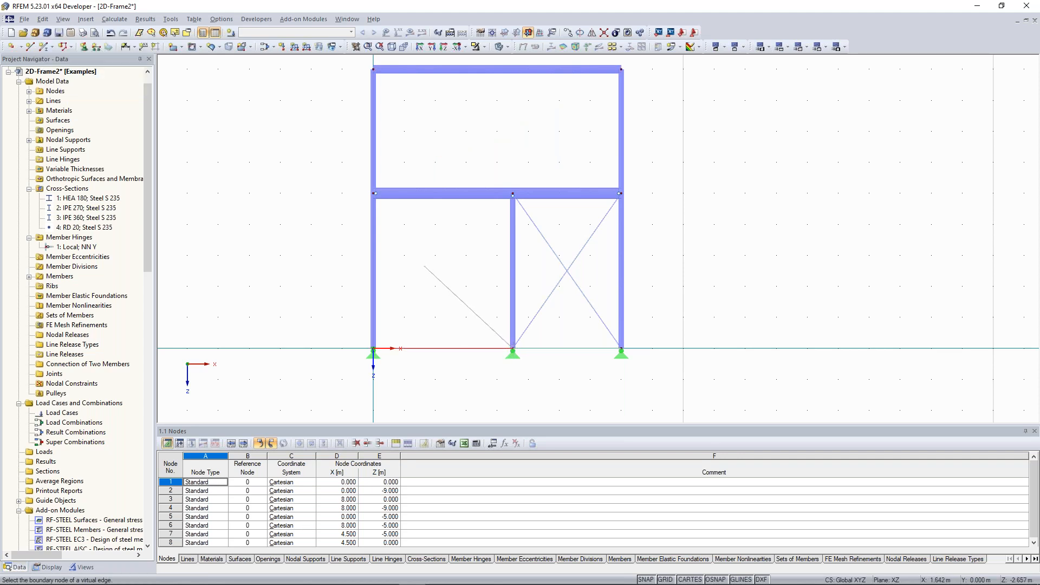
pyautogui.click(774, 254)
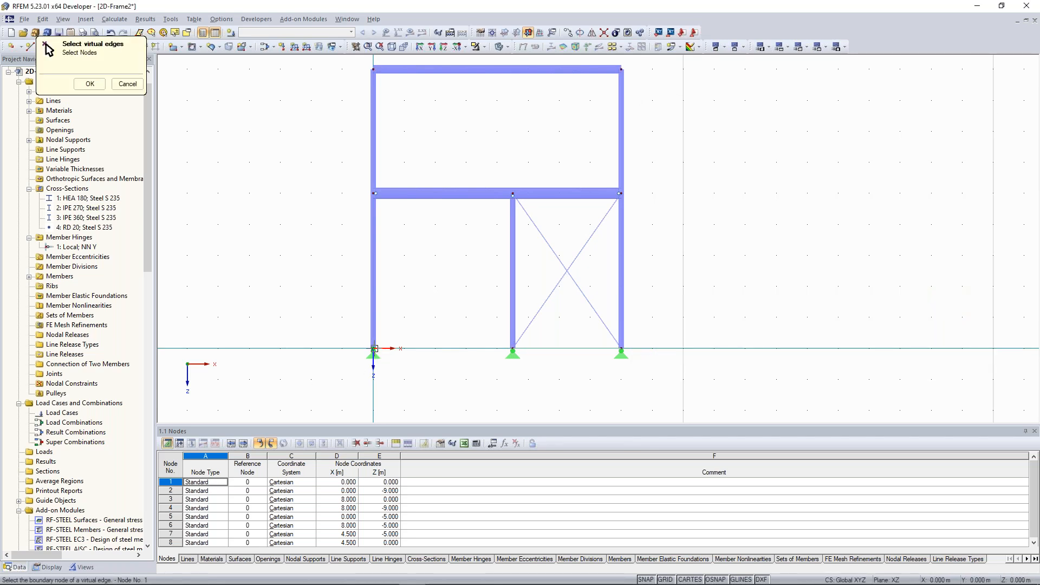
pyautogui.click(378, 350)
pyautogui.click(513, 350)
pyautogui.click(101, 86)
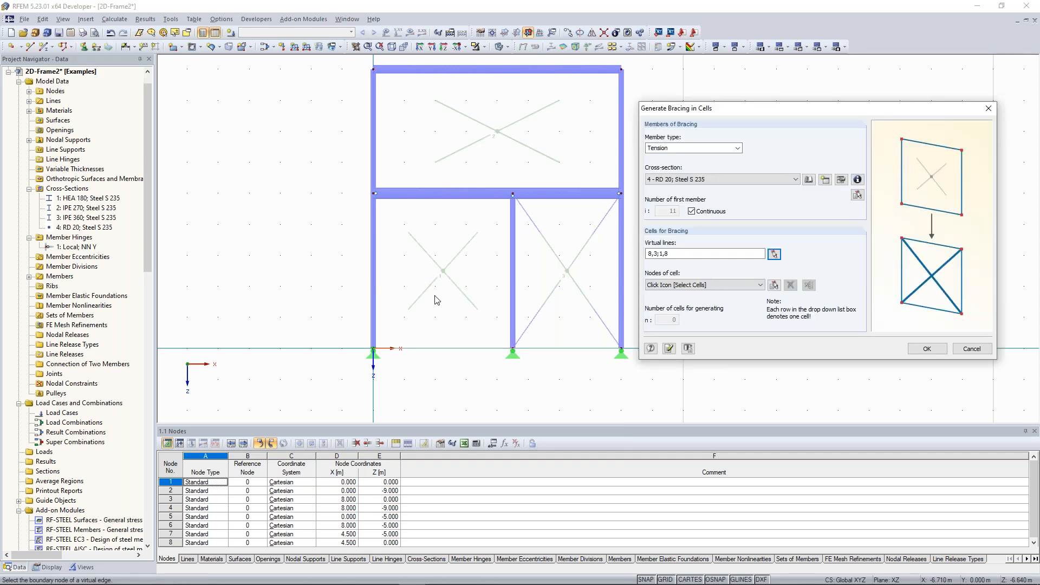
# Generate the RD 20 tension bracing in cell 1, between the outer column at x = 0 and the inner column.
pyautogui.moveTo(743, 110); pyautogui.dragTo(755, 103)
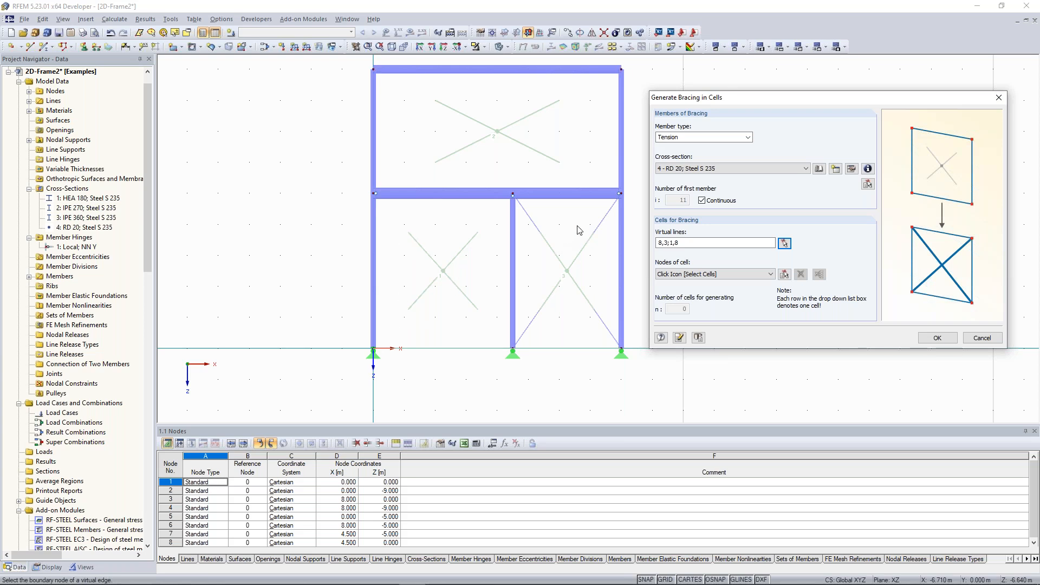
pyautogui.click(785, 275)
pyautogui.click(442, 273)
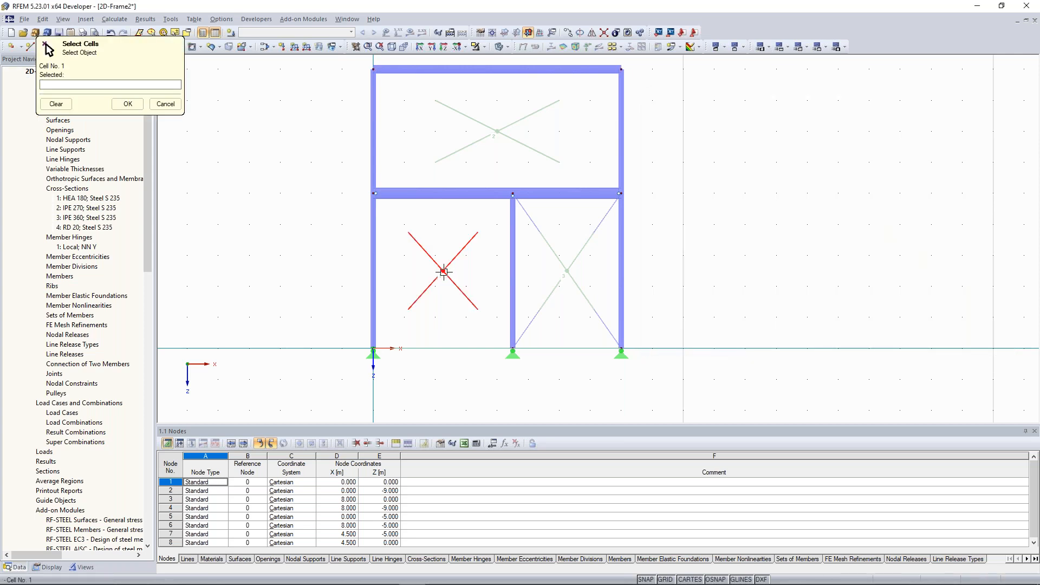
pyautogui.click(128, 104)
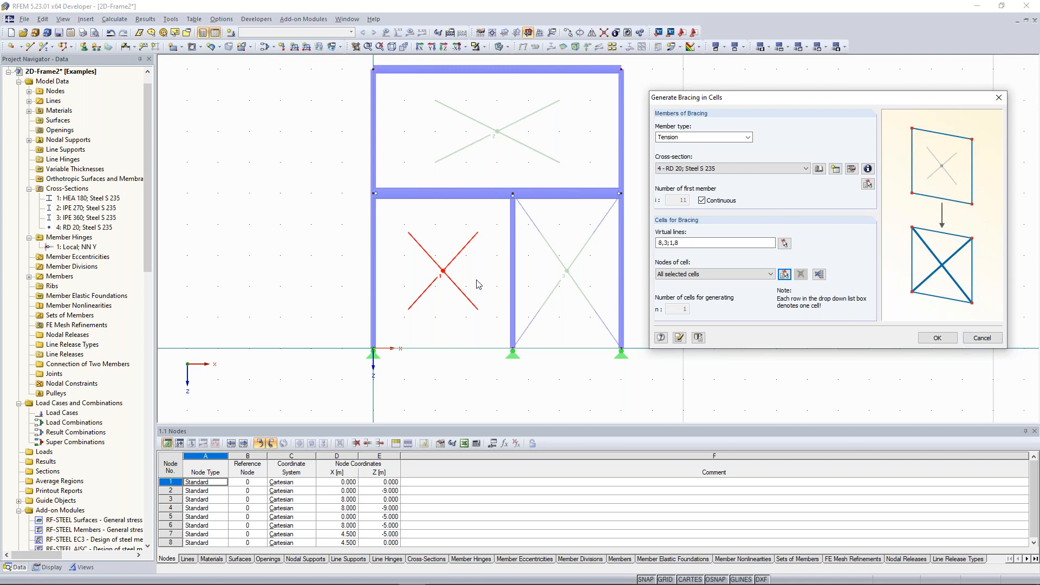
pyautogui.press('Return')
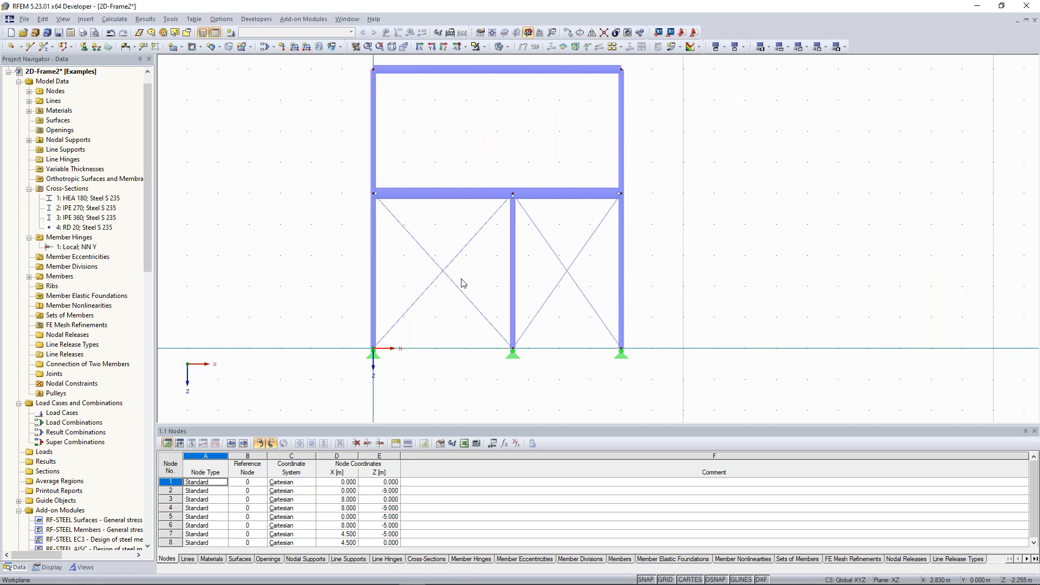
# Delete the two crossing bracing members between the outer column at x = 0 and the inner column.
pyautogui.moveTo(473, 288); pyautogui.dragTo(439, 263)
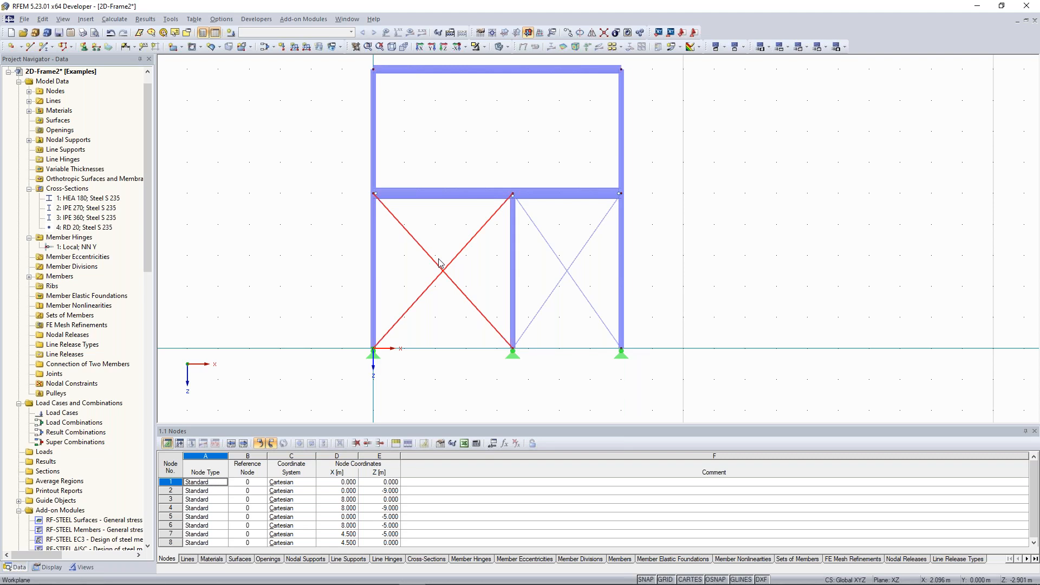
pyautogui.press('Delete')
pyautogui.scroll(-1, 295, 248)
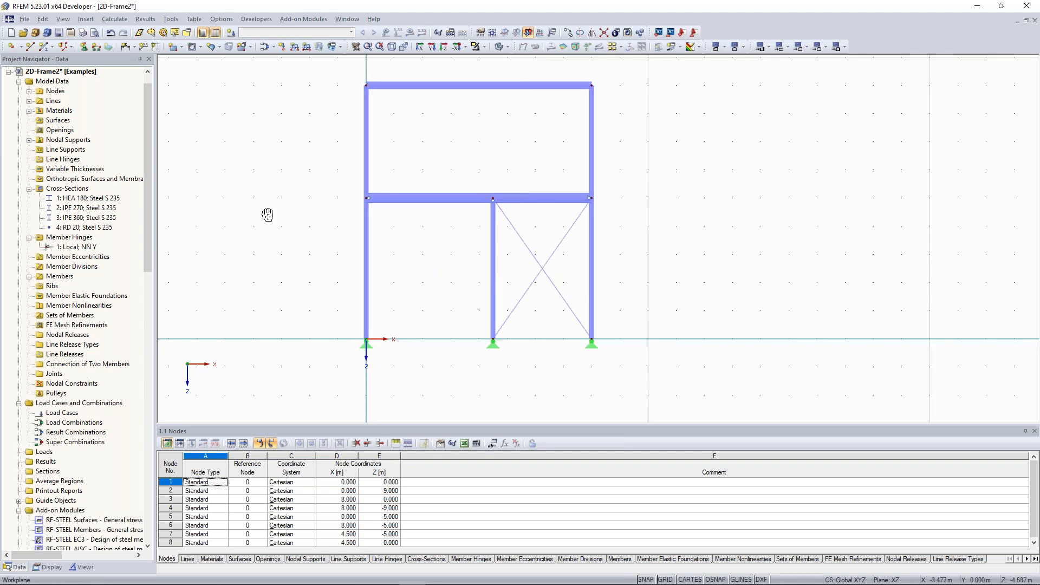
pyautogui.moveTo(267, 215); pyautogui.dragTo(271, 236, button='middle')
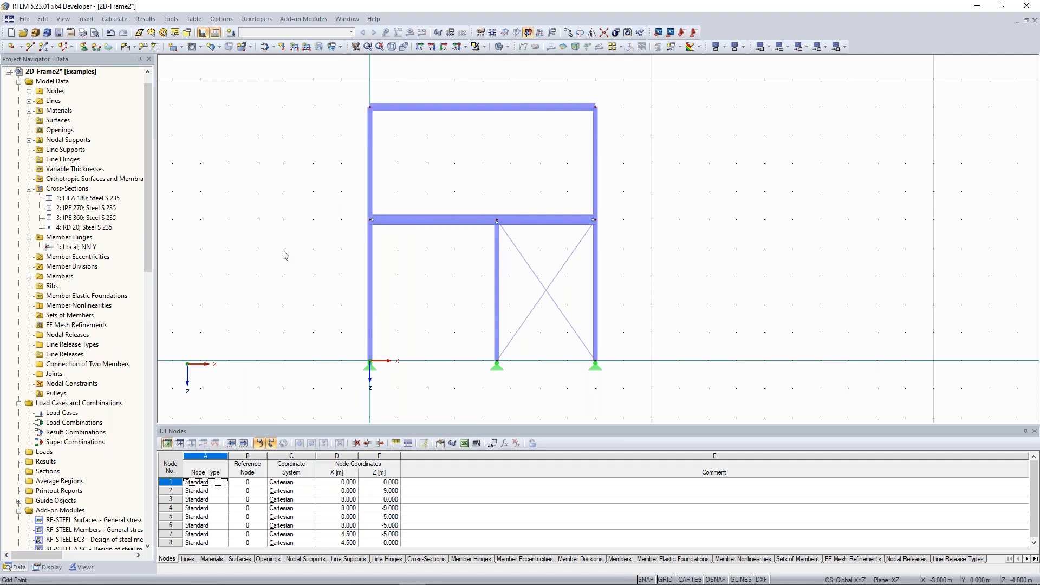
pyautogui.click(51, 48)
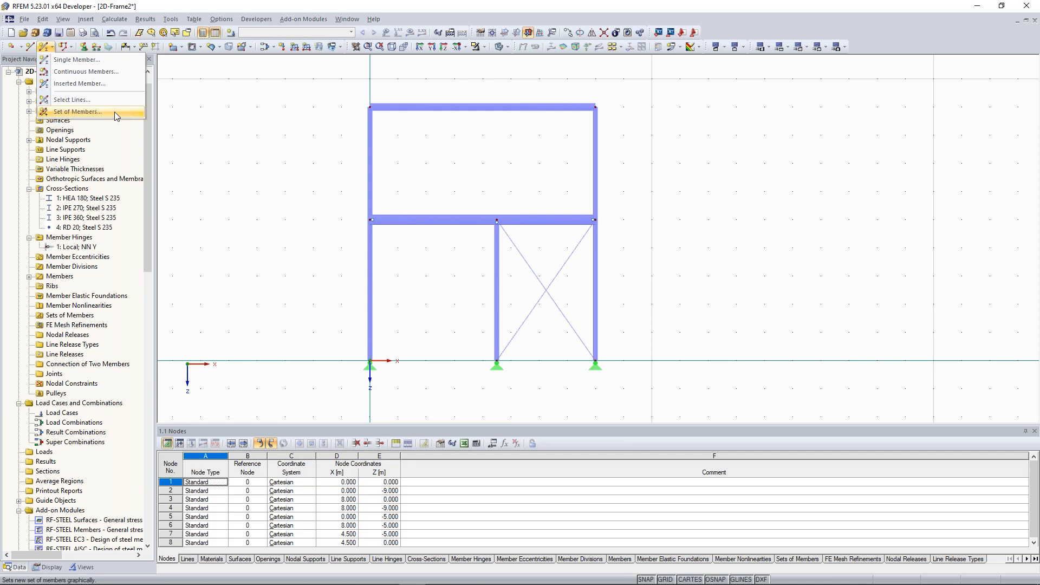
pyautogui.click(191, 135)
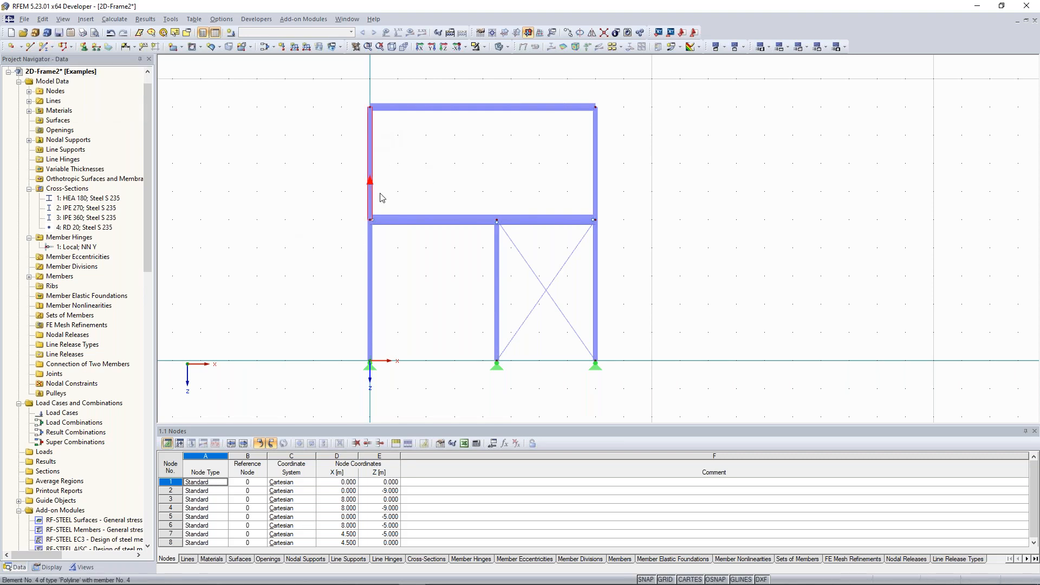
pyautogui.moveTo(350, 92); pyautogui.dragTo(389, 394)
pyautogui.scroll(1, 316, 280)
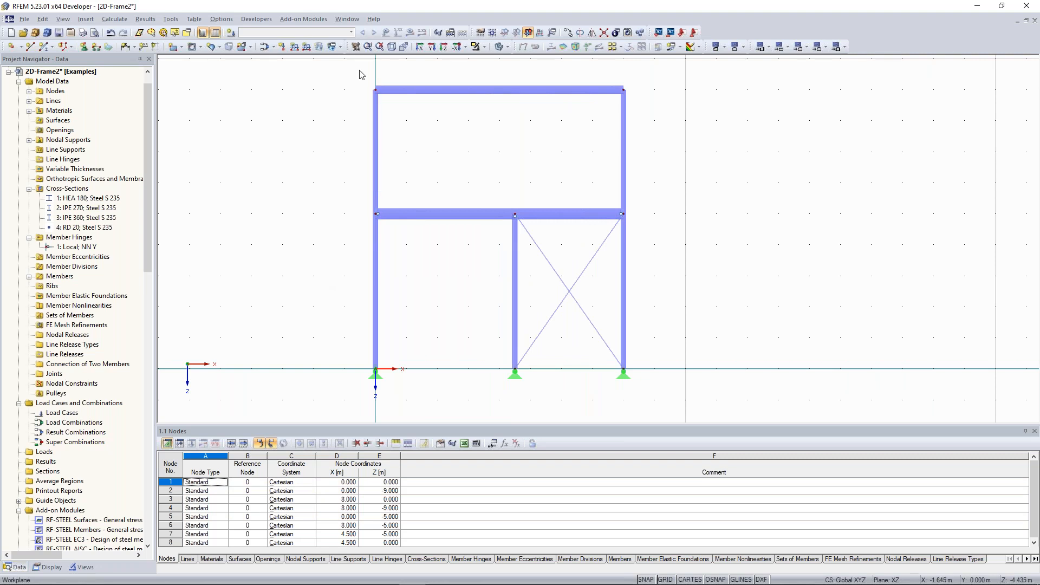
pyautogui.moveTo(358, 69); pyautogui.dragTo(391, 380)
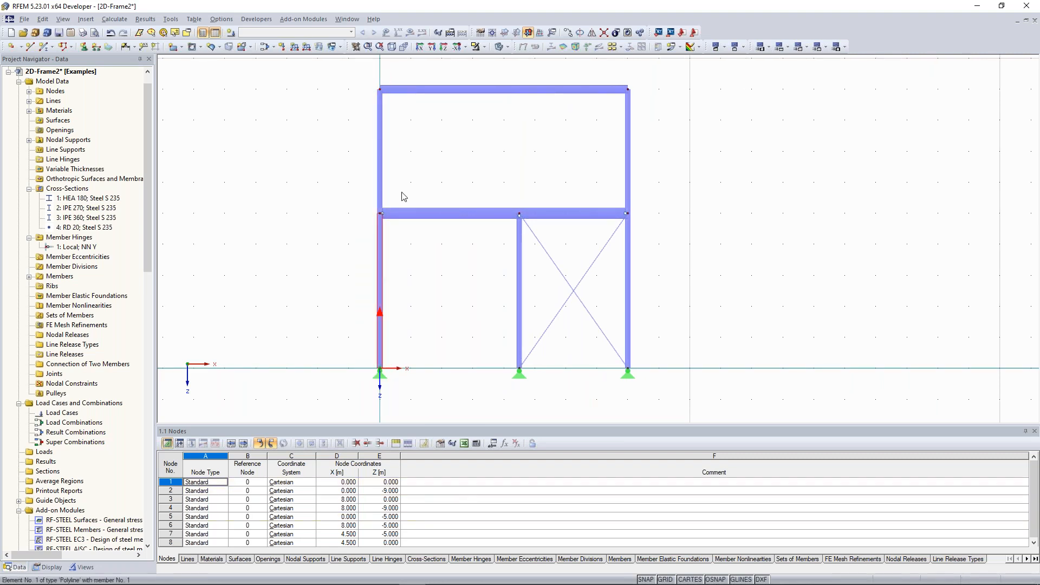
pyautogui.moveTo(357, 66); pyautogui.dragTo(402, 377)
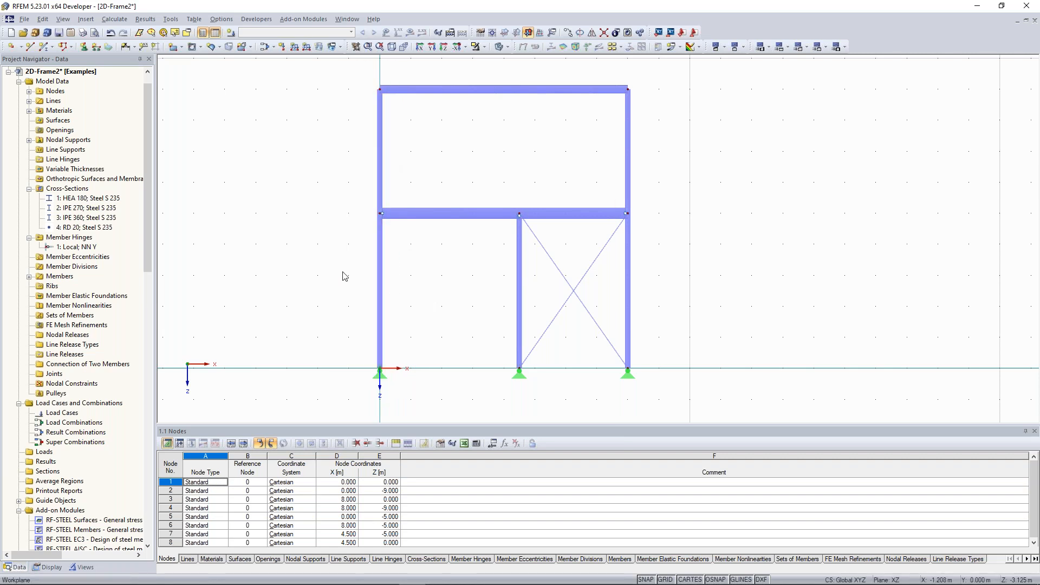
pyautogui.moveTo(298, 246); pyautogui.dragTo(302, 249, button='middle')
# Create a set of continuous members named Column from members 1 and 4 of the outer column at x = 0.
pyautogui.click(387, 192)
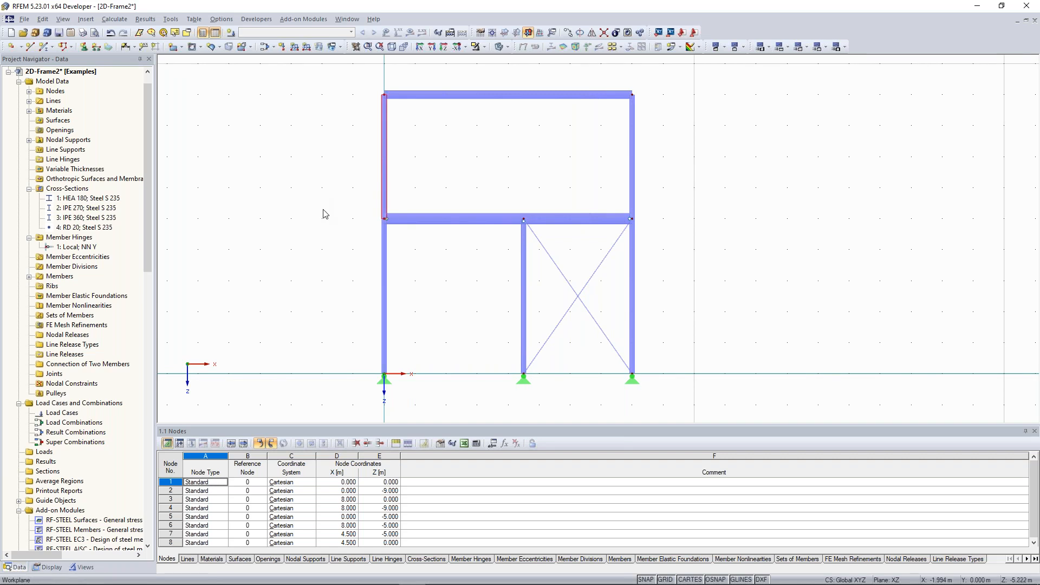
pyautogui.click(327, 193)
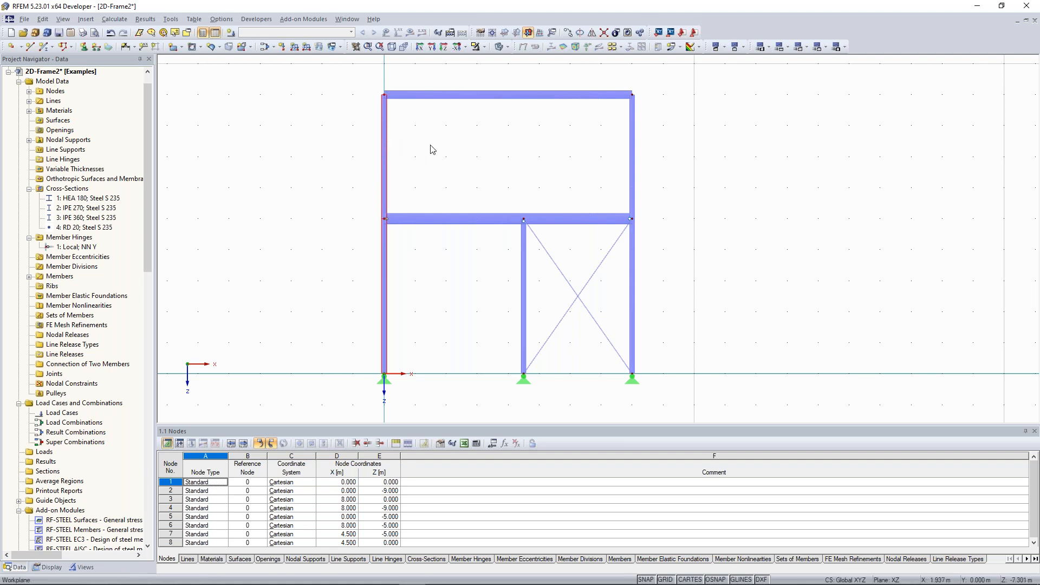
pyautogui.rightClick(385, 144)
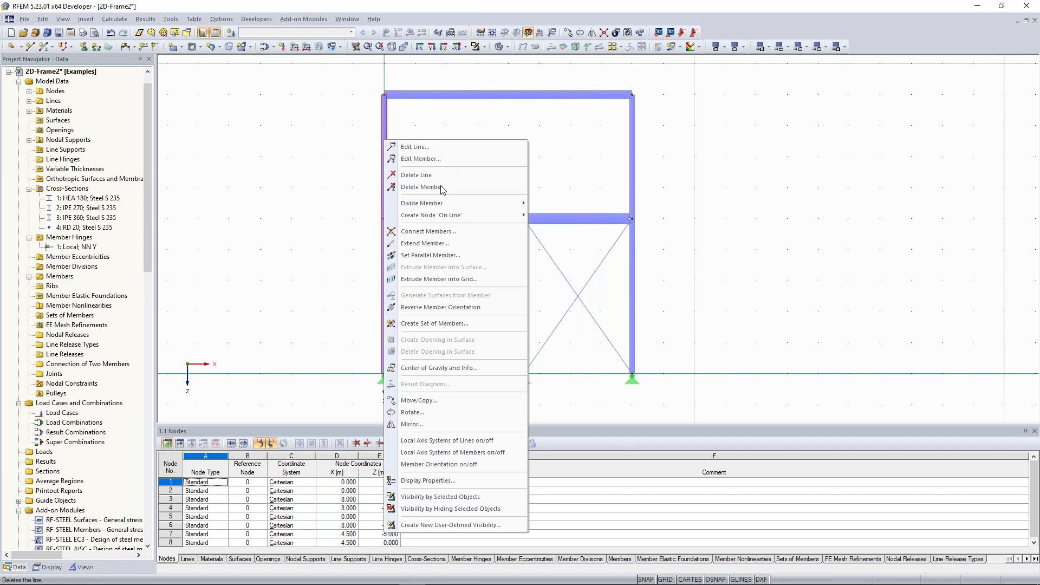
pyautogui.click(434, 324)
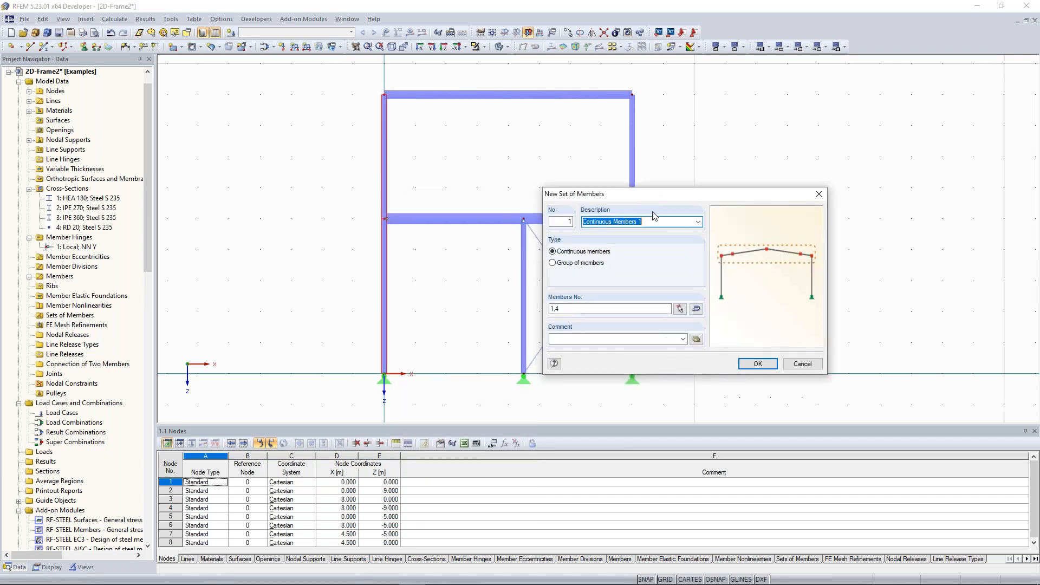
pyautogui.write('Col')
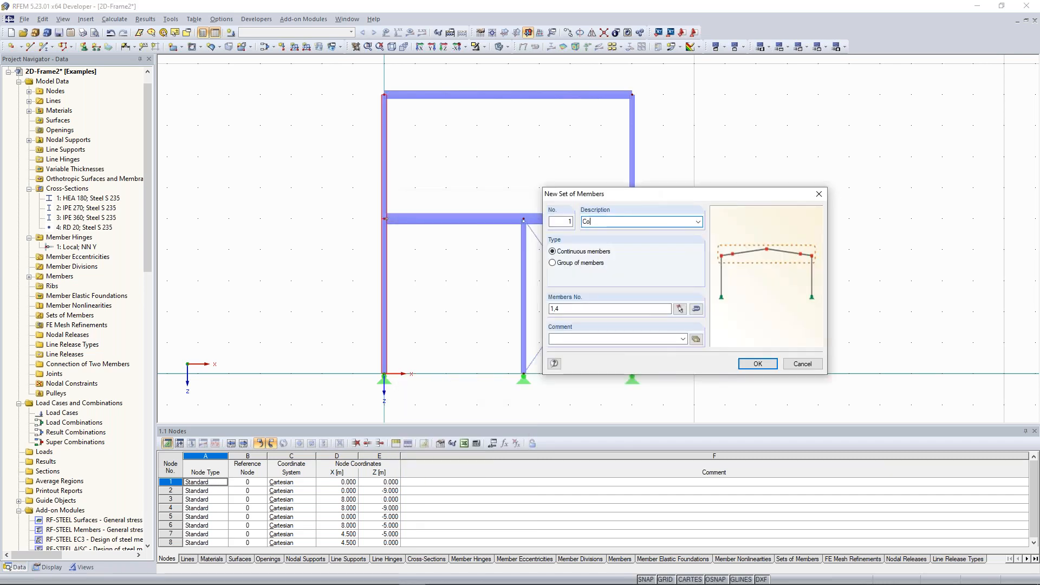
pyautogui.write('umn')
pyautogui.click(758, 364)
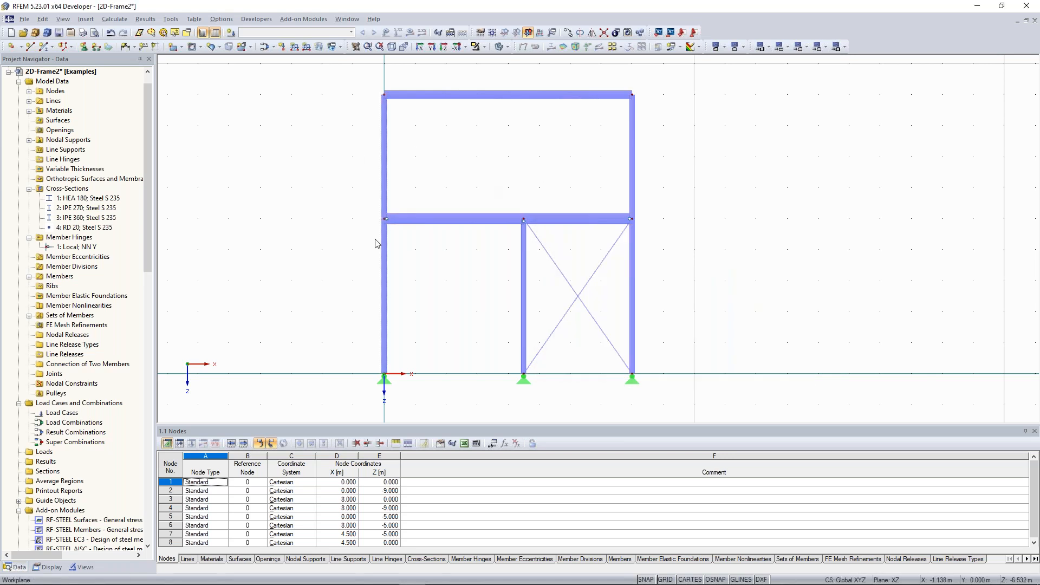
# Examine the new Column set of members up close along the outer column in the wireframe display.
pyautogui.click(502, 46)
pyautogui.scroll(4, 416, 242)
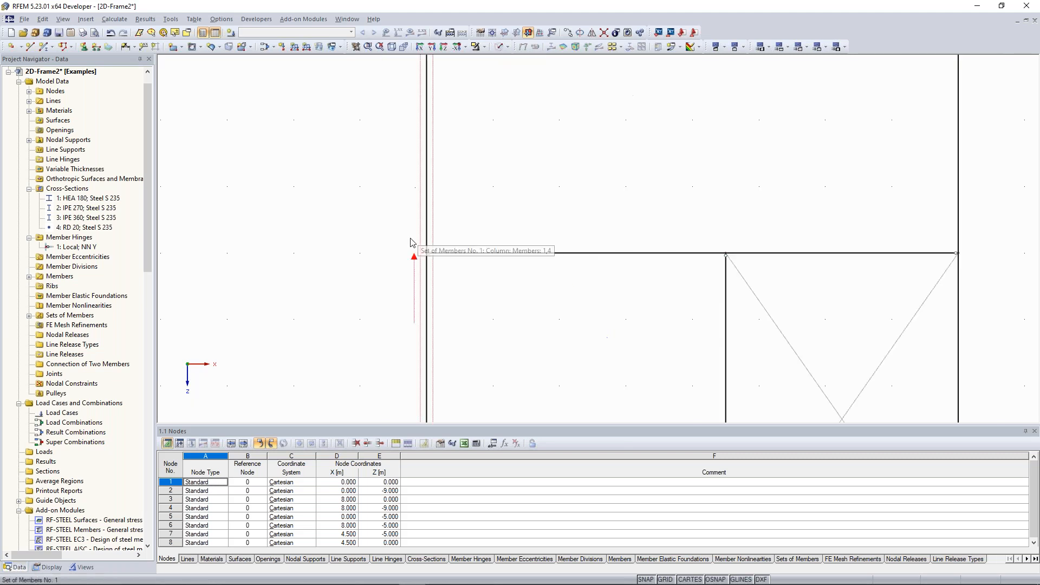
pyautogui.scroll(-1, 415, 233)
pyautogui.scroll(-1, 412, 228)
pyautogui.scroll(3, 409, 225)
pyautogui.scroll(-4, 398, 212)
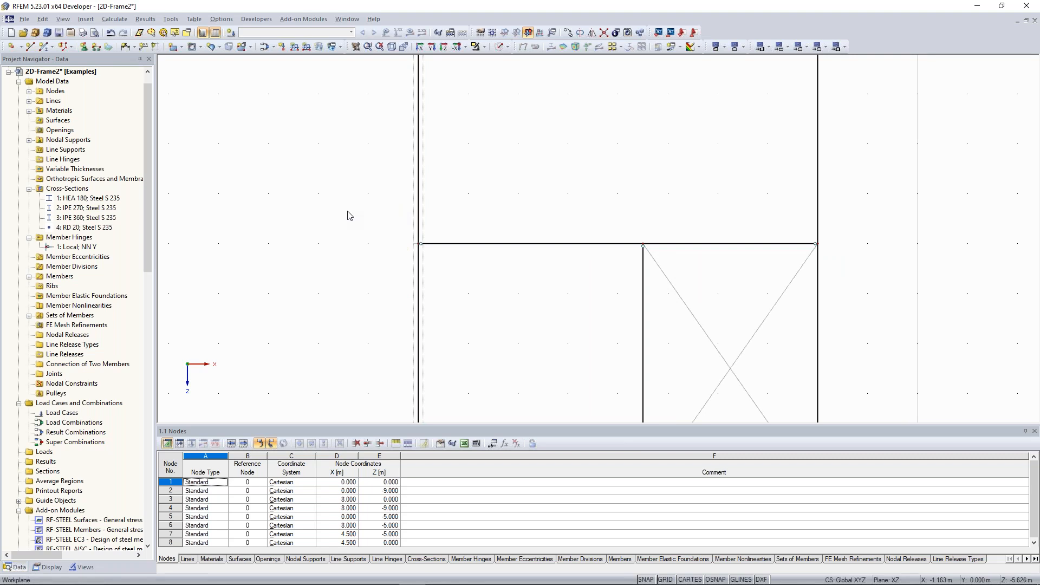
pyautogui.scroll(-1, 378, 200)
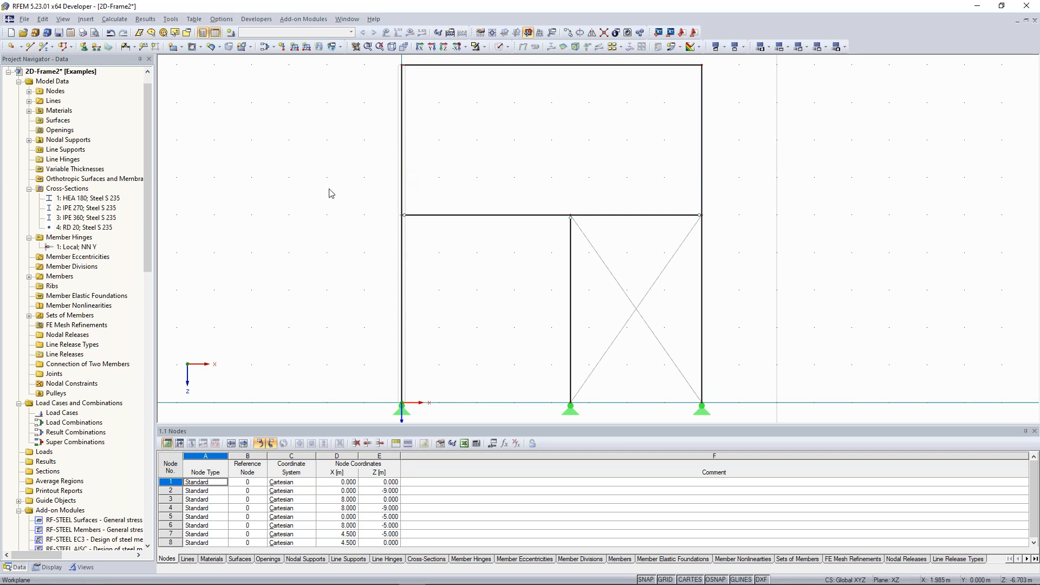
pyautogui.scroll(-3, 325, 196)
pyautogui.moveTo(316, 143); pyautogui.dragTo(297, 158, button='middle')
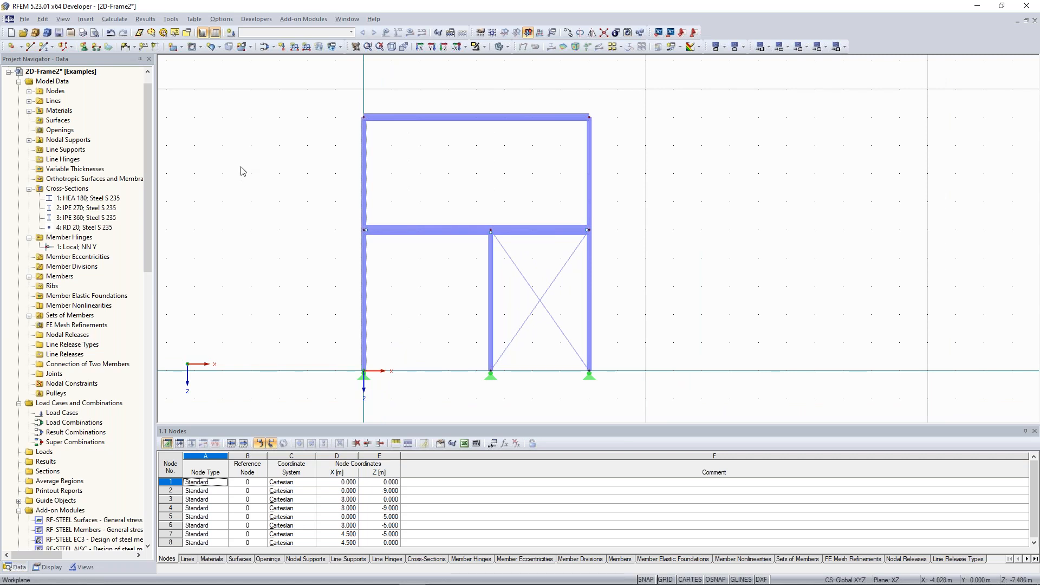
# Create permanent load case LC1 with the description Self-weight, keeping self-weight active with factor 1.000 in Z.
pyautogui.click(234, 32)
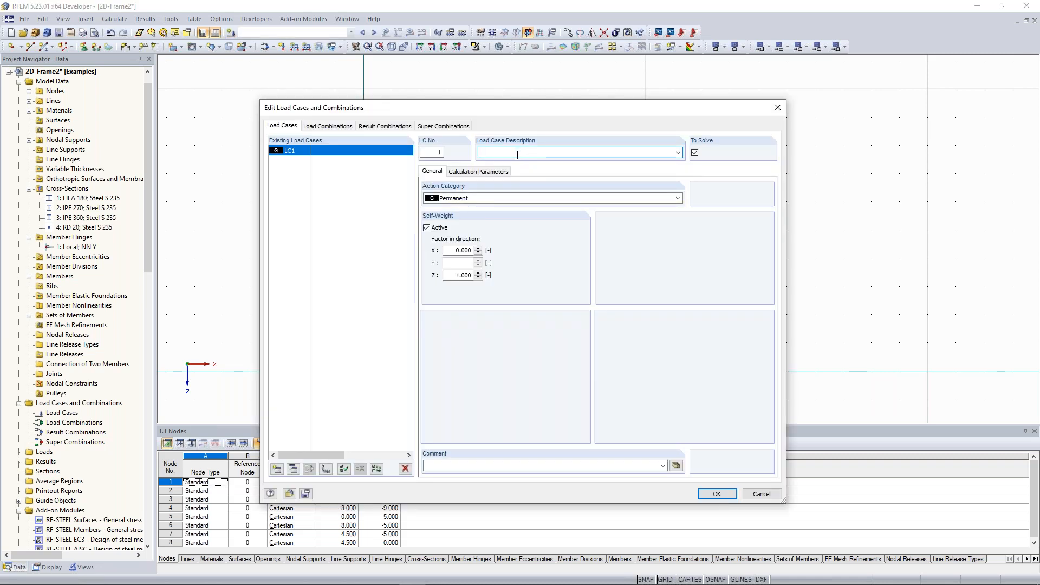
pyautogui.click(518, 154)
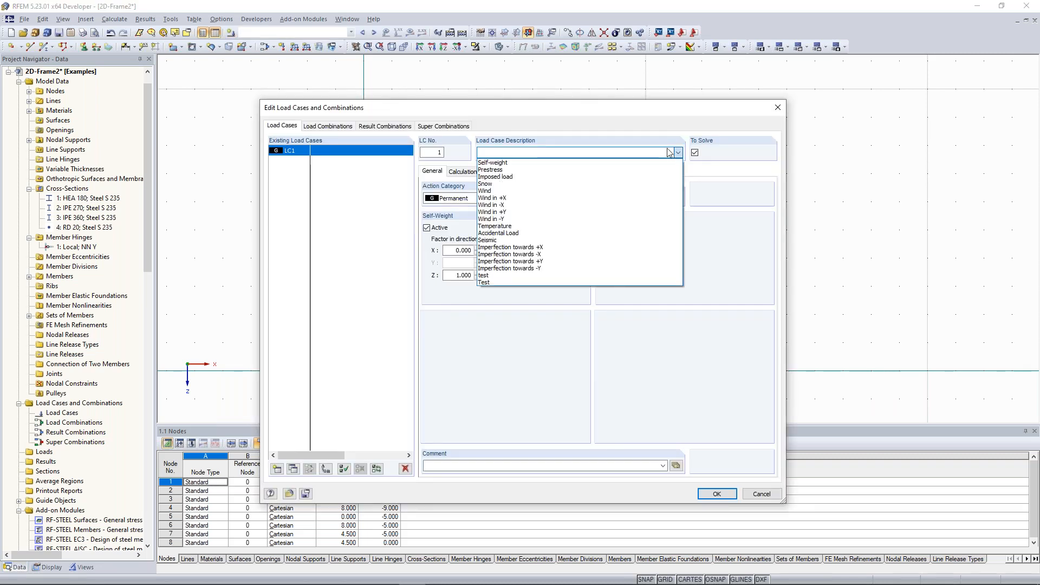
pyautogui.click(503, 163)
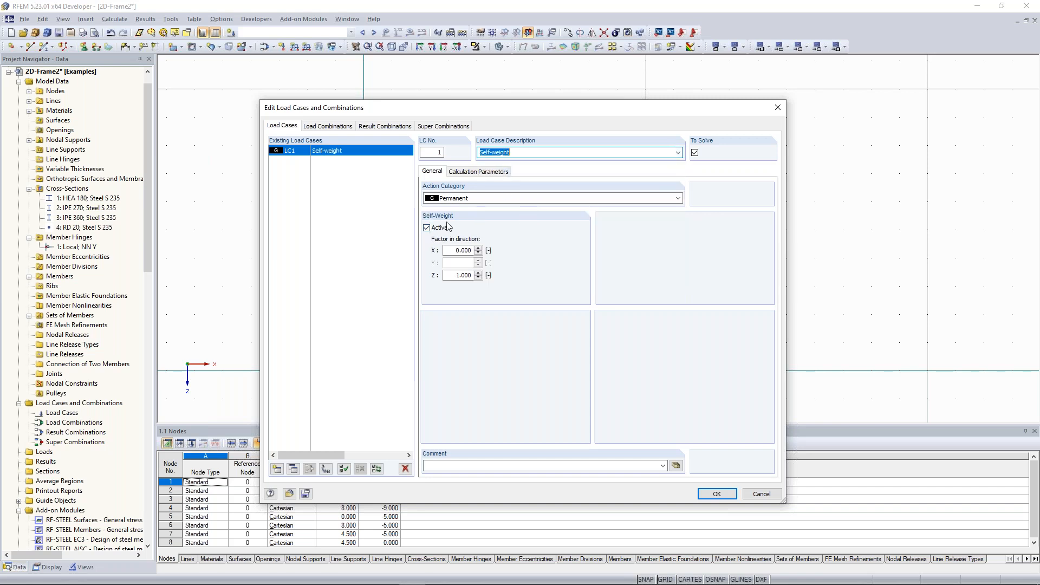
pyautogui.click(716, 494)
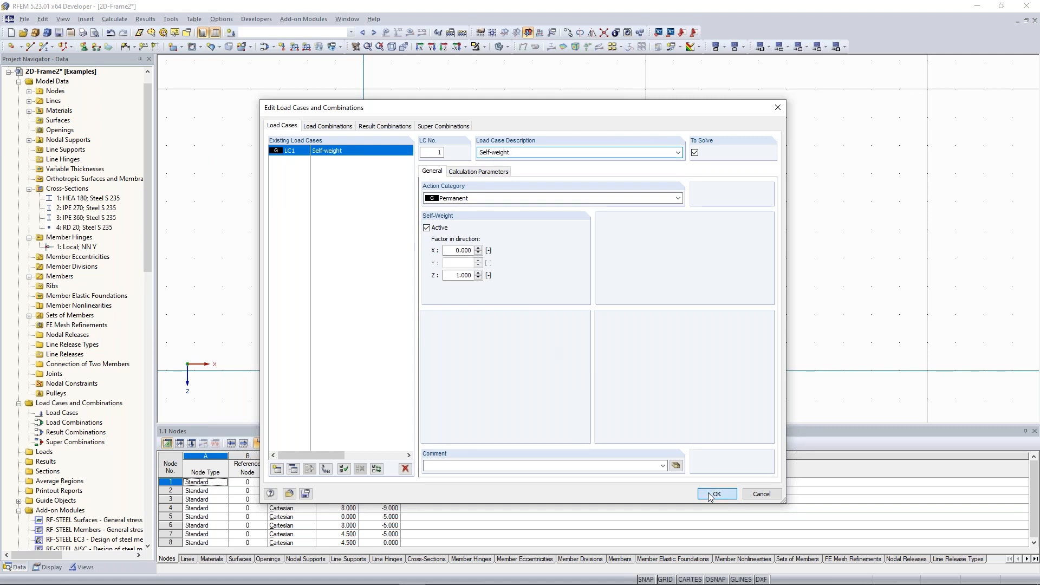
pyautogui.moveTo(421, 219)
pyautogui.mouseDown(button='middle')
pyautogui.moveTo(427, 212)
pyautogui.moveTo(420, 221)
pyautogui.mouseUp(button='middle')
pyautogui.moveTo(317, 74); pyautogui.dragTo(628, 130)
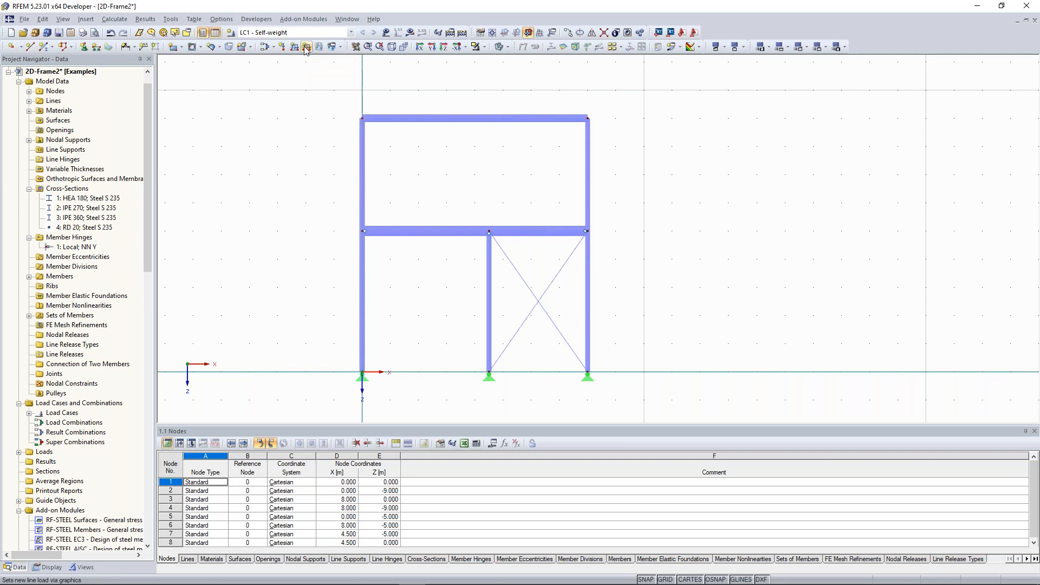
pyautogui.moveTo(329, 85); pyautogui.dragTo(618, 145)
pyautogui.click(327, 199)
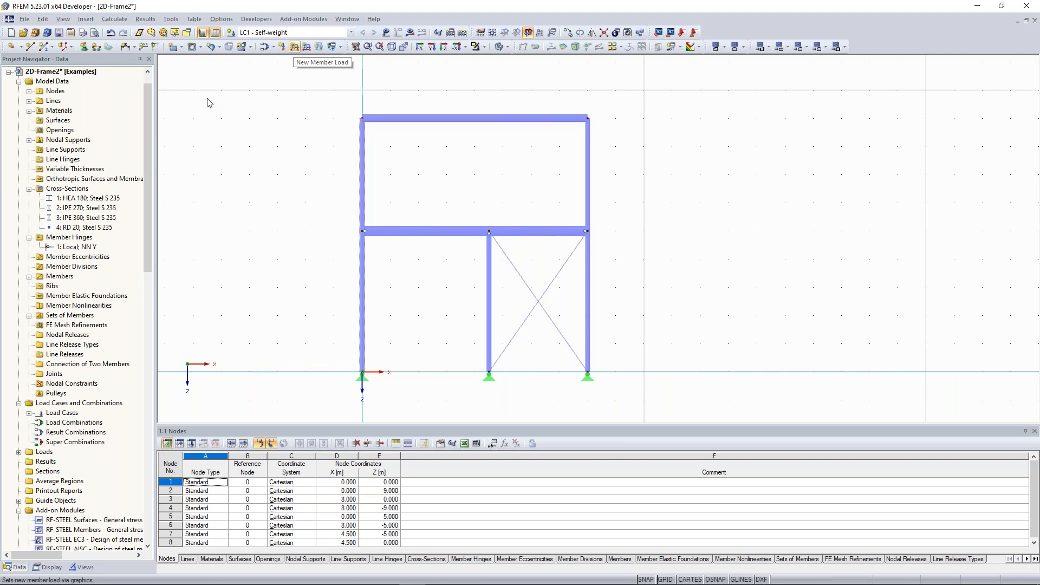
# Define a uniform force member load of 12.767 kN/m in global direction ZP, related to the projected member length.
pyautogui.click(295, 48)
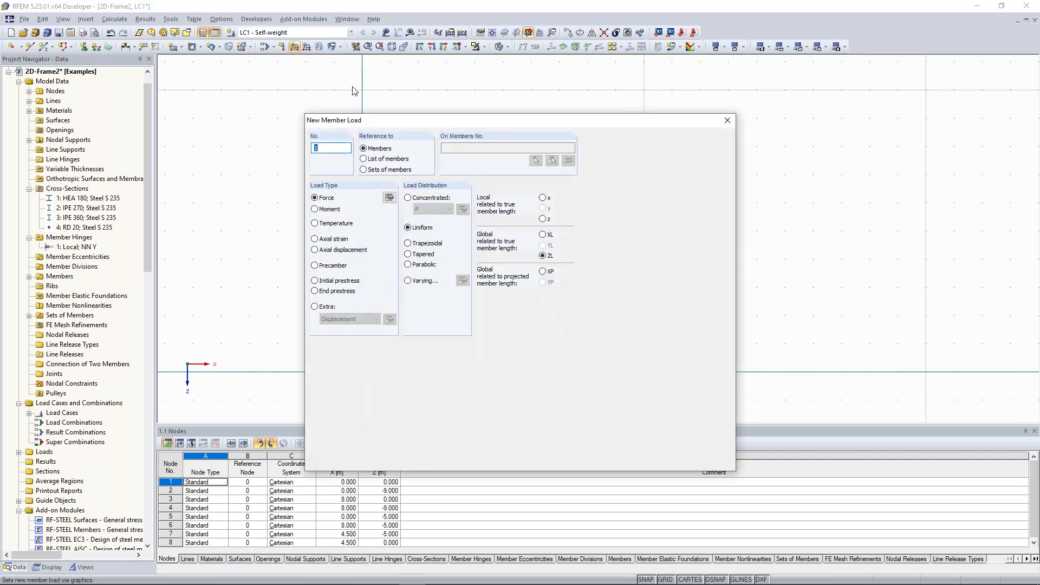
pyautogui.moveTo(397, 113); pyautogui.dragTo(745, 48)
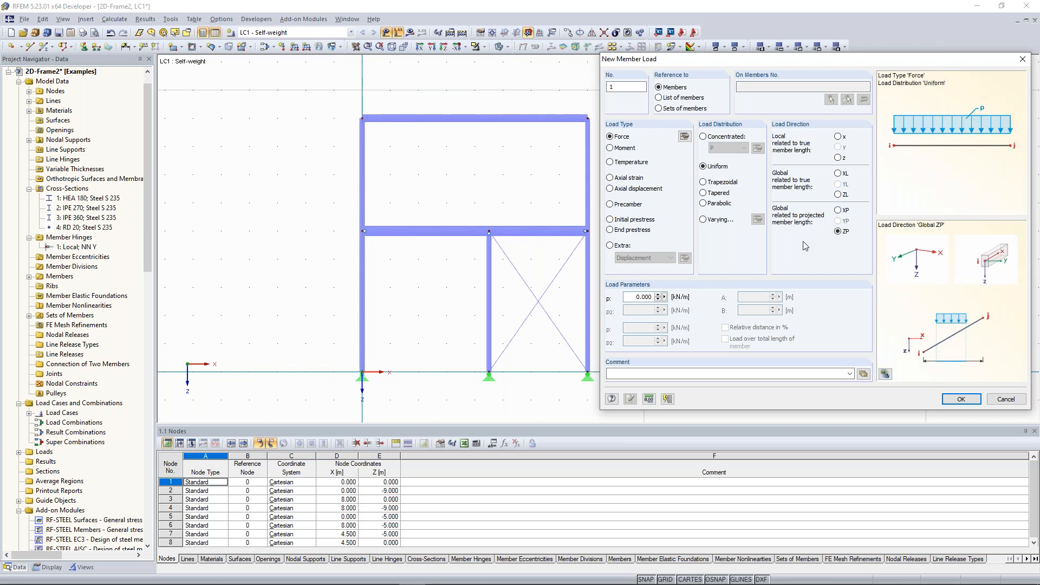
pyautogui.click(839, 195)
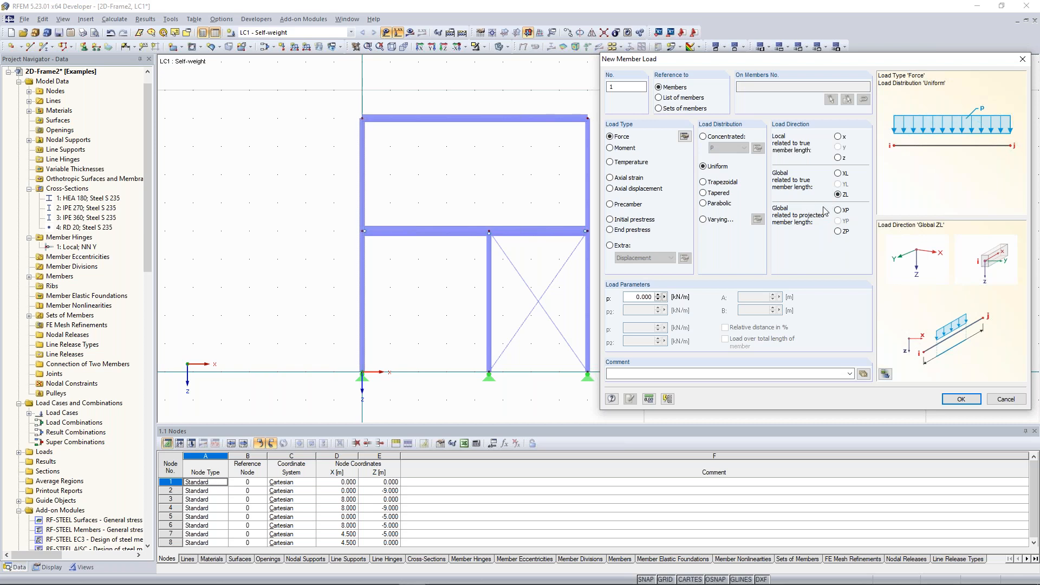
pyautogui.click(839, 231)
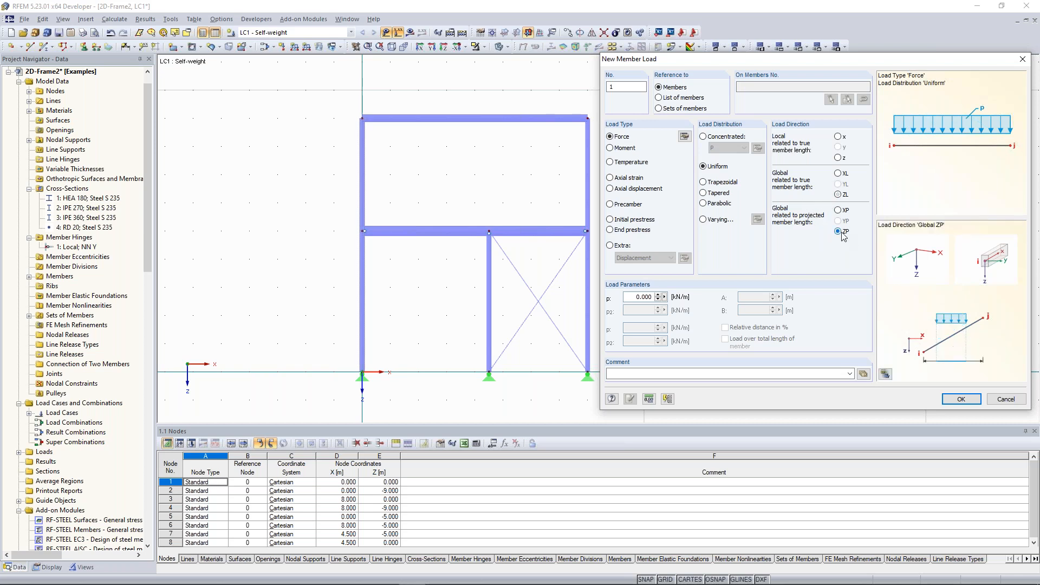
pyautogui.click(632, 295)
pyautogui.write('12,767')
pyautogui.click(962, 401)
# Apply the member load to the upper beam and to both members of the IPE 360 beam.
pyautogui.click(466, 118)
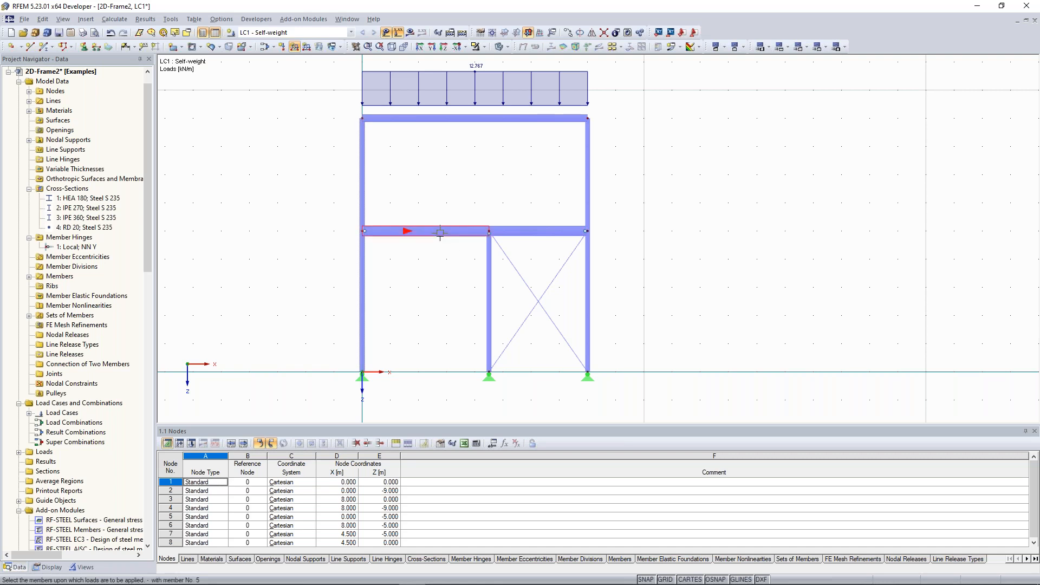
pyautogui.moveTo(429, 208); pyautogui.dragTo(433, 203, button='middle')
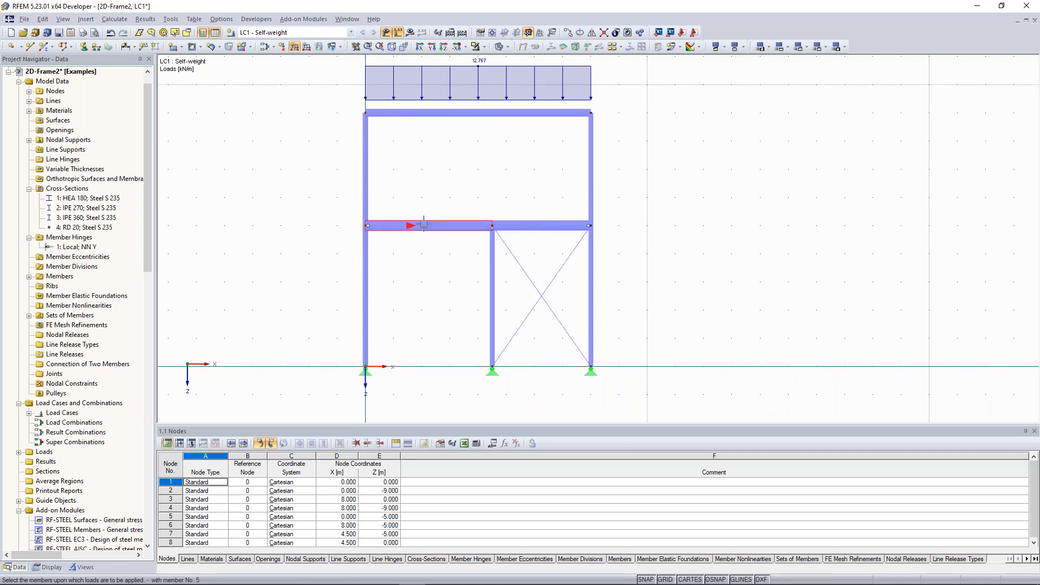
pyautogui.click(424, 223)
pyautogui.click(529, 226)
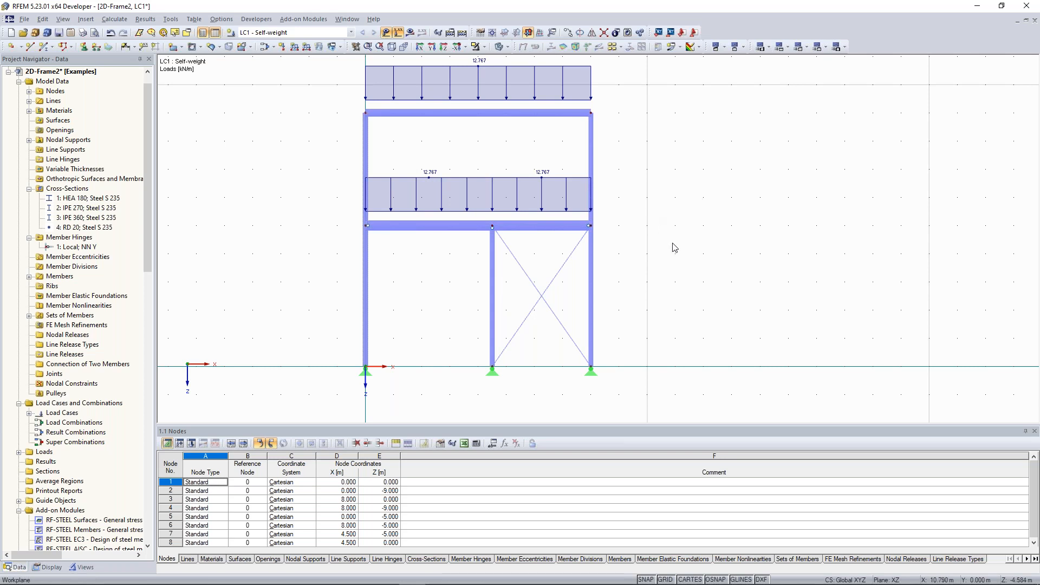
# Set the uniform member load on both members of the IPE 360 beam to 68.371 kN/m.
pyautogui.moveTo(679, 257); pyautogui.dragTo(341, 165)
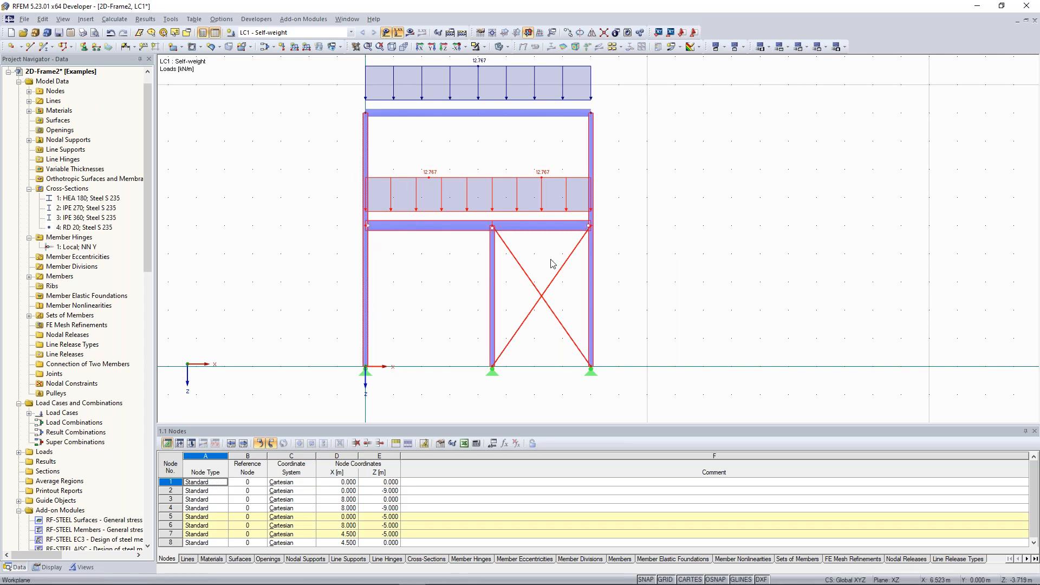
pyautogui.rightClick(489, 182)
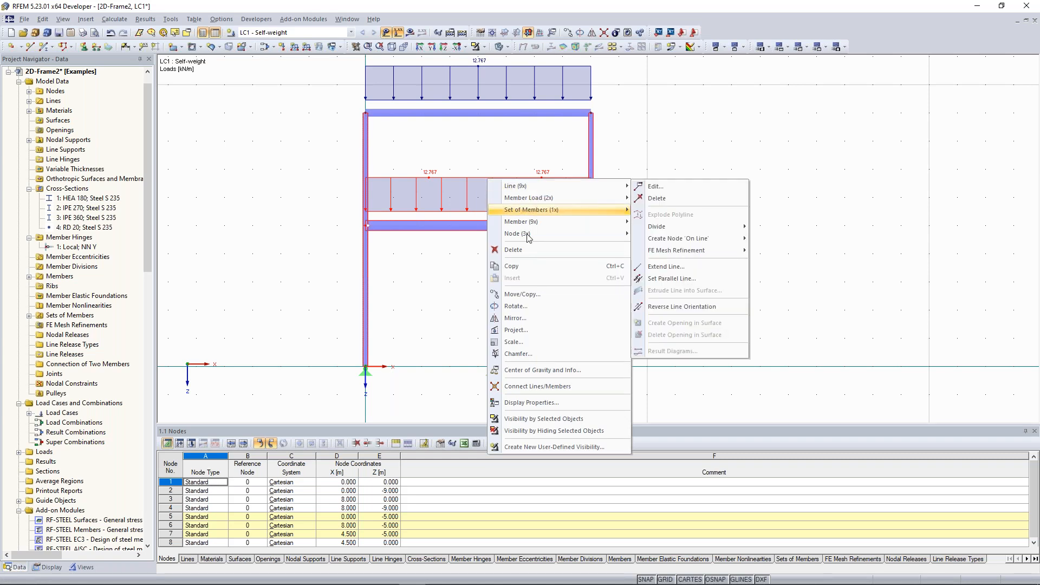
pyautogui.moveTo(529, 237)
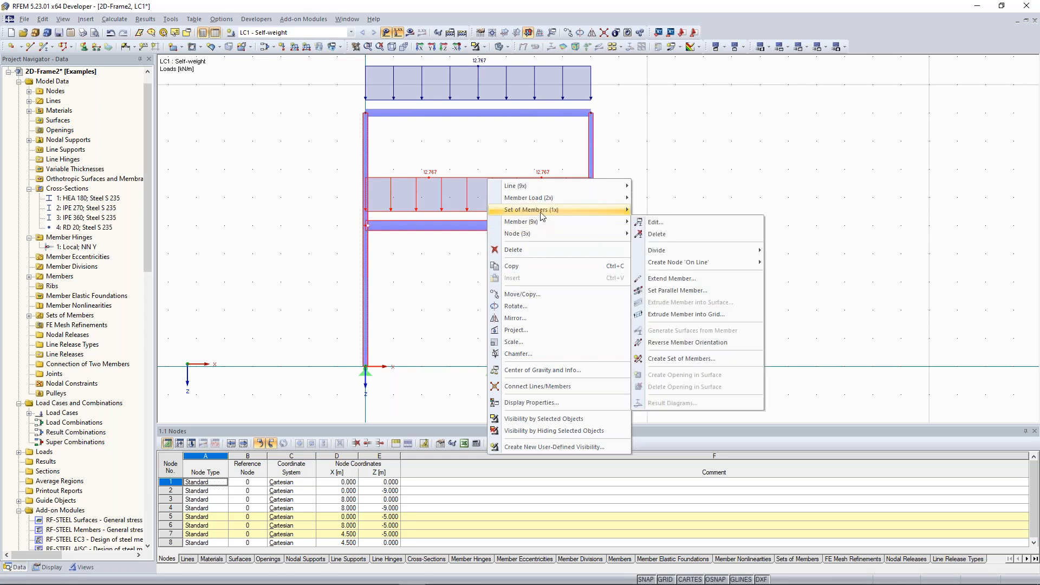
pyautogui.moveTo(561, 187)
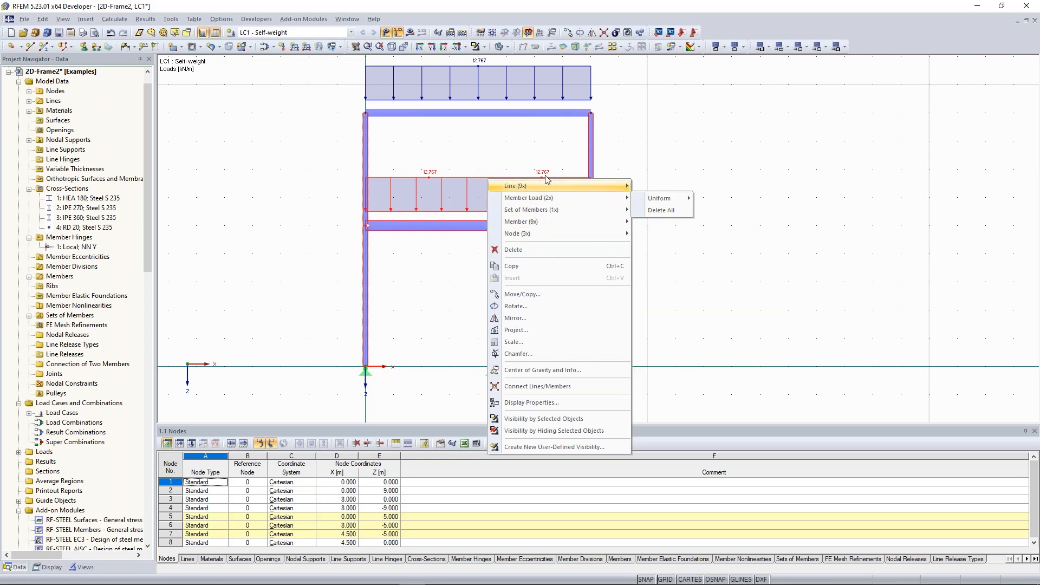
pyautogui.moveTo(531, 201)
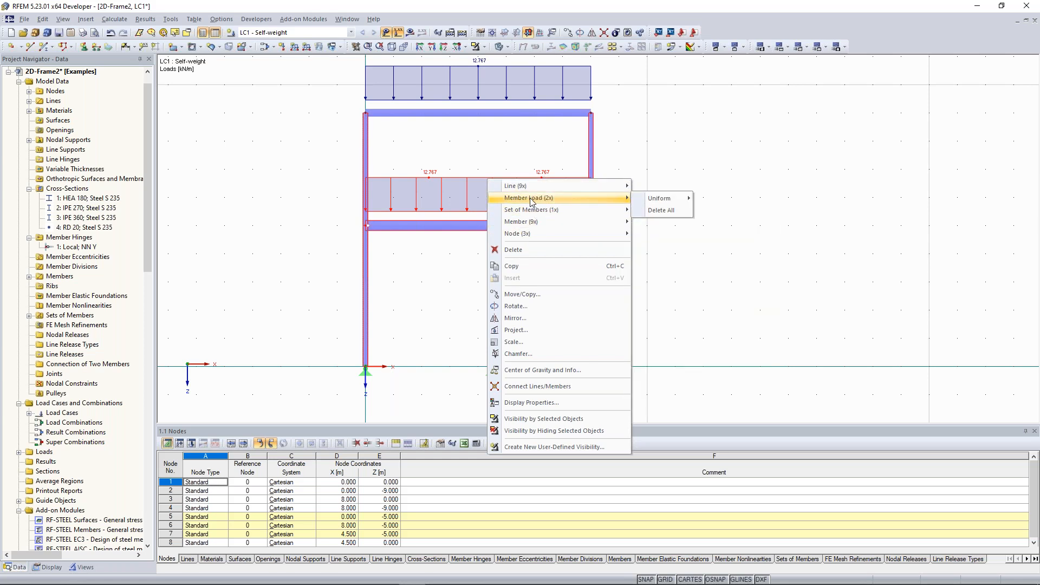
pyautogui.moveTo(657, 200)
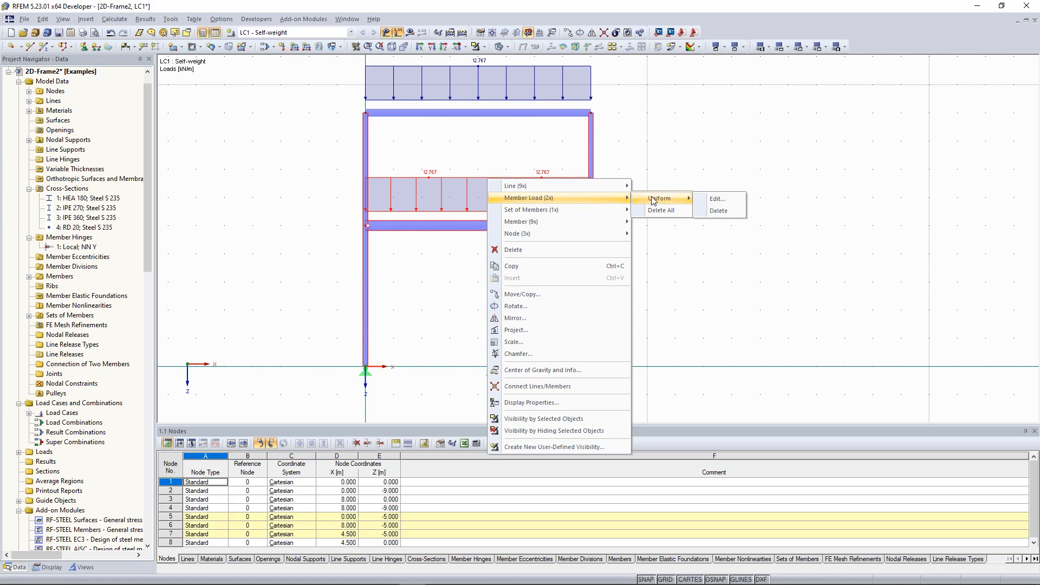
pyautogui.click(717, 200)
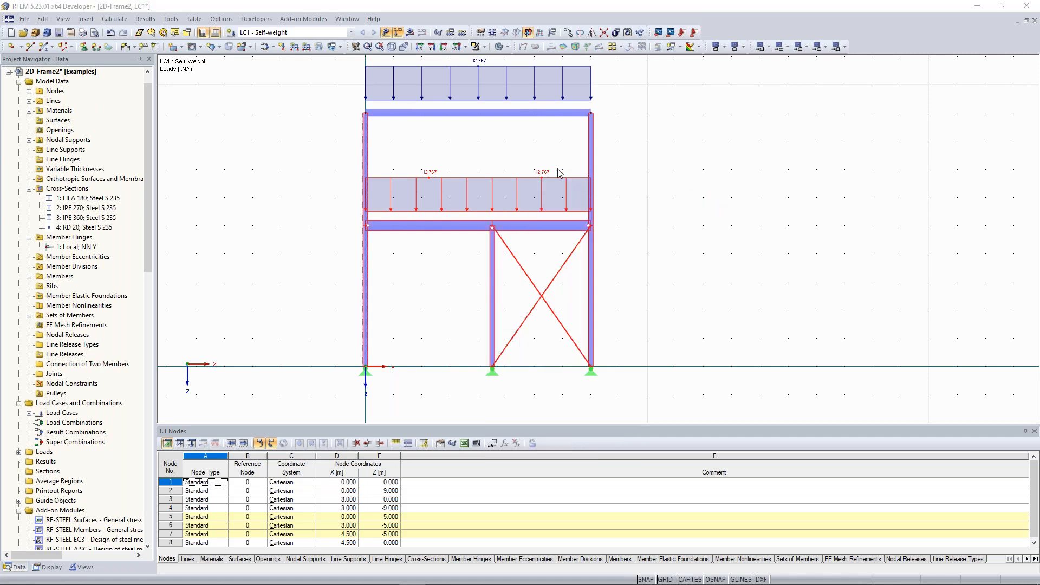
pyautogui.moveTo(513, 106); pyautogui.dragTo(776, 53)
pyautogui.moveTo(594, 299); pyautogui.dragTo(636, 301)
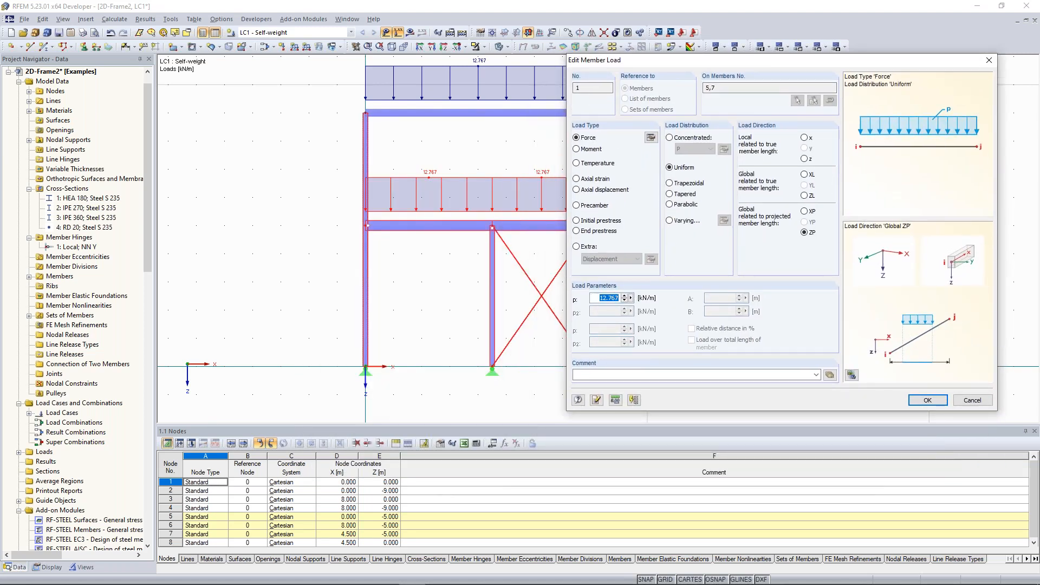
pyautogui.write('68,371')
pyautogui.click(924, 400)
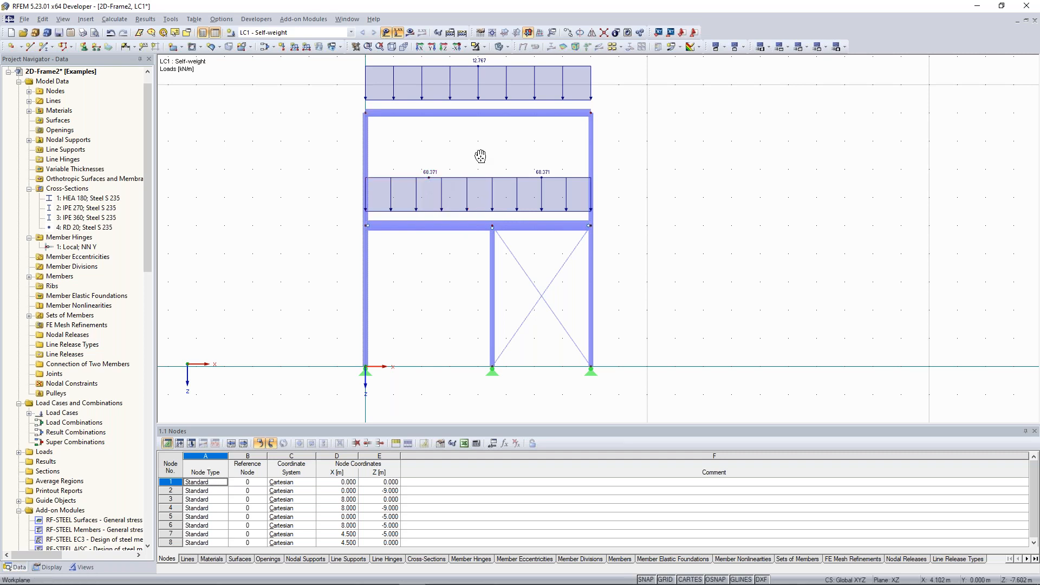
# Add a vertical nodal load of 40 kN in global direction Z at both upper corner nodes of the frame.
pyautogui.moveTo(480, 156); pyautogui.dragTo(480, 158, button='middle')
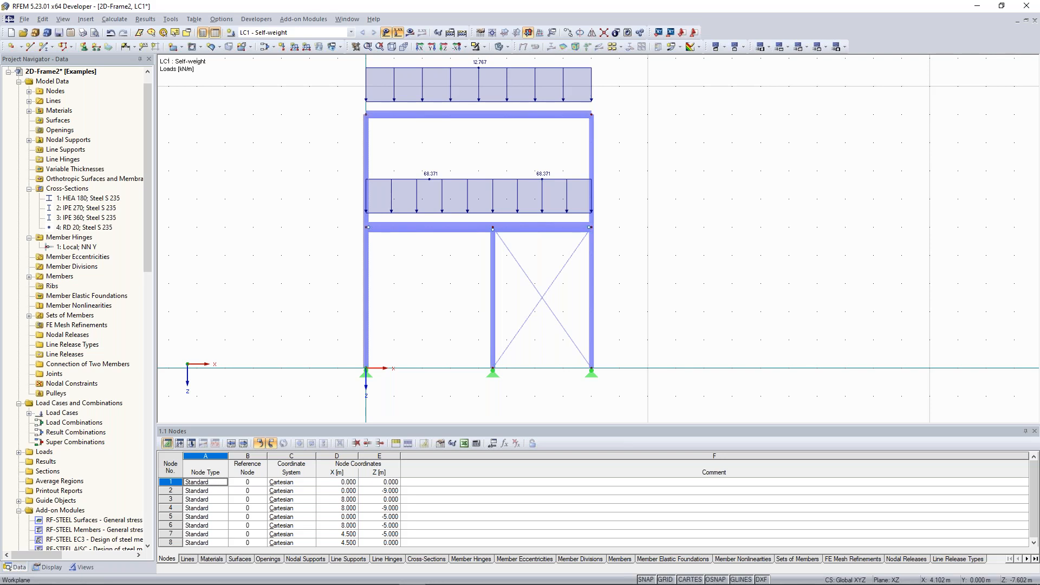
pyautogui.moveTo(327, 147); pyautogui.dragTo(337, 164, button='middle')
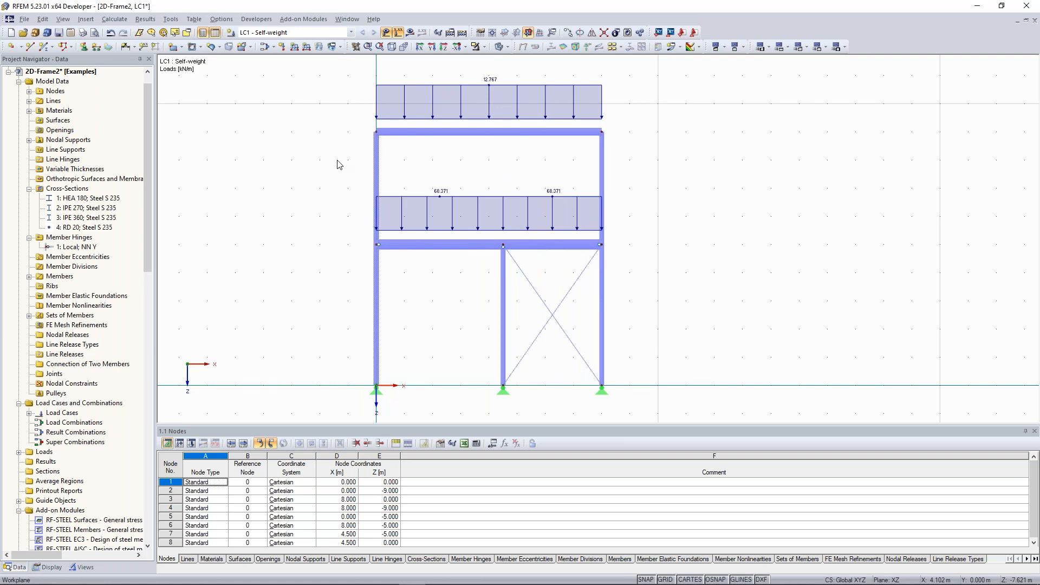
pyautogui.moveTo(337, 160); pyautogui.dragTo(337, 191, button='middle')
pyautogui.click(385, 116)
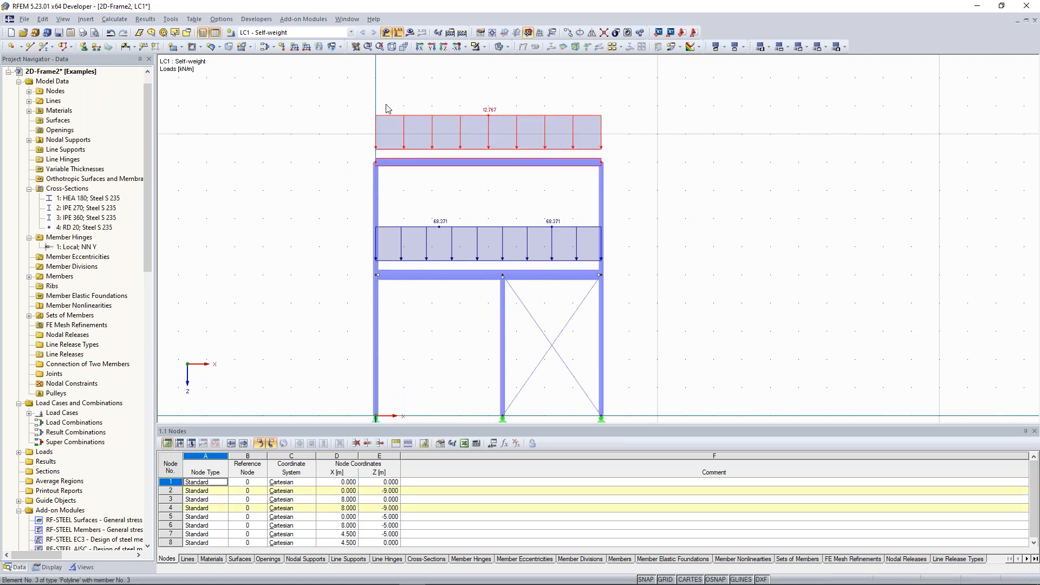
pyautogui.click(281, 47)
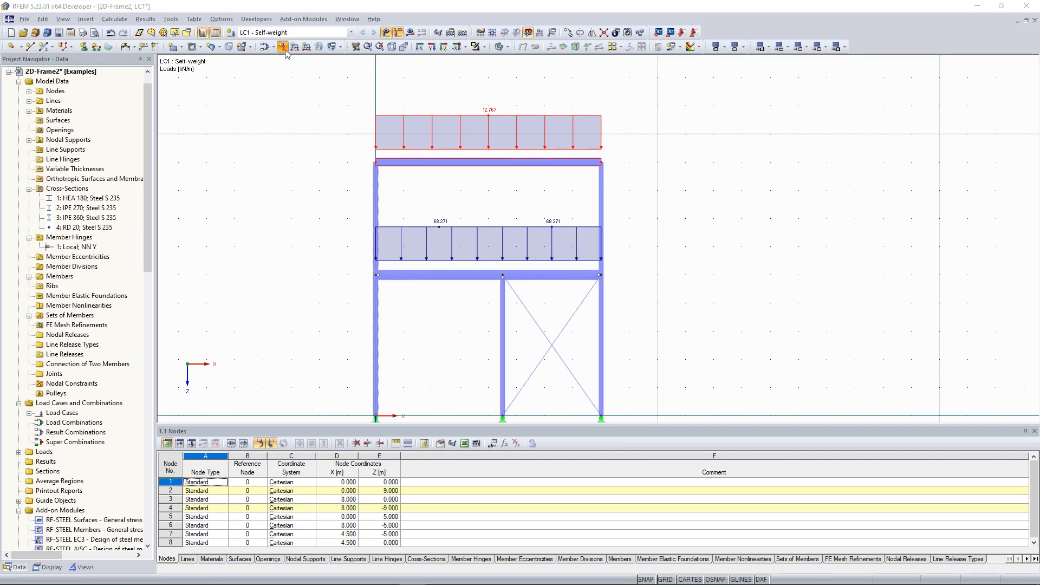
pyautogui.moveTo(692, 108); pyautogui.dragTo(783, 70)
pyautogui.click(681, 95)
pyautogui.doubleClick(682, 96)
pyautogui.click(695, 100)
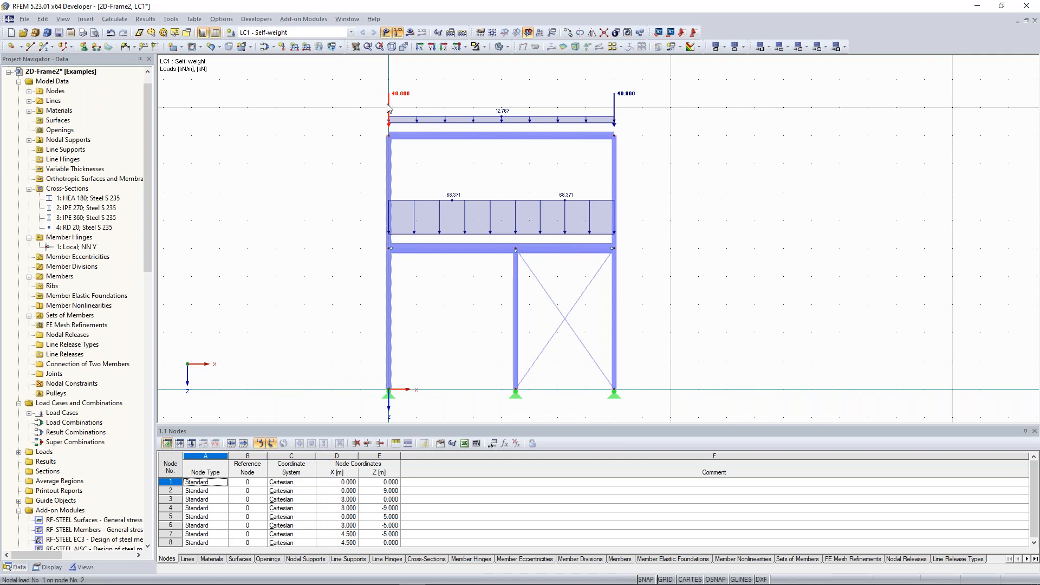
# Copy the upper nodal load to the three nodes of the IPE 360 beam and set the copies' vertical force to 2.4 kN.
pyautogui.keyDown('ctrl'); pyautogui.moveTo(388, 104); pyautogui.dragTo(389, 250); pyautogui.keyUp('ctrl')
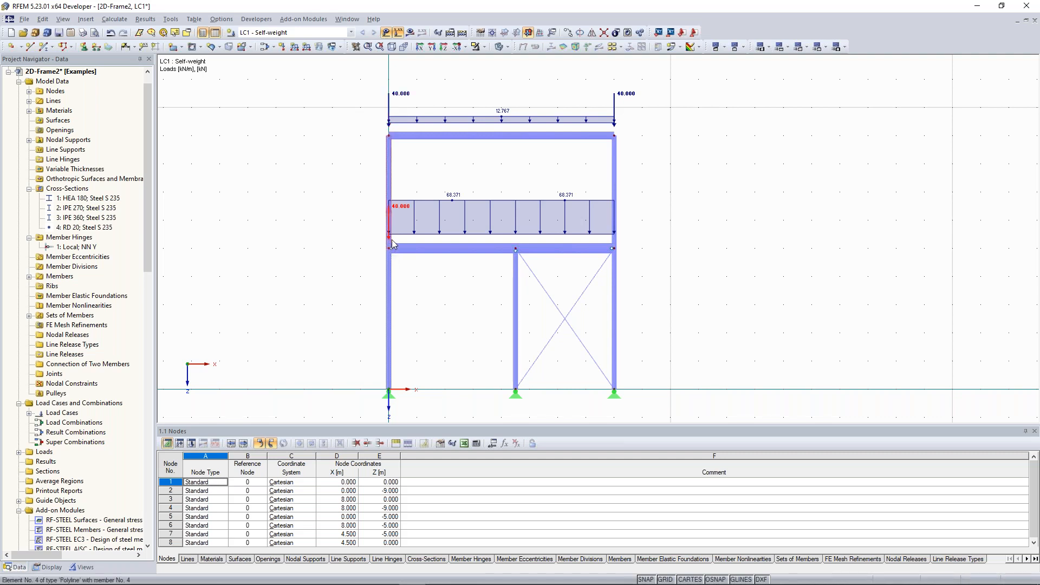
pyautogui.keyDown('ctrl'); pyautogui.moveTo(403, 212); pyautogui.dragTo(623, 263); pyautogui.keyUp('ctrl')
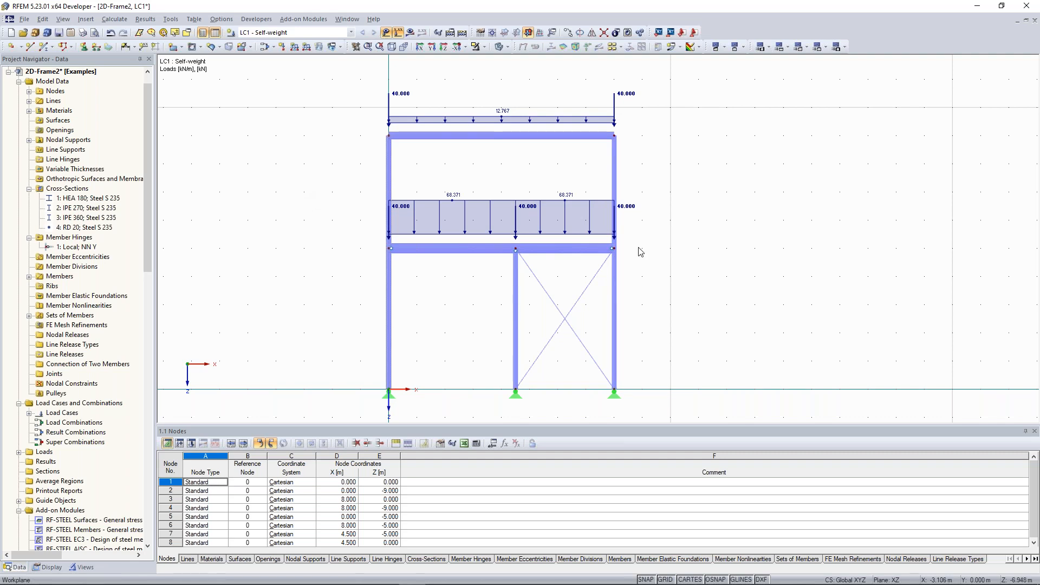
pyautogui.moveTo(654, 250); pyautogui.dragTo(658, 238, button='middle')
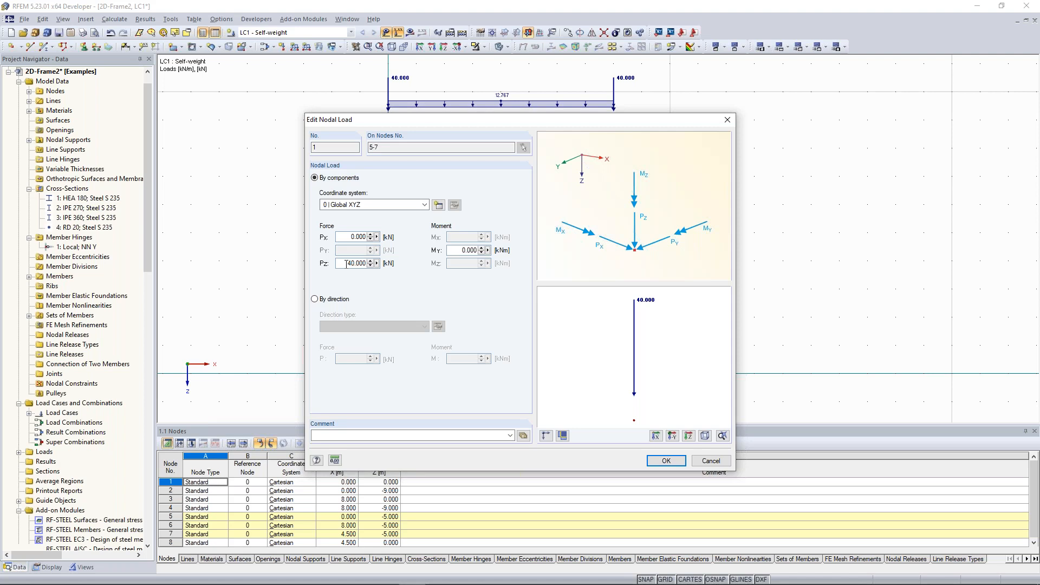
pyautogui.moveTo(346, 264); pyautogui.dragTo(376, 265)
pyautogui.write('2.4')
pyautogui.click(667, 460)
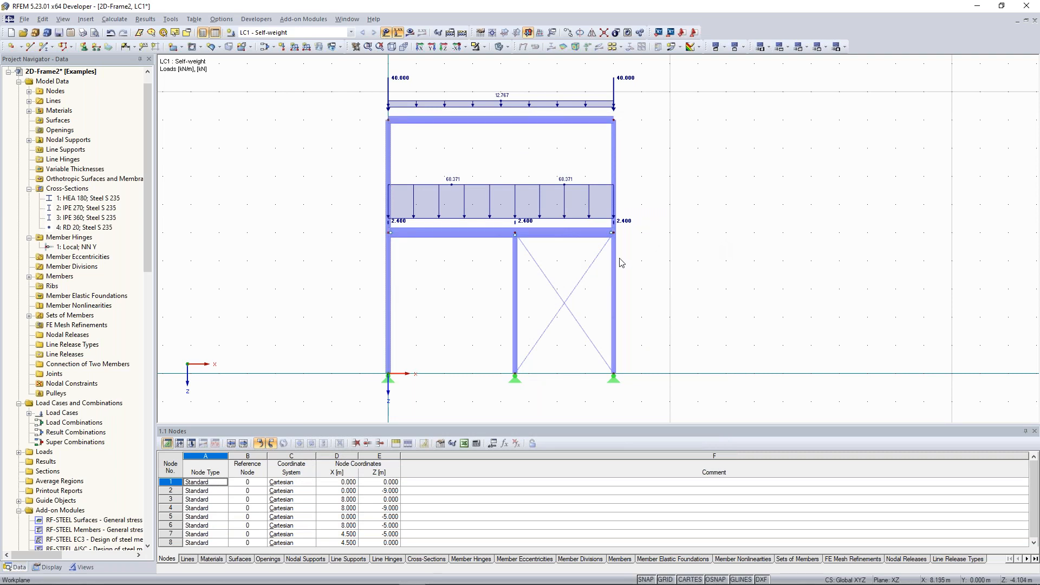
# Apply a uniform member load of 2.7 kN/m in projected global direction XP to both members of the outer column beside the bracing.
pyautogui.moveTo(644, 227); pyautogui.dragTo(651, 217, button='middle')
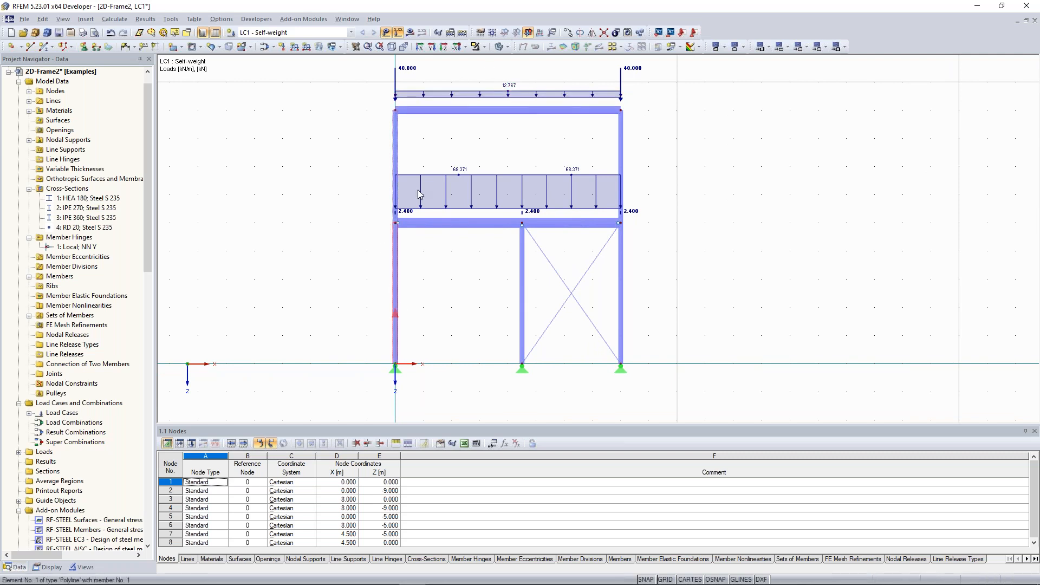
pyautogui.moveTo(332, 162); pyautogui.dragTo(309, 200, button='middle')
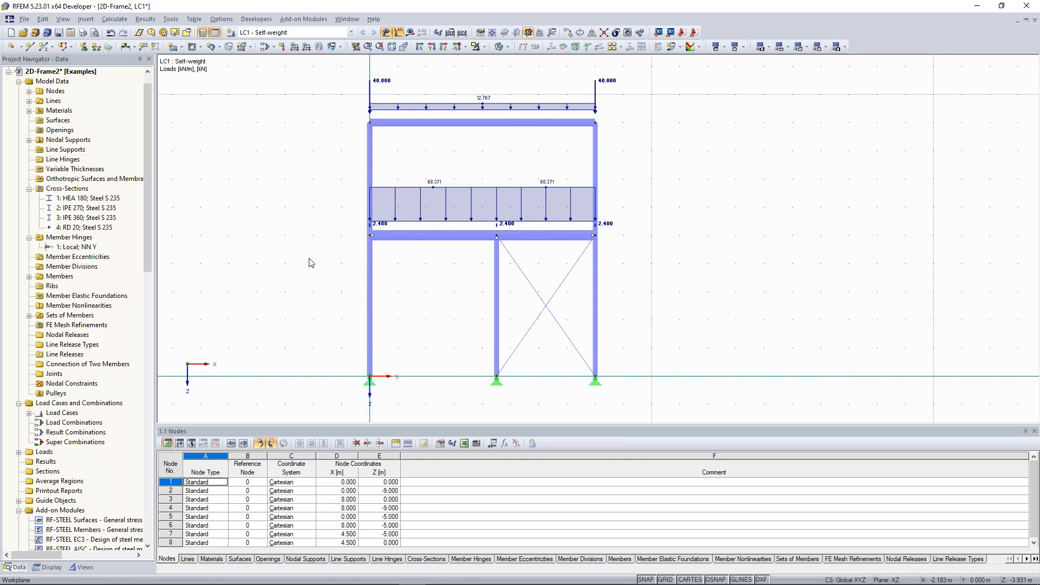
pyautogui.moveTo(304, 269); pyautogui.dragTo(290, 287, button='middle')
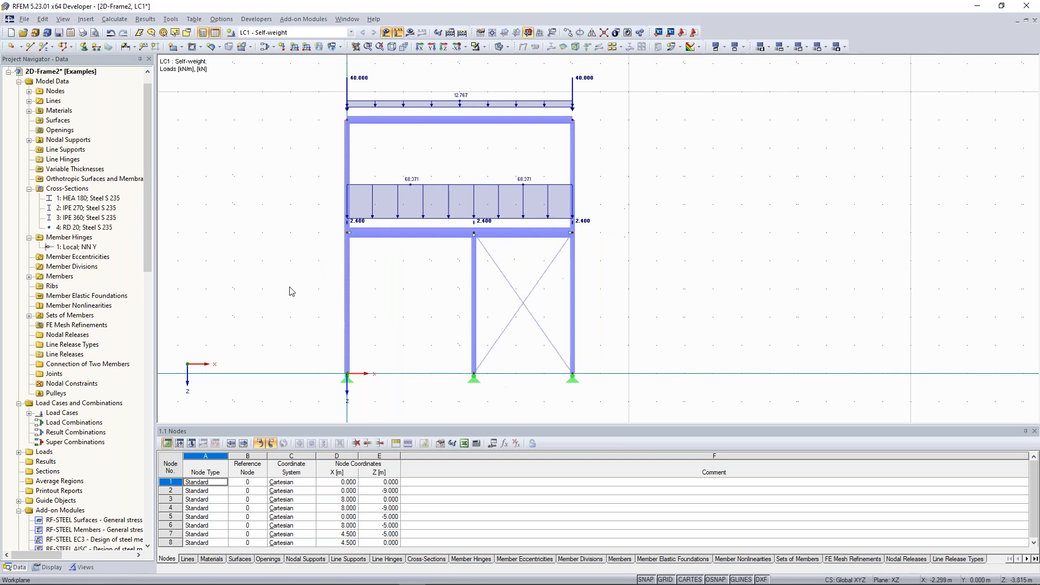
pyautogui.click(295, 49)
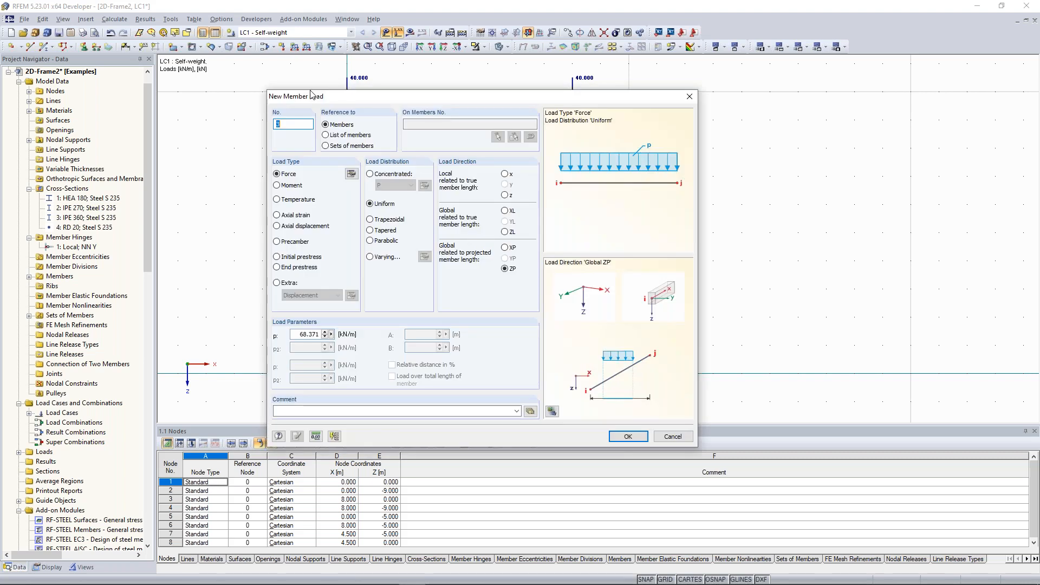
pyautogui.moveTo(312, 95); pyautogui.dragTo(119, 70)
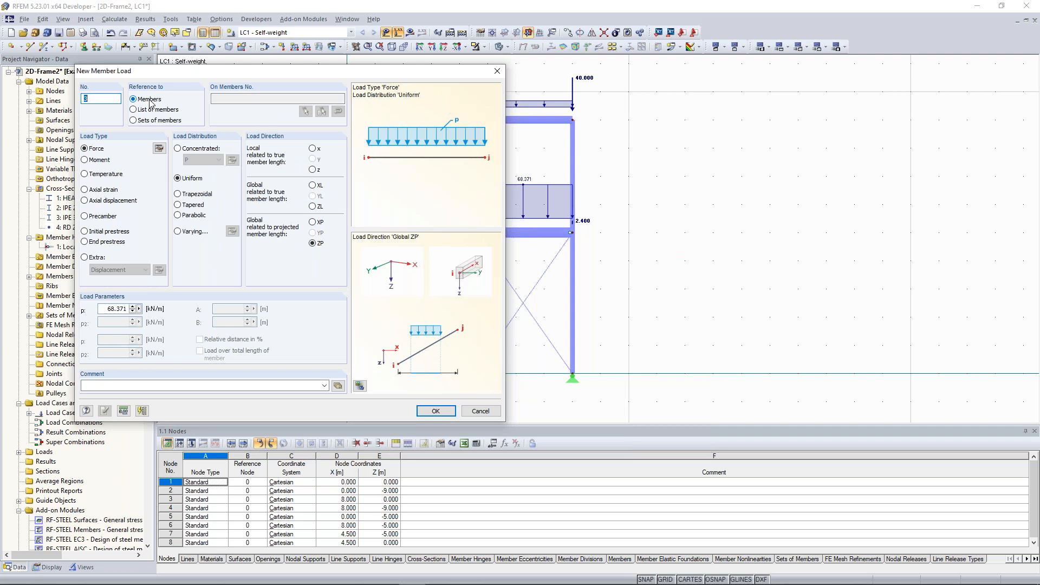
pyautogui.doubleClick(111, 309)
pyautogui.write('2,7')
pyautogui.click(313, 222)
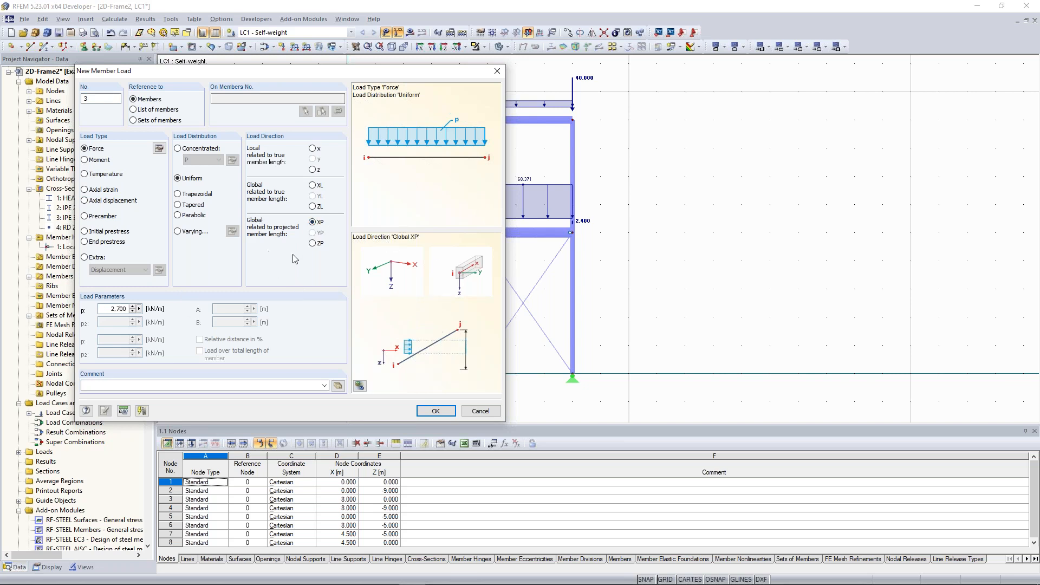
pyautogui.click(436, 411)
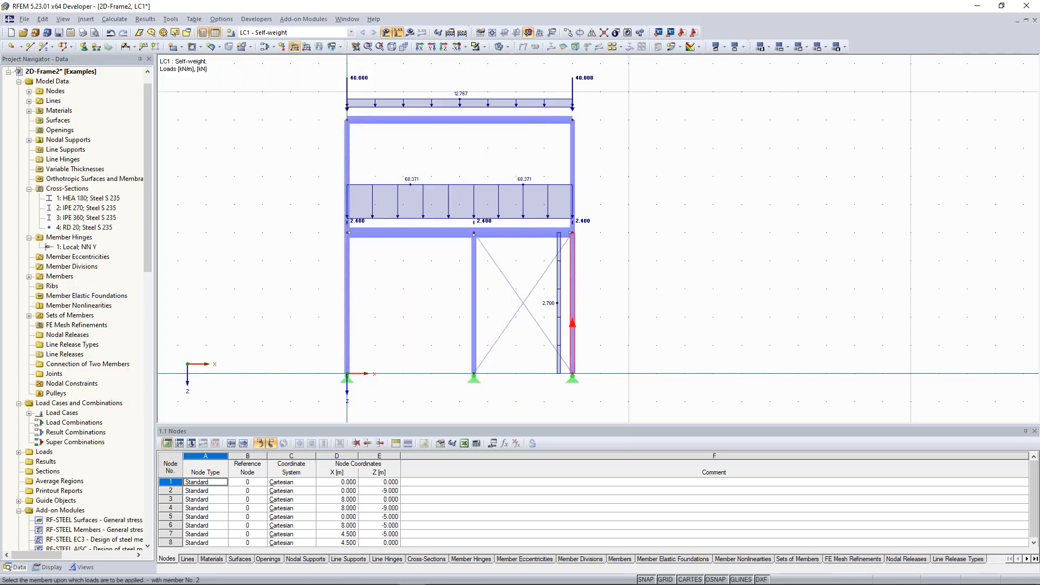
pyautogui.click(573, 155)
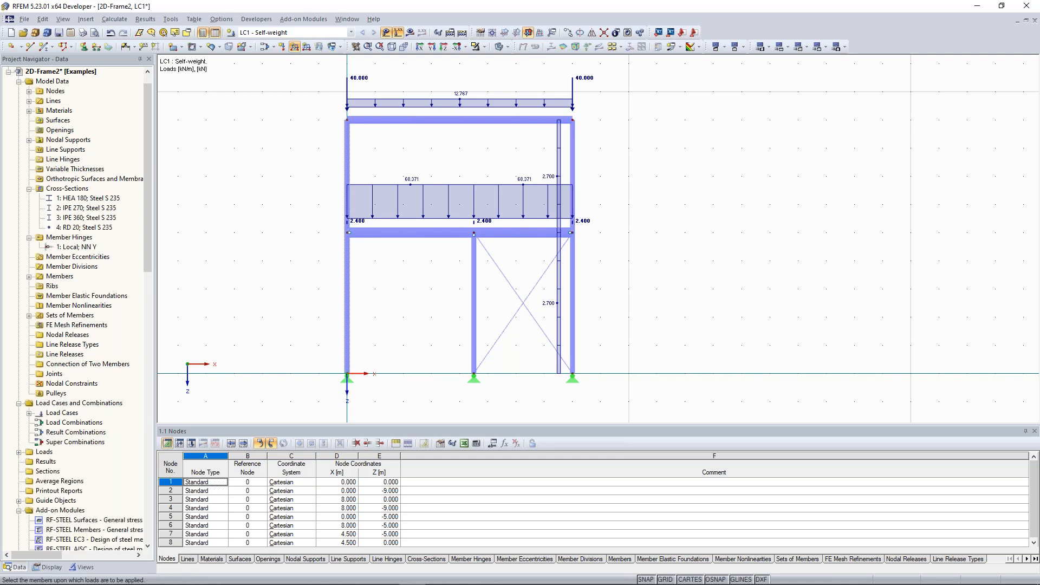
pyautogui.moveTo(607, 179); pyautogui.dragTo(604, 186, button='middle')
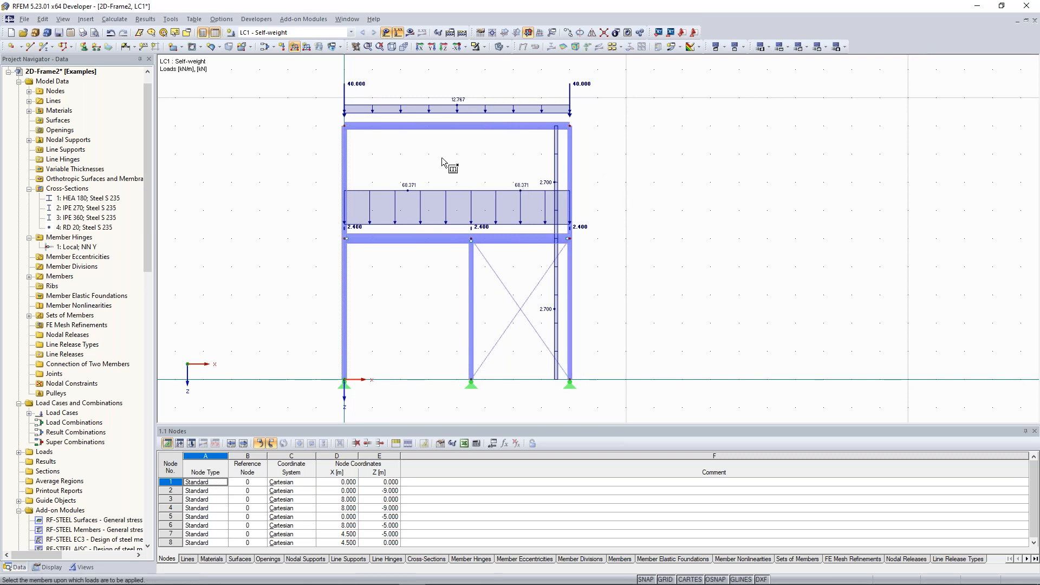
pyautogui.press('Escape')
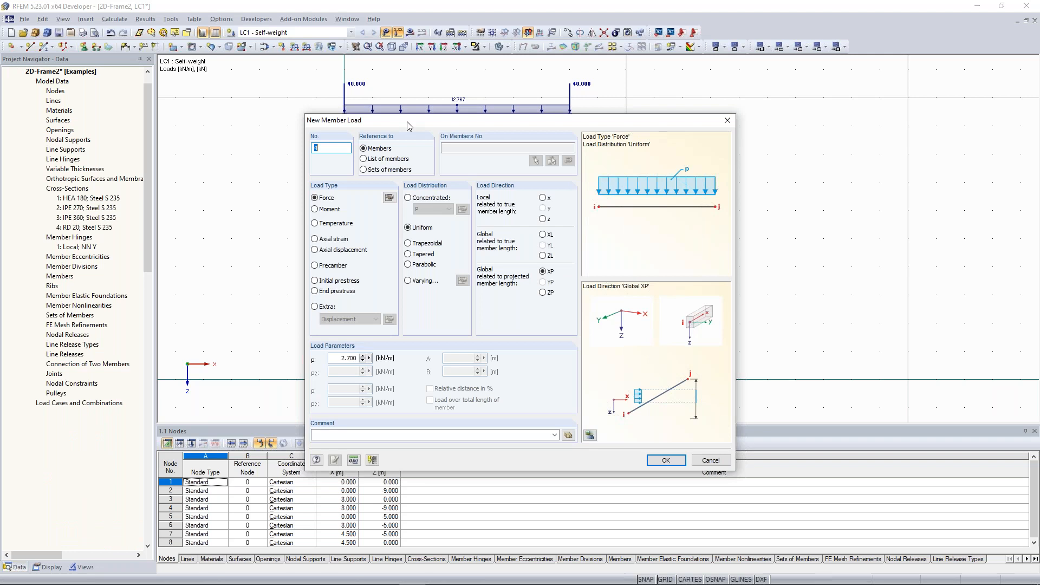
# Apply a uniform load of 4.32 kN/m in global direction XP to the set of members forming the left outer column.
pyautogui.click(367, 169)
pyautogui.moveTo(340, 358); pyautogui.dragTo(398, 358)
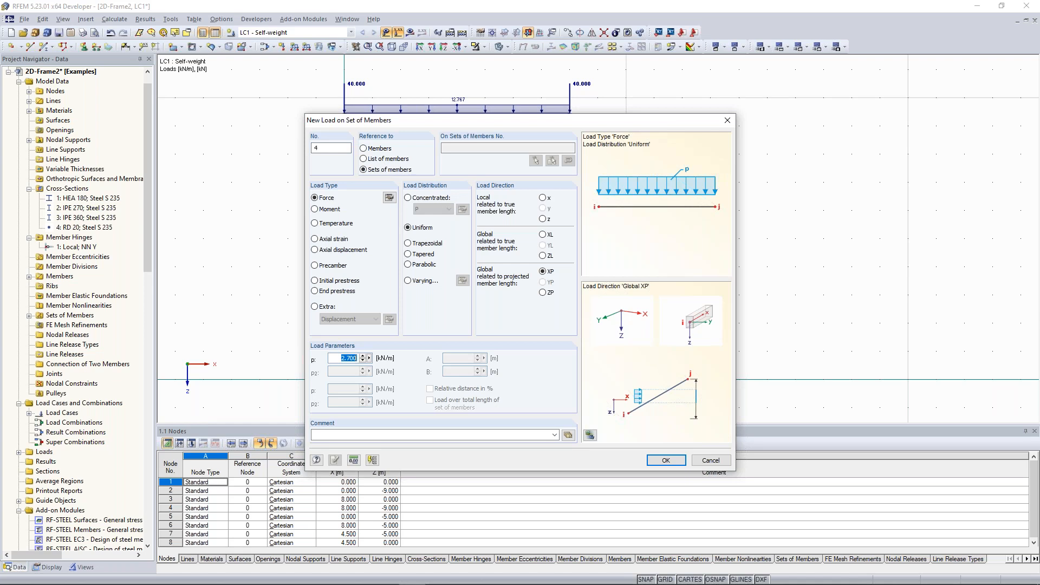
pyautogui.write('4,32')
pyautogui.click(666, 460)
pyautogui.click(344, 290)
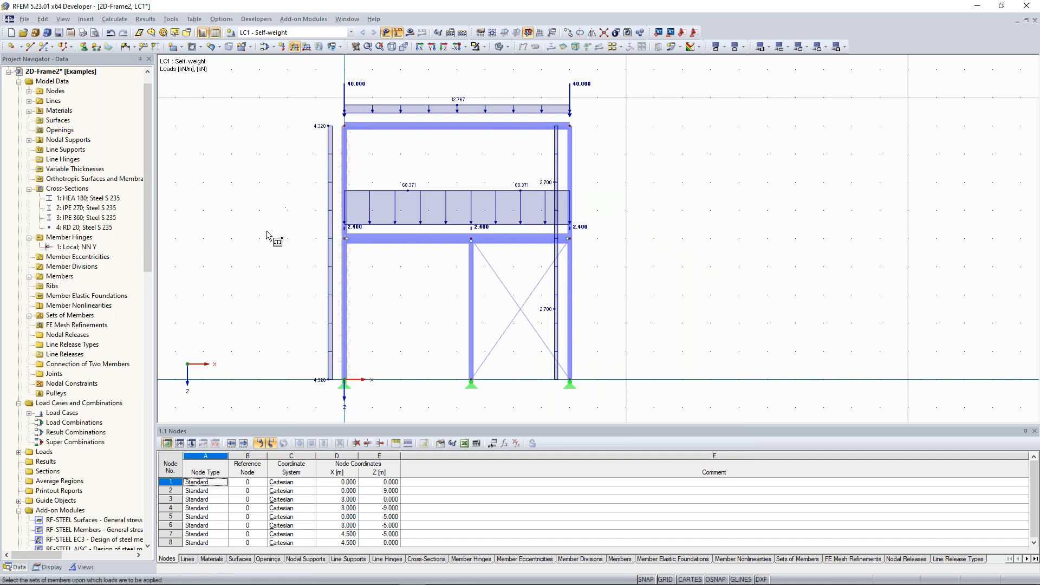
pyautogui.press('Escape')
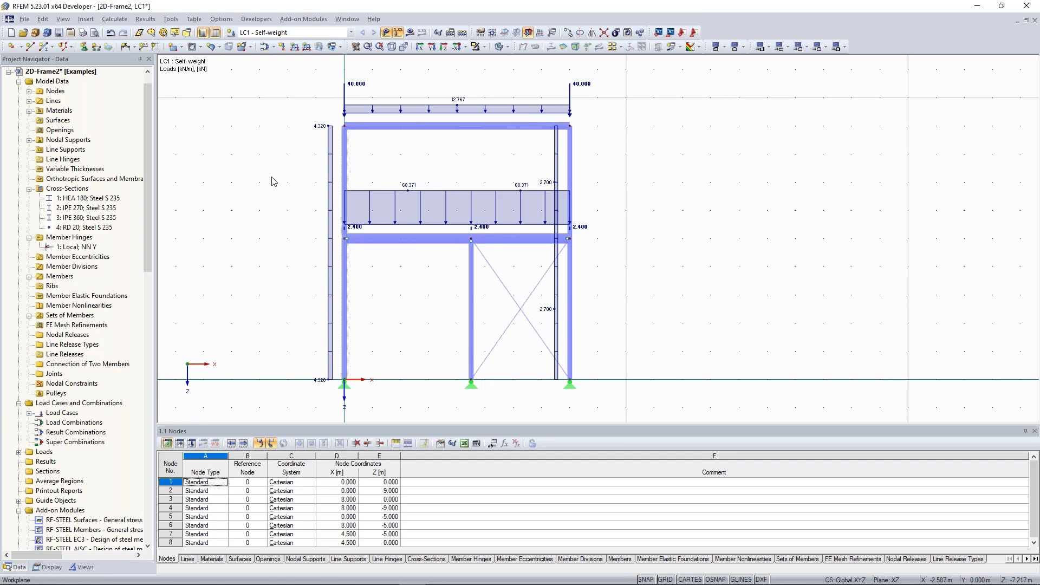
pyautogui.moveTo(335, 145); pyautogui.dragTo(361, 124, button='middle')
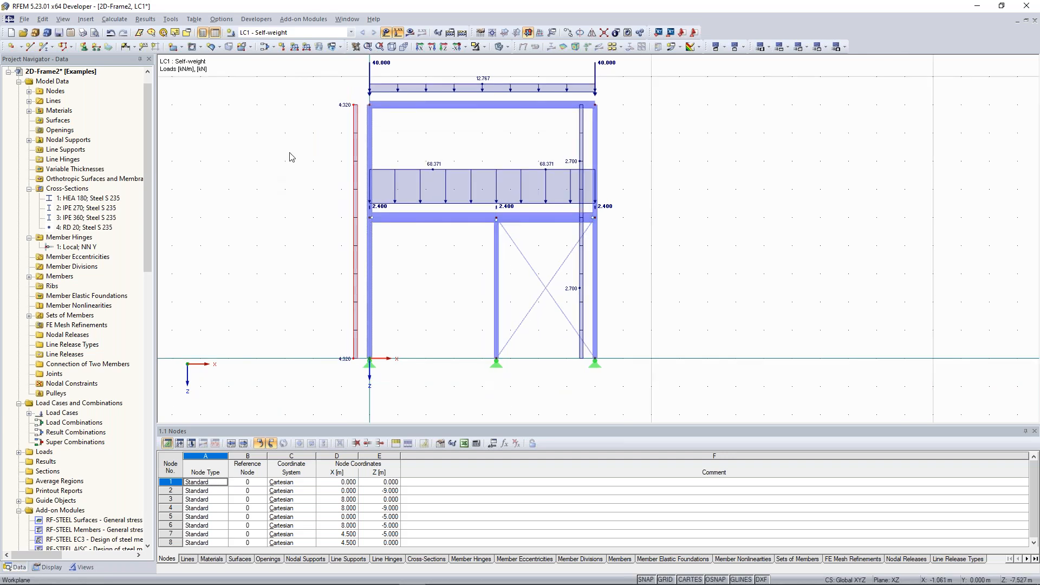
pyautogui.moveTo(291, 157); pyautogui.dragTo(304, 168, button='middle')
pyautogui.scroll(-1, 336, 242)
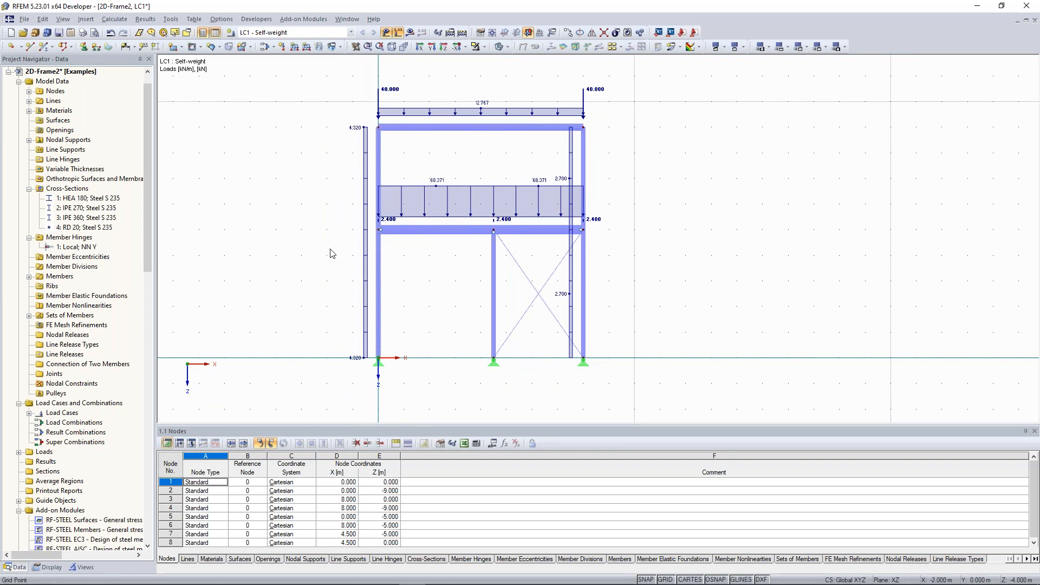
pyautogui.moveTo(344, 231); pyautogui.dragTo(351, 235, button='middle')
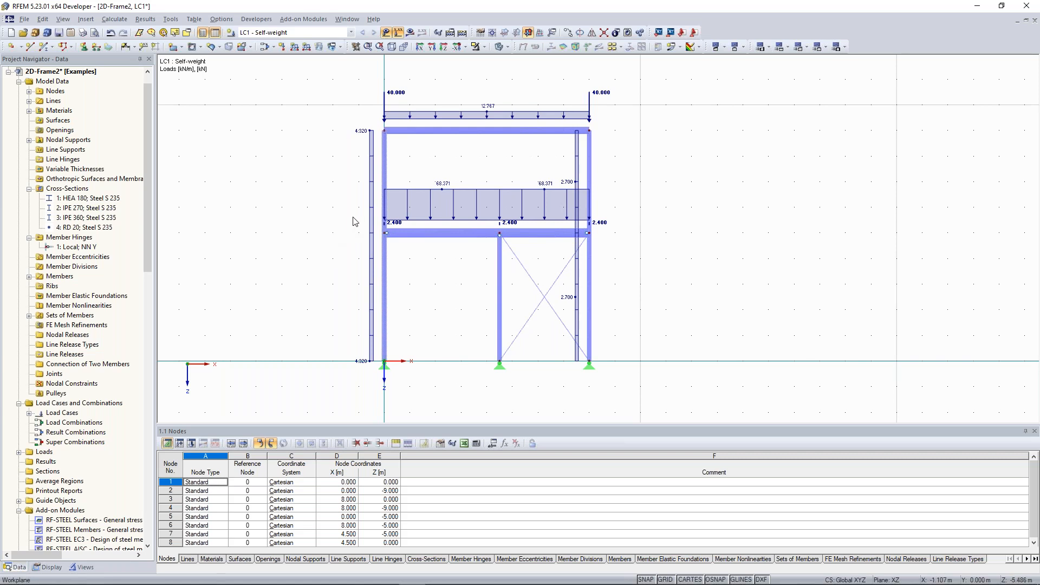
pyautogui.moveTo(288, 199); pyautogui.dragTo(282, 198, button='middle')
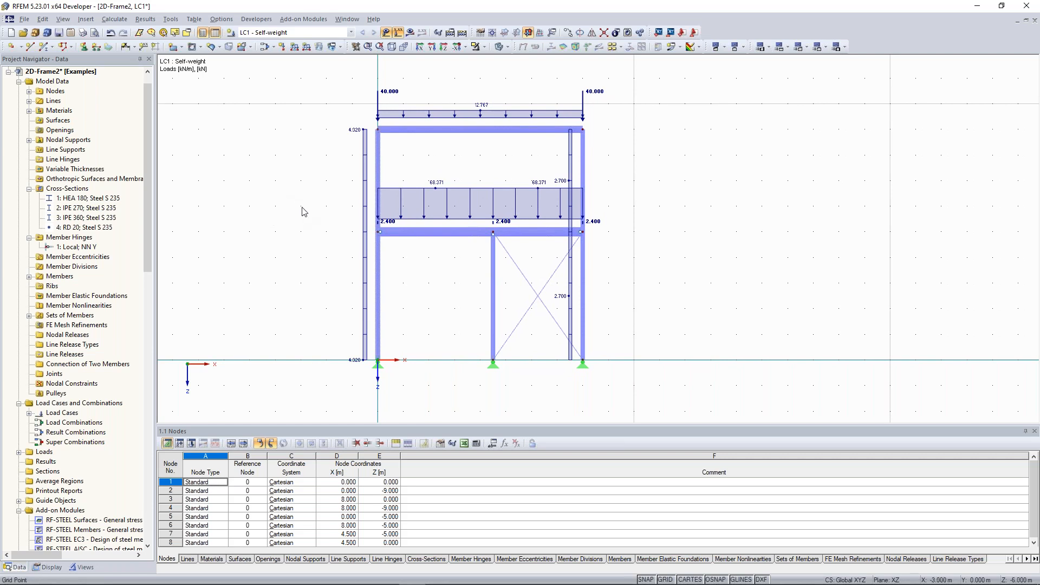
# Calculate the model and display the global deformations u for load case LC1.
pyautogui.scroll(1, 471, 181)
pyautogui.scroll(-1, 471, 181)
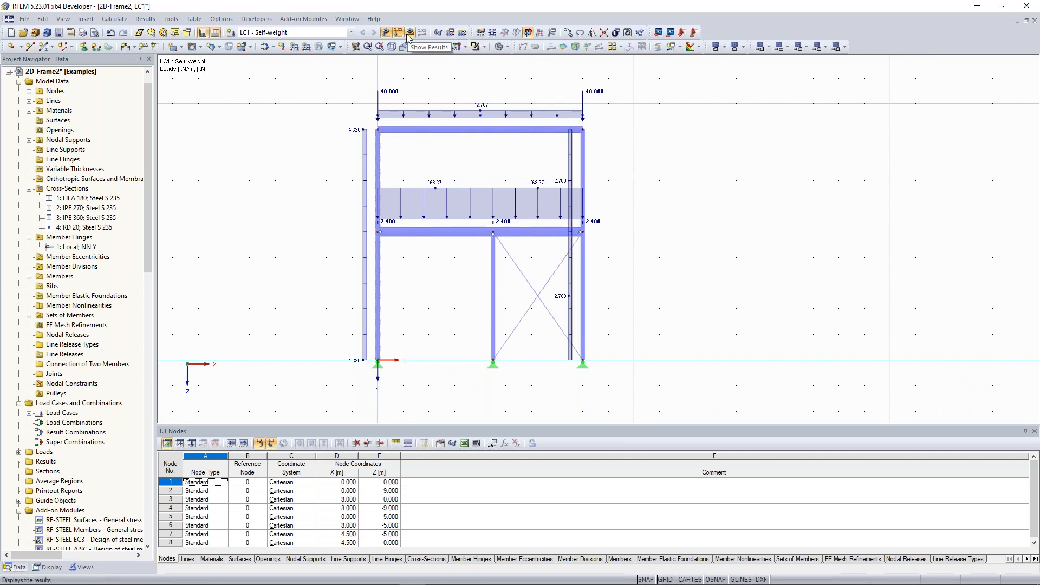
pyautogui.click(463, 34)
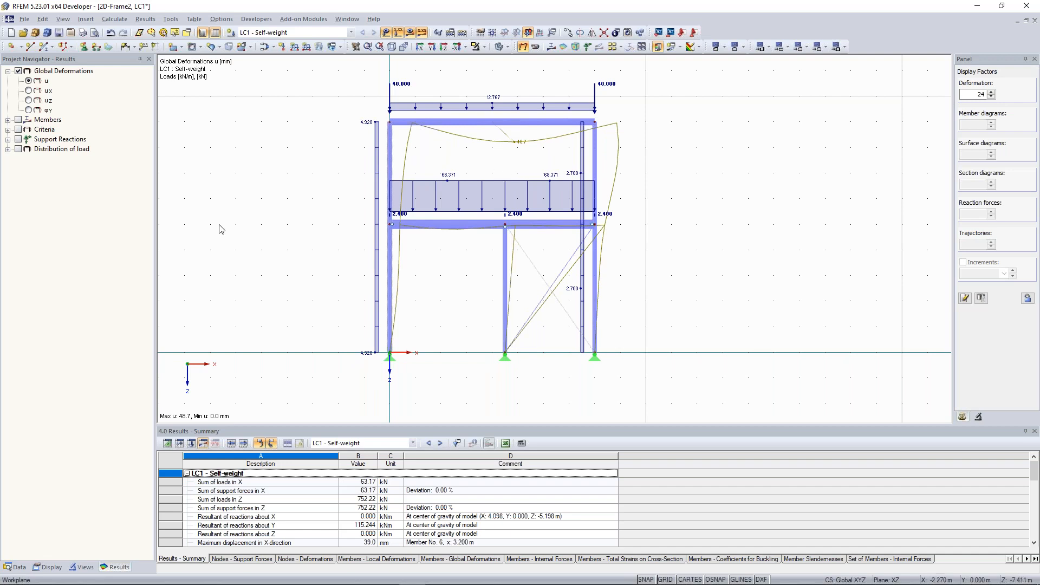
# Set the member deformation display to coloured cross-sections and return to the global deformation results.
pyautogui.click(52, 567)
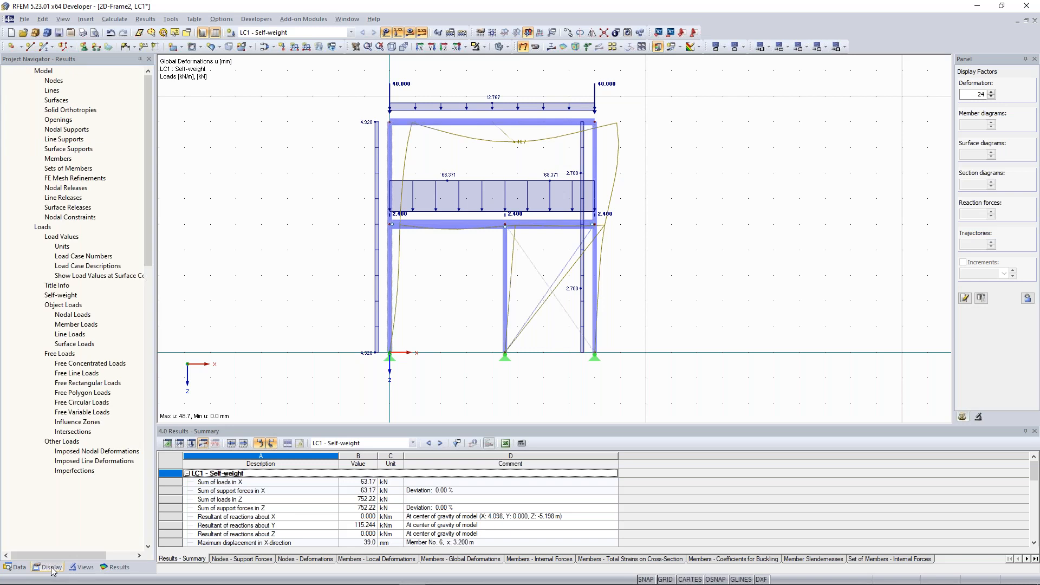
pyautogui.scroll(-12, 47, 310)
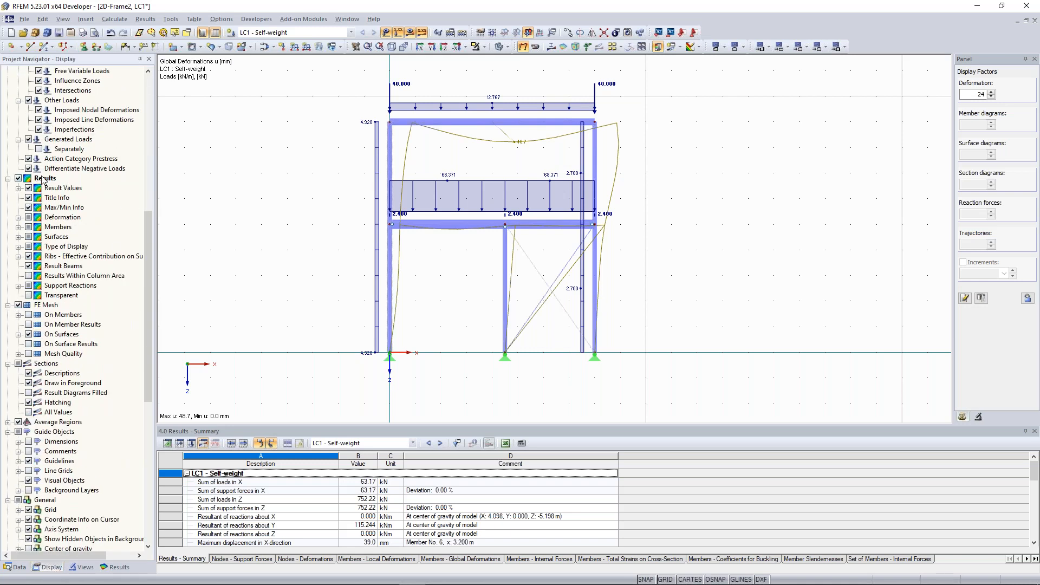
pyautogui.click(17, 218)
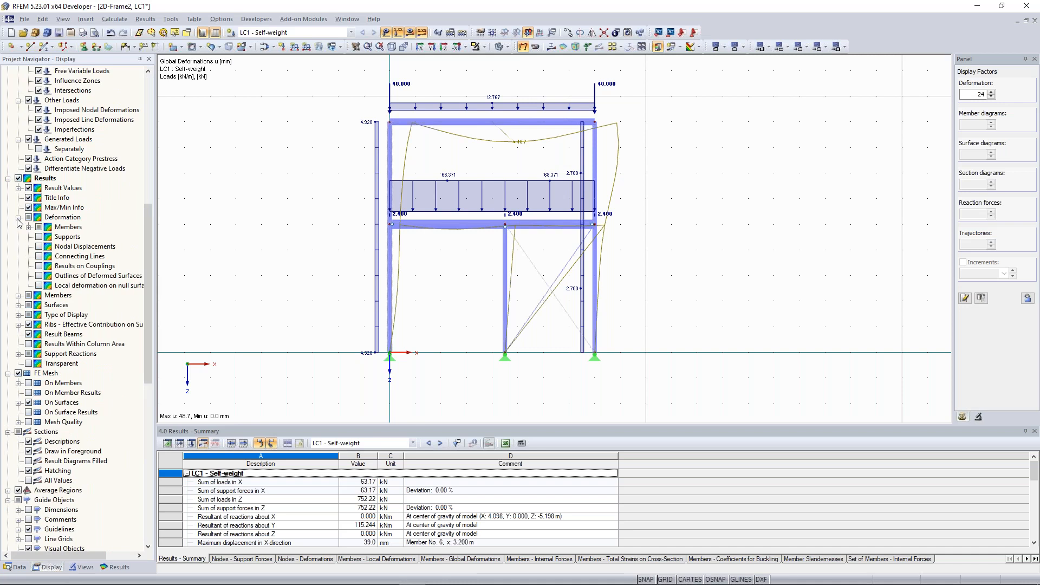
pyautogui.click(29, 227)
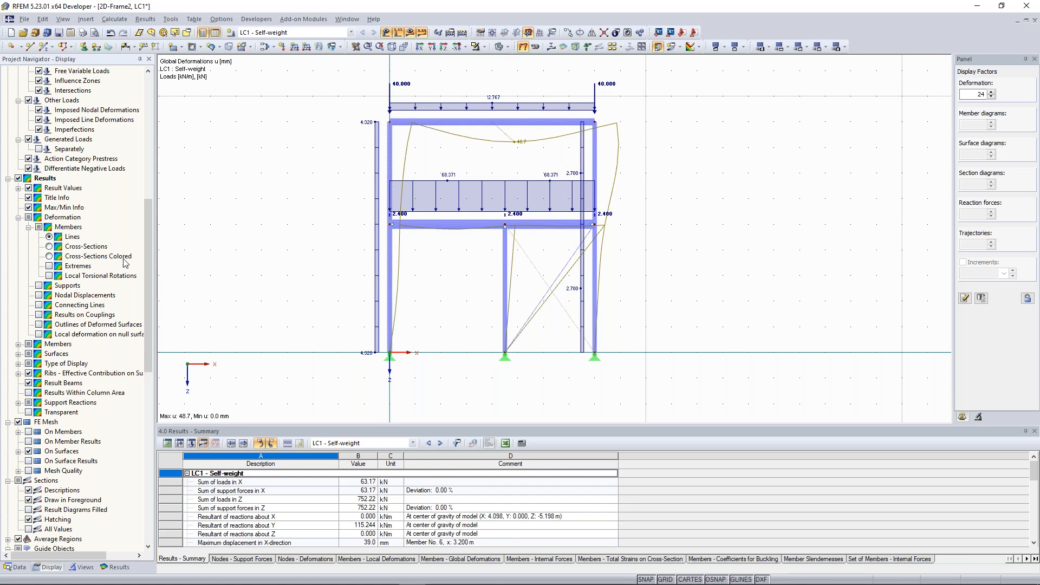
pyautogui.click(50, 256)
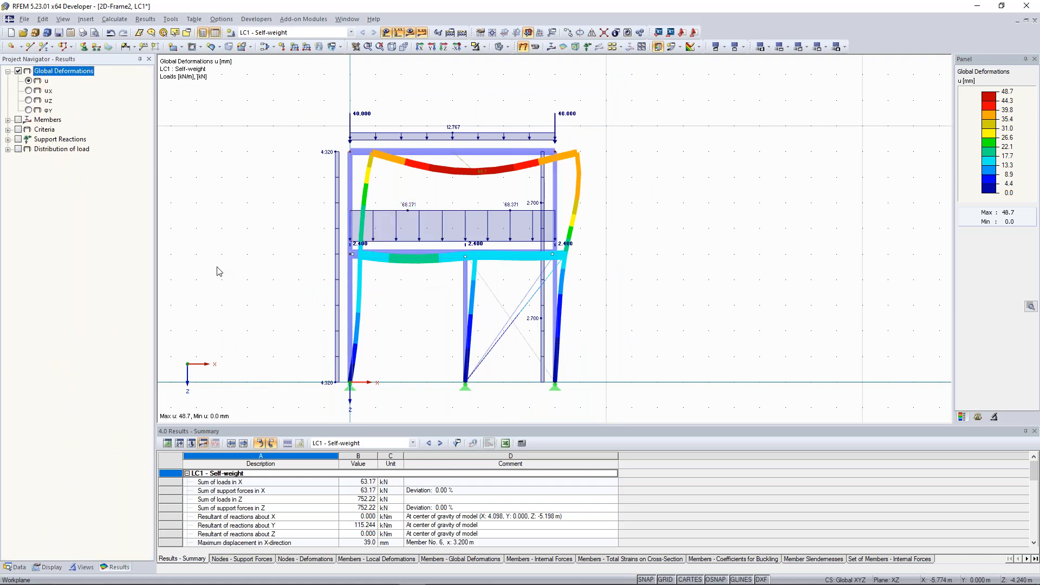
pyautogui.moveTo(264, 233); pyautogui.dragTo(266, 234, button='middle')
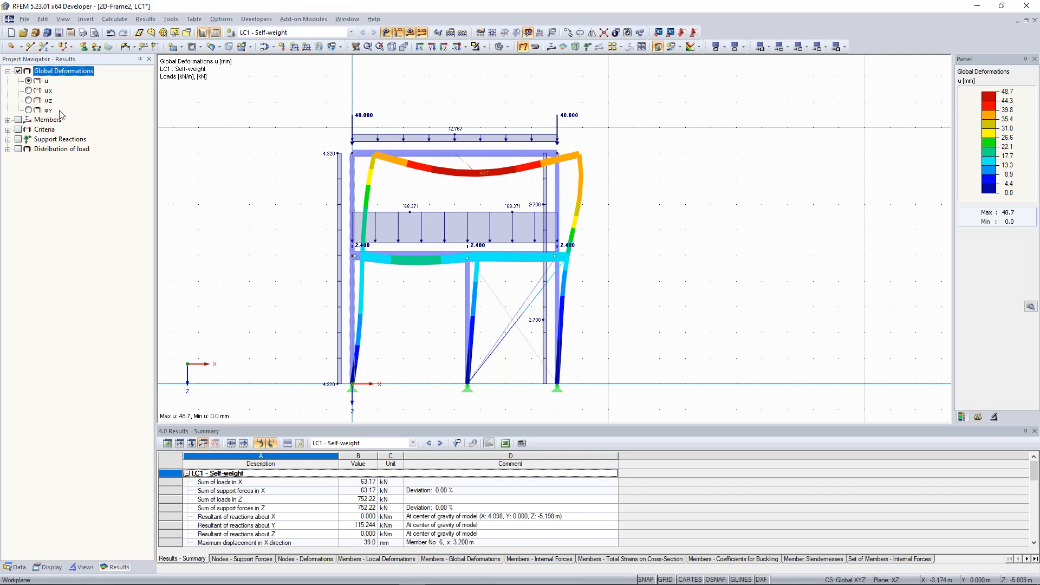
# Show the bending moments My of the members in place of the global deformations, with the loads hidden.
pyautogui.click(8, 119)
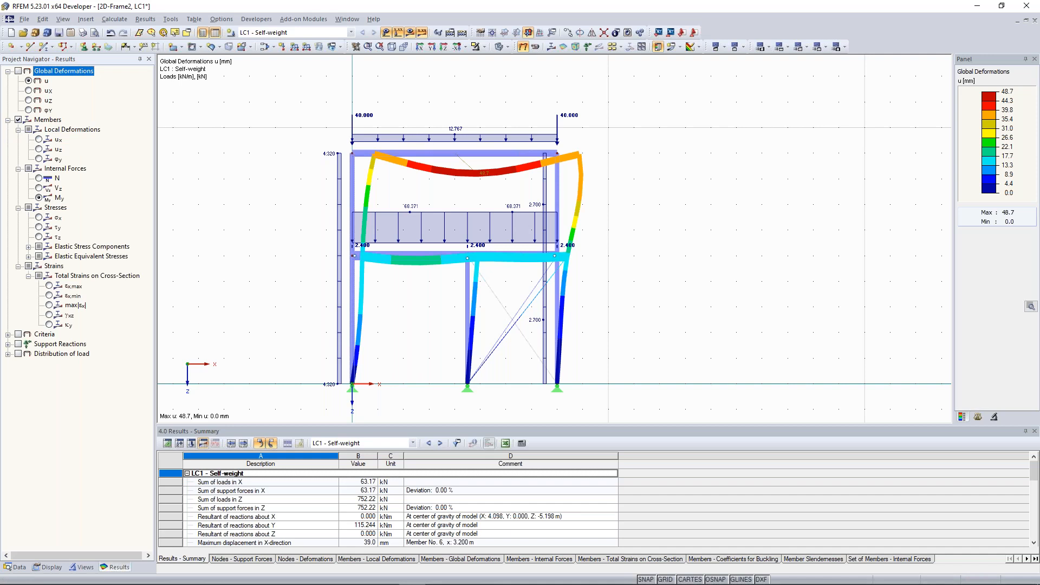
pyautogui.click(19, 120)
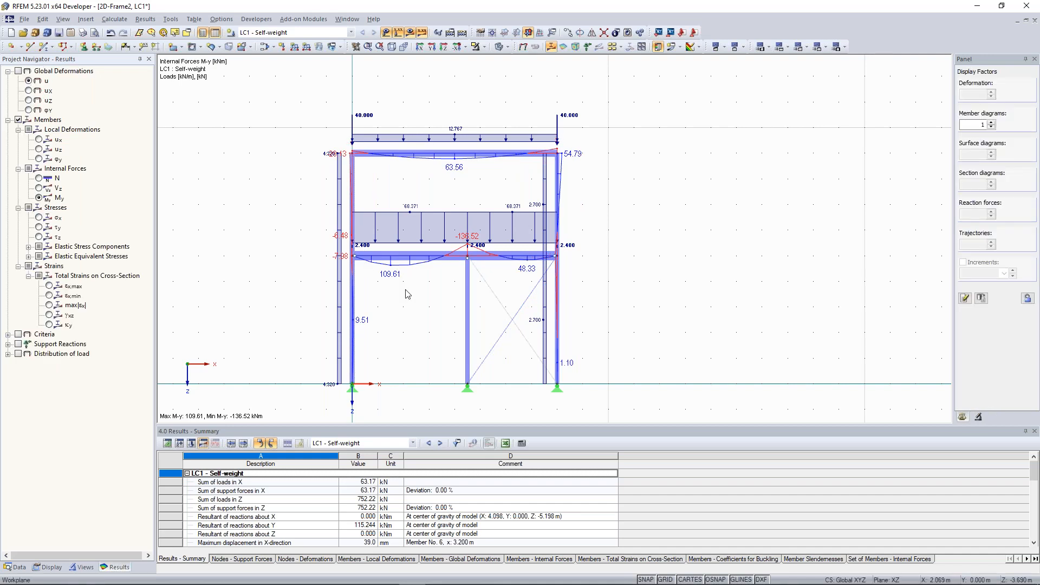
pyautogui.scroll(1, 405, 283)
pyautogui.moveTo(409, 283); pyautogui.dragTo(414, 272, button='middle')
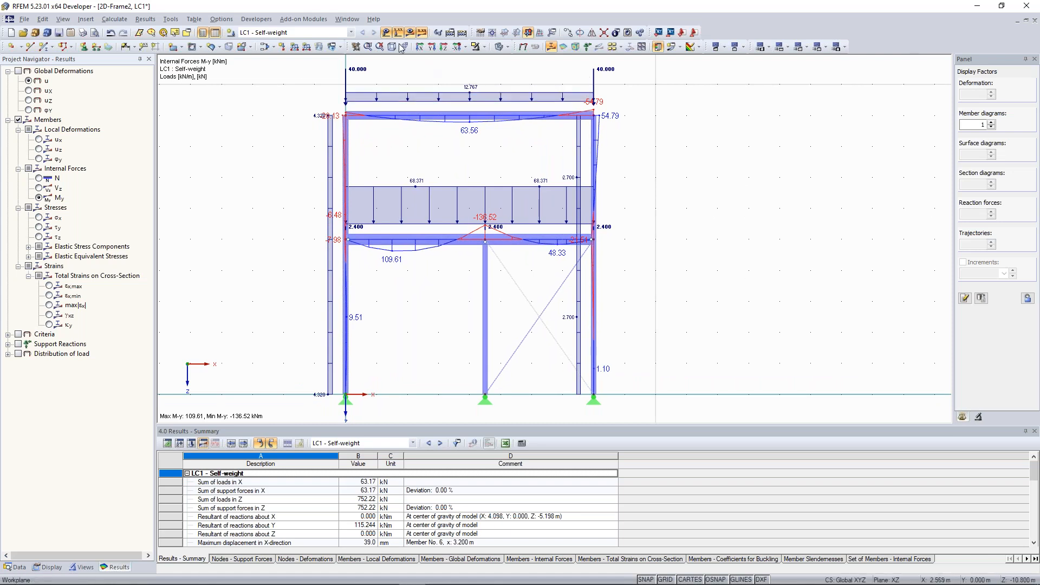
pyautogui.click(386, 33)
pyautogui.scroll(1, 394, 192)
pyautogui.click(38, 198)
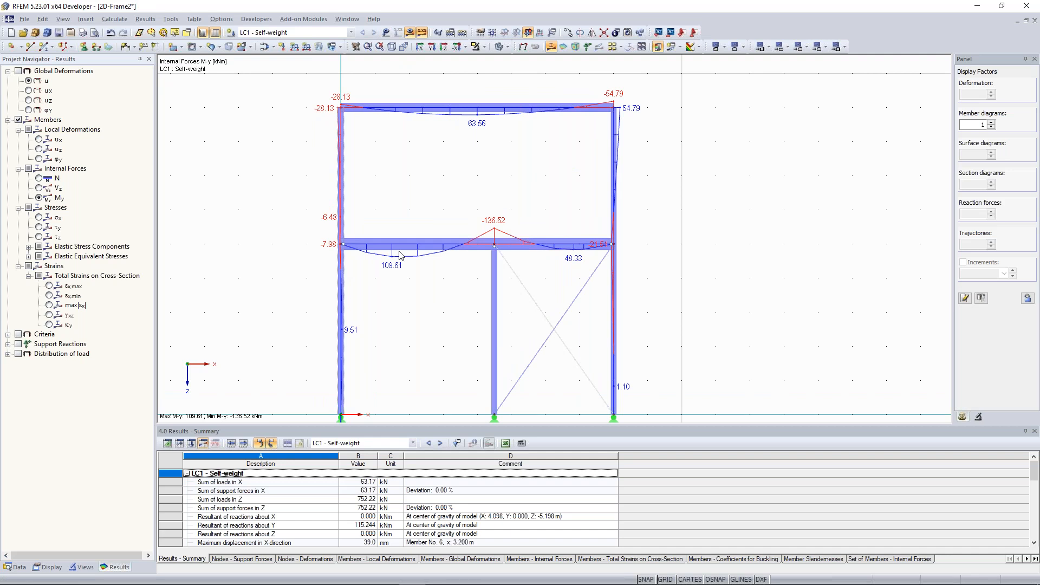
# Show the member axial forces N and inspect both RD 20 bracing diagonals.
pyautogui.scroll(3, 401, 255)
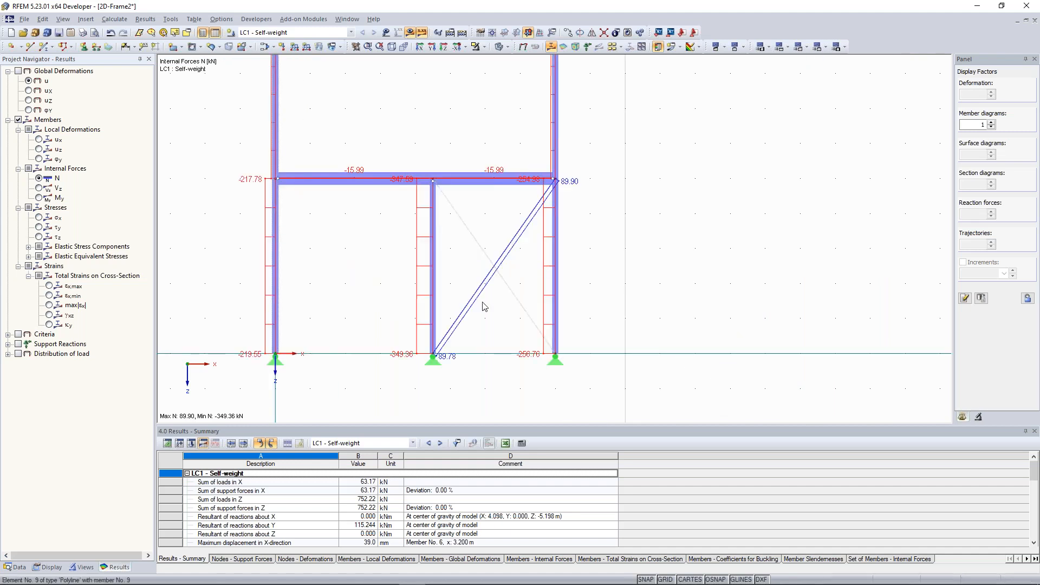
pyautogui.moveTo(508, 273); pyautogui.dragTo(488, 248)
pyautogui.click(492, 226)
pyautogui.moveTo(474, 230); pyautogui.dragTo(477, 245, button='middle')
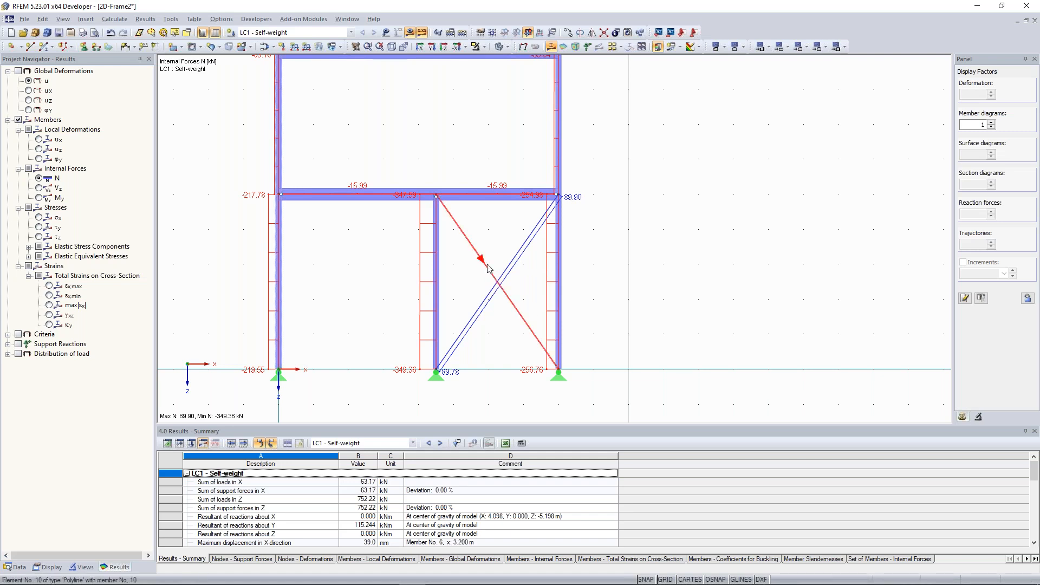
pyautogui.moveTo(294, 186); pyautogui.dragTo(293, 199, button='middle')
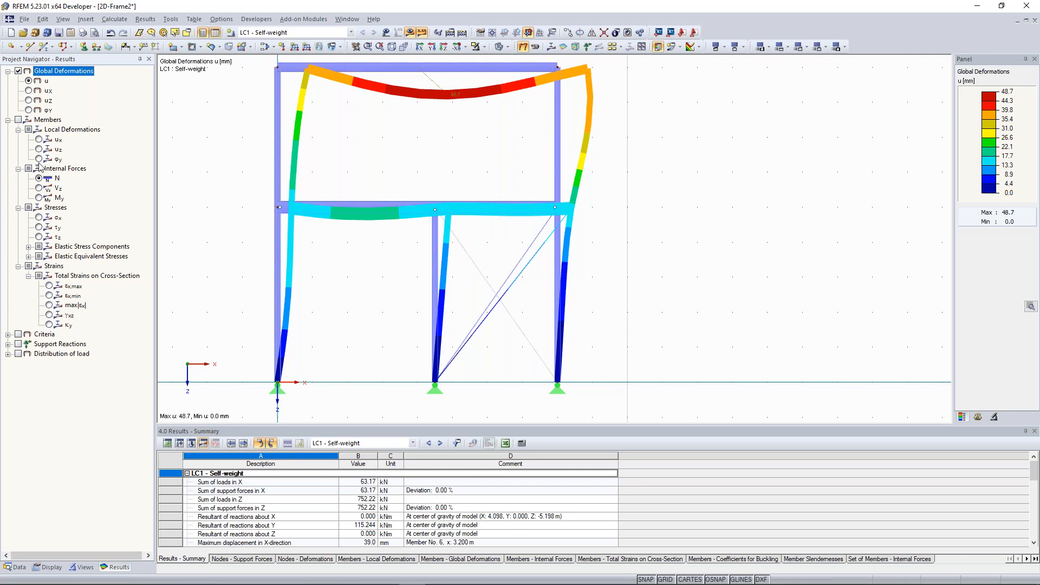
# Switch from the global deformations back to the axial forces N and compare the two tension diagonals.
pyautogui.click(18, 120)
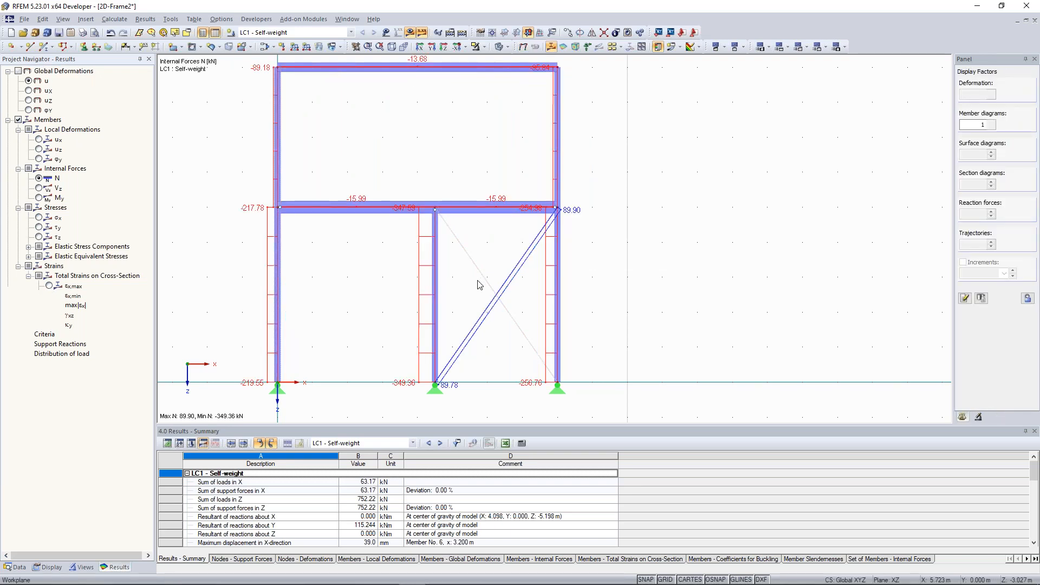
pyautogui.scroll(1, 462, 348)
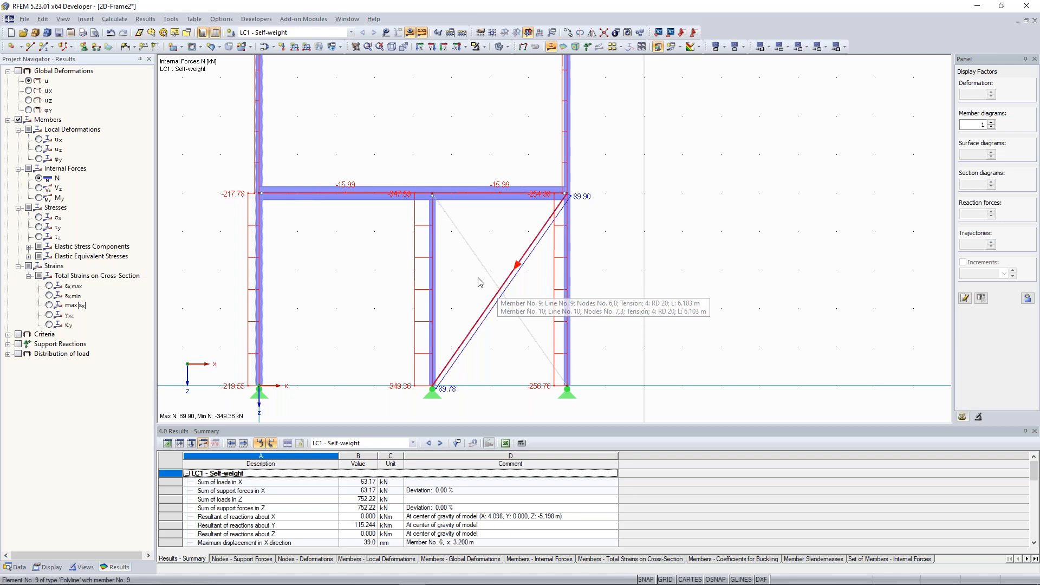
pyautogui.scroll(-1, 482, 281)
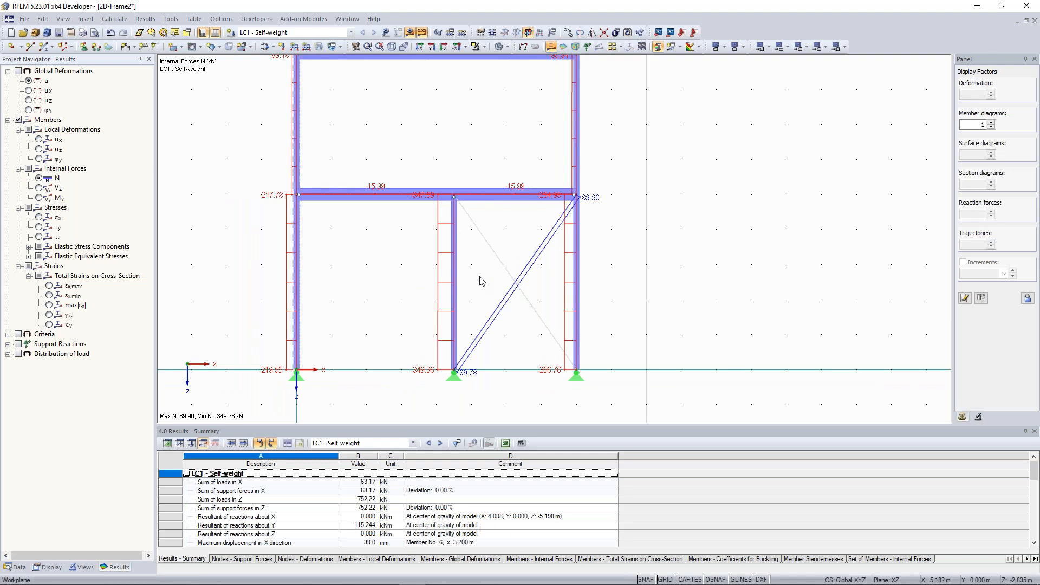
pyautogui.scroll(-1, 411, 165)
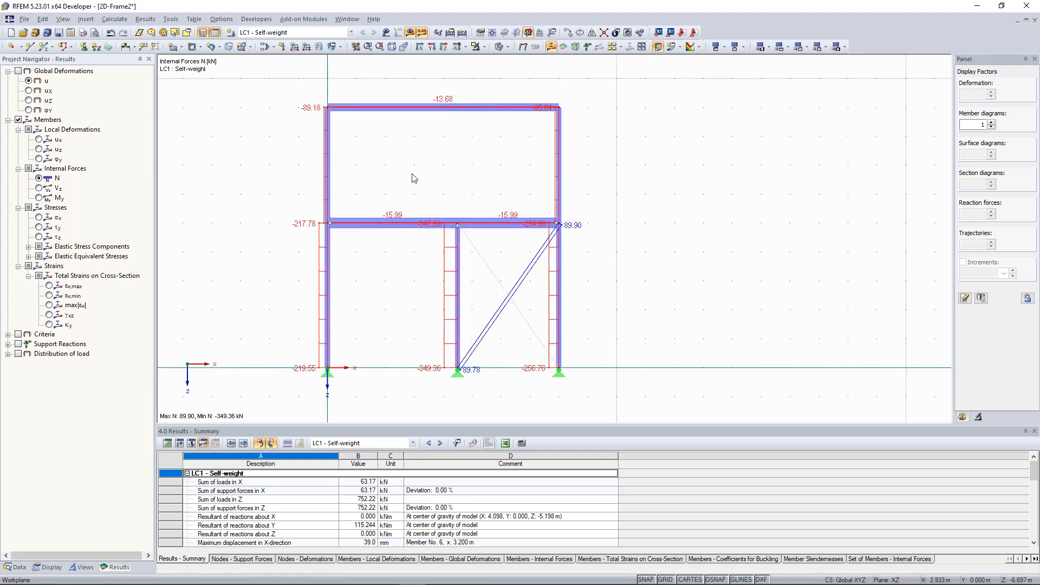
# Open the upper IPE 270 beam for editing, review the available member types and close it without changes.
pyautogui.moveTo(352, 155); pyautogui.dragTo(395, 190, button='middle')
pyautogui.scroll(2, 373, 168)
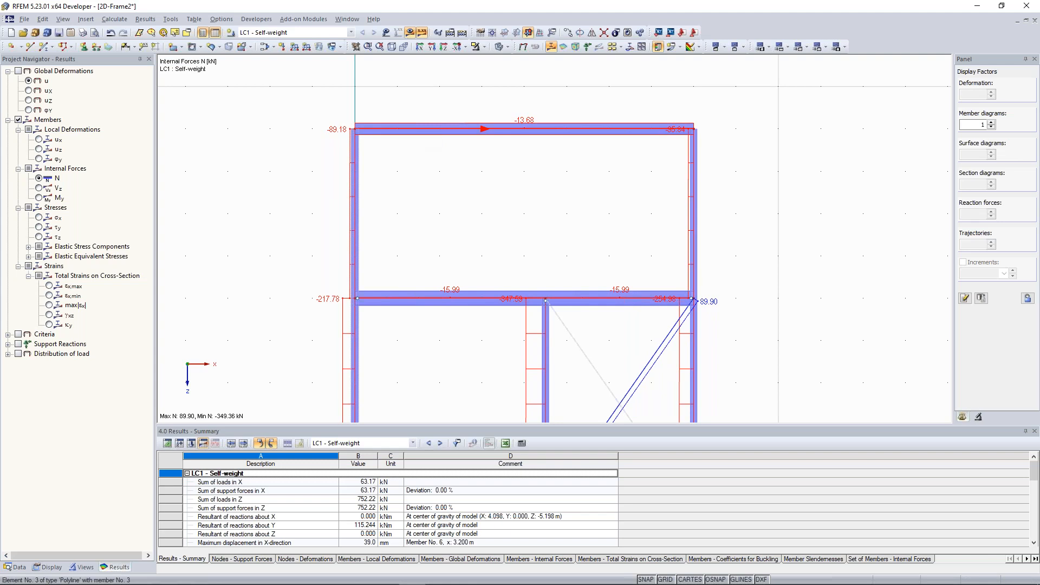
pyautogui.doubleClick(445, 130)
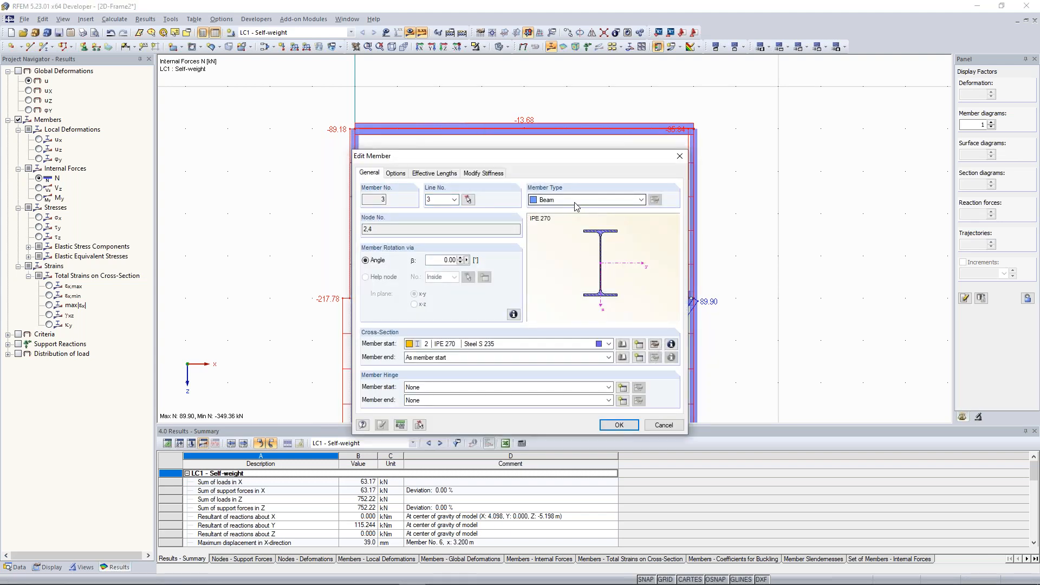
pyautogui.moveTo(580, 158); pyautogui.dragTo(210, 129)
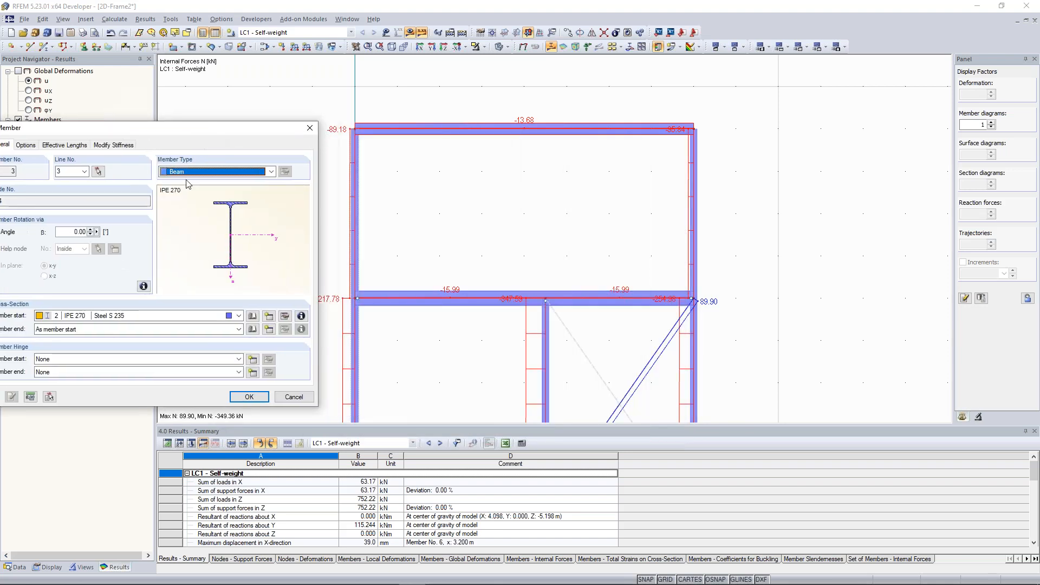
pyautogui.click(261, 171)
pyautogui.click(232, 185)
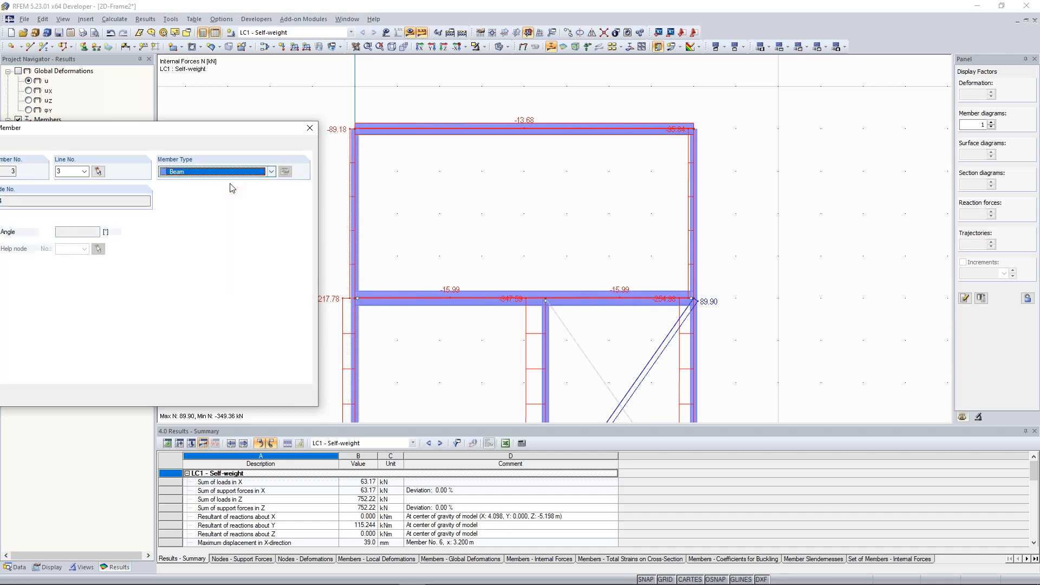
pyautogui.moveTo(218, 130); pyautogui.dragTo(224, 217)
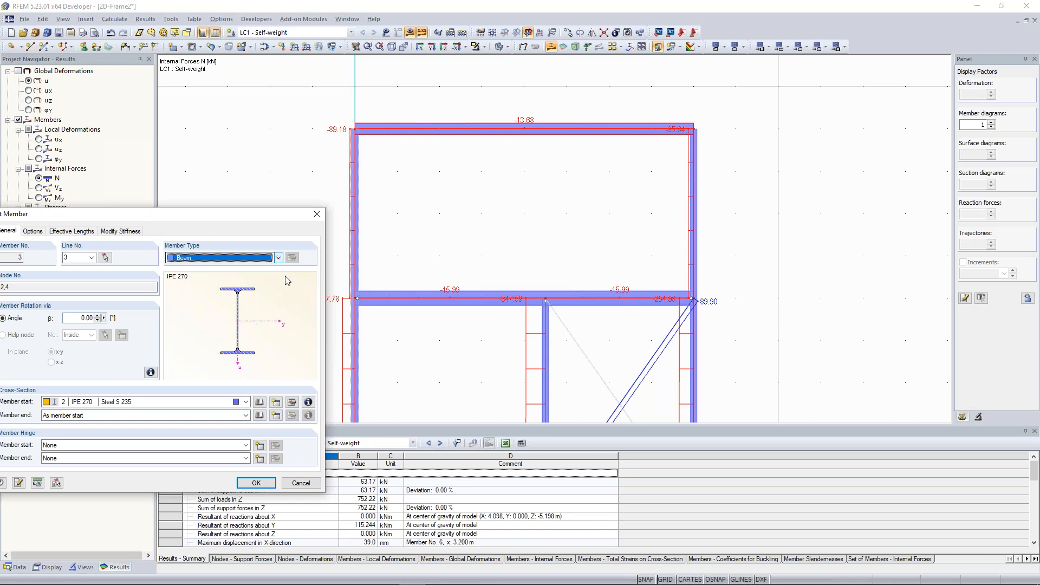
pyautogui.click(278, 258)
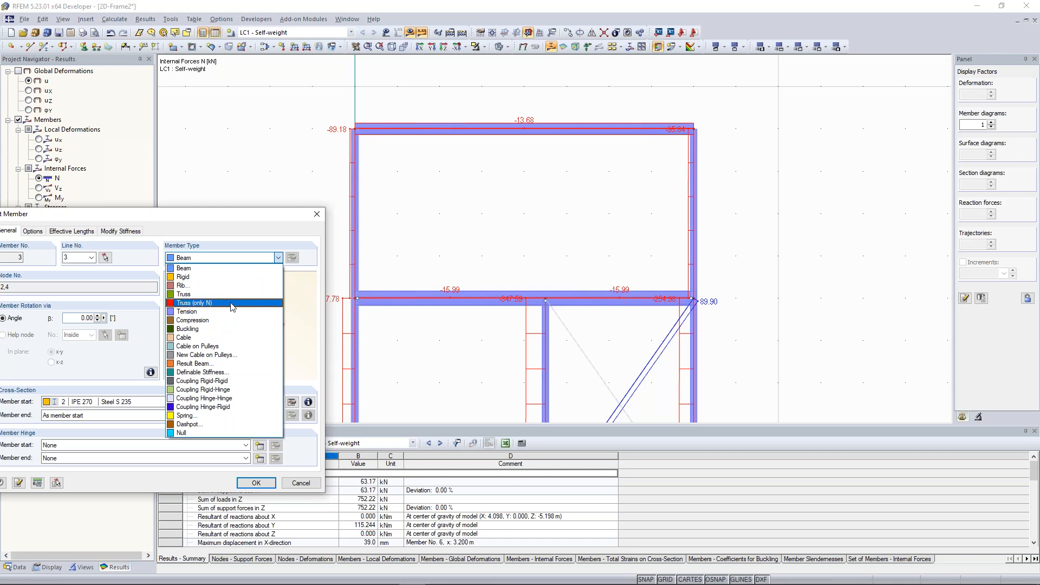
pyautogui.click(320, 221)
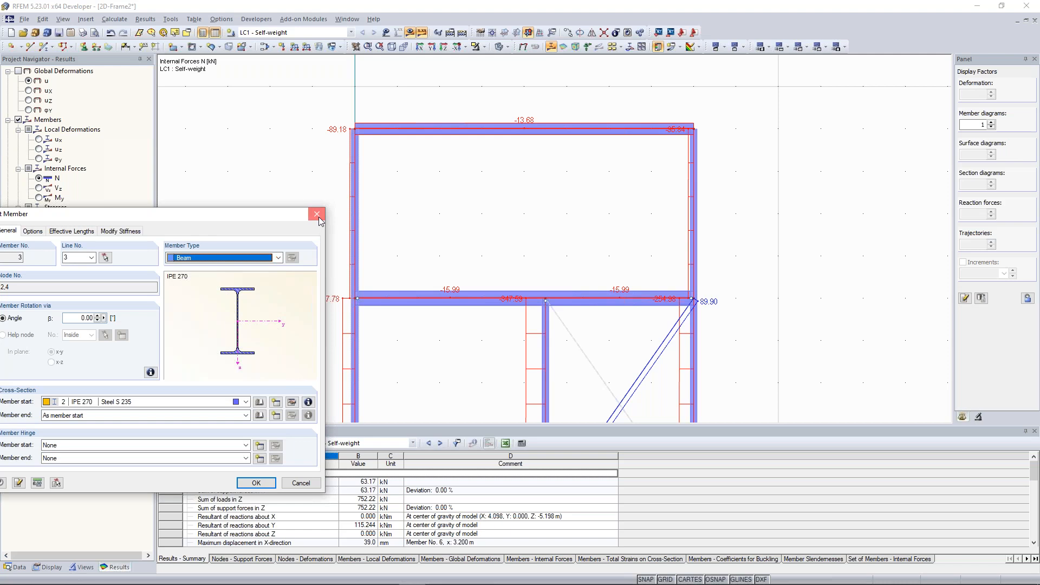
pyautogui.click(319, 216)
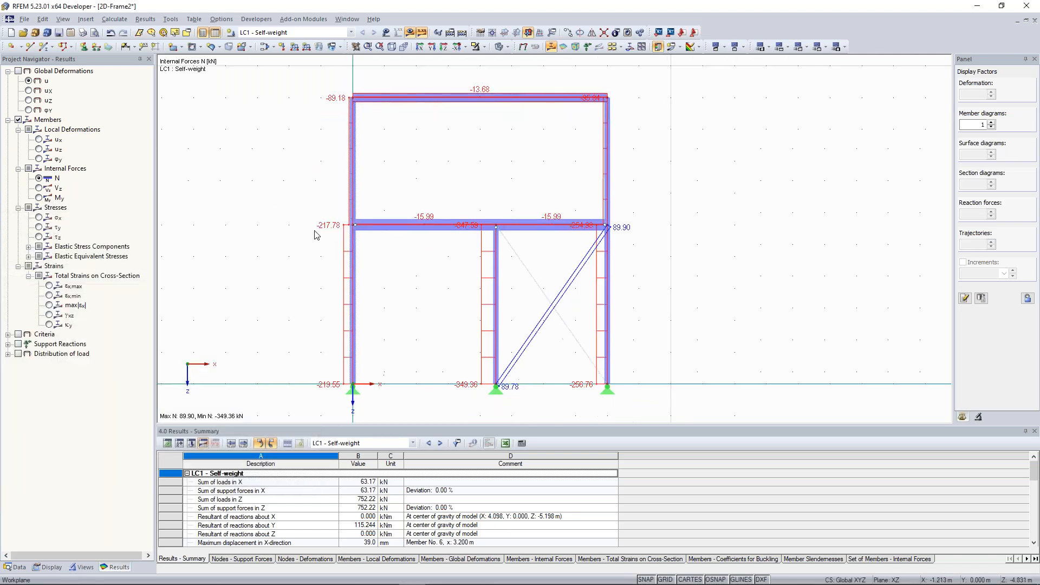
# Hide the calculation results and display the frame as a wireframe model.
pyautogui.scroll(2, 319, 238)
pyautogui.scroll(-2, 319, 239)
pyautogui.moveTo(307, 224); pyautogui.dragTo(312, 227, button='middle')
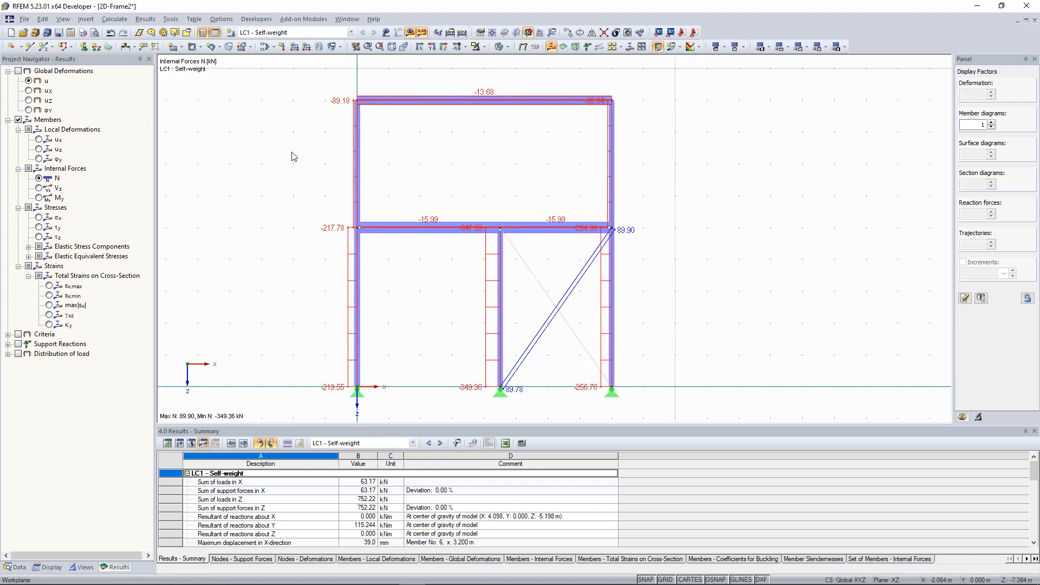
pyautogui.click(412, 35)
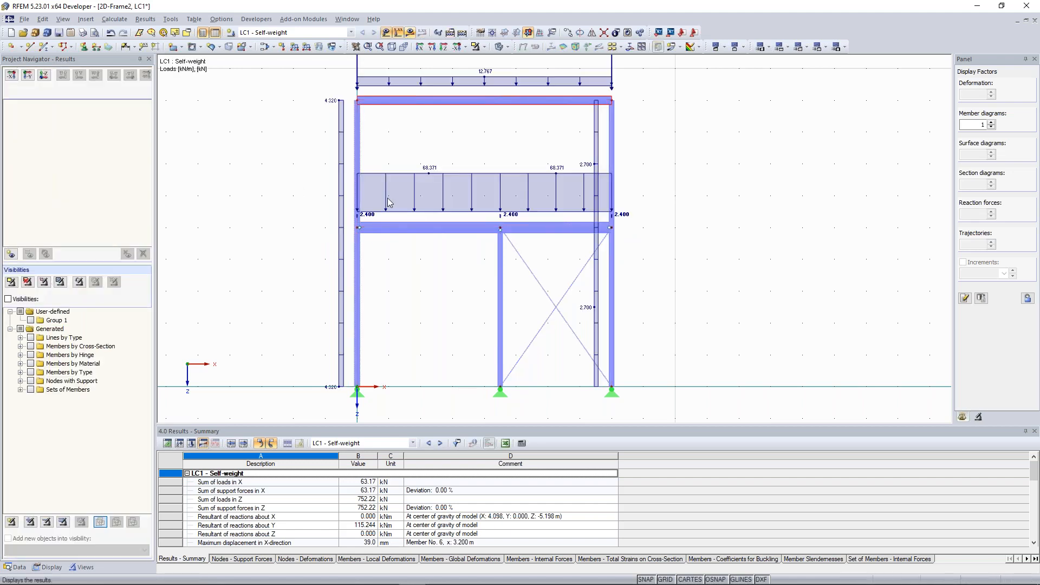
pyautogui.click(499, 48)
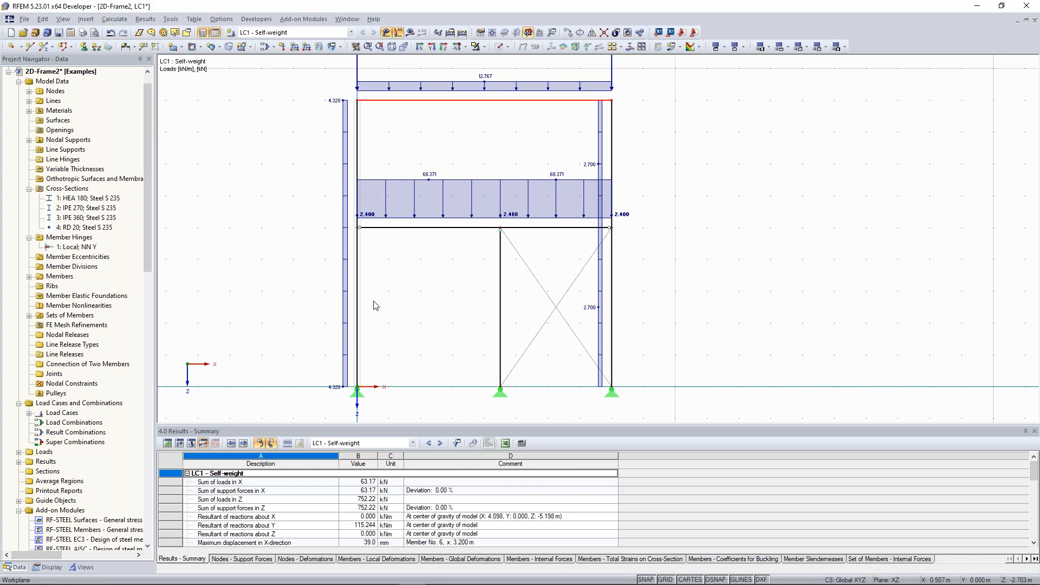
# Open the result diagrams for the set of members forming the left outer column and deselect global deformation u.
pyautogui.rightClick(361, 240)
pyautogui.click(328, 185)
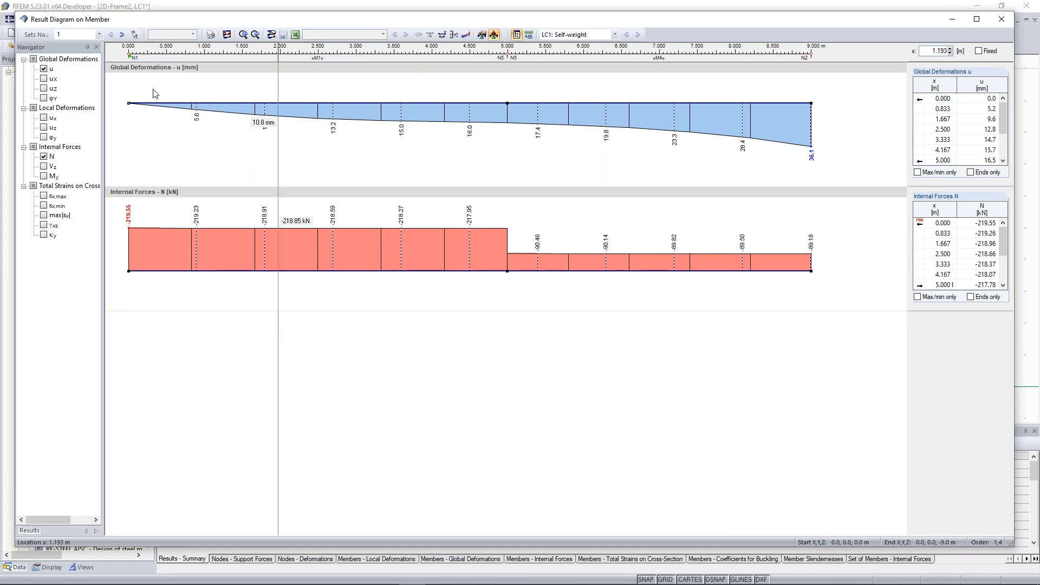
pyautogui.click(45, 69)
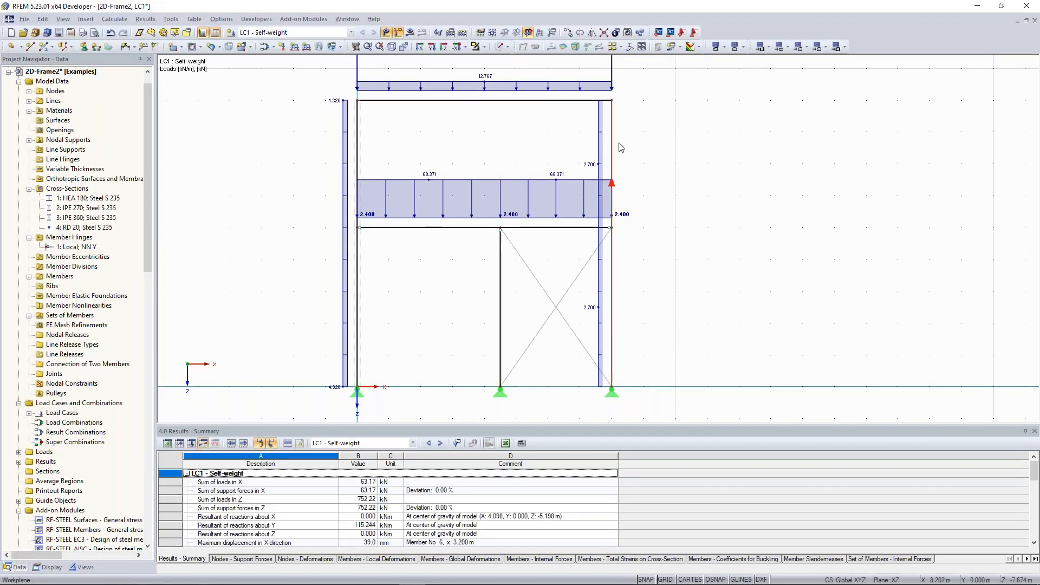
# View the result diagrams of the upper member of the right outer column and redisplay the axial force results on the frame.
pyautogui.rightClick(612, 138)
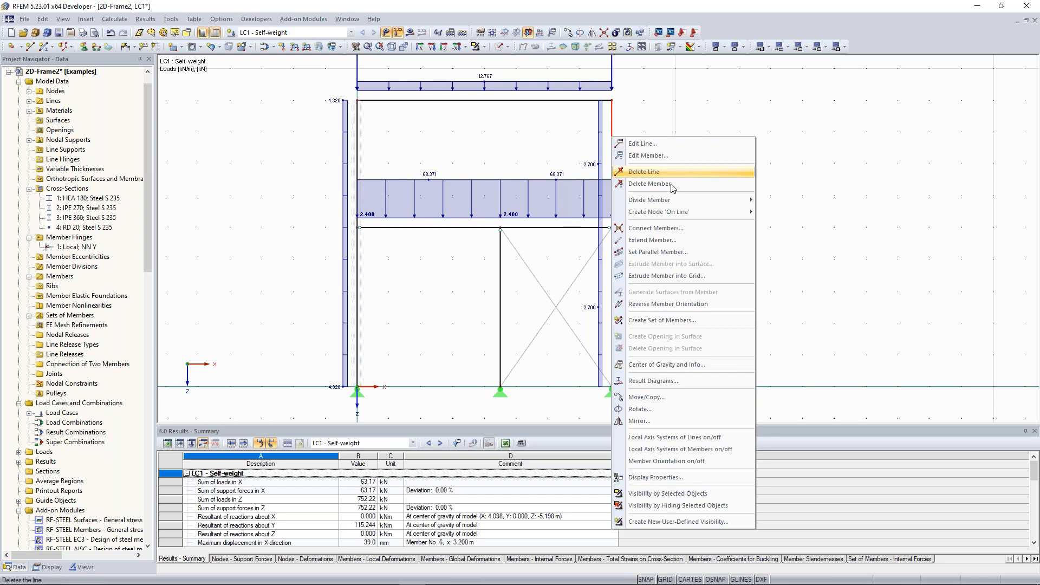
pyautogui.click(675, 381)
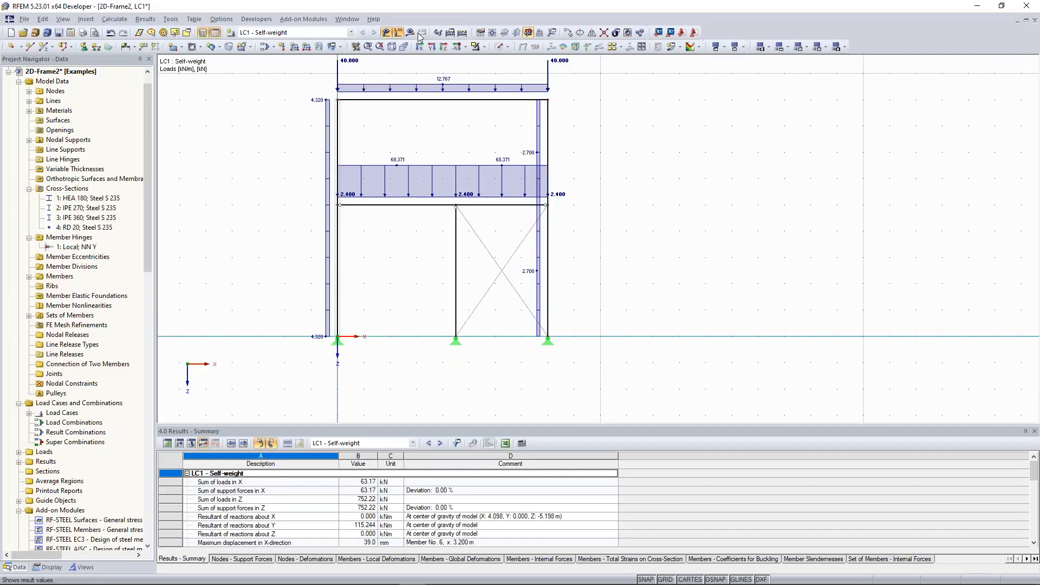
pyautogui.click(420, 34)
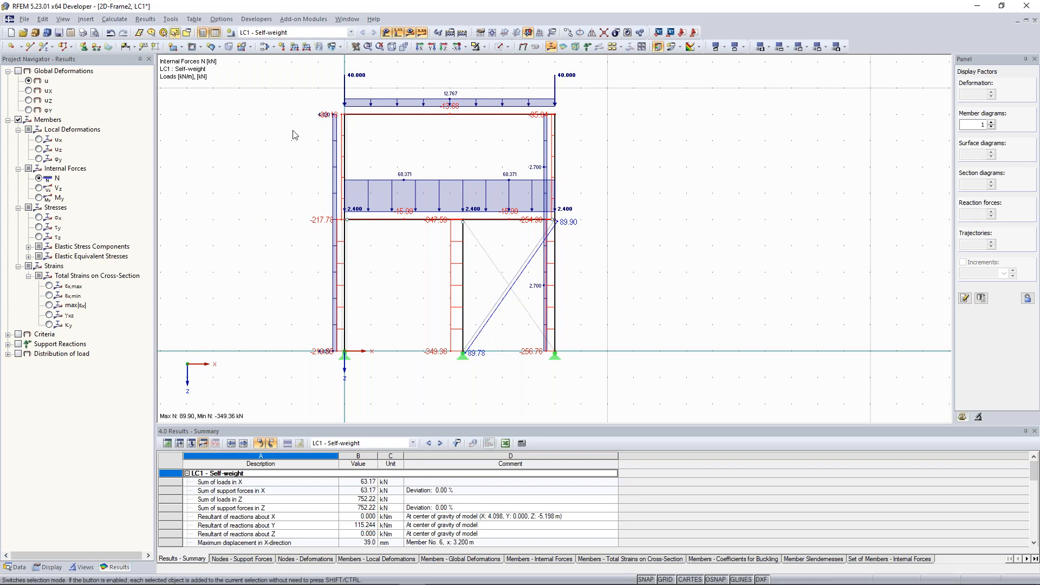
# Hide the axial force results on the frame and display its members as a solid model.
pyautogui.click(399, 33)
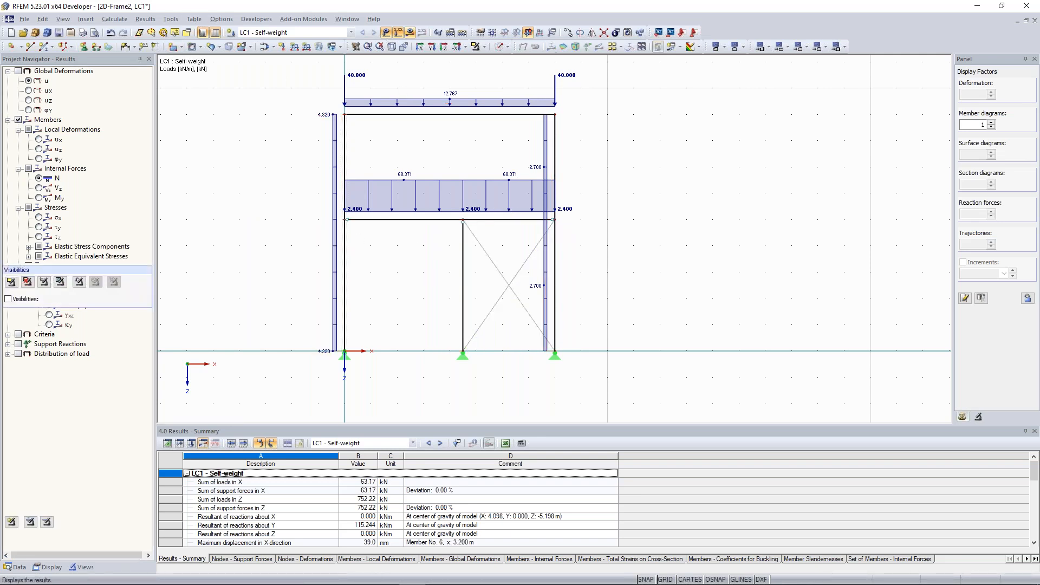
pyautogui.click(410, 32)
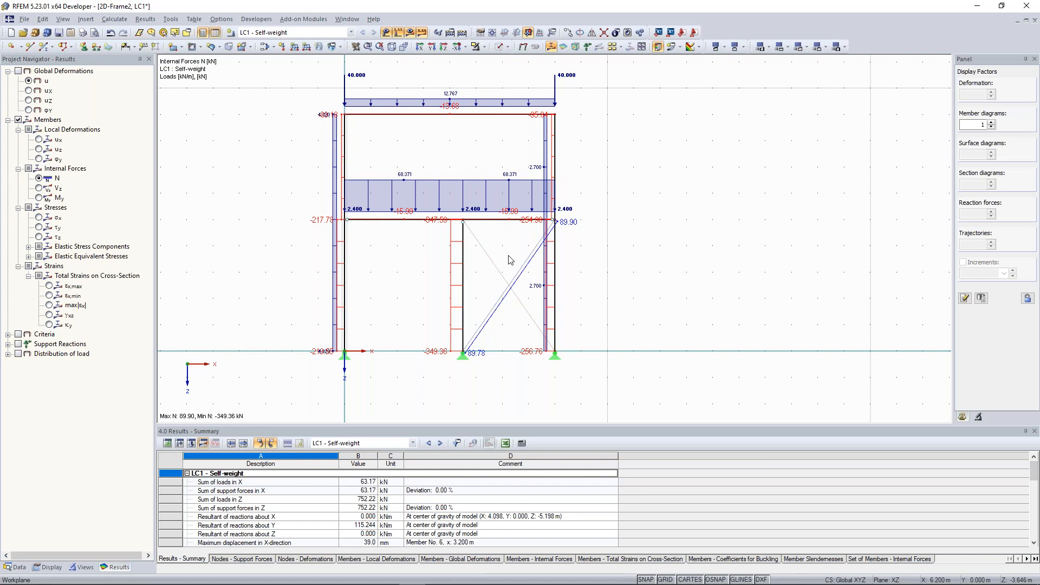
pyautogui.scroll(1, 509, 260)
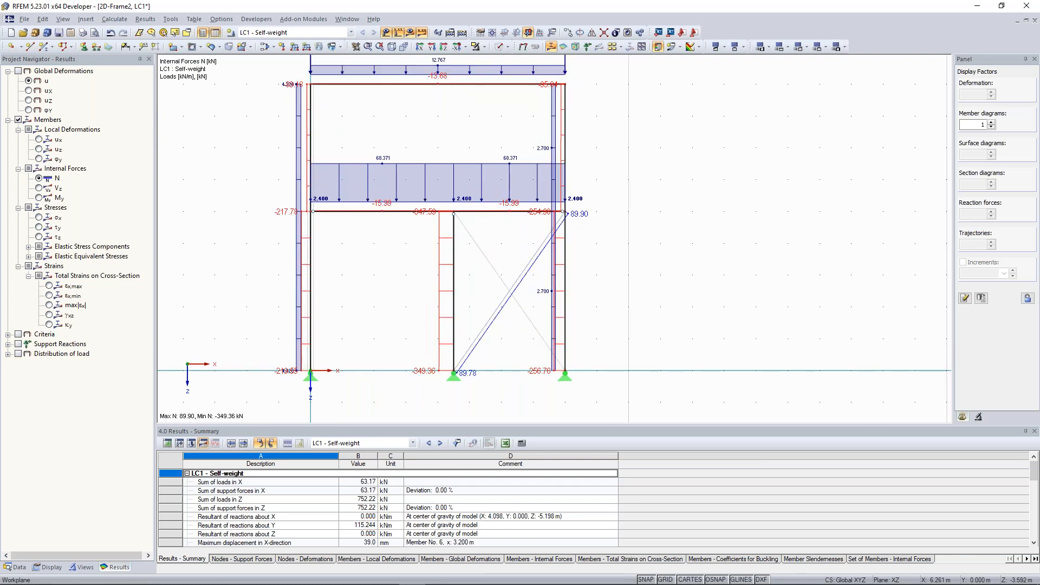
pyautogui.moveTo(510, 256); pyautogui.dragTo(511, 255, button='middle')
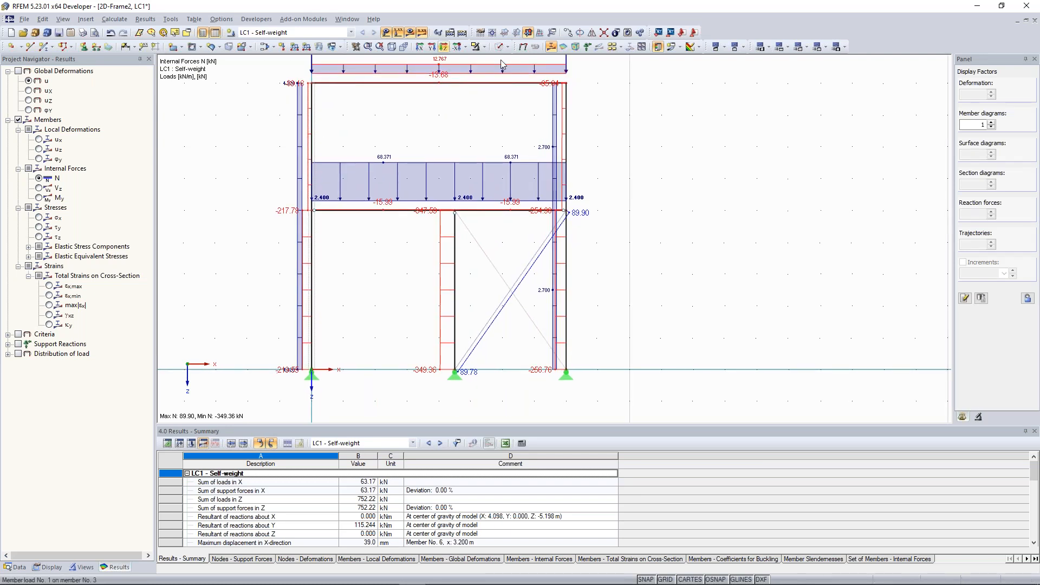
pyautogui.click(386, 34)
pyautogui.click(411, 34)
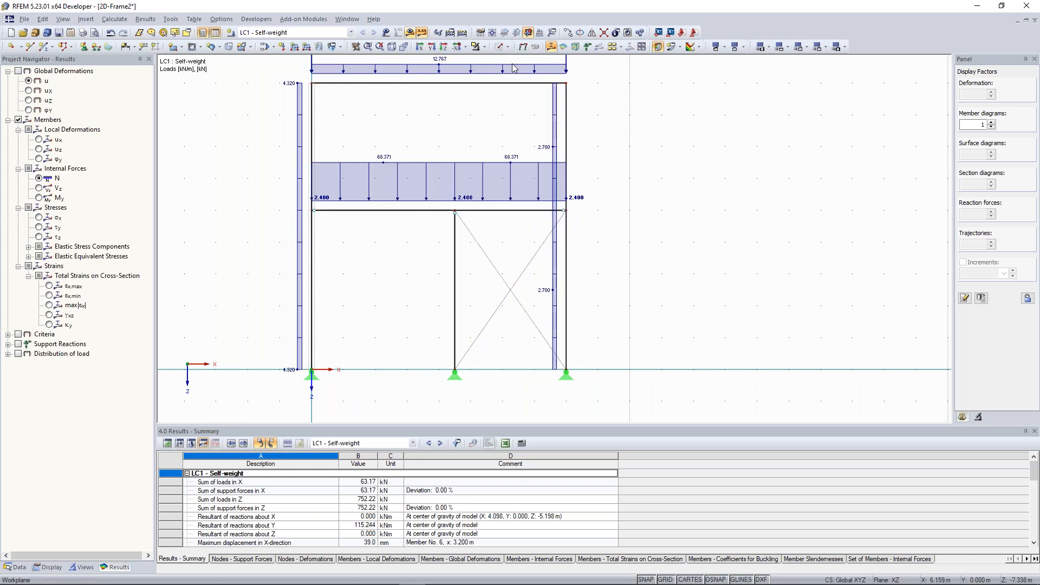
pyautogui.click(499, 48)
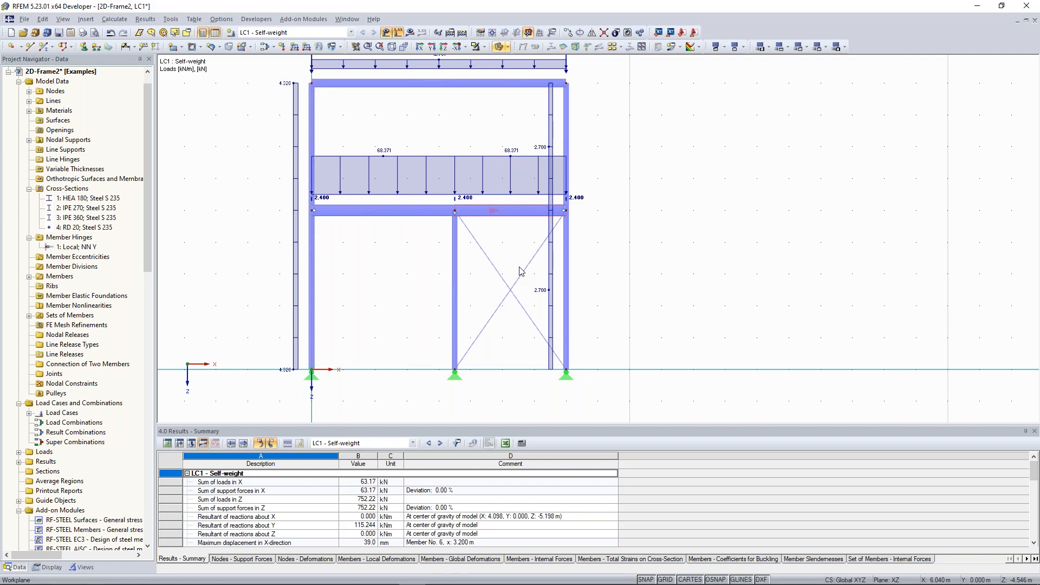
# Open the two RD 20 diagonal braces for editing, review the available member types and close them without changes.
pyautogui.doubleClick(518, 275)
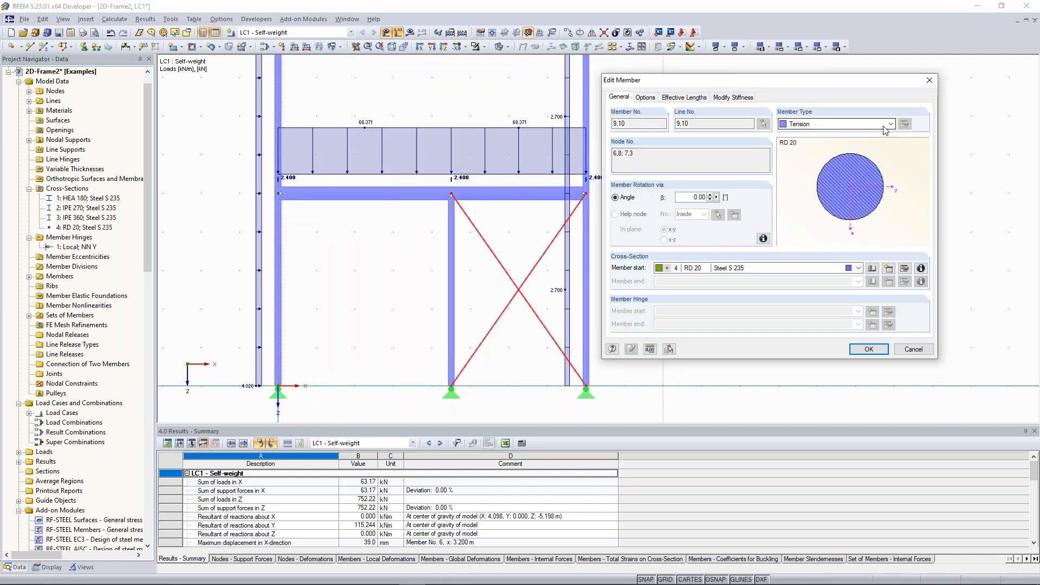
pyautogui.click(888, 124)
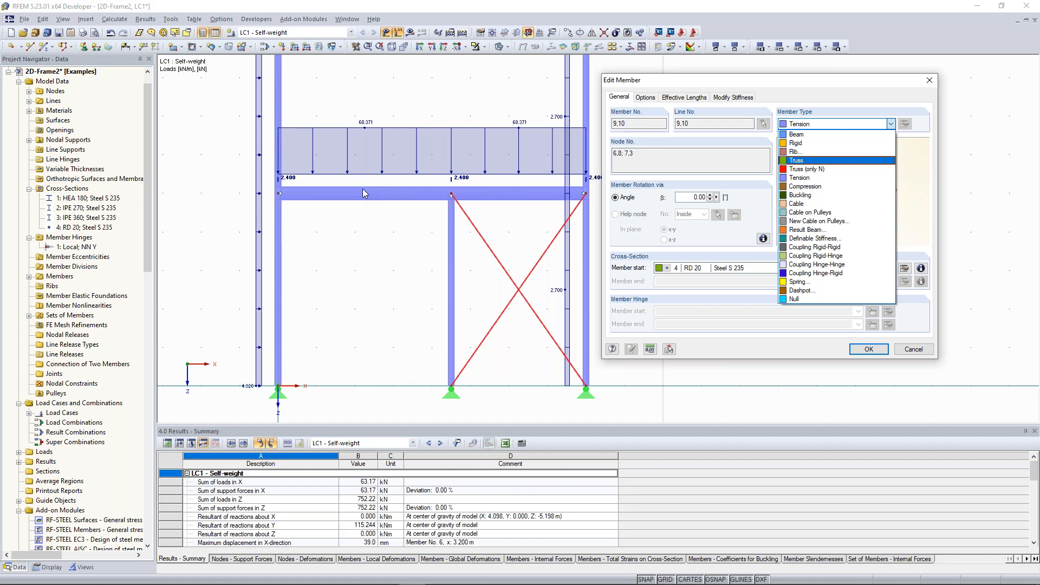
pyautogui.click(928, 80)
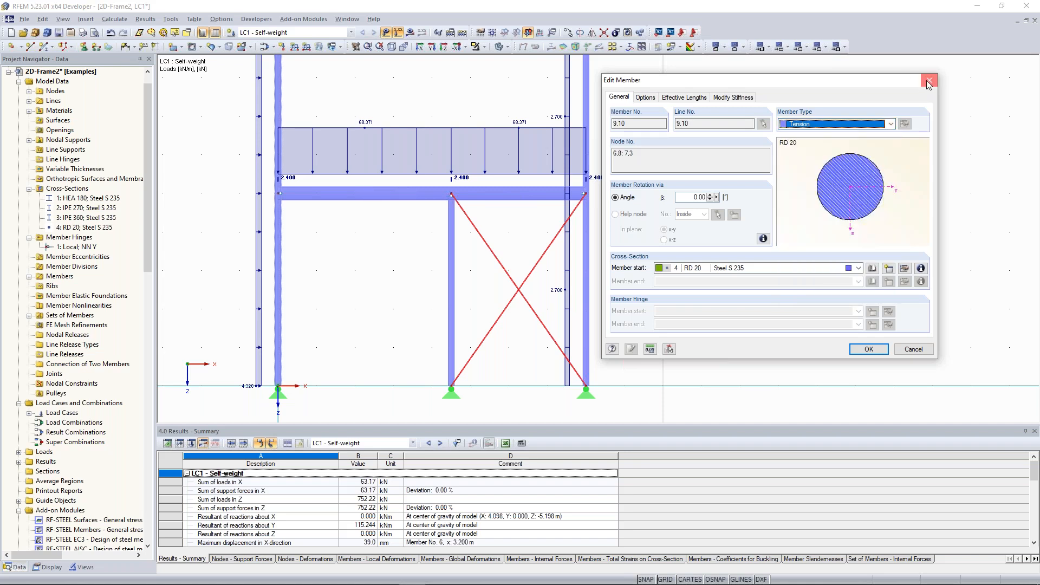
pyautogui.click(928, 80)
# Assign member hinge 1 to the end of the IPE 360 beam left of the middle column and display the LC1 bending moments My.
pyautogui.scroll(-3, 785, 165)
pyautogui.moveTo(799, 163); pyautogui.dragTo(672, 174, button='middle')
pyautogui.scroll(5, 672, 175)
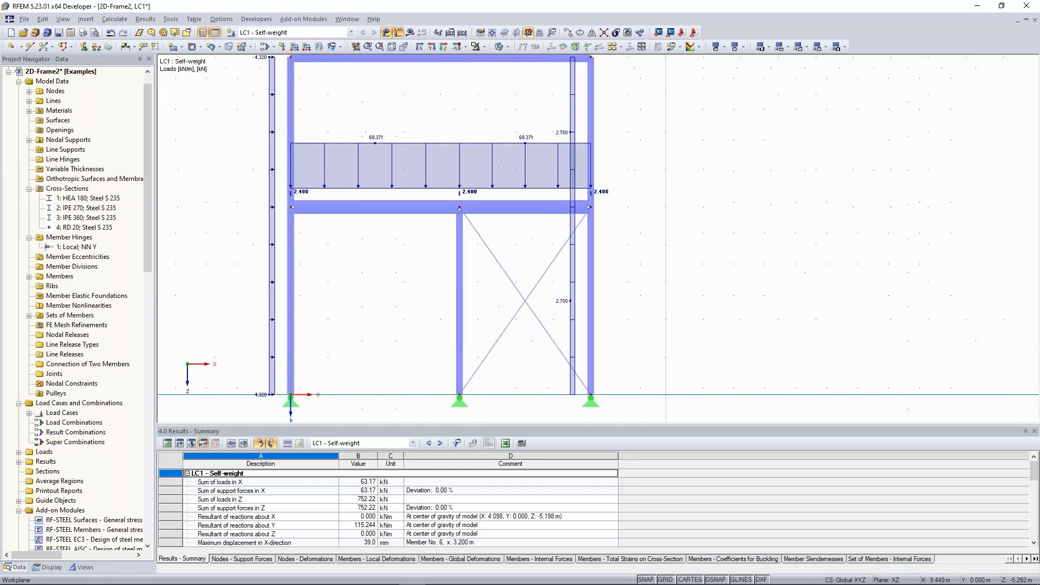
pyautogui.scroll(1, 530, 199)
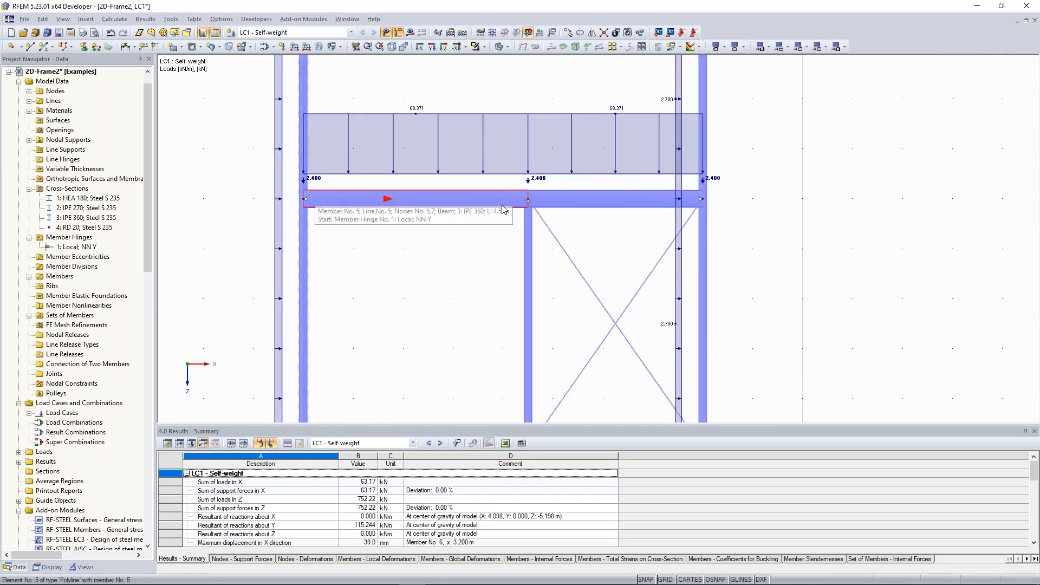
pyautogui.scroll(1, 476, 228)
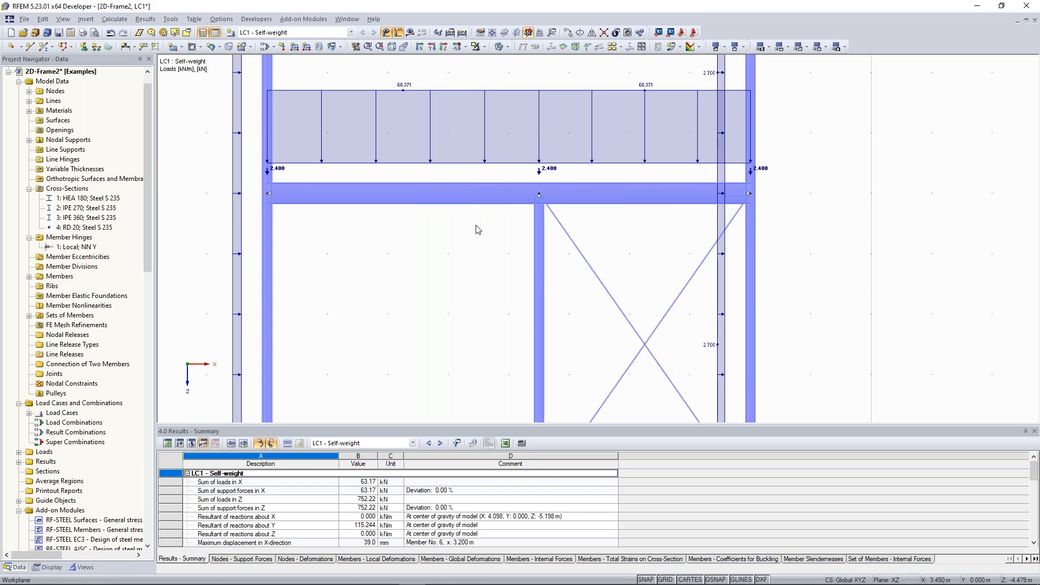
pyautogui.doubleClick(453, 208)
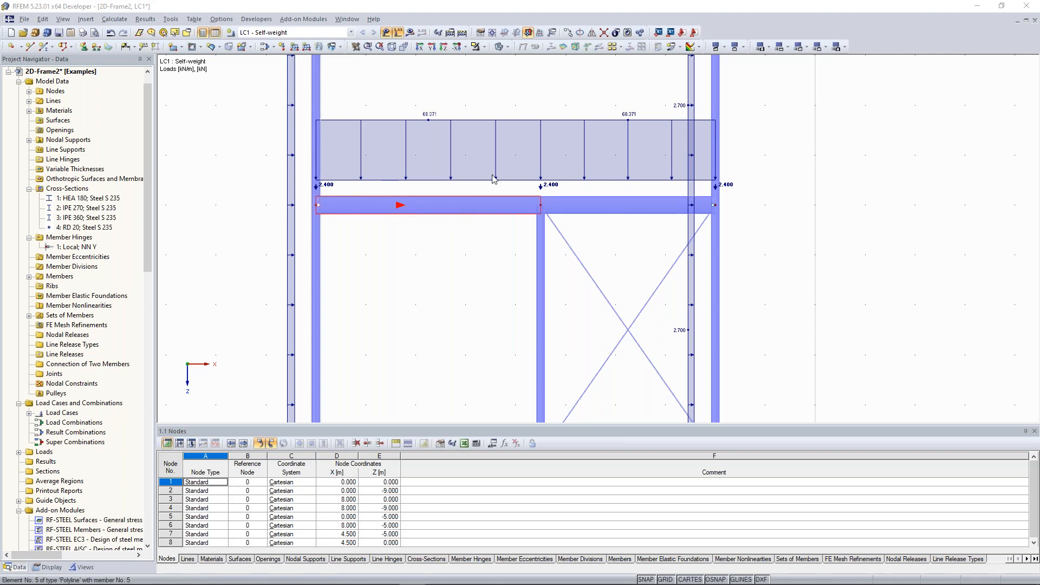
pyautogui.click(750, 336)
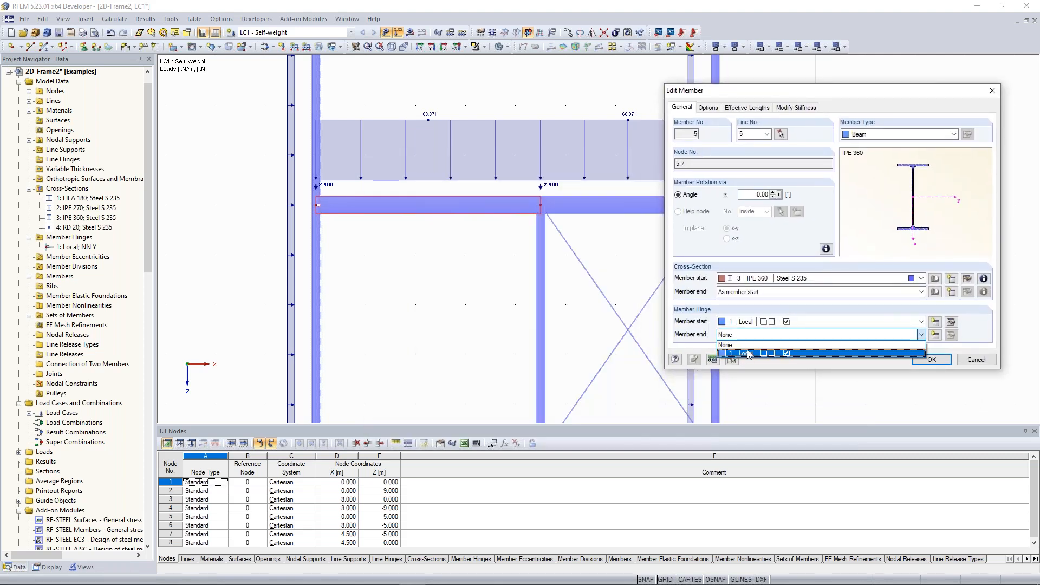
pyautogui.click(752, 353)
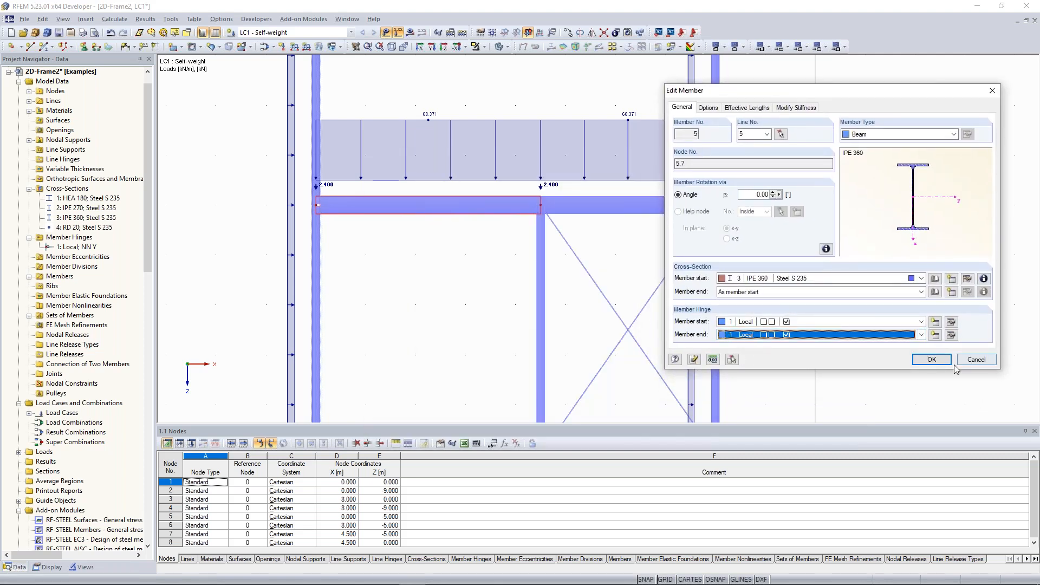
pyautogui.click(932, 360)
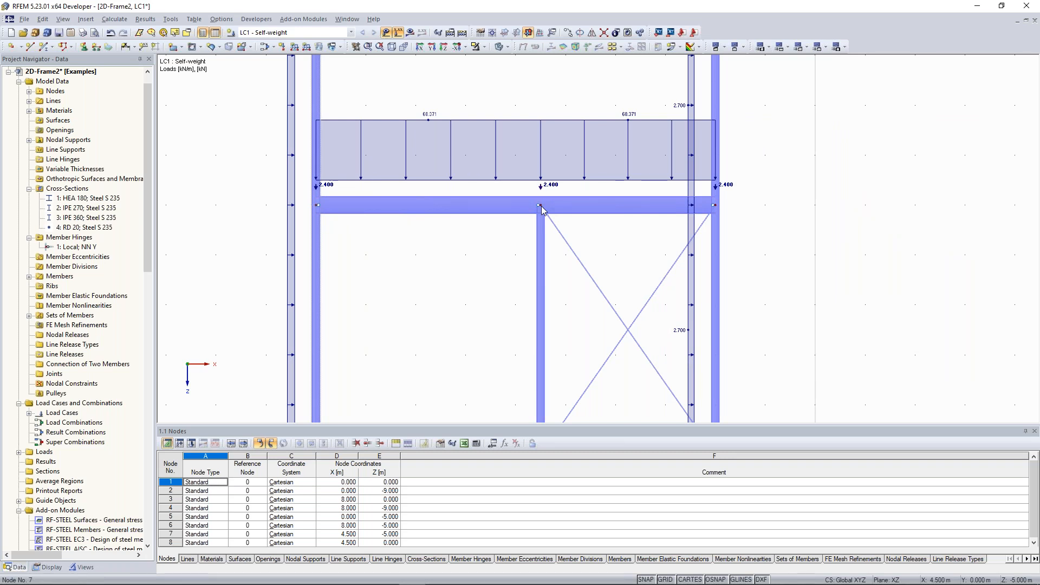
pyautogui.click(410, 33)
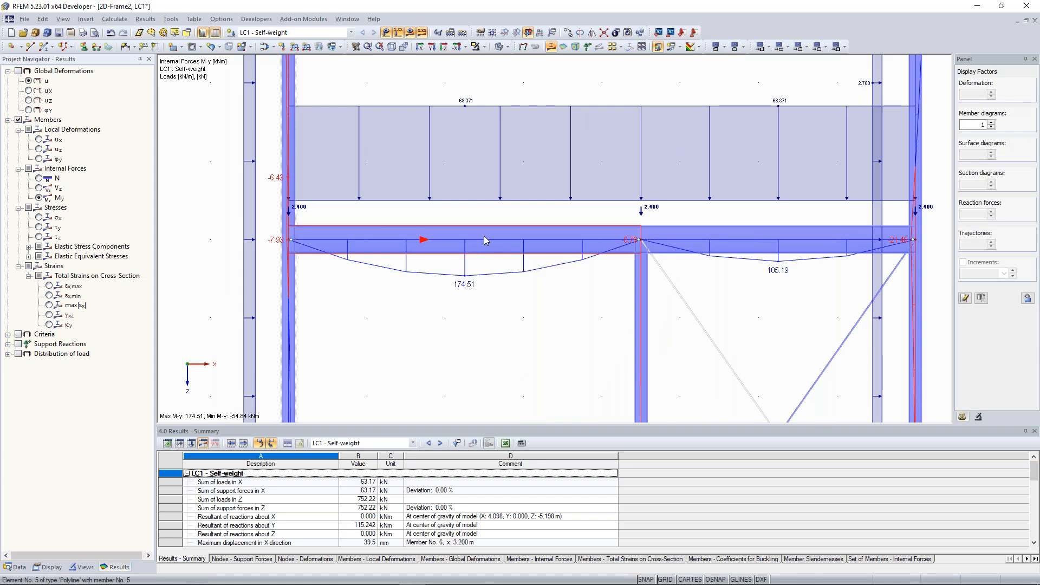
# Change the member type of the IPE 360 beam left of the middle column to Truss and recalculate load case LC1.
pyautogui.doubleClick(484, 236)
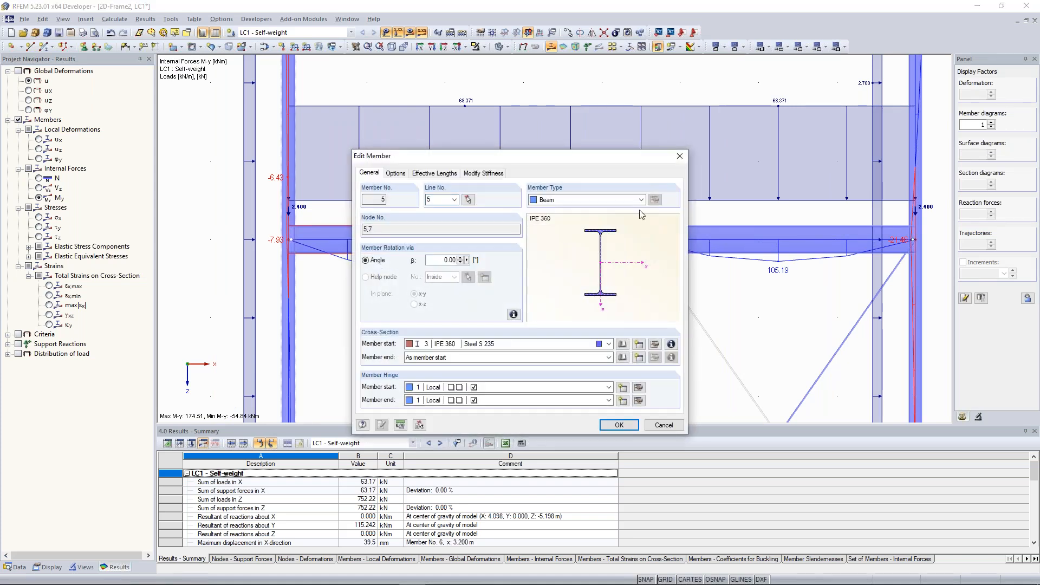
pyautogui.click(641, 200)
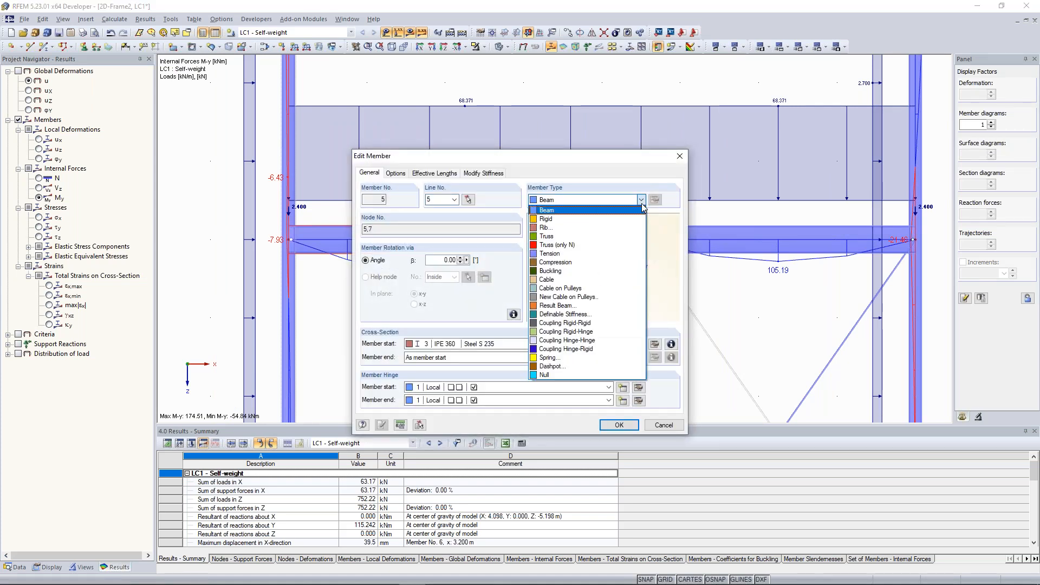
pyautogui.click(628, 236)
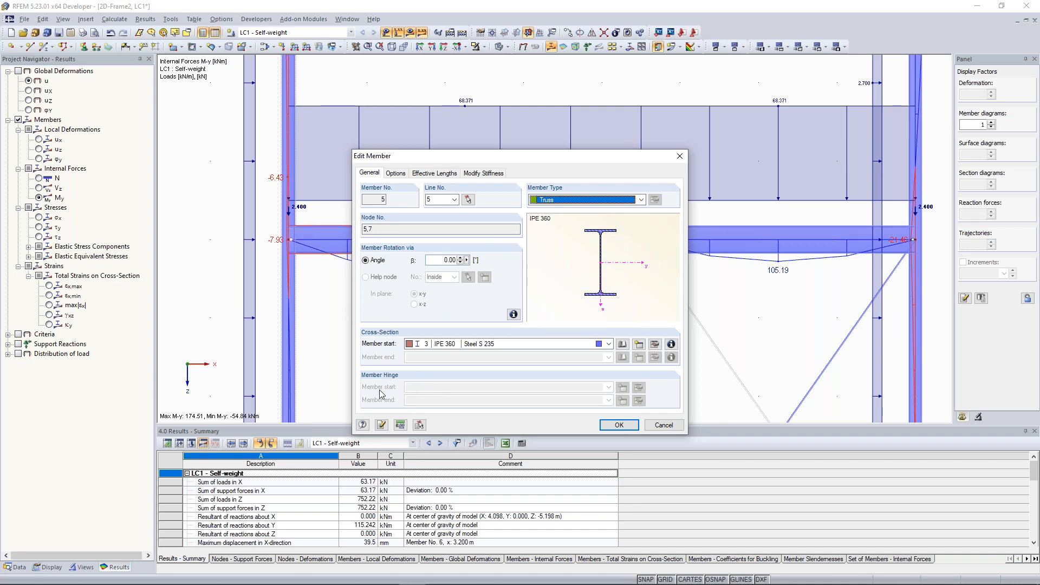
pyautogui.click(616, 427)
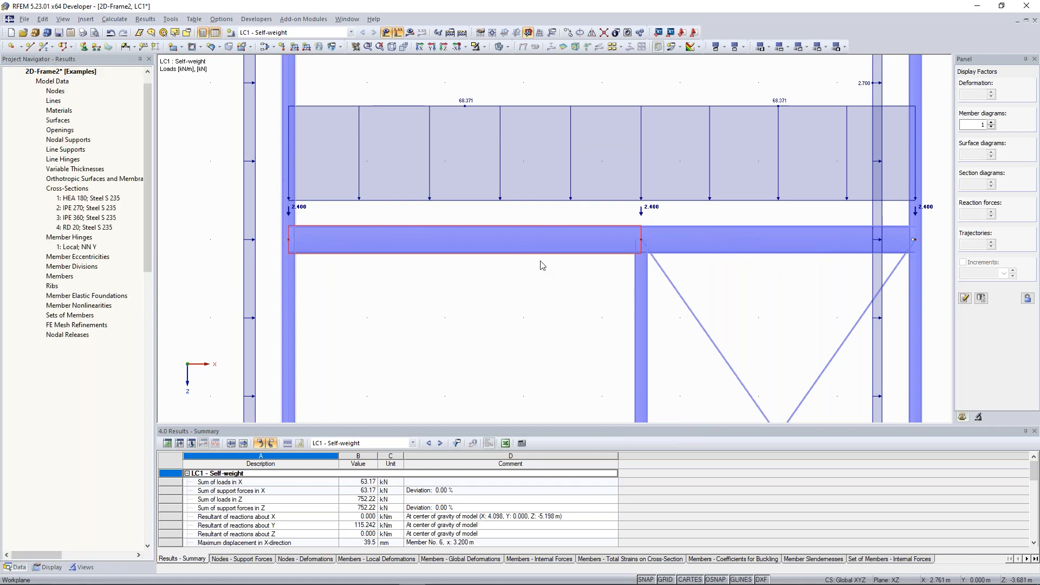
pyautogui.click(411, 32)
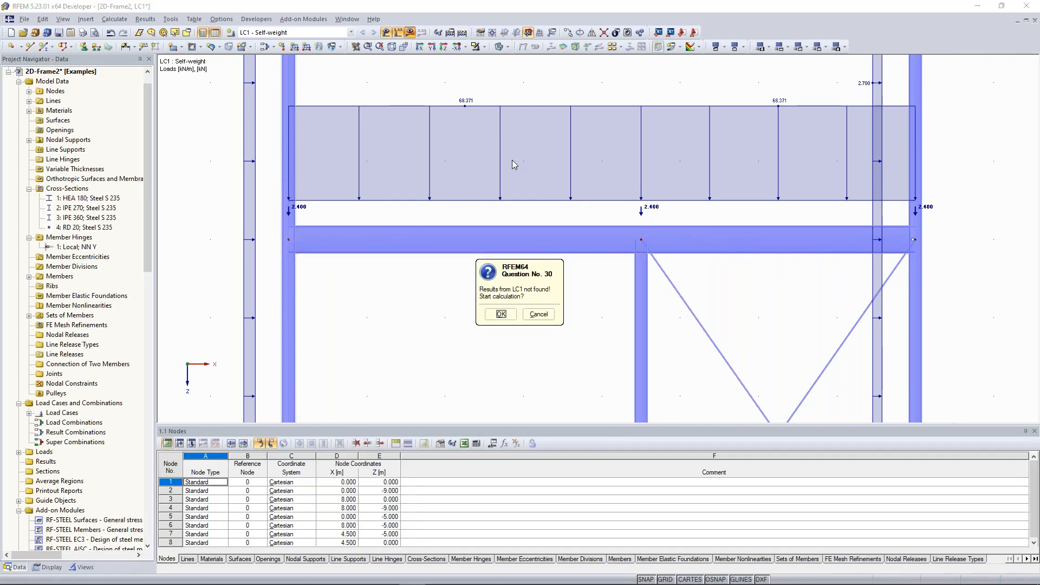
pyautogui.click(501, 314)
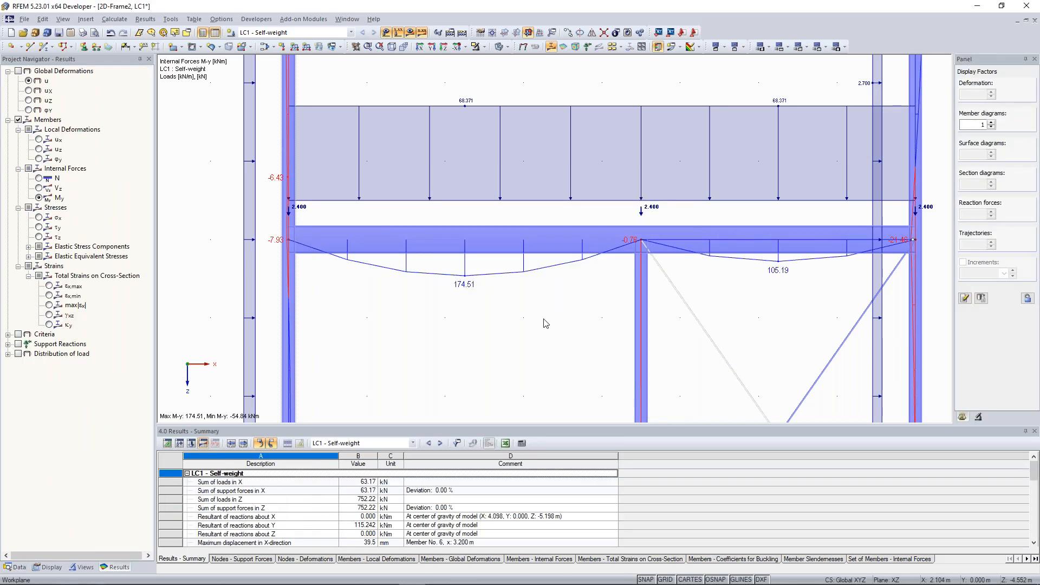
# Reopen the two diagonal braces, look through their member type options and leave the Tension type as it is.
pyautogui.scroll(-2, 561, 318)
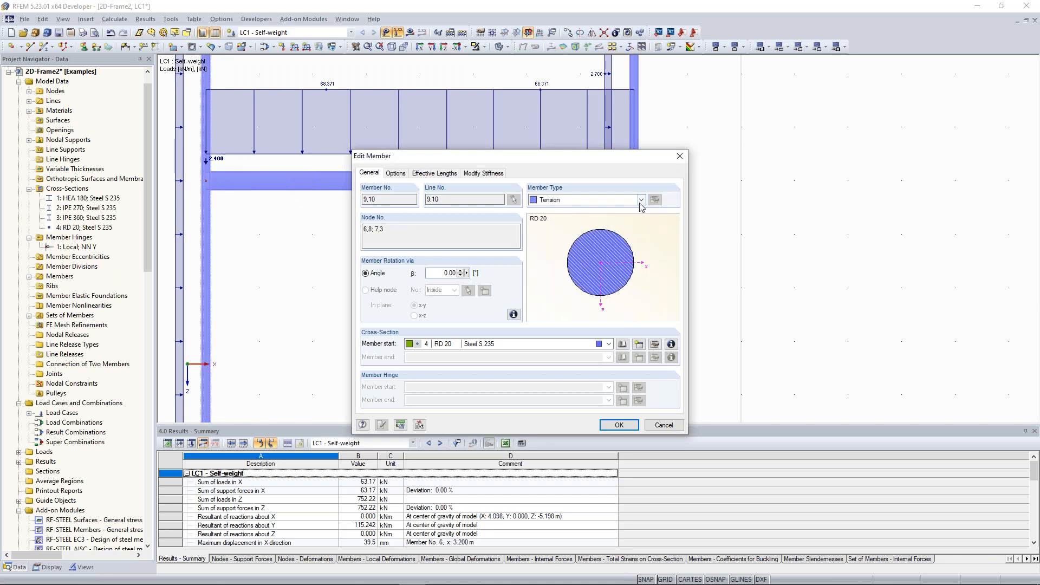
pyautogui.click(641, 199)
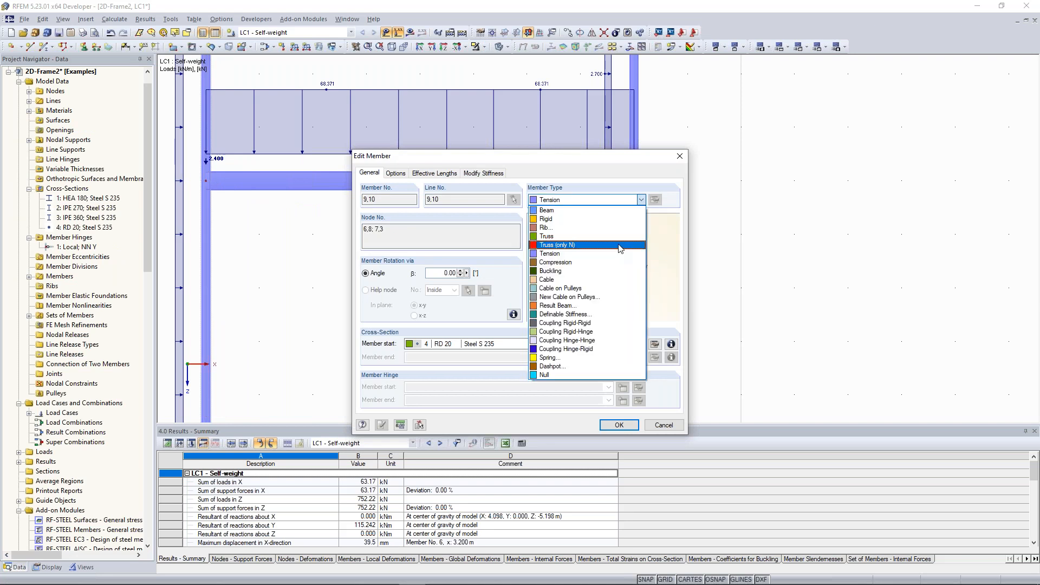
pyautogui.click(681, 153)
pyautogui.click(681, 156)
# Redisplay the LC1 bending moments My and examine them on the lower beams and braced bay.
pyautogui.moveTo(221, 284); pyautogui.dragTo(481, 264, button='middle')
pyautogui.scroll(-2, 426, 248)
pyautogui.click(480, 264)
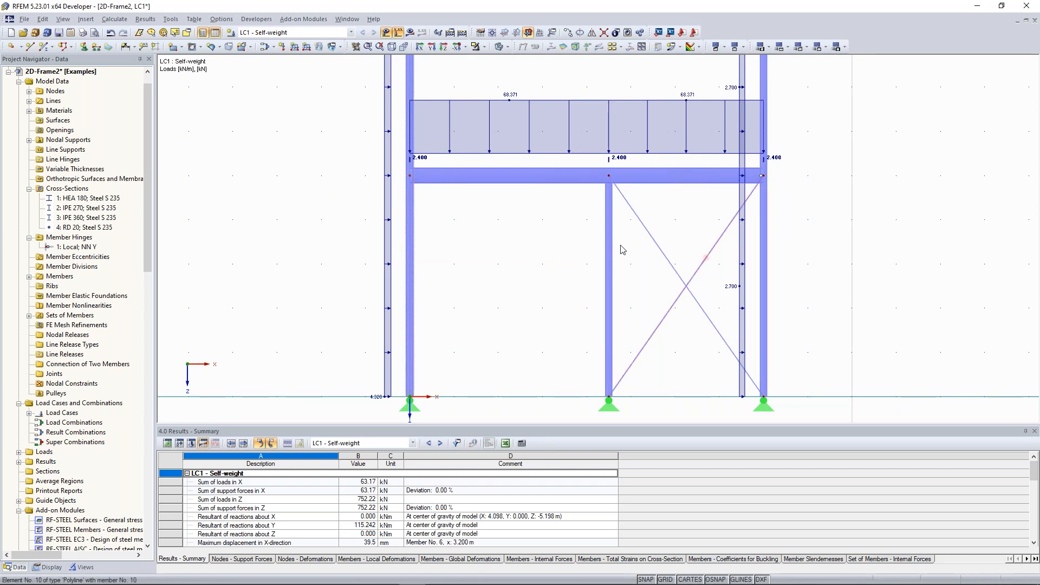
pyautogui.moveTo(621, 246); pyautogui.dragTo(471, 227, button='middle')
pyautogui.click(410, 33)
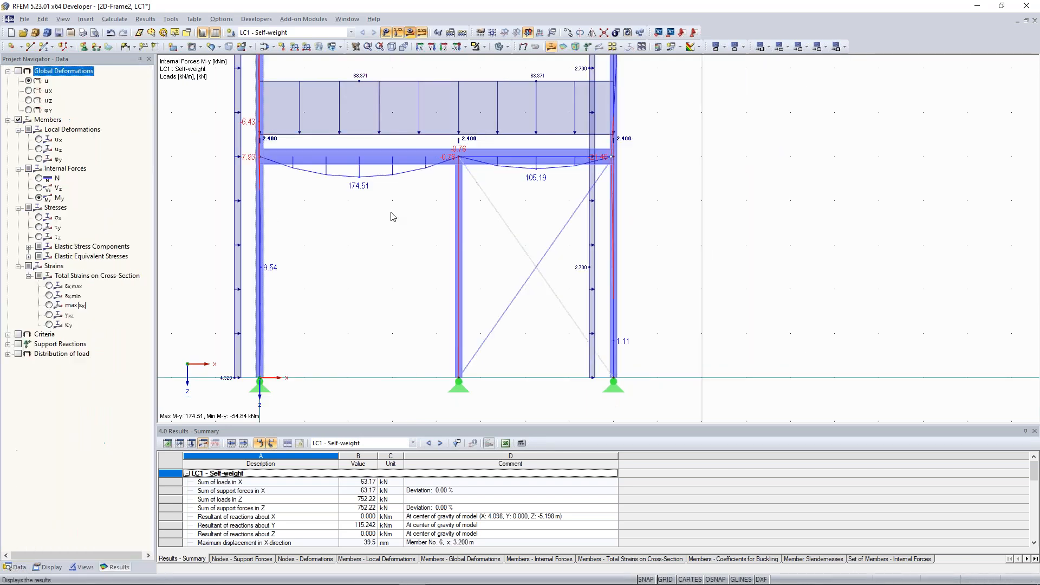
pyautogui.scroll(4, 384, 201)
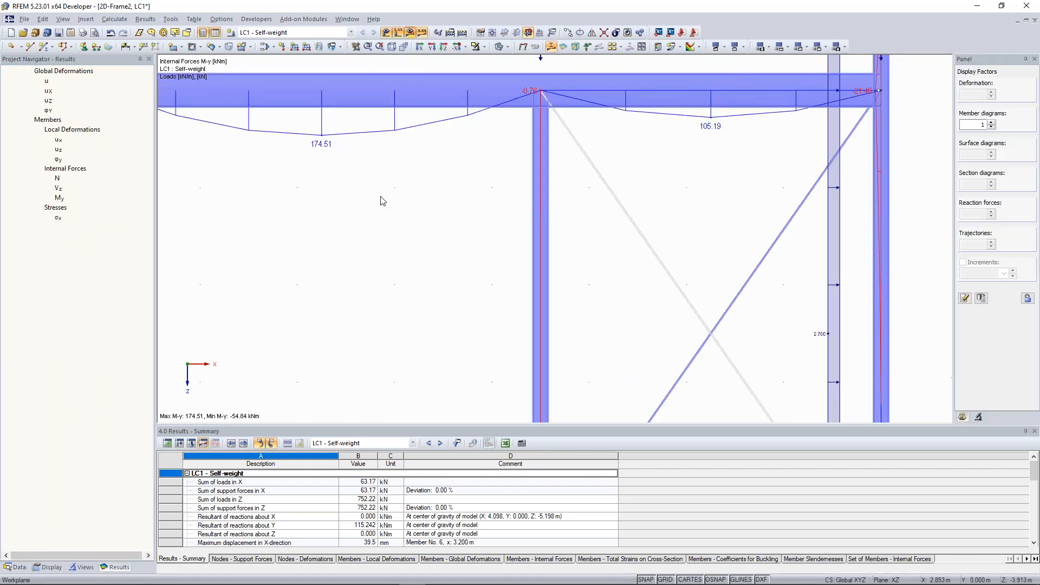
pyautogui.scroll(-4, 347, 228)
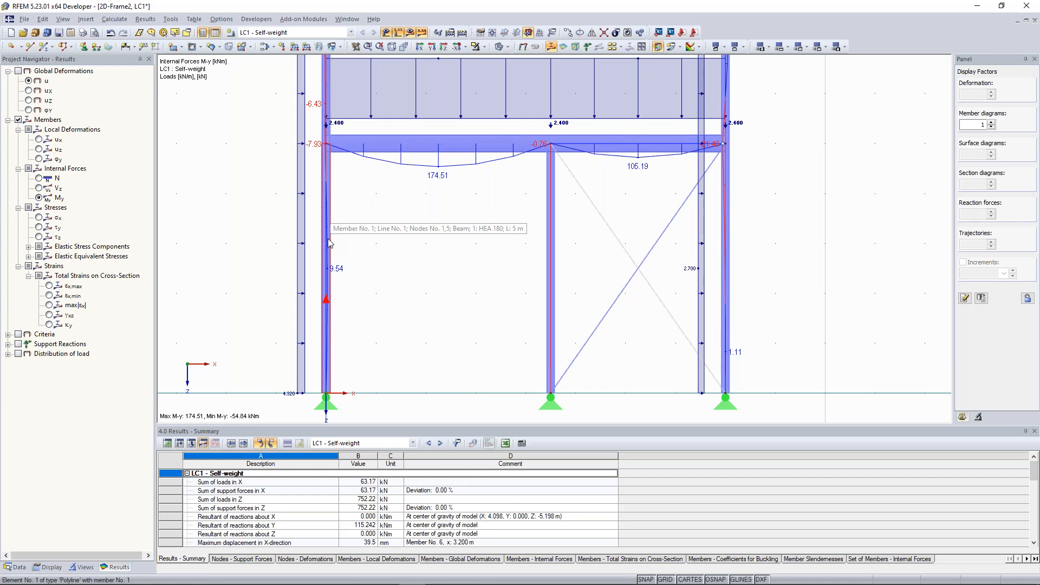
# Change the member type of the lower HEA 180 member of the left outer column to Truss (only N).
pyautogui.moveTo(328, 225); pyautogui.dragTo(397, 184, button='middle')
pyautogui.scroll(1, 396, 184)
pyautogui.doubleClick(396, 185)
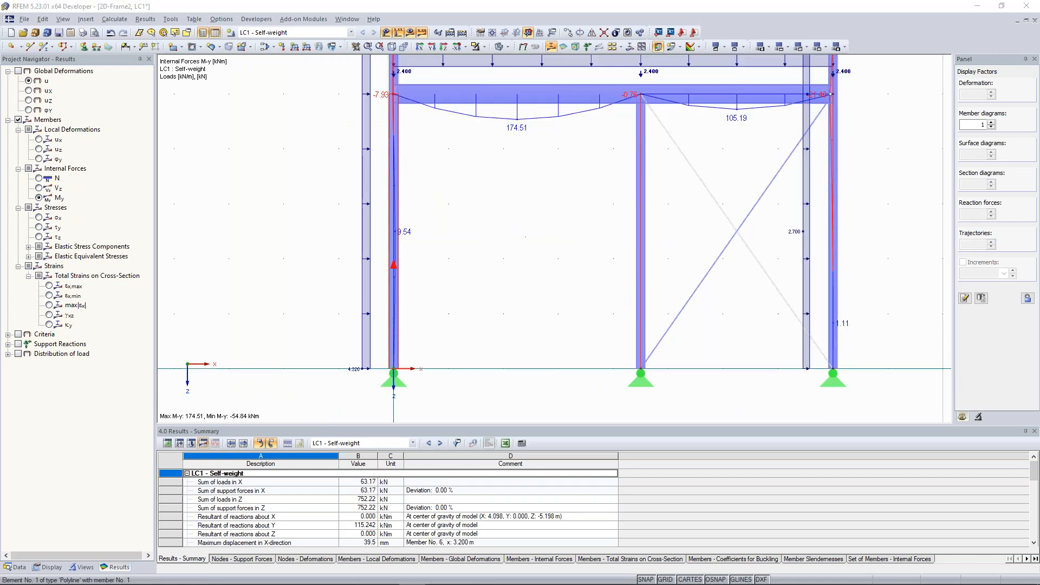
pyautogui.click(634, 204)
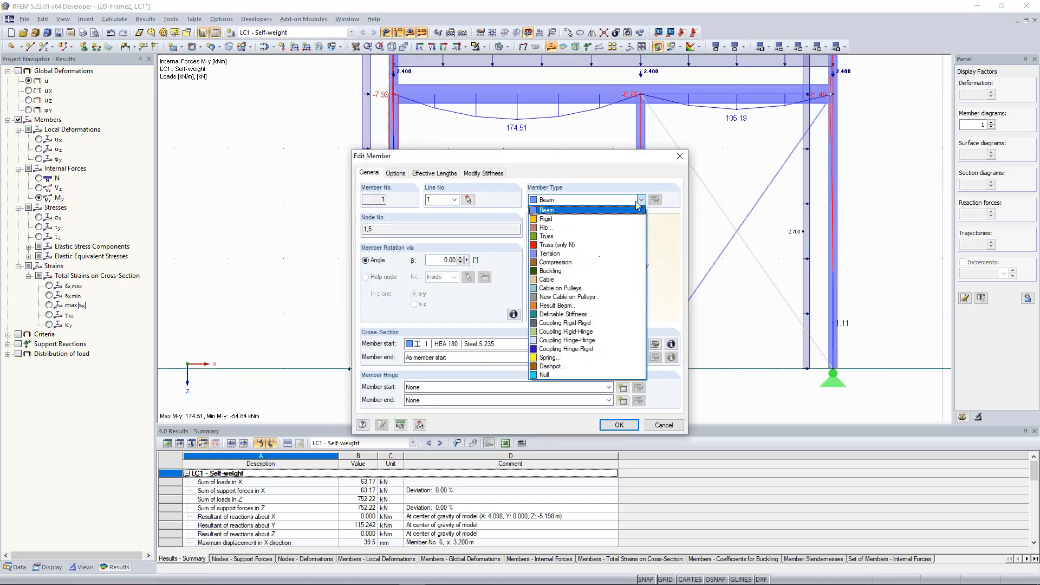
pyautogui.click(588, 250)
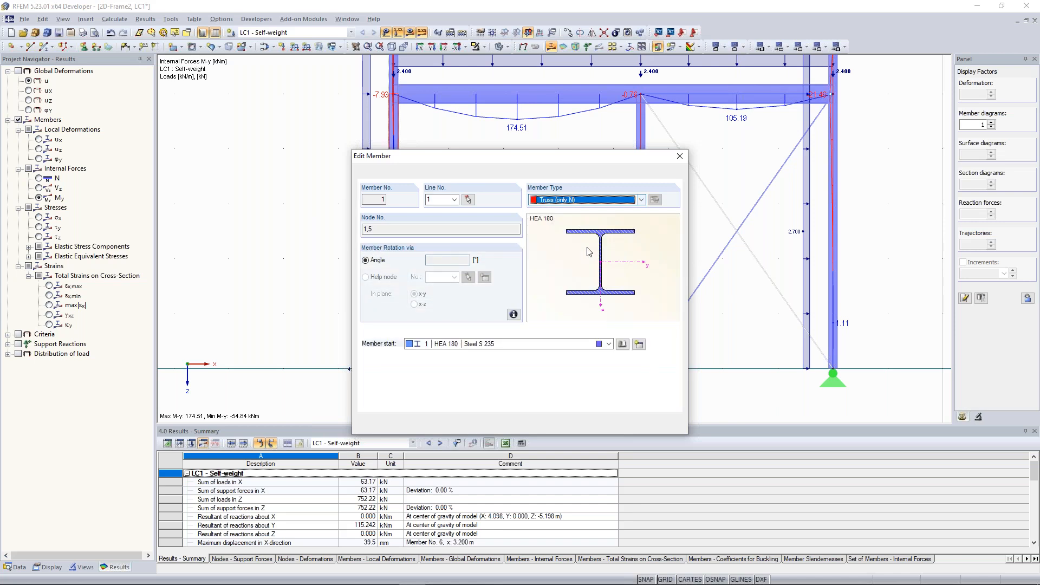
pyautogui.moveTo(580, 161); pyautogui.dragTo(275, 117)
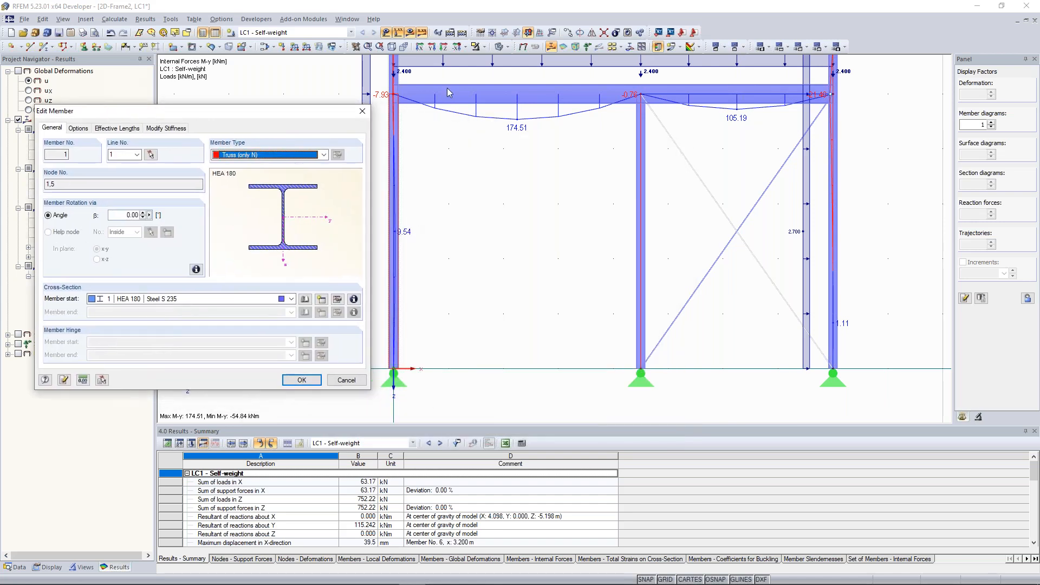
pyautogui.moveTo(275, 114); pyautogui.dragTo(240, 106)
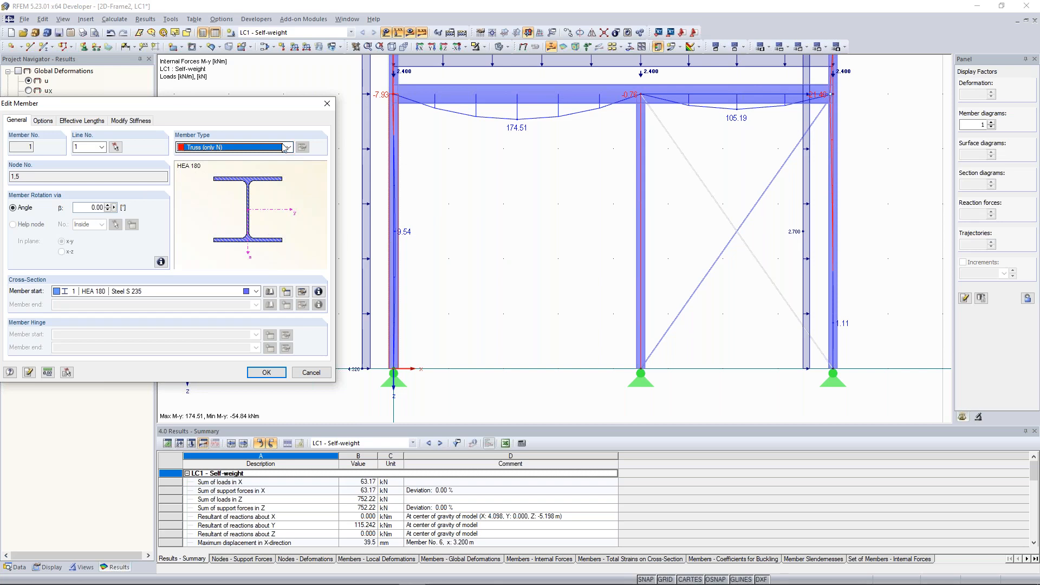
pyautogui.click(276, 373)
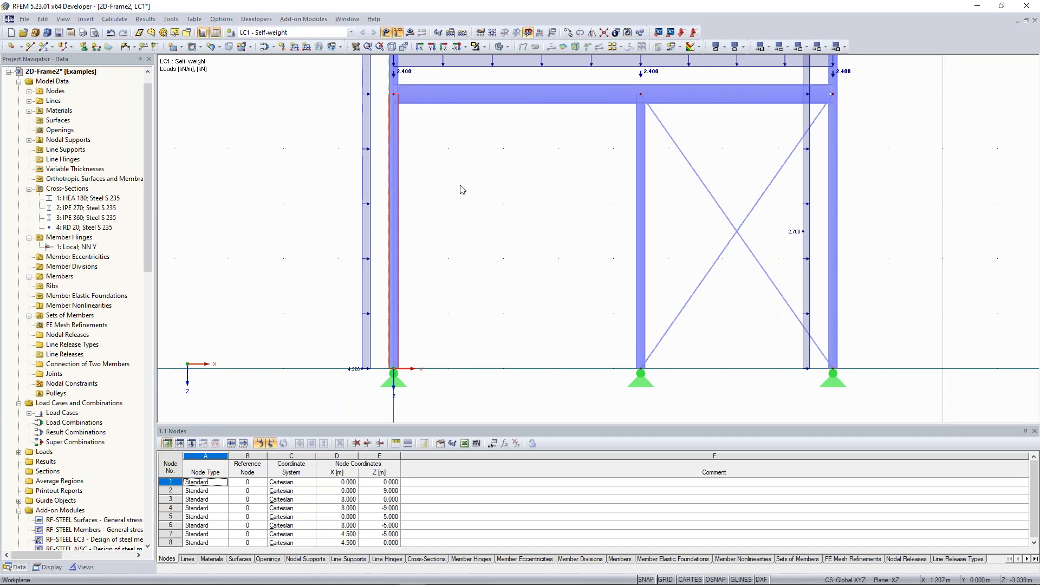
# Recalculate load case LC1, display the member axial forces N and examine them over the whole frame.
pyautogui.click(410, 32)
pyautogui.moveTo(510, 310); pyautogui.dragTo(511, 317, button='middle')
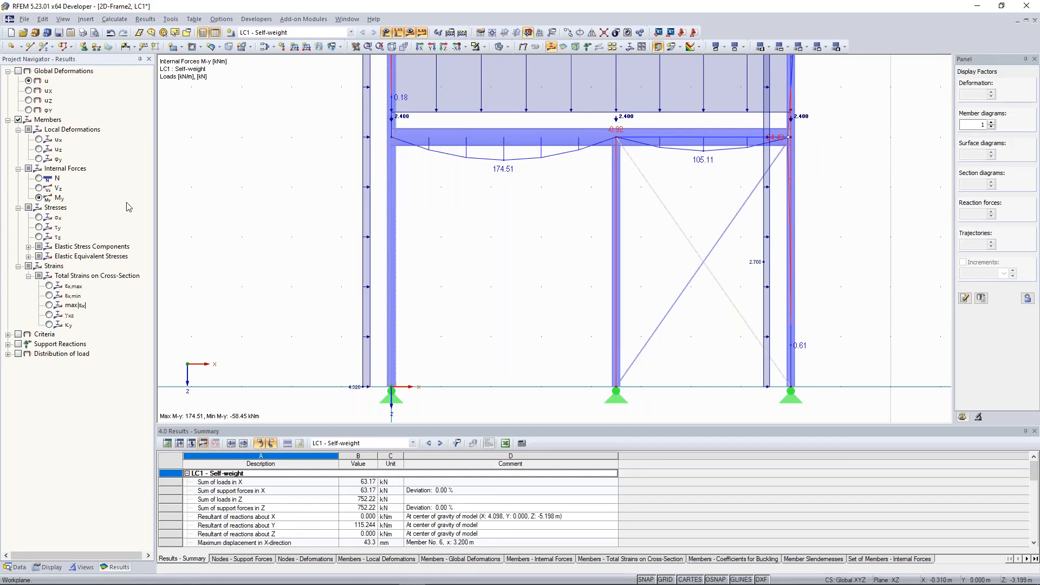
pyautogui.click(39, 178)
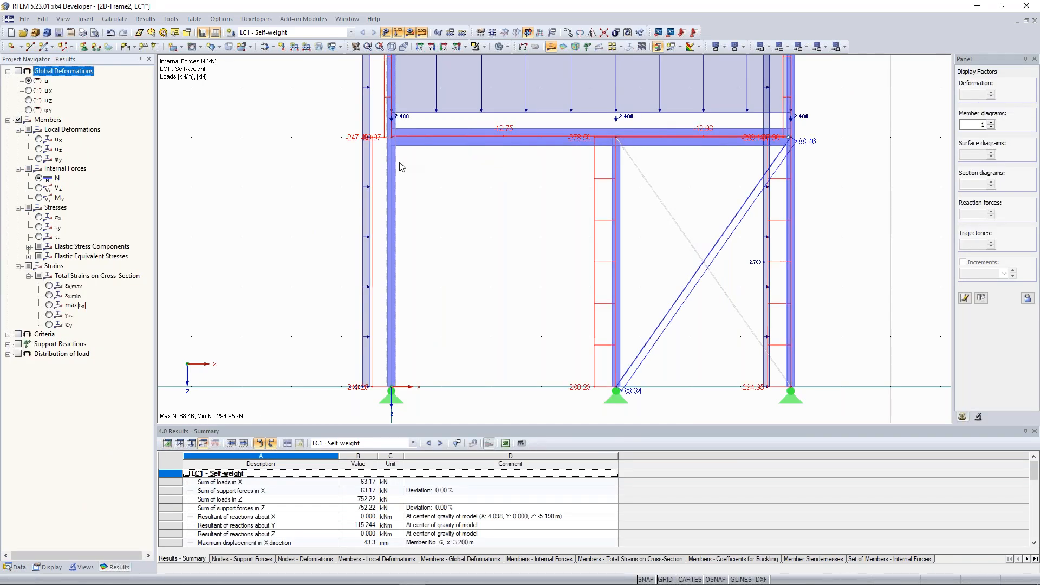
pyautogui.scroll(-2, 373, 269)
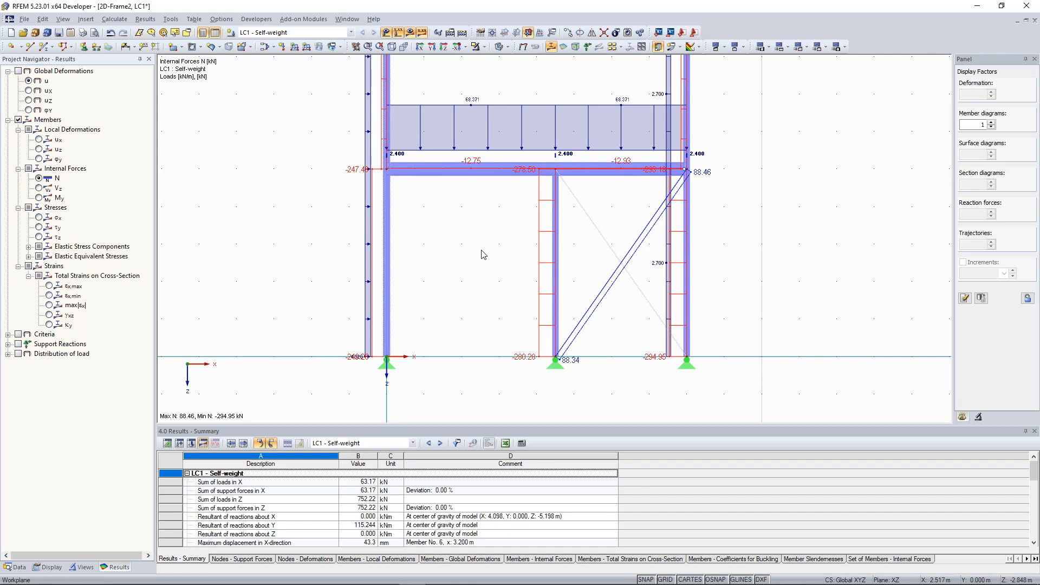
pyautogui.scroll(-2, 481, 255)
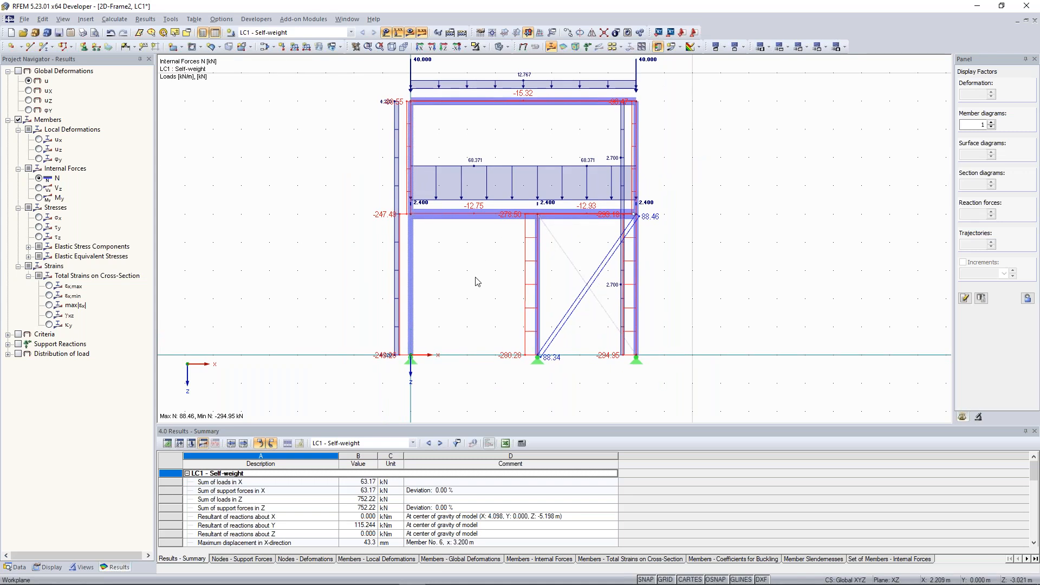
pyautogui.moveTo(465, 290); pyautogui.dragTo(457, 294, button='middle')
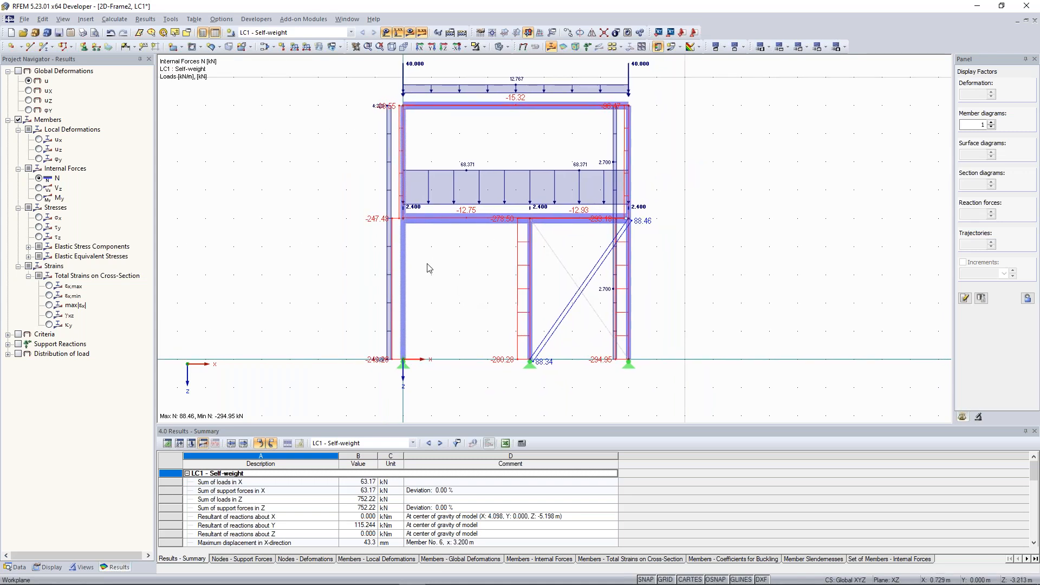
# Set the lower left column and the IPE 360 beam left of the middle column to Beam, with hinge 1 at the beam's start.
pyautogui.doubleClick(403, 255)
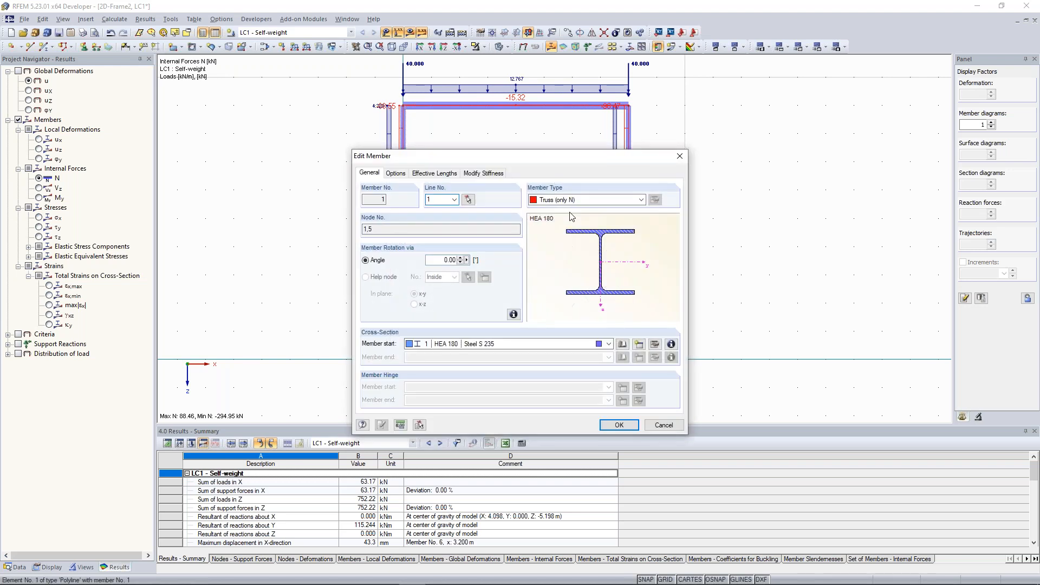
pyautogui.click(596, 200)
pyautogui.click(574, 209)
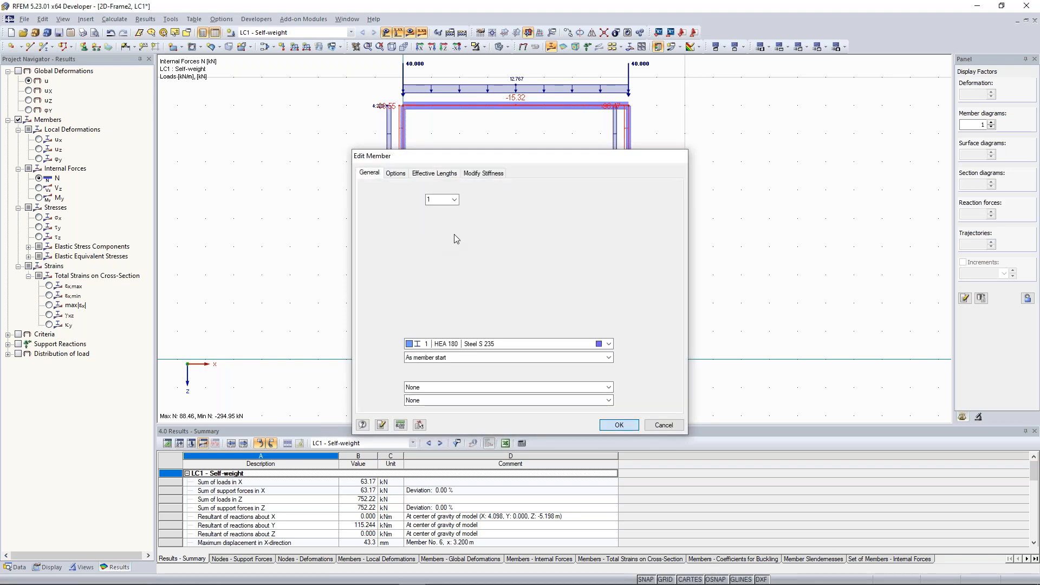
pyautogui.press('Return')
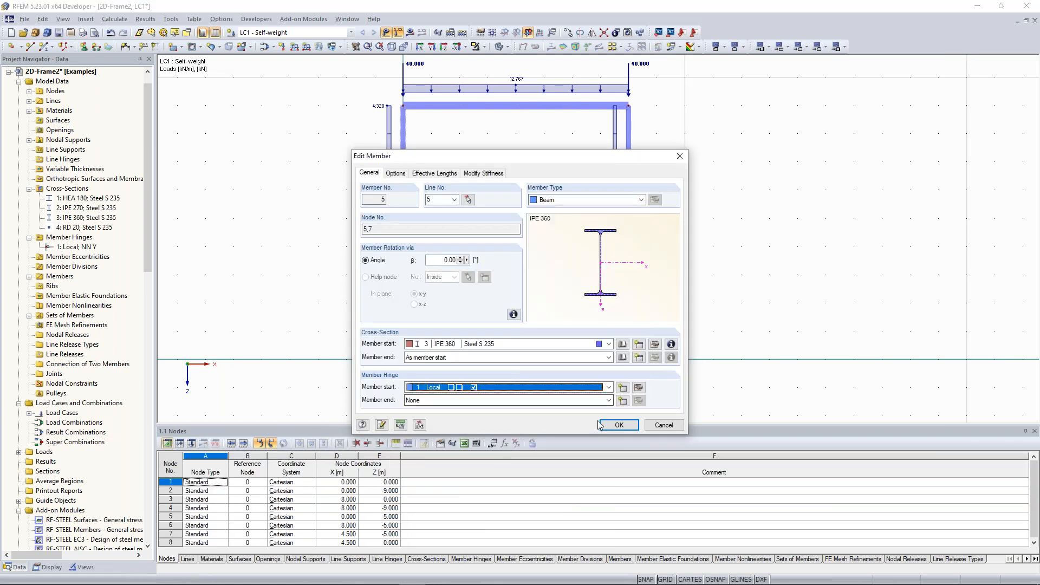
pyautogui.click(620, 425)
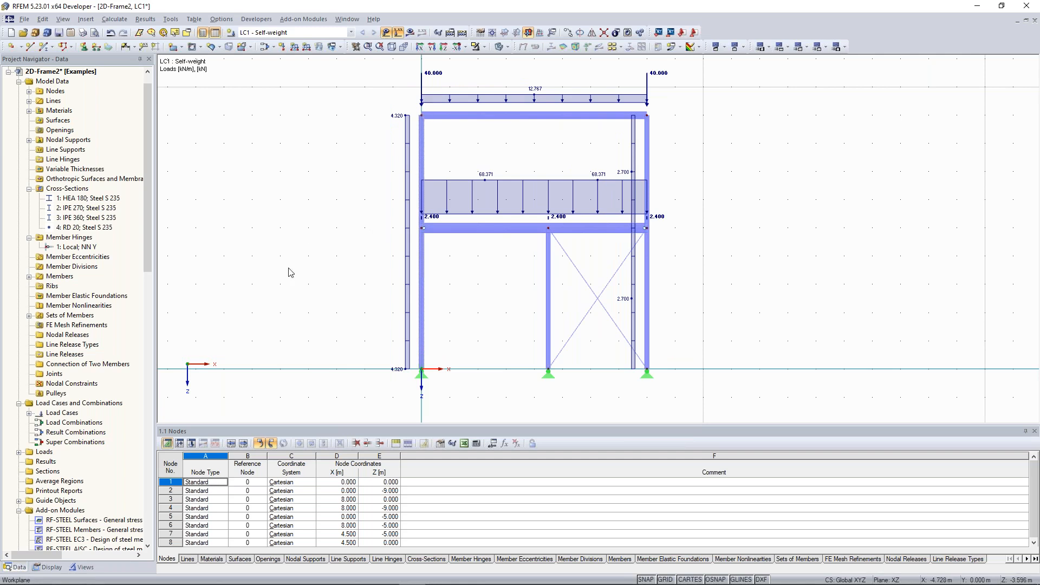
# Open the RF-STABILITY module and deactivate the favorable tension effects and the minimum initial prestress for cables and membranes.
pyautogui.scroll(-9, 120, 296)
pyautogui.scroll(2, 121, 296)
pyautogui.scroll(-9, 121, 296)
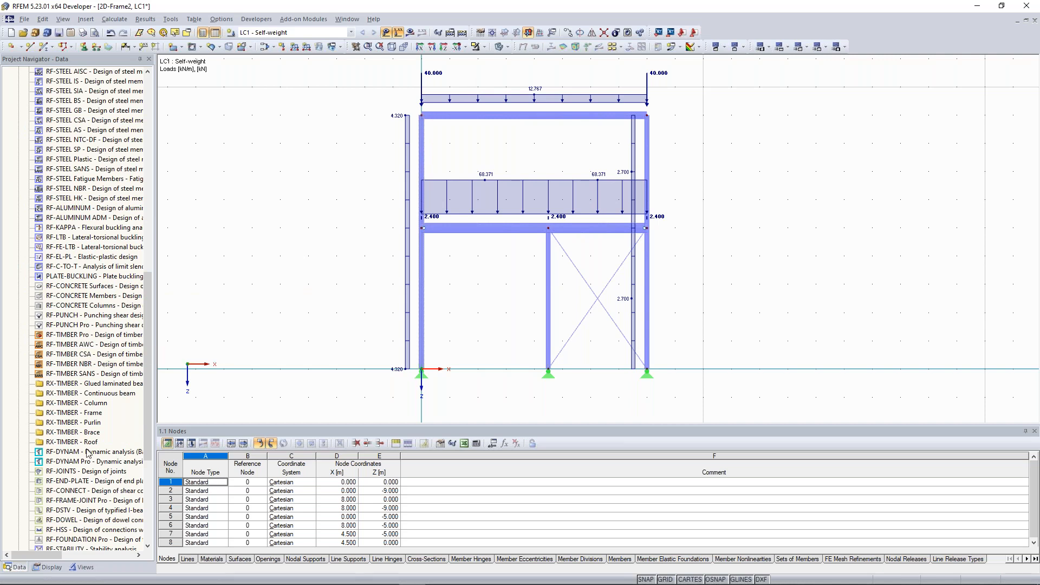
pyautogui.scroll(-2, 114, 406)
pyautogui.scroll(-2, 113, 407)
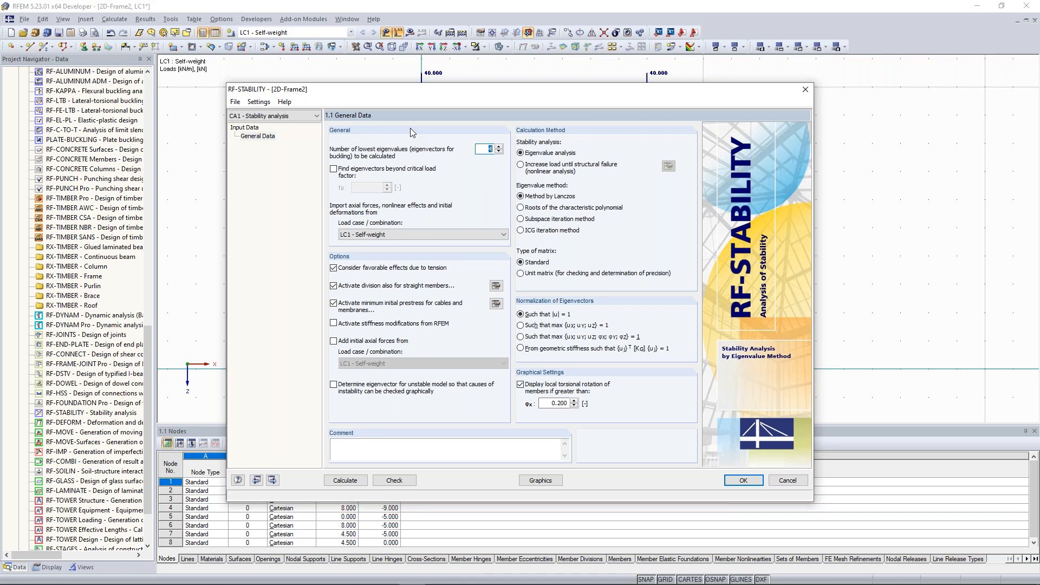
pyautogui.click(342, 305)
pyautogui.click(337, 270)
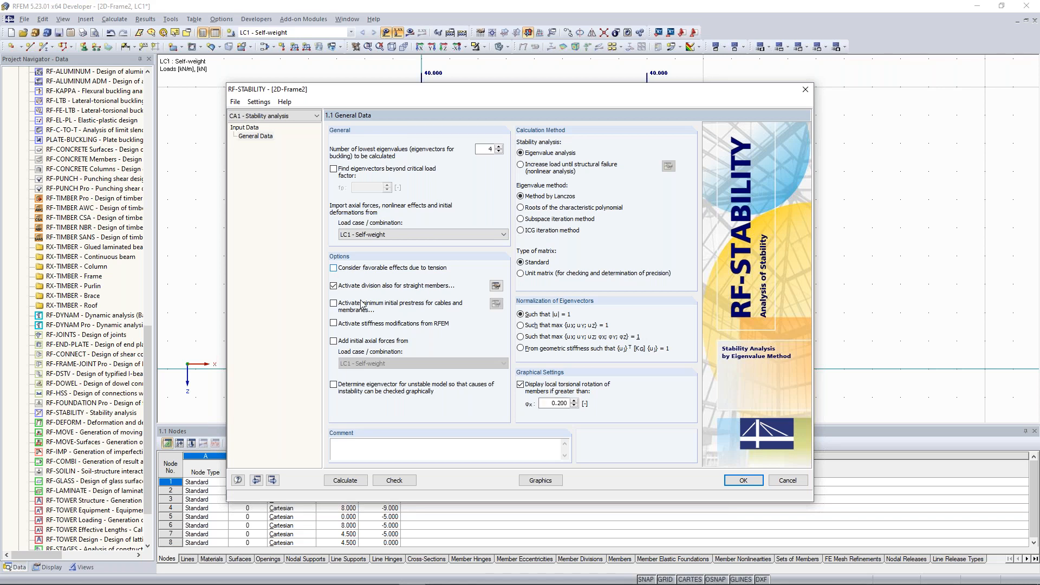
# Increase the minimum number of divisions for straight members in the FE mesh settings and calculate the stability analysis.
pyautogui.click(495, 287)
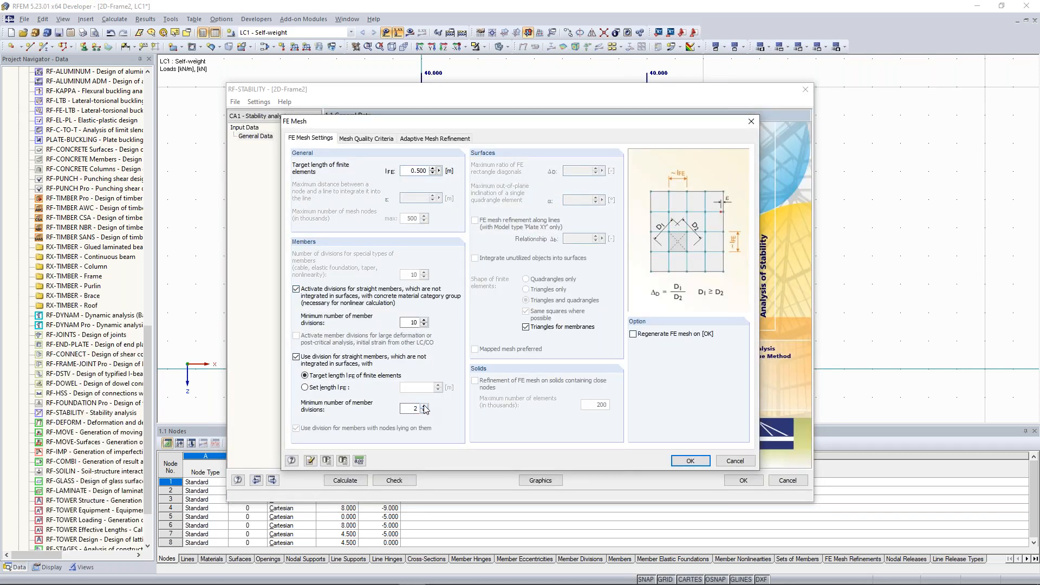
pyautogui.click(424, 406)
pyautogui.click(425, 406)
pyautogui.click(691, 461)
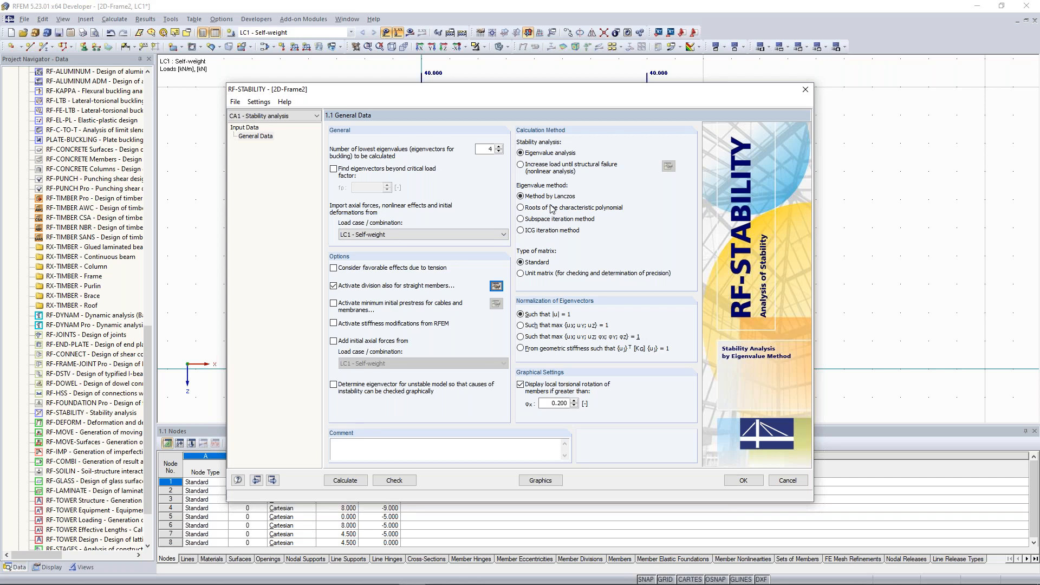
pyautogui.click(347, 481)
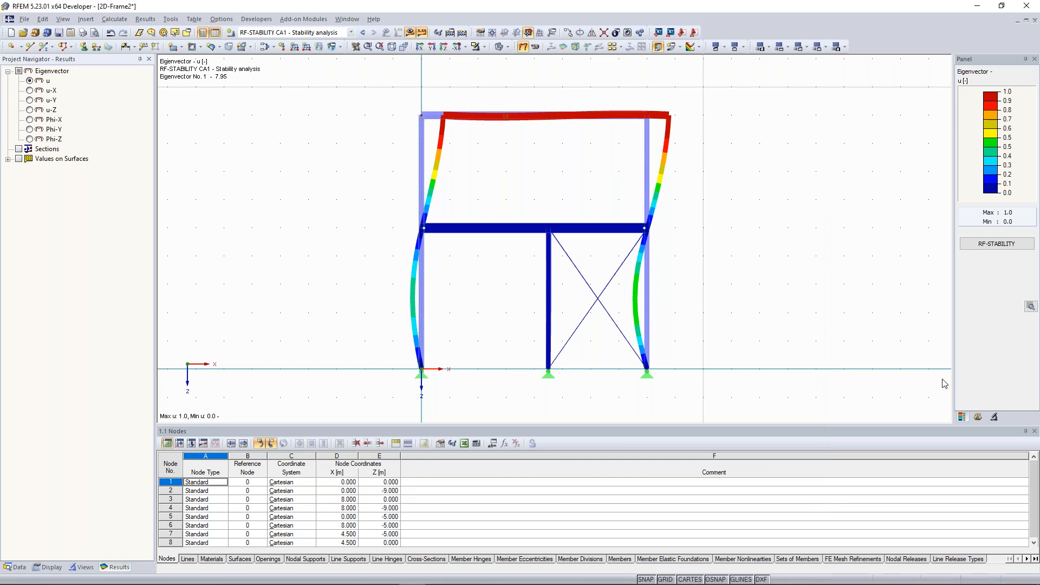
# Display buckling eigenvector 2 on the frame, and return to eigenvector 1 for comparison.
pyautogui.click(977, 418)
pyautogui.click(1000, 95)
pyautogui.click(992, 108)
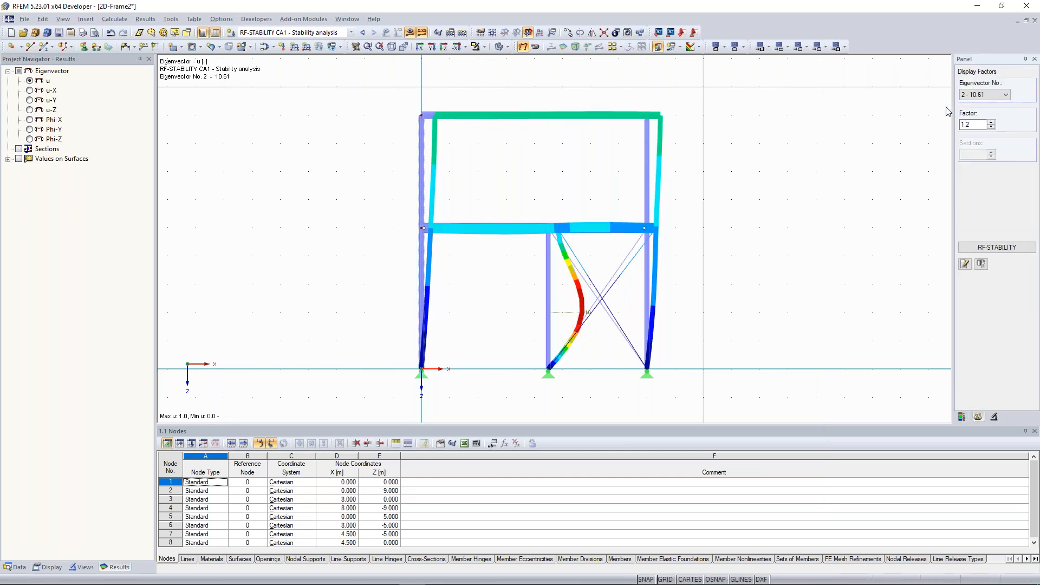
pyautogui.click(1000, 95)
pyautogui.click(984, 101)
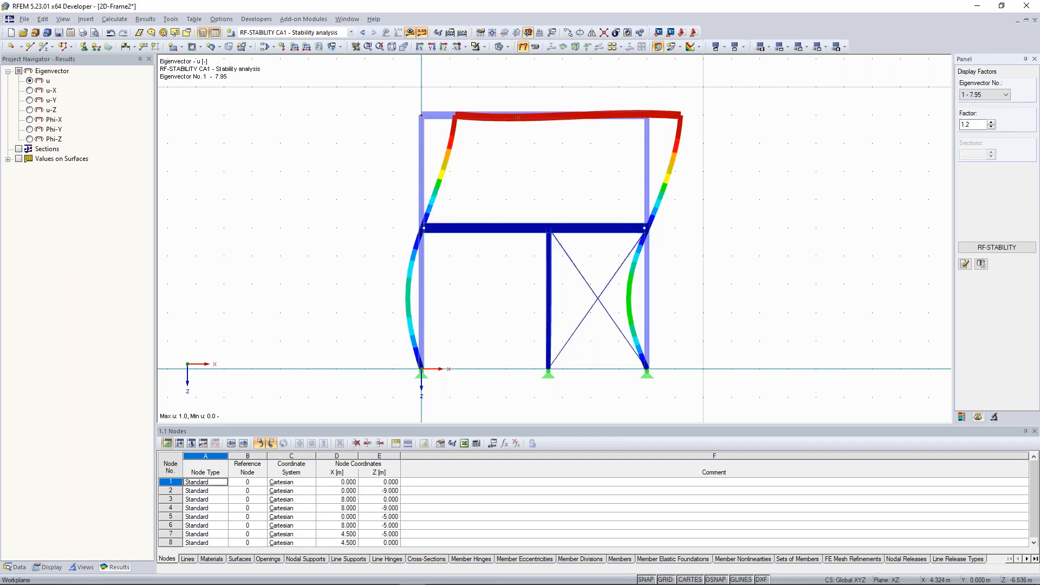
# Examine the eigenvector 1 buckling shape at the outer columns, the middle column and its connection to the beam.
pyautogui.moveTo(532, 184); pyautogui.dragTo(521, 178, button='middle')
pyautogui.scroll(2, 524, 252)
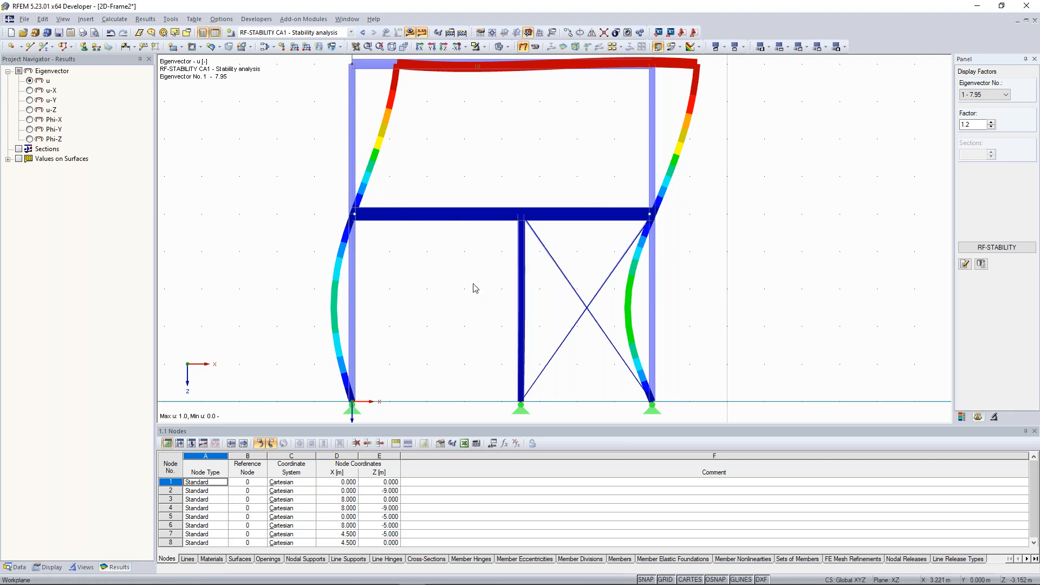
pyautogui.scroll(-2, 476, 287)
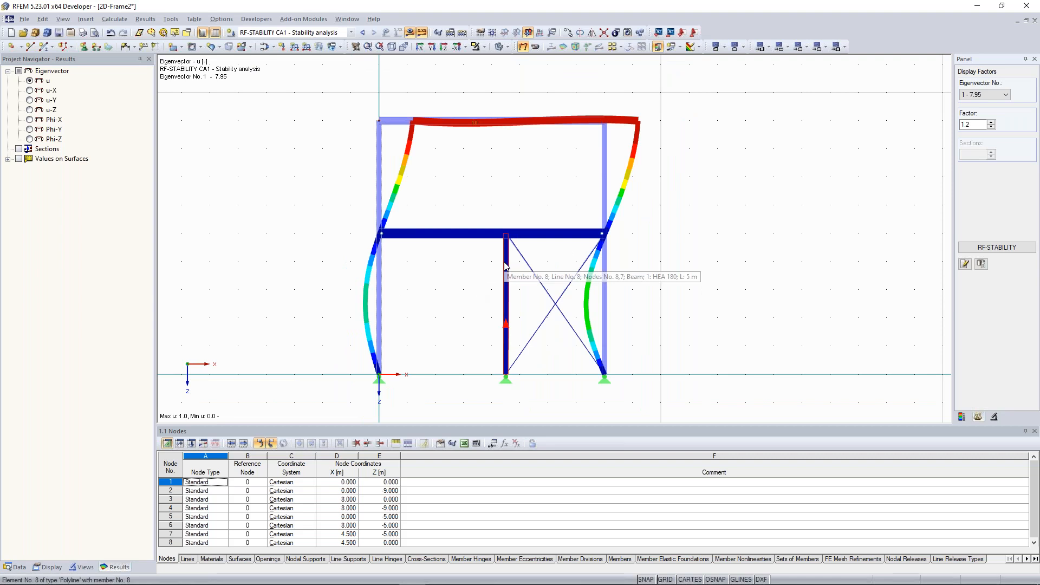
pyautogui.scroll(1, 505, 266)
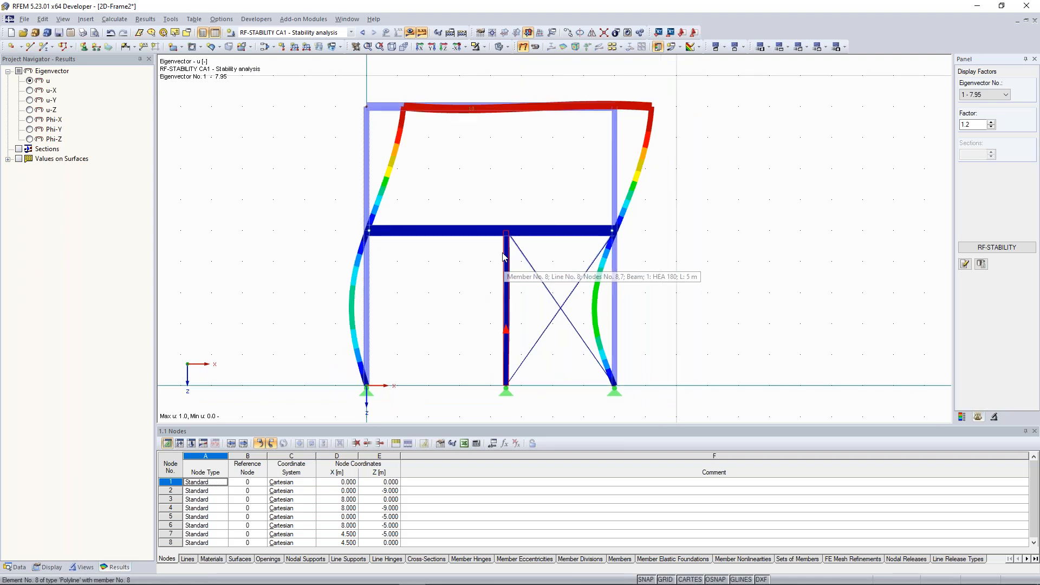
pyautogui.moveTo(503, 254); pyautogui.dragTo(503, 245, button='middle')
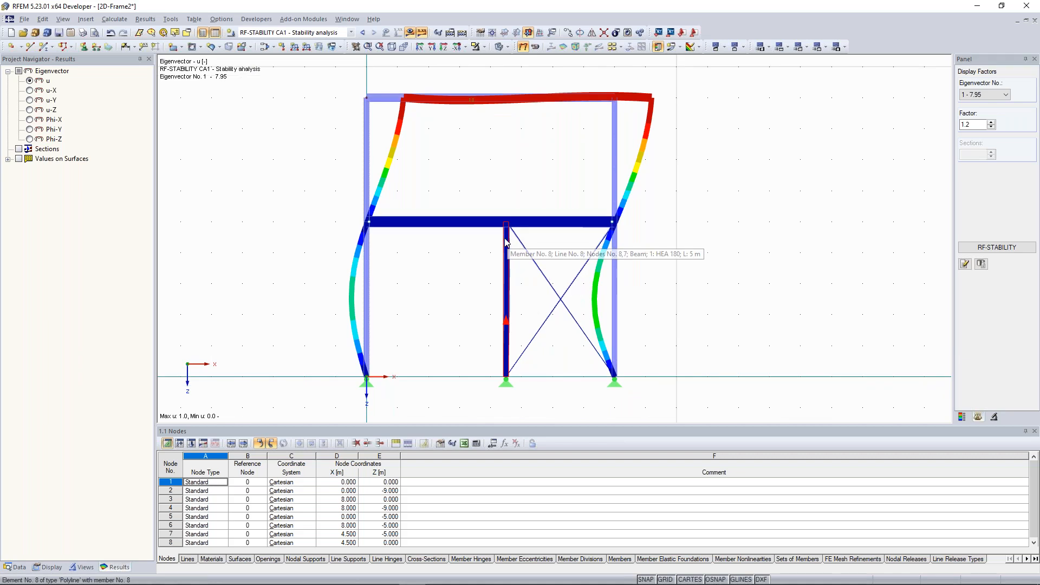
pyautogui.scroll(2, 507, 241)
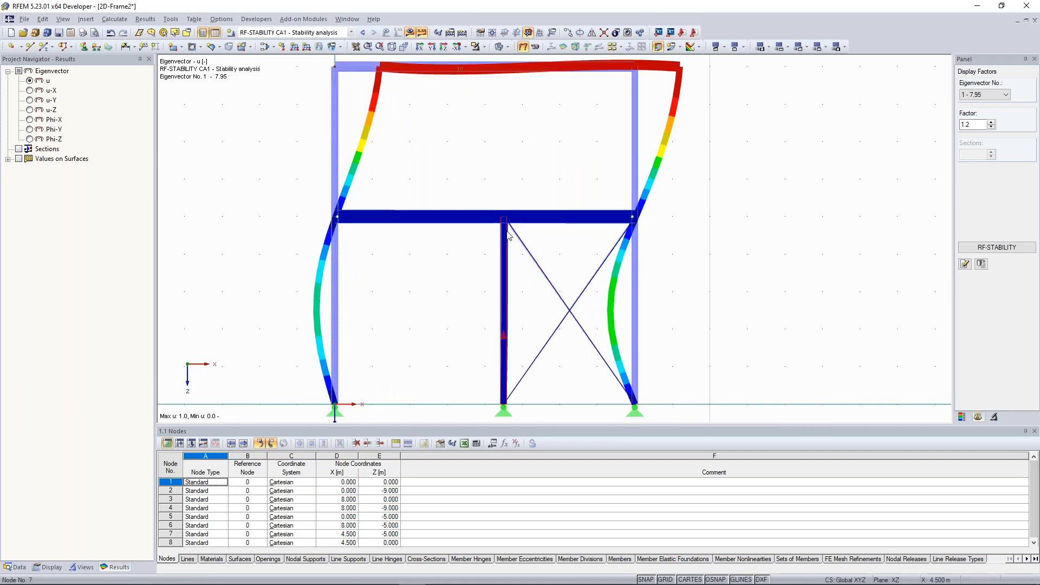
pyautogui.scroll(-2, 509, 227)
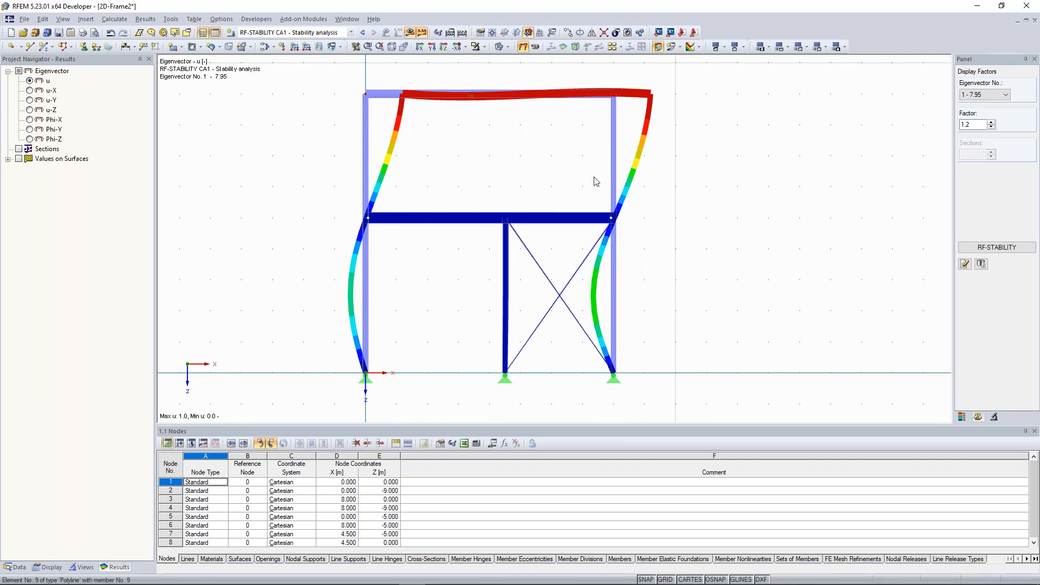
pyautogui.moveTo(525, 228); pyautogui.dragTo(528, 218, button='middle')
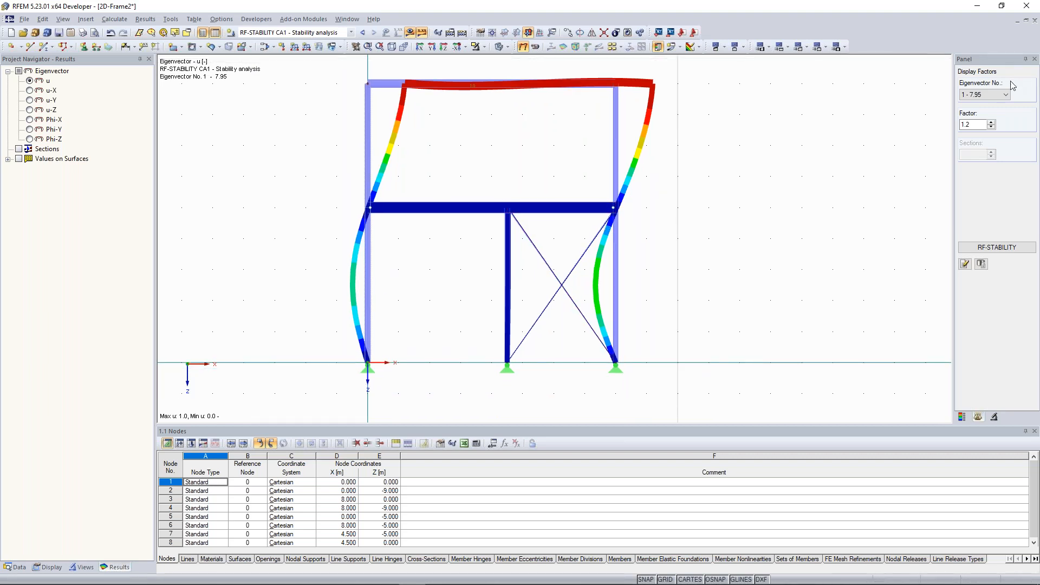
# Display the recalculated eigenvector 1 and examine the buckling shape of the middle HEA 180 column.
pyautogui.click(992, 96)
pyautogui.click(981, 103)
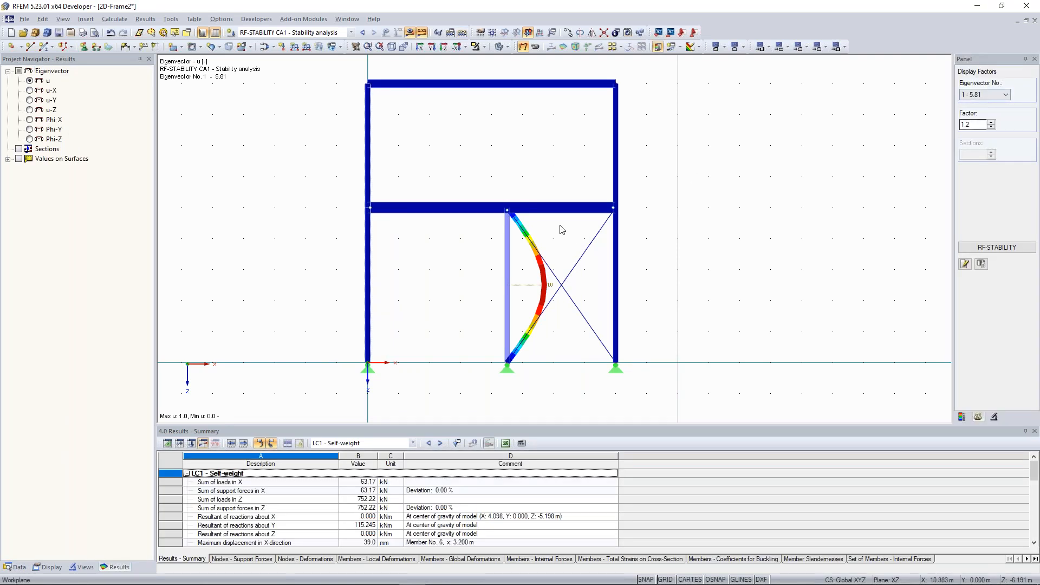
pyautogui.scroll(1, 514, 268)
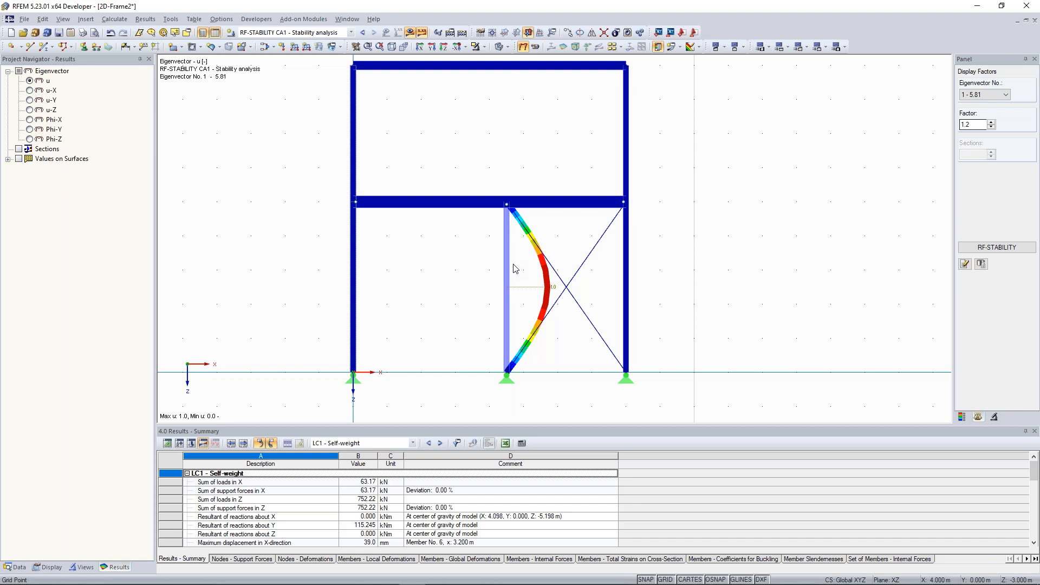
pyautogui.scroll(-1, 463, 285)
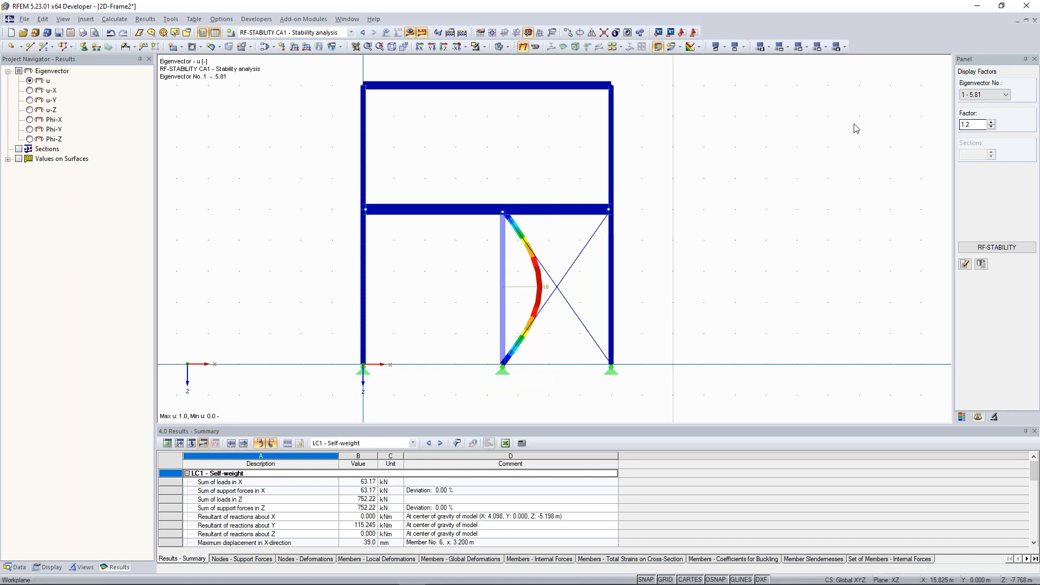
# Switch the display to eigenvector 2 and examine the buckling shape of the outer columns and top beam.
pyautogui.click(987, 96)
pyautogui.click(986, 97)
pyautogui.click(986, 96)
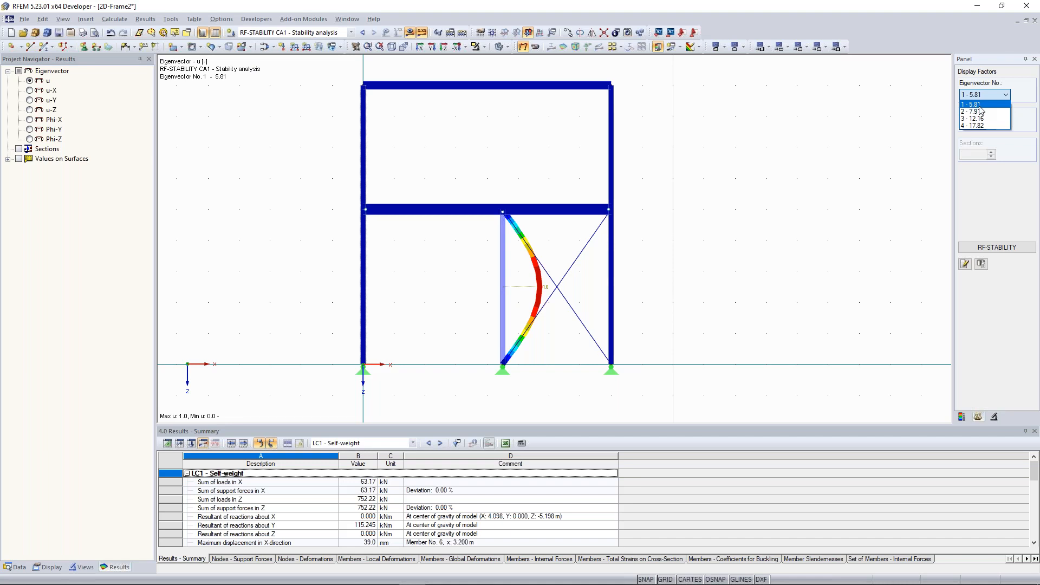
pyautogui.click(975, 112)
pyautogui.moveTo(527, 142)
pyautogui.mouseDown(button='middle')
pyautogui.moveTo(523, 155)
pyautogui.moveTo(525, 145)
pyautogui.mouseUp(button='middle')
pyautogui.scroll(-1, 525, 145)
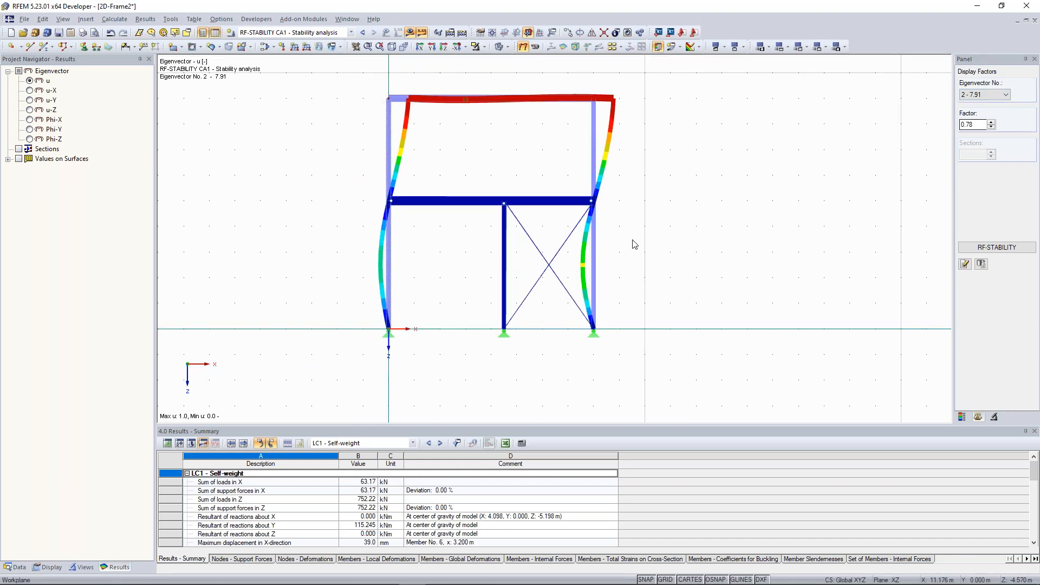
# Review the critical load factors and the effective lengths and critical loads in the RF-STABILITY results, and close the module.
pyautogui.click(997, 247)
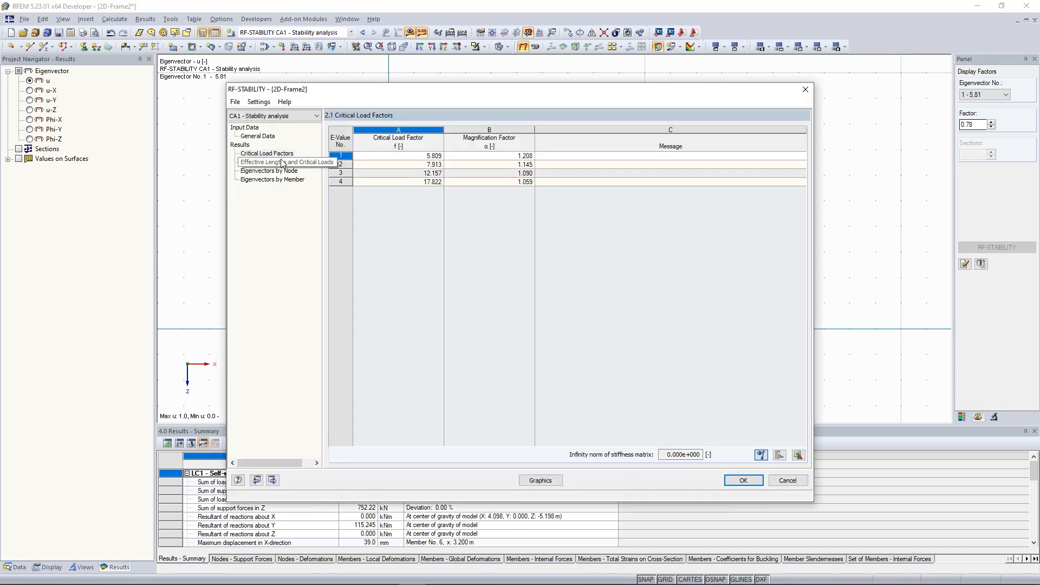
pyautogui.click(282, 162)
pyautogui.moveTo(446, 115); pyautogui.dragTo(553, 265)
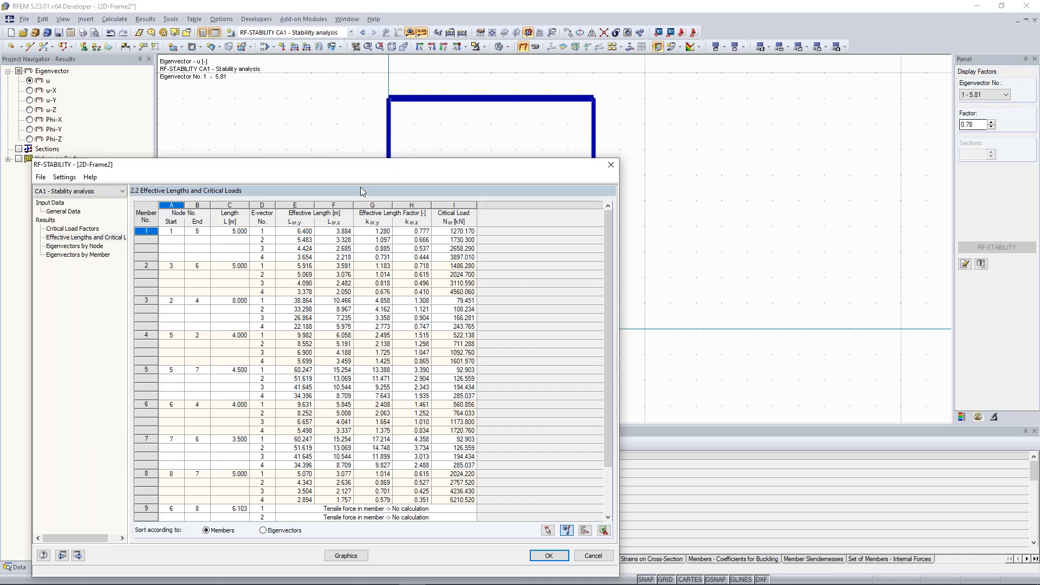
pyautogui.press('Escape')
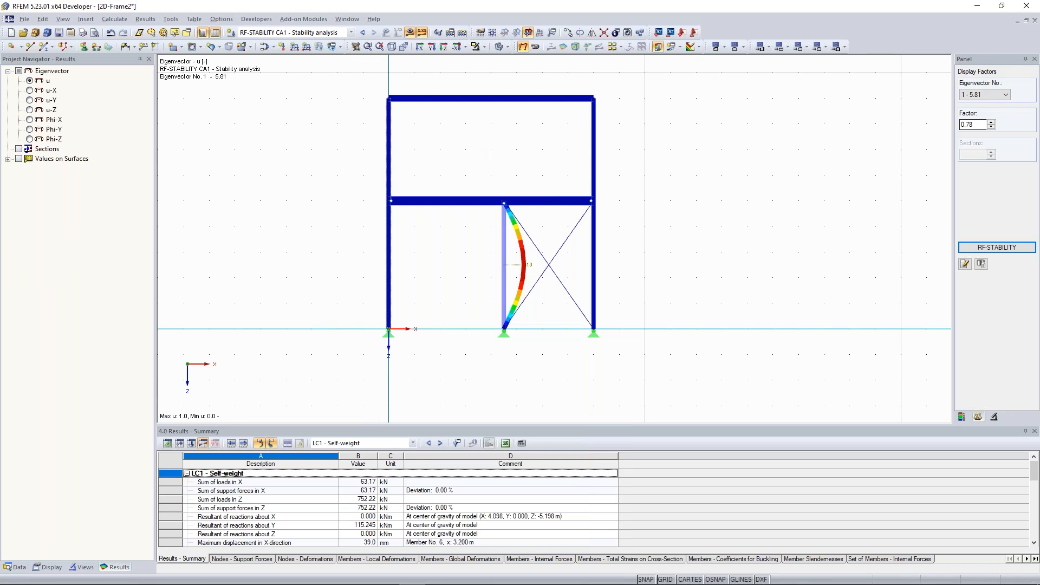
# Reopen the effective lengths and critical loads table, compare it with the eigenvector 3 shape, and hide the results display.
pyautogui.click(997, 248)
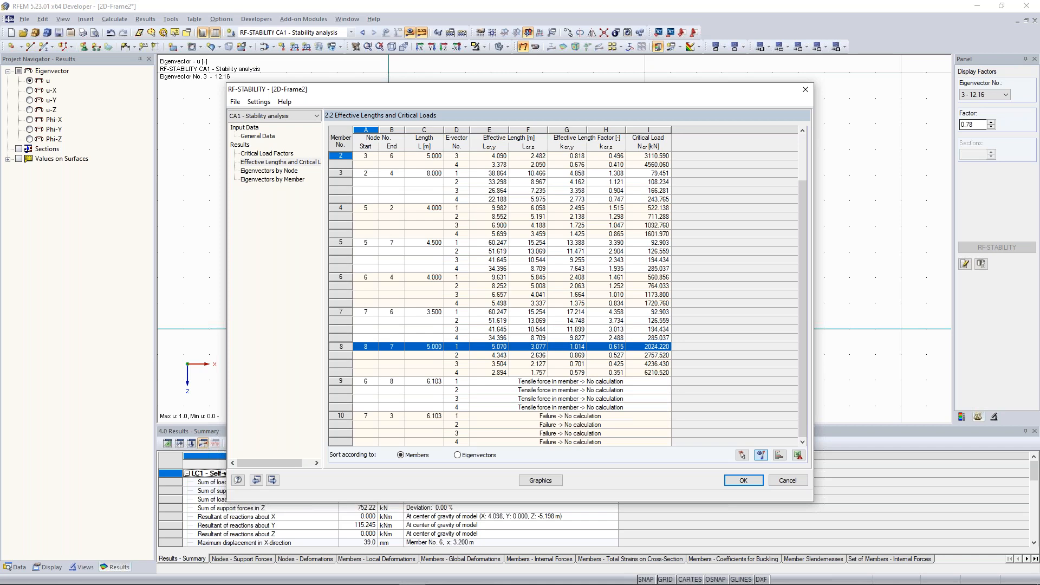
pyautogui.moveTo(498, 94); pyautogui.dragTo(717, 75)
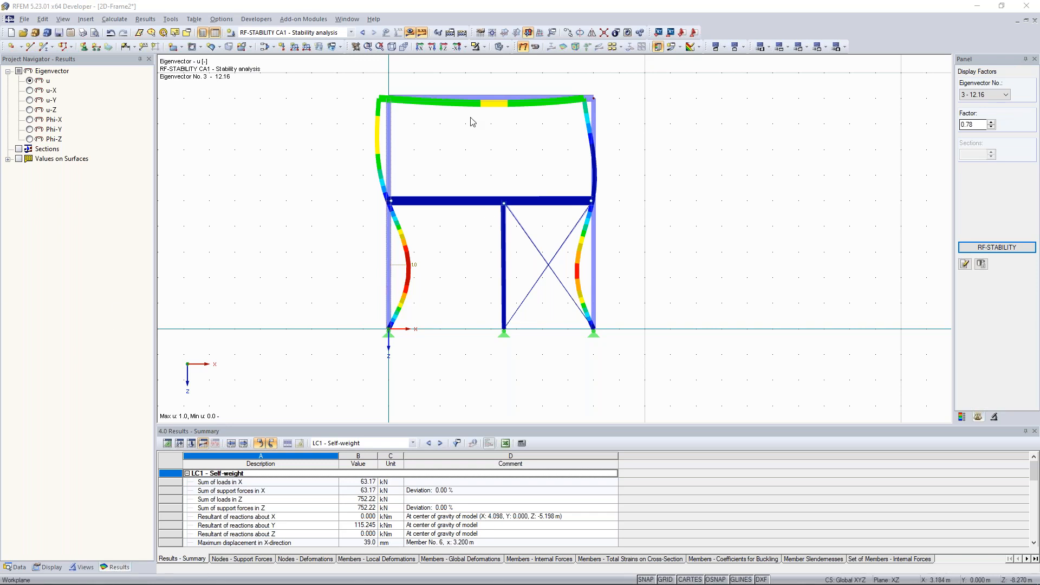
pyautogui.click(410, 32)
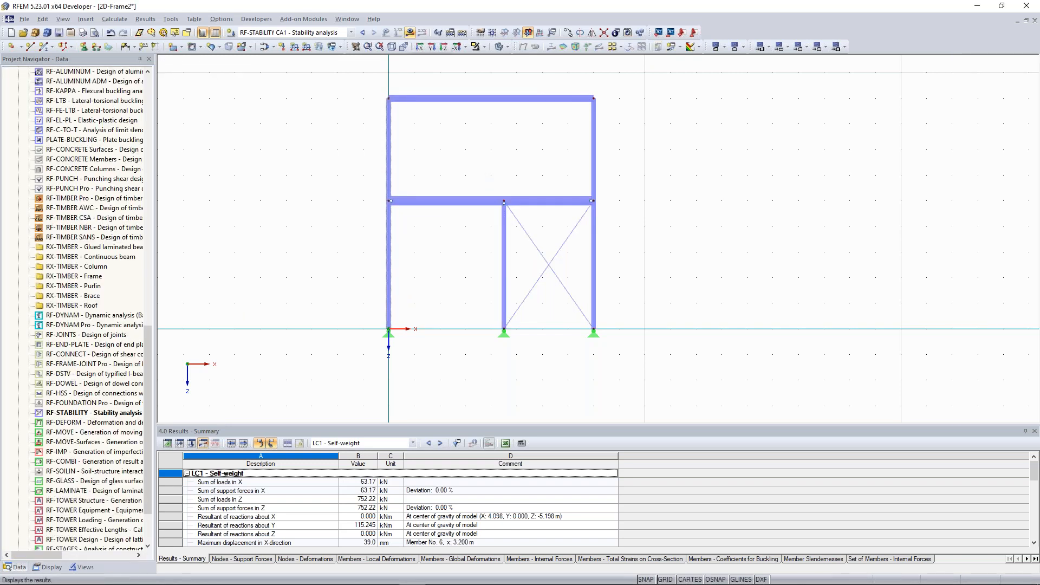
# Display the LC1 results of the frame and show the bending moments My on the members.
pyautogui.moveTo(409, 155); pyautogui.dragTo(365, 142)
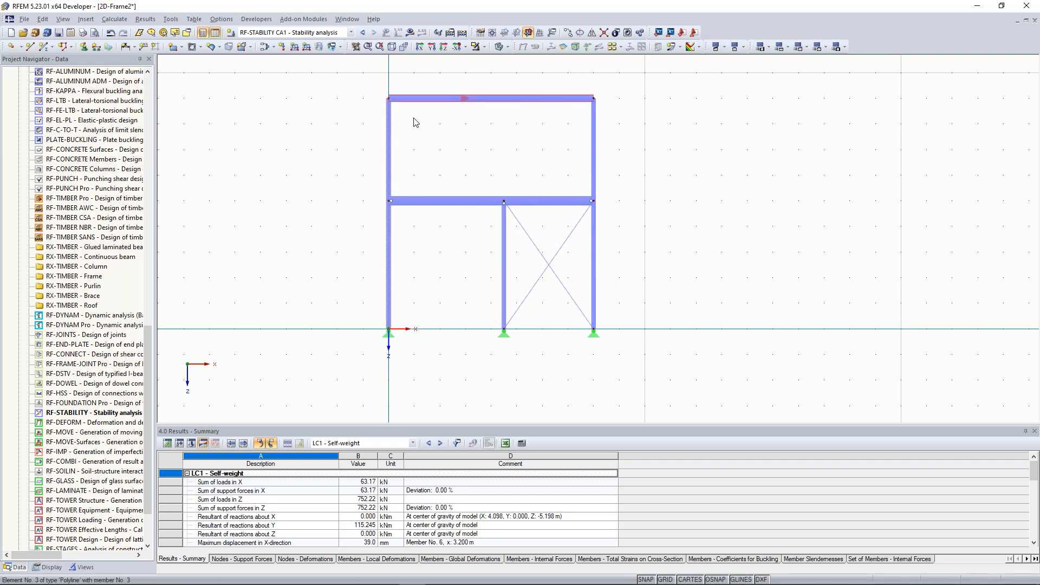
pyautogui.moveTo(469, 155); pyautogui.dragTo(464, 174, button='middle')
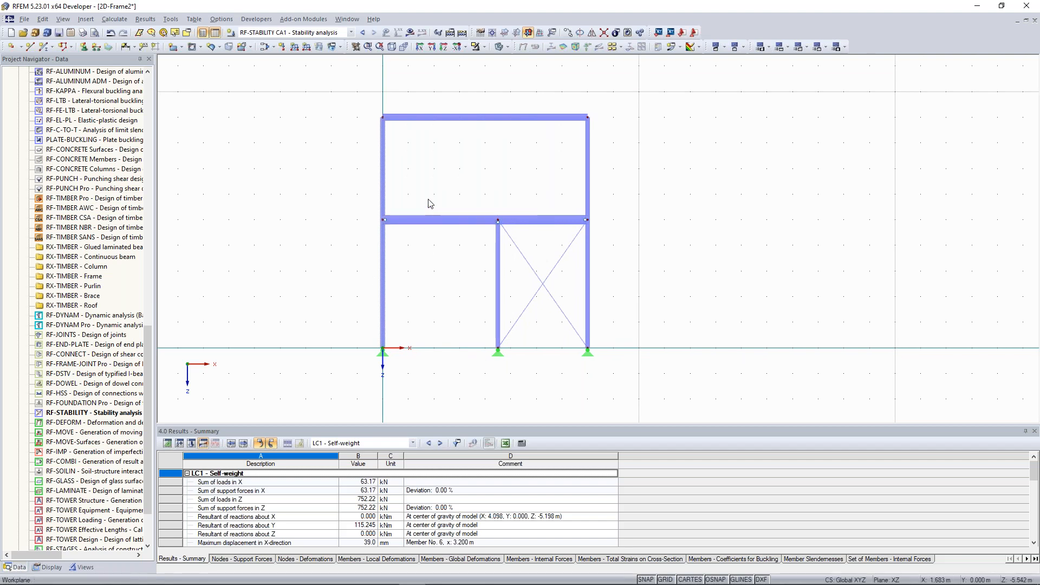
pyautogui.scroll(14, 108, 271)
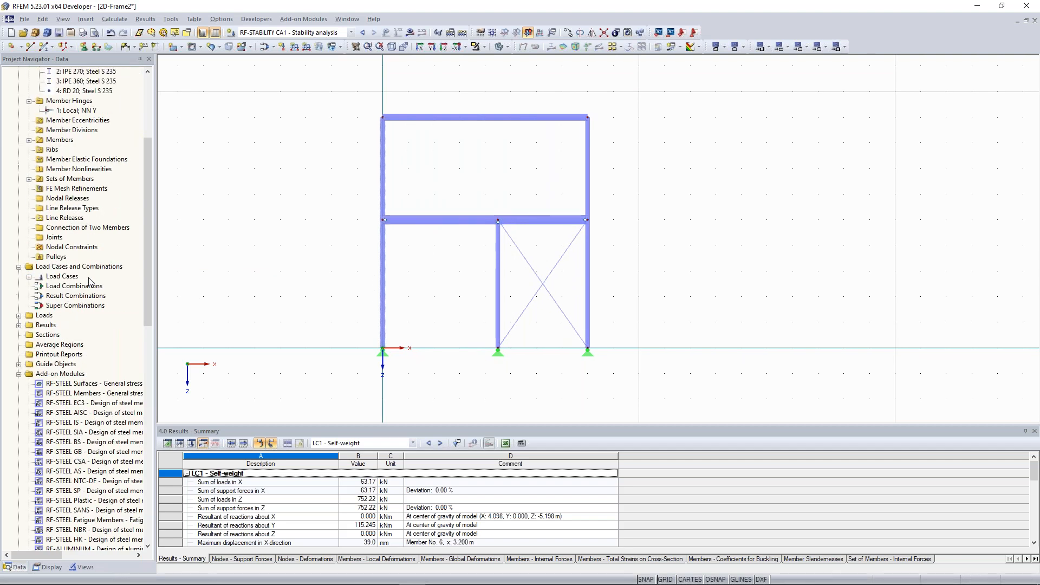
pyautogui.scroll(2, 486, 76)
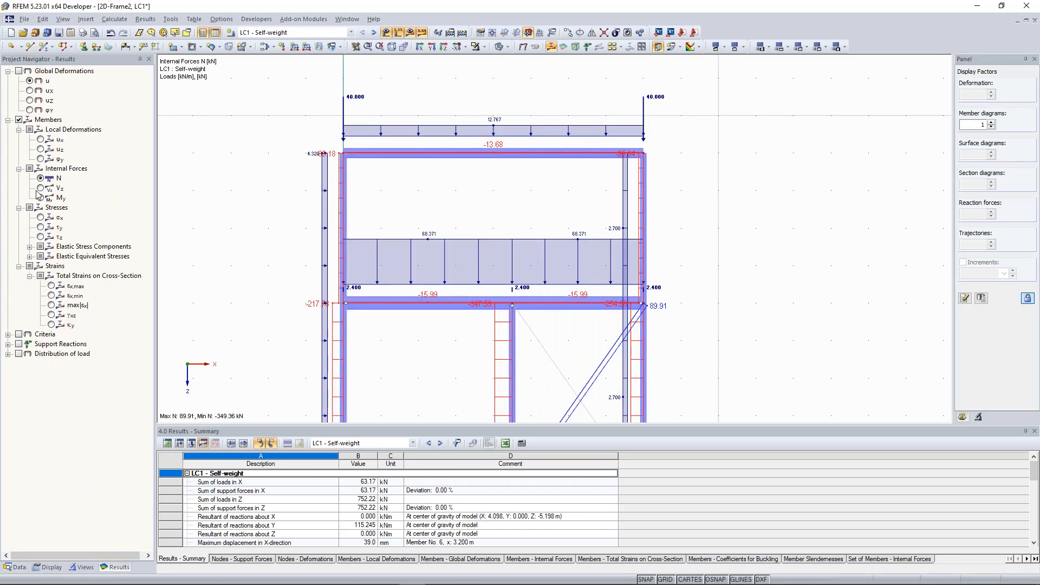
pyautogui.click(43, 198)
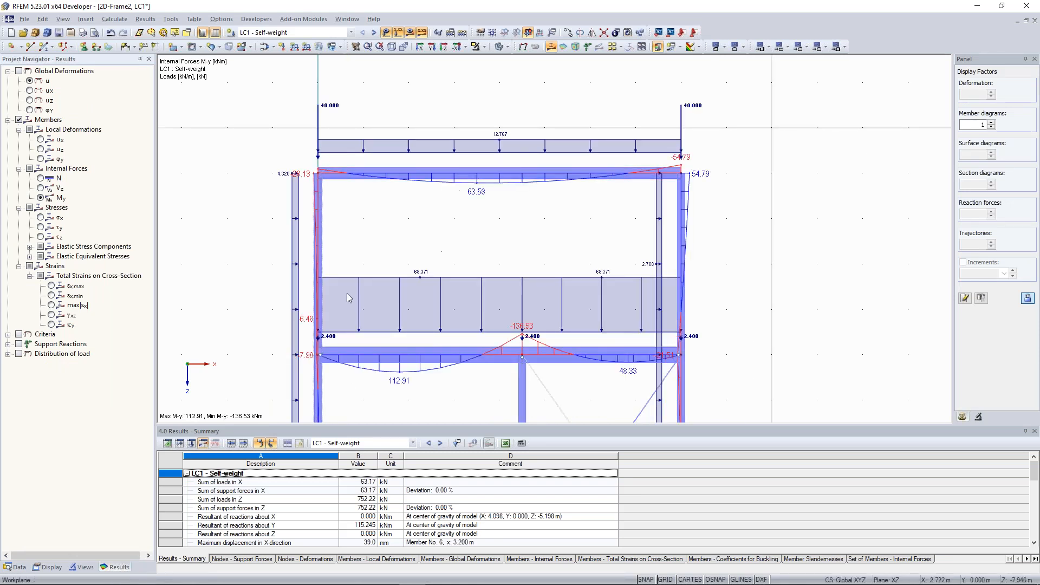
pyautogui.moveTo(443, 244); pyautogui.dragTo(444, 262, button='middle')
pyautogui.scroll(1, 393, 233)
pyautogui.moveTo(390, 242); pyautogui.dragTo(390, 272, button='middle')
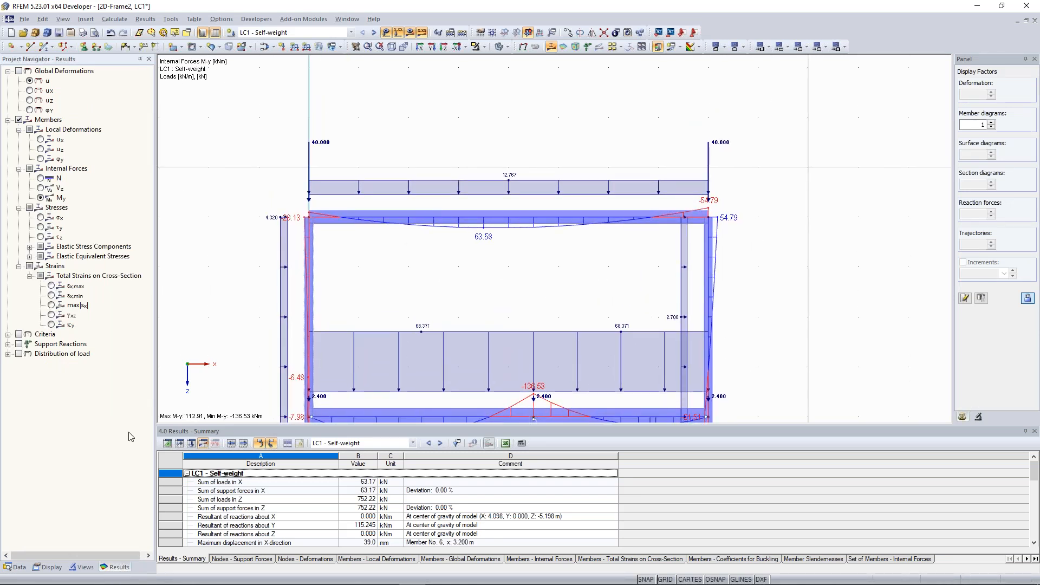
# Open the RF-STEEL Members add-on module with member 3, the top beam, and load case LC1 selected for design.
pyautogui.click(48, 567)
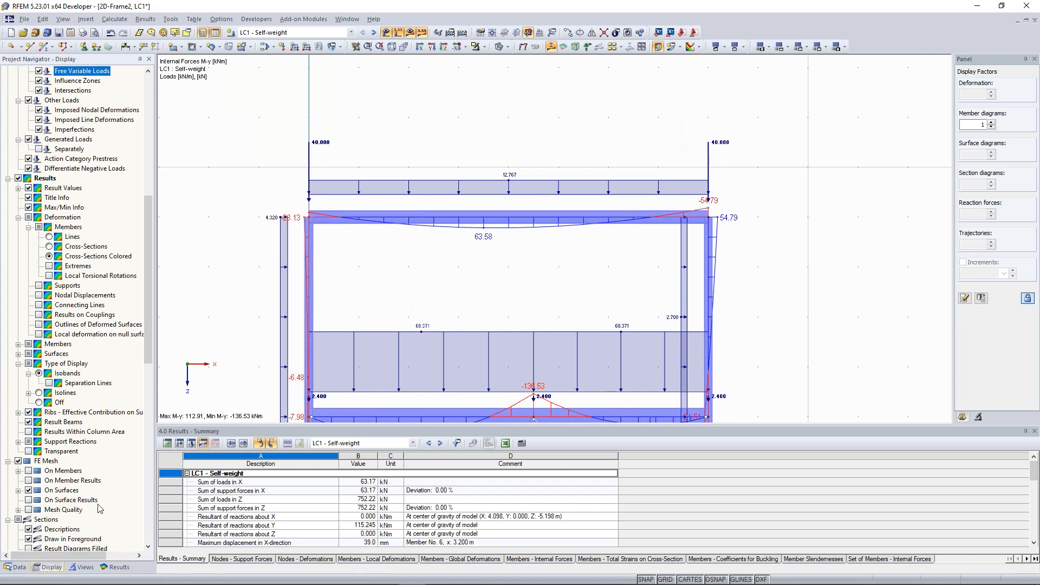
pyautogui.click(17, 567)
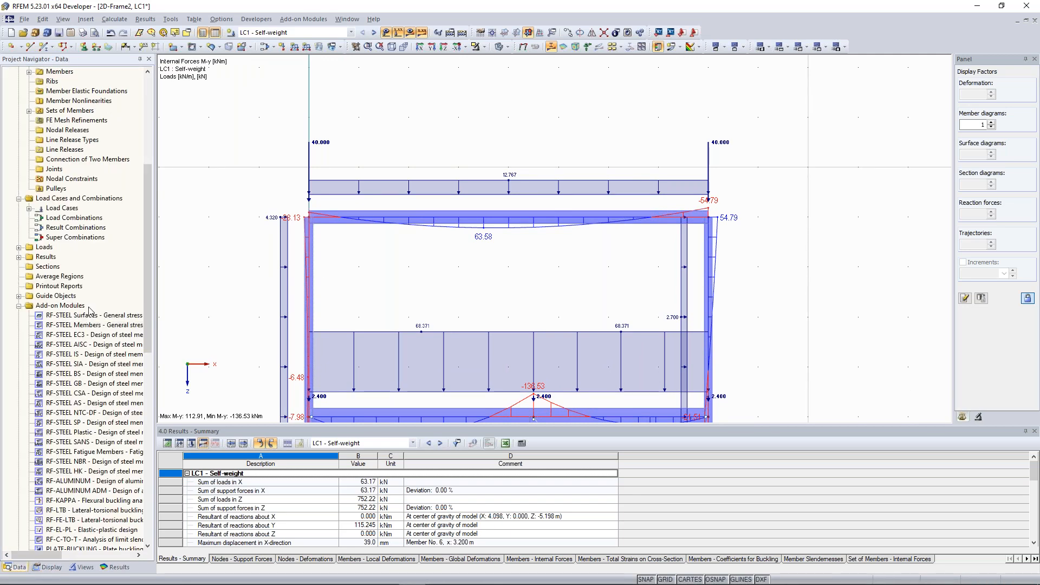
pyautogui.moveTo(395, 273); pyautogui.dragTo(392, 267, button='middle')
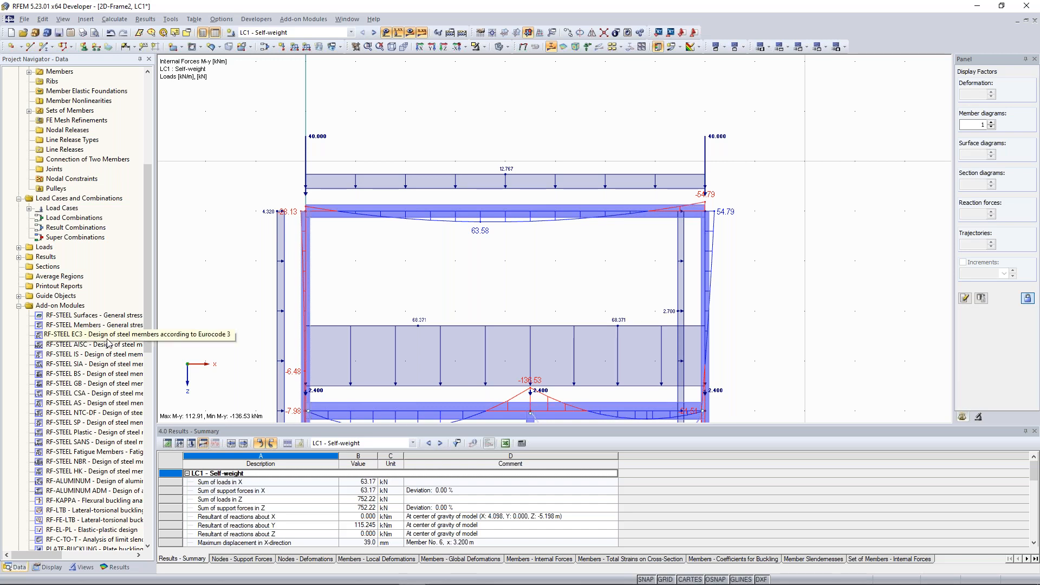
pyautogui.scroll(-1, 428, 252)
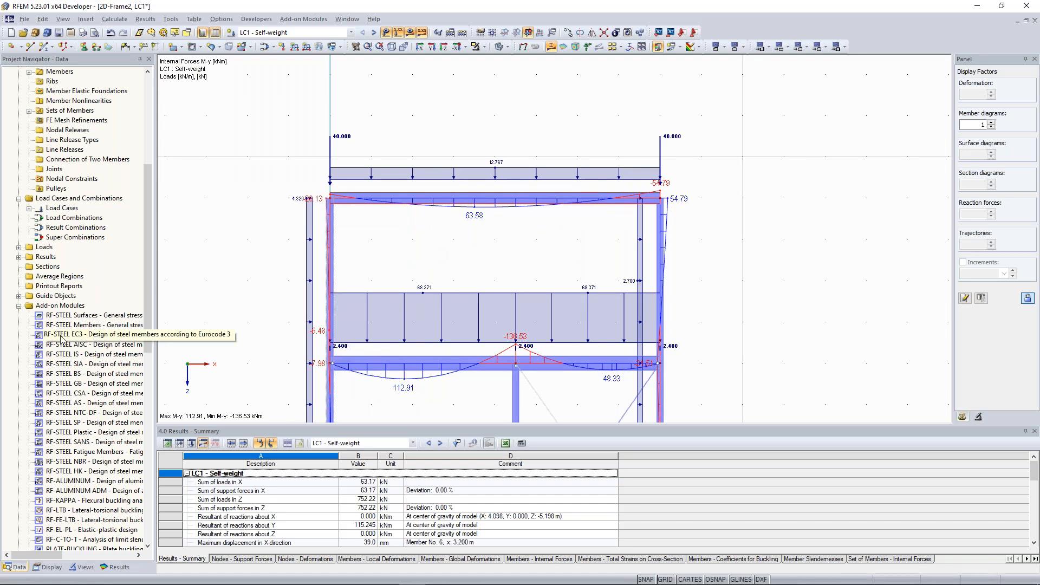
pyautogui.moveTo(149, 314); pyautogui.dragTo(149, 342)
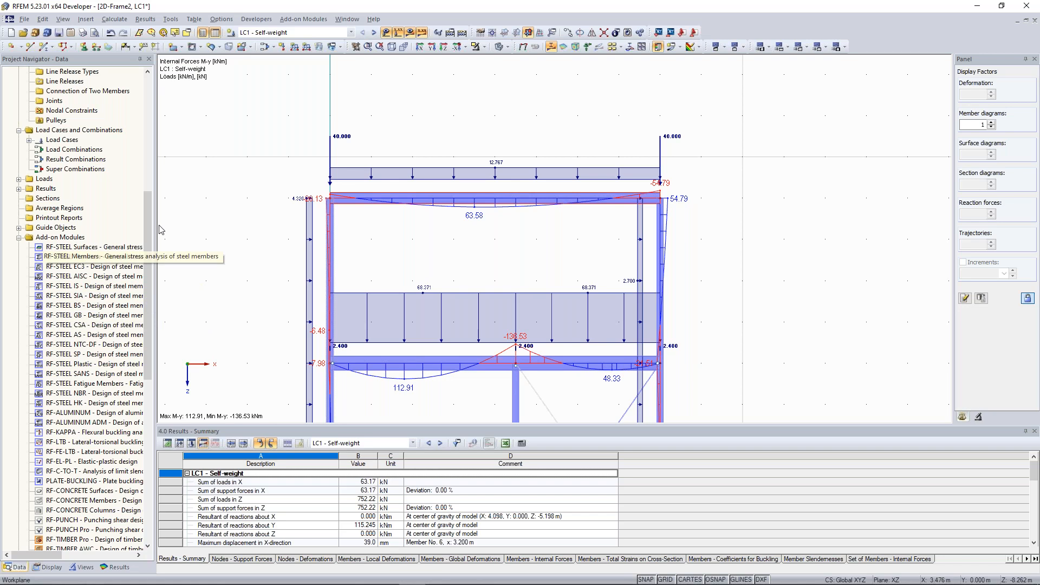
pyautogui.scroll(3, 474, 234)
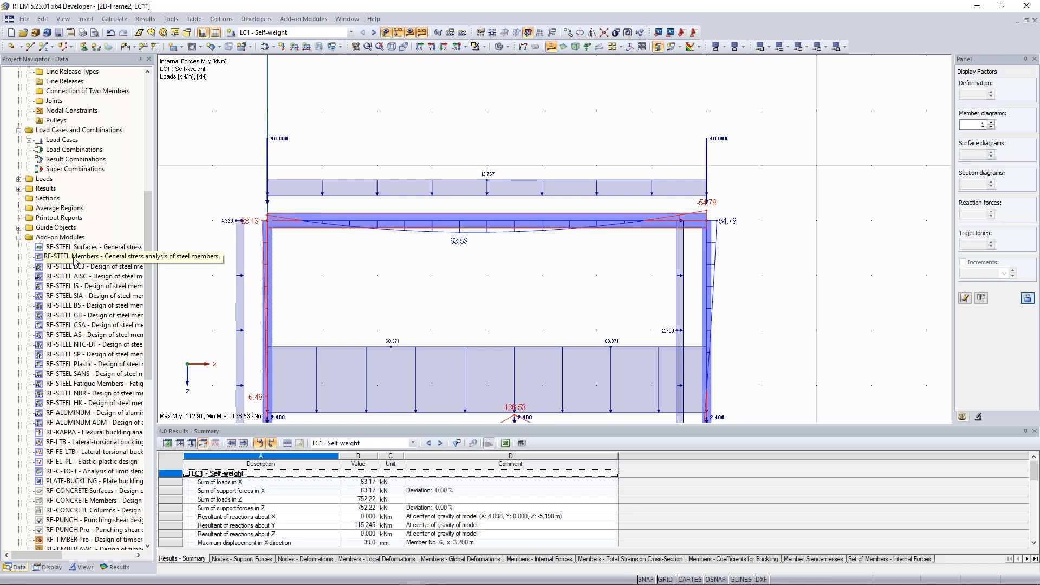
pyautogui.doubleClick(74, 258)
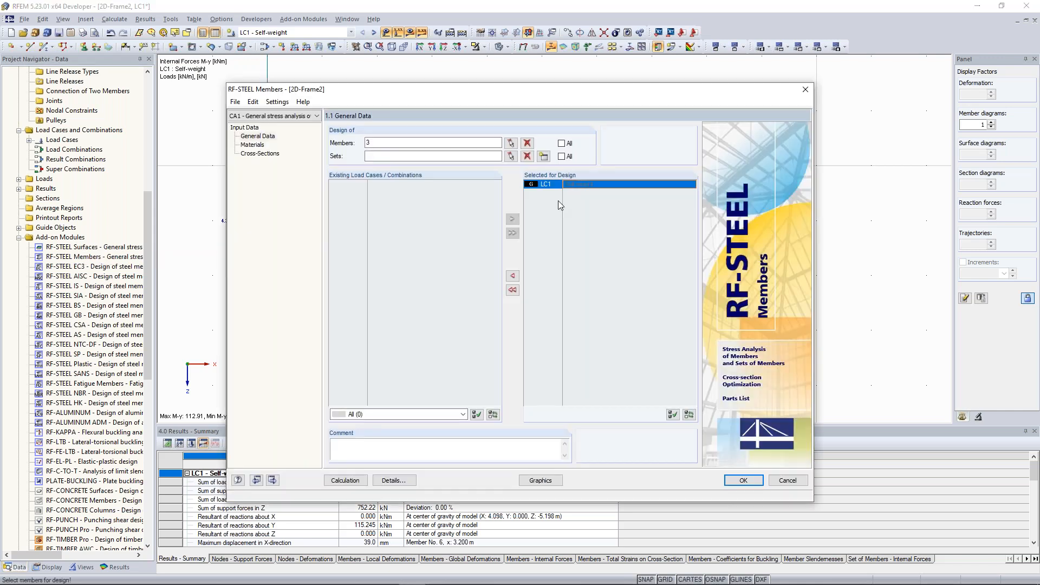
# Review the Steel S 235 material properties and the list of cross-sections in the module's input data.
pyautogui.click(252, 144)
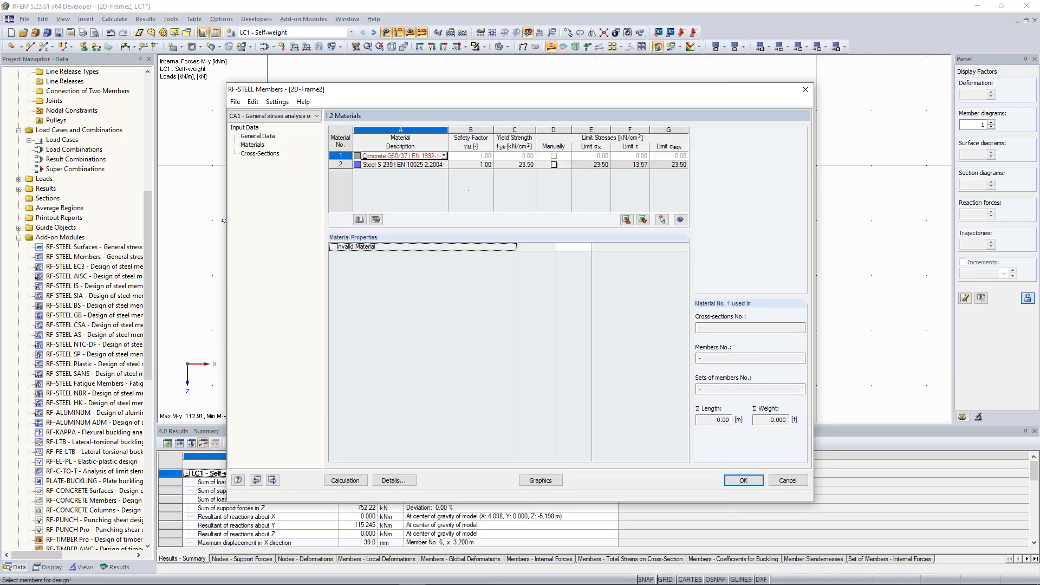
pyautogui.click(418, 165)
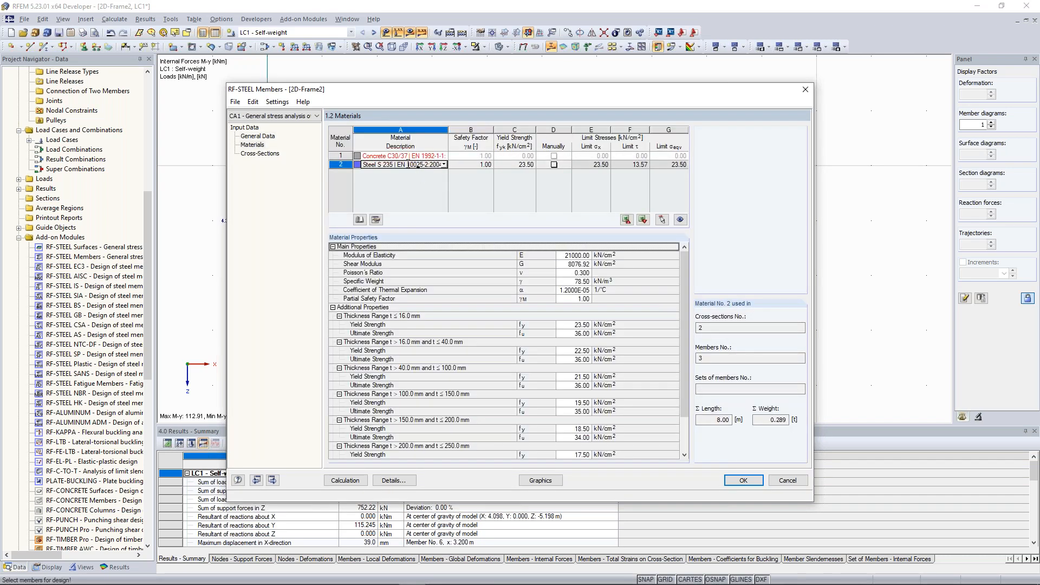
pyautogui.click(260, 154)
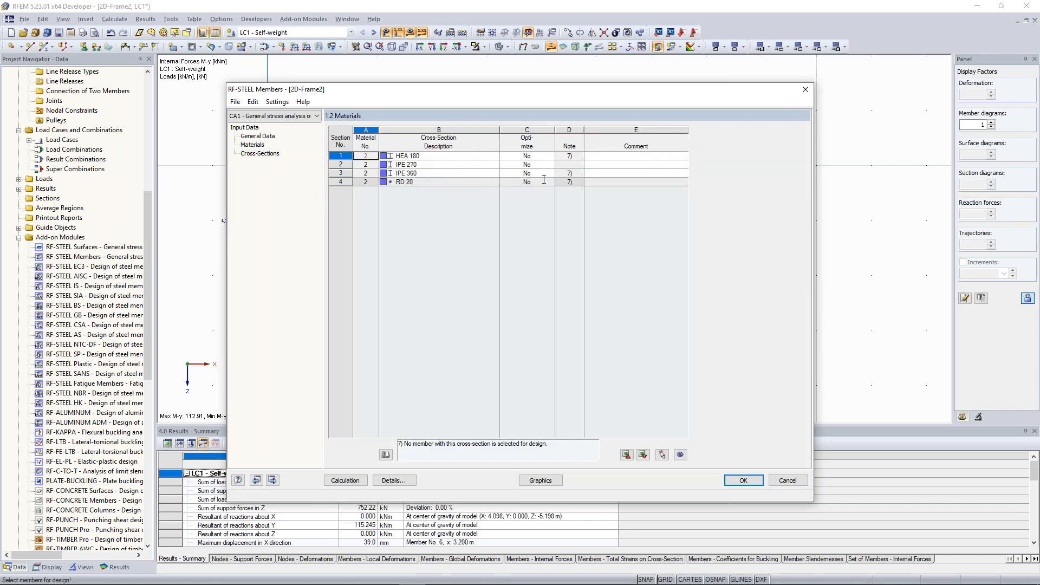
pyautogui.moveTo(456, 90); pyautogui.dragTo(431, 241)
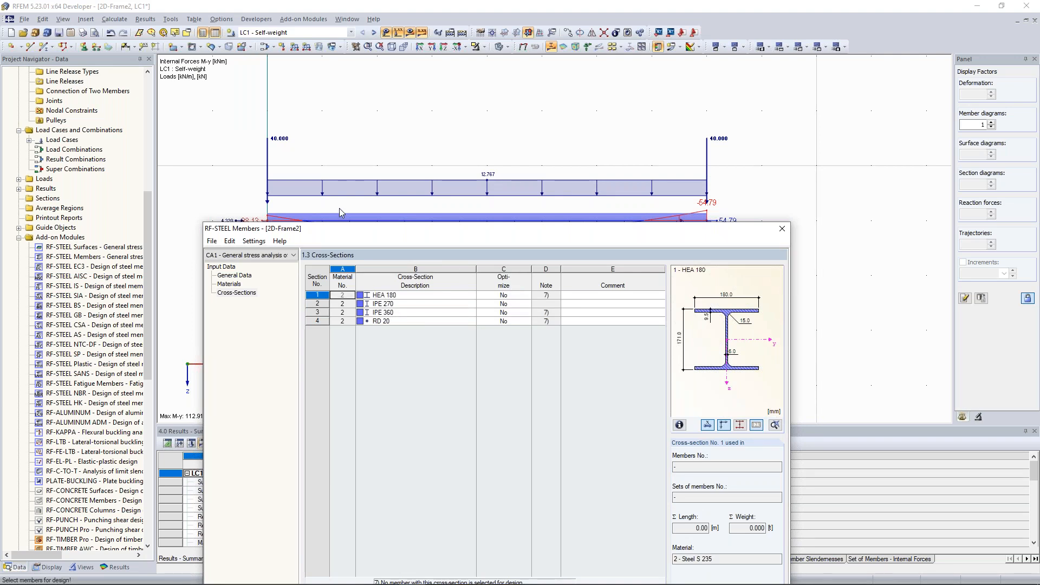
pyautogui.moveTo(339, 228); pyautogui.dragTo(333, 276)
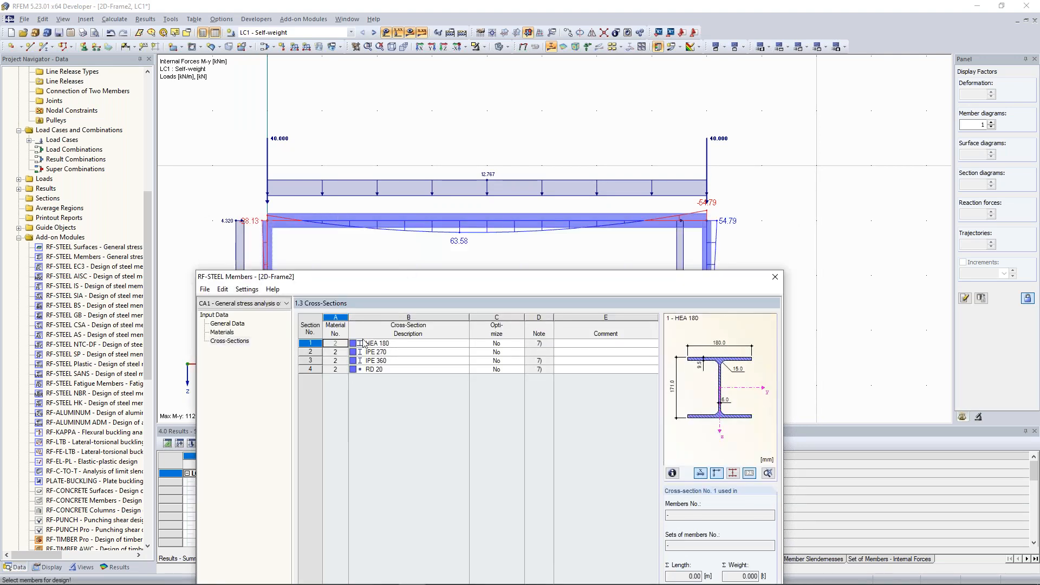
# Check the IPE 270 cross-section used by the top beam and calculate its stresses in RF-STEEL Members.
pyautogui.click(386, 352)
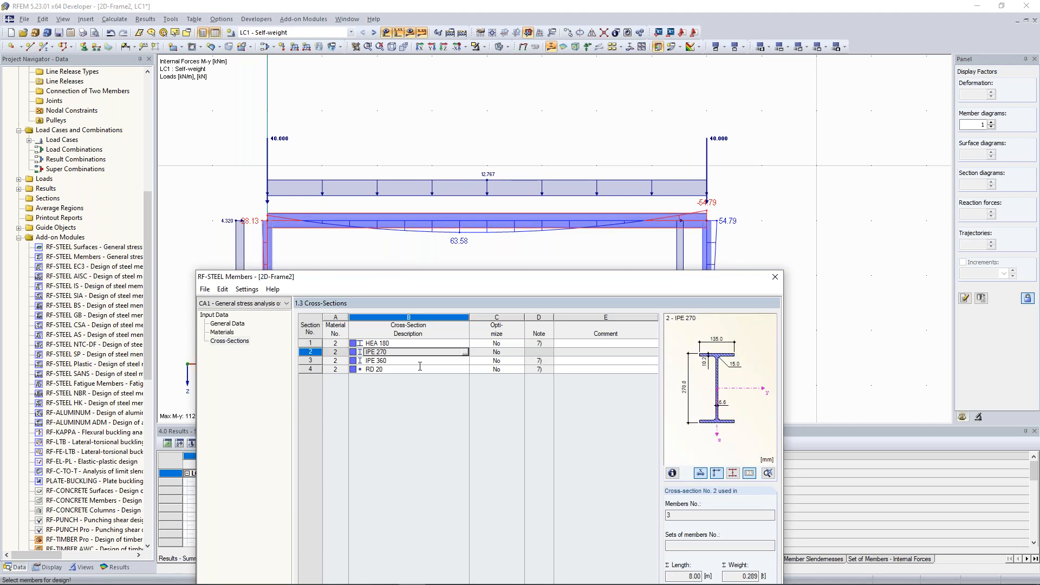
pyautogui.moveTo(448, 284); pyautogui.dragTo(447, 69)
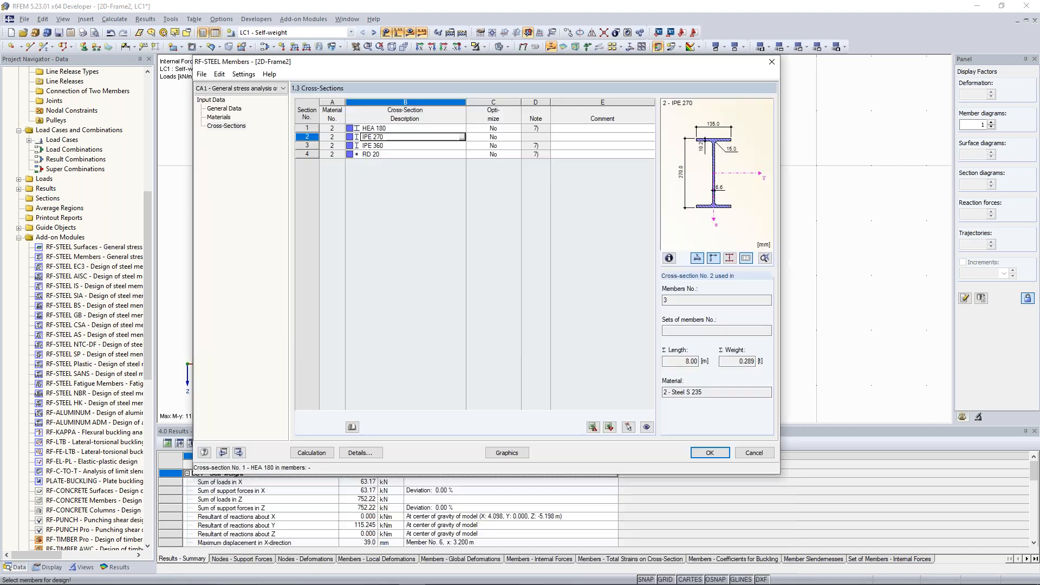
pyautogui.click(311, 453)
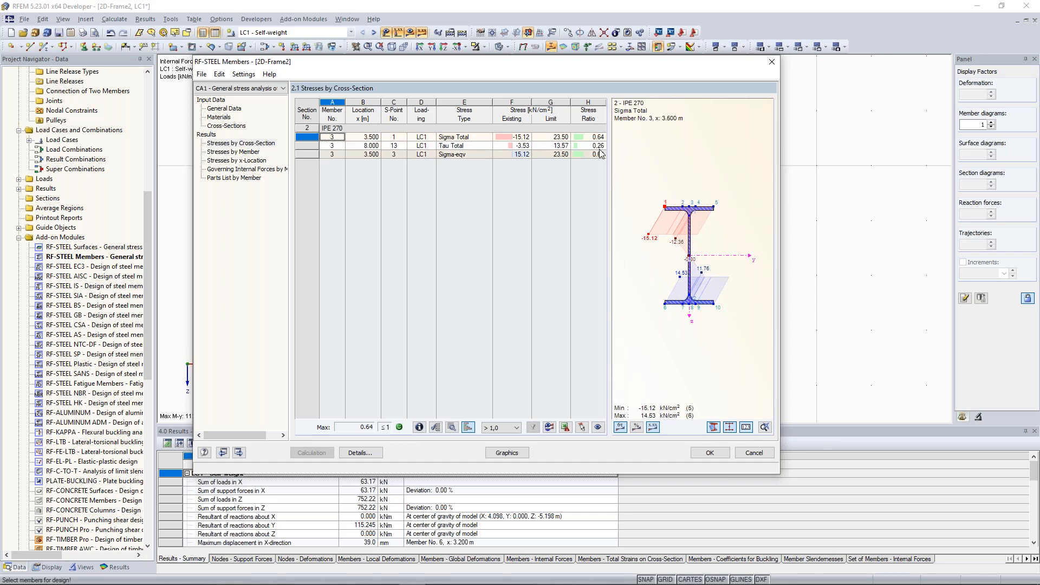
pyautogui.moveTo(591, 67); pyautogui.dragTo(607, 105)
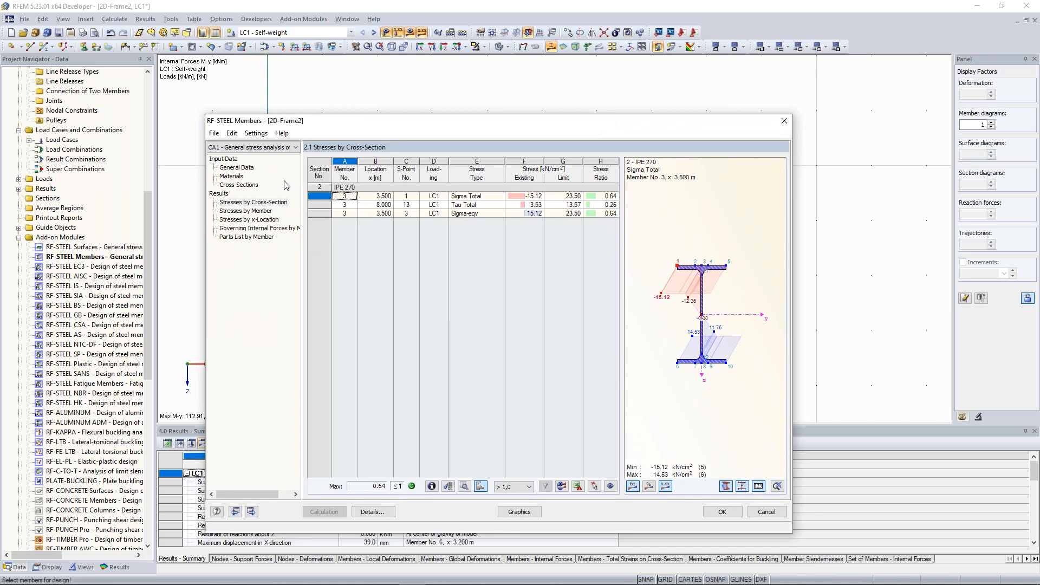
# Set the optimization of the IPE 270 cross-section to From current row and recalculate the stress design.
pyautogui.click(285, 186)
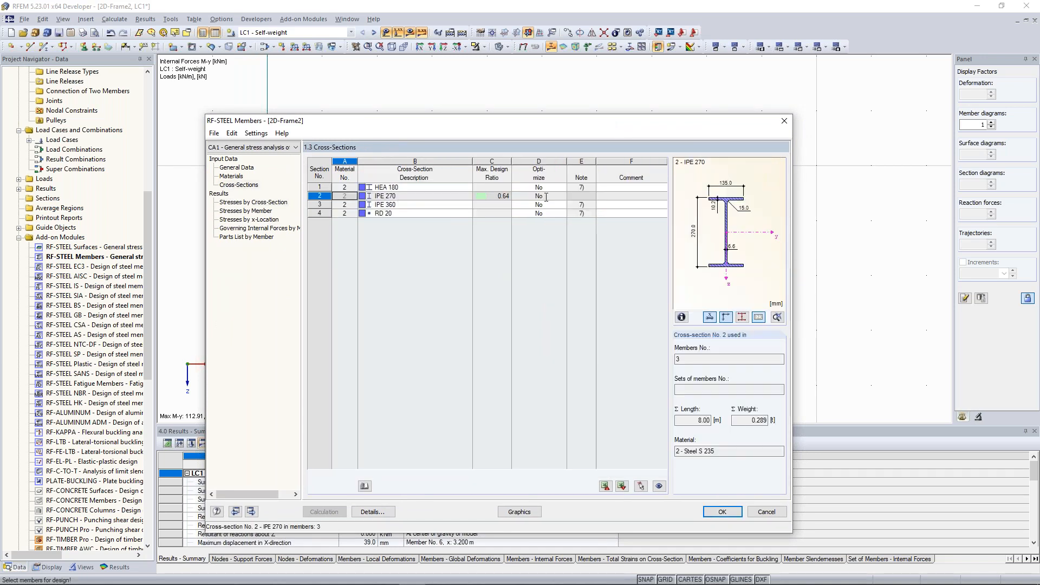
pyautogui.click(546, 196)
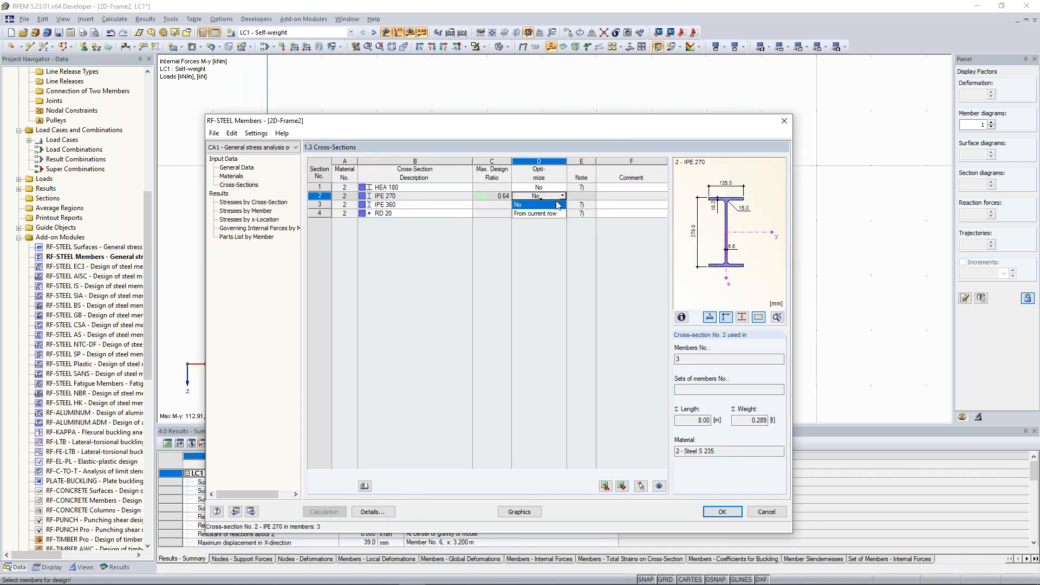
pyautogui.click(537, 214)
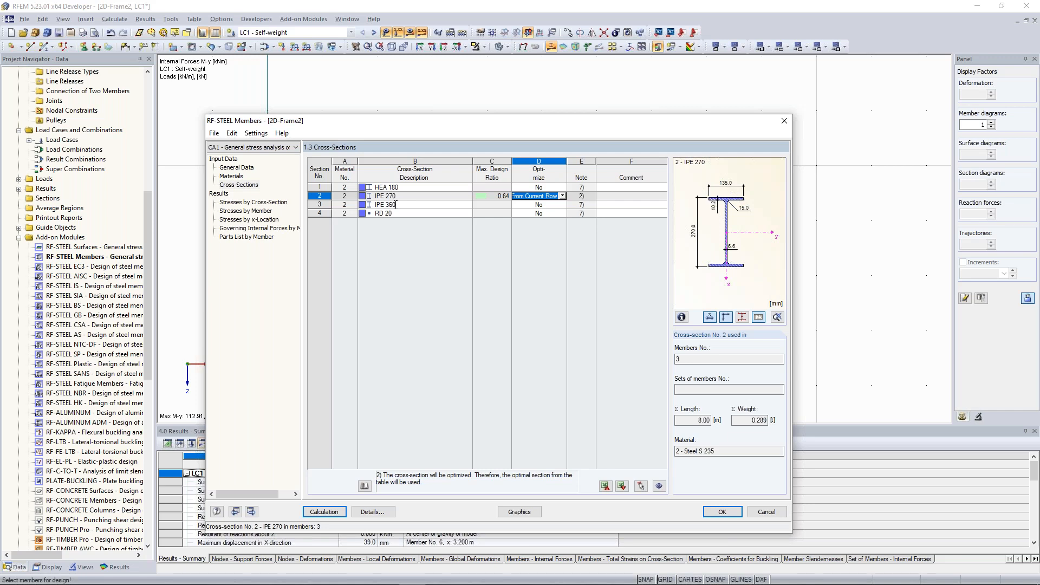
pyautogui.click(324, 512)
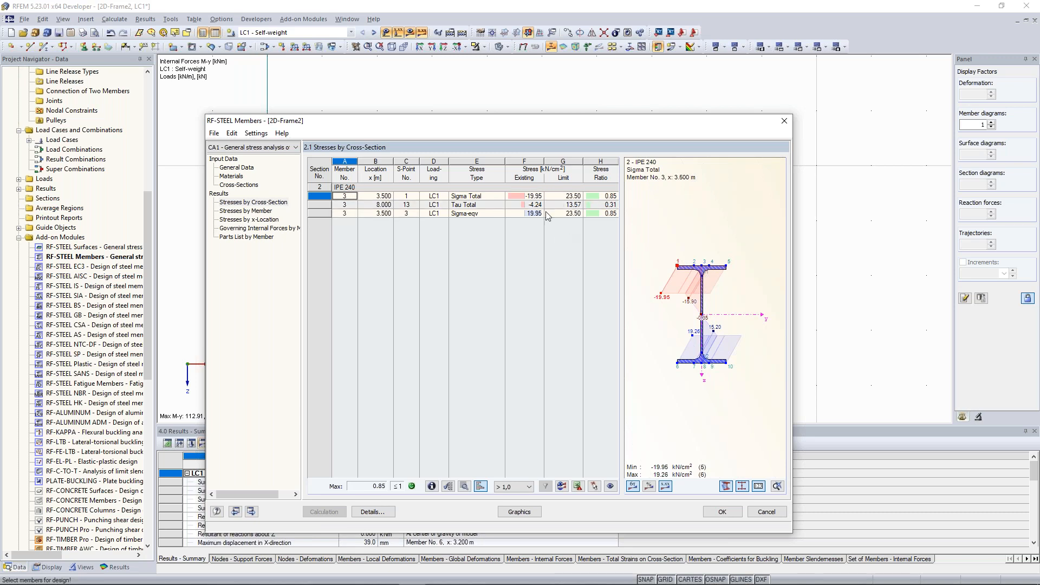
# Review the stress ratios of the optimized top beam, compare its module and RFEM cross-sections, and close RF-STEEL Members.
pyautogui.moveTo(554, 133); pyautogui.dragTo(554, 89)
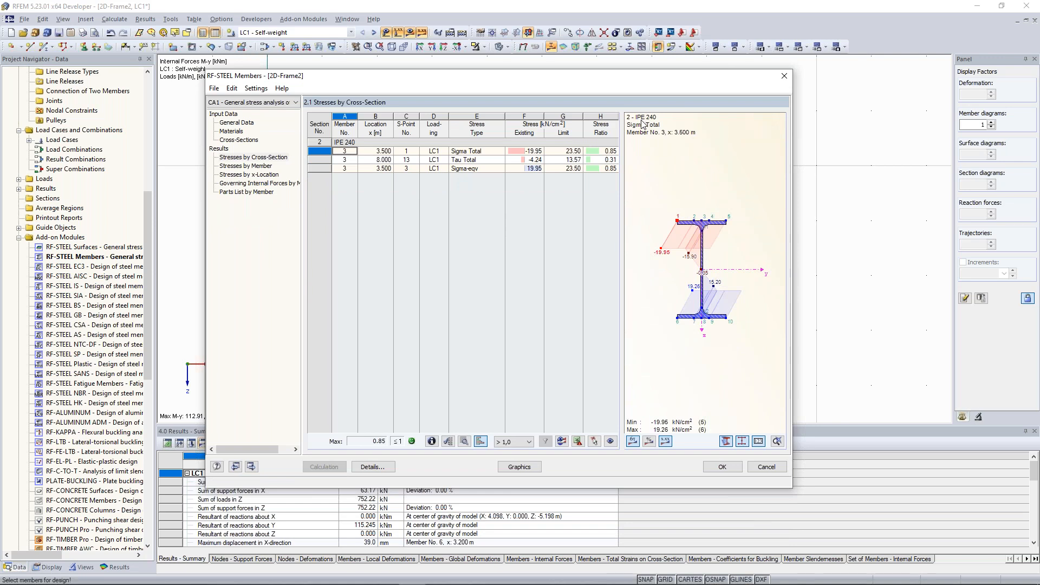
pyautogui.click(236, 140)
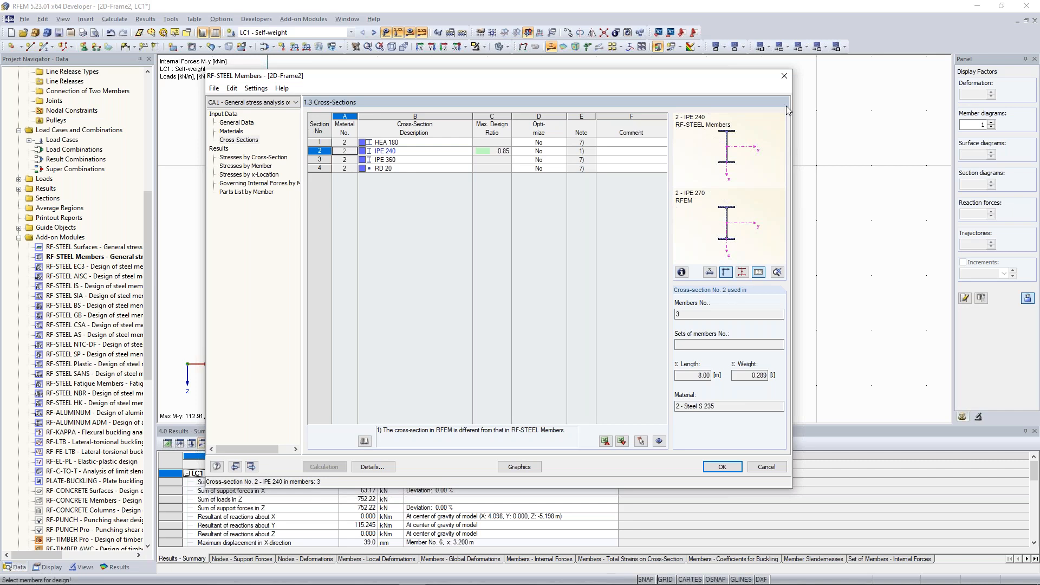
pyautogui.click(784, 76)
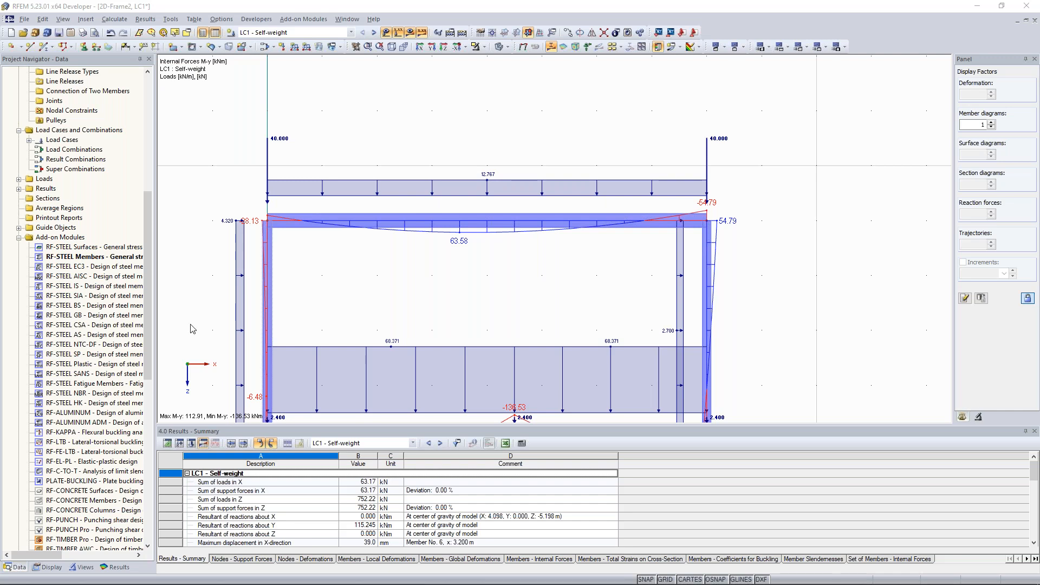
# Try the Null member type for the middle column in its member settings.
pyautogui.scroll(-2, 643, 302)
pyautogui.moveTo(536, 296); pyautogui.dragTo(549, 175, button='middle')
pyautogui.scroll(-2, 549, 175)
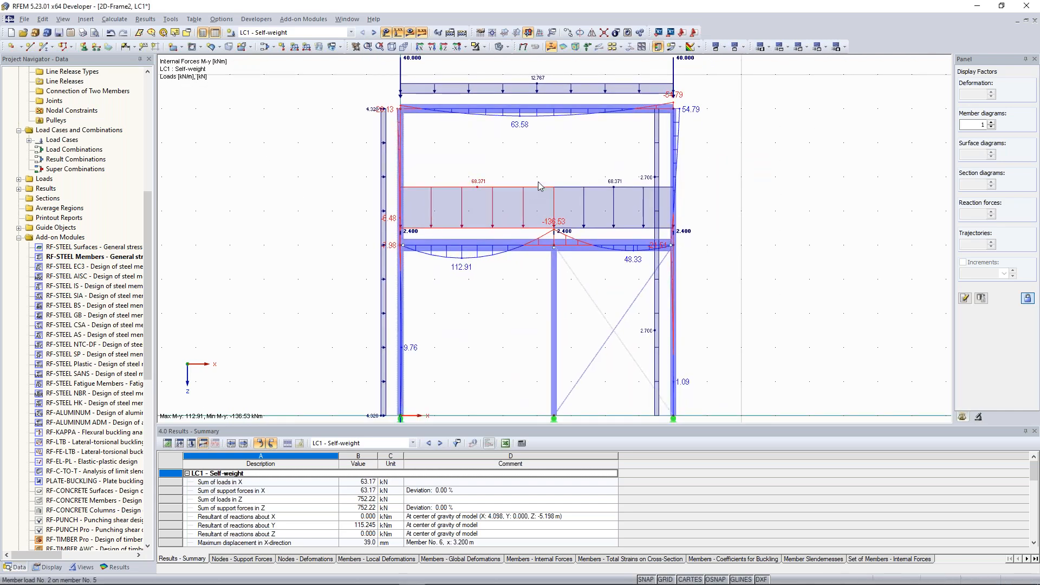
pyautogui.doubleClick(554, 308)
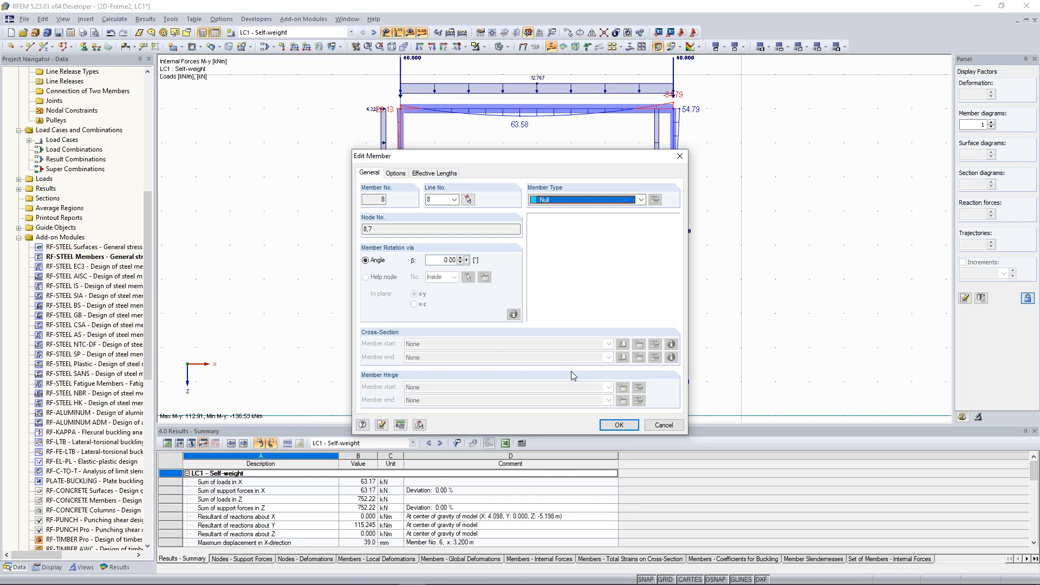
pyautogui.moveTo(520, 161); pyautogui.dragTo(190, 85)
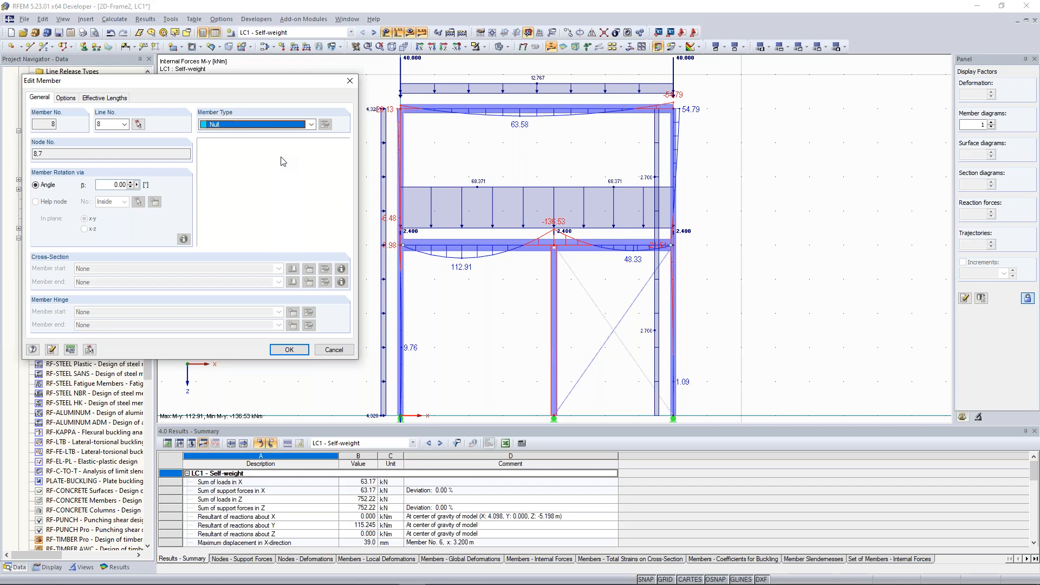
pyautogui.click(351, 81)
# Add a new member between the base supports of the left and middle columns.
pyautogui.scroll(-2, 604, 309)
pyautogui.moveTo(723, 326); pyautogui.dragTo(646, 216, button='middle')
pyautogui.scroll(1, 510, 307)
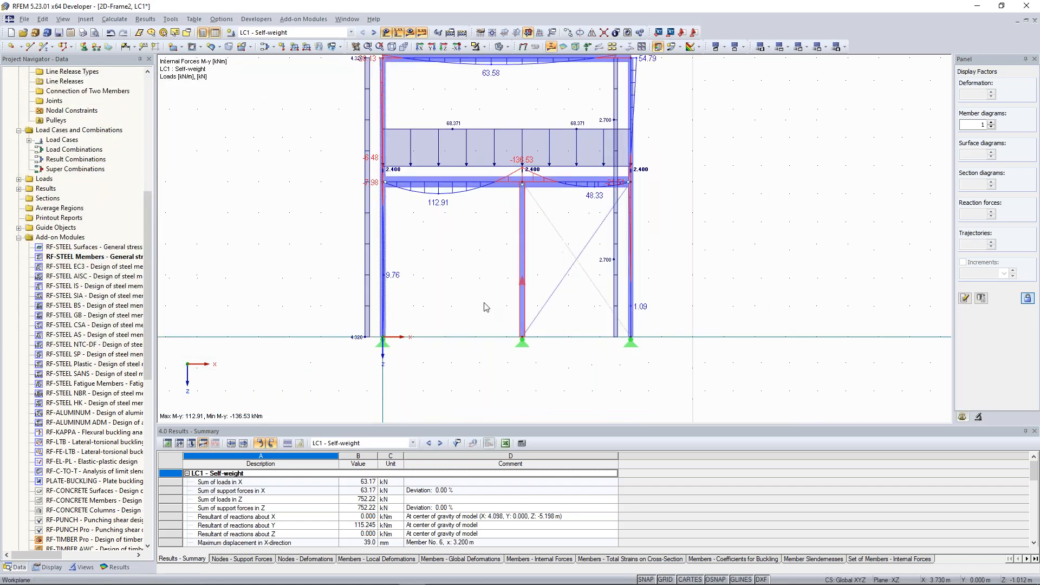
pyautogui.click(44, 47)
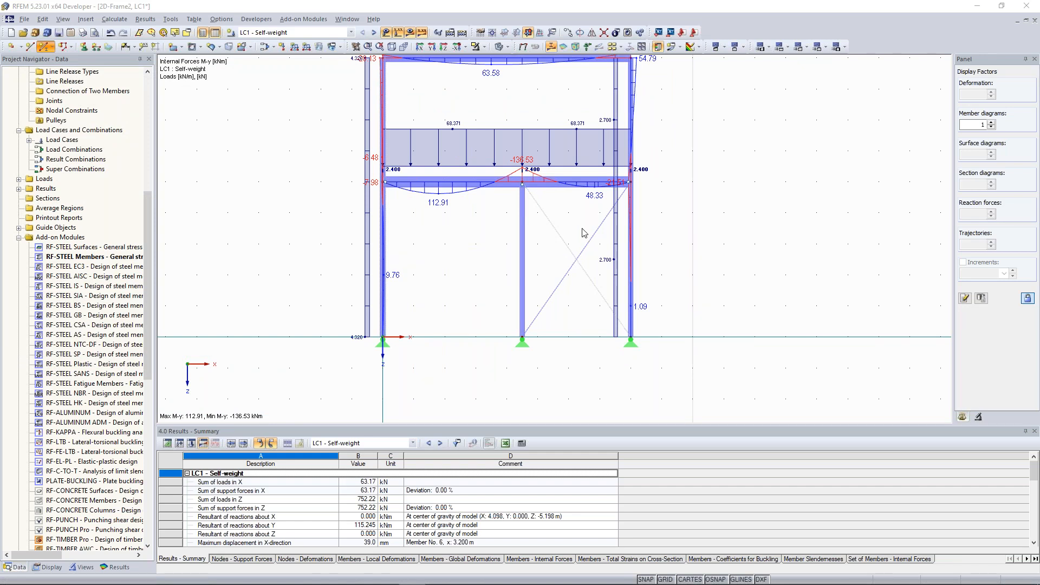
pyautogui.click(620, 203)
pyautogui.click(596, 375)
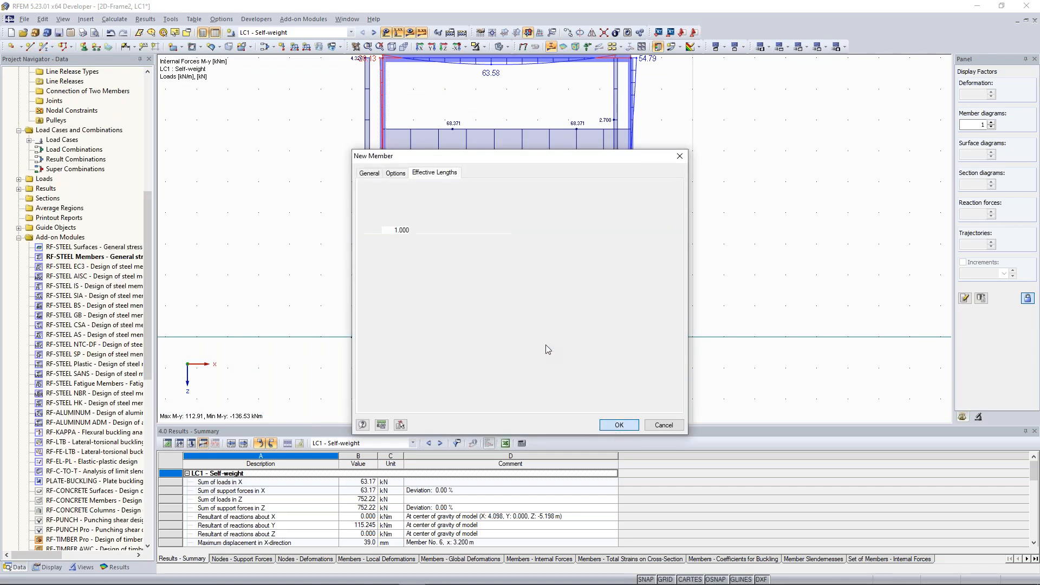
pyautogui.press('Return')
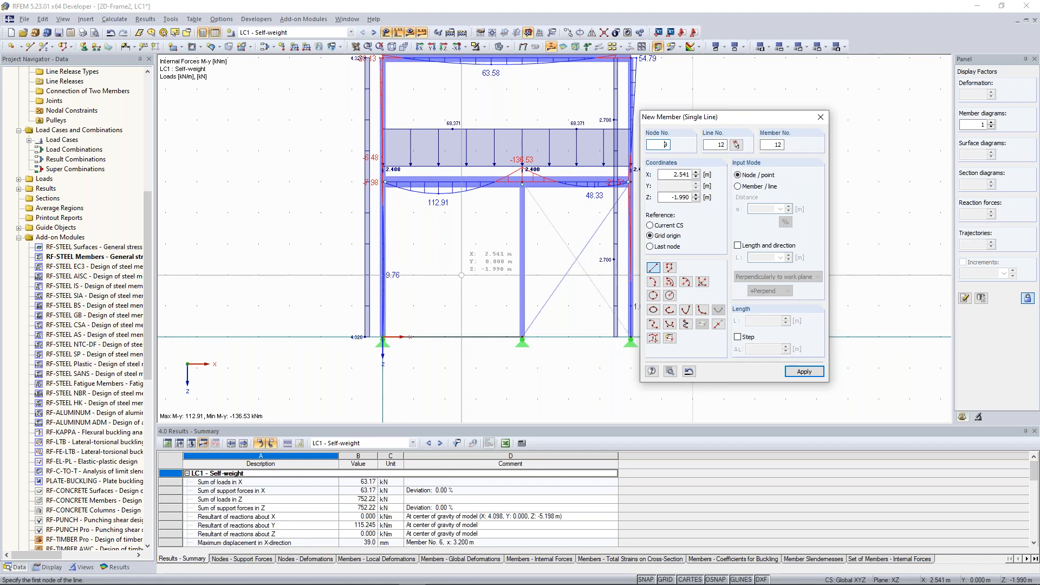
pyautogui.press('Escape')
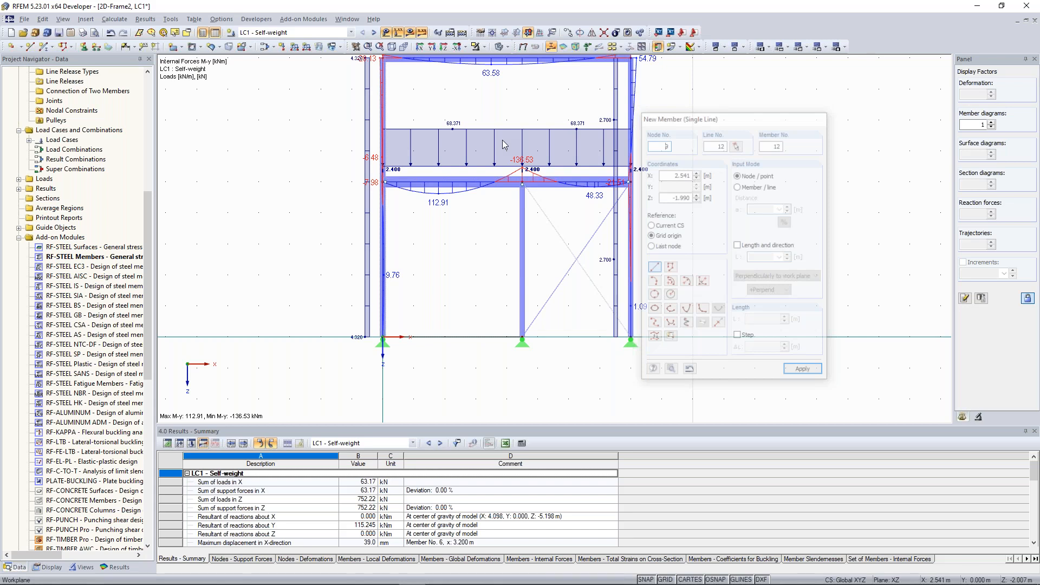
pyautogui.press('Escape')
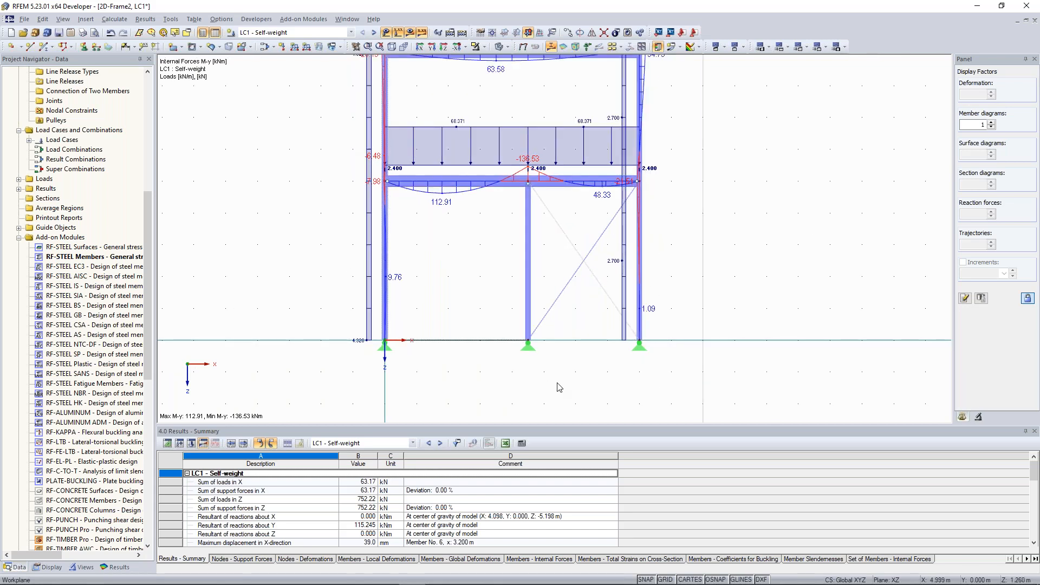
# Inspect the new base member together with the adjoining lower beam and middle column.
pyautogui.click(546, 345)
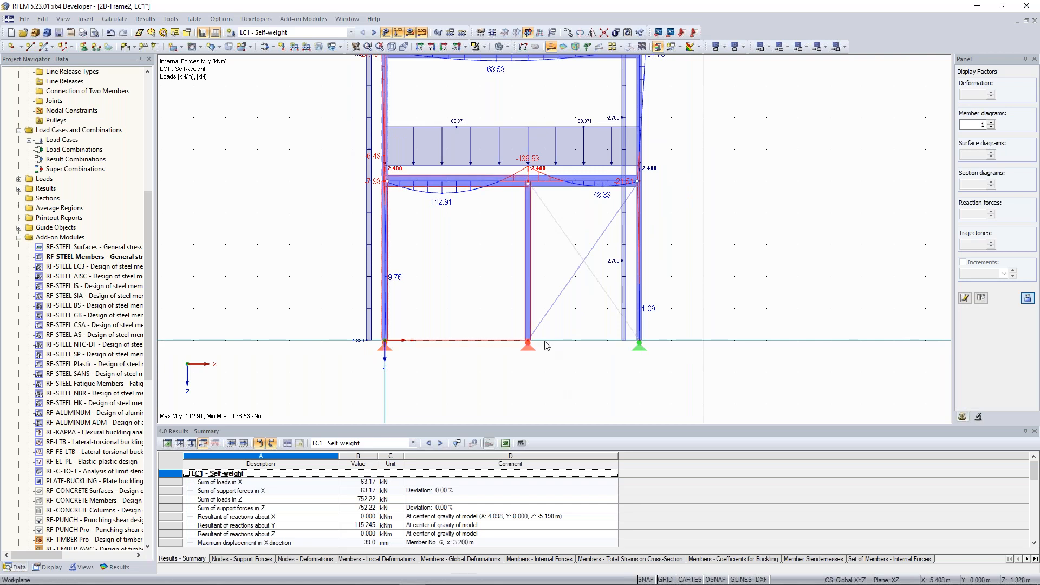
pyautogui.click(475, 306)
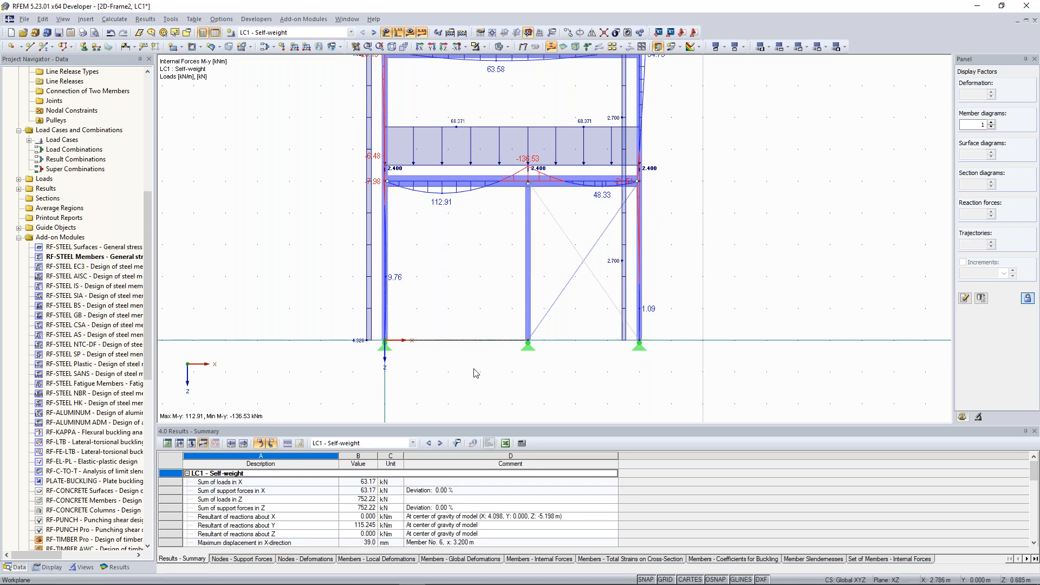
pyautogui.scroll(2, 476, 373)
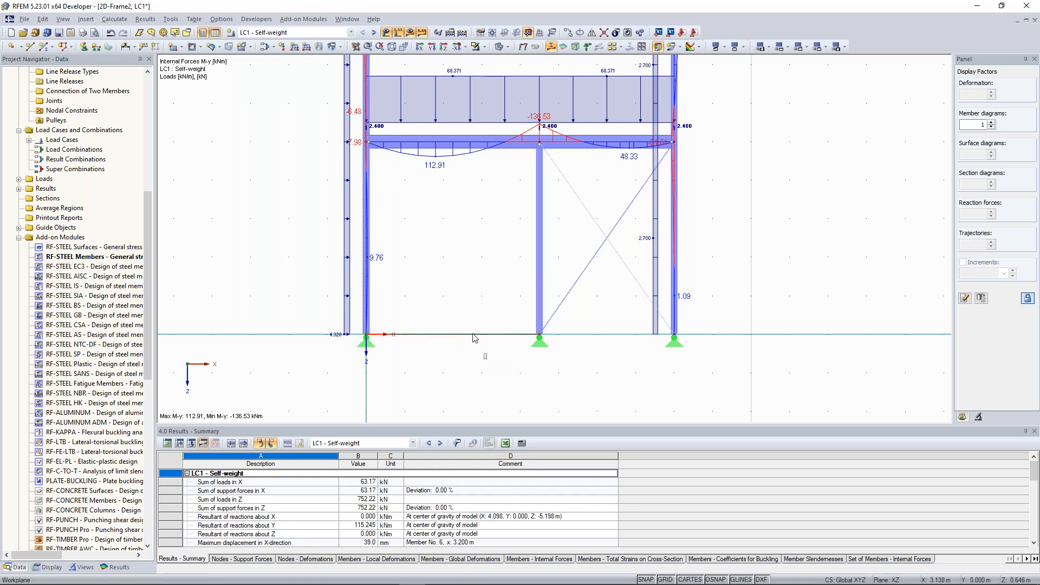
pyautogui.scroll(-1, 458, 312)
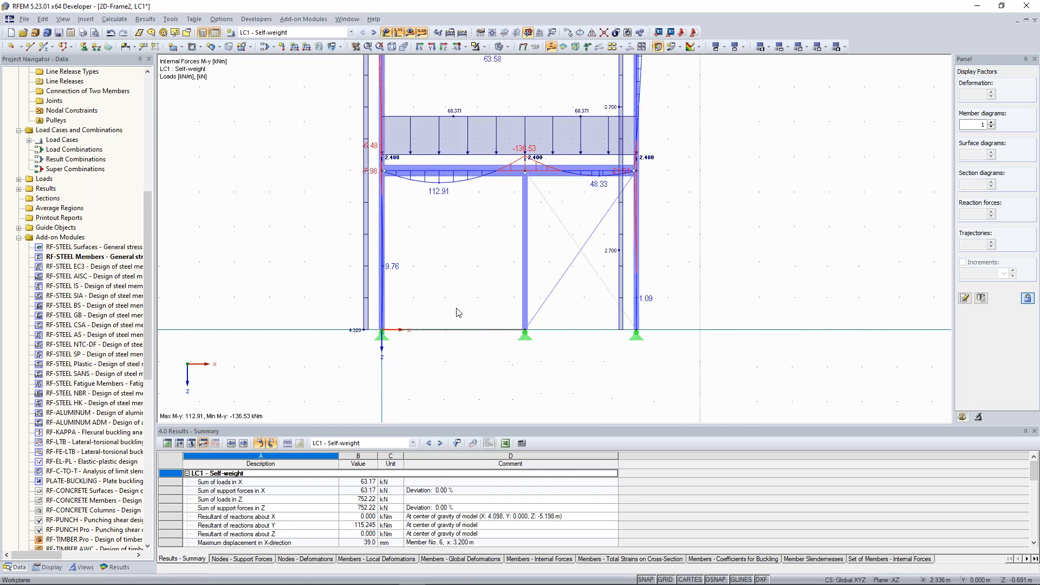
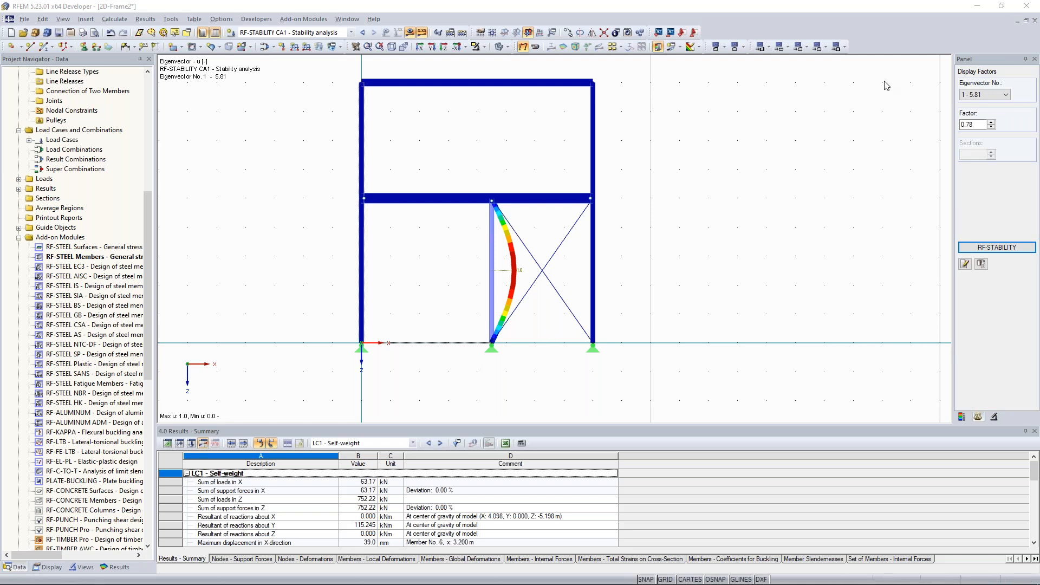
# Display the second eigenvector of the stability analysis and examine the frame's buckling shape.
pyautogui.click(984, 96)
pyautogui.click(982, 110)
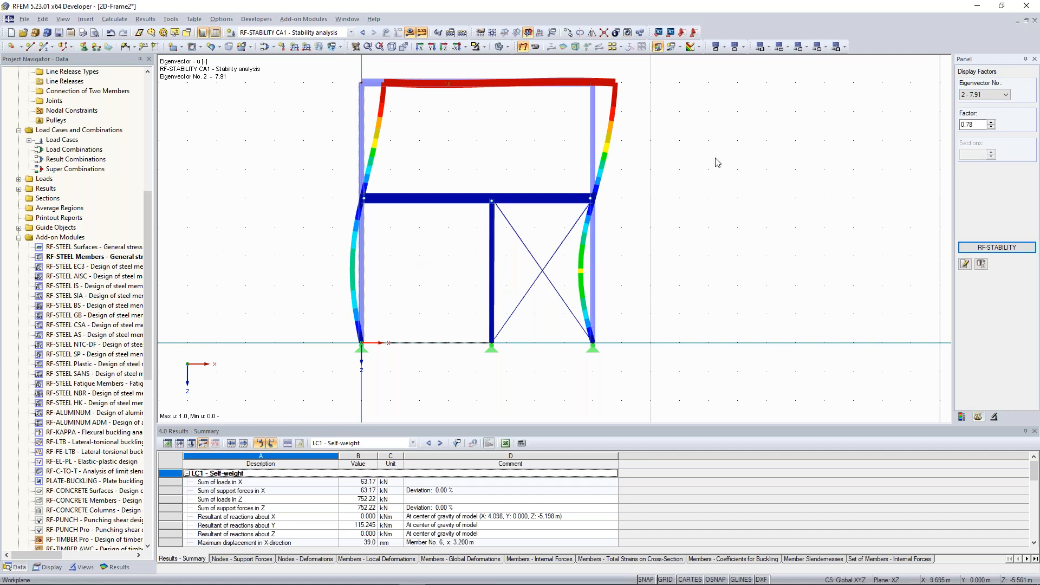
pyautogui.moveTo(859, 136); pyautogui.dragTo(866, 133, button='middle')
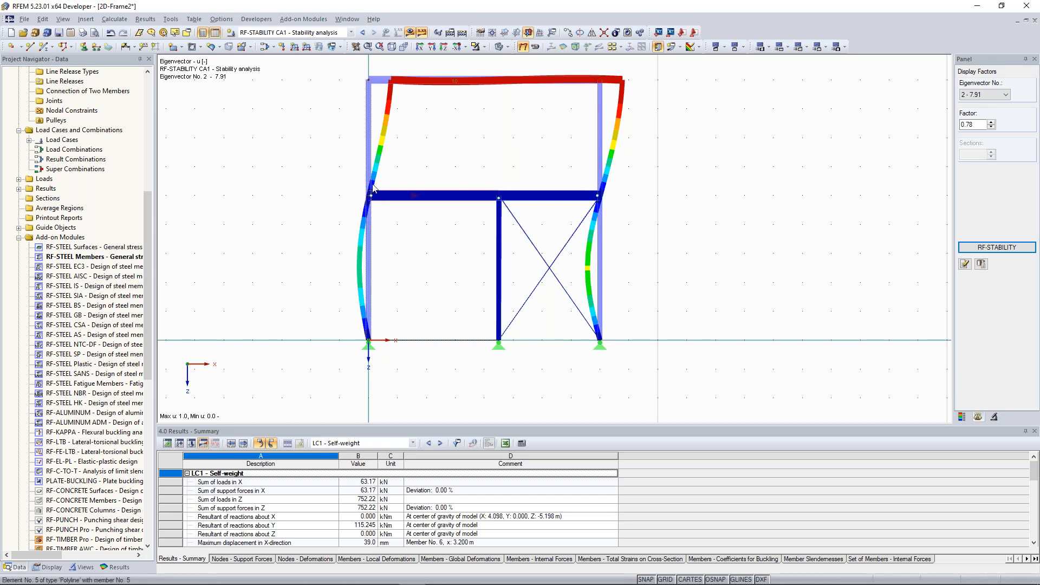
pyautogui.moveTo(337, 163); pyautogui.dragTo(341, 178, button='middle')
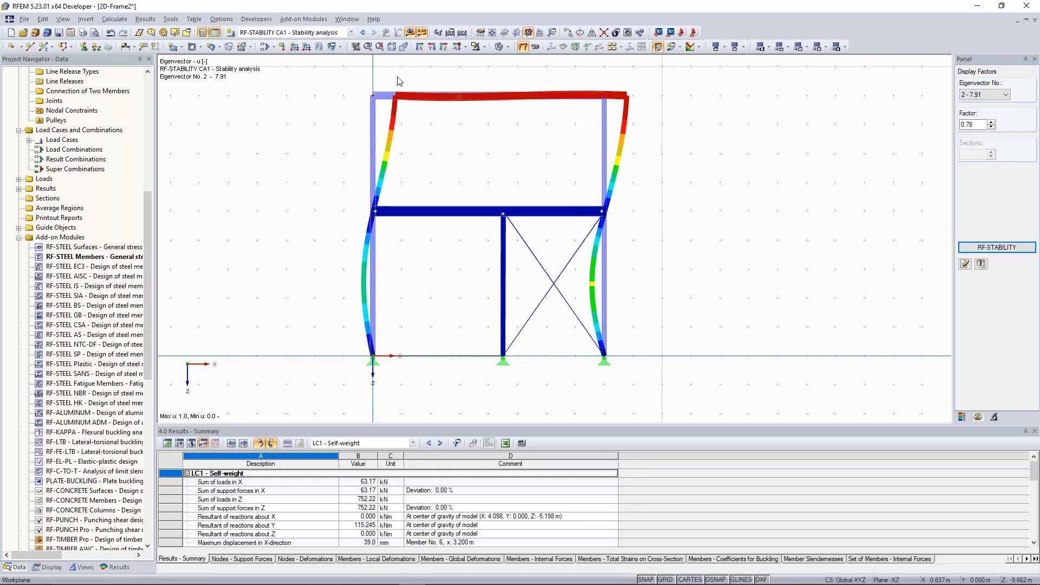
pyautogui.moveTo(394, 90); pyautogui.dragTo(395, 110, button='middle')
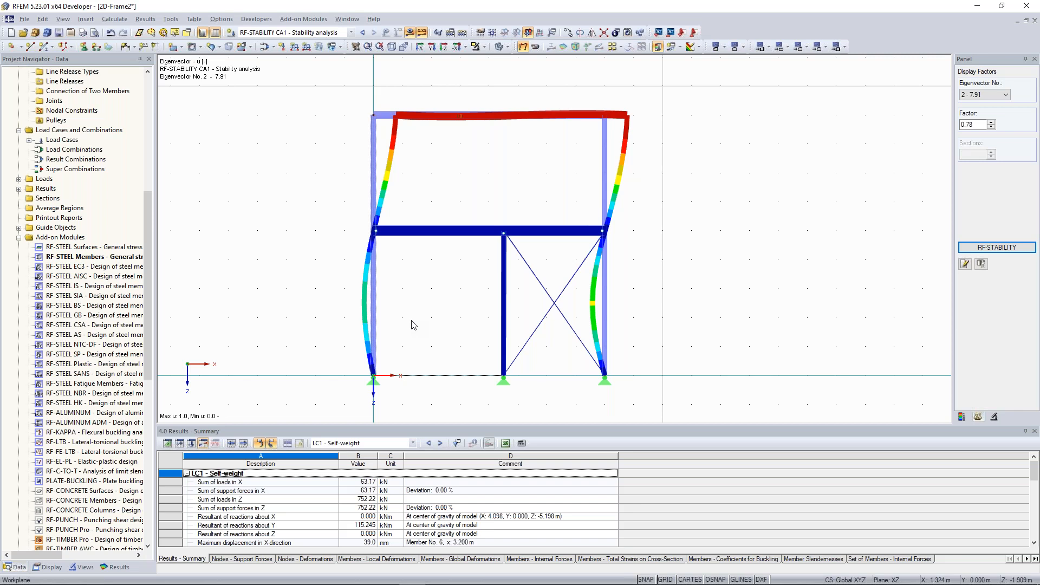
pyautogui.scroll(-1, 393, 178)
pyautogui.scroll(1, 387, 167)
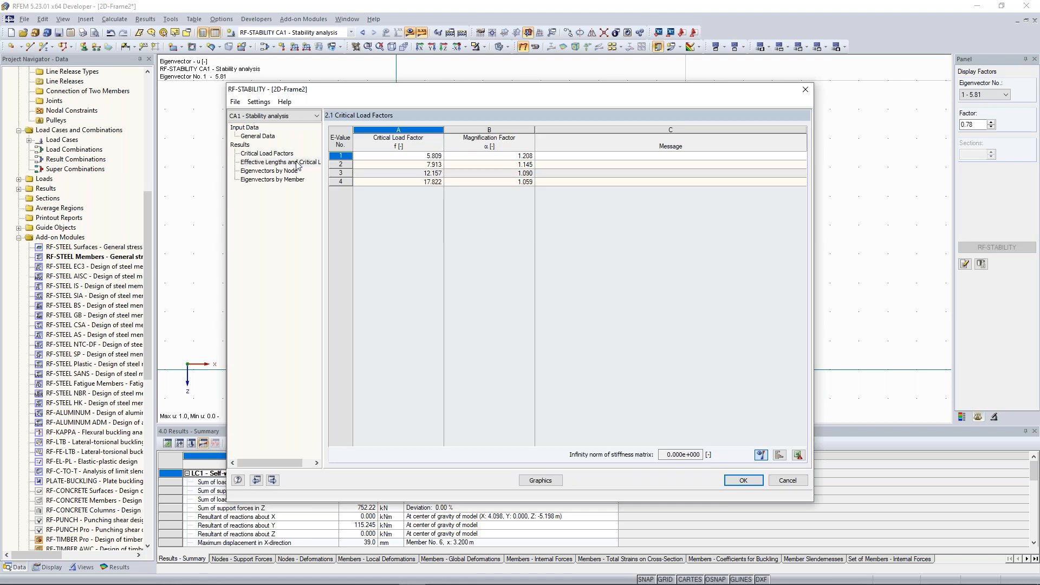
# Review the effective lengths and critical loads of the members in RF-STABILITY, and close the module.
pyautogui.click(297, 163)
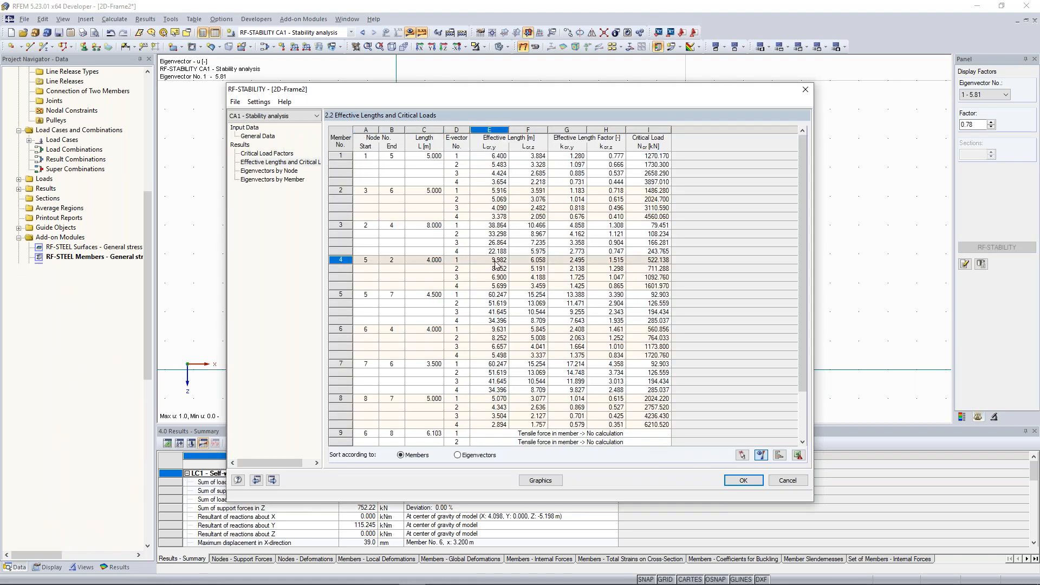
pyautogui.moveTo(514, 90); pyautogui.dragTo(420, 94)
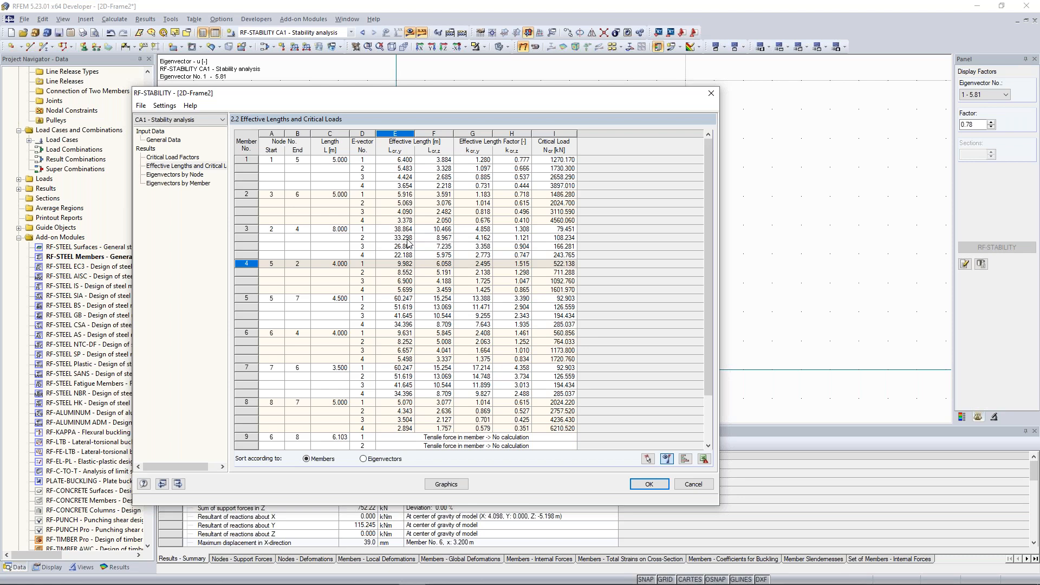
pyautogui.moveTo(428, 96); pyautogui.dragTo(499, 116)
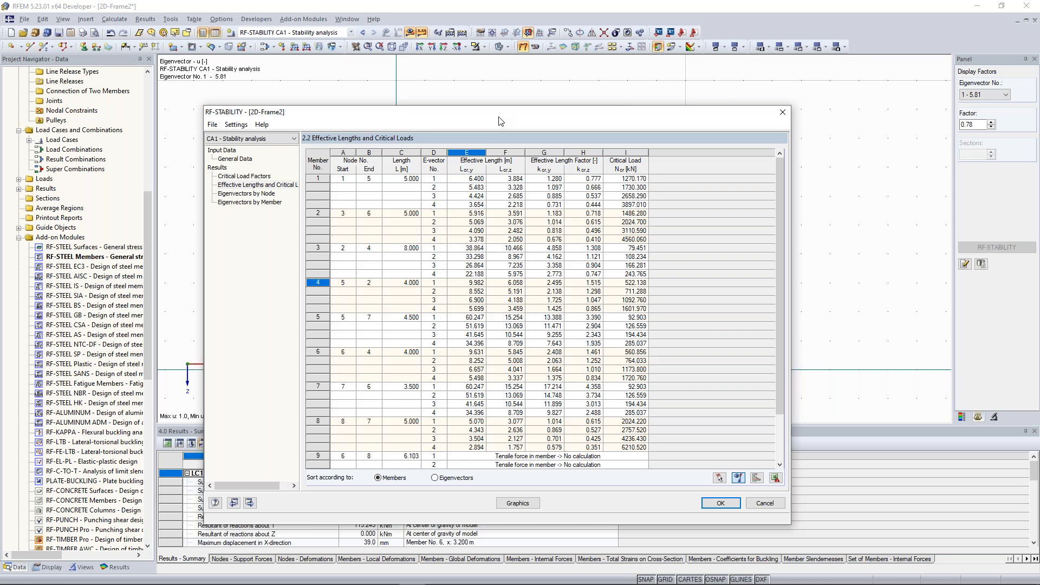
pyautogui.press('Escape')
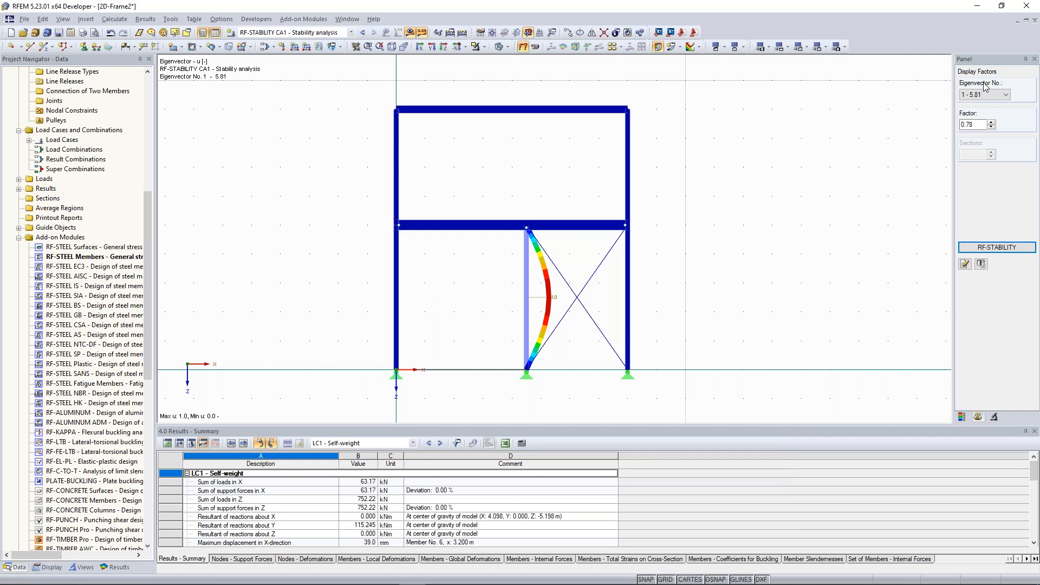
# Display the second eigenvector and compare member 4's effective lengths for eigenvectors 1 and 2 in RF-STABILITY.
pyautogui.press('Down')
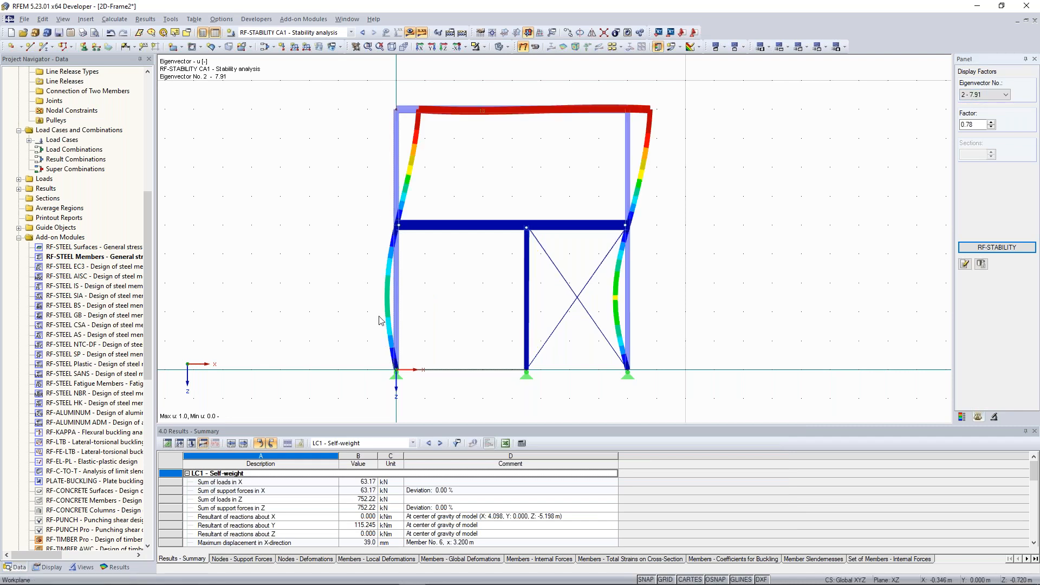
pyautogui.click(1000, 248)
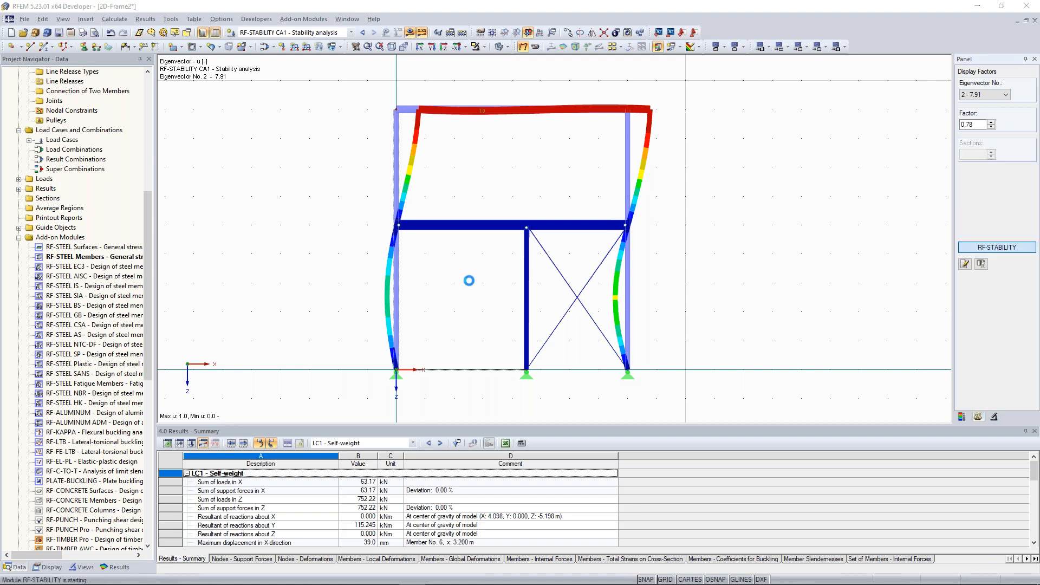
pyautogui.click(304, 163)
pyautogui.click(343, 260)
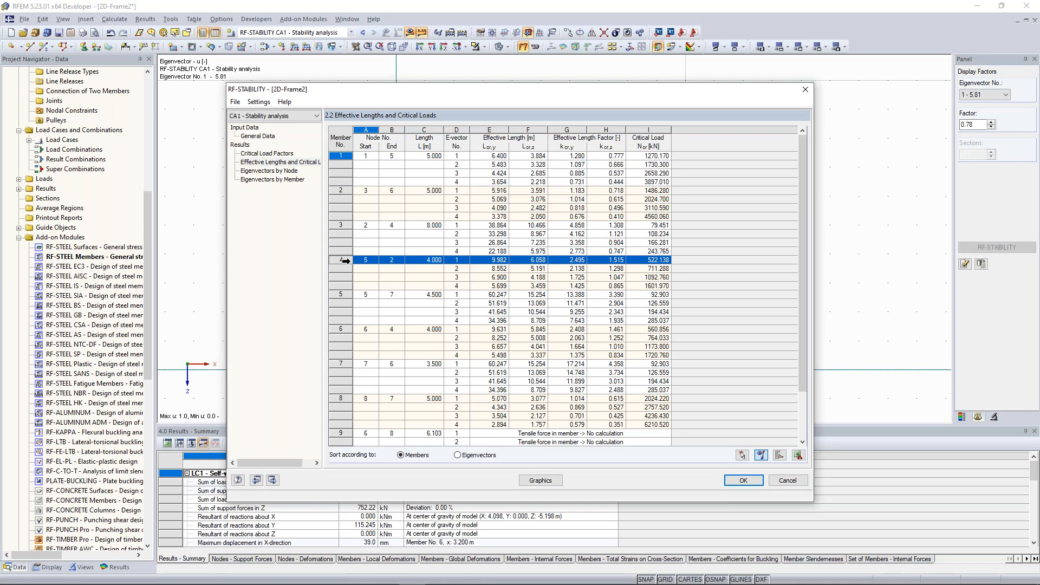
pyautogui.click(458, 269)
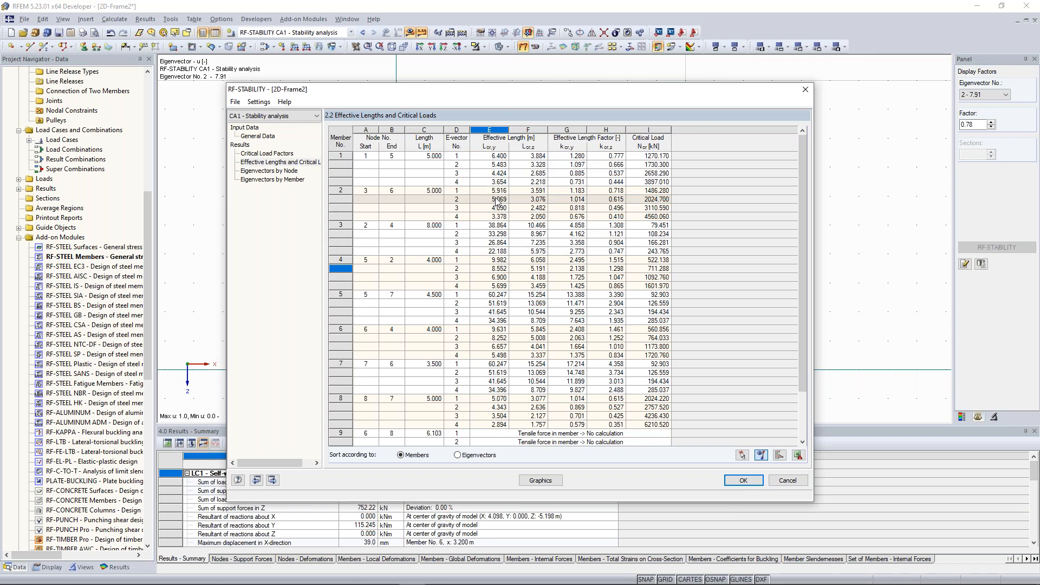
pyautogui.click(494, 261)
pyautogui.click(494, 268)
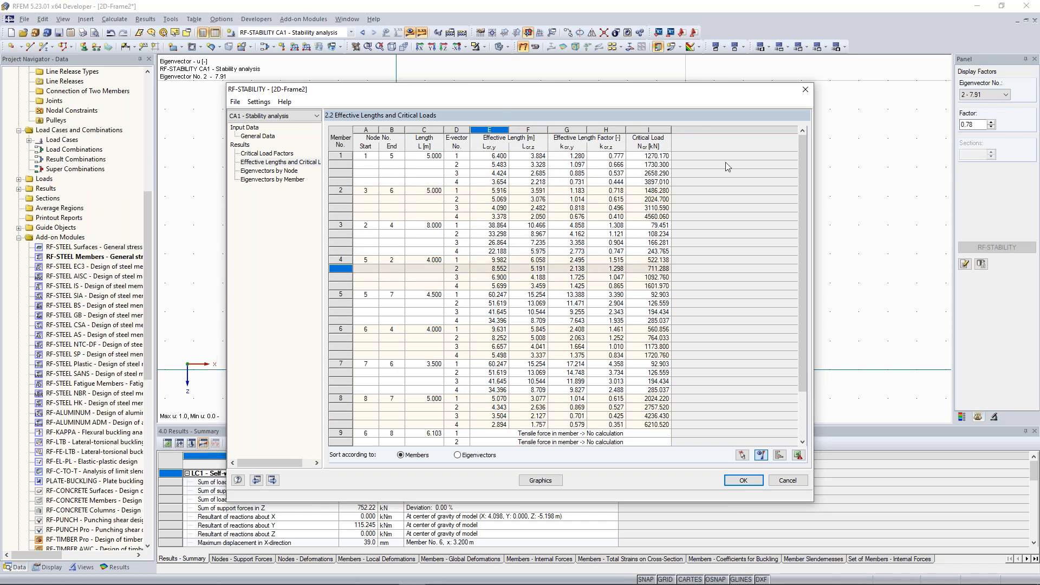
pyautogui.click(810, 93)
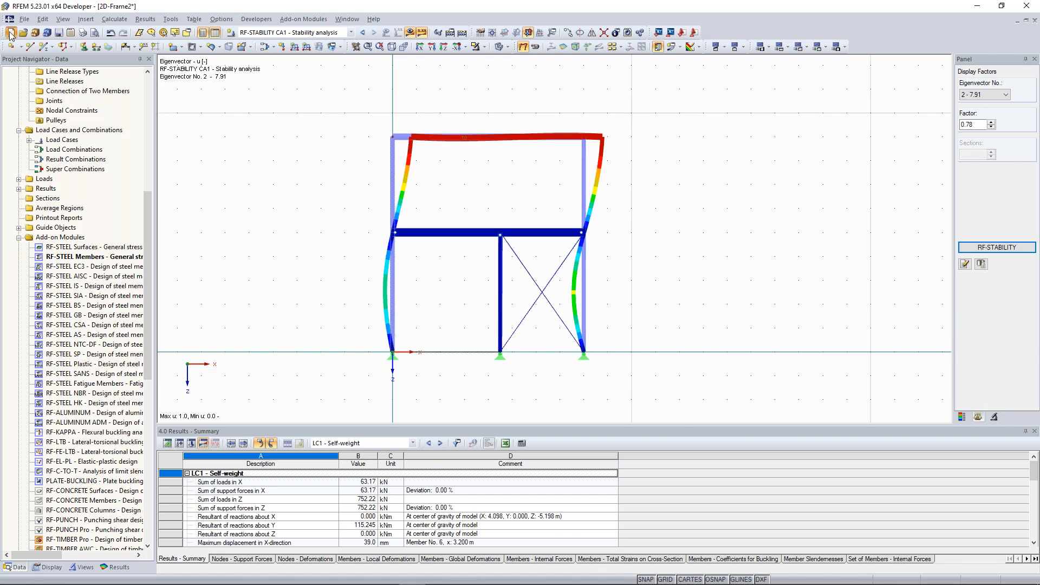
# Start a new 3D model named Concrete_Model in the Examples project.
pyautogui.click(9, 33)
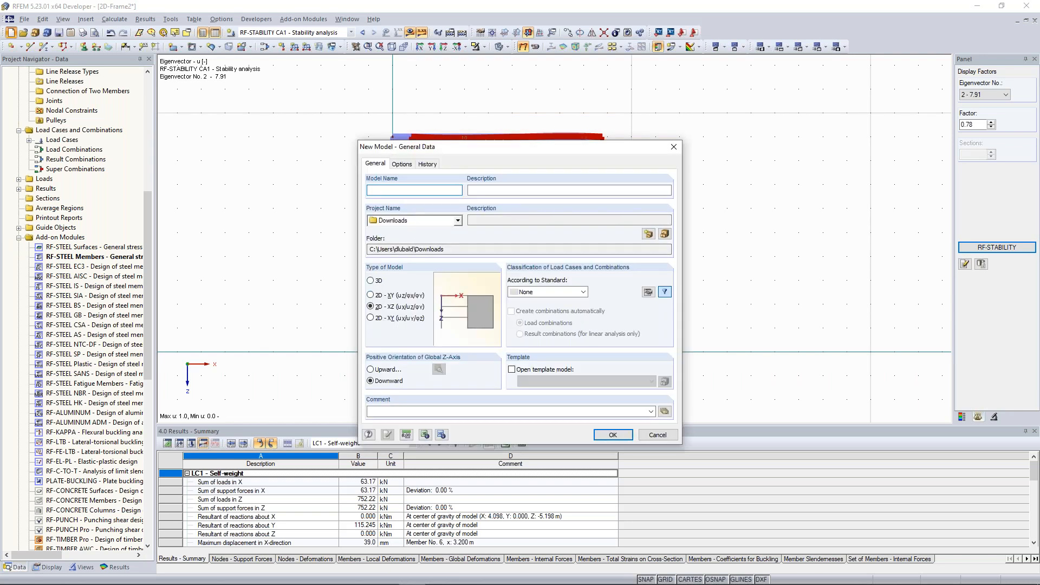
pyautogui.write('Concrete_Model')
pyautogui.click(371, 281)
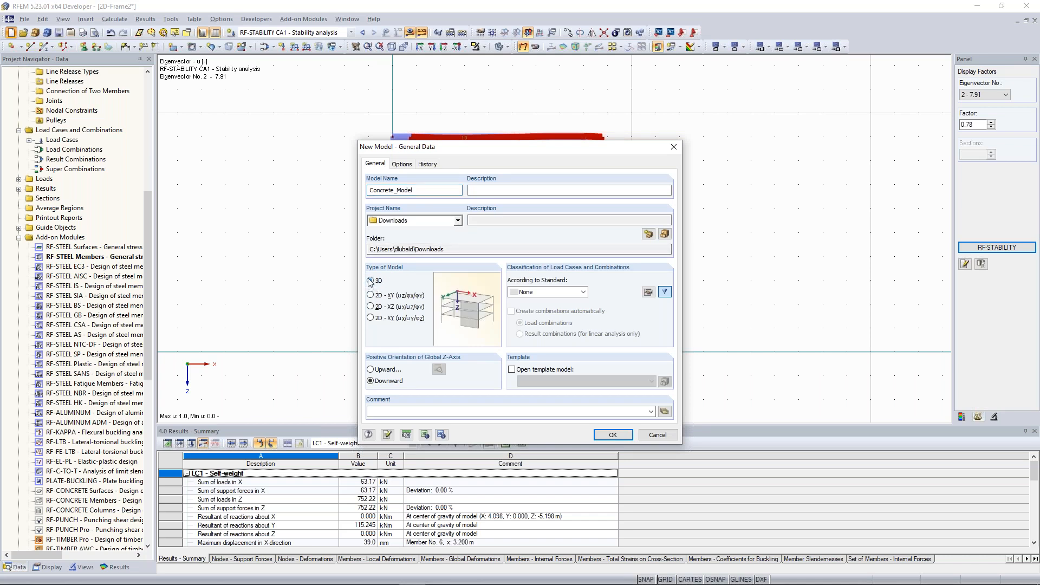
pyautogui.click(440, 223)
pyautogui.click(416, 233)
pyautogui.doubleClick(407, 248)
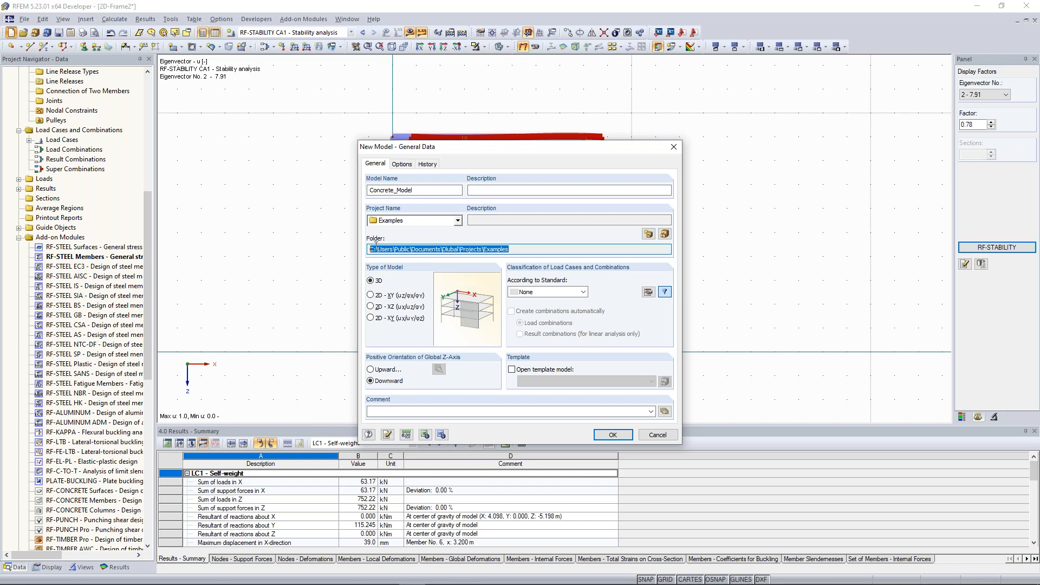
pyautogui.click(406, 248)
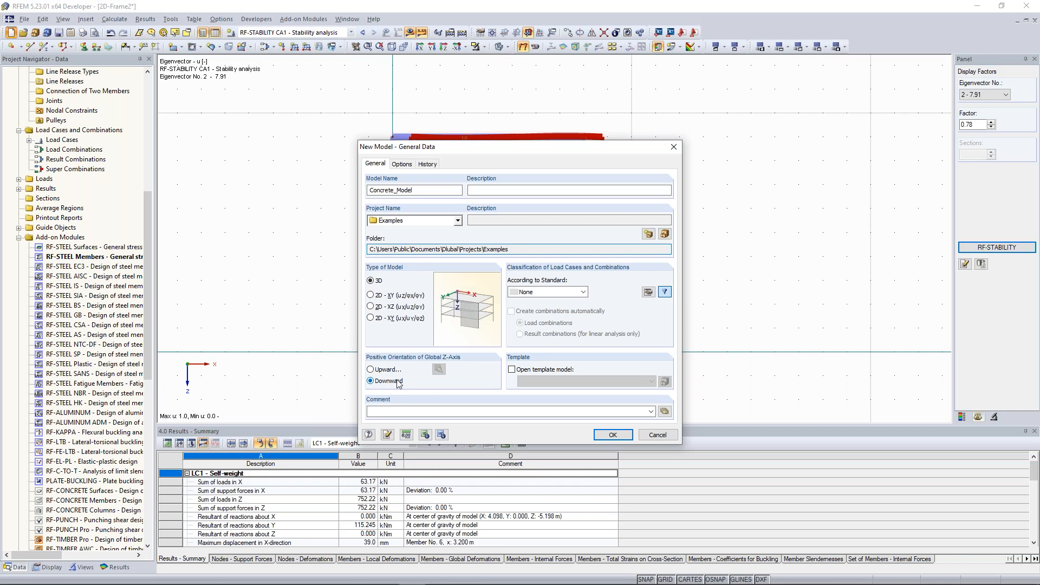
# Set the standard to EN 1990 with the CEN national annex, enable automatic load combinations, and create the model.
pyautogui.click(584, 292)
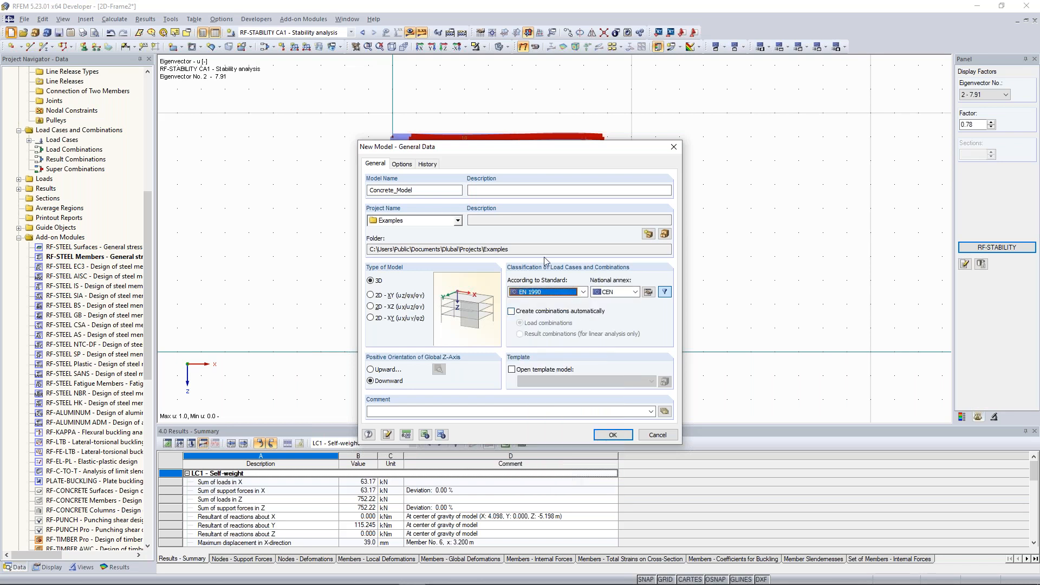
pyautogui.click(635, 293)
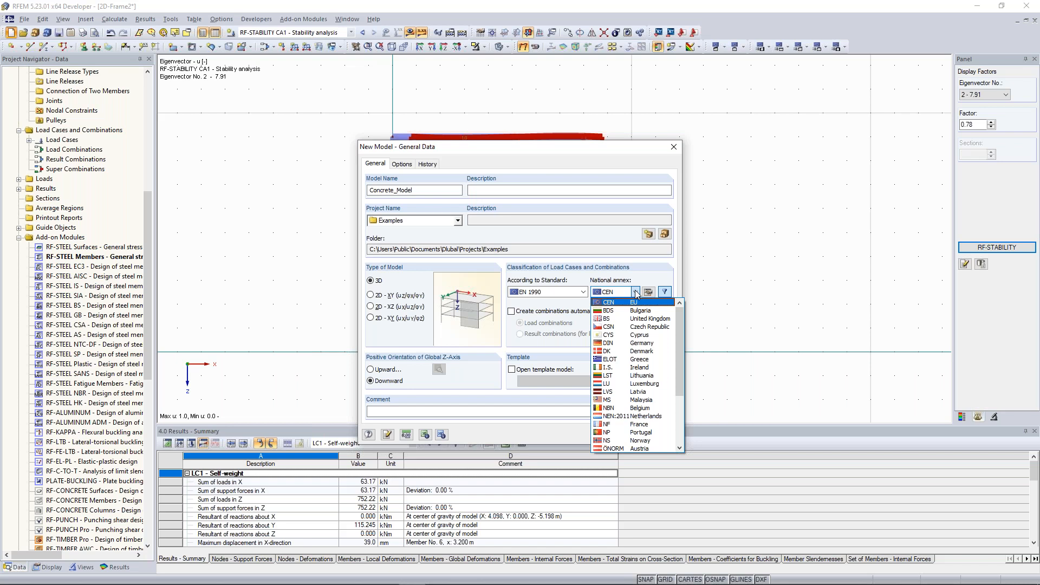
pyautogui.click(635, 303)
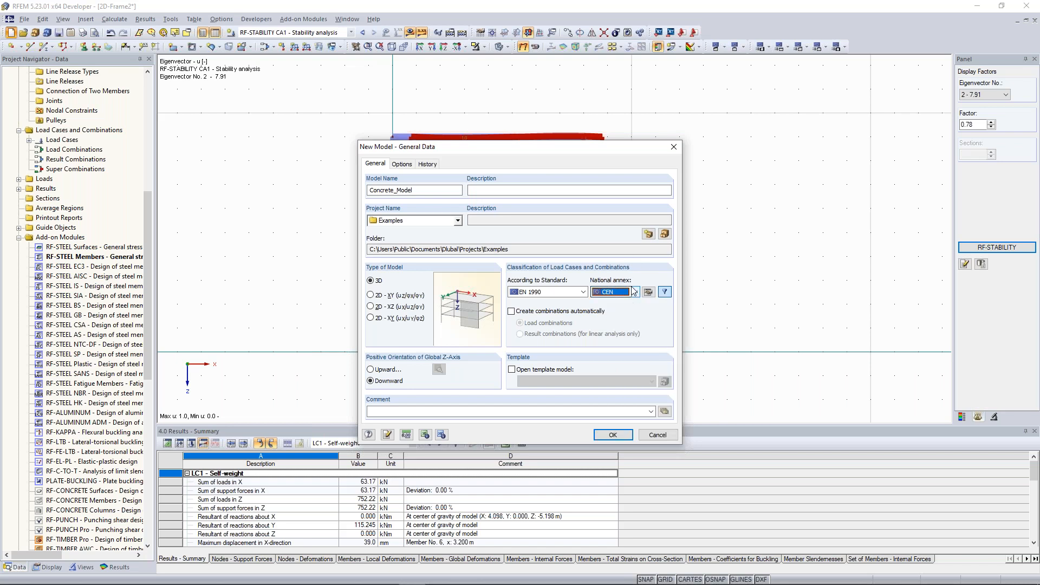
pyautogui.click(635, 293)
pyautogui.click(636, 295)
pyautogui.click(538, 312)
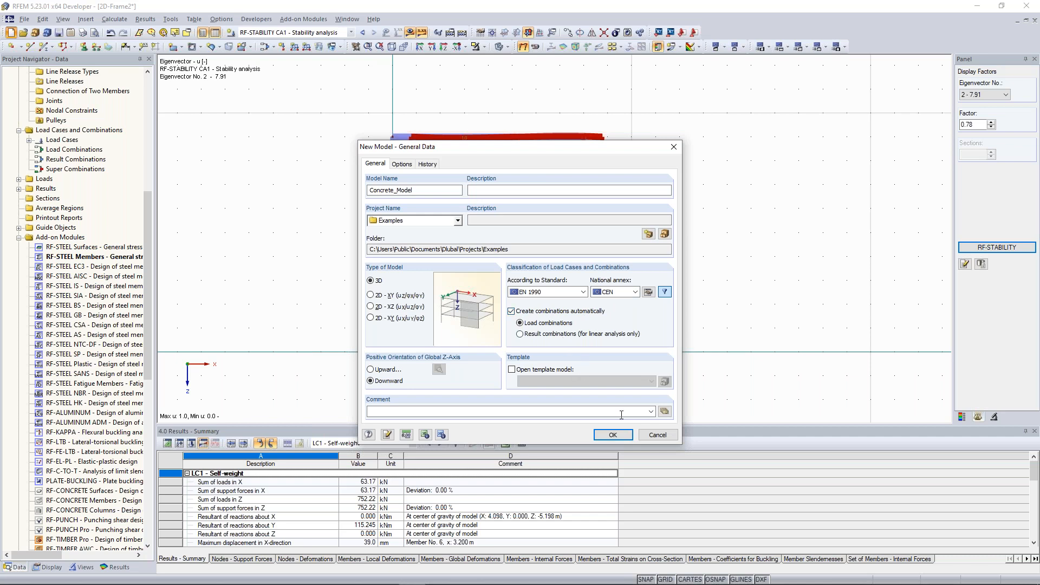
pyautogui.click(607, 437)
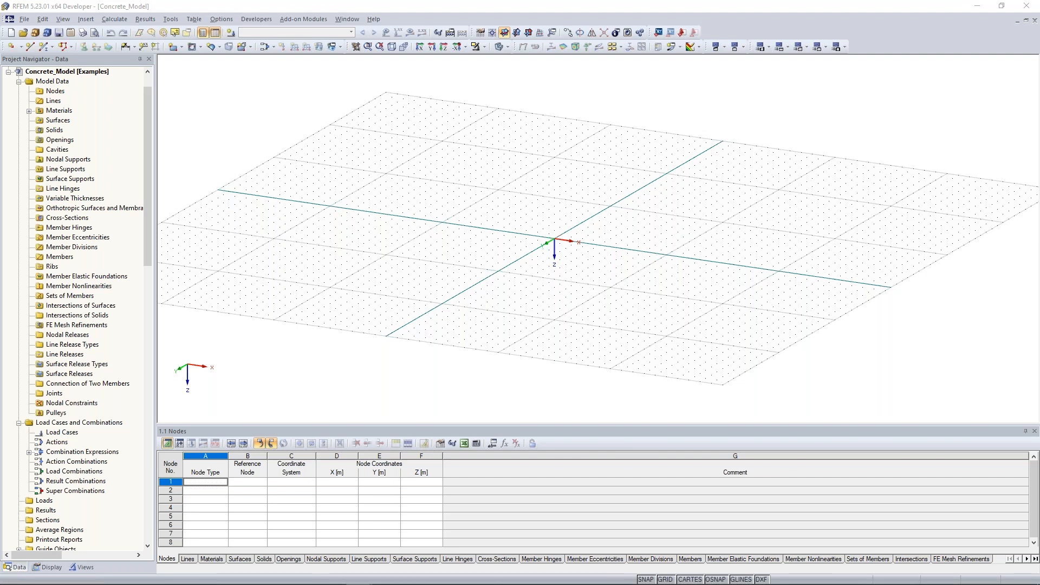
# Switch to RFEM_Training_Manual.pdf in Adobe Acrobat and view the concrete model's Sketch of System.
pyautogui.moveTo(52, 124); pyautogui.dragTo(485, 1)
pyautogui.scroll(-1, 446, 327)
pyautogui.scroll(1, 446, 326)
pyautogui.scroll(-1, 446, 327)
pyautogui.scroll(1, 471, 274)
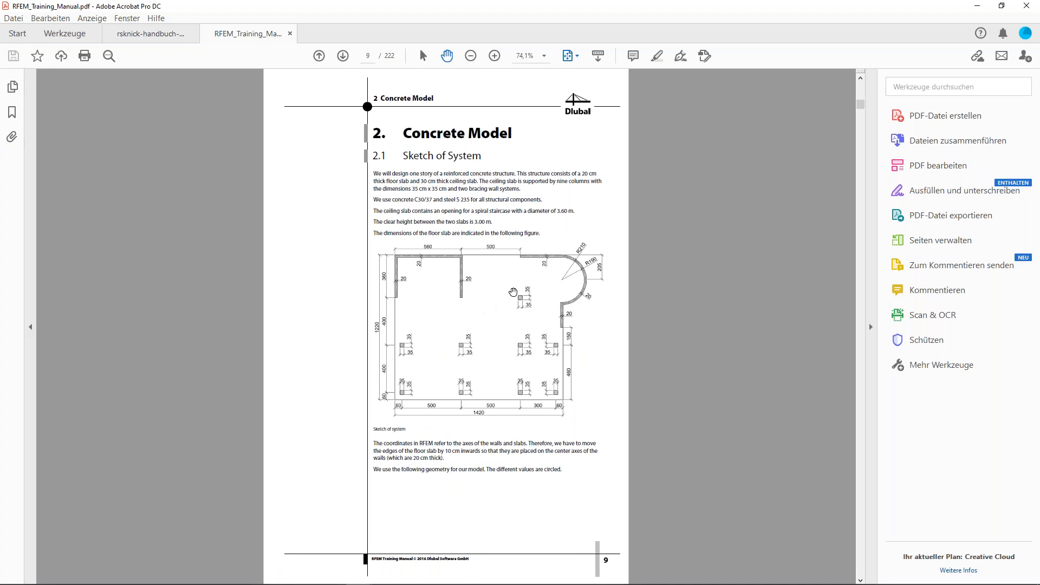
# Examine the floor slab and ceiling slab dimensions on page 10 of the training manual and switch to the RFEM model.
pyautogui.scroll(-1, 515, 292)
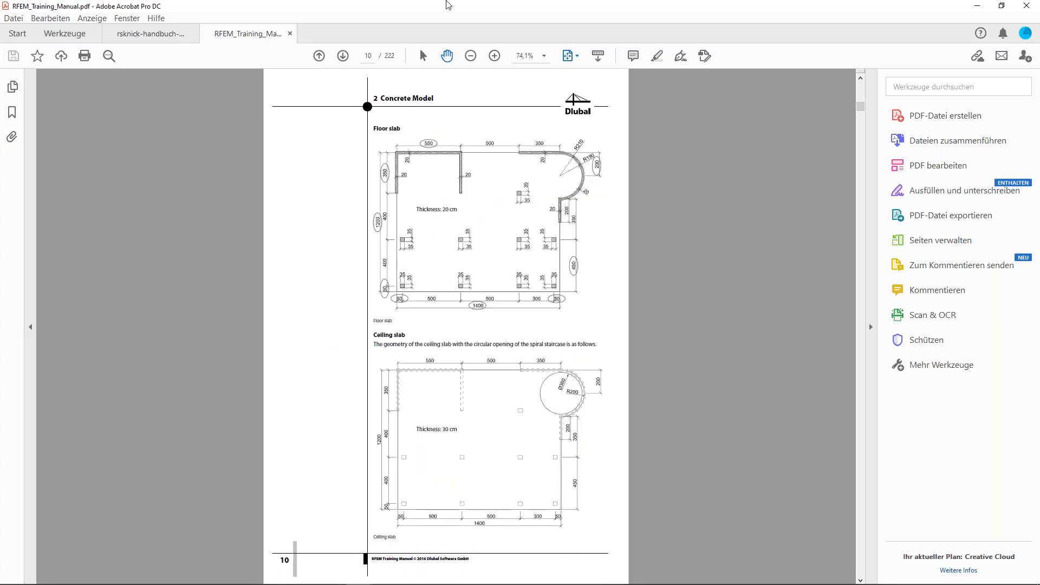
pyautogui.moveTo(426, 7); pyautogui.dragTo(0, 11)
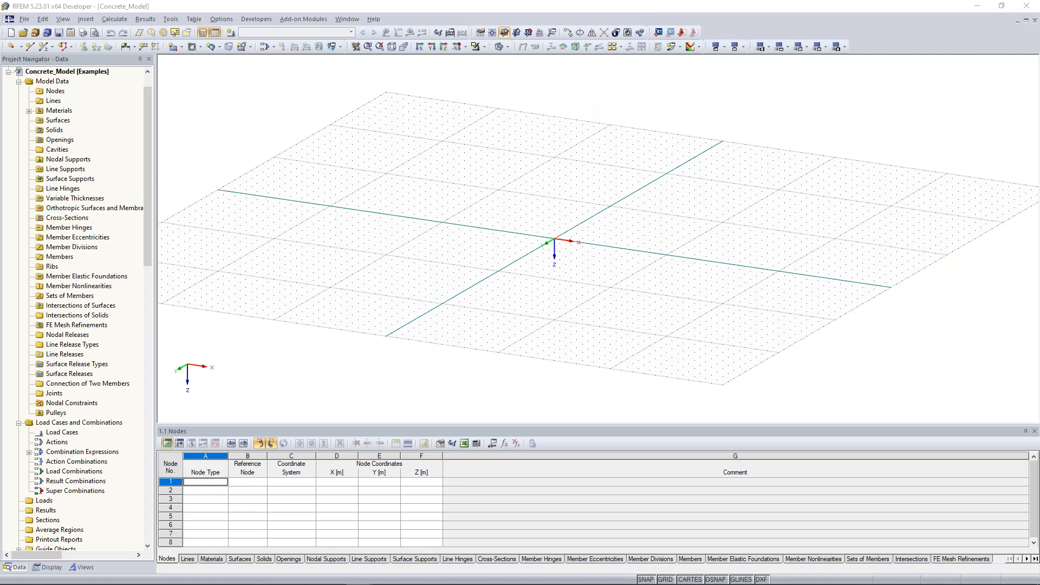
pyautogui.hotkey('alt', 'Tab')
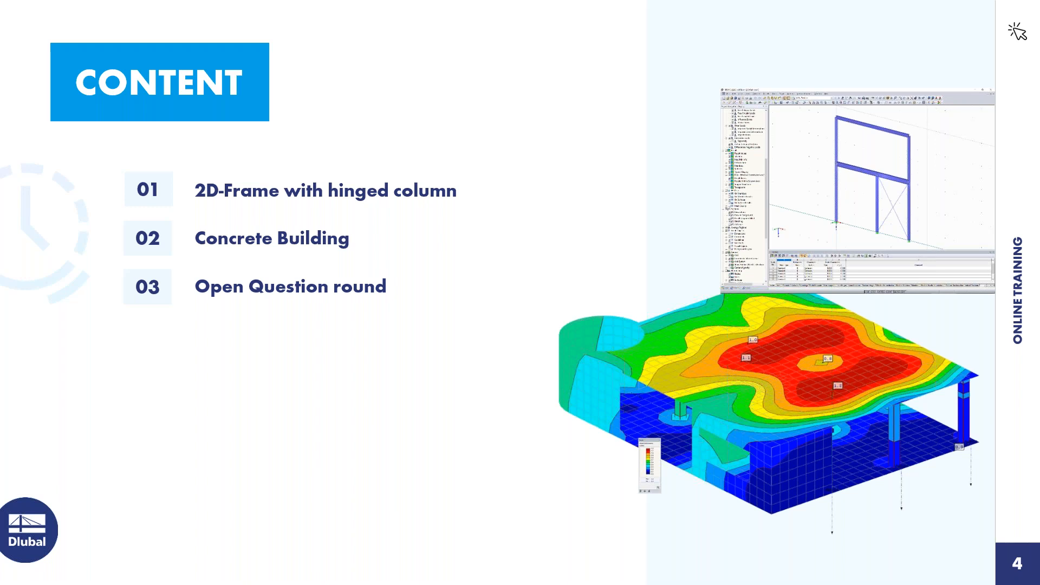
pyautogui.hotkey('alt', 'Tab')
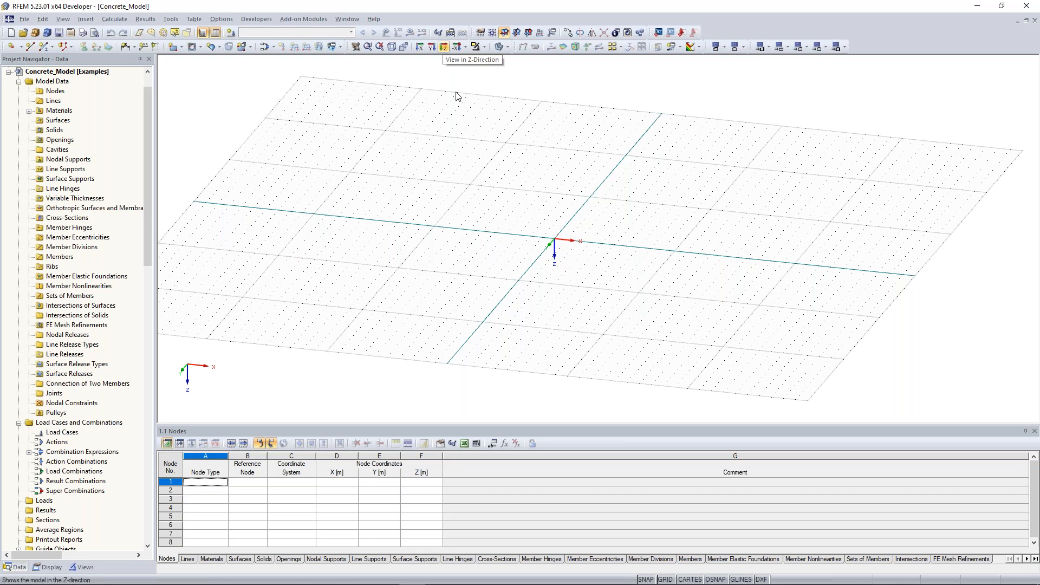
# Set the view in Z-direction and define node 1 as a Standard Cartesian node at X 0, Y 0, Z 0 m.
pyautogui.click(445, 47)
pyautogui.moveTo(555, 189); pyautogui.dragTo(535, 192, button='middle')
pyautogui.moveTo(580, 218); pyautogui.dragTo(564, 220, button='middle')
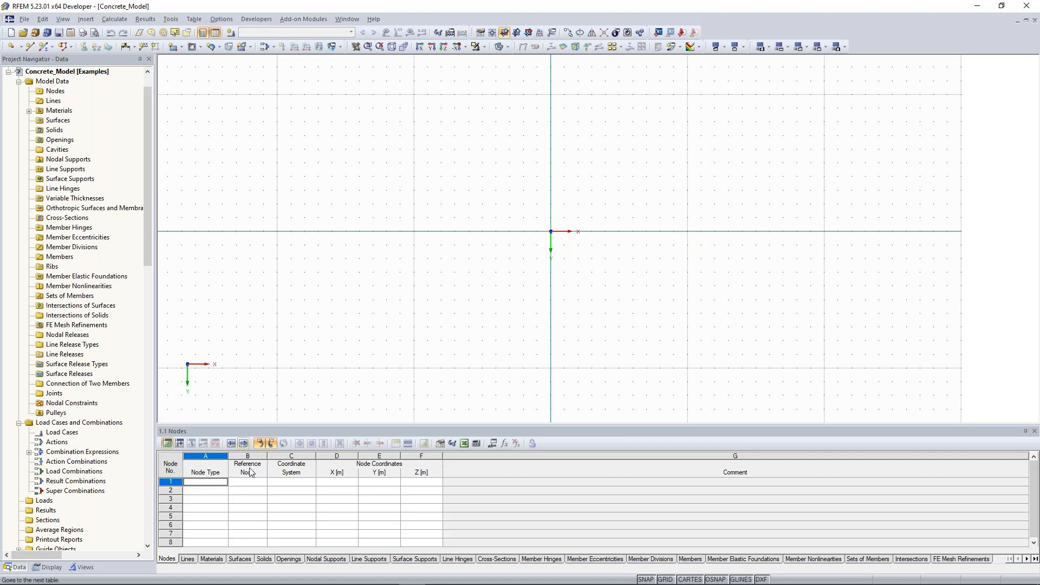
pyautogui.click(200, 482)
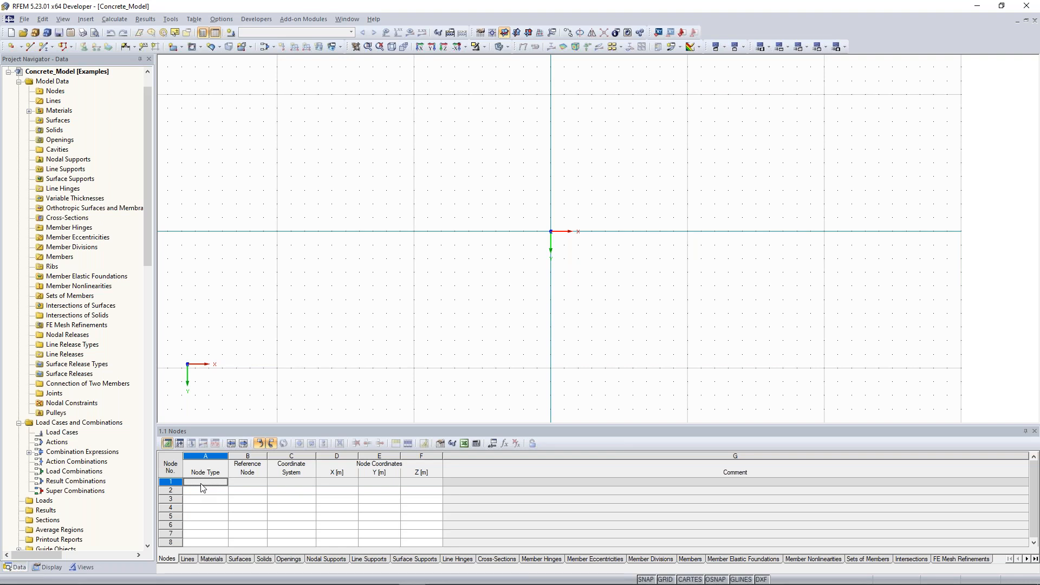
pyautogui.click(204, 483)
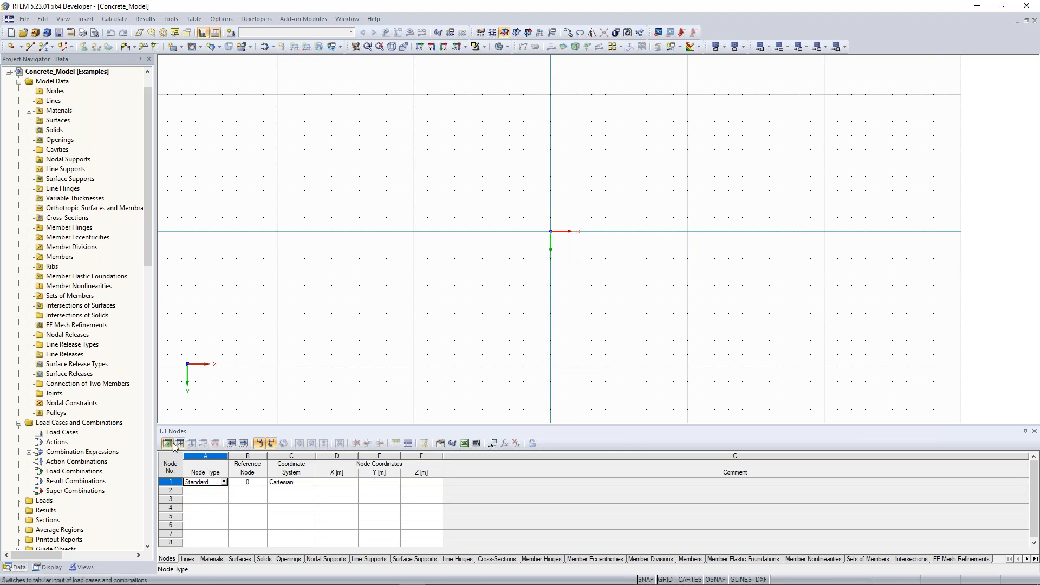
pyautogui.click(253, 483)
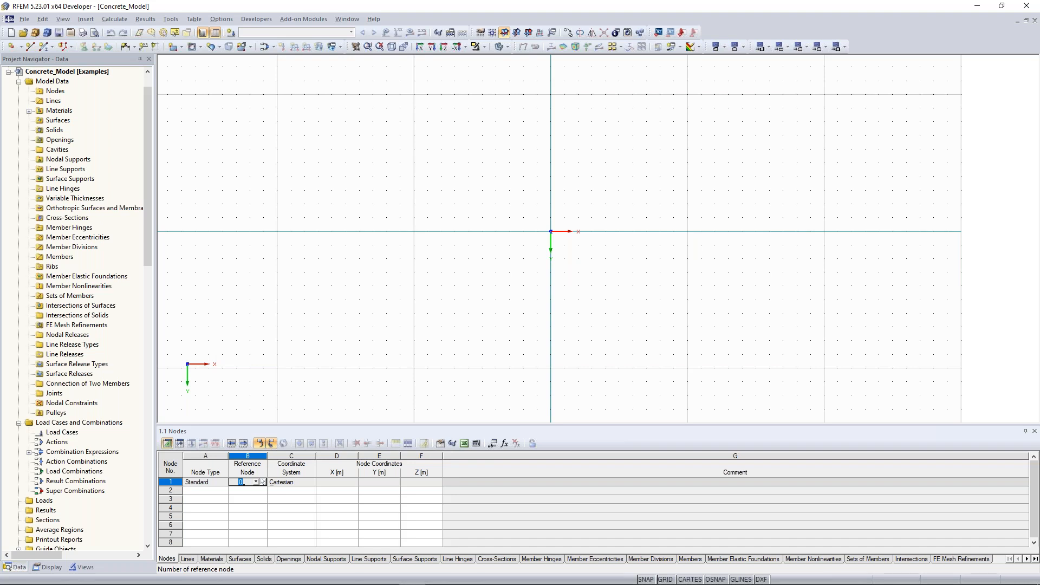
pyautogui.press('Tab')
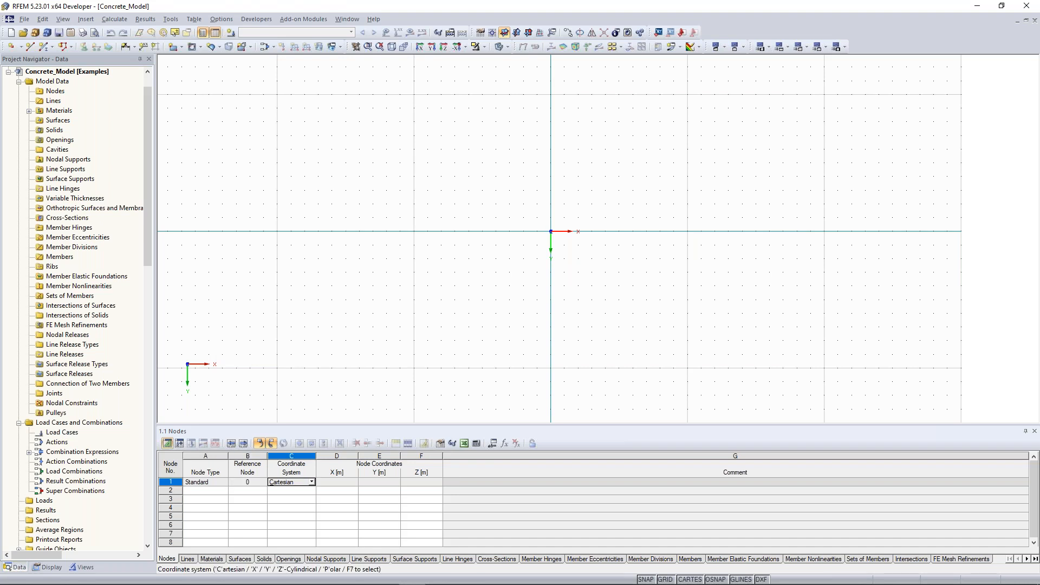
pyautogui.press('Tab')
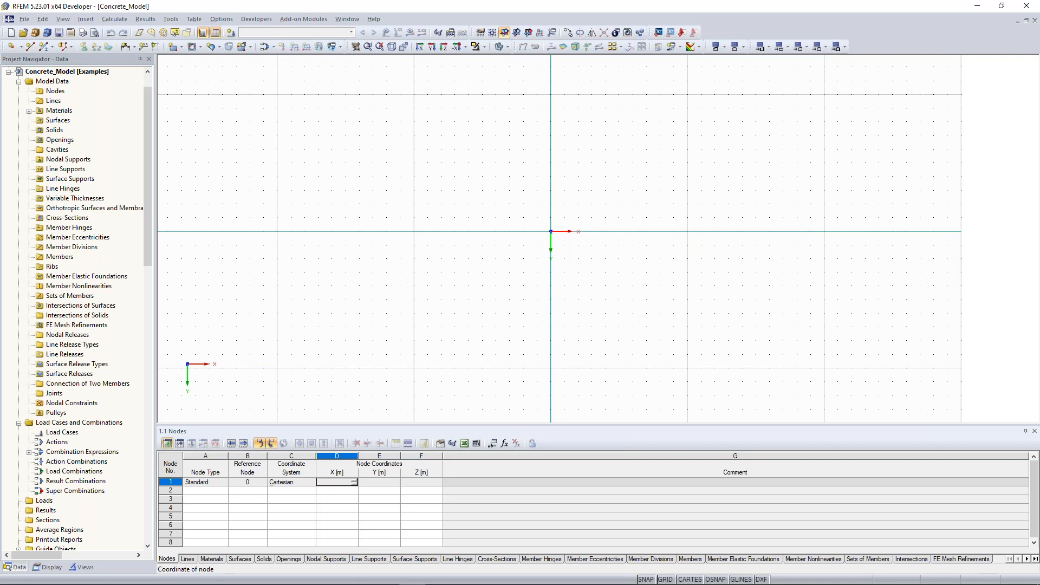
pyautogui.press('Tab')
pyautogui.press('Tab')
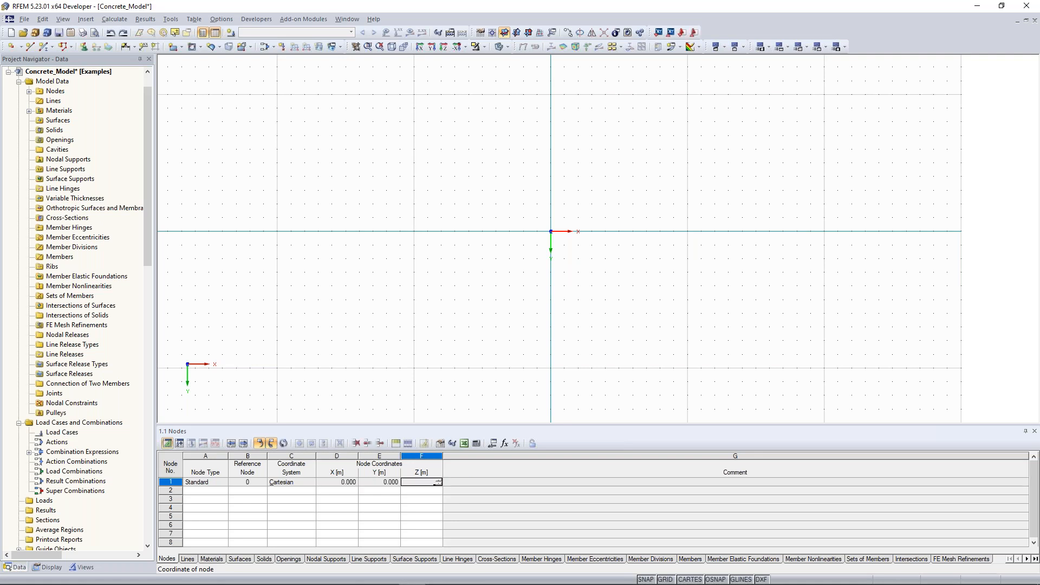
pyautogui.press('Return')
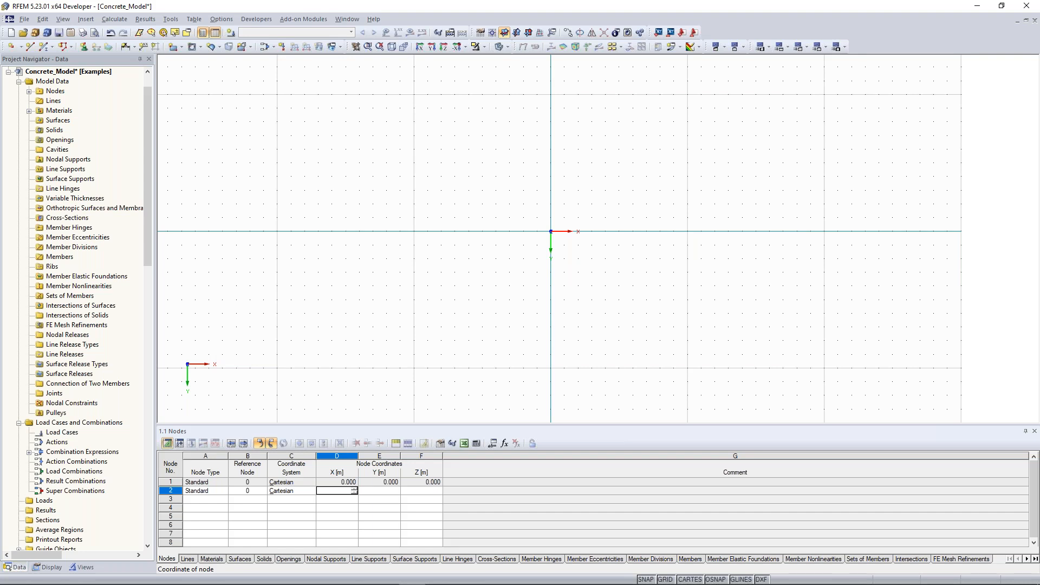
# Add node 2 at X 14, Y 0, Z 0 m and node 3 at X 0, Y -12, Z 0 m.
pyautogui.write('14')
pyautogui.press('Tab')
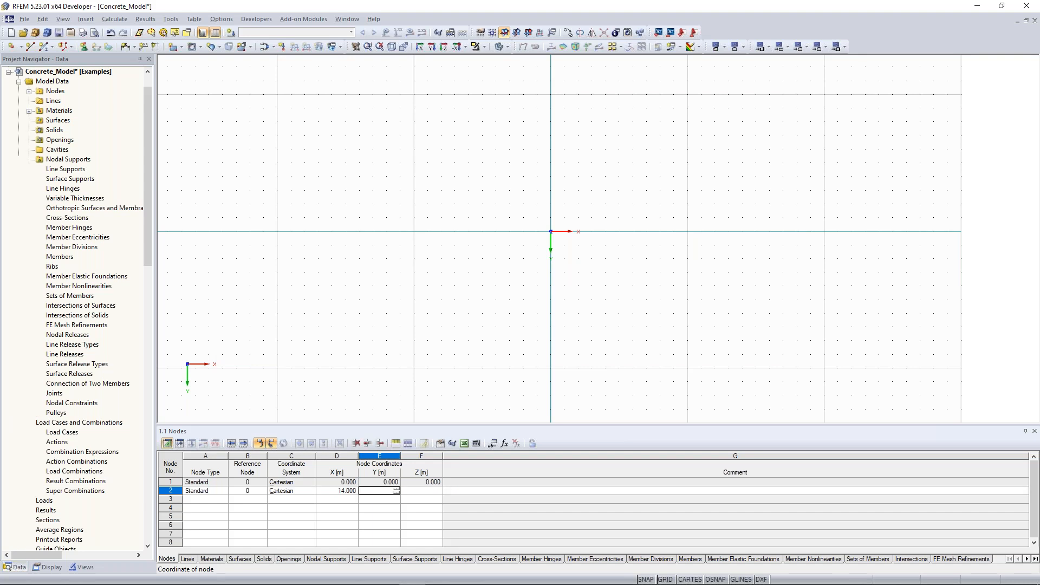
pyautogui.press('Tab')
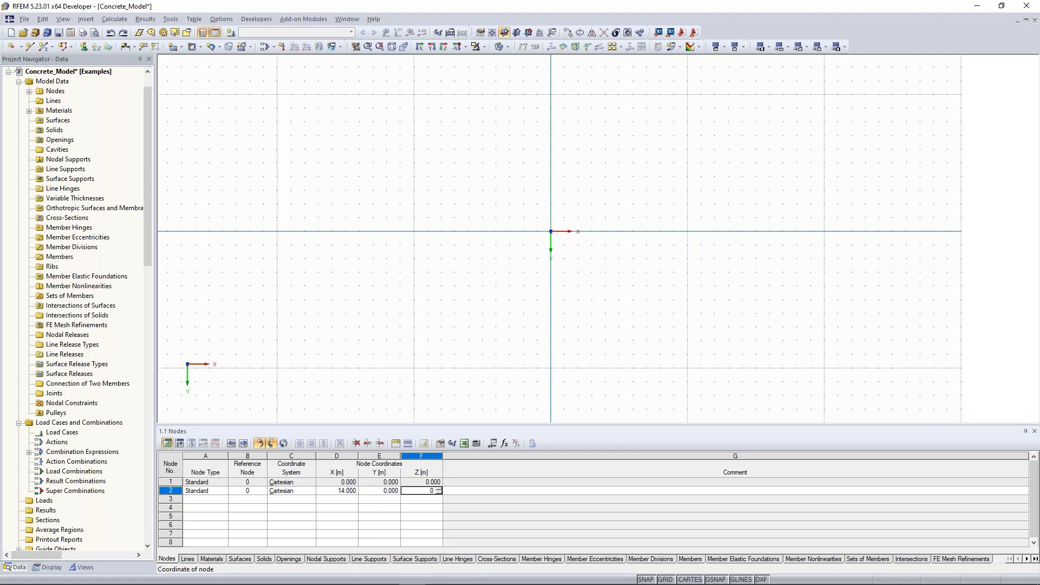
pyautogui.press('Tab')
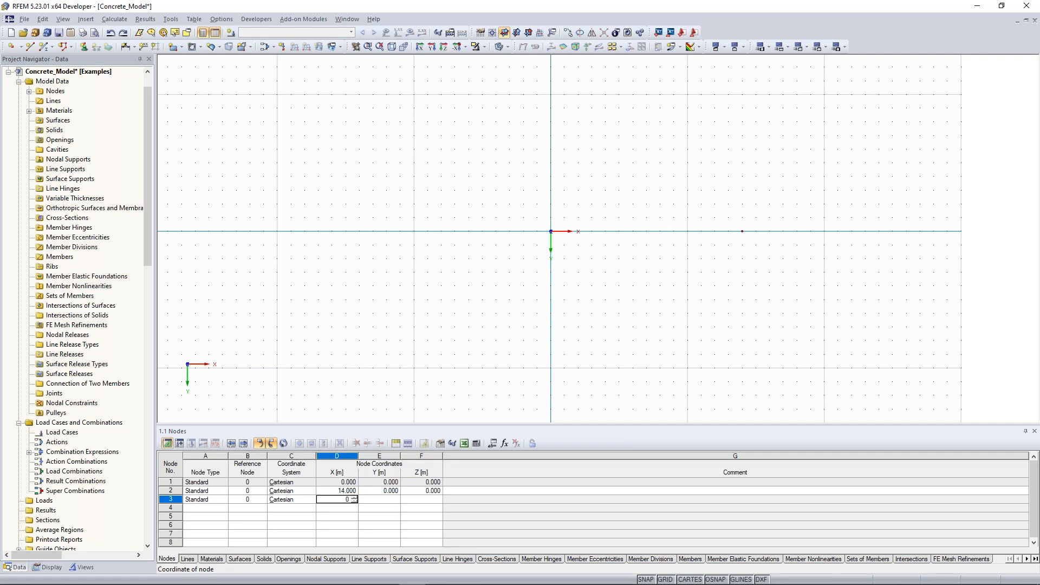
pyautogui.press('Tab')
pyautogui.write('-12')
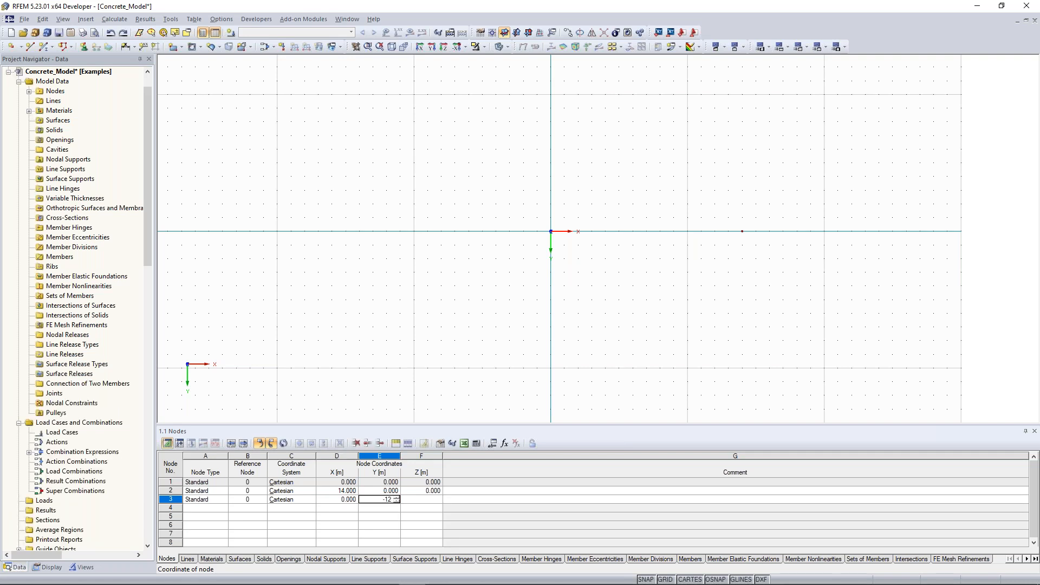
pyautogui.press('Tab')
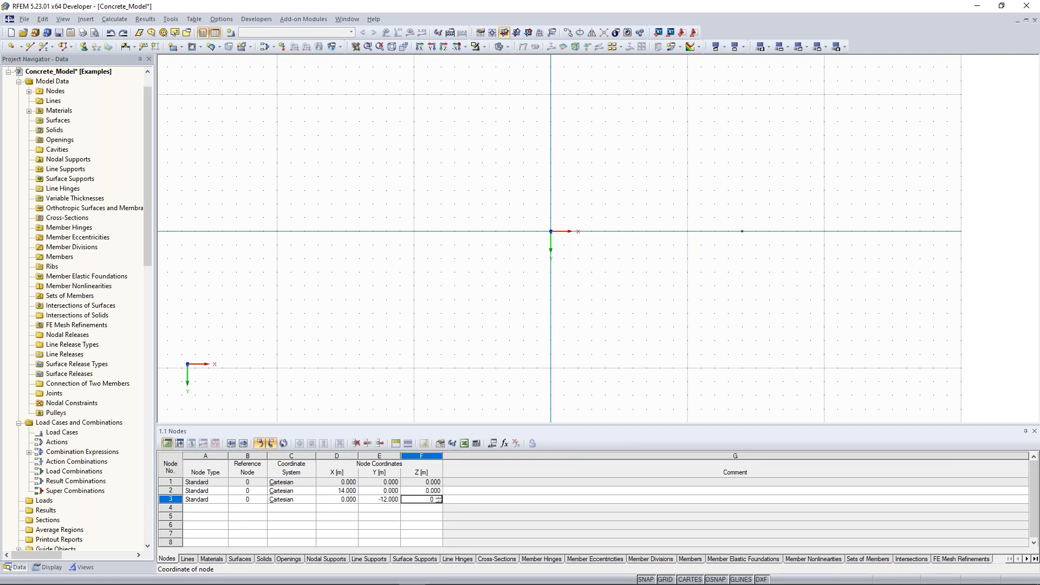
pyautogui.press('Return')
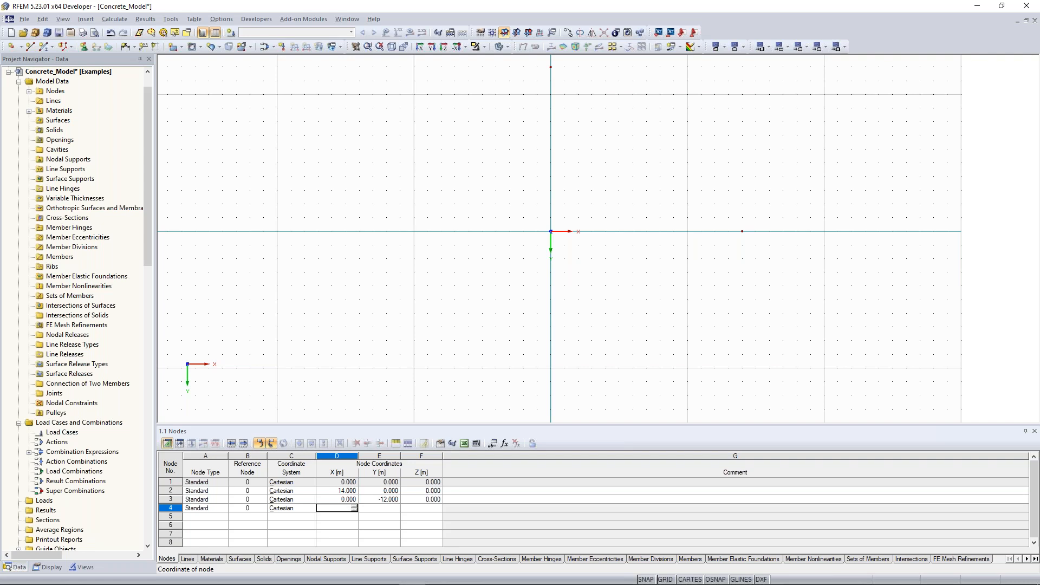
# Add node 4 at X 14, Y -12, Z 0 m in the nodes table.
pyautogui.write('14')
pyautogui.press('Tab')
pyautogui.write('-12')
pyautogui.press('Tab')
pyautogui.write('0')
pyautogui.press('Tab')
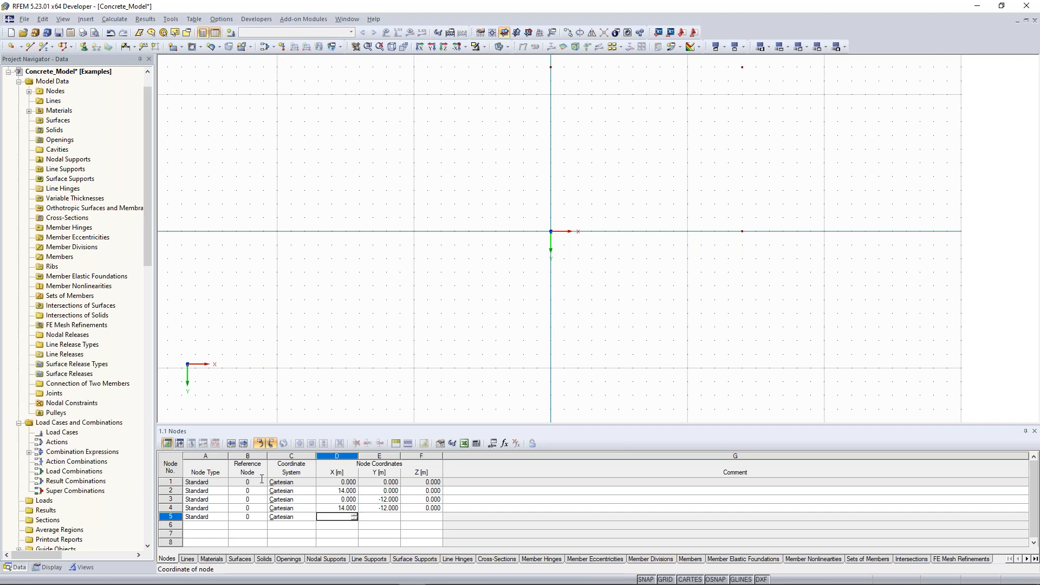
# Add node 5 at X 0.5, Y -0.5, Z 0 m and leave the next table row empty.
pyautogui.moveTo(511, 241); pyautogui.dragTo(418, 339, button='middle')
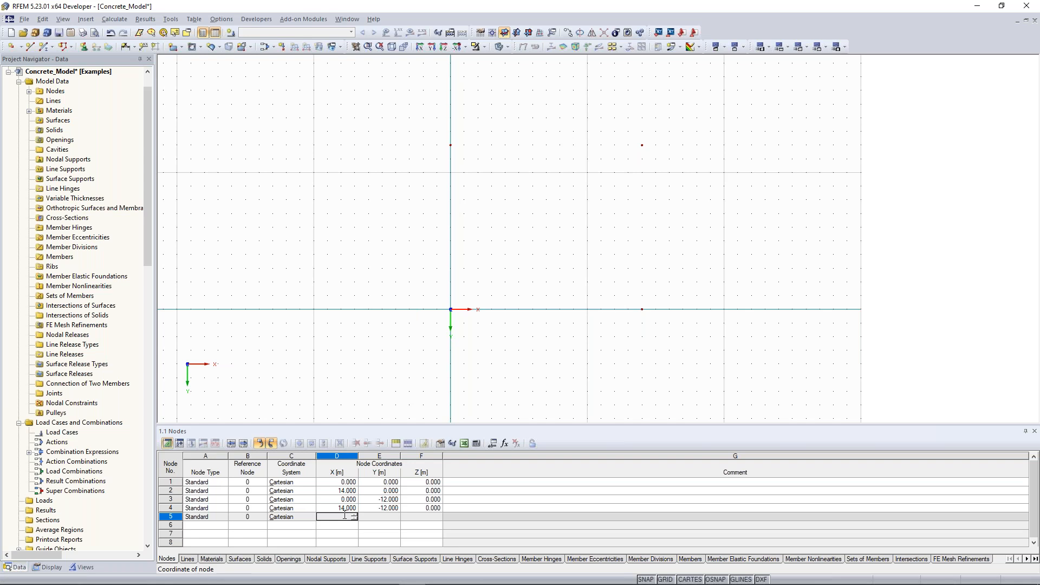
pyautogui.write('0.5')
pyautogui.press('Tab')
pyautogui.write('-0.5')
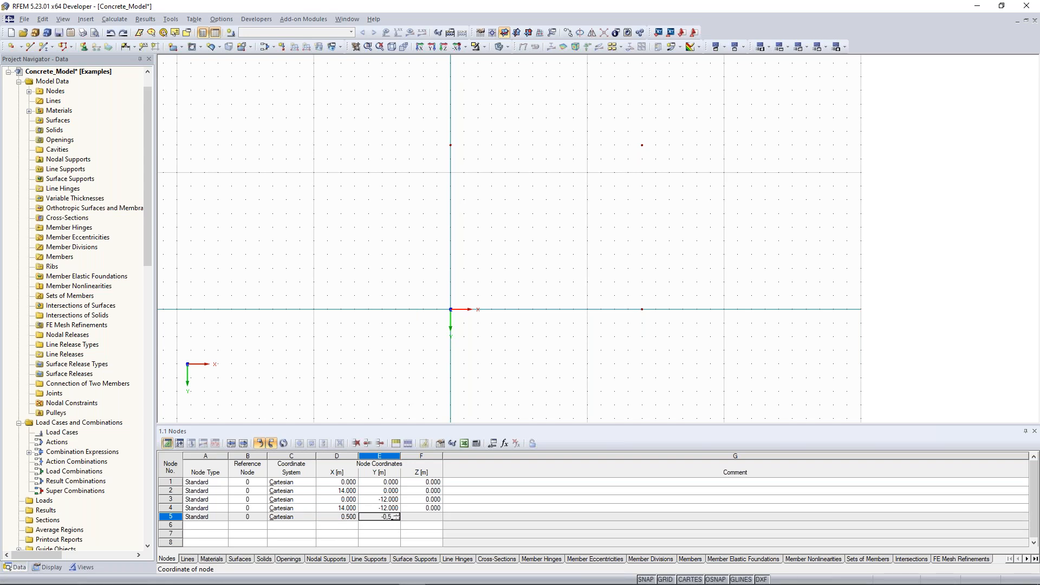
pyautogui.press('Tab')
pyautogui.press('Return')
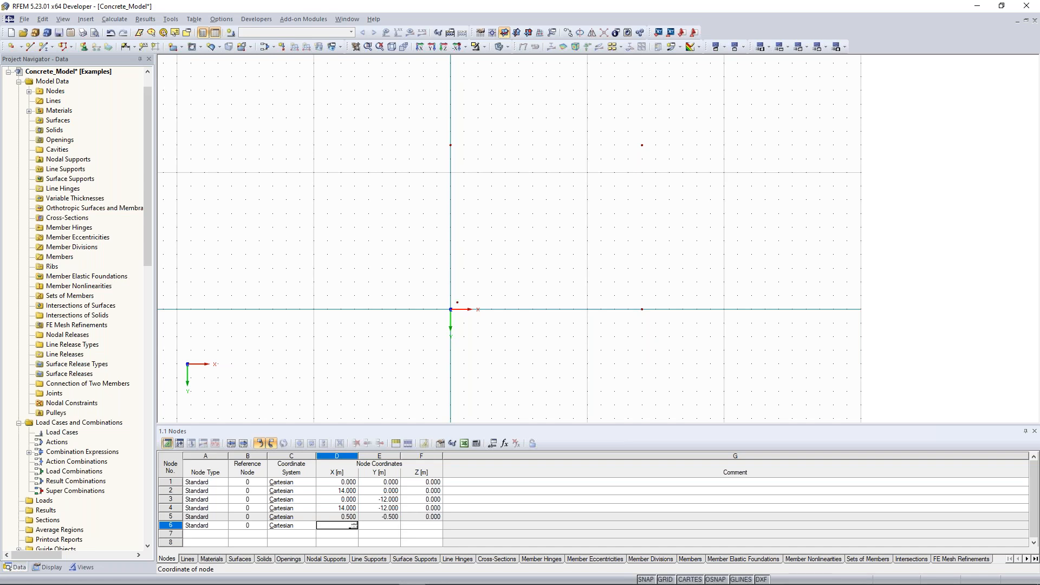
pyautogui.press('Escape')
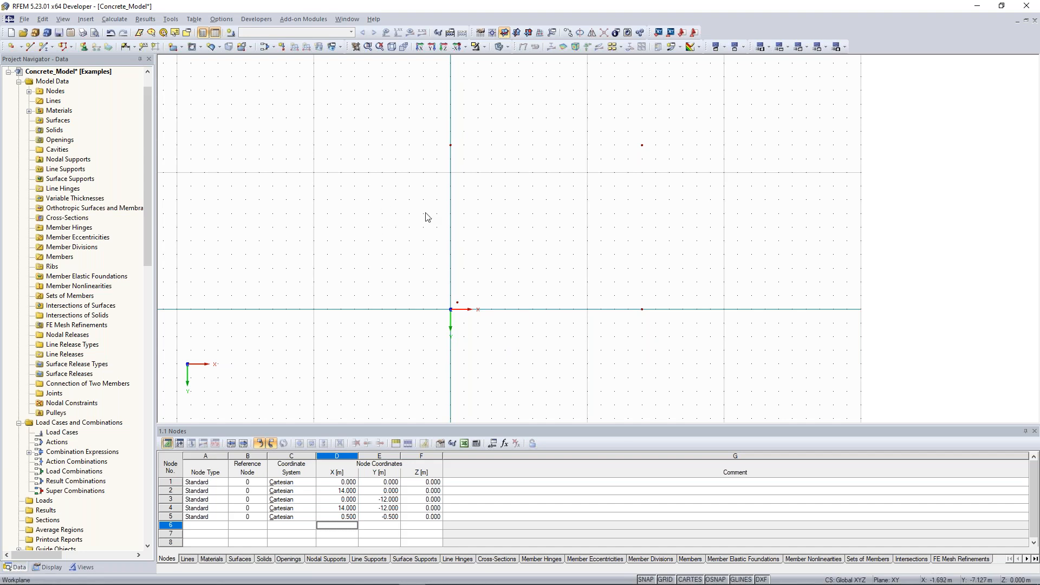
# Define a new rectangular surface of Concrete C30/37 with a constant thickness of 200 mm.
pyautogui.moveTo(331, 233)
pyautogui.mouseDown(button='middle')
pyautogui.moveTo(340, 237)
pyautogui.moveTo(336, 221)
pyautogui.moveTo(338, 247)
pyautogui.mouseUp(button='middle')
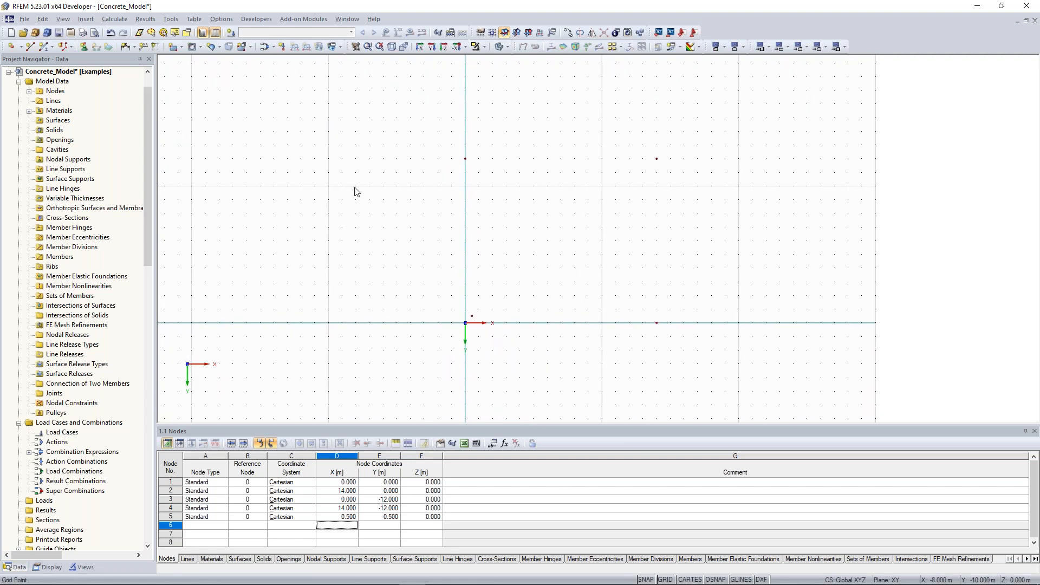
pyautogui.click(173, 47)
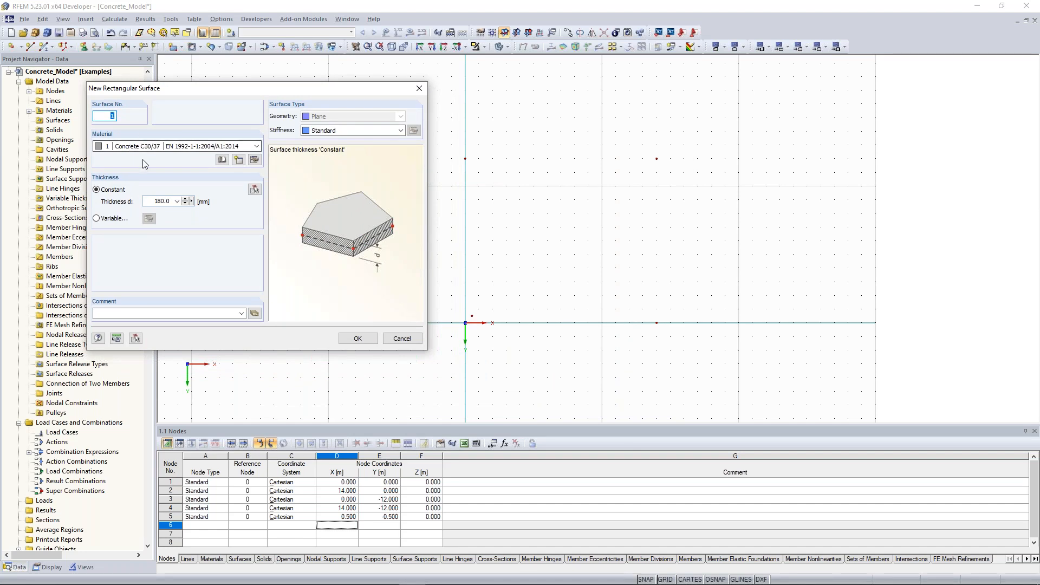
pyautogui.click(169, 150)
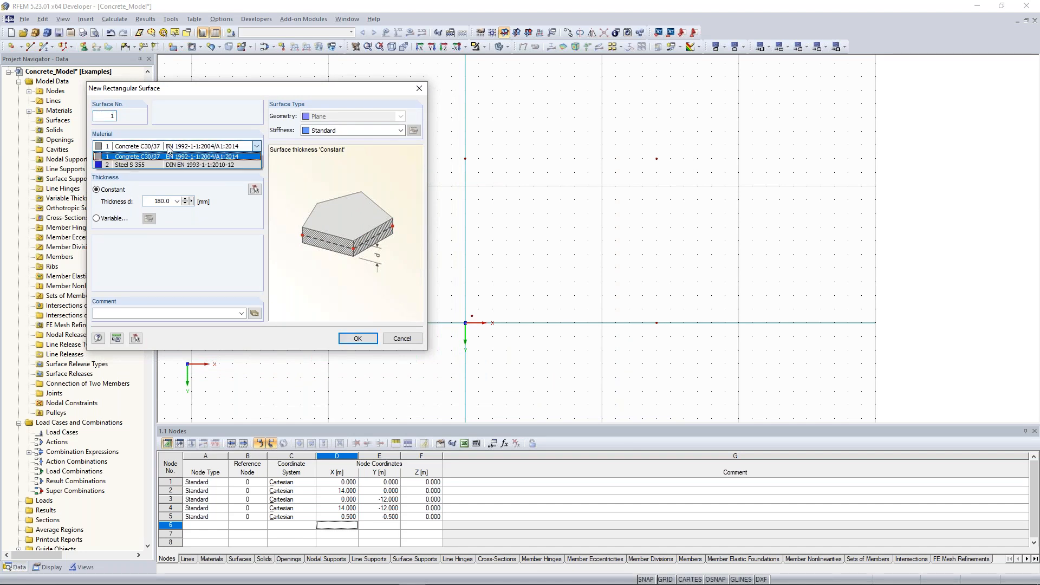
pyautogui.click(169, 149)
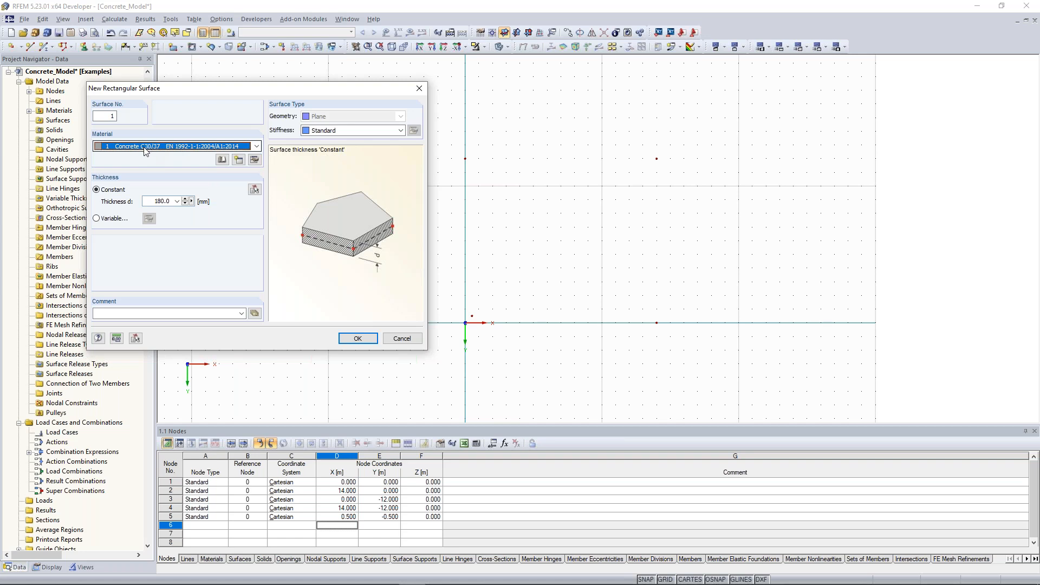
pyautogui.click(143, 147)
pyautogui.click(143, 158)
pyautogui.moveTo(150, 201); pyautogui.dragTo(177, 201)
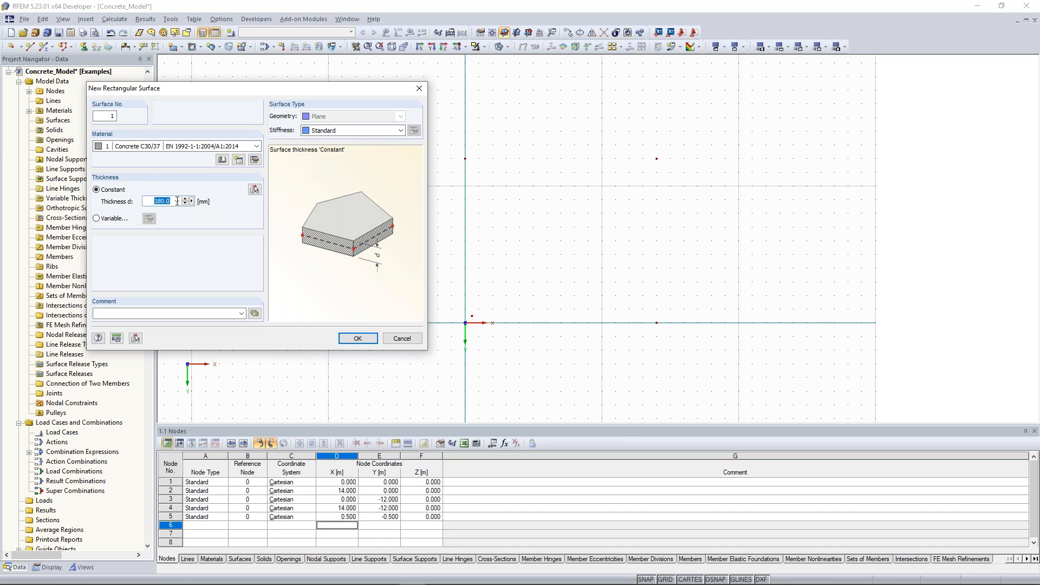
pyautogui.write('200')
pyautogui.click(353, 339)
# Place the rectangular floor slab from the origin node to the opposite corner node at X 14, Y -12 m.
pyautogui.click(465, 323)
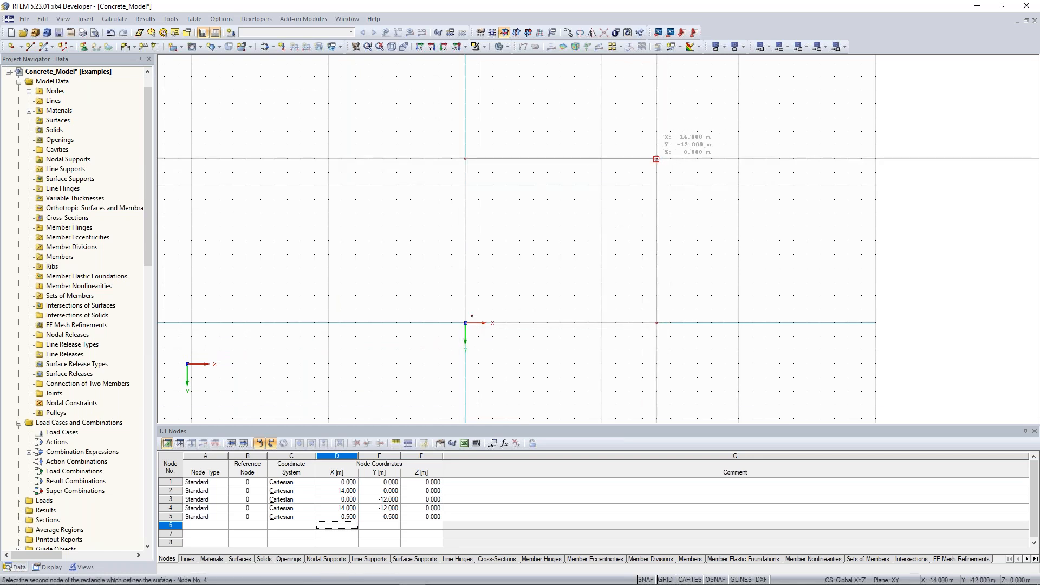
pyautogui.click(656, 158)
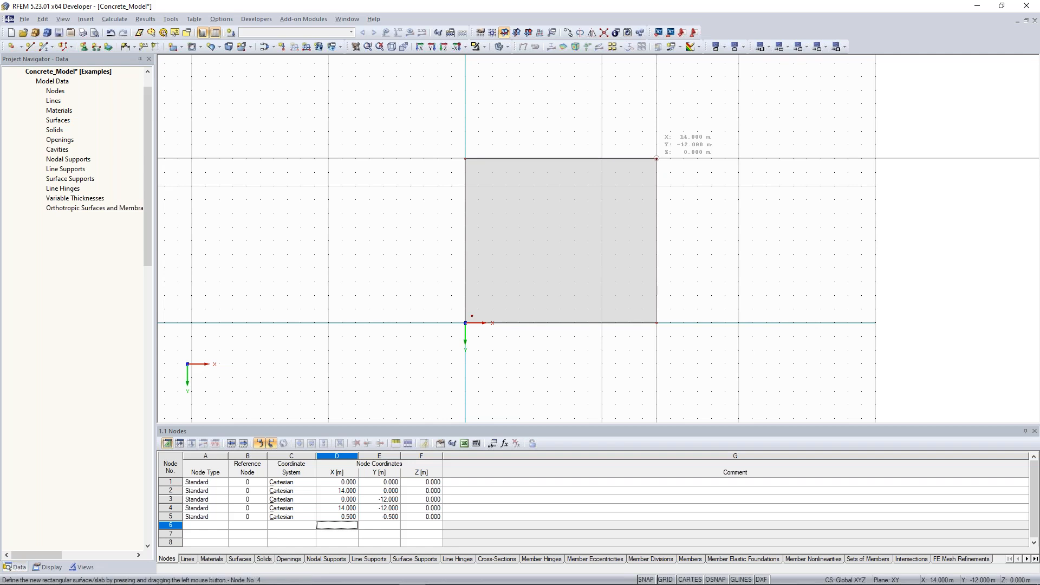
pyautogui.press('Escape')
# Insert a node midway between the slab corner at X 14, Y -12 m and the edge point at X 14, Y -8 m.
pyautogui.scroll(3, 756, 293)
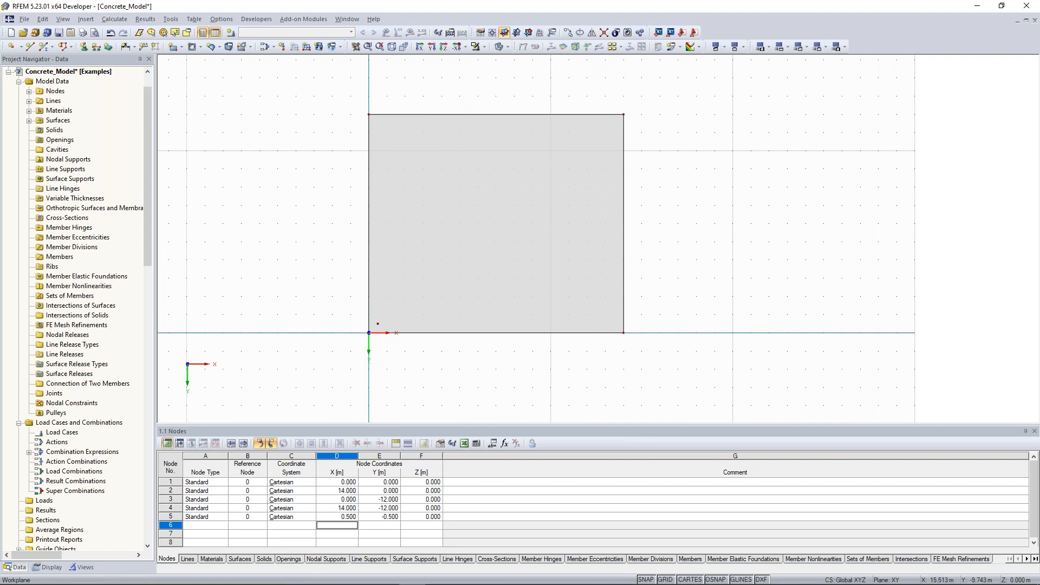
pyautogui.moveTo(652, 155); pyautogui.dragTo(646, 178, button='middle')
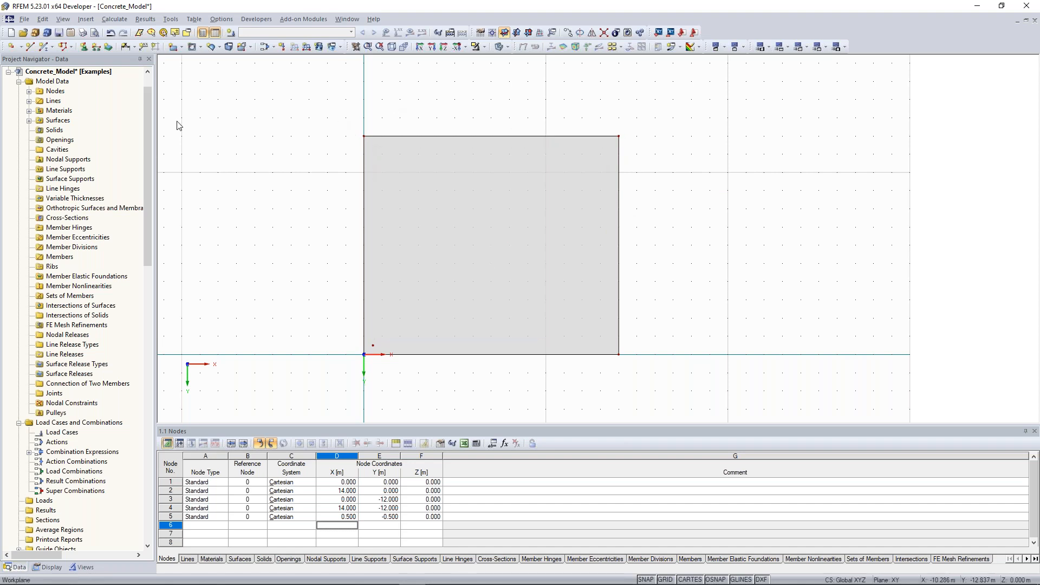
pyautogui.click(20, 47)
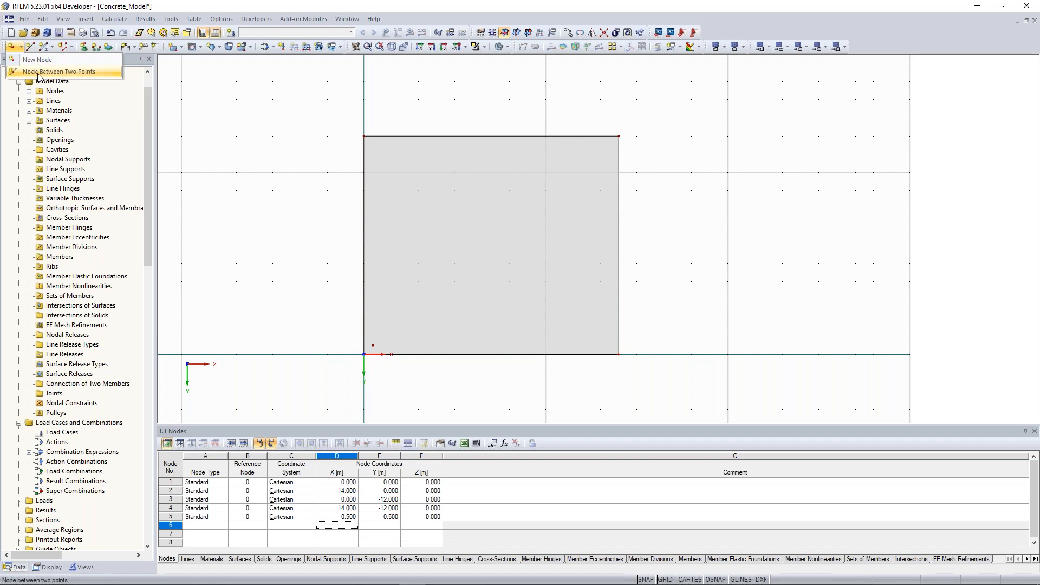
pyautogui.click(38, 72)
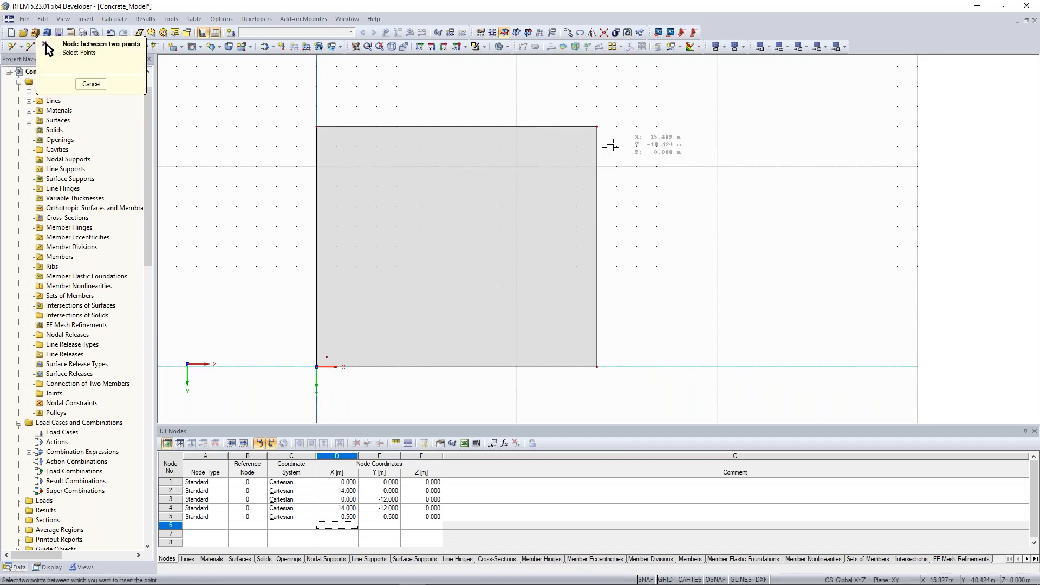
pyautogui.click(597, 127)
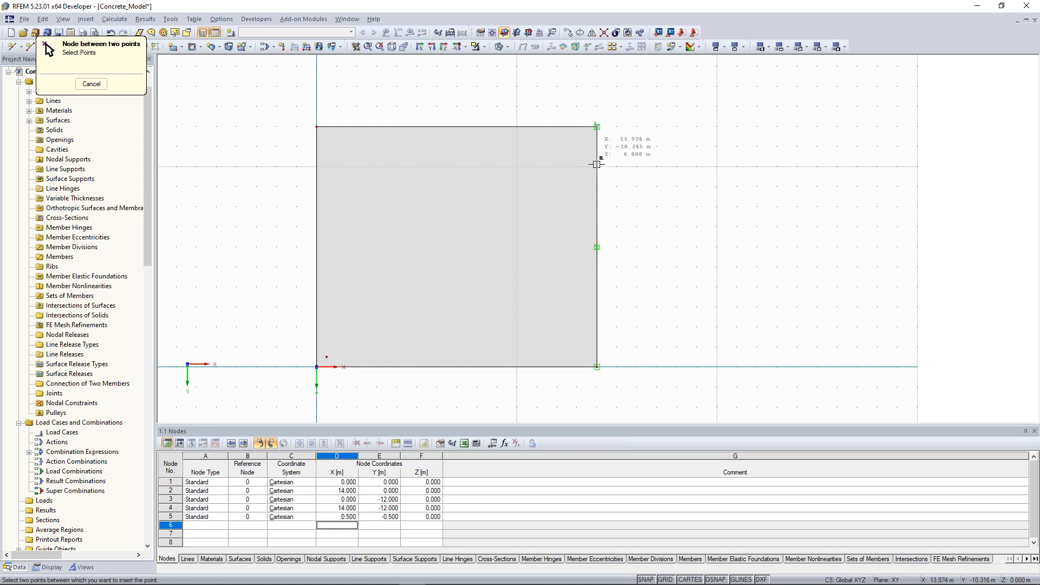
pyautogui.click(596, 206)
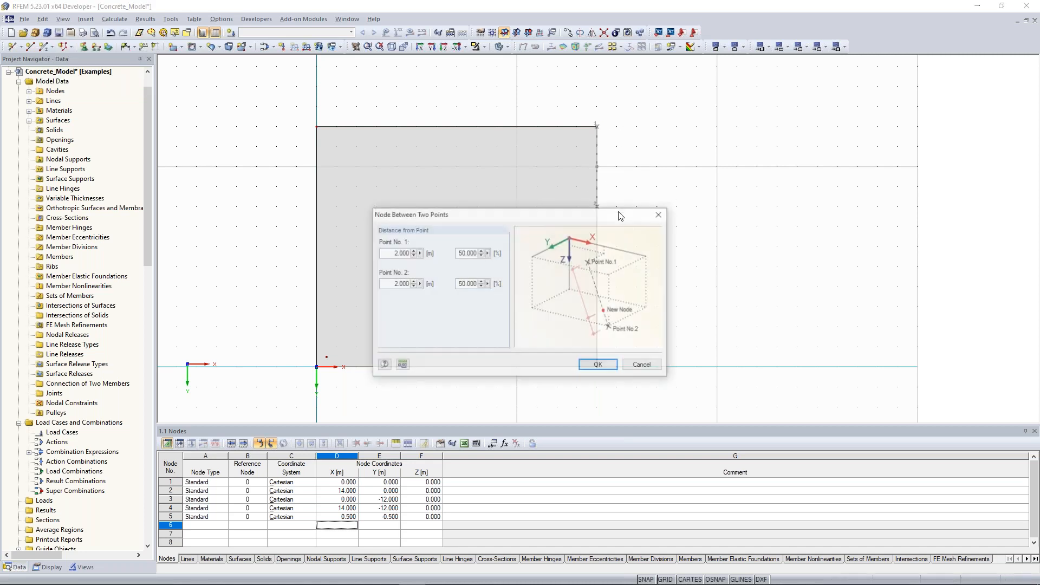
pyautogui.moveTo(532, 220); pyautogui.dragTo(786, 98)
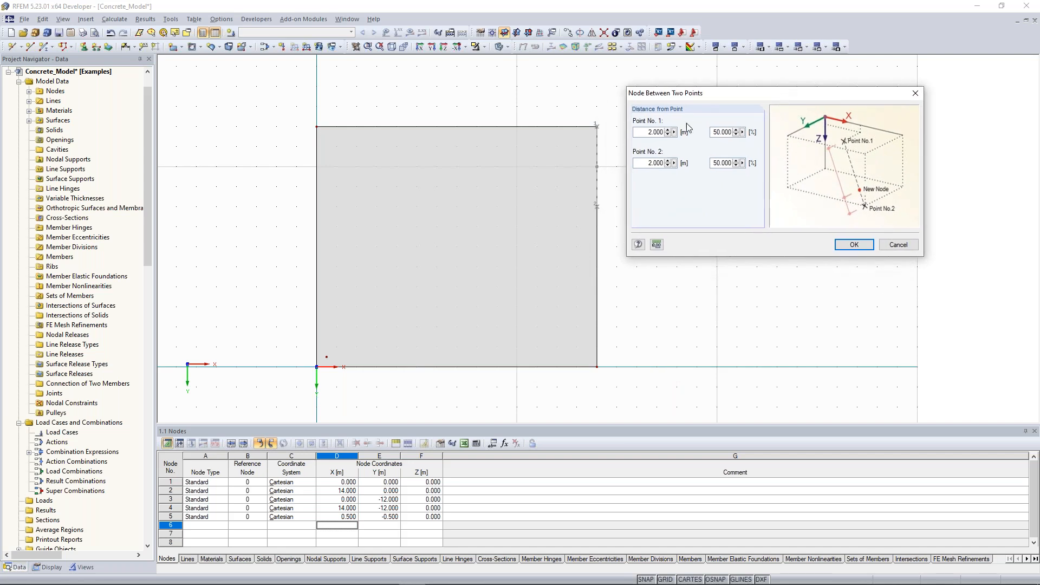
pyautogui.moveTo(685, 98); pyautogui.dragTo(698, 93)
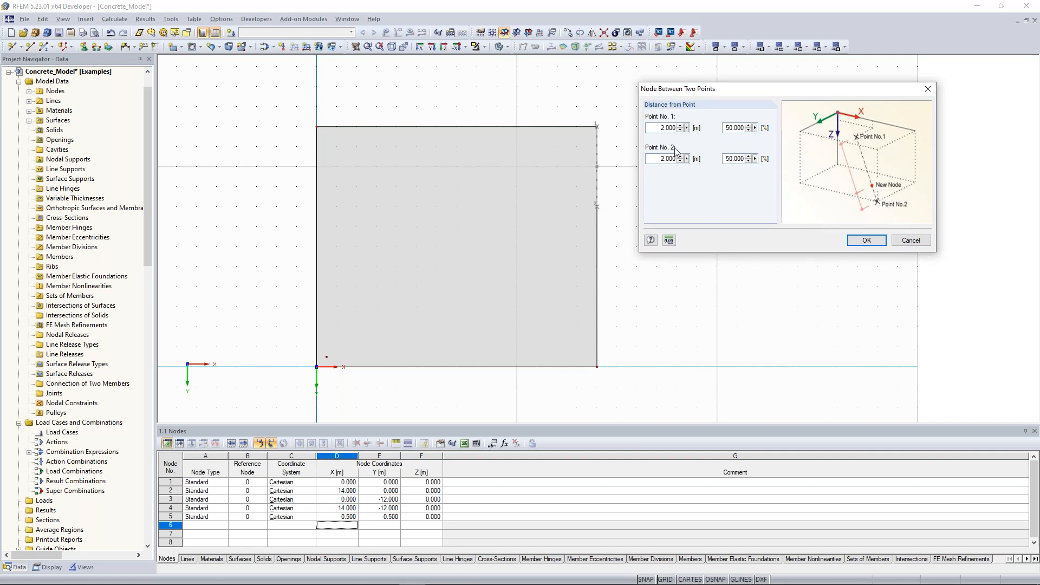
pyautogui.moveTo(726, 126); pyautogui.dragTo(751, 123)
pyautogui.click(866, 241)
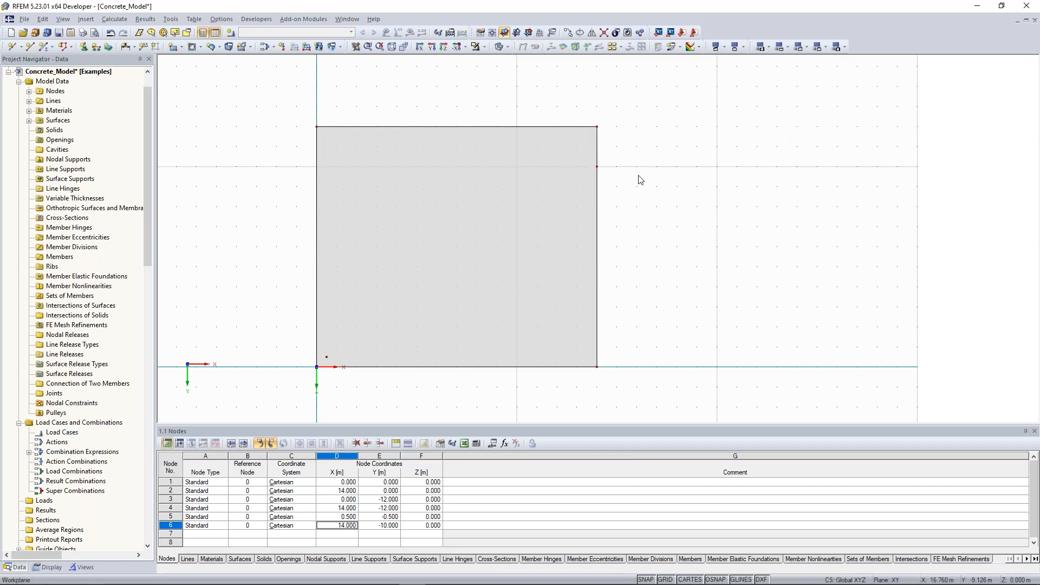
# Define a new semicircular surface of Concrete C30/37 with a constant thickness of 200 mm.
pyautogui.scroll(-1, 643, 166)
pyautogui.moveTo(585, 207); pyautogui.dragTo(591, 191, button='middle')
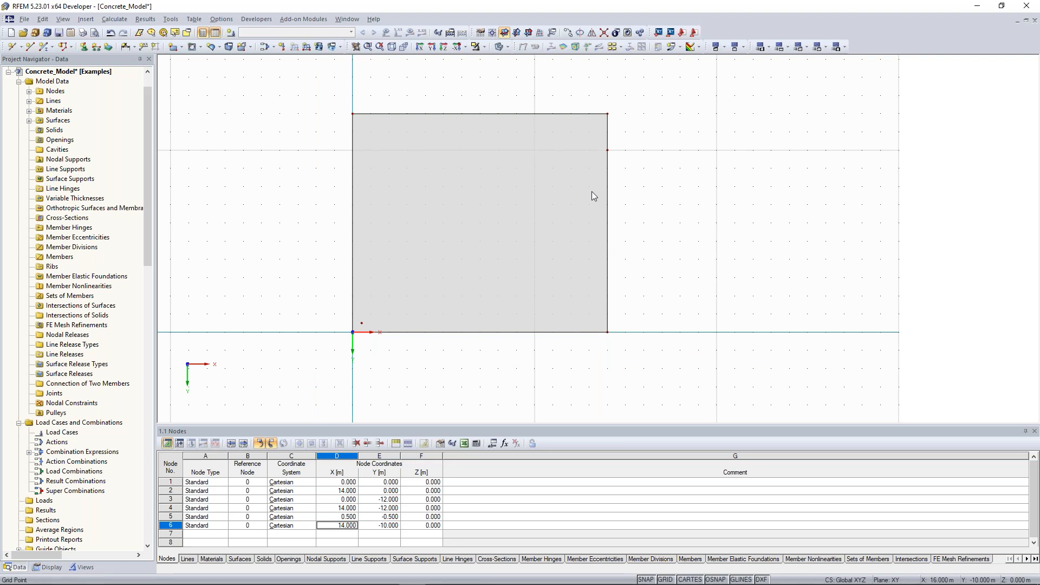
pyautogui.moveTo(592, 190); pyautogui.dragTo(583, 193, button='middle')
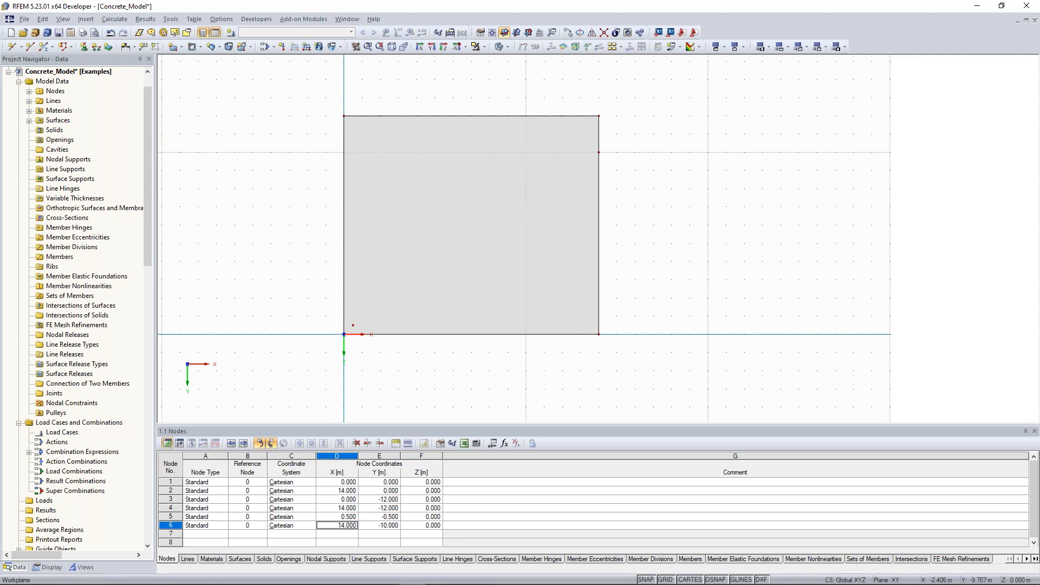
pyautogui.moveTo(300, 157); pyautogui.dragTo(299, 158, button='middle')
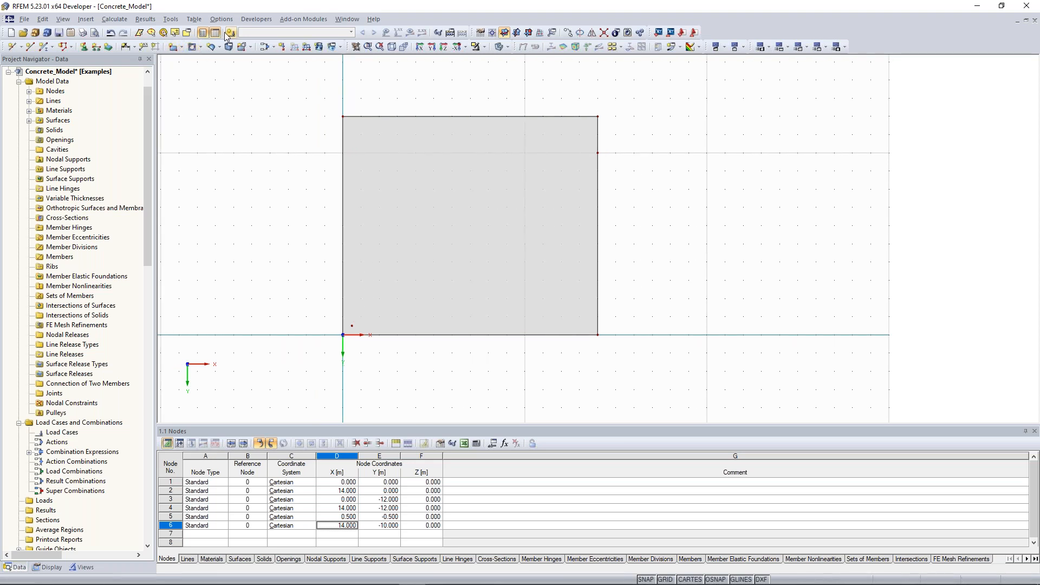
pyautogui.click(181, 47)
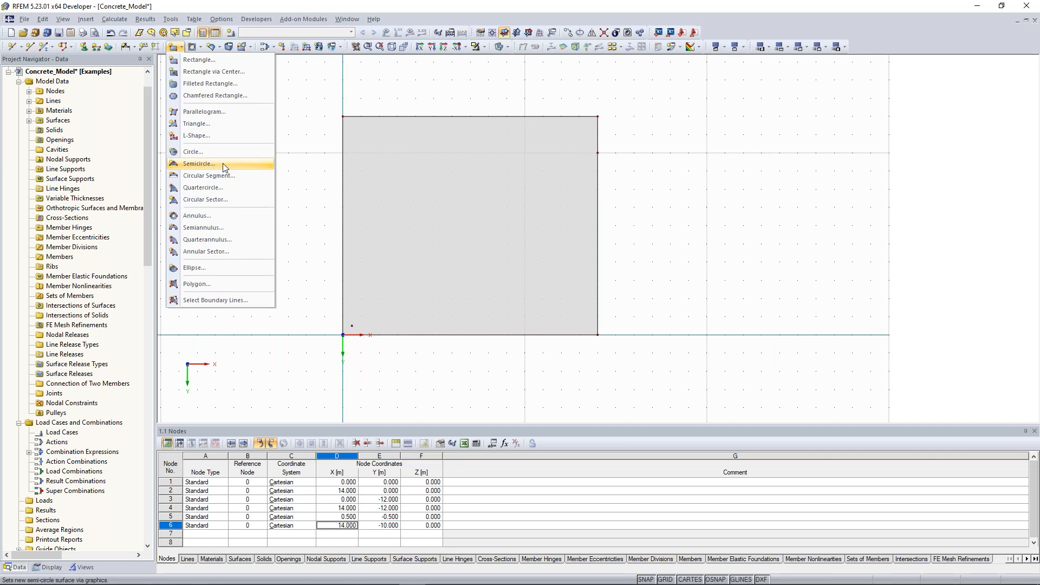
pyautogui.click(223, 164)
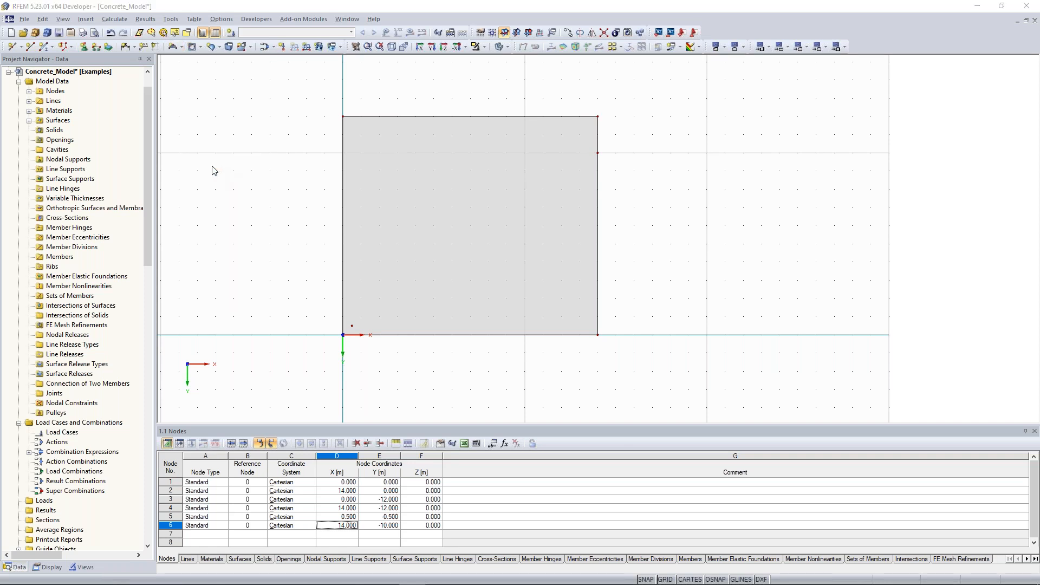
pyautogui.click(416, 277)
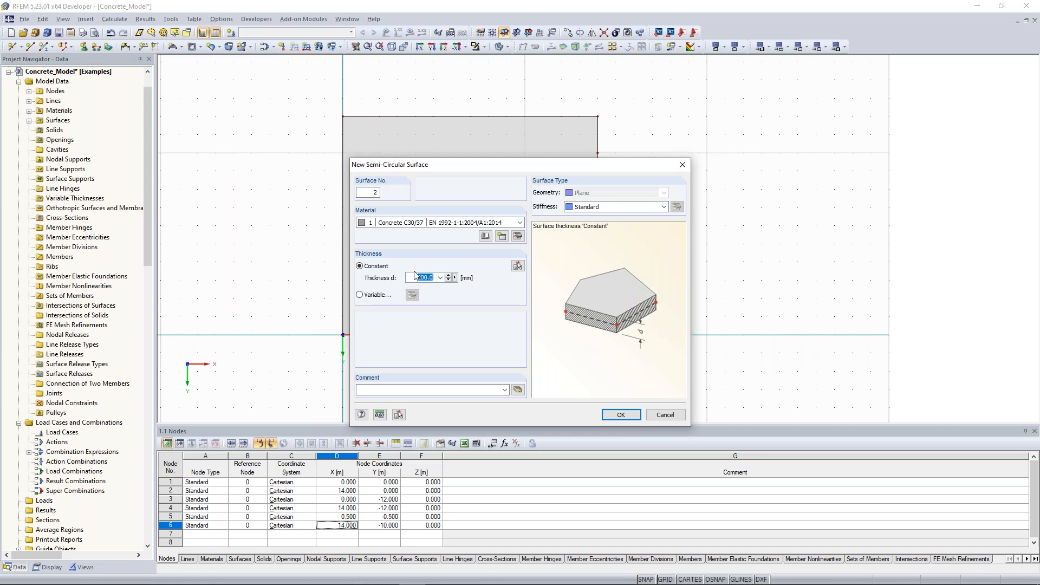
pyautogui.click(621, 414)
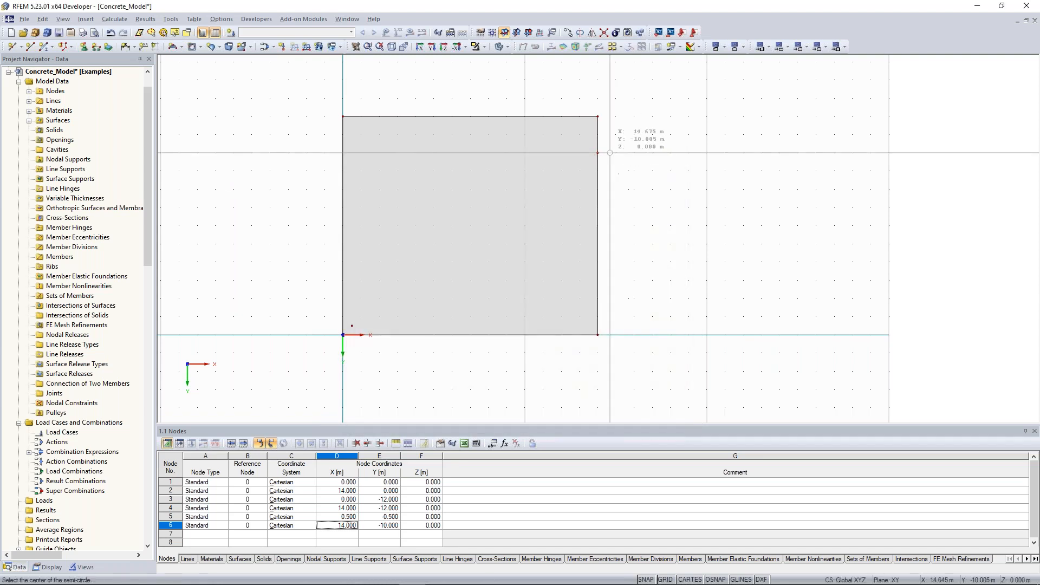
# Place the semicircular surface outside the slab's edge, centred at X 14, Y -10 m and starting at X 14, Y -8 m.
pyautogui.click(597, 152)
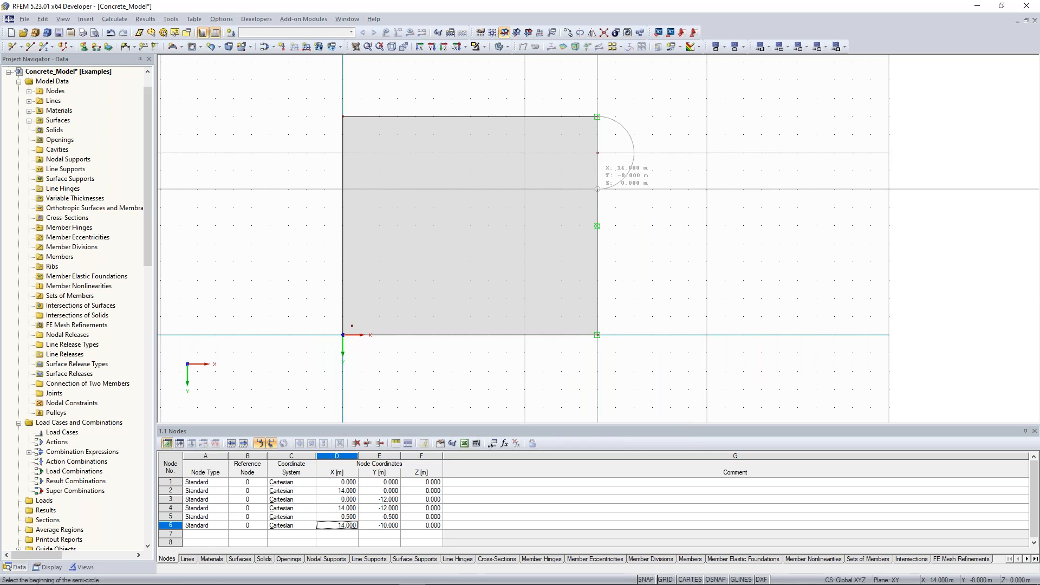
pyautogui.click(598, 189)
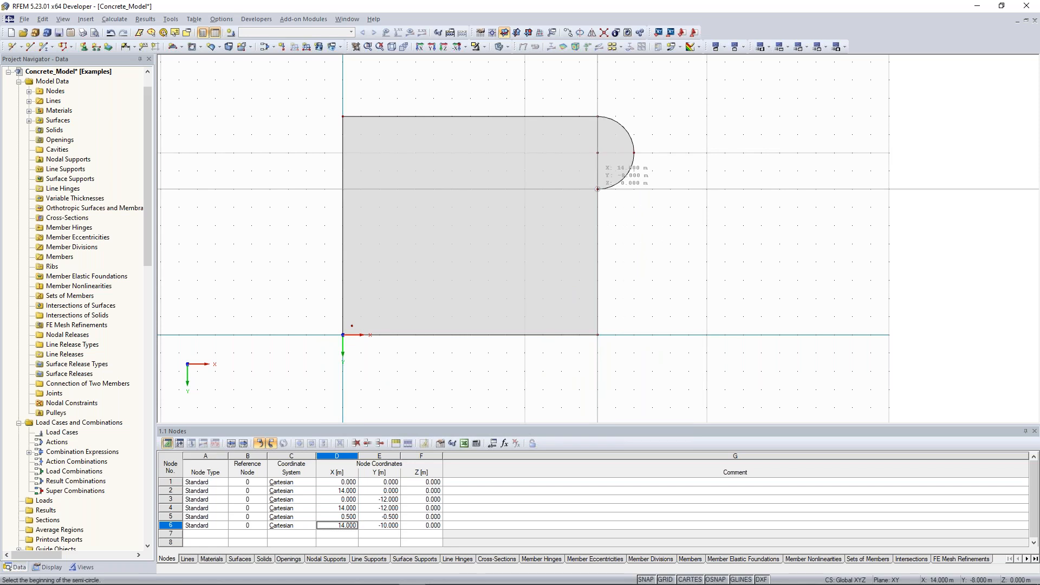
pyautogui.press('Escape')
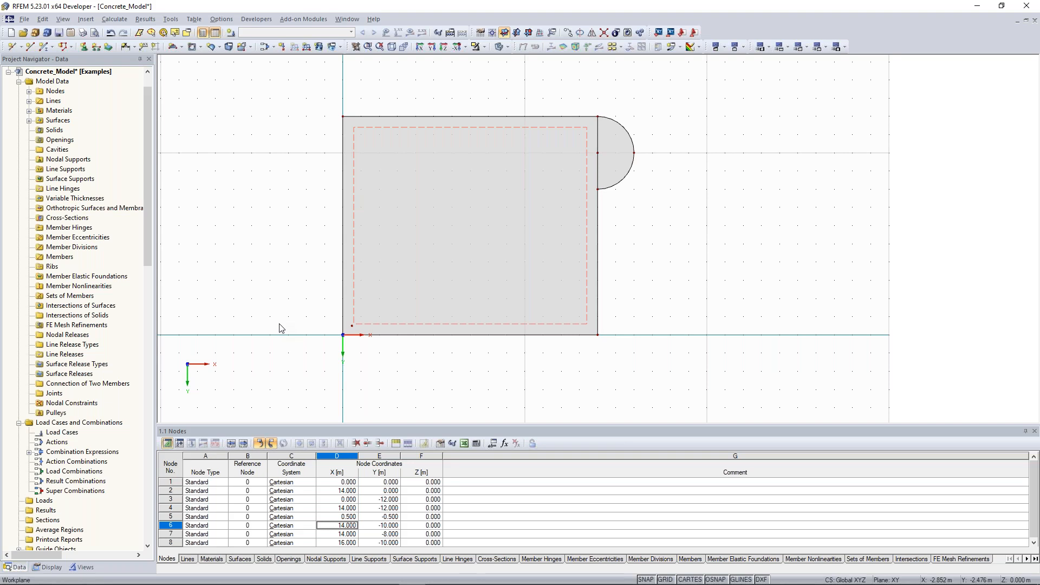
# Copy node 5 twice with a displacement of 5 m in X.
pyautogui.scroll(1, 281, 328)
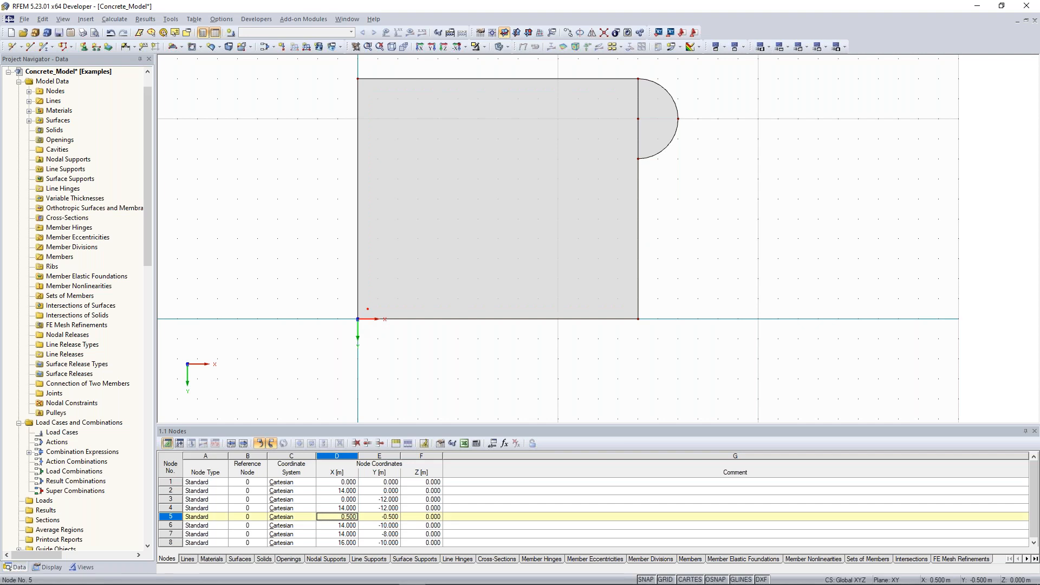
pyautogui.rightClick(368, 309)
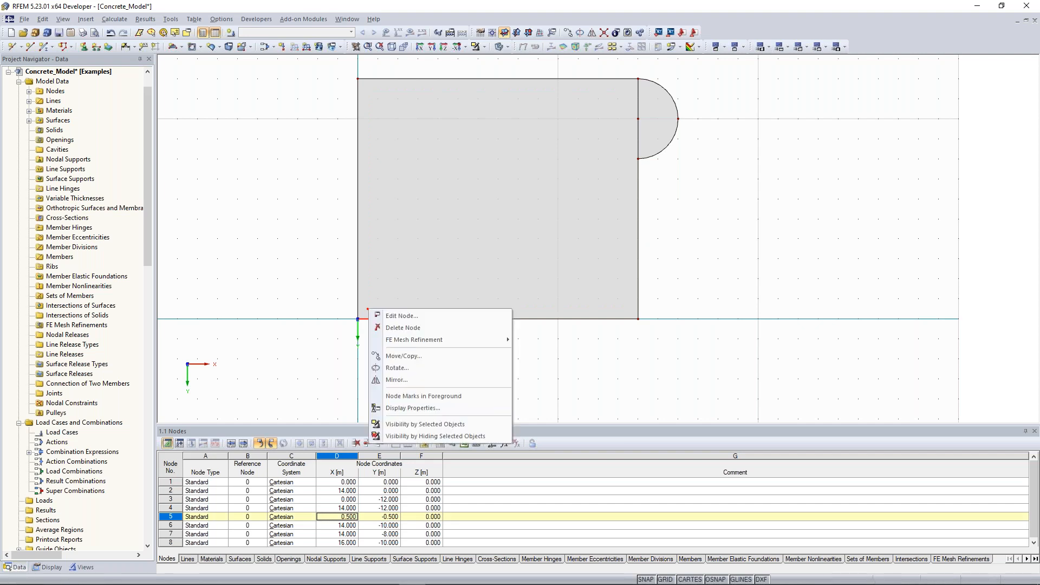
pyautogui.click(416, 357)
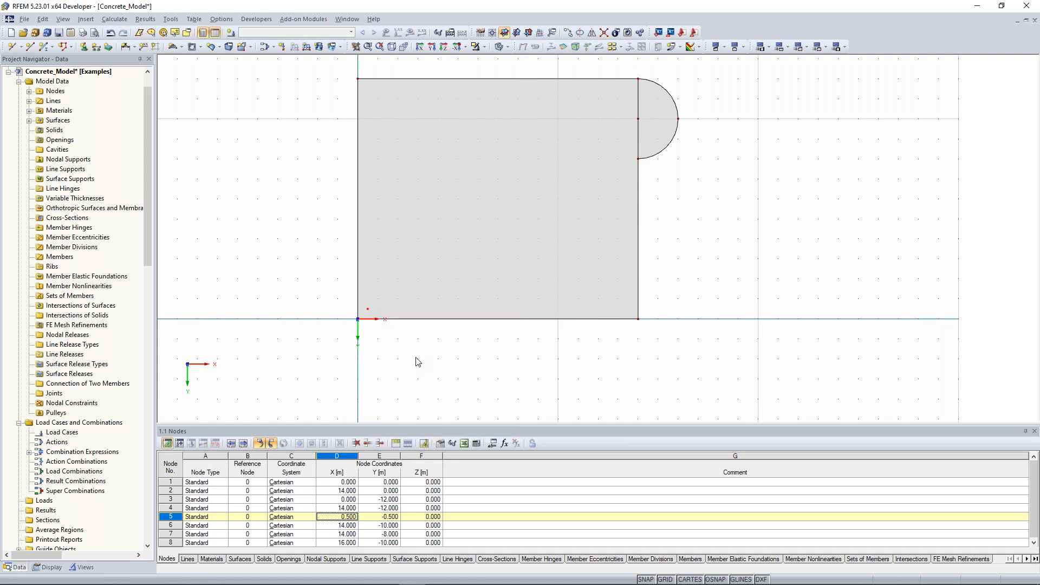
pyautogui.moveTo(484, 163); pyautogui.dragTo(726, 134)
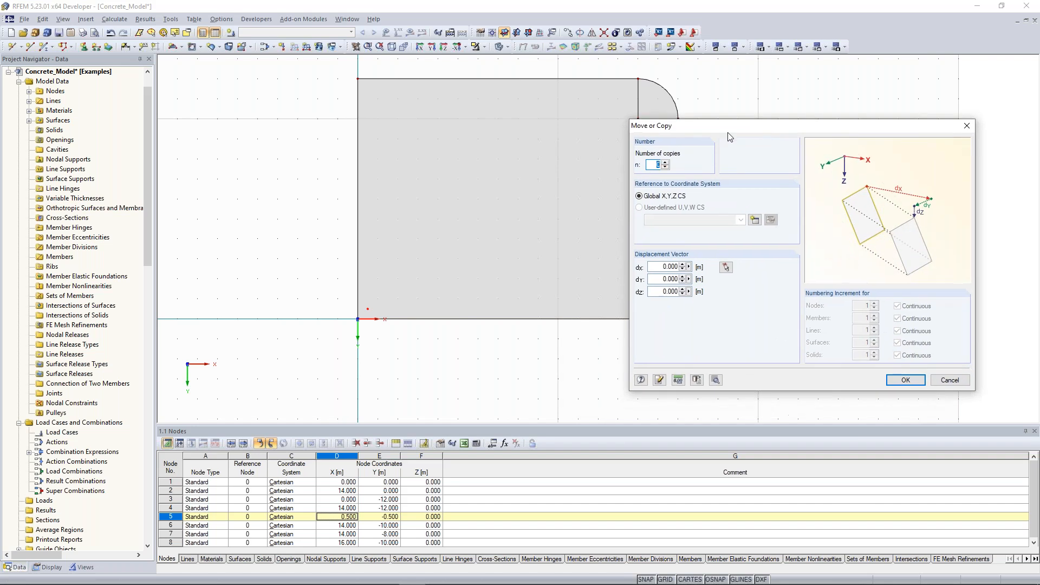
pyautogui.click(665, 163)
pyautogui.moveTo(662, 267); pyautogui.dragTo(678, 266)
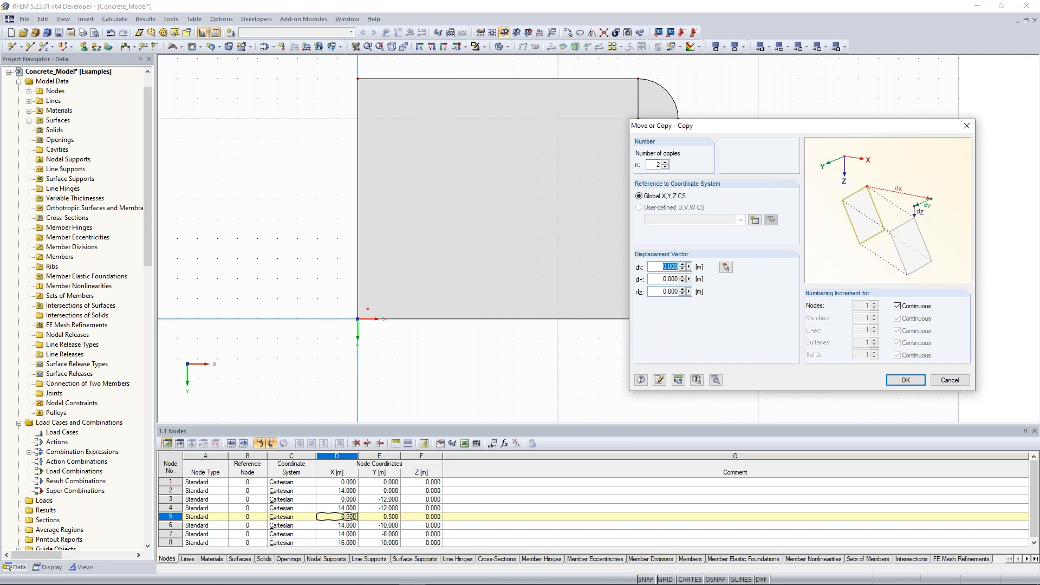
pyautogui.write('5')
pyautogui.click(902, 381)
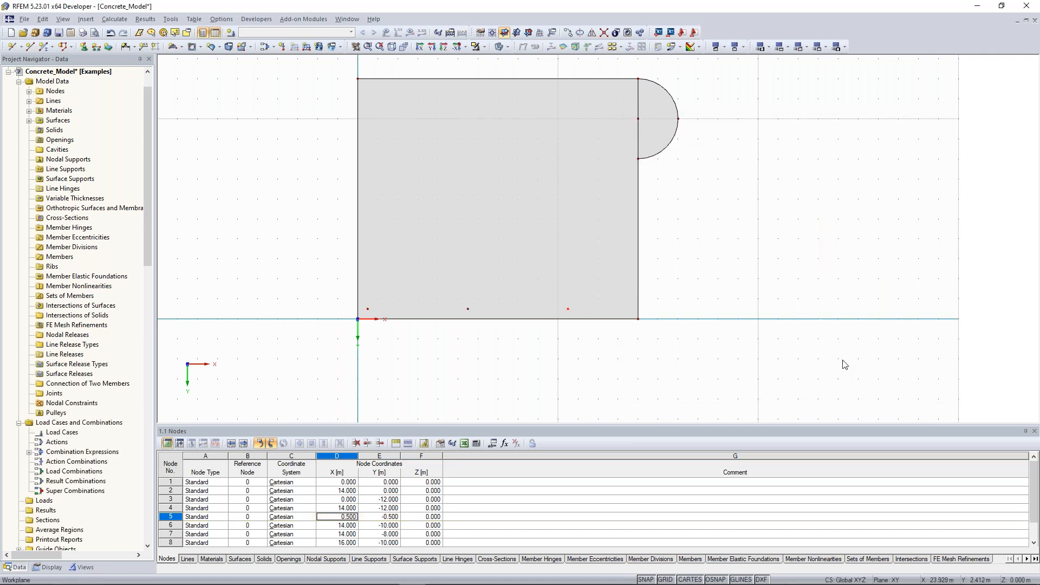
# Copy the node at X 10.5, Y -0.5 m once with a displacement of 3 m in X.
pyautogui.click(568, 309)
pyautogui.rightClick(569, 313)
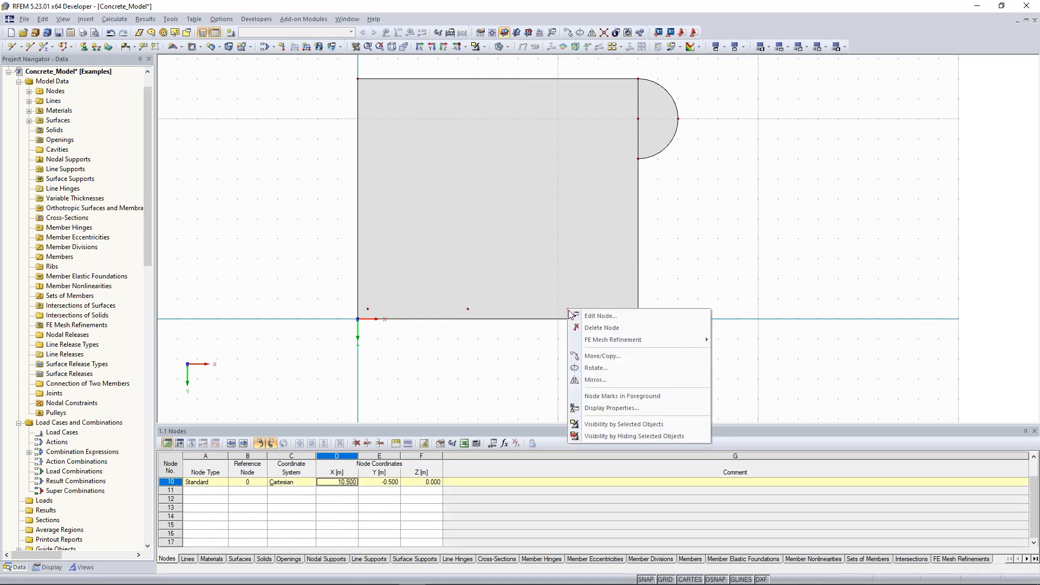
pyautogui.click(620, 357)
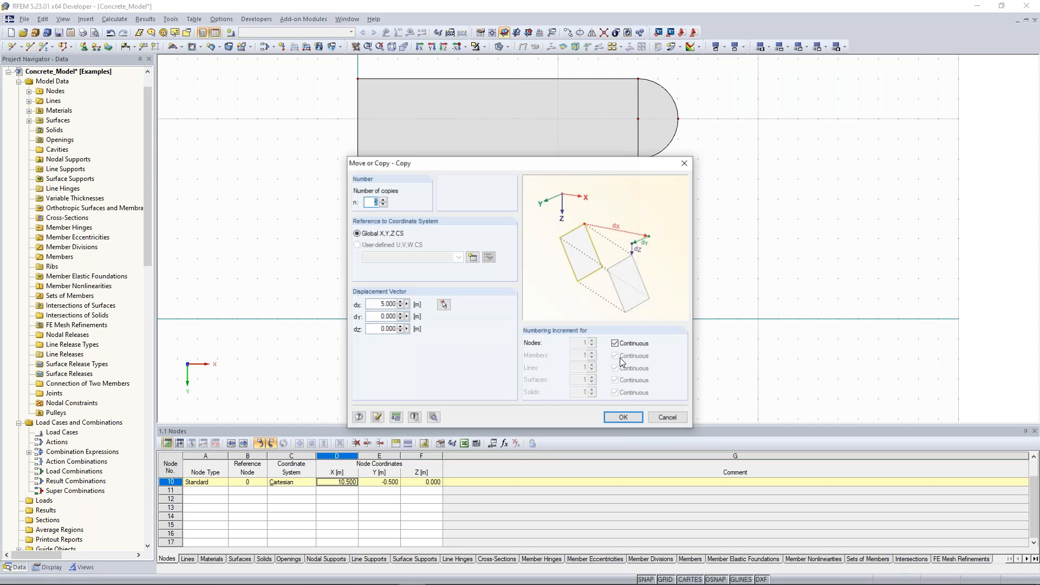
pyautogui.doubleClick(384, 304)
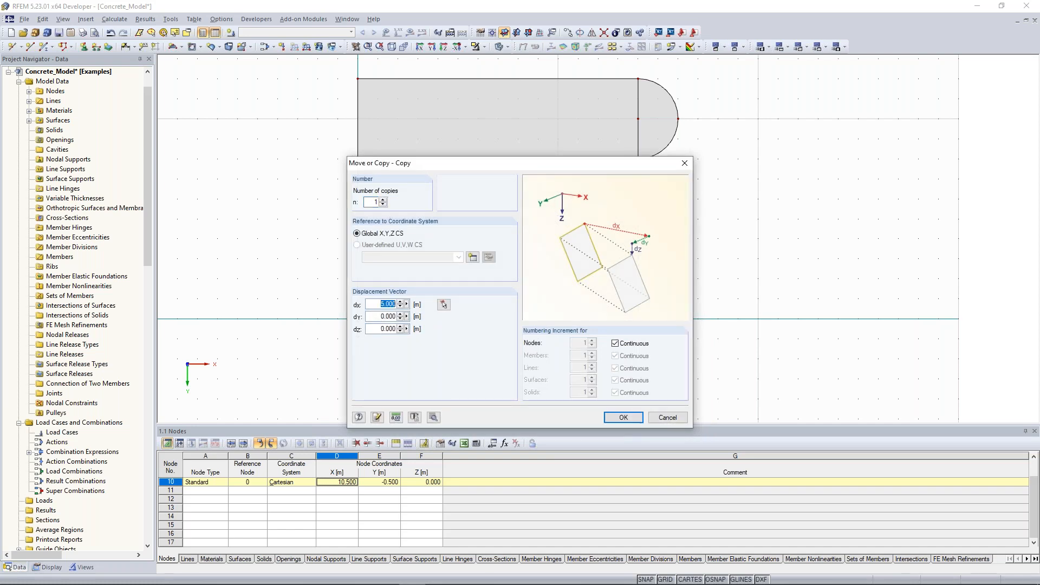
pyautogui.write('3')
pyautogui.click(623, 417)
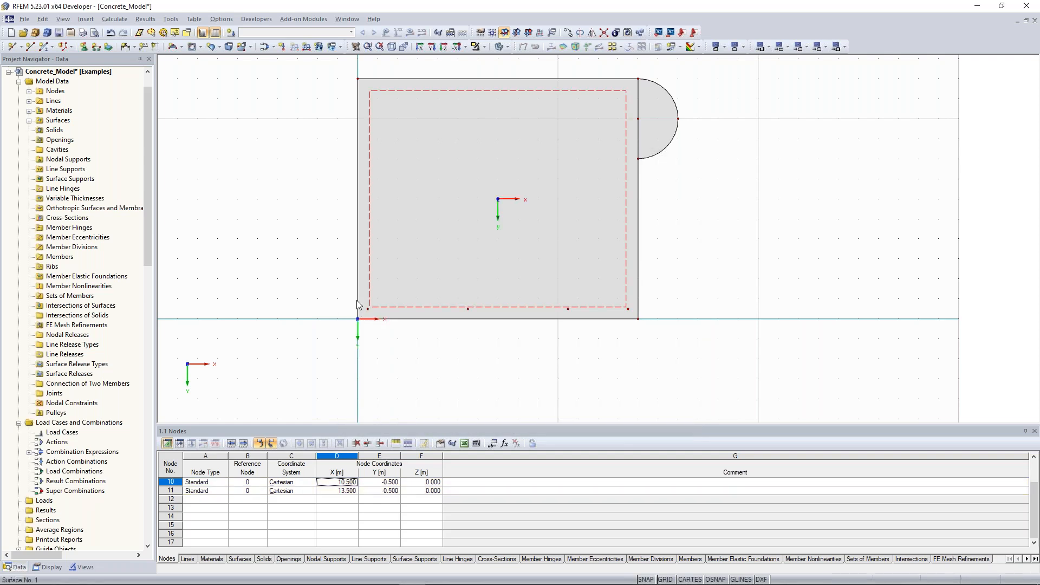
# Copy the row of four nodes at Y -0.5 m once with displacements of 0 m in X and -4.5 m in Y.
pyautogui.moveTo(303, 276); pyautogui.dragTo(296, 270, button='middle')
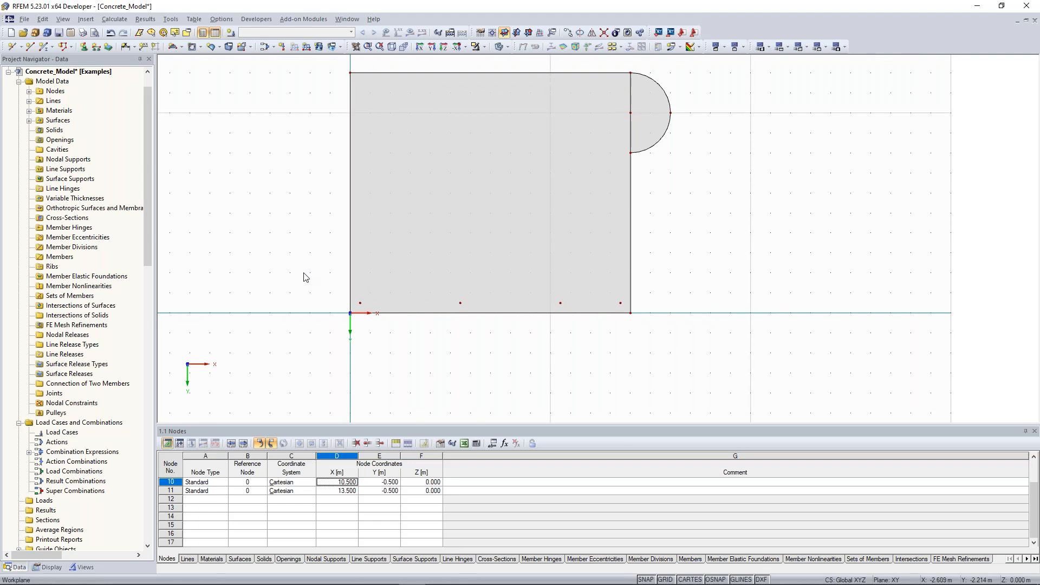
pyautogui.moveTo(305, 273); pyautogui.dragTo(674, 308)
pyautogui.moveTo(648, 224); pyautogui.dragTo(652, 245, button='middle')
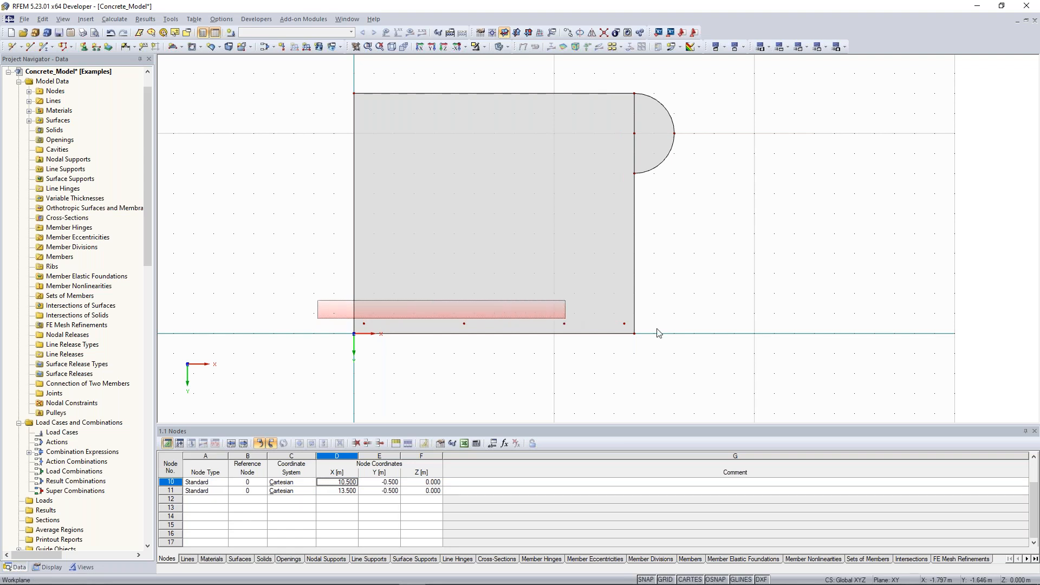
pyautogui.moveTo(657, 328); pyautogui.dragTo(657, 328)
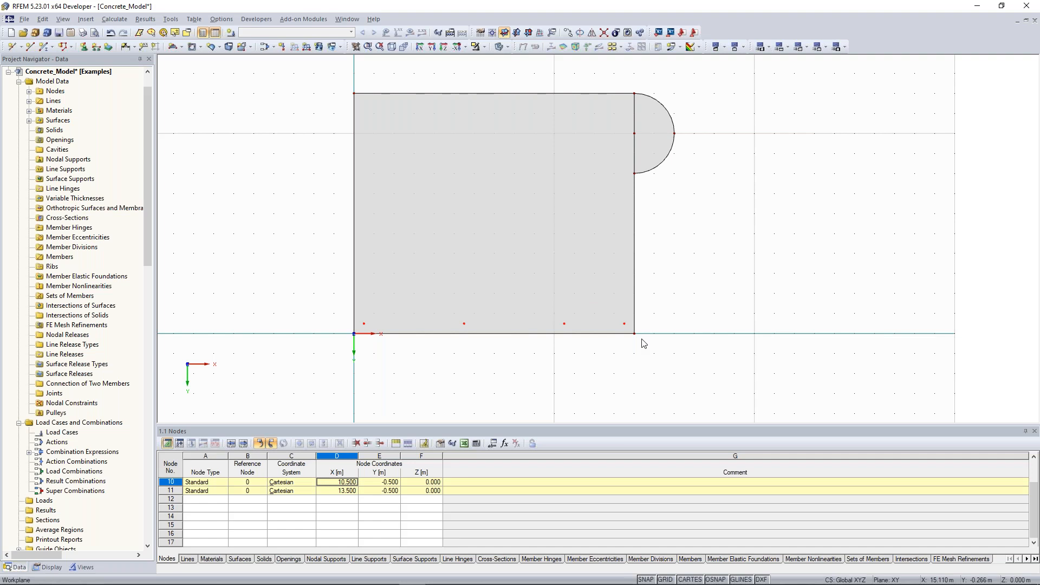
pyautogui.rightClick(623, 379)
pyautogui.click(622, 372)
pyautogui.moveTo(432, 165); pyautogui.dragTo(780, 124)
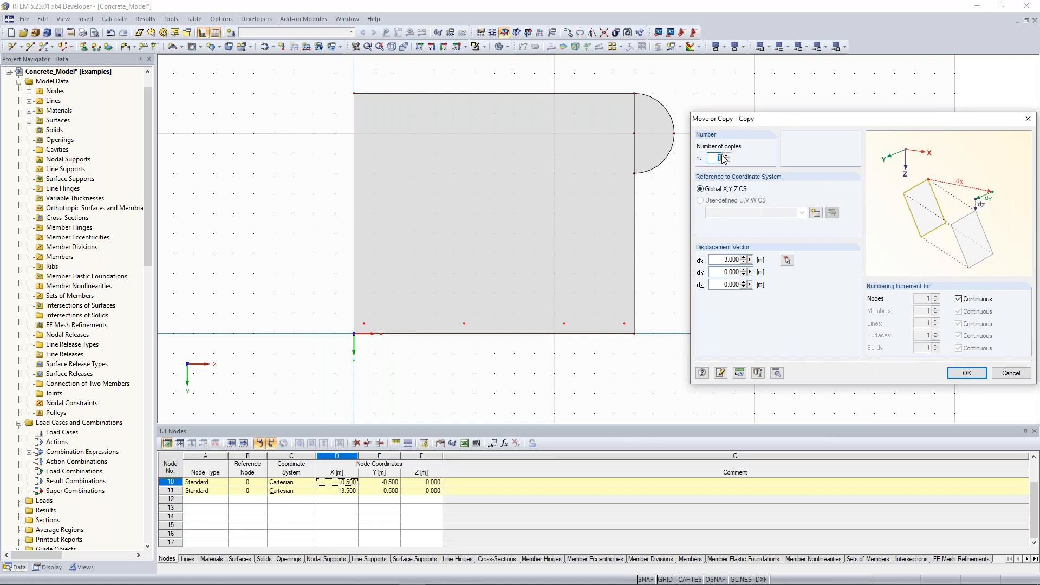
pyautogui.doubleClick(724, 264)
pyautogui.write('0')
pyautogui.press('Tab')
pyautogui.press('BackSpace')
pyautogui.write('-4.5')
pyautogui.click(967, 379)
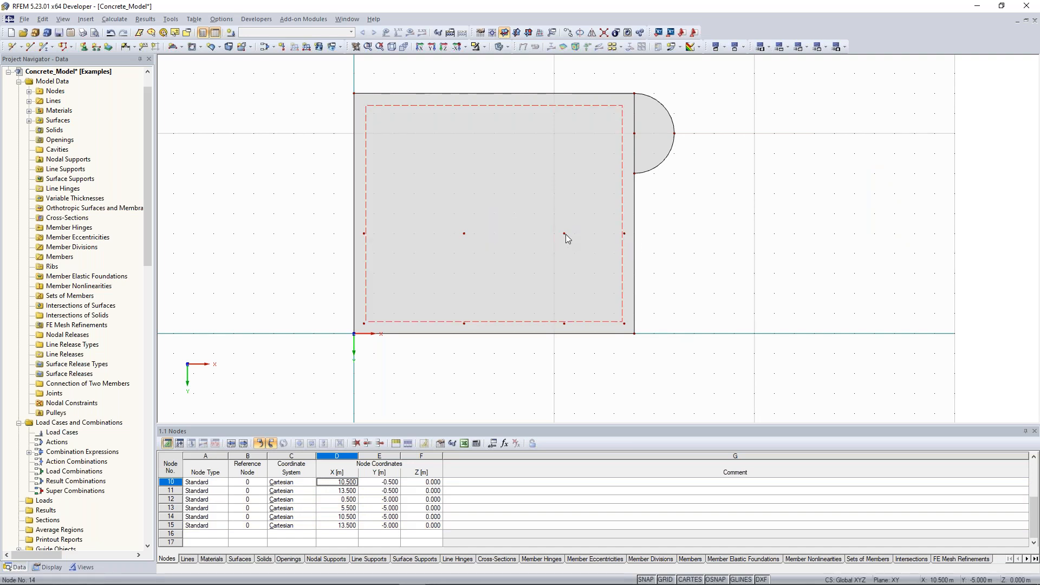
# Copy the node at X 10.5, Y -5 m once with displacements of 0 m in X and -4 m in Y.
pyautogui.rightClick(566, 234)
pyautogui.click(603, 286)
pyautogui.moveTo(476, 166); pyautogui.dragTo(795, 137)
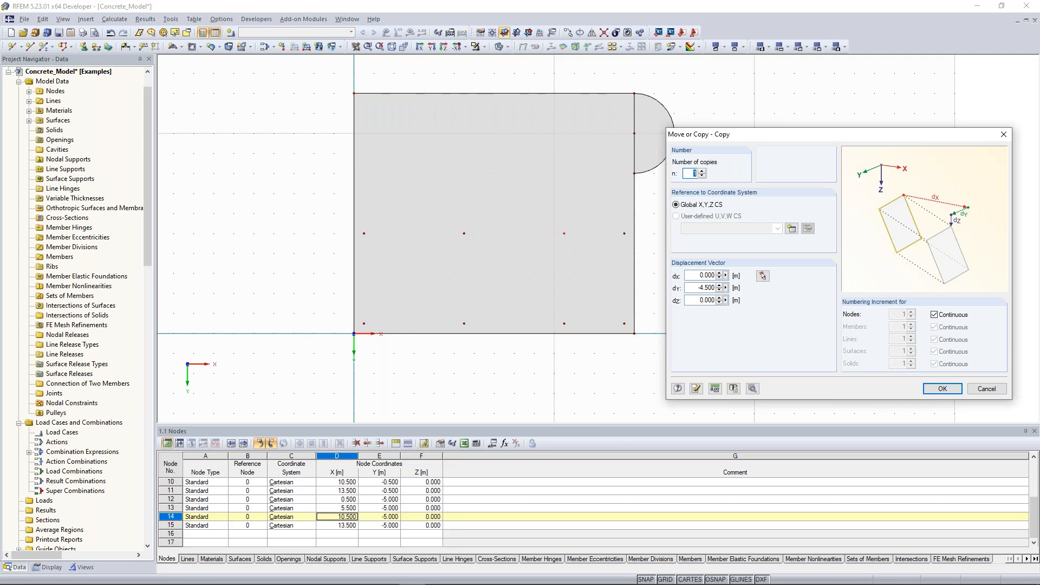
pyautogui.press('Return')
# Copy the entire floor slab with its semicircular extension and nodes once, with displacements of 0 m in Y and -3.25 m in Z.
pyautogui.scroll(-1, 320, 123)
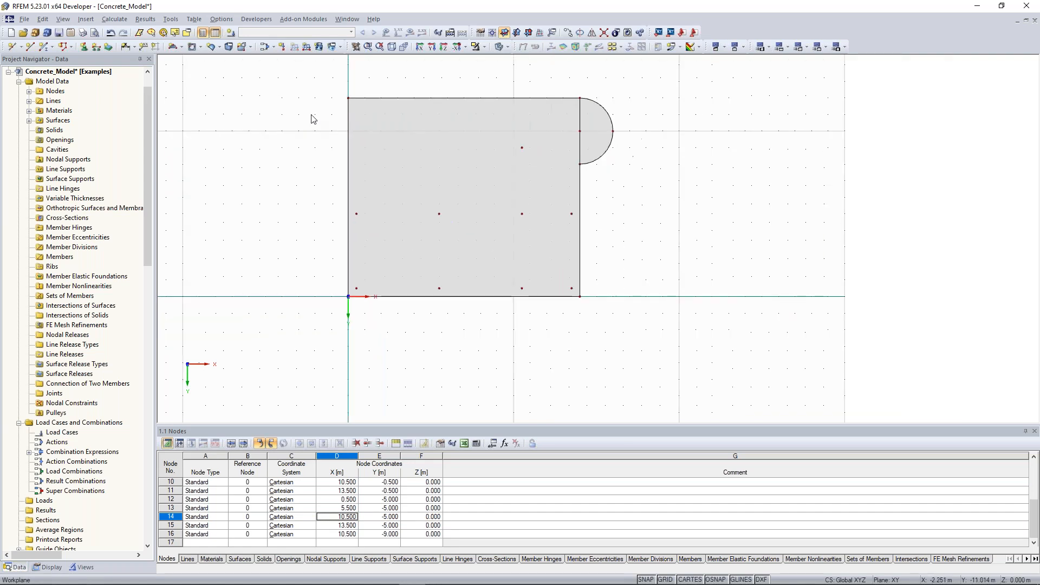
pyautogui.moveTo(317, 70); pyautogui.dragTo(672, 353)
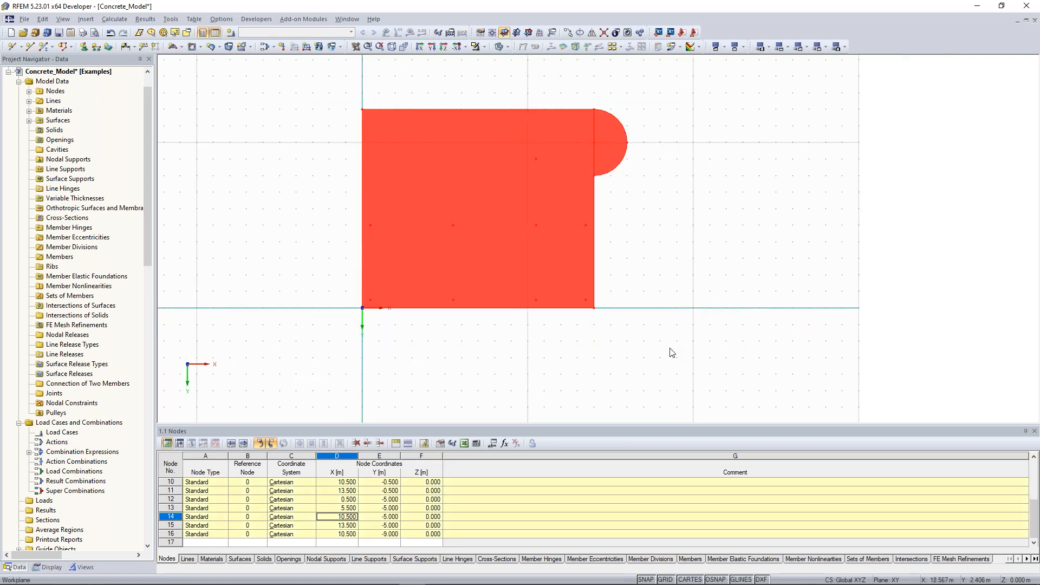
pyautogui.rightClick(439, 152)
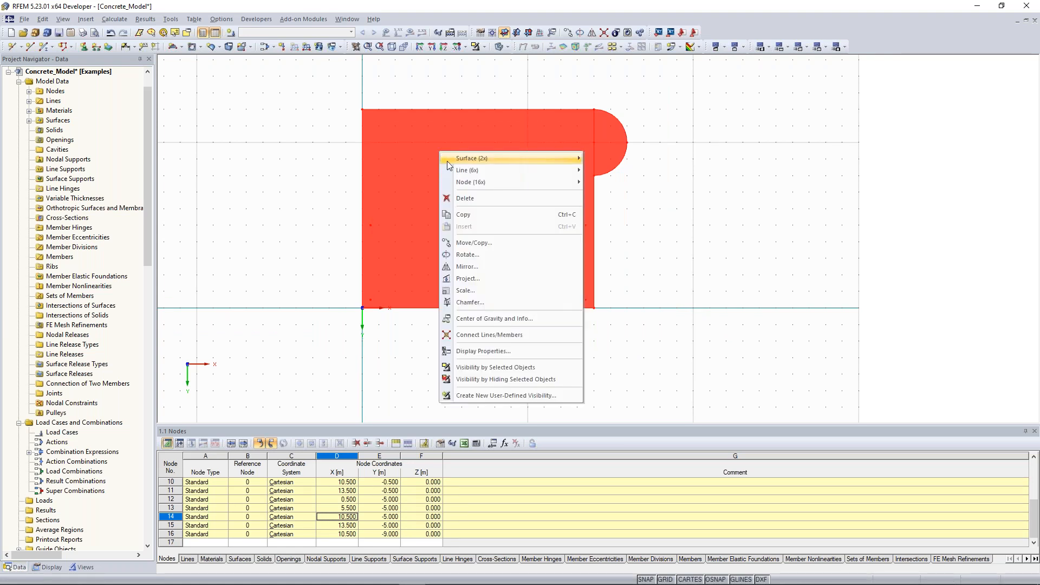
pyautogui.click(495, 242)
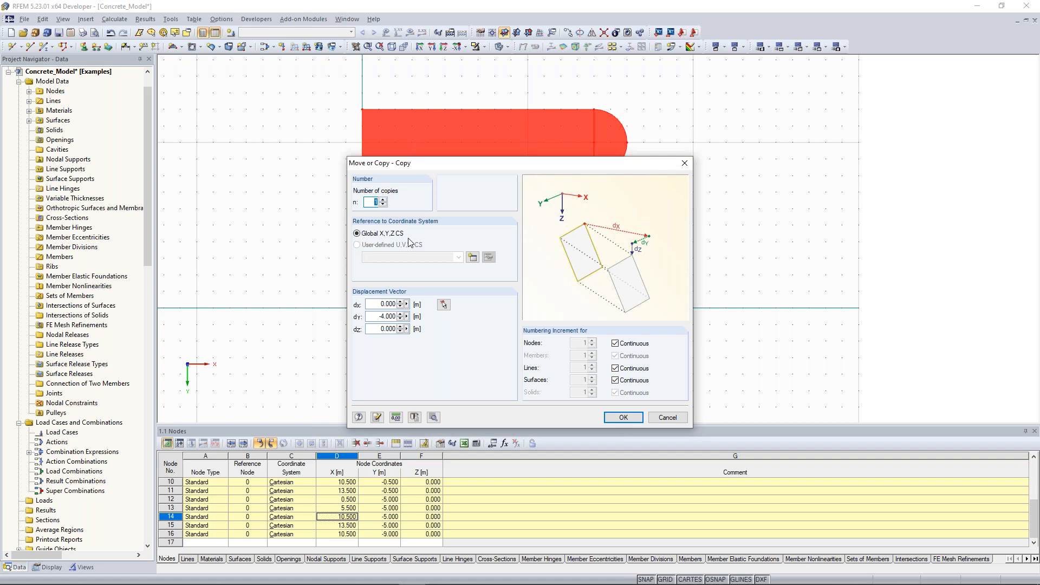
pyautogui.moveTo(376, 317); pyautogui.dragTo(424, 321)
pyautogui.write('0')
pyautogui.press('Tab')
pyautogui.press('BackSpace')
pyautogui.write('-3.25')
pyautogui.click(624, 417)
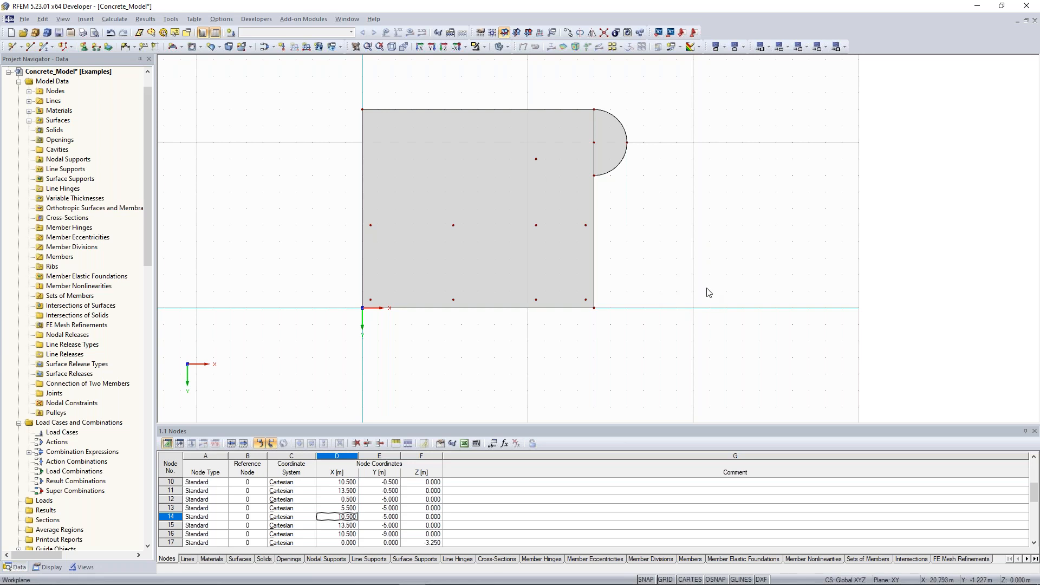
# Switch to the training manual PDF, examine the ceiling slab drawing for its thickness and circular opening, and return to the RFEM model.
pyautogui.keyDown('ctrl'); pyautogui.moveTo(711, 275); pyautogui.dragTo(623, 82, button='middle'); pyautogui.keyUp('ctrl')
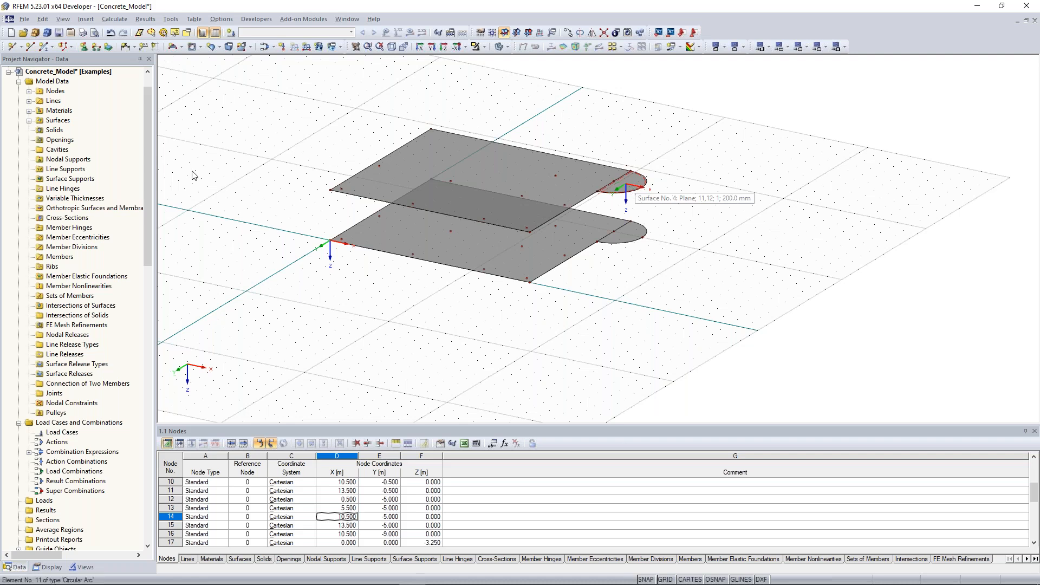
pyautogui.hotkey('alt', 'Tab')
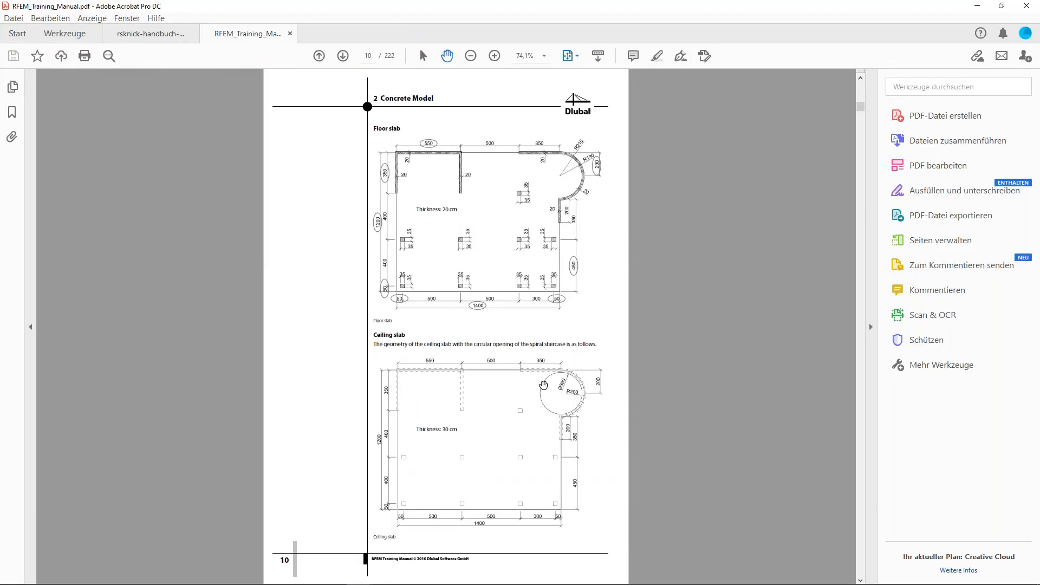
pyautogui.scroll(-3, 566, 426)
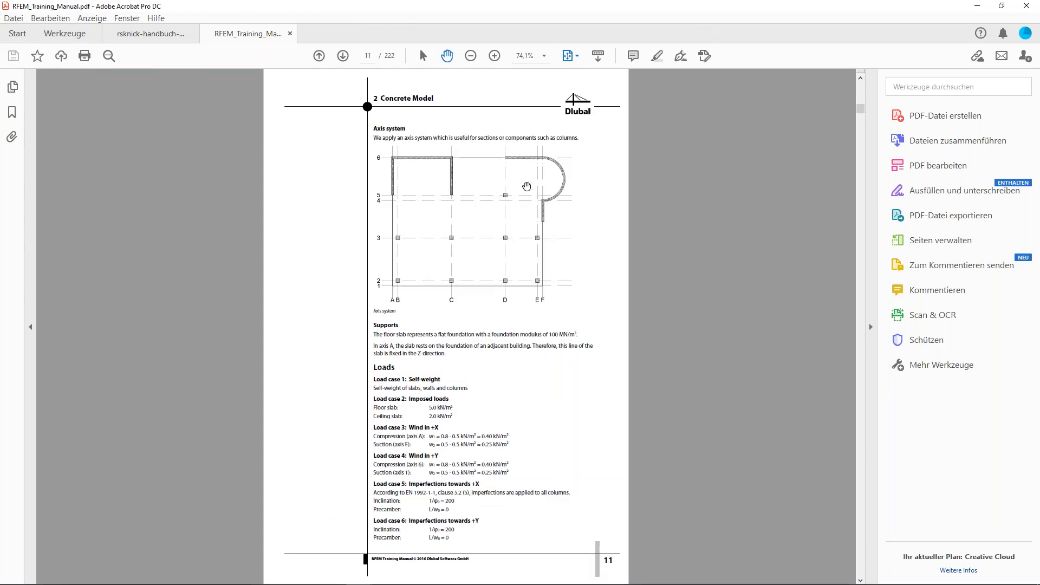
pyautogui.scroll(3, 527, 187)
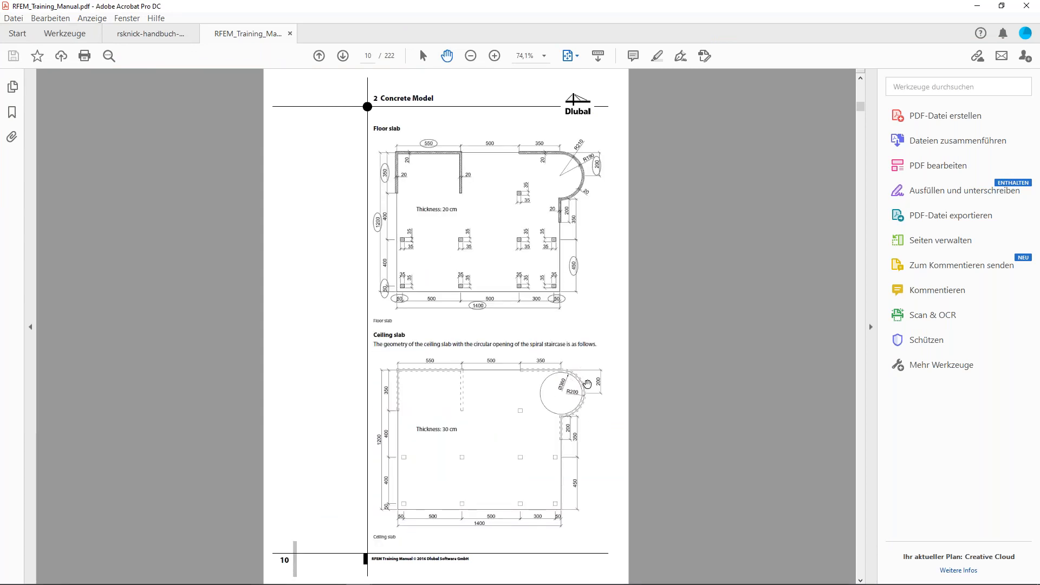
pyautogui.moveTo(688, 9); pyautogui.dragTo(1039, 16)
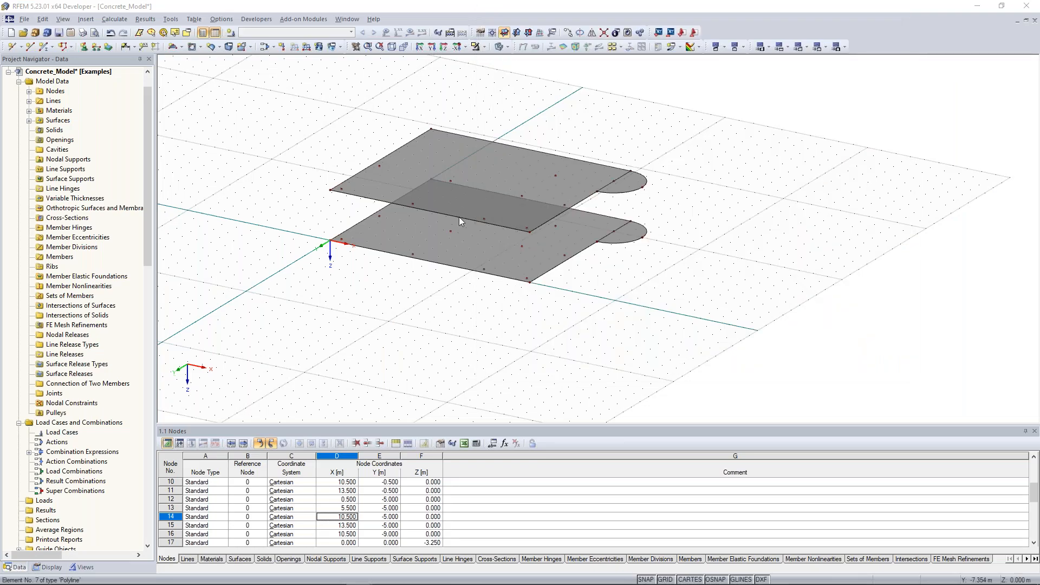
# Delete the straight line separating the rectangular slab from the semicircular extension on the upper level.
pyautogui.keyDown('ctrl'); pyautogui.moveTo(628, 158); pyautogui.dragTo(675, 156, button='middle'); pyautogui.keyUp('ctrl')
pyautogui.scroll(5, 669, 153)
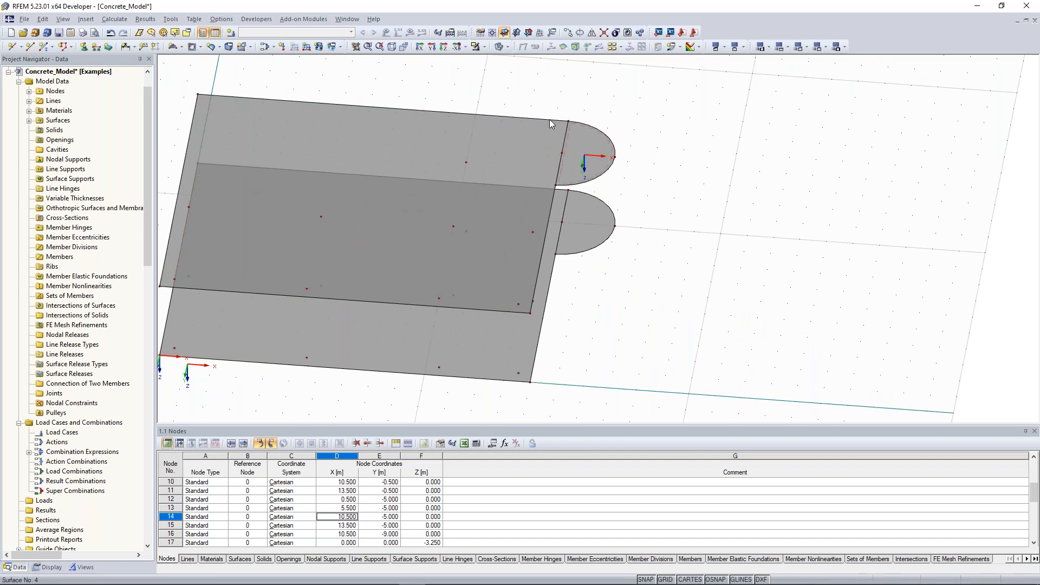
pyautogui.scroll(3, 566, 152)
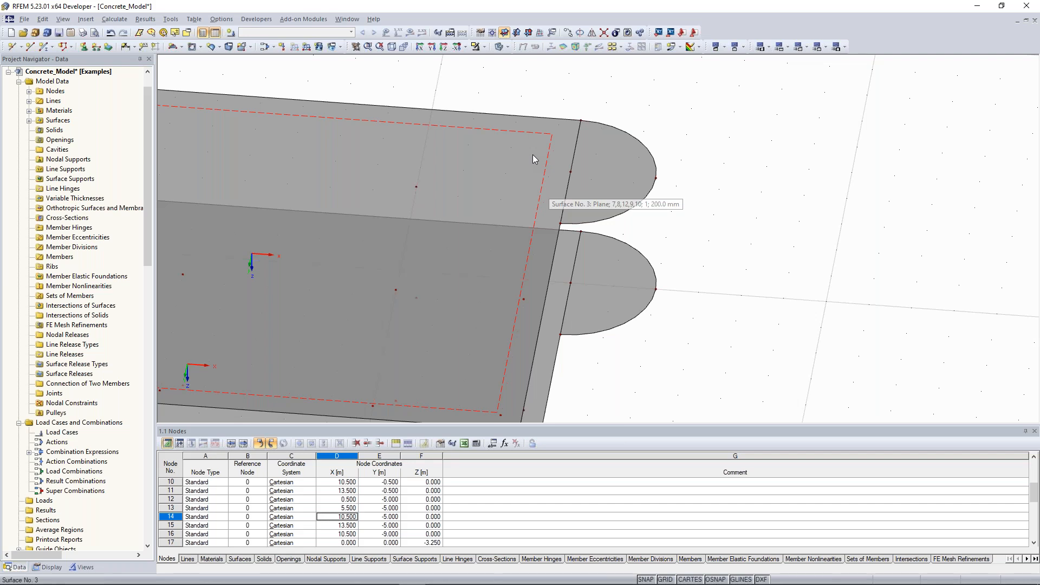
pyautogui.scroll(-2, 624, 153)
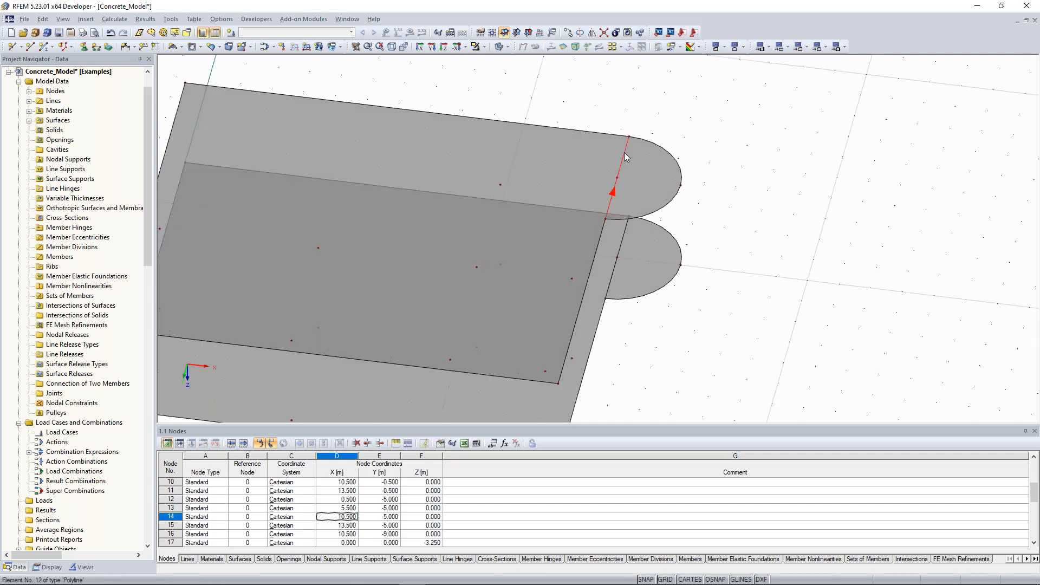
pyautogui.rightClick(626, 157)
pyautogui.click(648, 170)
pyautogui.scroll(-3, 738, 158)
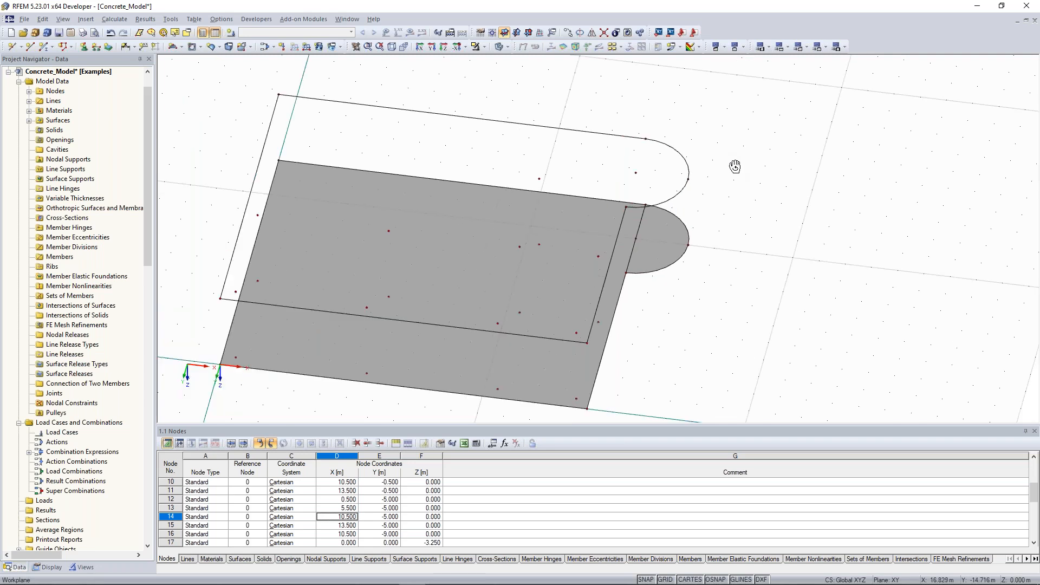
# Create a 300 mm thick plane surface in Concrete C30/37 from the boundary lines of the upper slab outline.
pyautogui.moveTo(737, 158); pyautogui.dragTo(788, 160, button='middle')
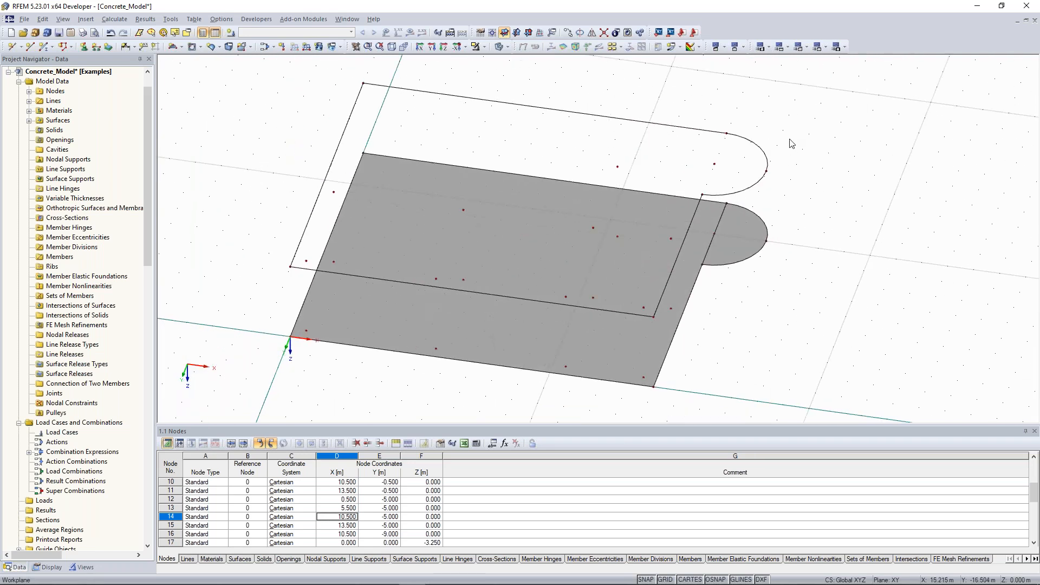
pyautogui.keyDown('ctrl'); pyautogui.moveTo(766, 122); pyautogui.dragTo(769, 117, button='middle'); pyautogui.keyUp('ctrl')
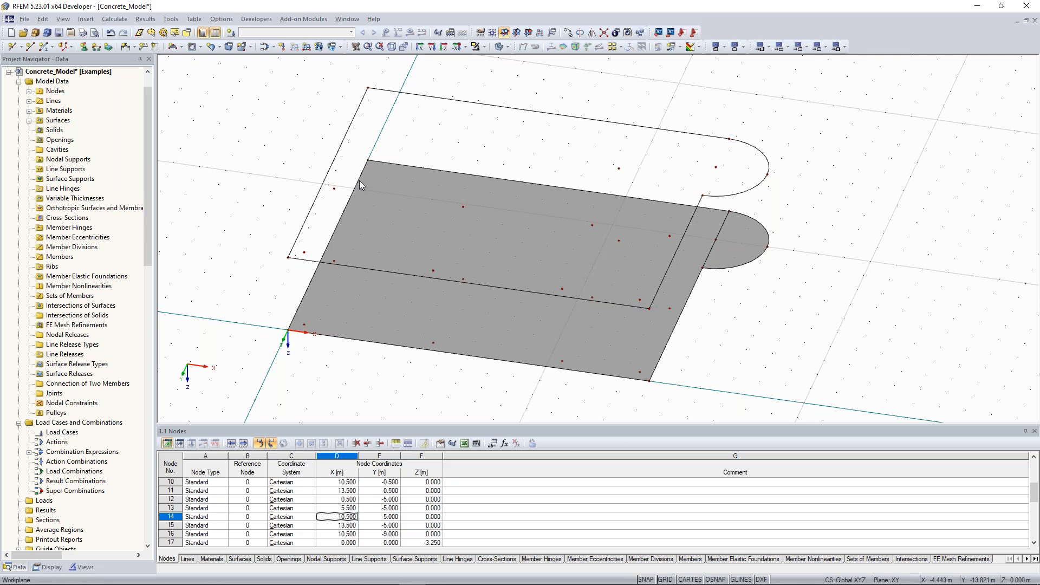
pyautogui.keyDown('ctrl'); pyautogui.moveTo(226, 302); pyautogui.dragTo(234, 301, button='middle'); pyautogui.keyUp('ctrl')
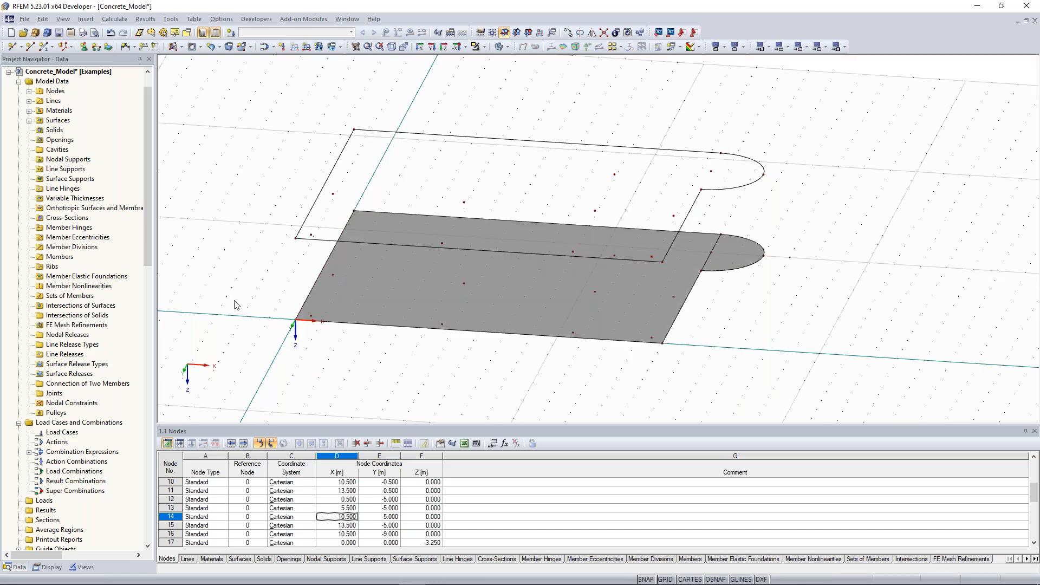
pyautogui.click(448, 281)
pyautogui.write('300')
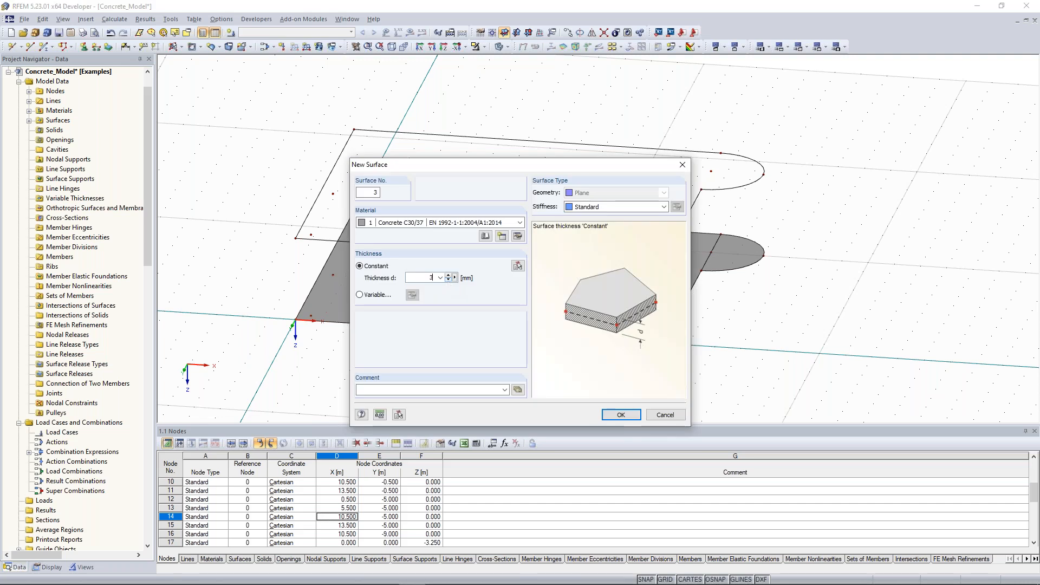
pyautogui.click(621, 415)
pyautogui.click(346, 140)
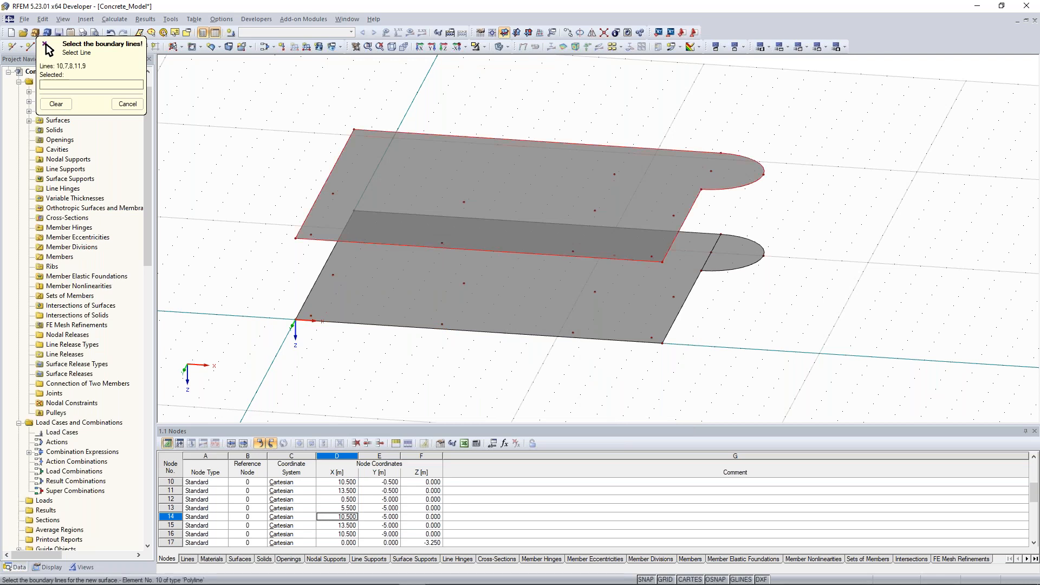
pyautogui.click(45, 44)
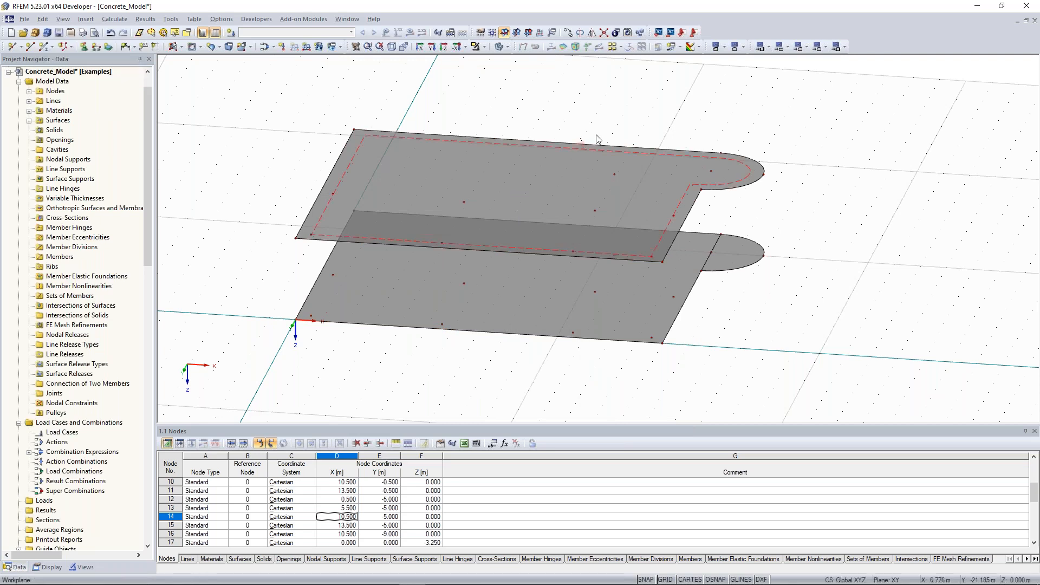
# Create a circular opening with a 1.8 m radius in the ceiling slab, centred on the node at the semicircle's centre.
pyautogui.keyDown('ctrl'); pyautogui.moveTo(618, 128); pyautogui.dragTo(616, 127, button='middle'); pyautogui.keyUp('ctrl')
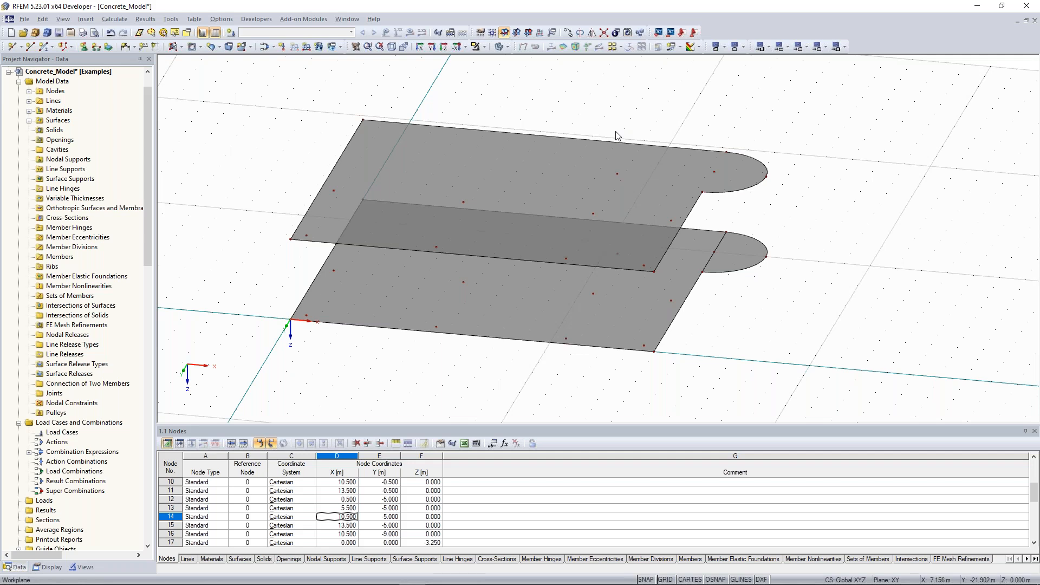
pyautogui.keyDown('ctrl'); pyautogui.moveTo(616, 135); pyautogui.dragTo(618, 129, button='middle'); pyautogui.keyUp('ctrl')
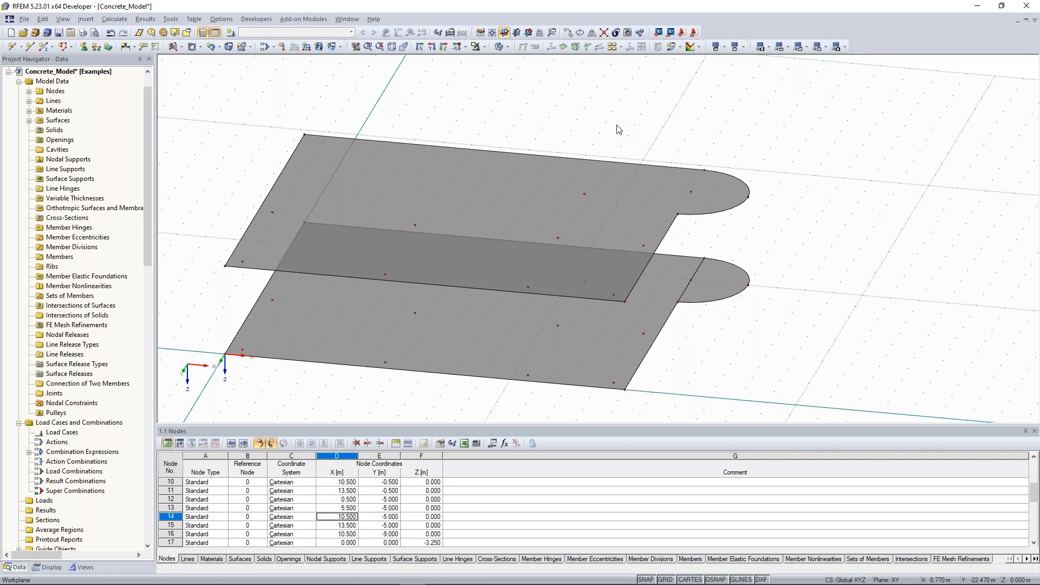
pyautogui.click(200, 47)
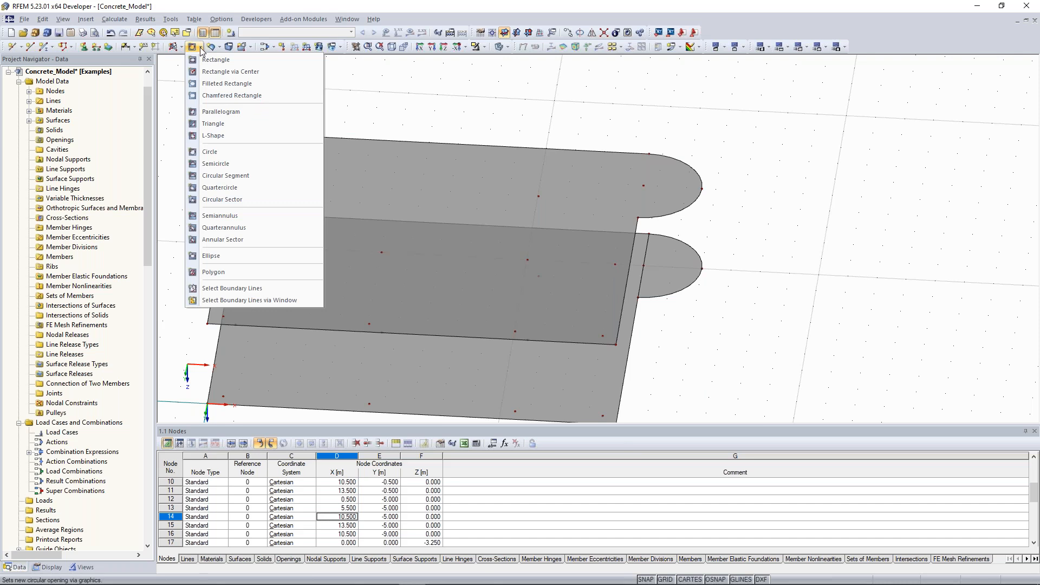
pyautogui.click(201, 49)
pyautogui.click(201, 51)
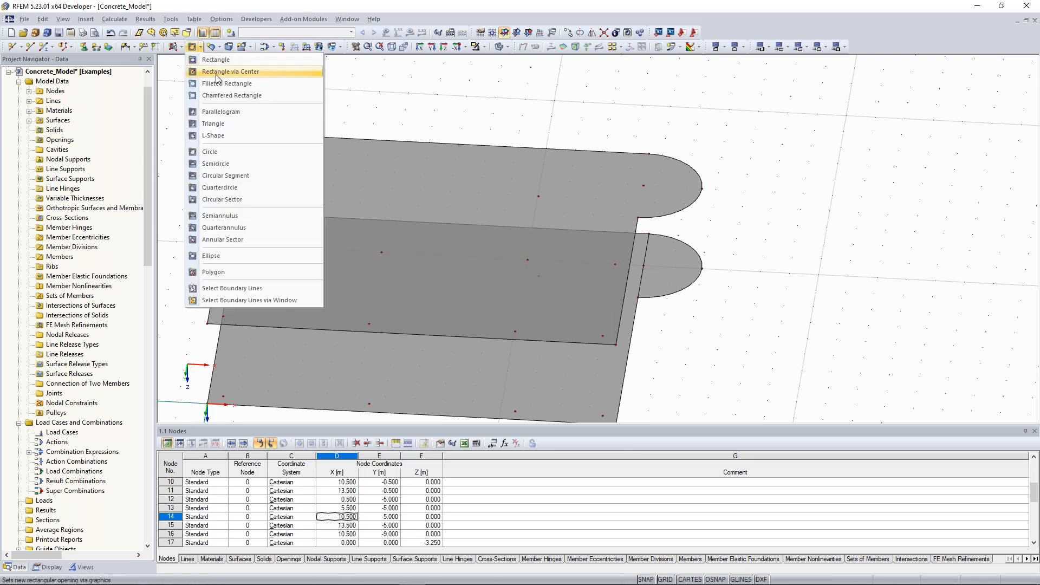
pyautogui.click(216, 153)
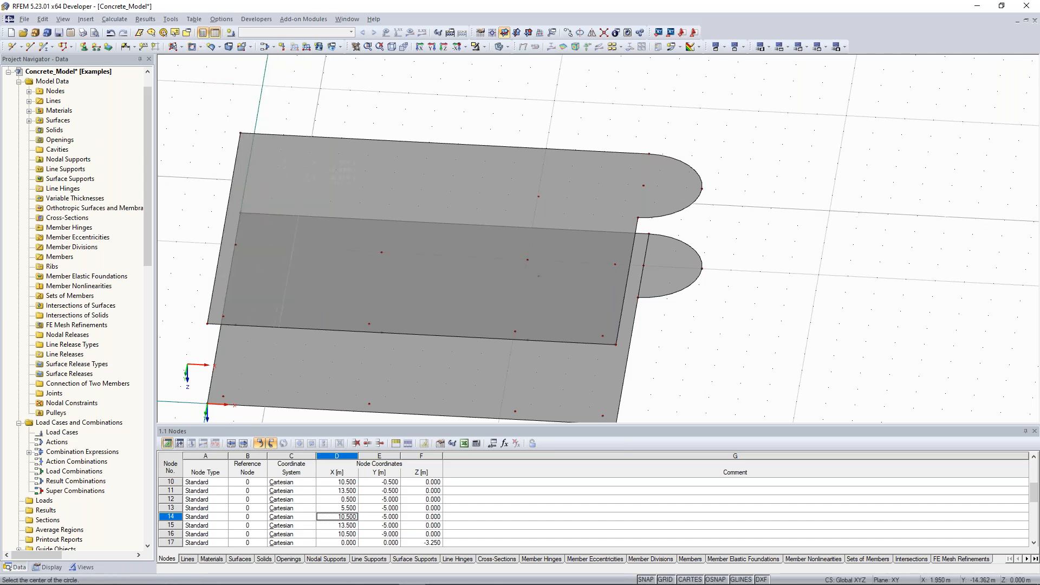
pyautogui.keyDown('ctrl'); pyautogui.moveTo(673, 111); pyautogui.dragTo(677, 145, button='middle'); pyautogui.keyUp('ctrl')
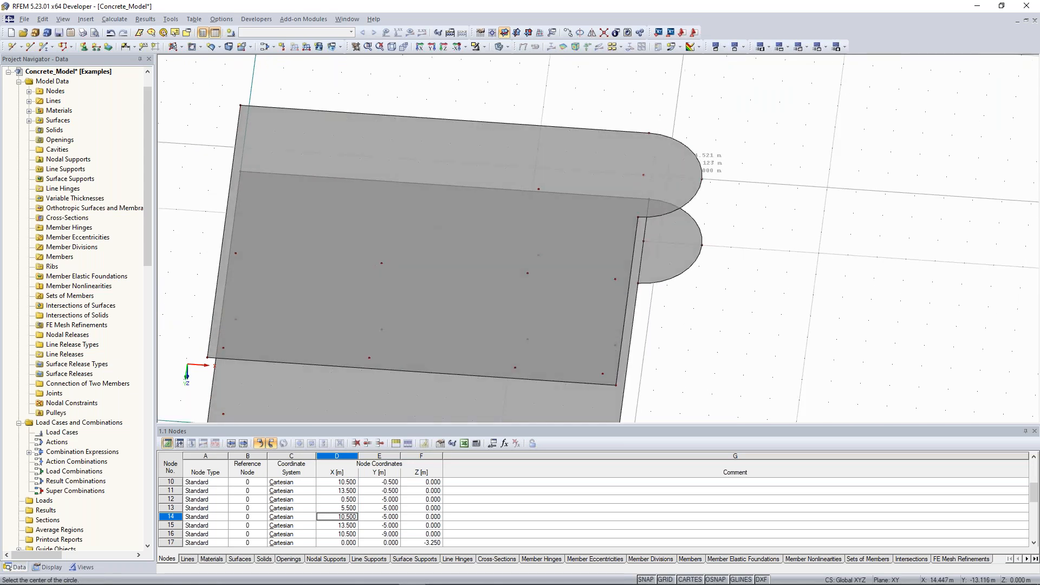
pyautogui.click(643, 175)
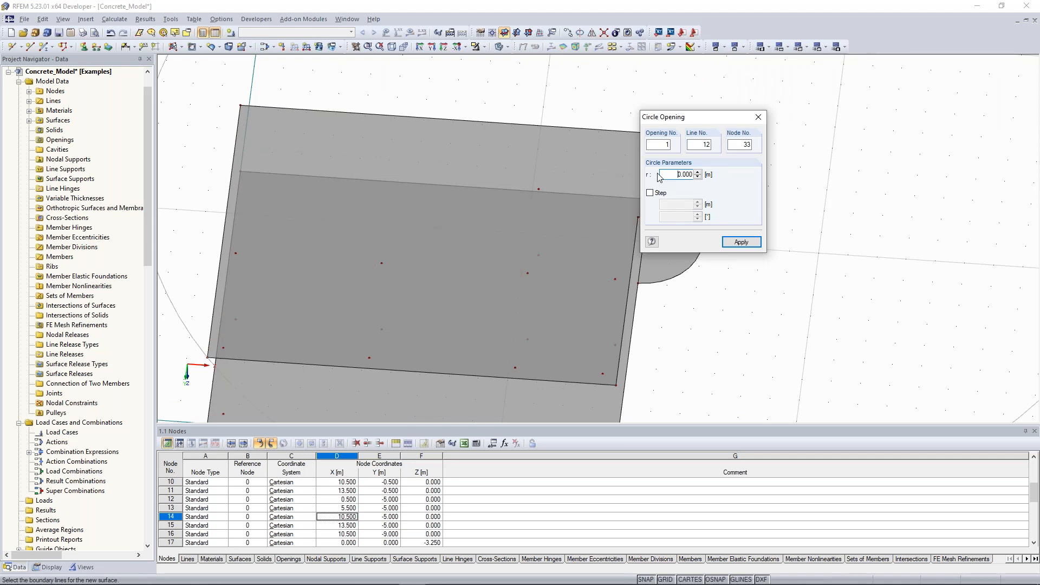
pyautogui.write('1.8')
pyautogui.press('Return')
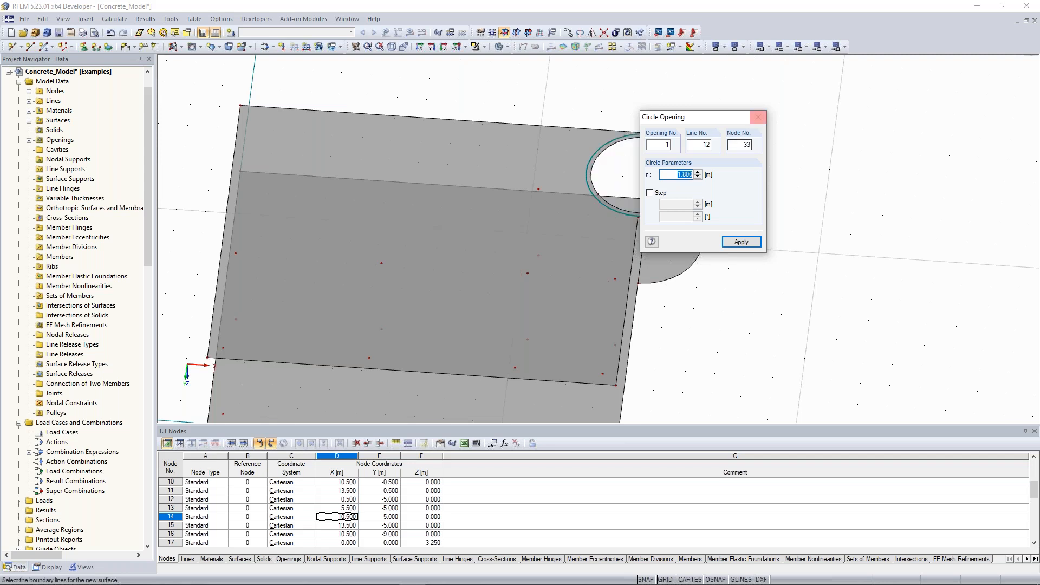
pyautogui.click(756, 118)
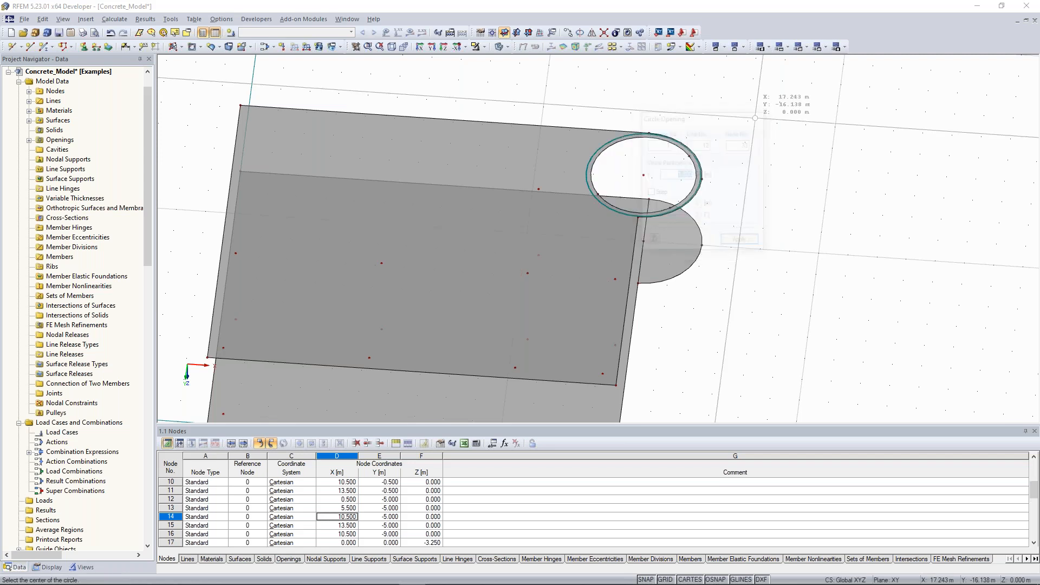
pyautogui.scroll(-3, 713, 167)
pyautogui.keyDown('ctrl'); pyautogui.moveTo(714, 167); pyautogui.dragTo(729, 168, button='middle'); pyautogui.keyUp('ctrl')
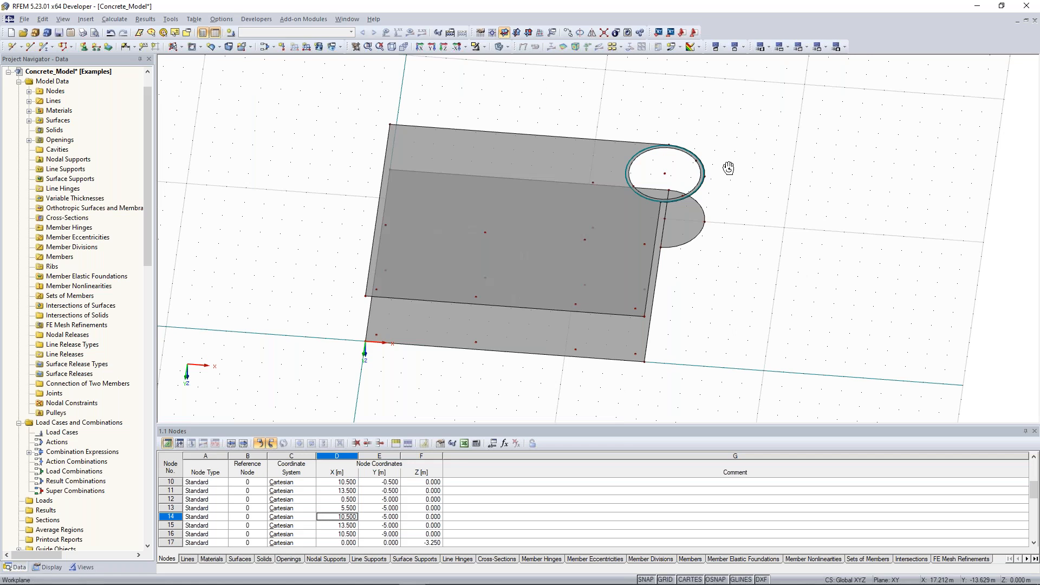
pyautogui.keyDown('ctrl'); pyautogui.moveTo(729, 168); pyautogui.dragTo(748, 86, button='middle'); pyautogui.keyUp('ctrl')
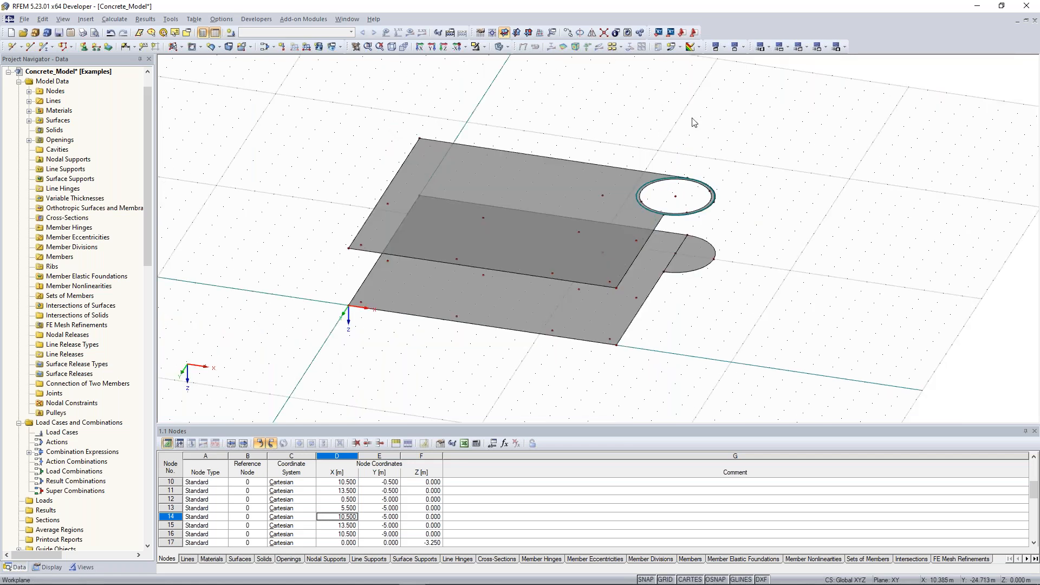
pyautogui.scroll(1, 648, 120)
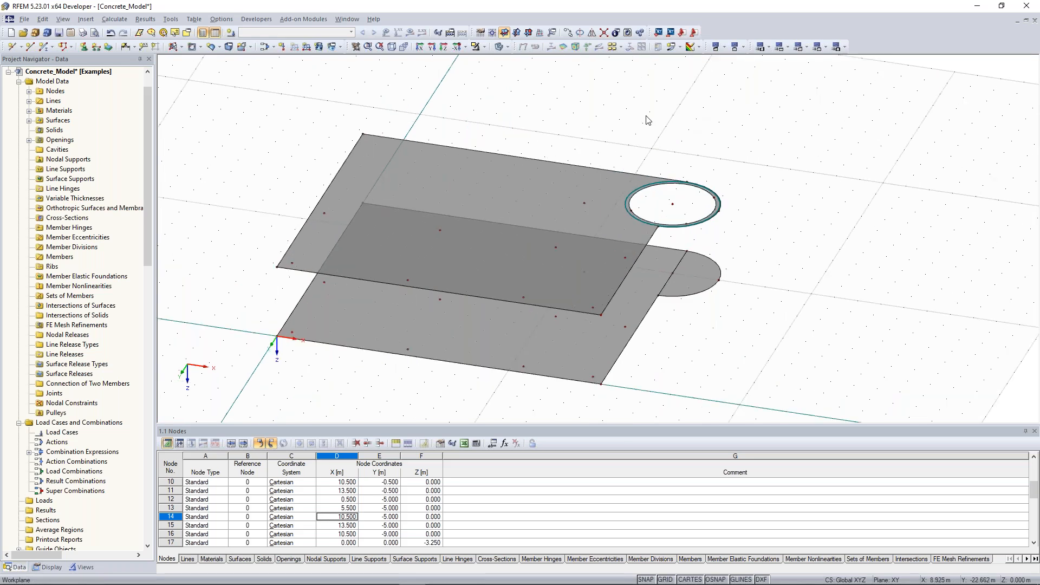
pyautogui.keyDown('ctrl'); pyautogui.moveTo(634, 130); pyautogui.dragTo(593, 110, button='middle'); pyautogui.keyUp('ctrl')
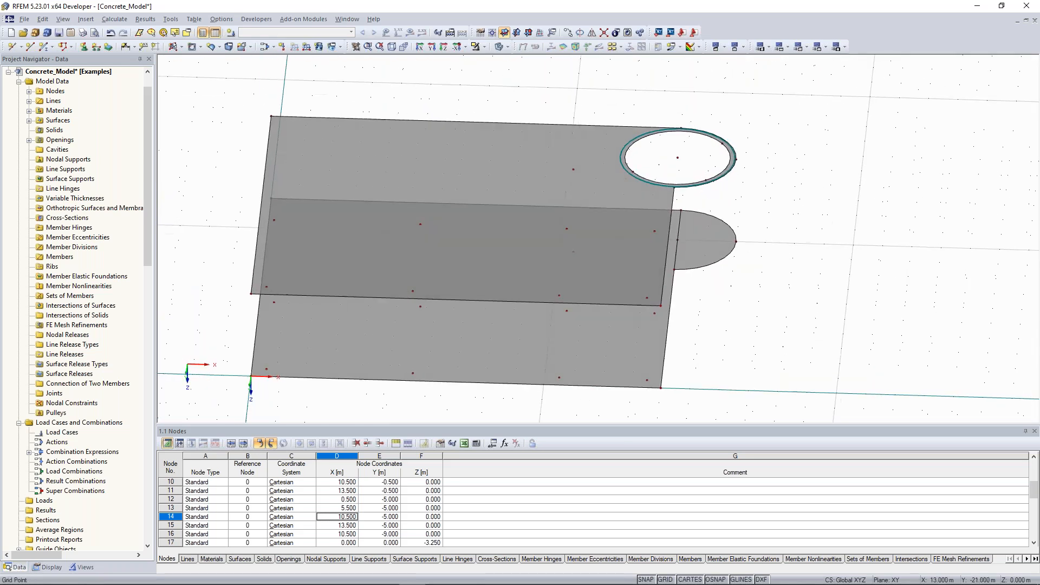
pyautogui.scroll(-1, 332, 178)
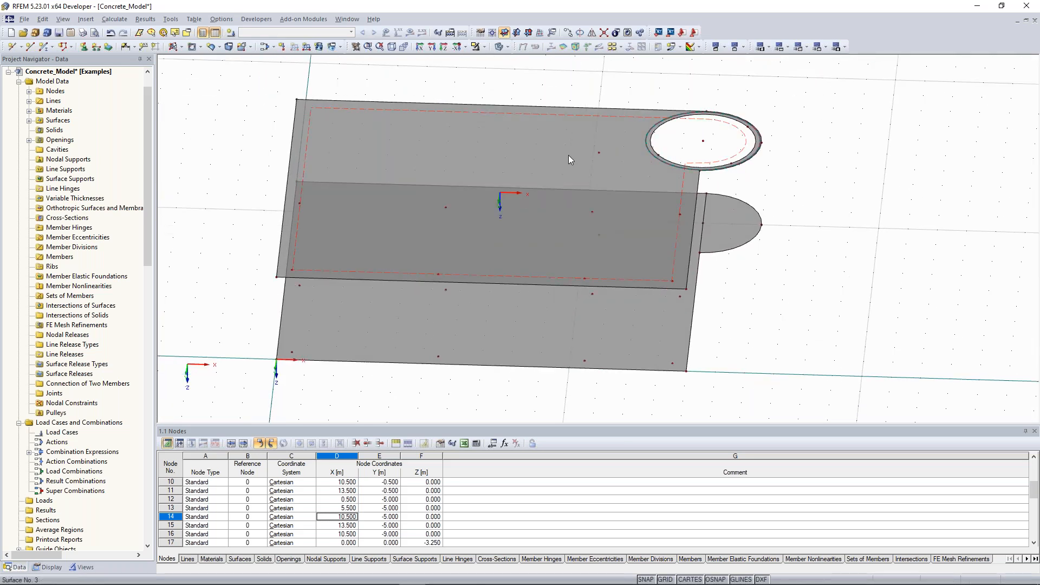
pyautogui.keyDown('ctrl'); pyautogui.moveTo(342, 167); pyautogui.dragTo(403, 142, button='middle'); pyautogui.keyUp('ctrl')
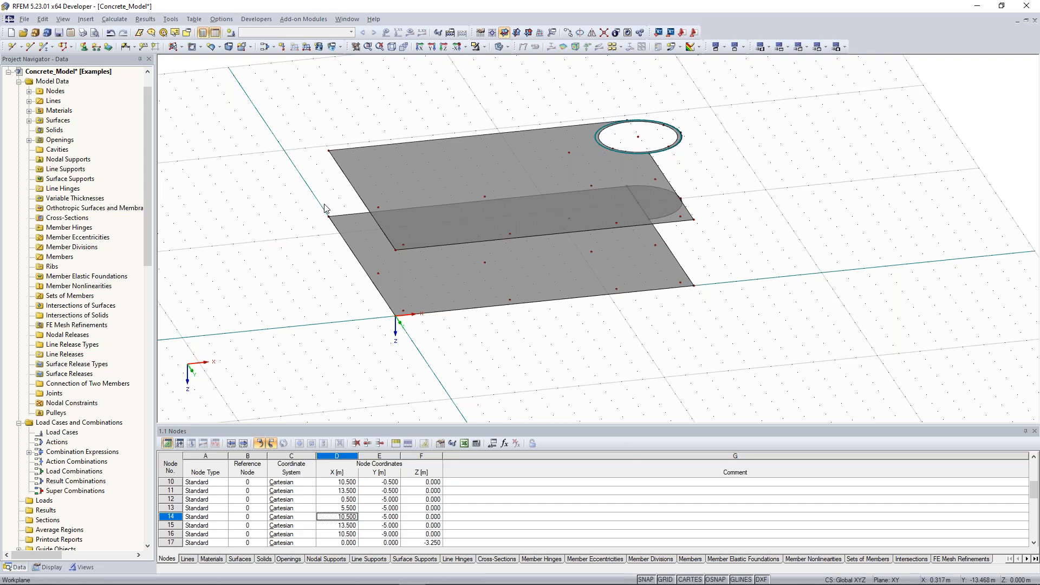
pyautogui.keyDown('ctrl'); pyautogui.moveTo(327, 208); pyautogui.dragTo(298, 224, button='middle'); pyautogui.keyUp('ctrl')
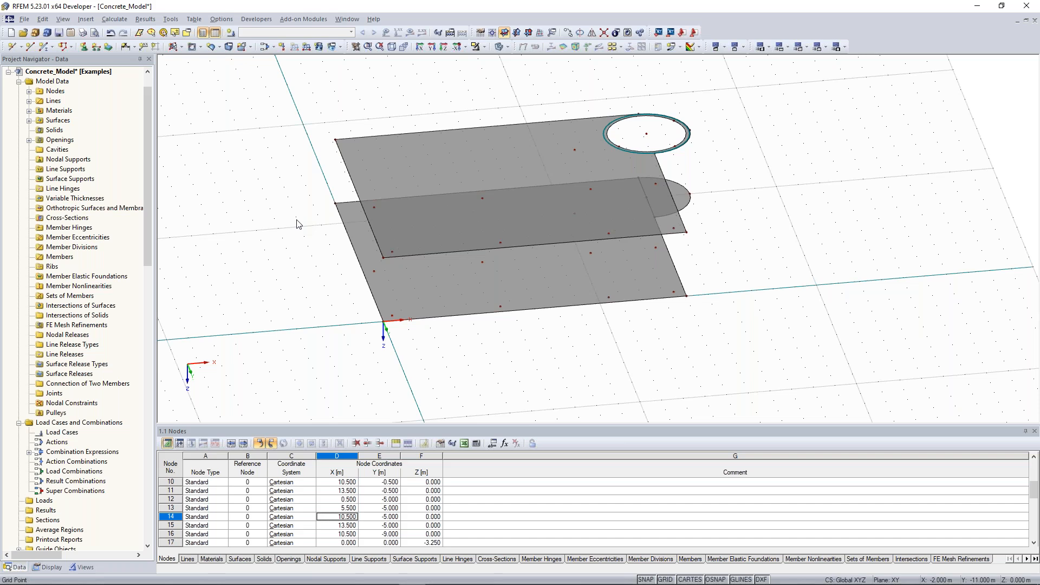
pyautogui.keyDown('ctrl'); pyautogui.moveTo(297, 224); pyautogui.dragTo(526, 177, button='middle'); pyautogui.keyUp('ctrl')
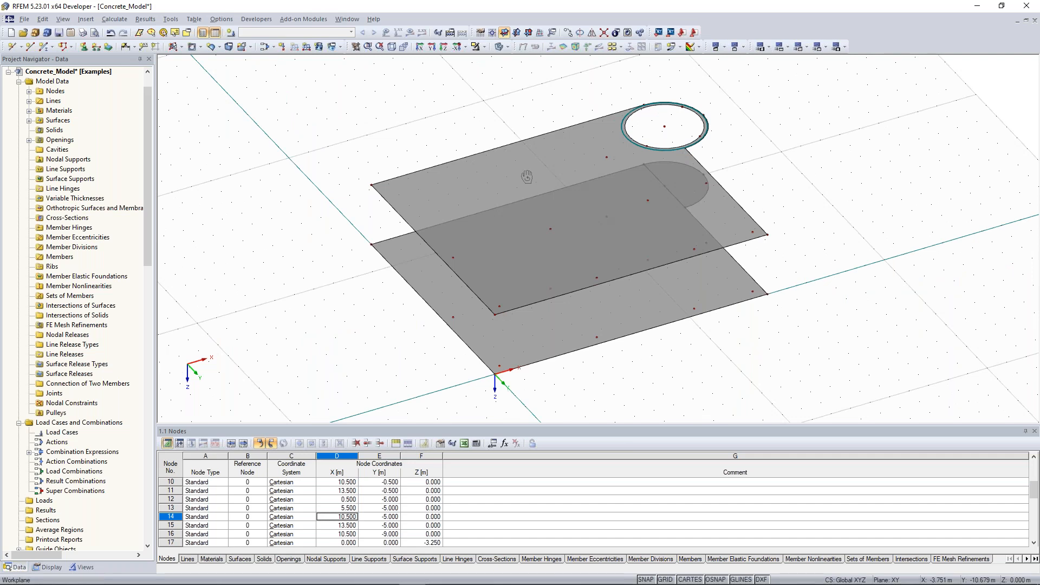
pyautogui.keyDown('ctrl'); pyautogui.moveTo(526, 177); pyautogui.dragTo(380, 253, button='middle'); pyautogui.keyUp('ctrl')
pyautogui.scroll(3, 349, 240)
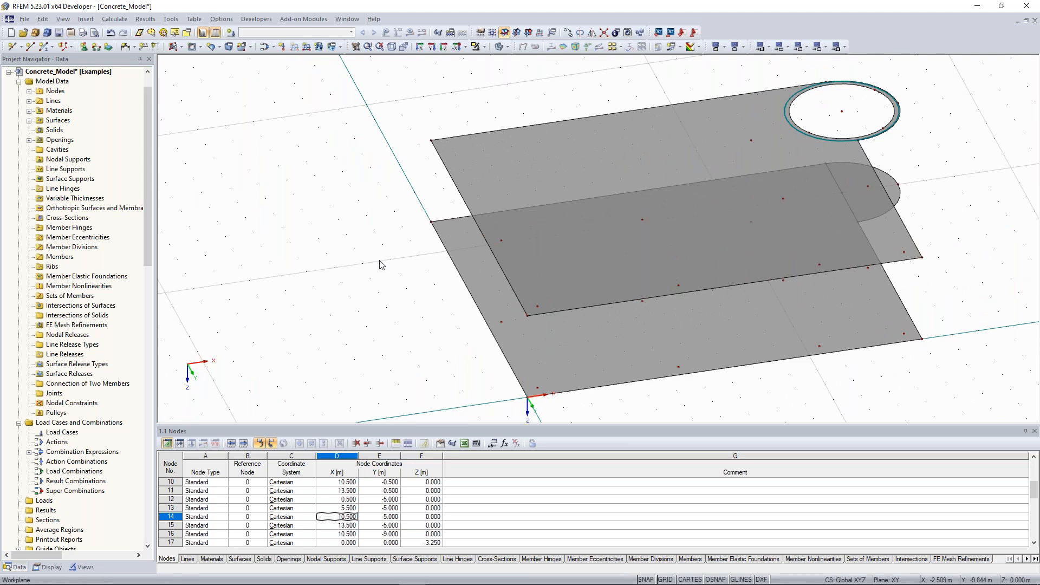
# Divide the ceiling slab's 12 m edge with a new intermediate node 3.5 m from the line start.
pyautogui.keyDown('ctrl'); pyautogui.moveTo(407, 231); pyautogui.dragTo(168, 264, button='middle'); pyautogui.keyUp('ctrl')
pyautogui.moveTo(408, 187); pyautogui.dragTo(394, 234, button='middle')
pyautogui.keyDown('ctrl'); pyautogui.moveTo(498, 156); pyautogui.dragTo(476, 170, button='middle'); pyautogui.keyUp('ctrl')
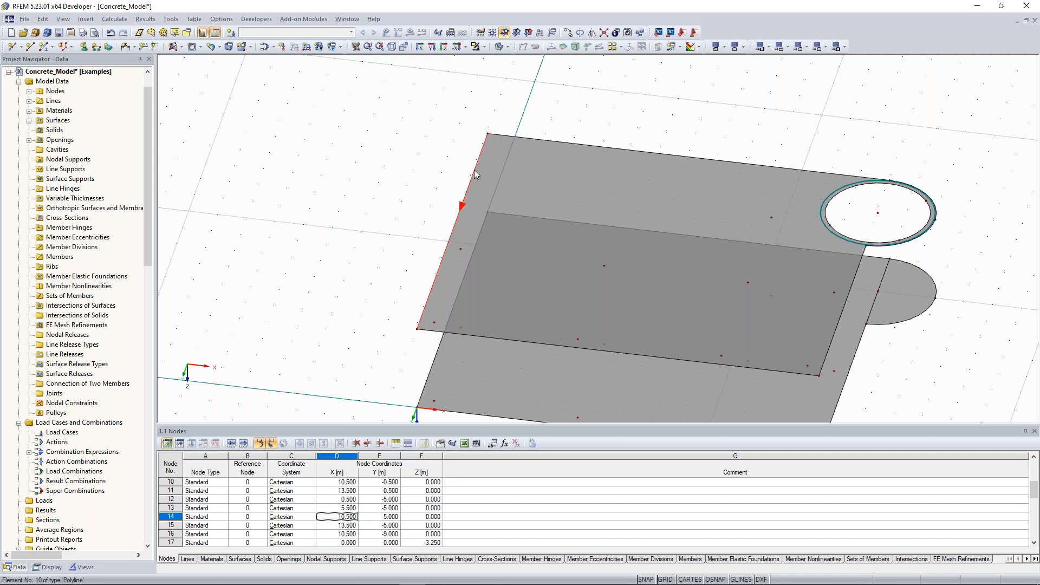
pyautogui.keyDown('ctrl'); pyautogui.moveTo(474, 170); pyautogui.dragTo(489, 169, button='middle'); pyautogui.keyUp('ctrl')
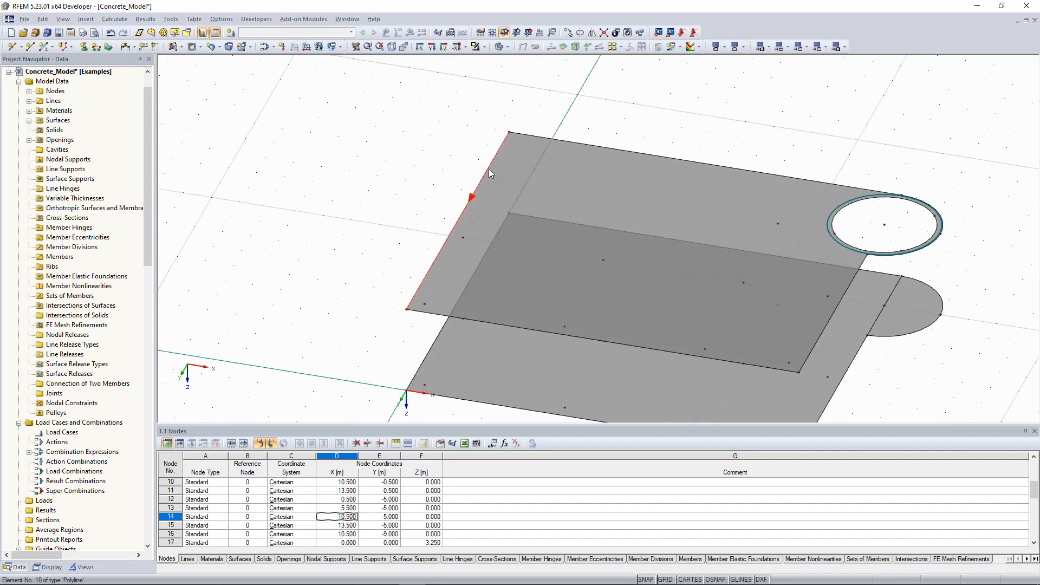
pyautogui.rightClick(490, 173)
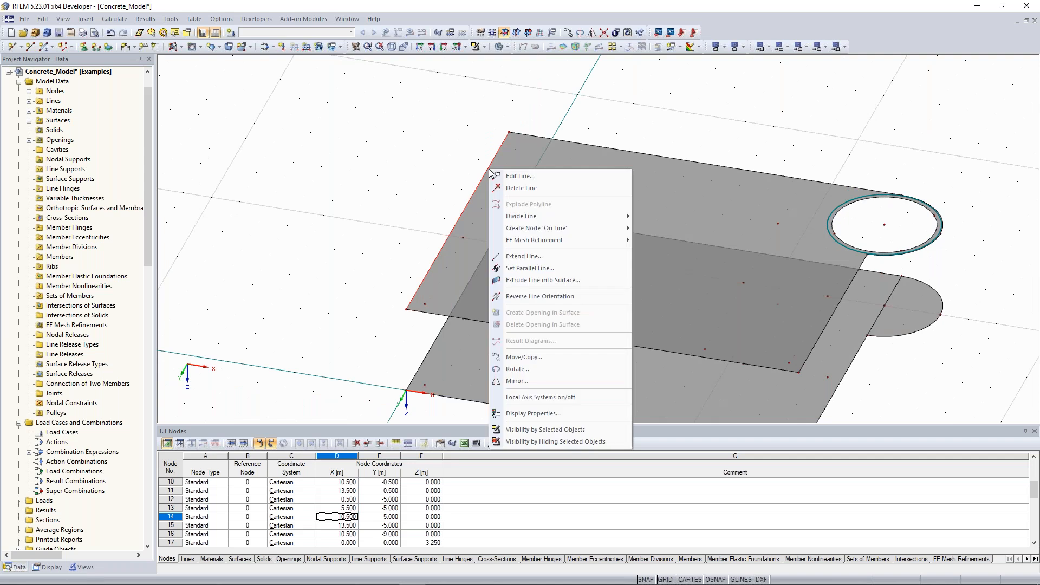
pyautogui.moveTo(542, 220)
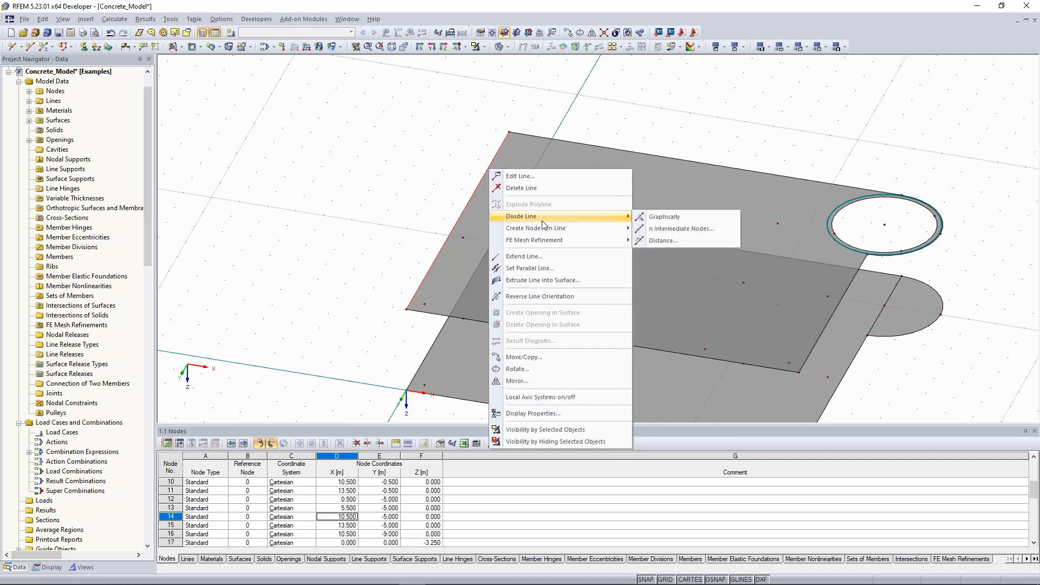
pyautogui.click(690, 239)
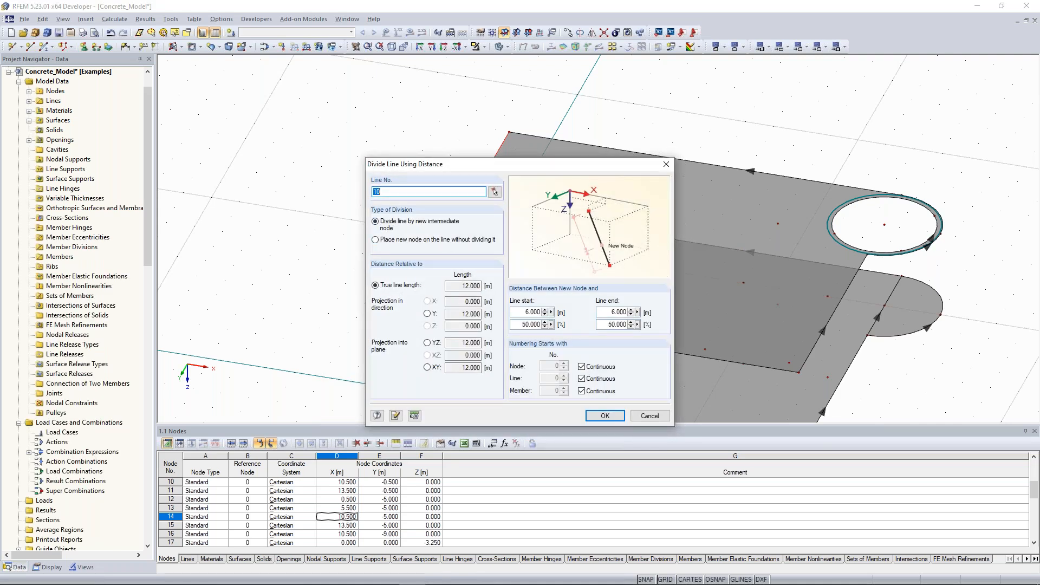
pyautogui.moveTo(542, 162); pyautogui.dragTo(818, 138)
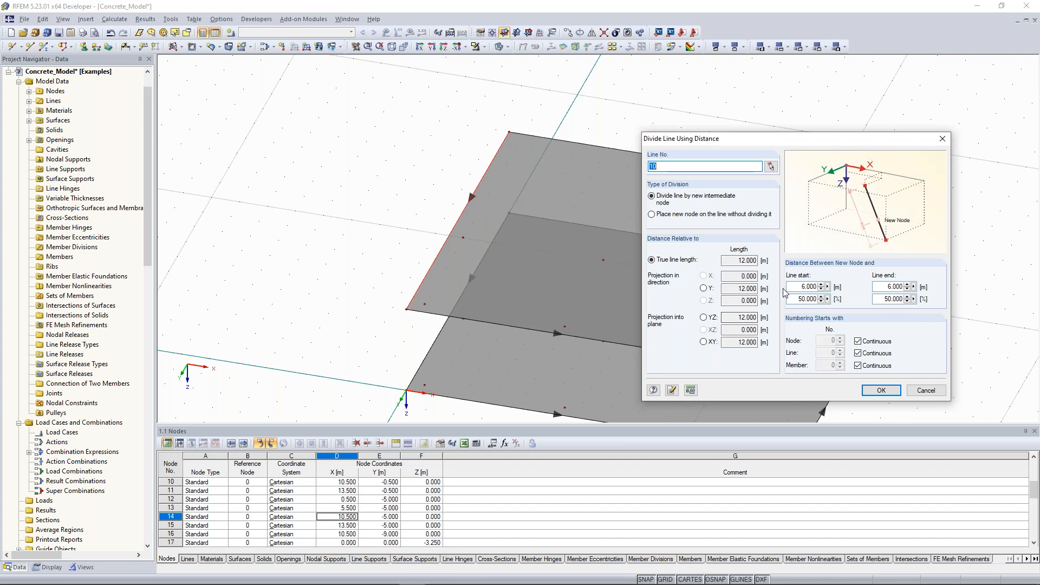
pyautogui.moveTo(799, 286); pyautogui.dragTo(818, 287)
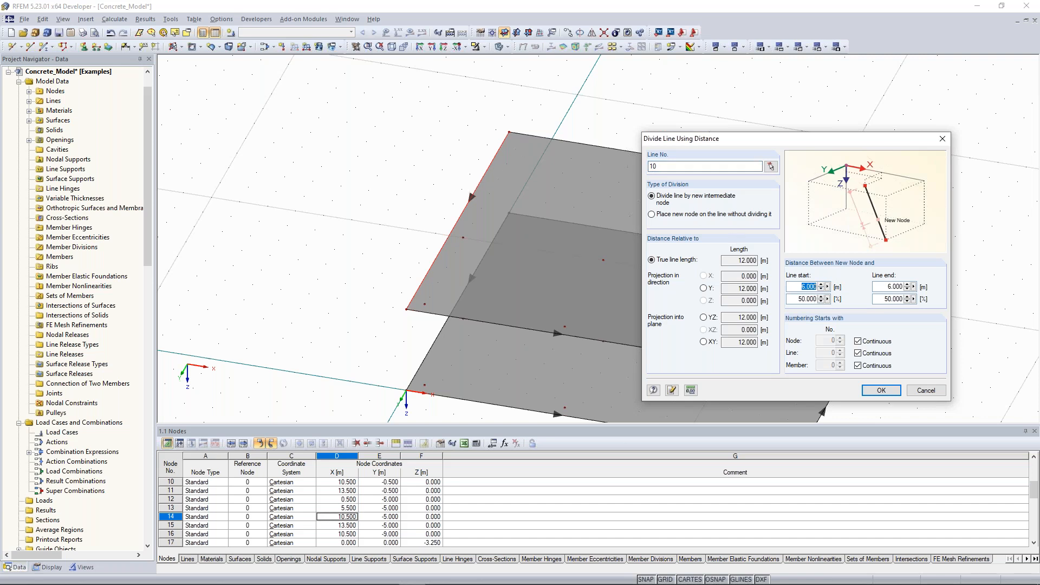
pyautogui.write('3,5')
pyautogui.click(881, 392)
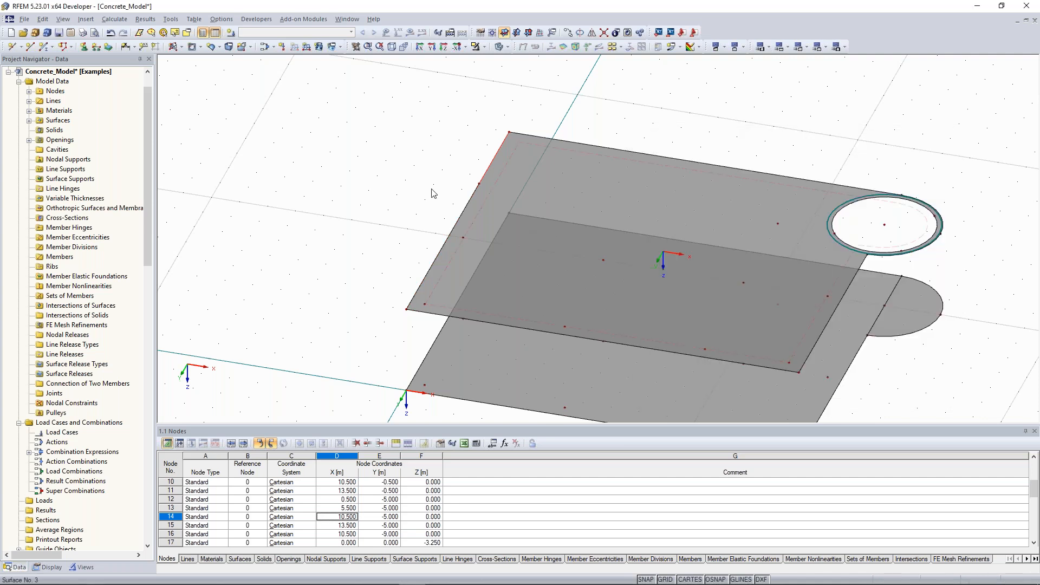
# Divide the ceiling slab's 14 m rear edge 5.5 m from its line end, and the remaining 8.5 m segment 3.5 m from its line end.
pyautogui.keyDown('ctrl'); pyautogui.moveTo(426, 198); pyautogui.dragTo(529, 231, button='middle'); pyautogui.keyUp('ctrl')
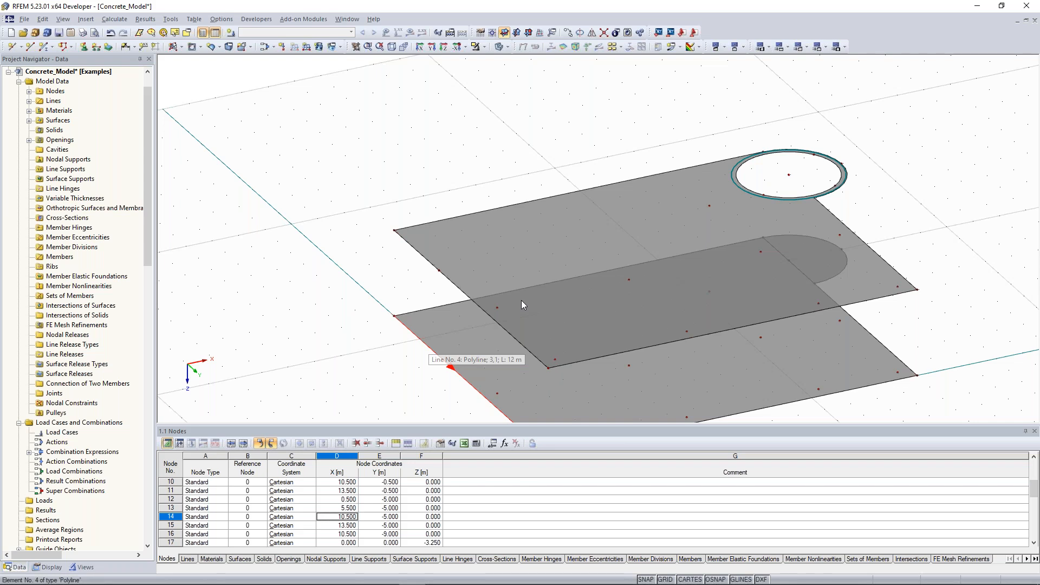
pyautogui.keyDown('ctrl'); pyautogui.moveTo(670, 264); pyautogui.dragTo(508, 271, button='middle'); pyautogui.keyUp('ctrl')
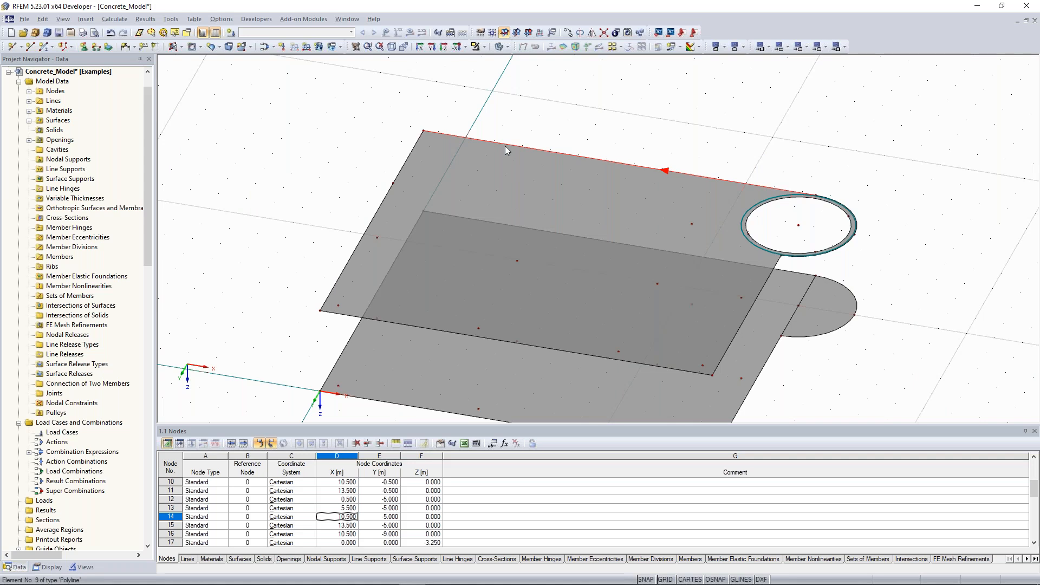
pyautogui.rightClick(505, 146)
pyautogui.click(704, 216)
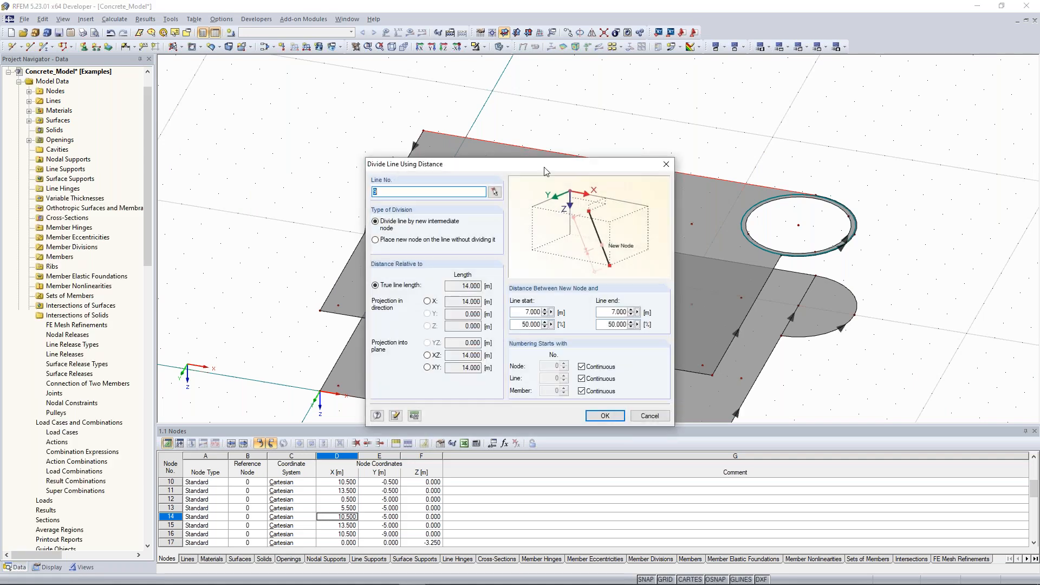
pyautogui.moveTo(531, 171); pyautogui.dragTo(787, 98)
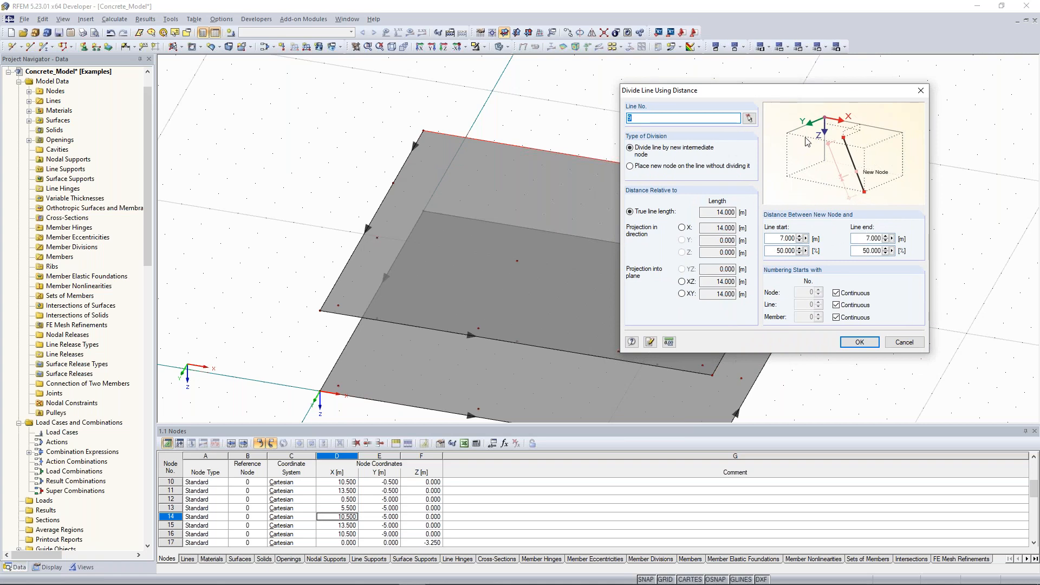
pyautogui.click(866, 239)
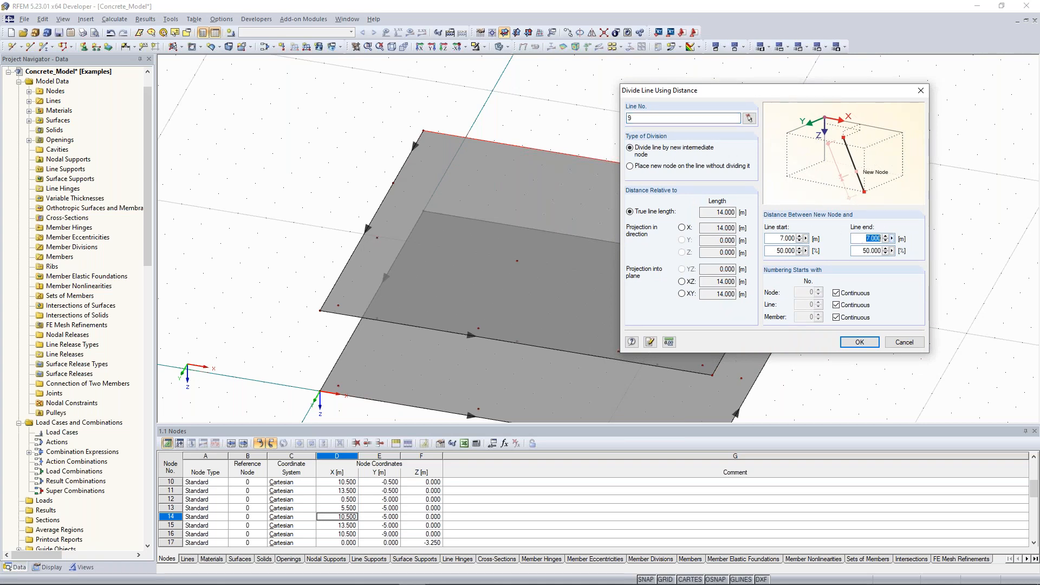
pyautogui.write('5.5')
pyautogui.click(865, 345)
pyautogui.click(865, 344)
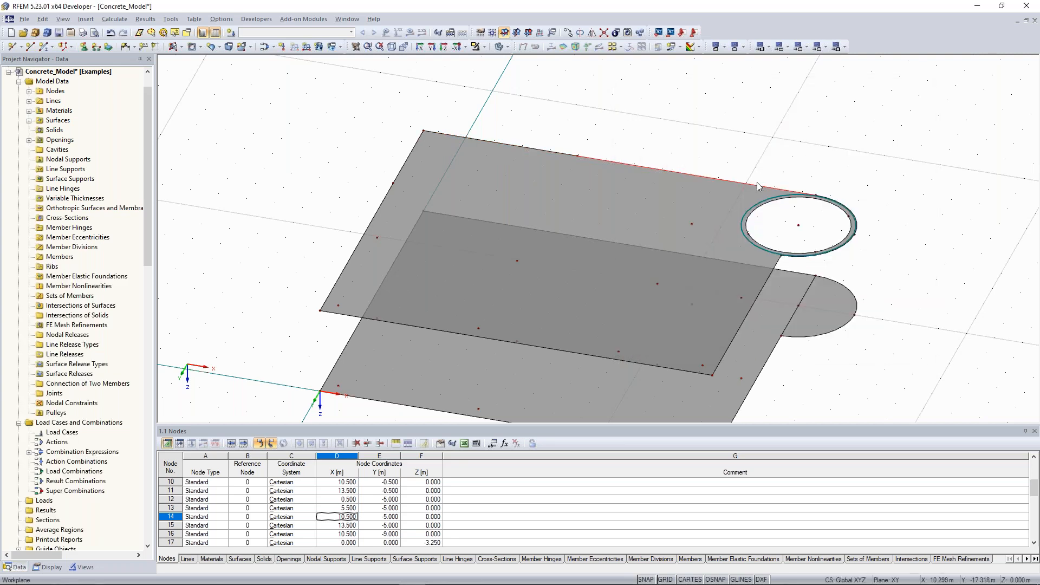
pyautogui.rightClick(722, 183)
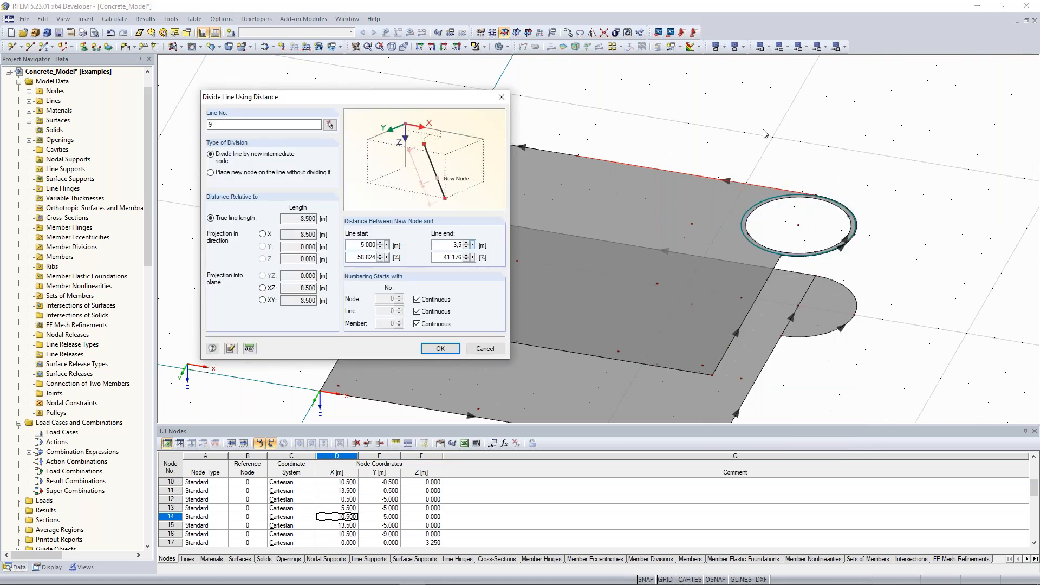
pyautogui.press('Return')
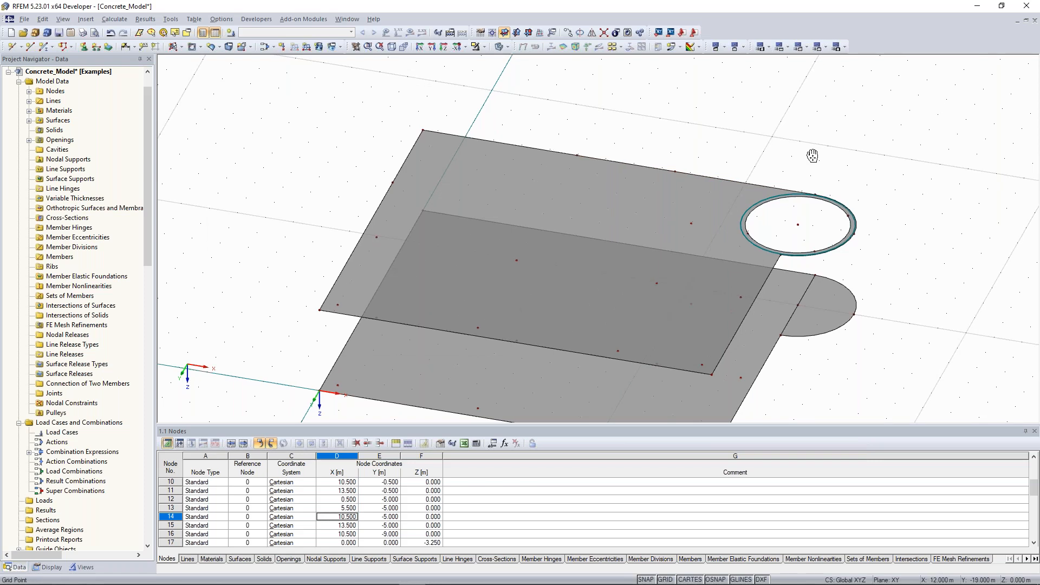
# Divide the ceiling slab's 8 m edge beside the circular opening with a new node 2 m from the line end.
pyautogui.moveTo(813, 155); pyautogui.dragTo(758, 111, button='middle')
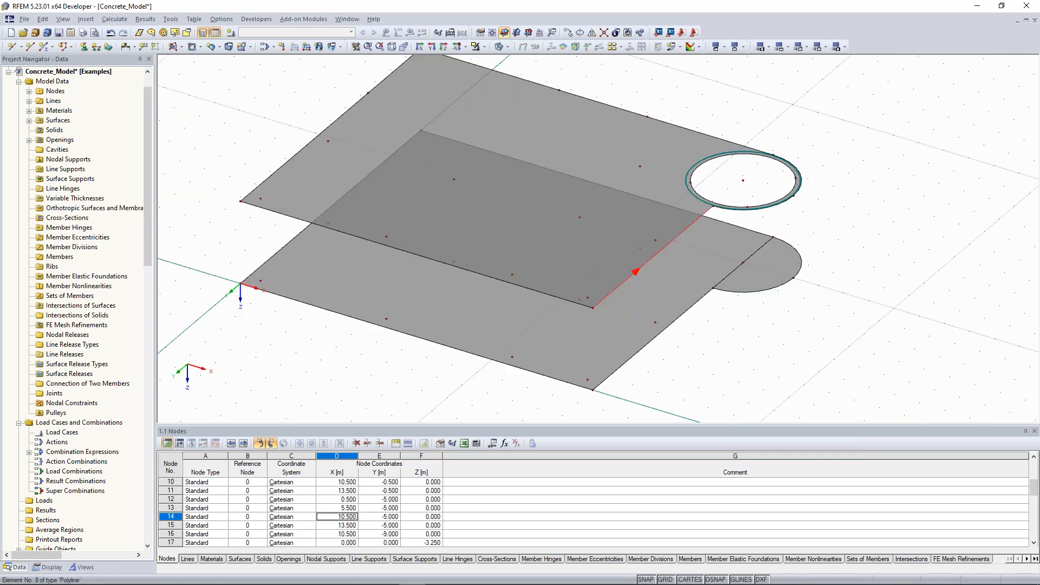
pyautogui.rightClick(761, 288)
pyautogui.moveTo(789, 264)
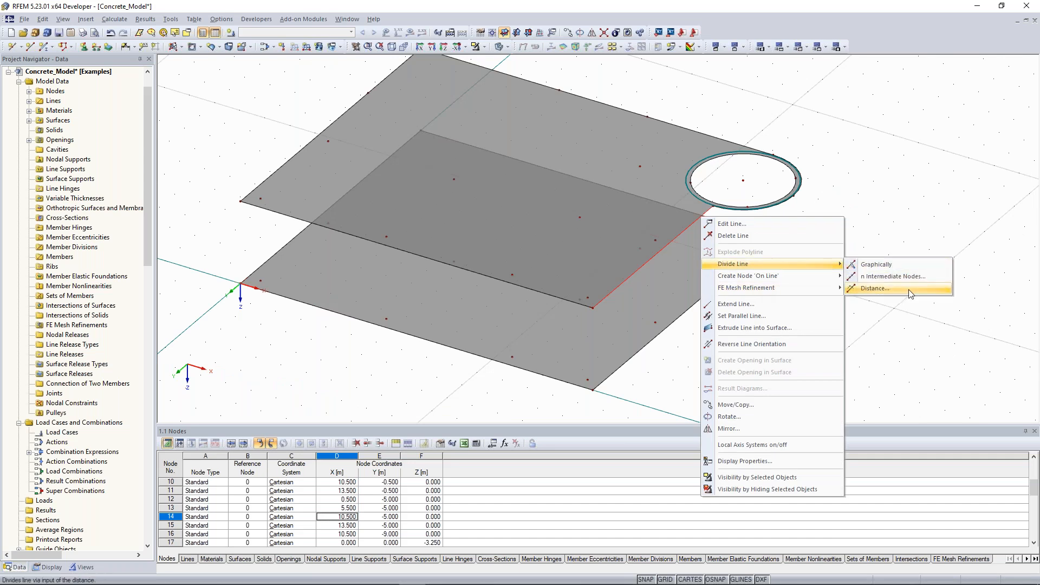
pyautogui.click(876, 288)
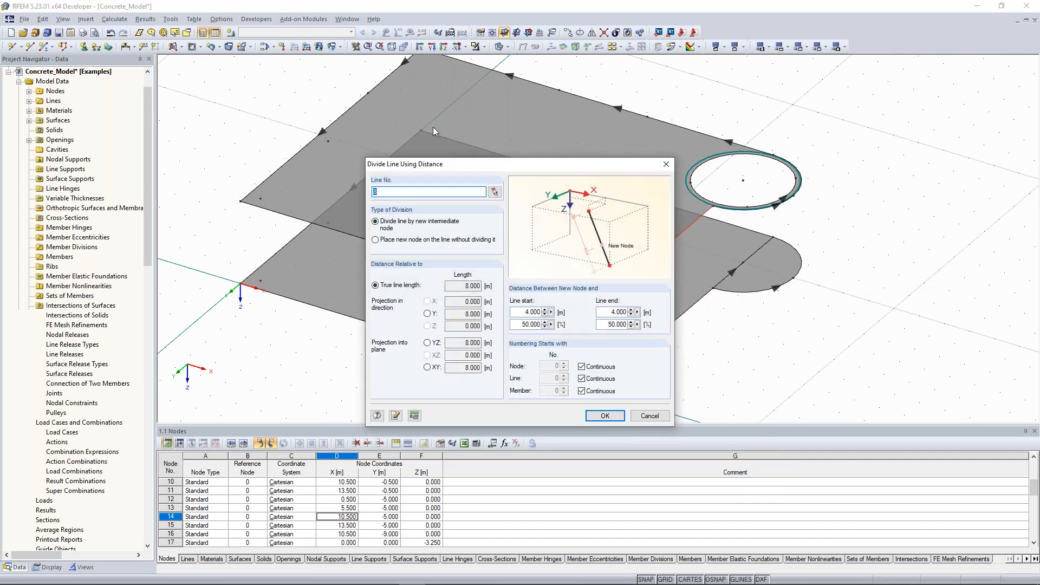
pyautogui.moveTo(529, 164); pyautogui.dragTo(368, 96)
pyautogui.moveTo(448, 245); pyautogui.dragTo(475, 237)
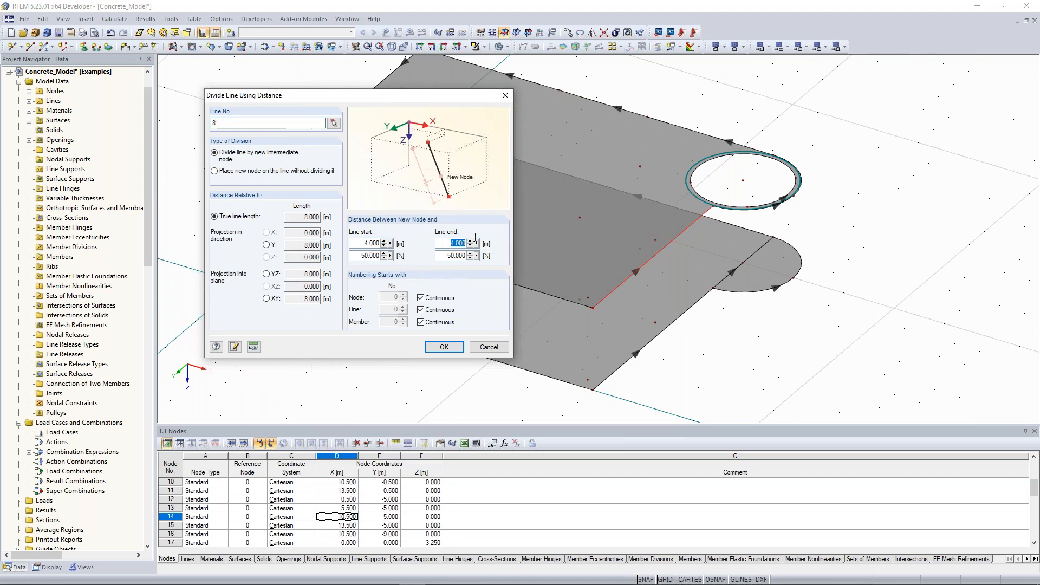
pyautogui.write('2')
pyautogui.click(442, 350)
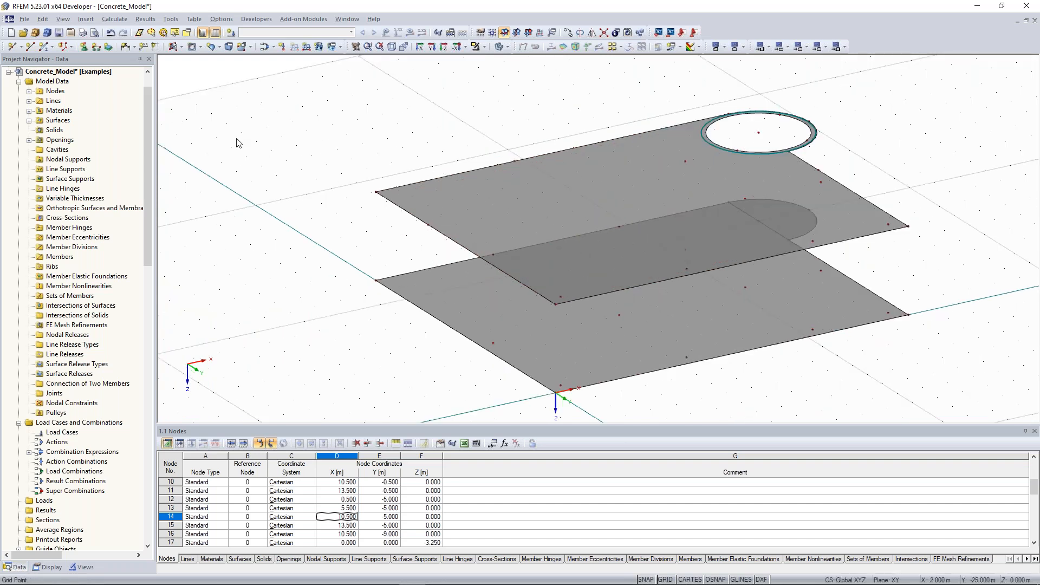
# Draw vertical lines between the ceiling and floor slabs at the rear corner, the four division nodes and both ends of the semicircle.
pyautogui.click(32, 48)
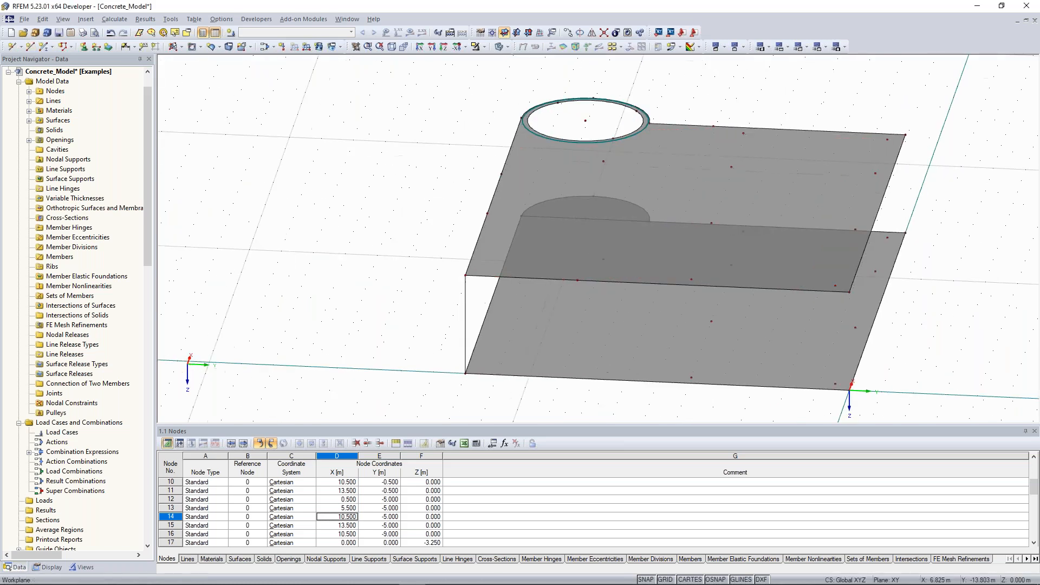
pyautogui.keyDown('ctrl'); pyautogui.moveTo(563, 266); pyautogui.dragTo(748, 257, button='middle'); pyautogui.keyUp('ctrl')
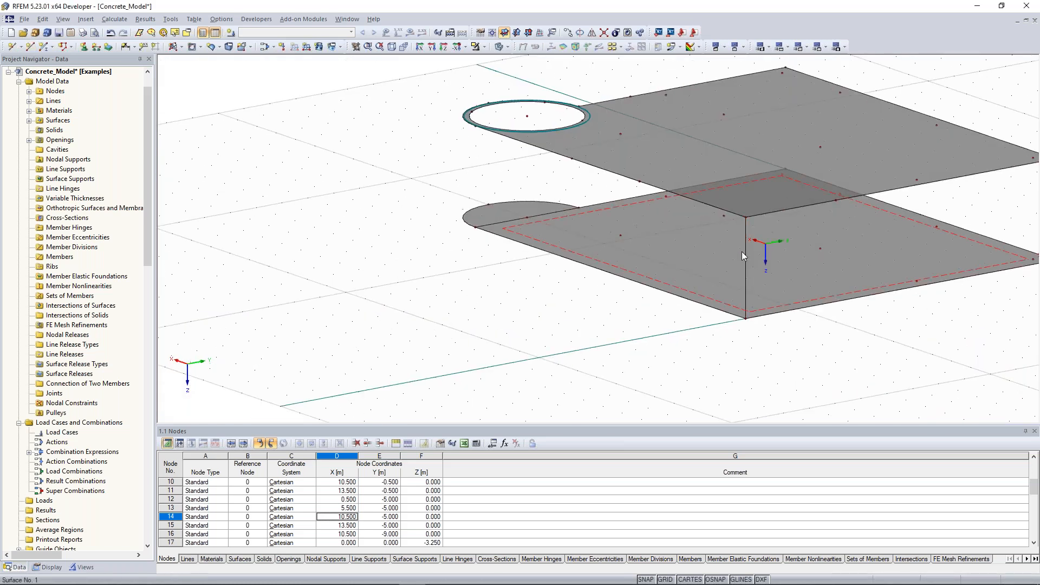
pyautogui.keyDown('ctrl'); pyautogui.moveTo(629, 279); pyautogui.dragTo(539, 174, button='middle'); pyautogui.keyUp('ctrl')
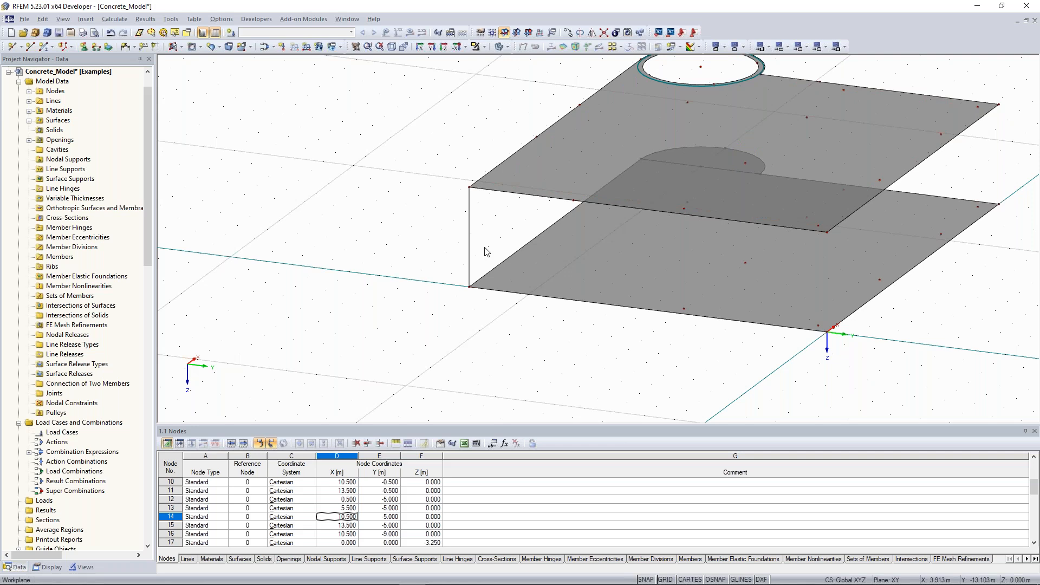
pyautogui.keyDown('ctrl'); pyautogui.moveTo(487, 251); pyautogui.dragTo(332, 223, button='middle'); pyautogui.keyUp('ctrl')
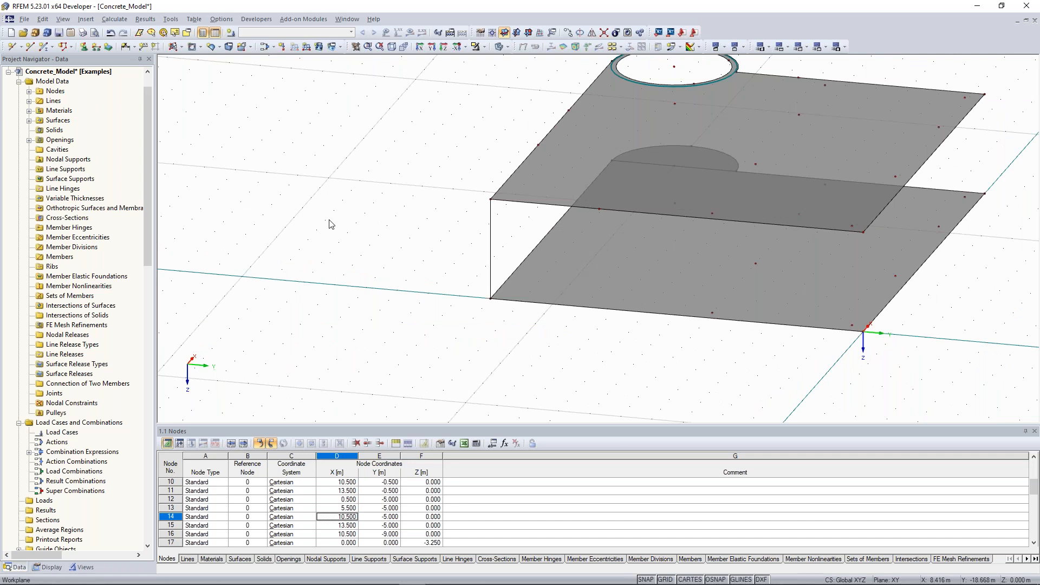
pyautogui.keyDown('ctrl'); pyautogui.moveTo(331, 224); pyautogui.dragTo(356, 221, button='middle'); pyautogui.keyUp('ctrl')
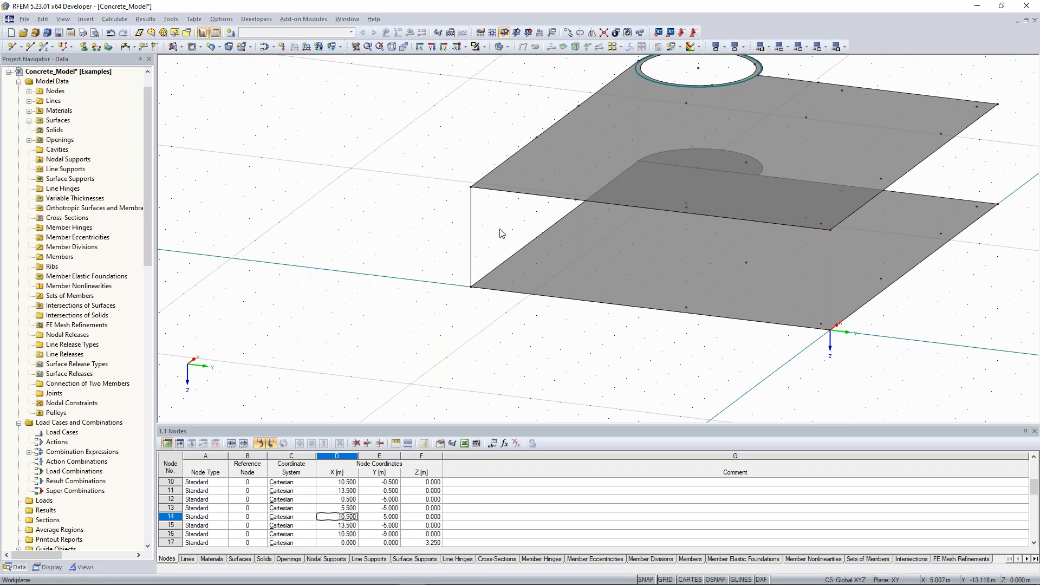
pyautogui.click(471, 206)
pyautogui.keyDown('ctrl'); pyautogui.moveTo(577, 200); pyautogui.dragTo(577, 201); pyautogui.keyUp('ctrl')
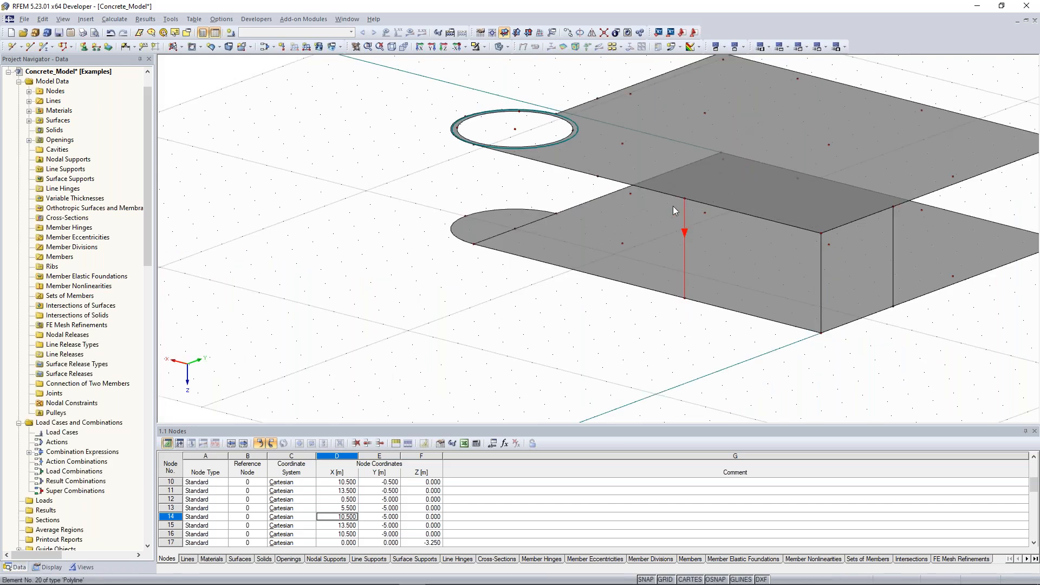
pyautogui.keyDown('ctrl'); pyautogui.moveTo(673, 206); pyautogui.dragTo(597, 176); pyautogui.keyUp('ctrl')
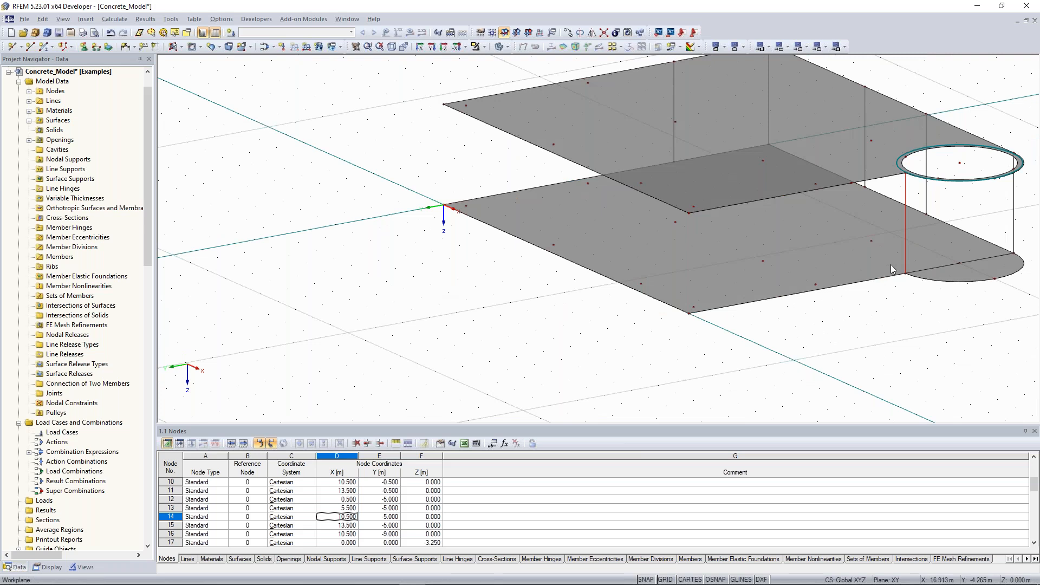
pyautogui.keyDown('ctrl'); pyautogui.moveTo(891, 268); pyautogui.dragTo(810, 293, button='middle'); pyautogui.keyUp('ctrl')
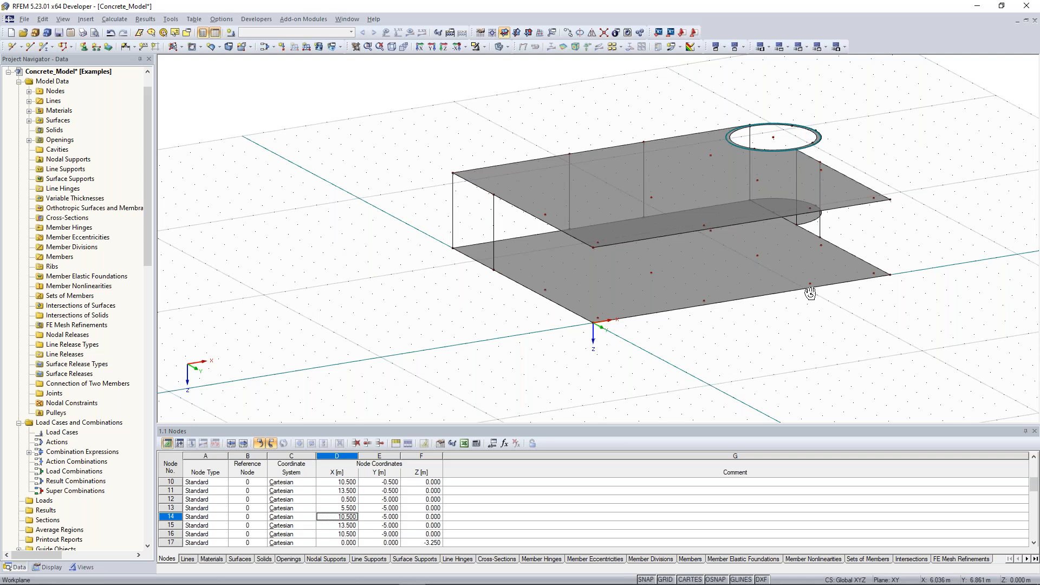
pyautogui.keyDown('ctrl'); pyautogui.moveTo(811, 293); pyautogui.dragTo(388, 174, button='middle'); pyautogui.keyUp('ctrl')
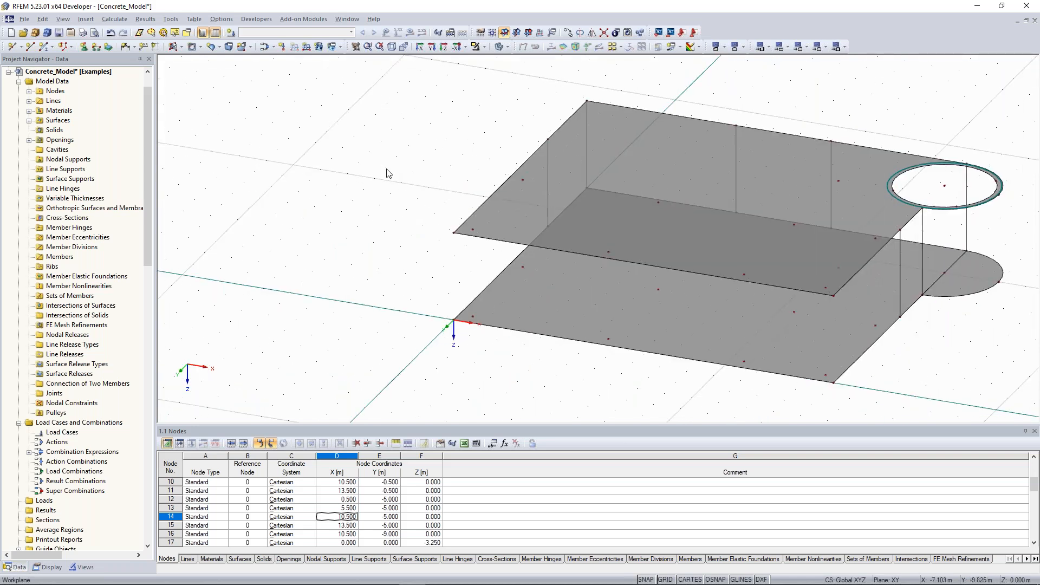
# Create a 200 mm thick plane wall surface from the boundary lines between the rear corner and the dividing line of the 12 m edge.
pyautogui.click(181, 47)
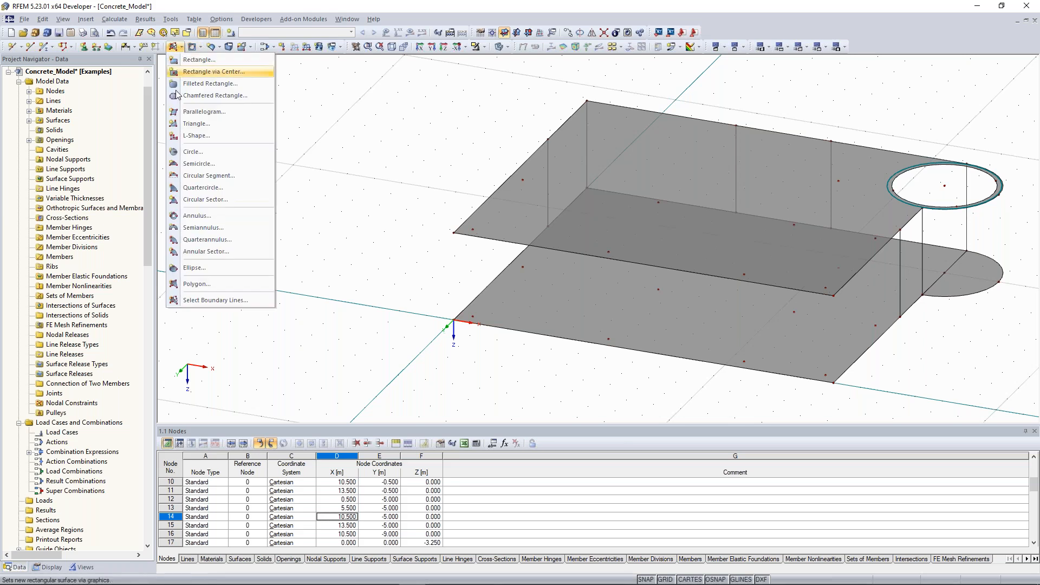
pyautogui.click(230, 301)
pyautogui.doubleClick(423, 277)
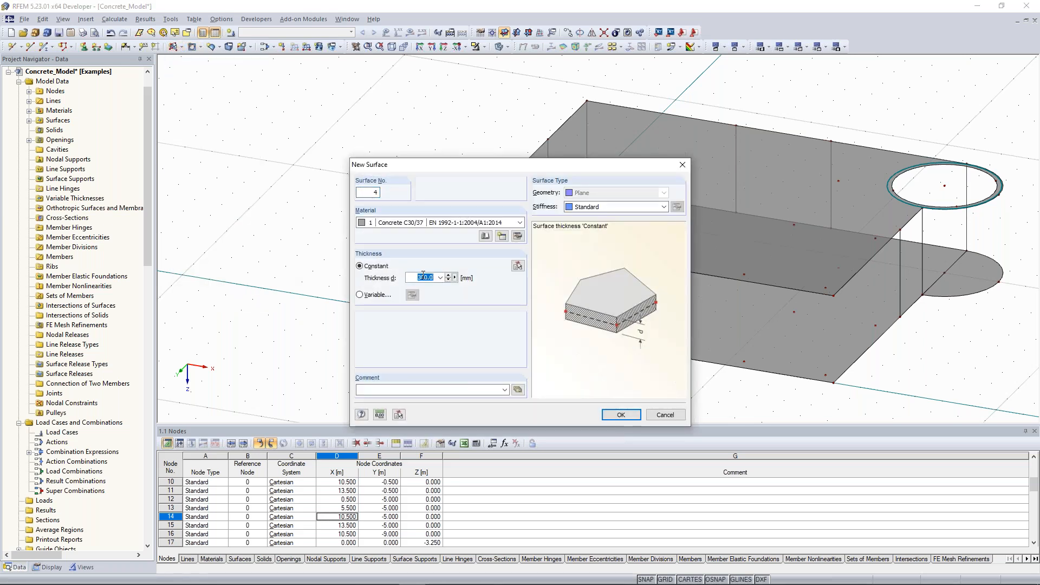
pyautogui.write('200')
pyautogui.press('Return')
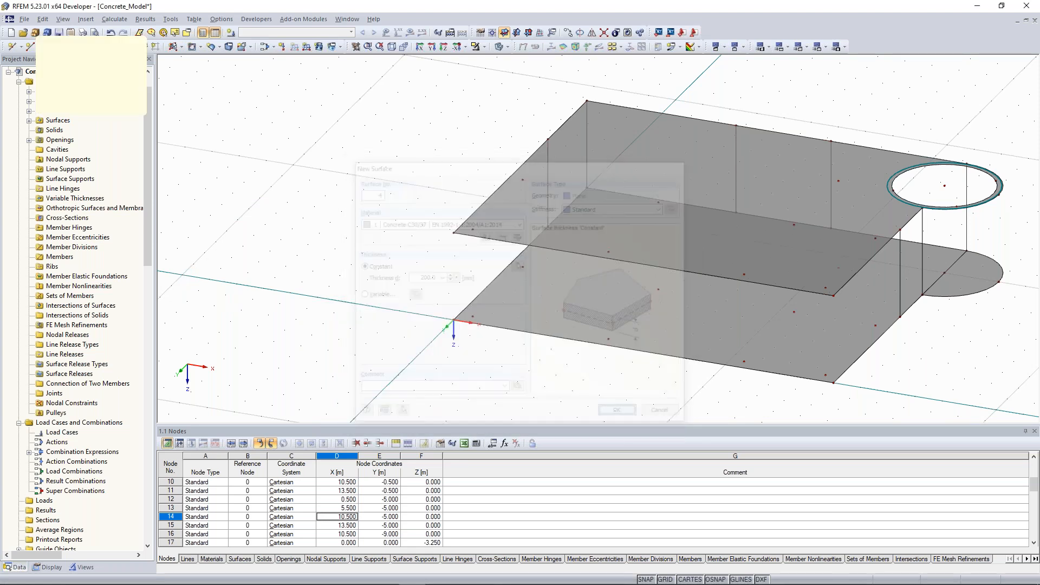
pyautogui.keyDown('ctrl'); pyautogui.moveTo(522, 268); pyautogui.dragTo(539, 263, button='middle'); pyautogui.keyUp('ctrl')
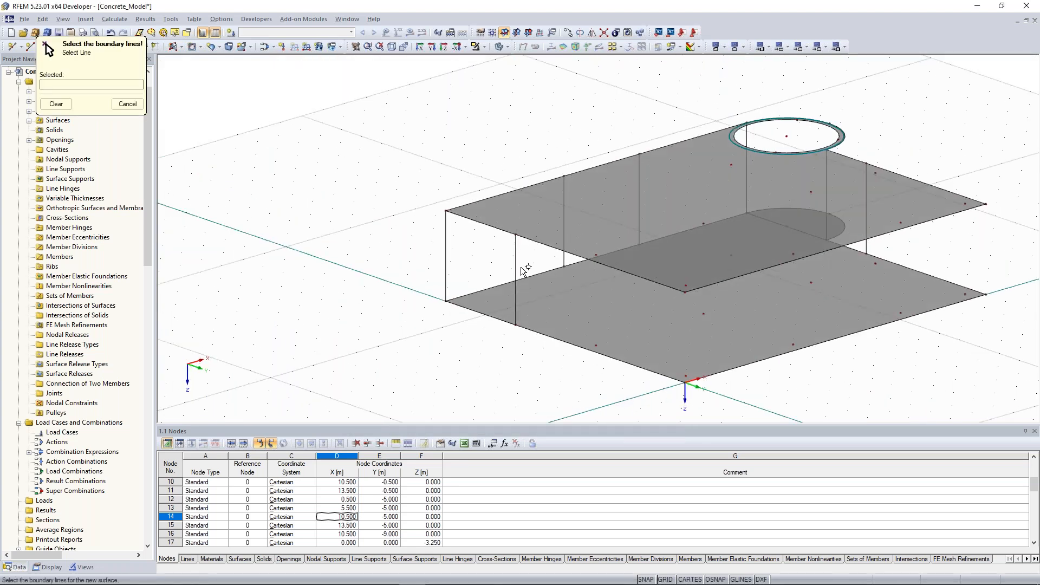
pyautogui.click(515, 265)
pyautogui.click(476, 313)
pyautogui.click(444, 268)
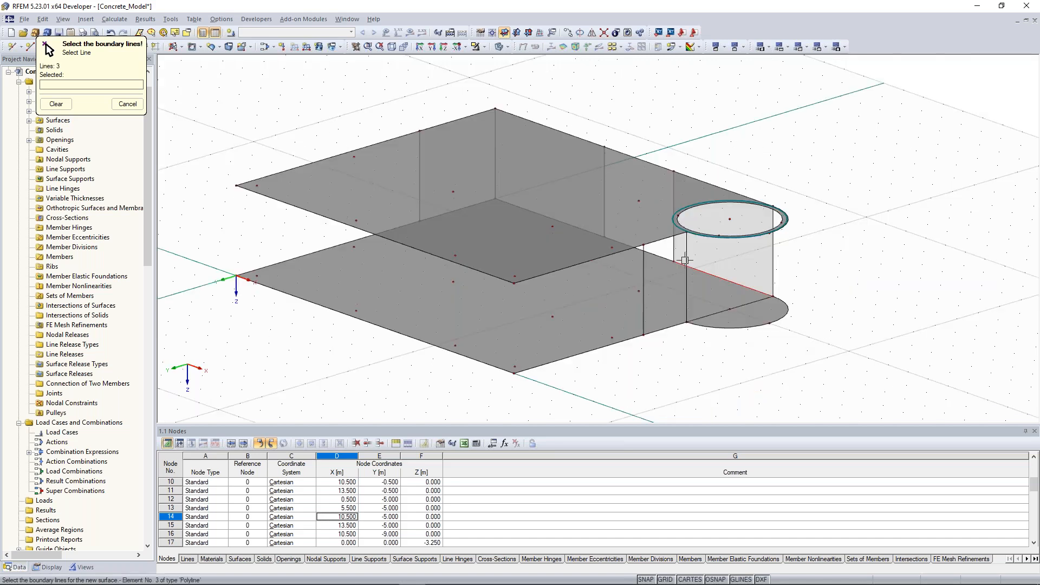
# Create the plane wall surfaces on the two outer rear-edge segments and on the 2 m segment beside the semicircle.
pyautogui.click(686, 260)
pyautogui.click(643, 262)
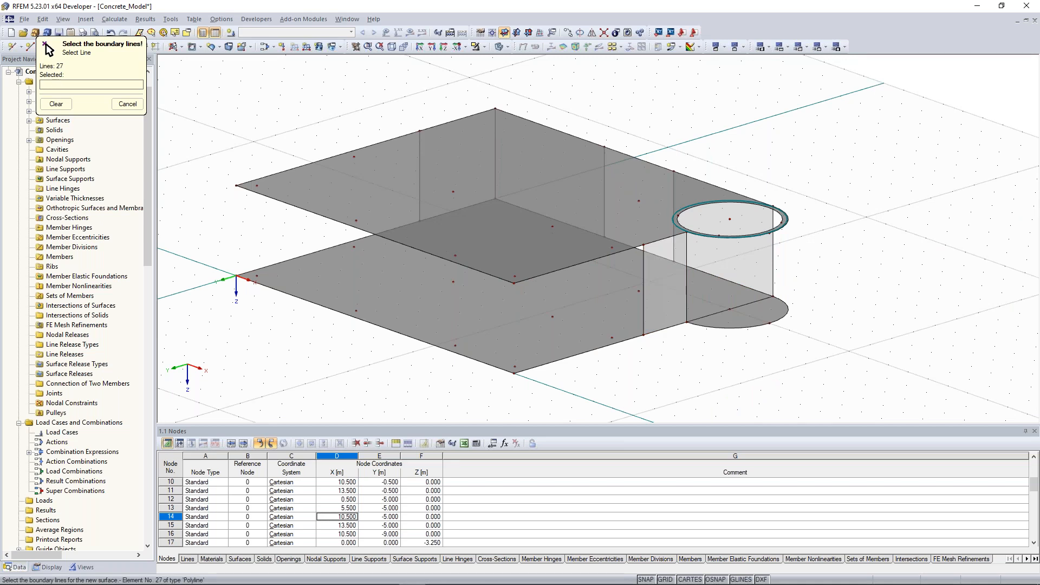
pyautogui.keyDown('ctrl'); pyautogui.moveTo(658, 365); pyautogui.dragTo(667, 369, button='middle'); pyautogui.keyUp('ctrl')
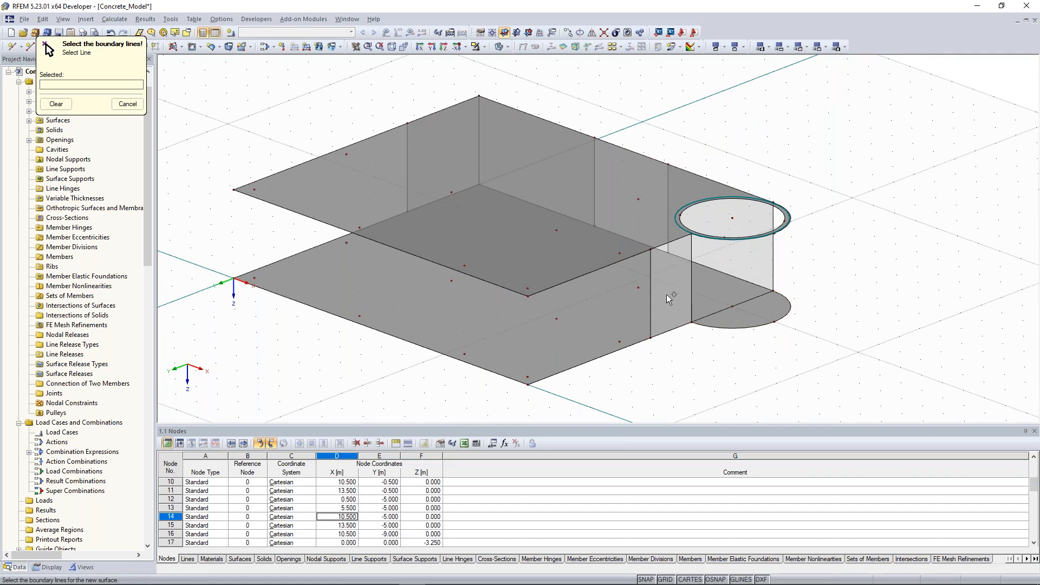
pyautogui.moveTo(840, 290)
pyautogui.keyDown('ctrl'); pyautogui.mouseDown(button='middle')
pyautogui.moveTo(811, 285)
pyautogui.moveTo(828, 305)
pyautogui.mouseUp(button='middle'); pyautogui.keyUp('ctrl')
pyautogui.press('Escape')
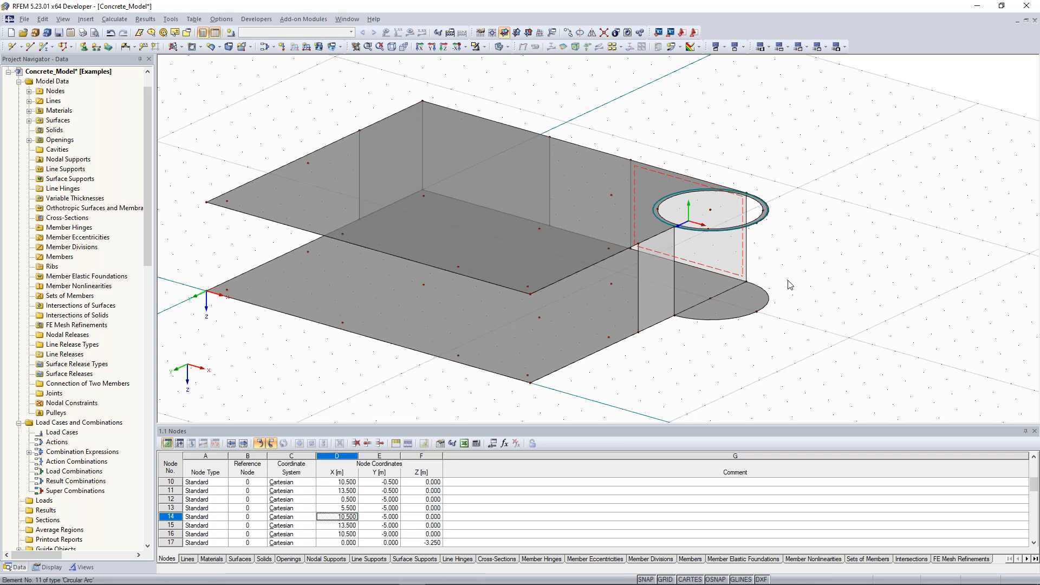
pyautogui.moveTo(695, 326); pyautogui.dragTo(647, 310, button='middle')
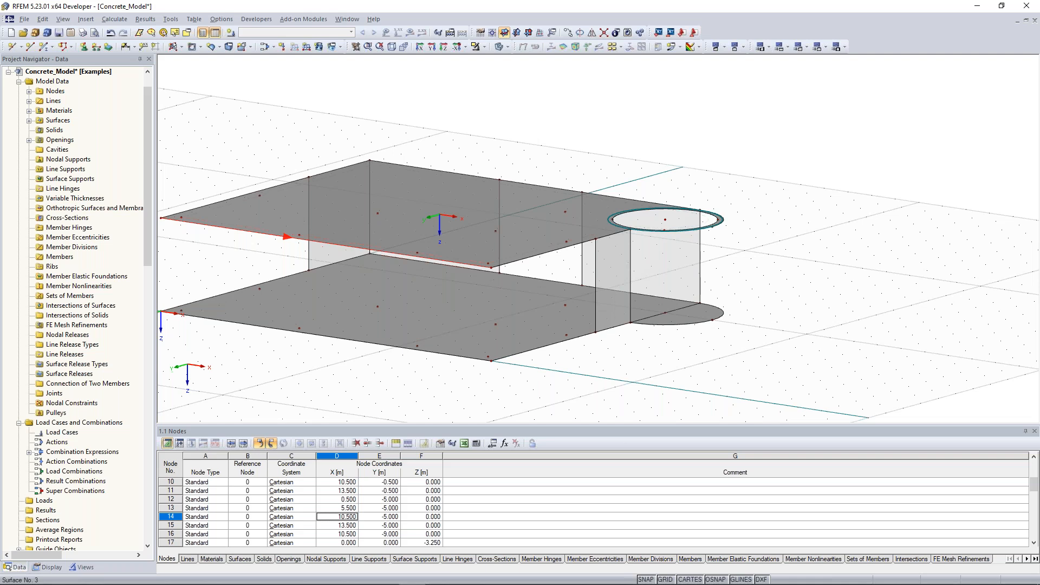
pyautogui.keyDown('ctrl'); pyautogui.moveTo(624, 179); pyautogui.dragTo(542, 176, button='middle'); pyautogui.keyUp('ctrl')
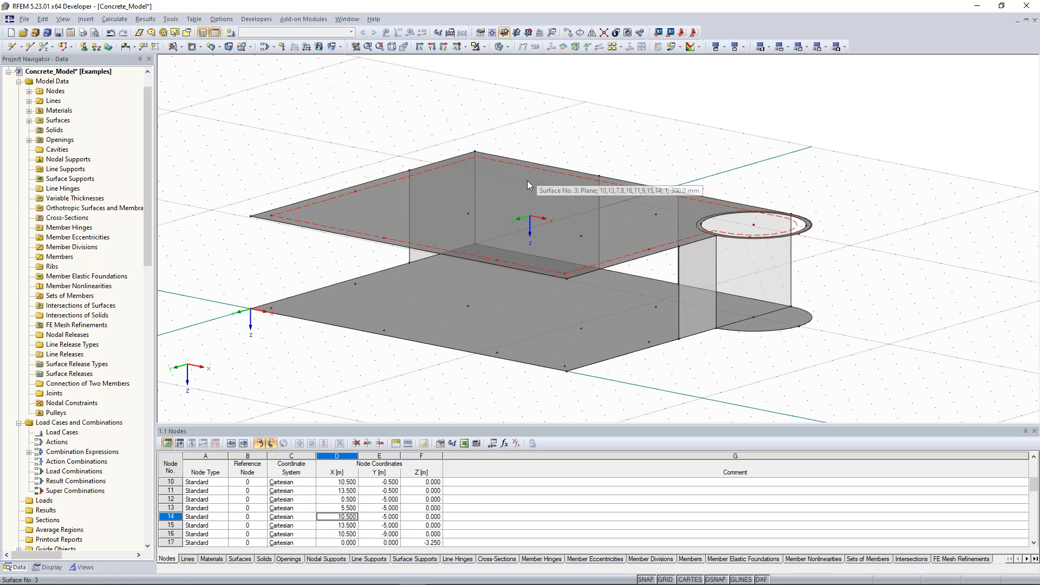
# Create a 200 mm thick quadrangle surface as the curved wall, bounded by the floor and ceiling arcs and the two vertical lines.
pyautogui.click(218, 47)
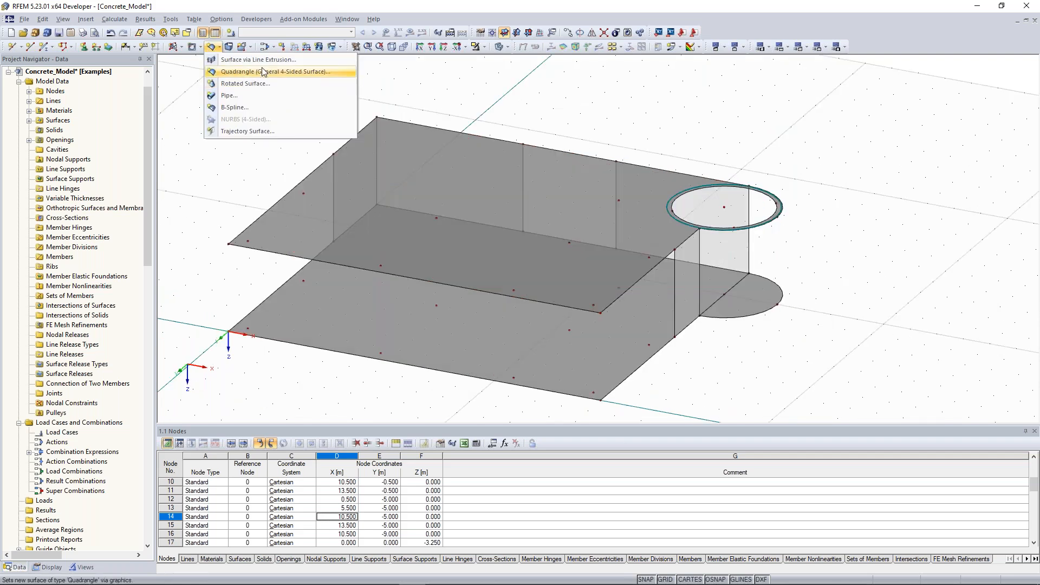
pyautogui.click(218, 47)
pyautogui.click(218, 47)
pyautogui.click(285, 73)
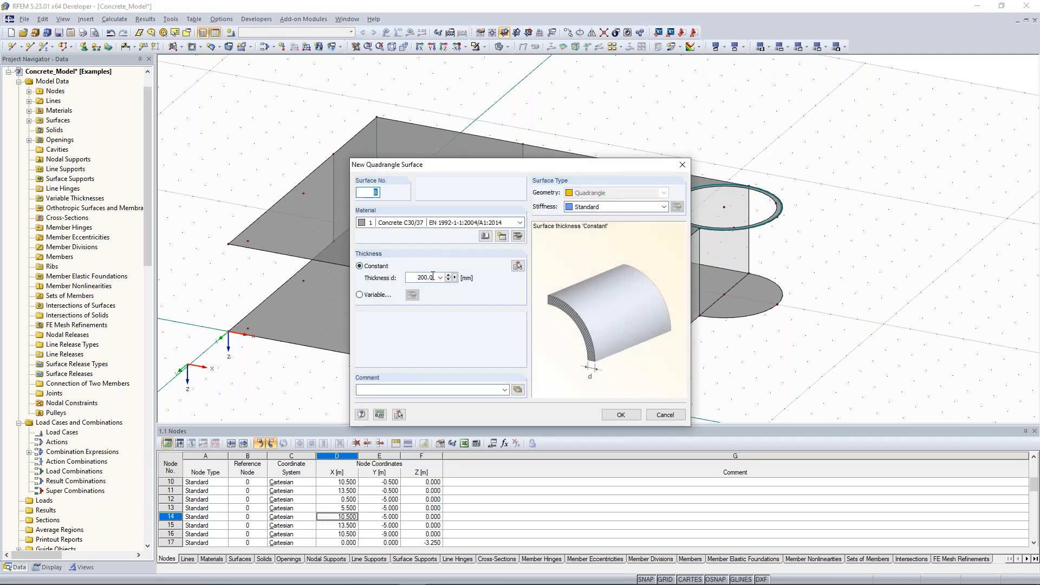
pyautogui.click(621, 414)
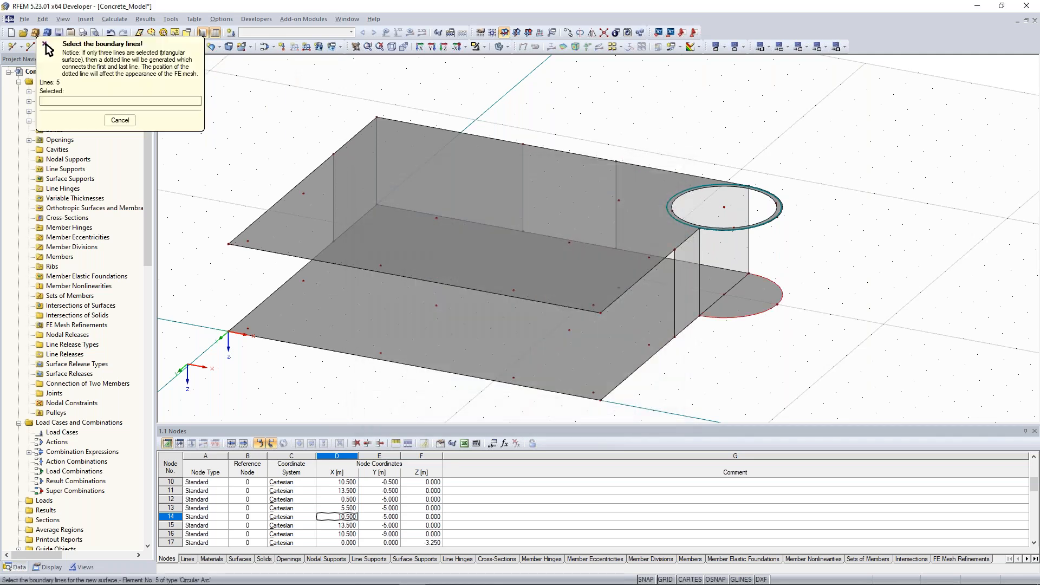
pyautogui.click(699, 281)
pyautogui.click(749, 231)
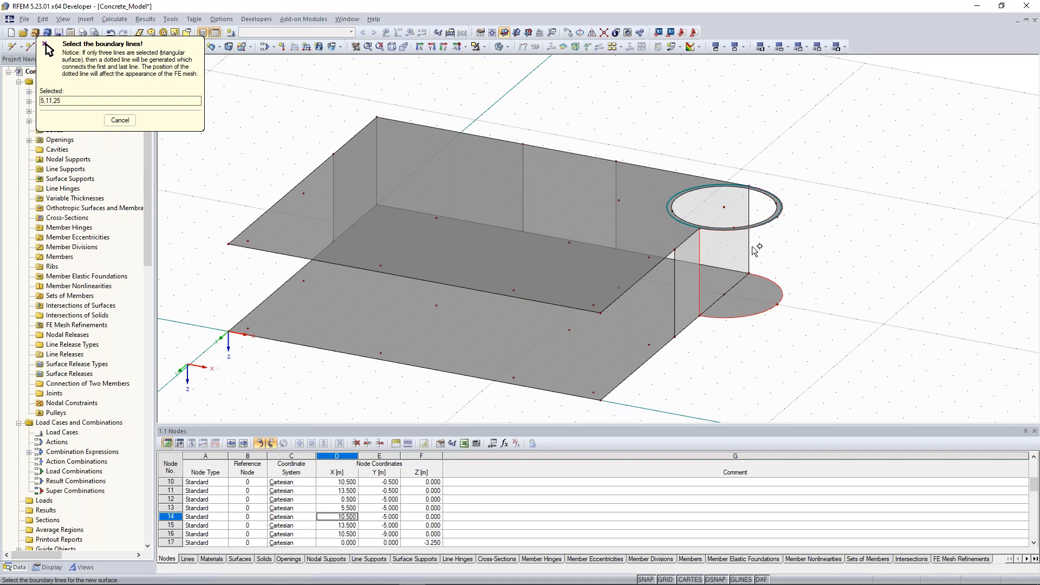
pyautogui.click(751, 247)
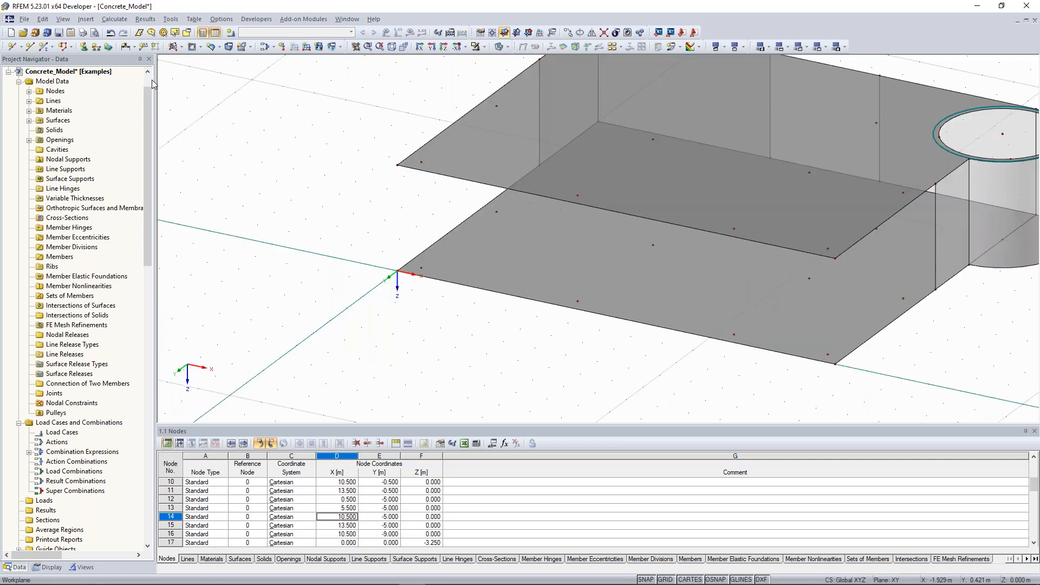
# Create a beam member with a 350 x 350 mm rectangular Concrete C30/37 section as a column between the slabs at the node nearest the origin.
pyautogui.click(45, 48)
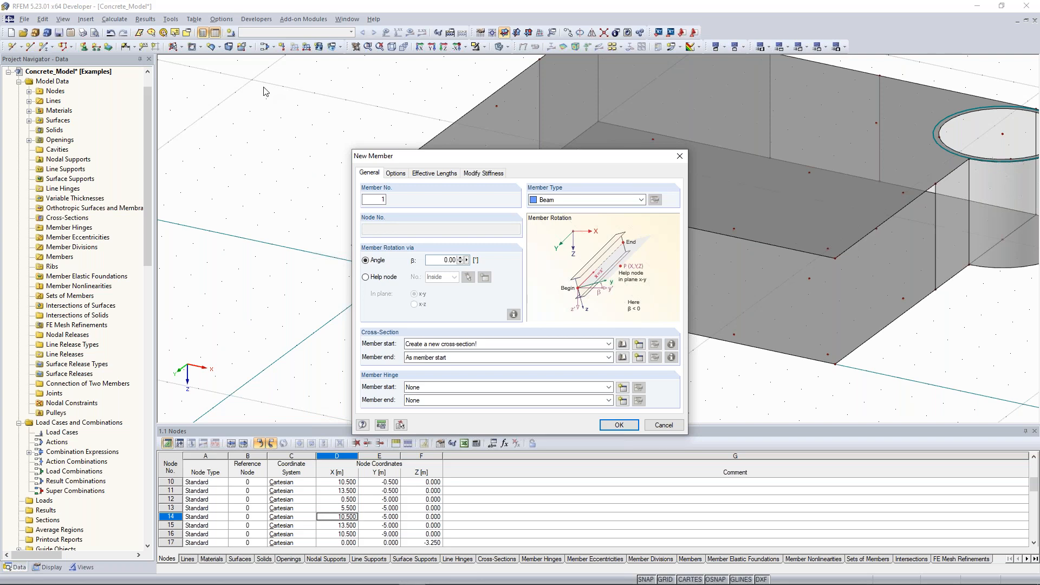
pyautogui.click(640, 344)
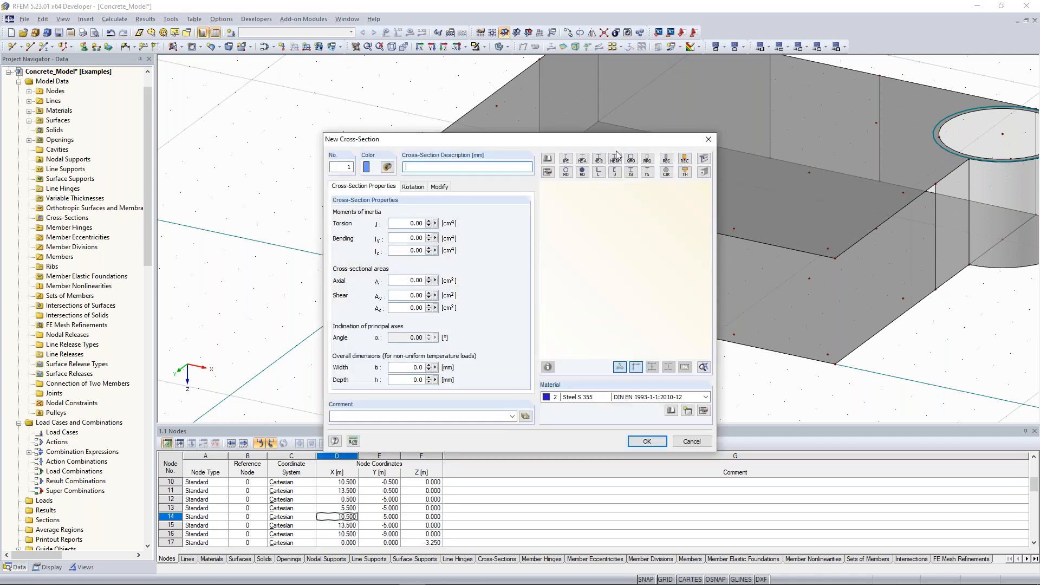
pyautogui.click(667, 159)
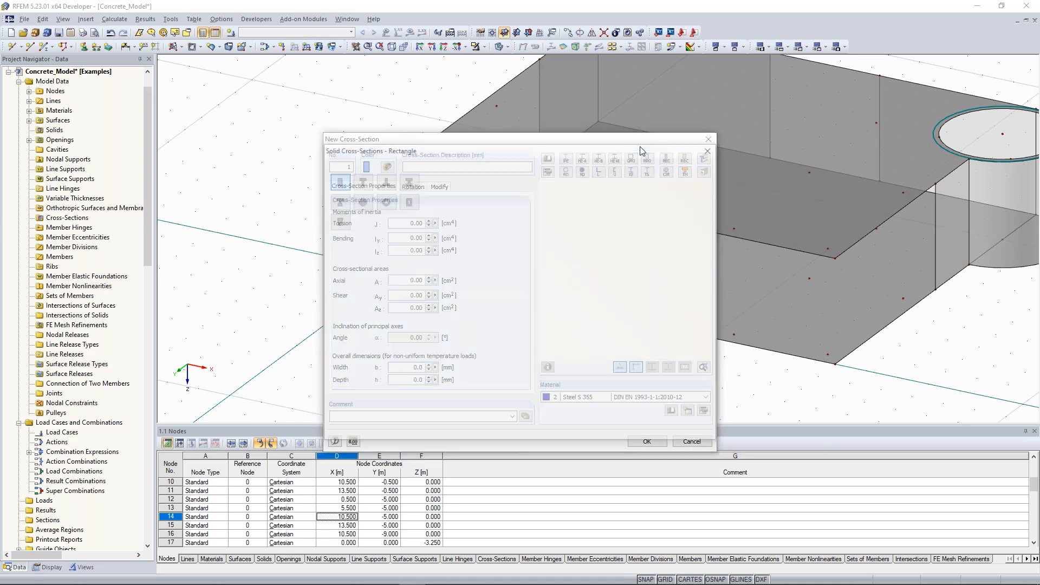
pyautogui.moveTo(509, 154); pyautogui.dragTo(322, 93)
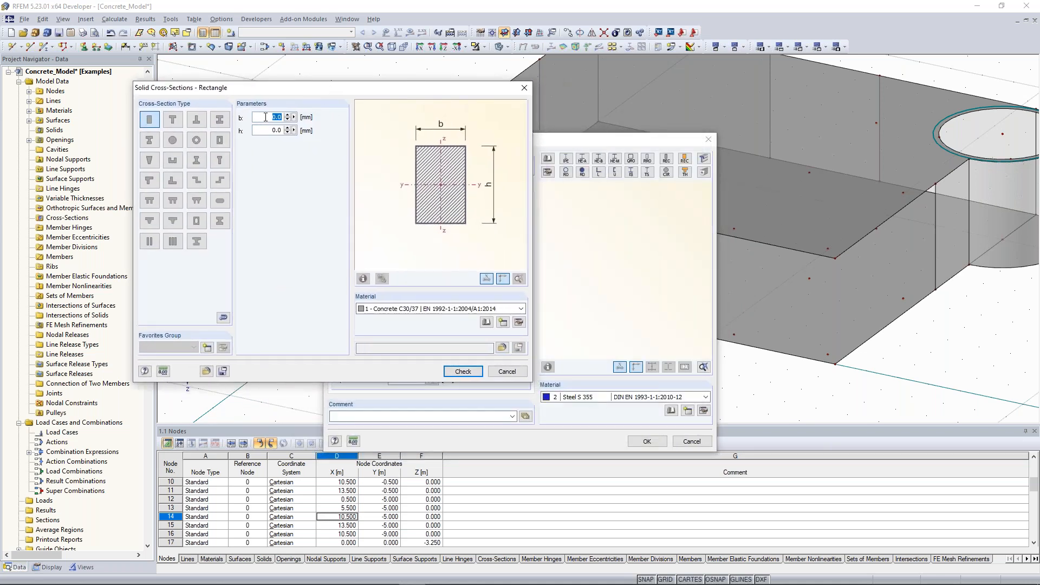
pyautogui.write('350')
pyautogui.press('Tab')
pyautogui.write('350')
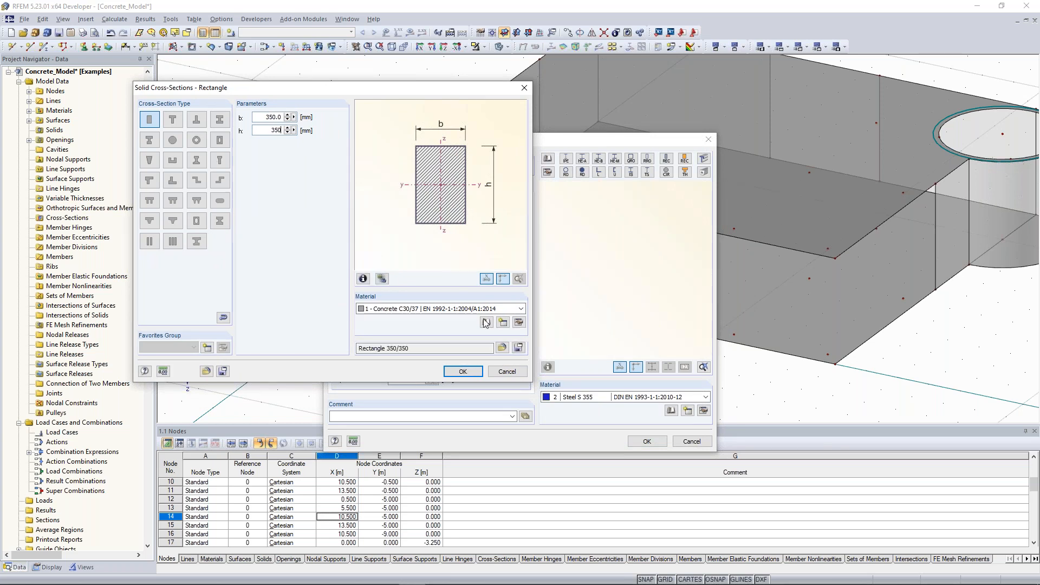
pyautogui.click(470, 372)
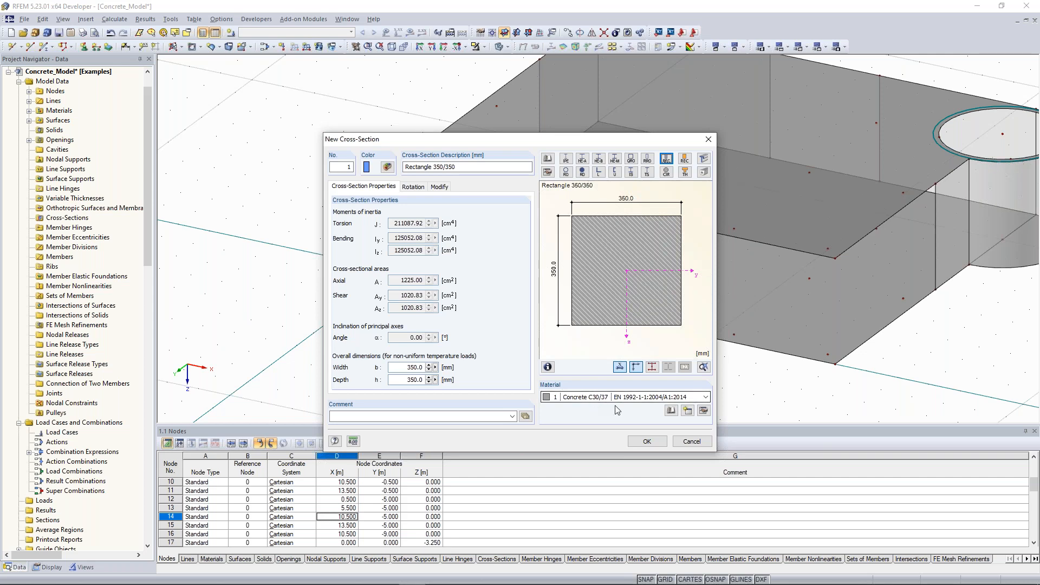
pyautogui.click(648, 440)
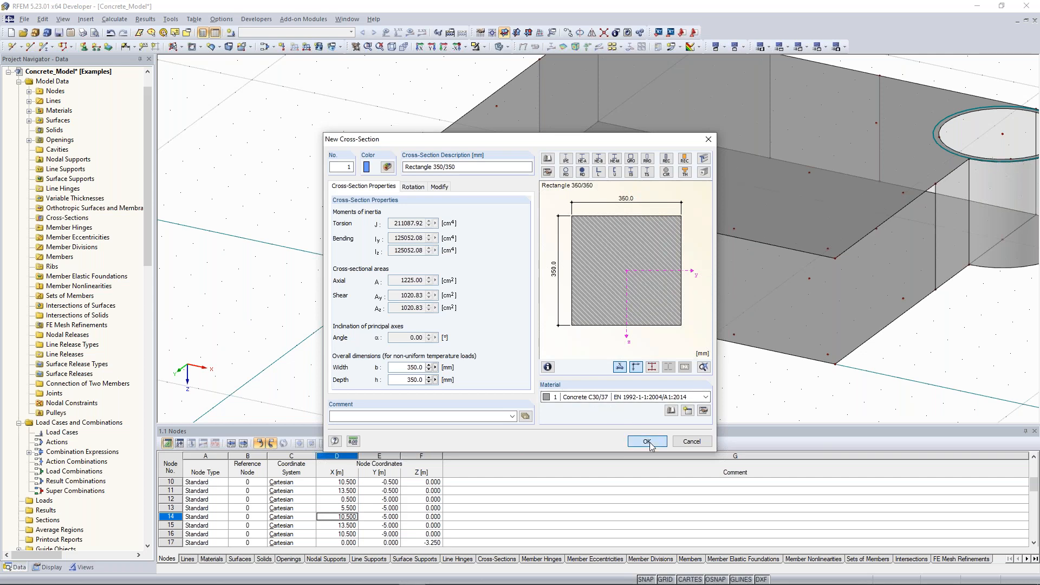
pyautogui.click(619, 425)
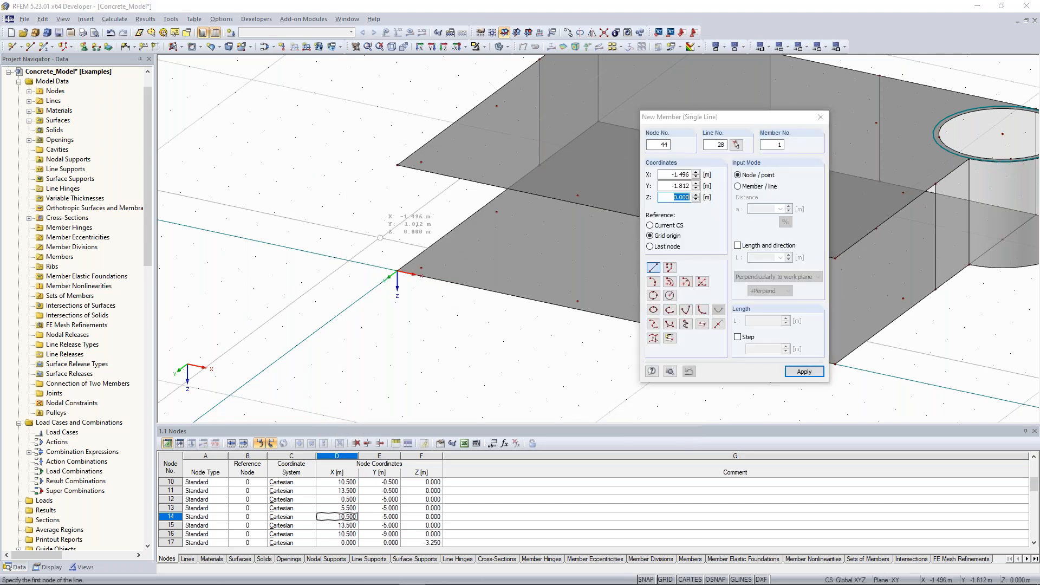
pyautogui.scroll(1, 407, 255)
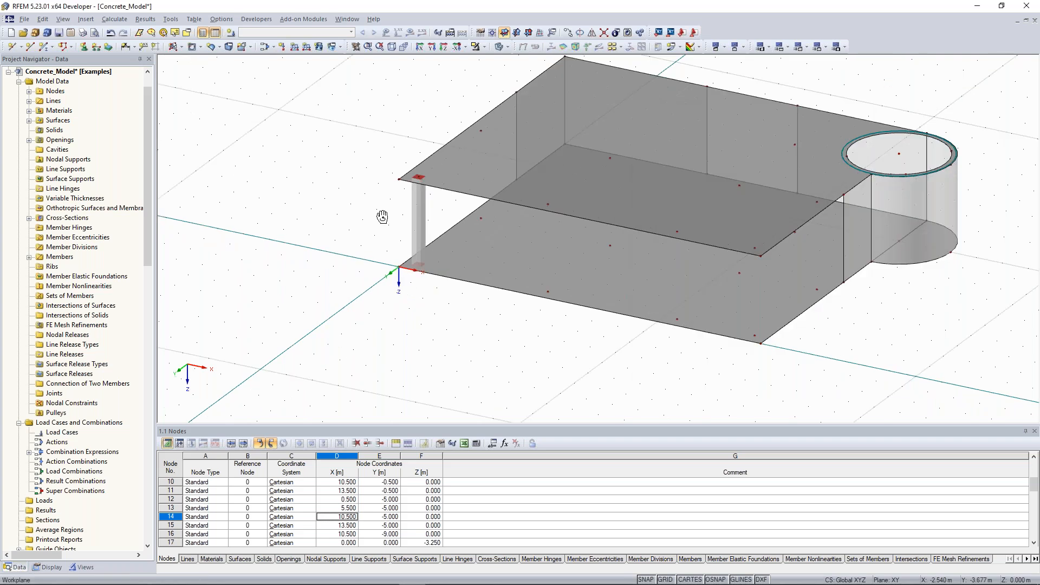
# Copy the column to the three other nodes along the front edge of the ceiling slab.
pyautogui.keyDown('ctrl'); pyautogui.moveTo(383, 217); pyautogui.dragTo(323, 190, button='middle'); pyautogui.keyUp('ctrl')
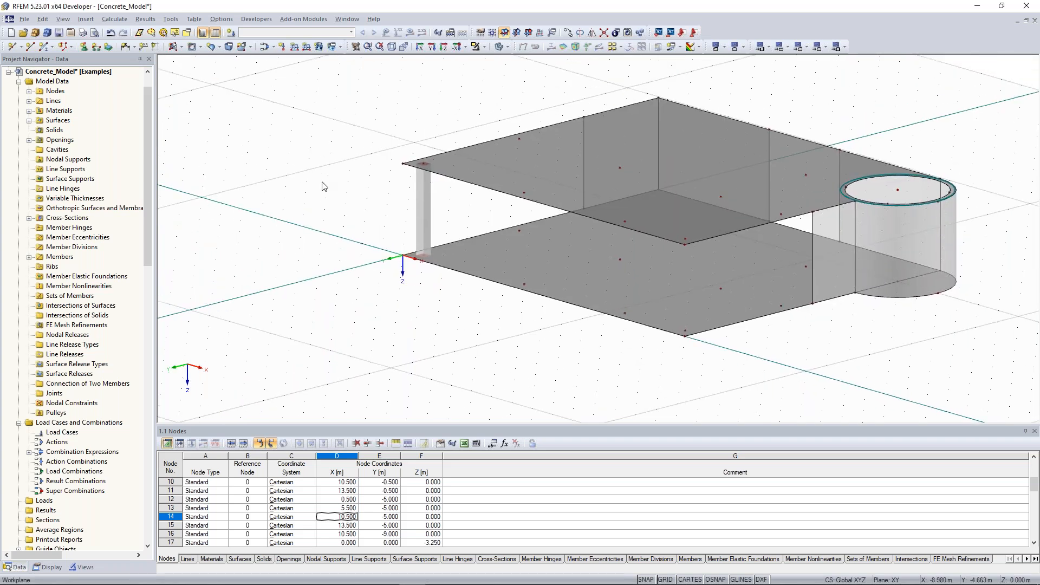
pyautogui.keyDown('ctrl'); pyautogui.moveTo(352, 204); pyautogui.dragTo(355, 226, button='middle'); pyautogui.keyUp('ctrl')
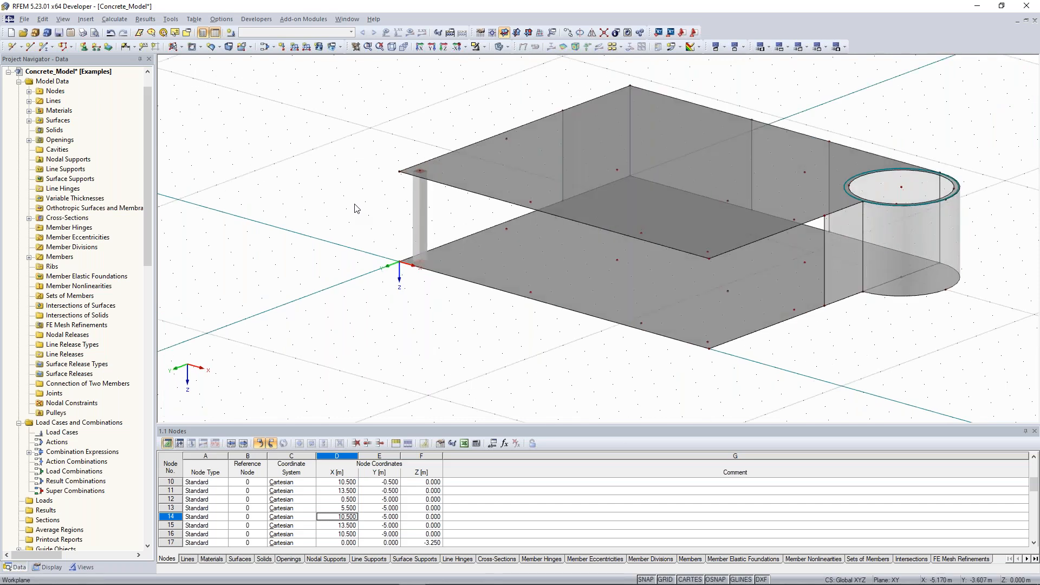
pyautogui.keyDown('ctrl'); pyautogui.moveTo(355, 209); pyautogui.dragTo(321, 201, button='middle'); pyautogui.keyUp('ctrl')
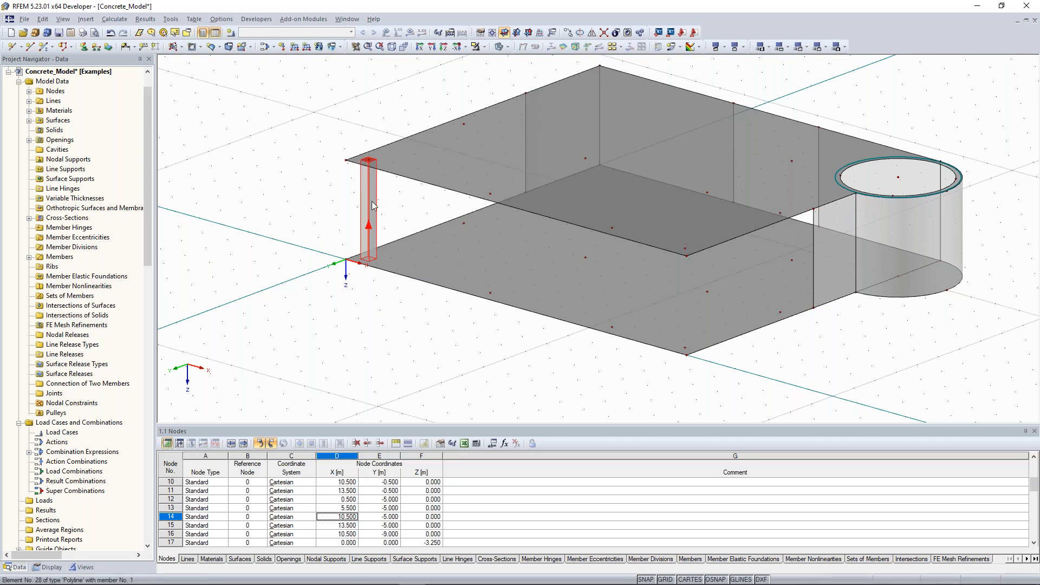
pyautogui.click(365, 185)
pyautogui.keyDown('ctrl'); pyautogui.moveTo(491, 197); pyautogui.dragTo(491, 194); pyautogui.keyUp('ctrl')
pyautogui.keyDown('ctrl'); pyautogui.moveTo(607, 237); pyautogui.dragTo(665, 260); pyautogui.keyUp('ctrl')
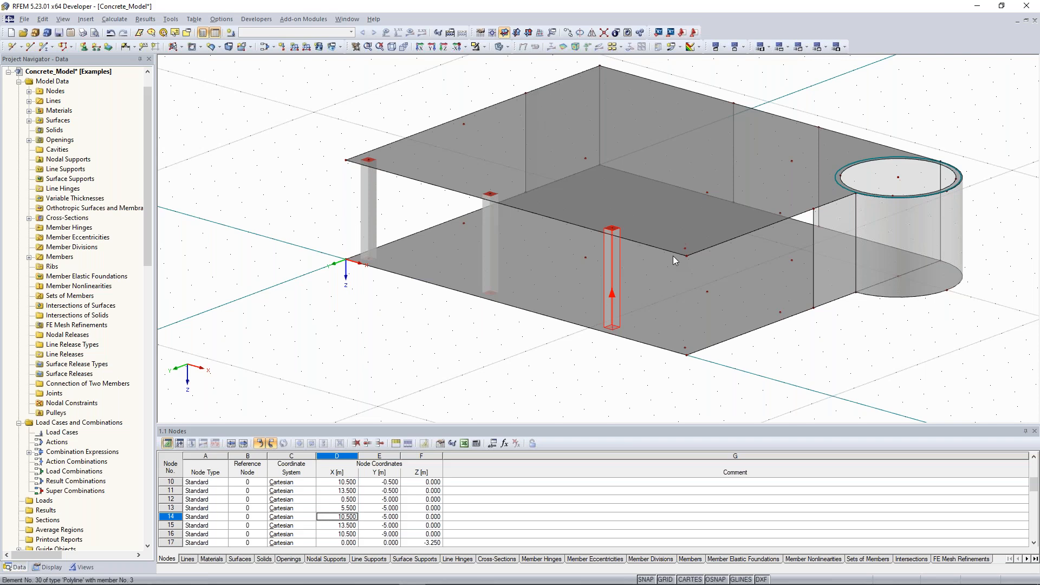
# Select all four front columns and copy them to the second row of nodes, starting at X 0.5 m, Y -5 m.
pyautogui.keyDown('ctrl'); pyautogui.moveTo(673, 256); pyautogui.dragTo(295, 293, button='middle'); pyautogui.keyUp('ctrl')
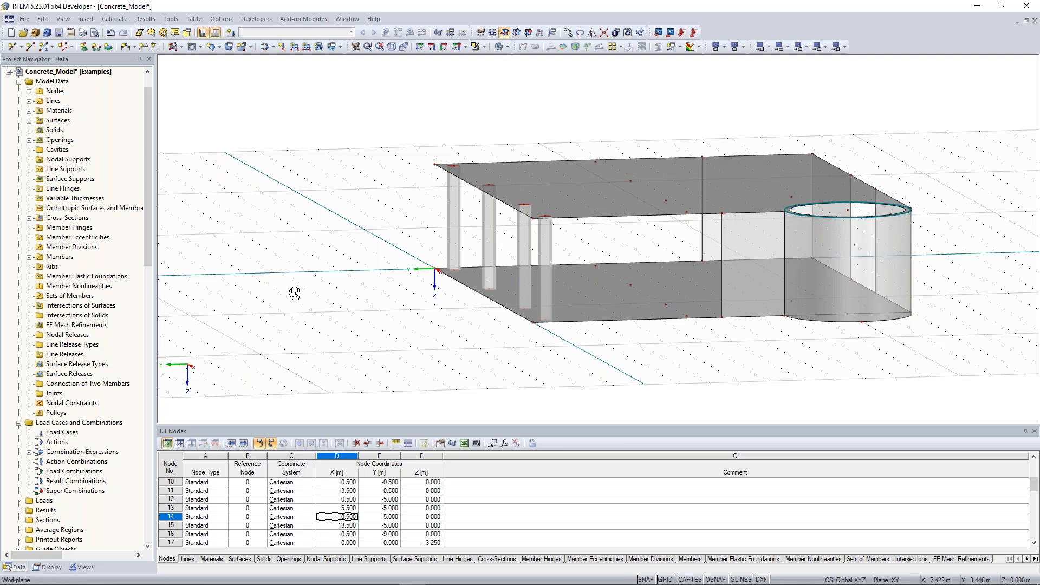
pyautogui.keyDown('ctrl'); pyautogui.moveTo(295, 293); pyautogui.dragTo(554, 268, button='middle'); pyautogui.keyUp('ctrl')
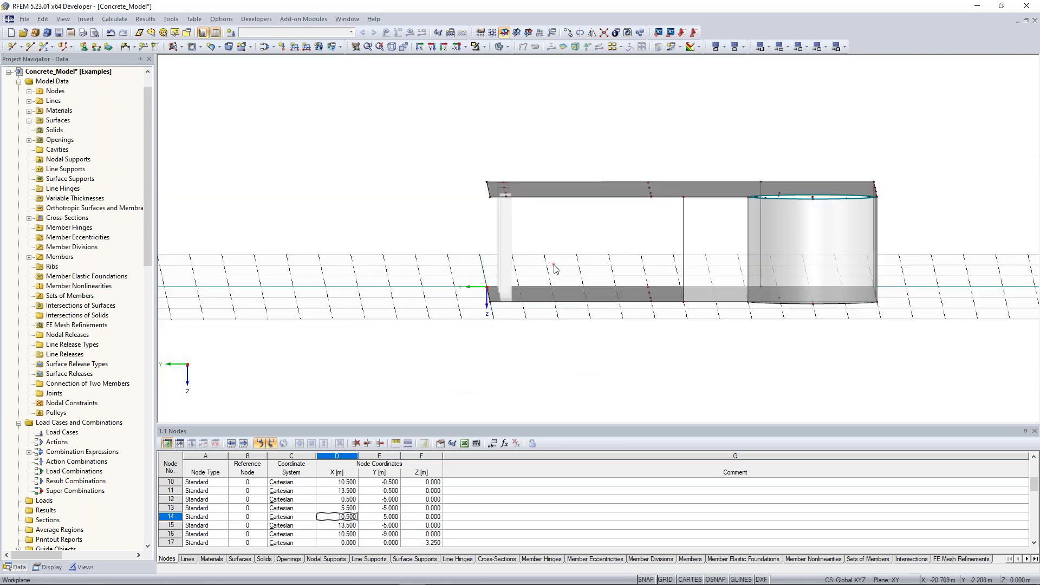
pyautogui.moveTo(553, 265); pyautogui.dragTo(475, 218)
pyautogui.keyDown('ctrl'); pyautogui.moveTo(433, 209); pyautogui.dragTo(388, 257, button='middle'); pyautogui.keyUp('ctrl')
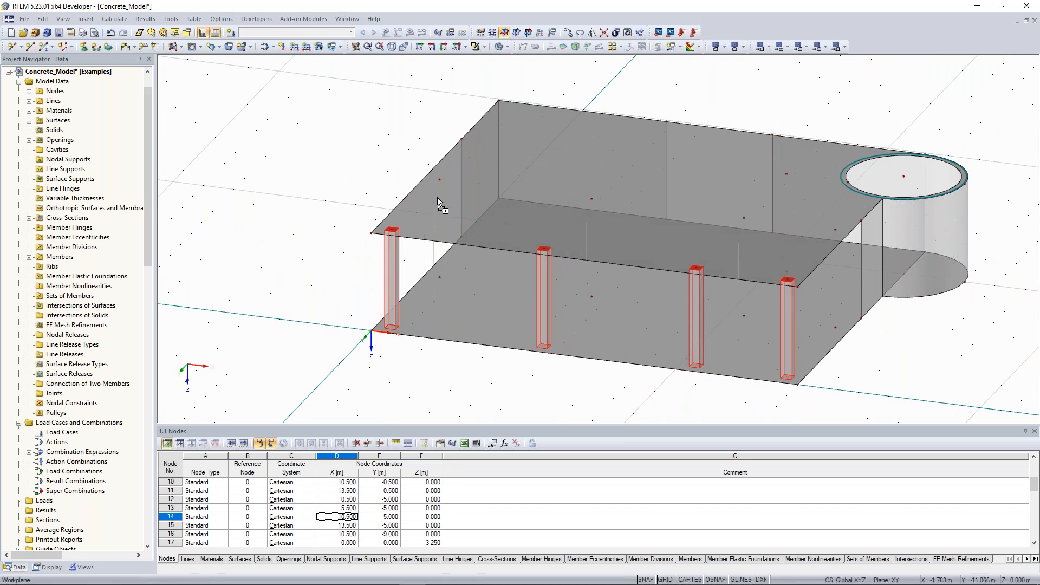
pyautogui.keyDown('ctrl'); pyautogui.moveTo(440, 180); pyautogui.dragTo(440, 180); pyautogui.keyUp('ctrl')
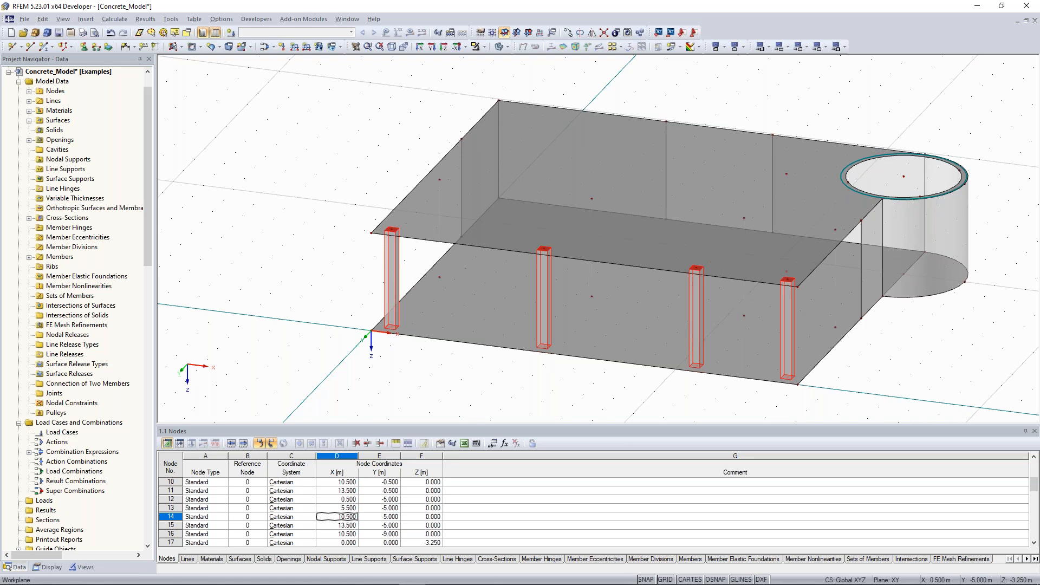
pyautogui.click(293, 192)
# Copy a second-row column to the remaining interior node at X 10.5 m, Y -9 m.
pyautogui.keyDown('ctrl'); pyautogui.moveTo(332, 152); pyautogui.dragTo(264, 223, button='middle'); pyautogui.keyUp('ctrl')
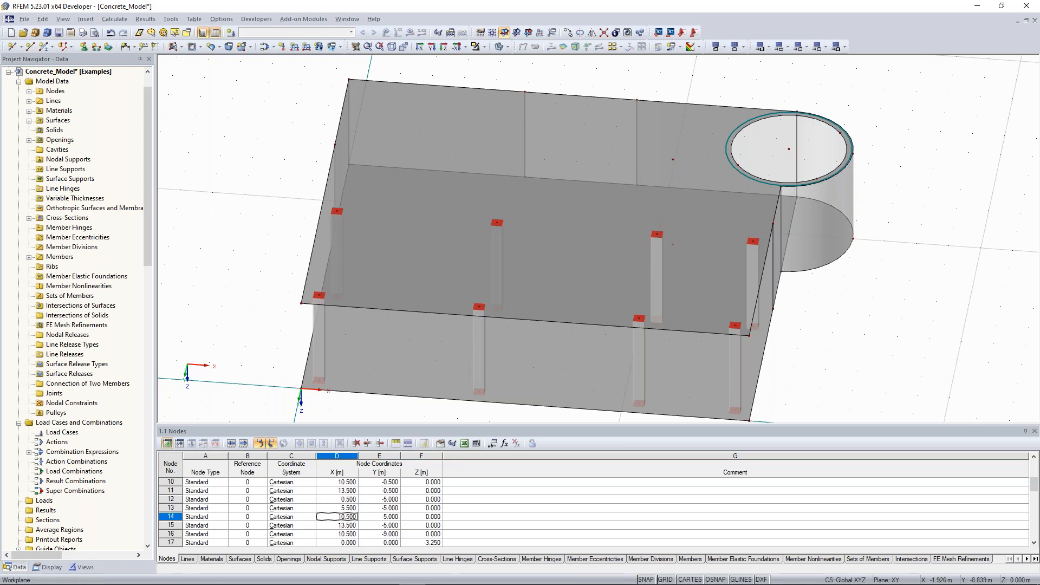
pyautogui.keyDown('ctrl'); pyautogui.moveTo(677, 304); pyautogui.dragTo(395, 256, button='middle'); pyautogui.keyUp('ctrl')
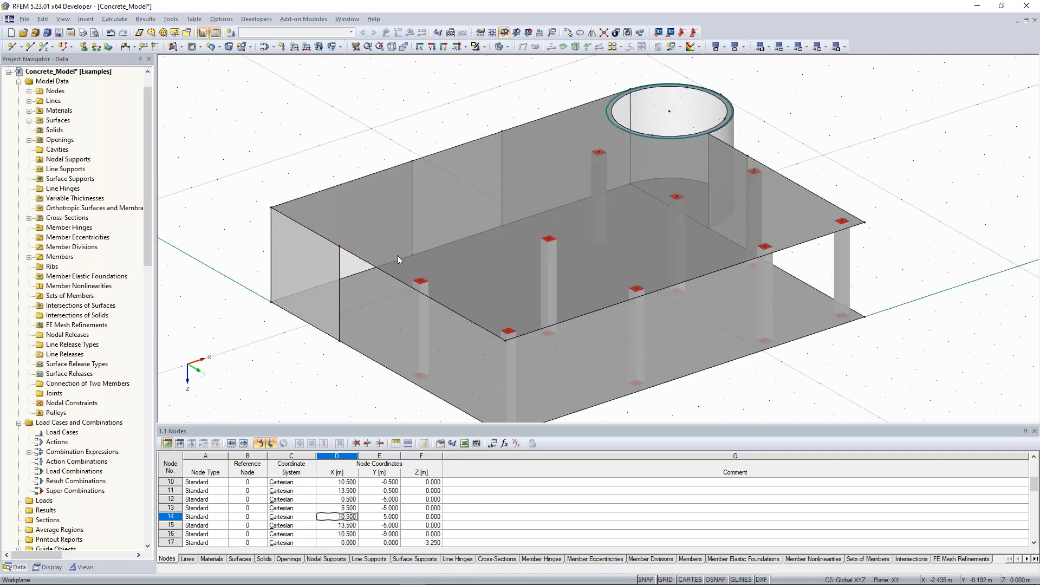
pyautogui.keyDown('ctrl'); pyautogui.moveTo(450, 194); pyautogui.dragTo(616, 201, button='middle'); pyautogui.keyUp('ctrl')
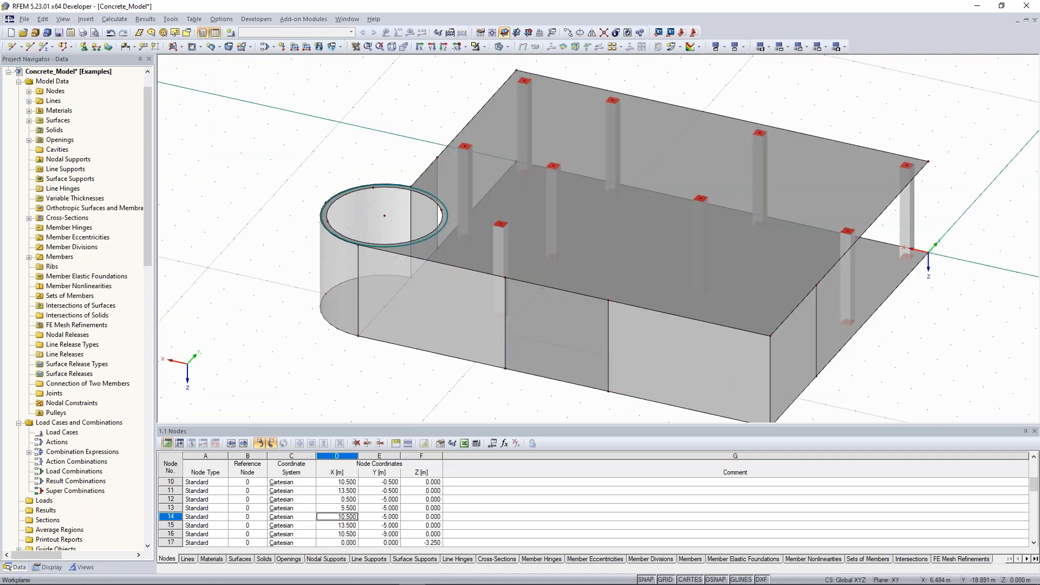
# Copy the short end wall at X 0 m to the back-edge node at X 5.5 m, Y -12 m.
pyautogui.keyDown('ctrl'); pyautogui.moveTo(247, 279); pyautogui.dragTo(389, 216, button='middle'); pyautogui.keyUp('ctrl')
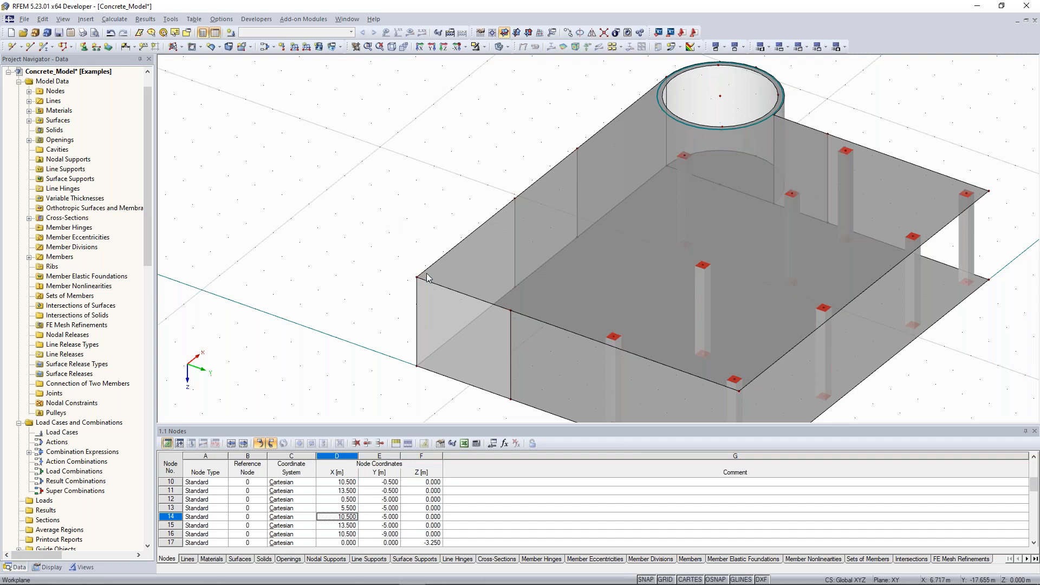
pyautogui.keyDown('ctrl'); pyautogui.moveTo(428, 276); pyautogui.dragTo(436, 292, button='middle'); pyautogui.keyUp('ctrl')
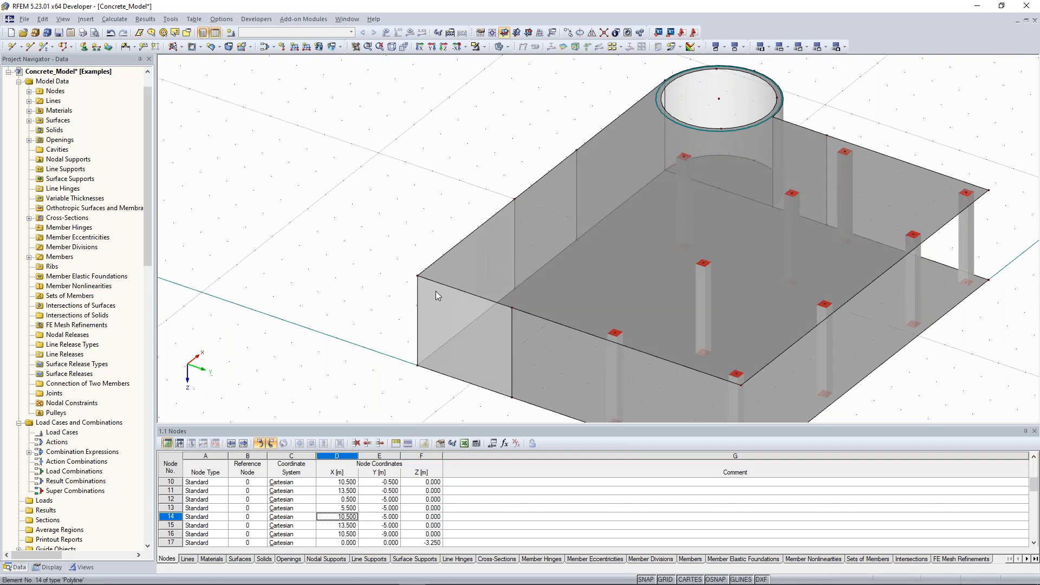
pyautogui.click(436, 299)
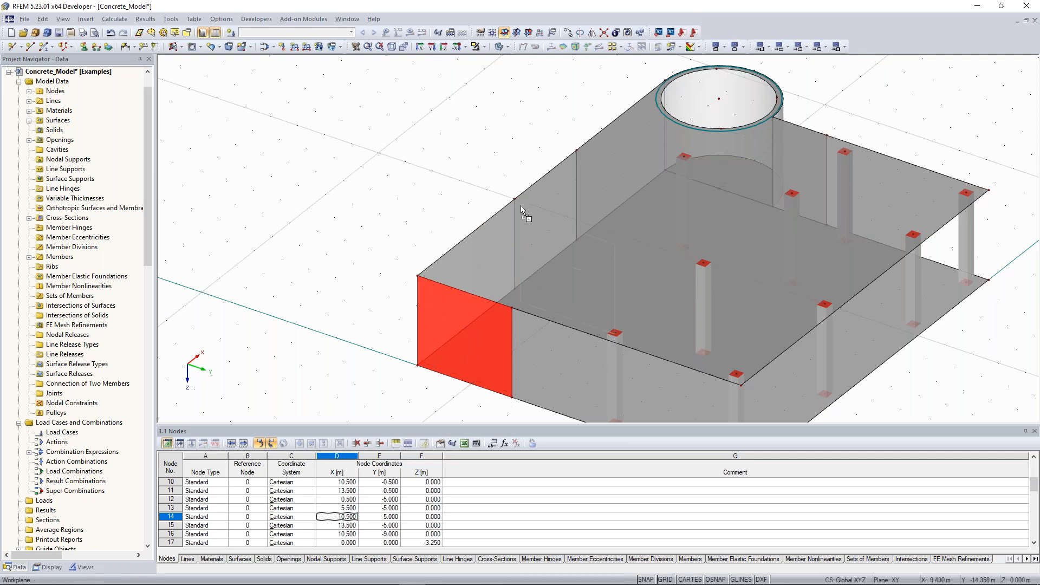
pyautogui.keyDown('ctrl'); pyautogui.moveTo(515, 199); pyautogui.dragTo(515, 199); pyautogui.keyUp('ctrl')
pyautogui.click(467, 191)
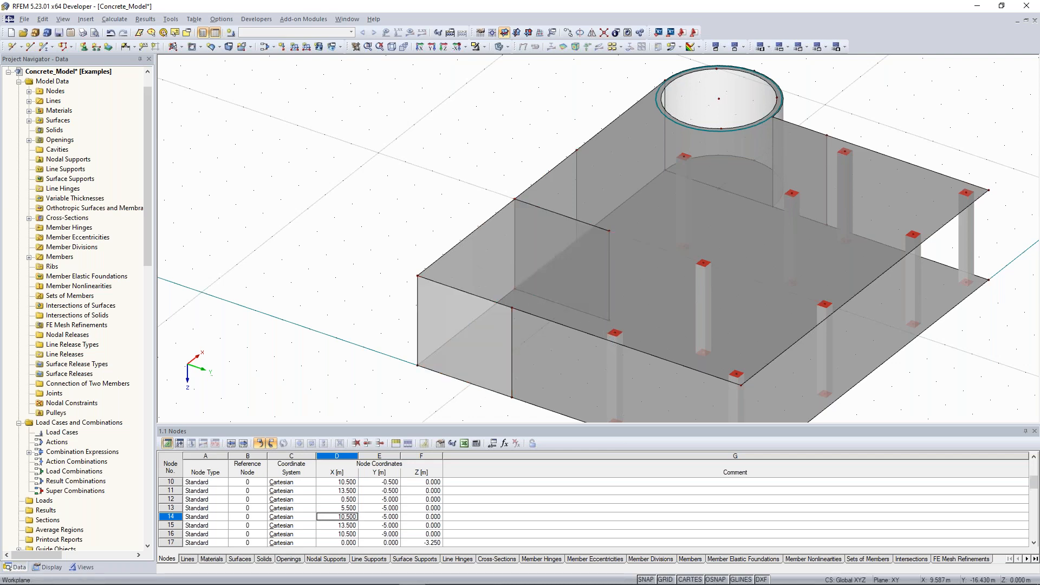
pyautogui.scroll(-2, 468, 191)
pyautogui.keyDown('ctrl'); pyautogui.moveTo(699, 380); pyautogui.dragTo(448, 348, button='middle'); pyautogui.keyUp('ctrl')
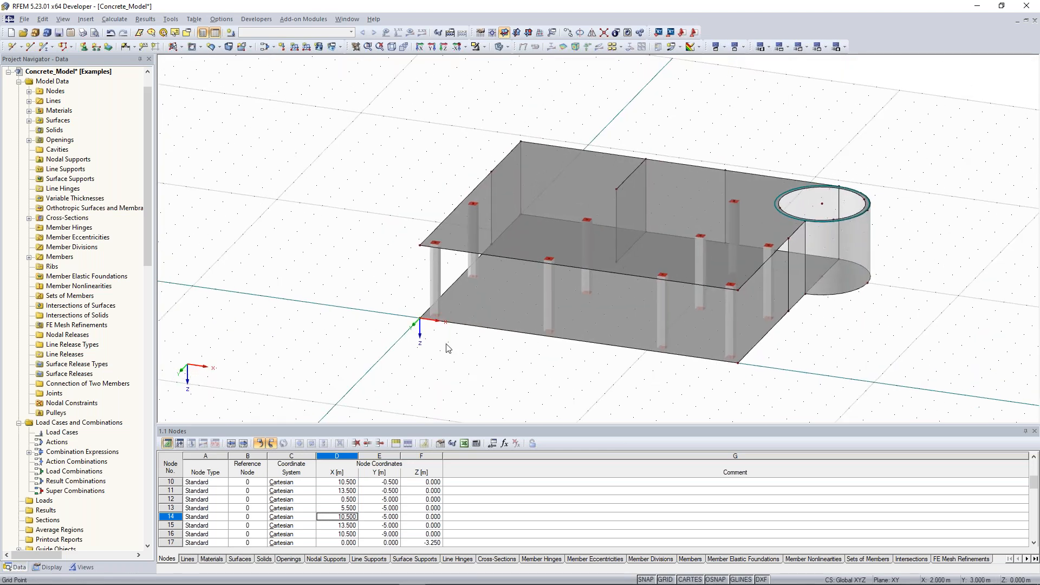
# Delete the circular opening in the ceiling slab together with its circle line and the leftover nodes on it.
pyautogui.moveTo(410, 168); pyautogui.dragTo(374, 187, button='middle')
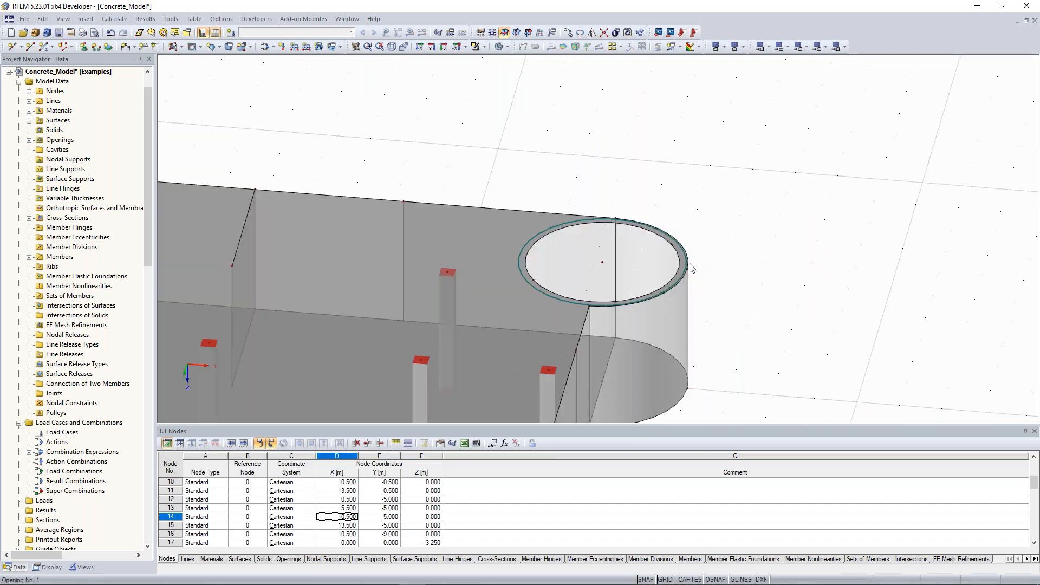
pyautogui.rightClick(545, 292)
pyautogui.press('Escape')
pyautogui.click(530, 287)
pyautogui.rightClick(531, 286)
pyautogui.press('Escape')
pyautogui.press('Escape')
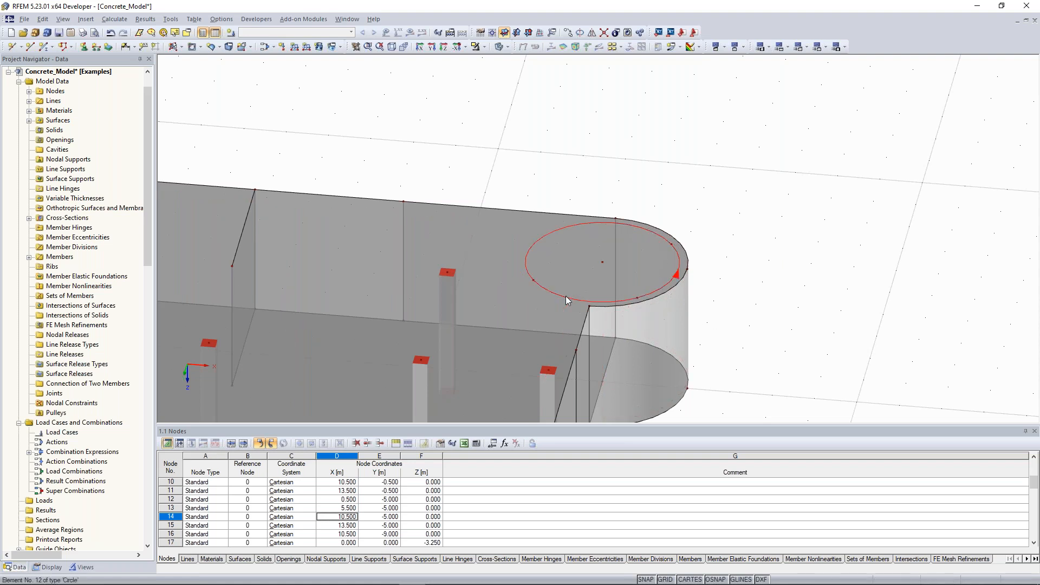
pyautogui.click(568, 299)
pyautogui.click(534, 281)
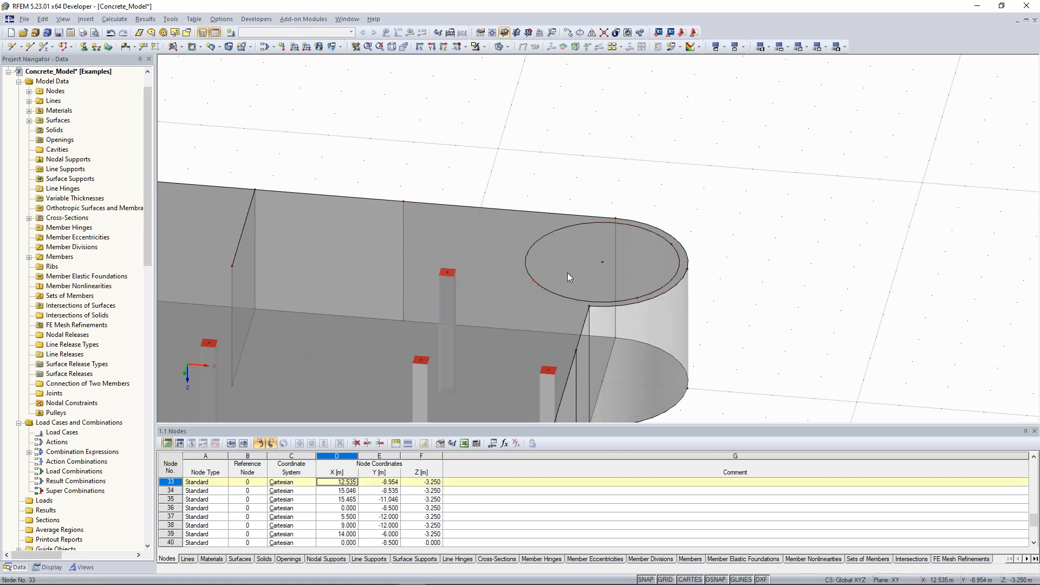
pyautogui.keyDown('ctrl'); pyautogui.click(670, 245); pyautogui.keyUp('ctrl')
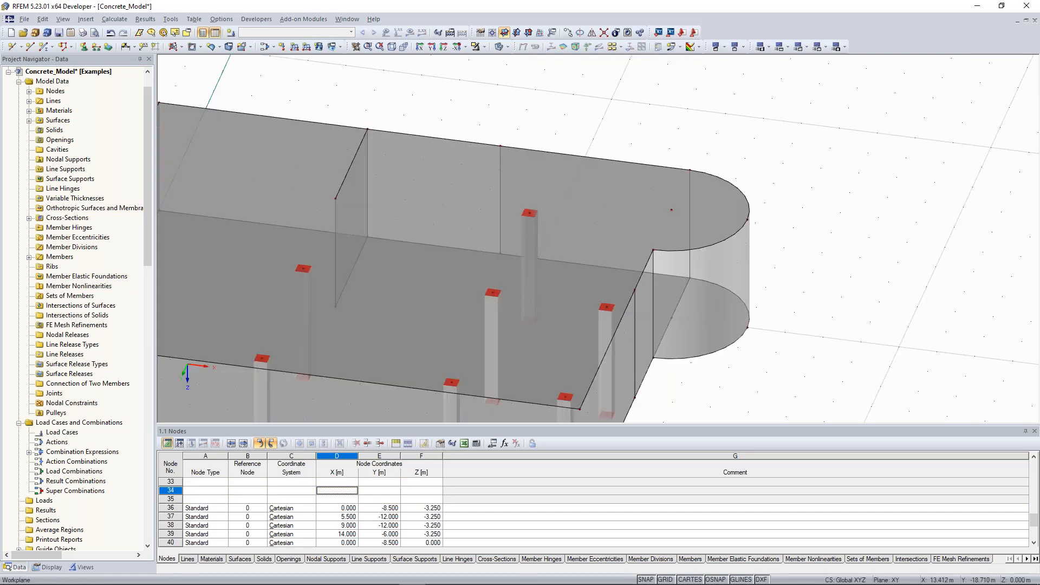
# Create a circular opening with a 1.8 m radius in the ceiling slab, centred on the node at X 14 m, Y -10 m, Z -3.25 m.
pyautogui.moveTo(729, 141); pyautogui.dragTo(688, 148, button='middle')
pyautogui.click(200, 48)
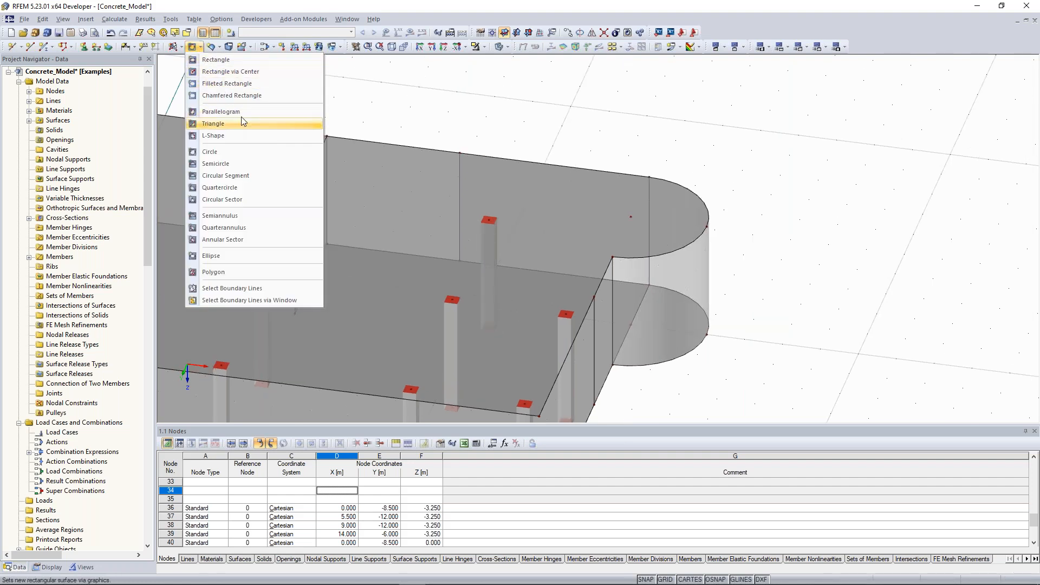
pyautogui.click(232, 155)
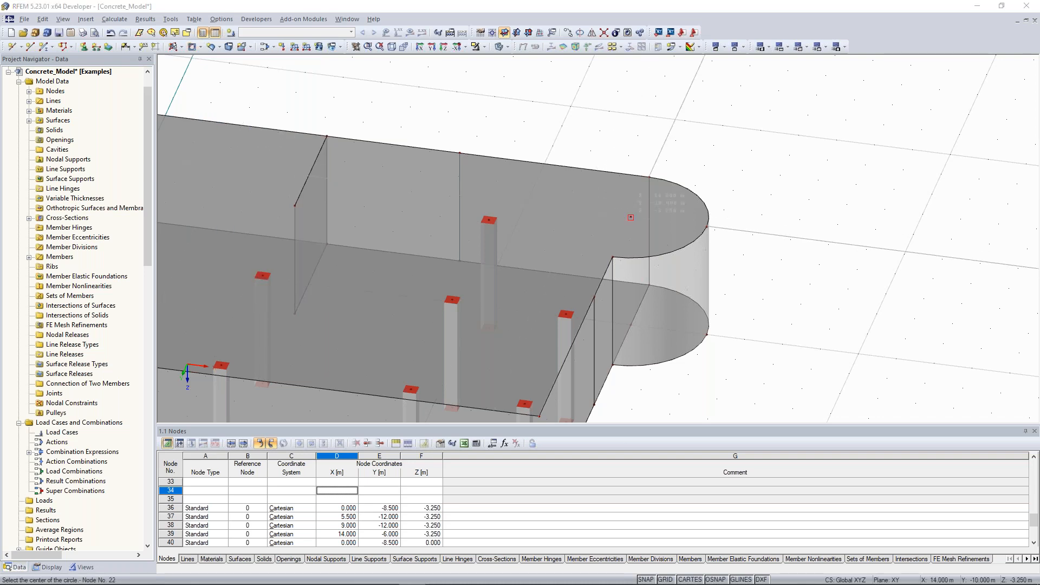
pyautogui.click(631, 218)
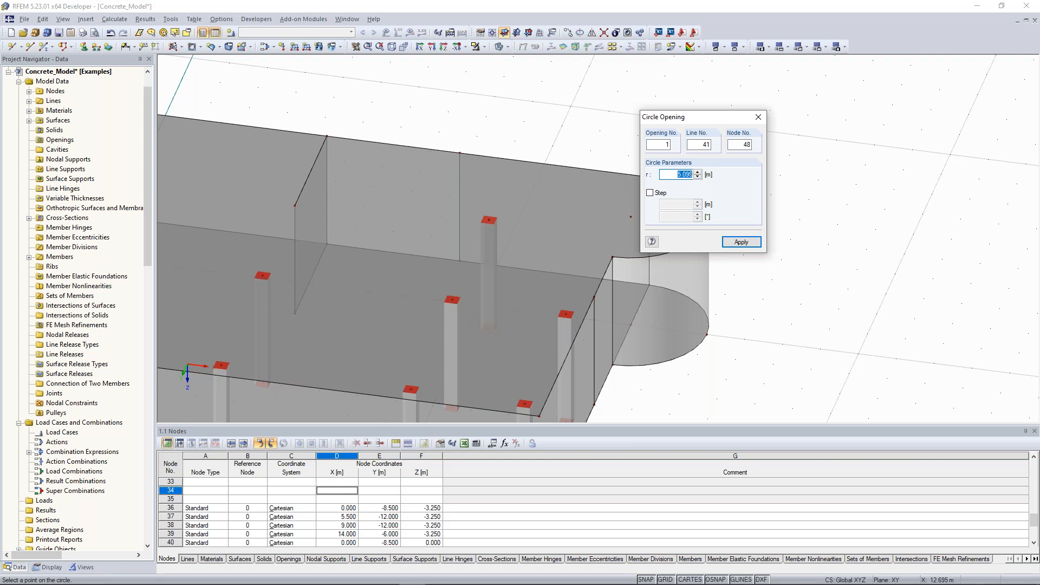
pyautogui.keyDown('ctrl'); pyautogui.moveTo(548, 312); pyautogui.dragTo(558, 307, button='middle'); pyautogui.keyUp('ctrl')
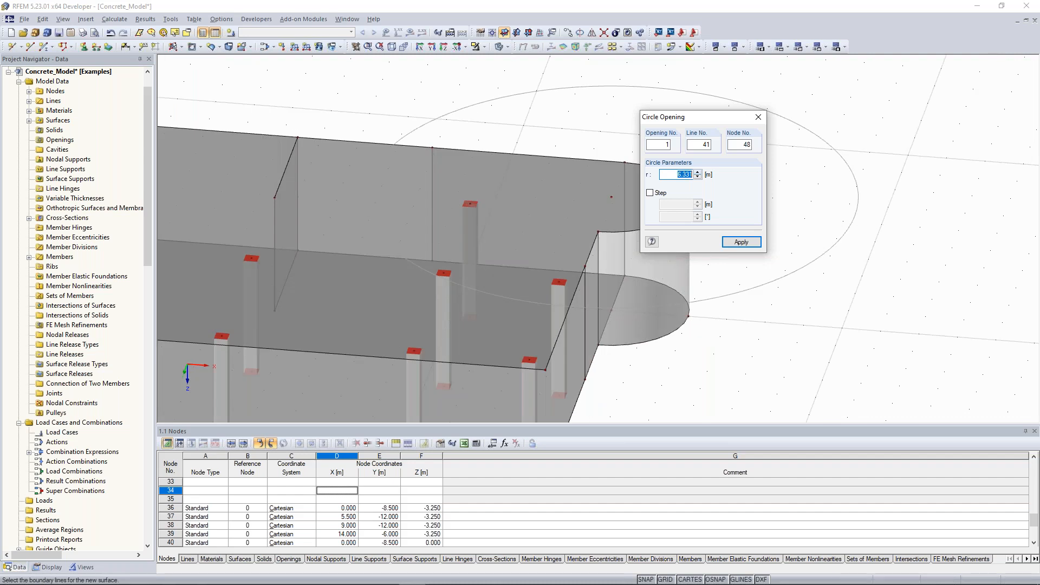
pyautogui.write('1.8')
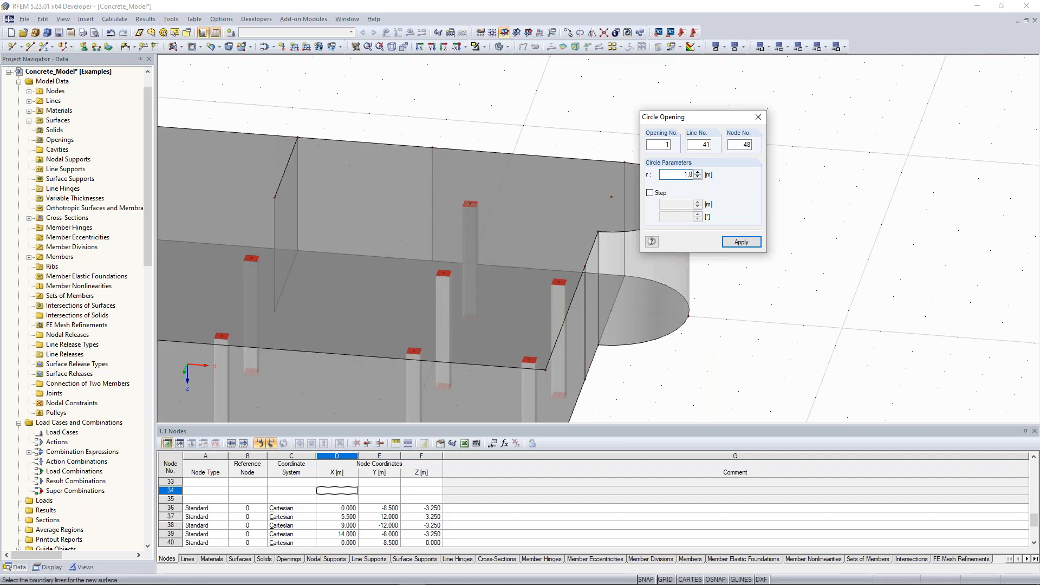
pyautogui.press('Return')
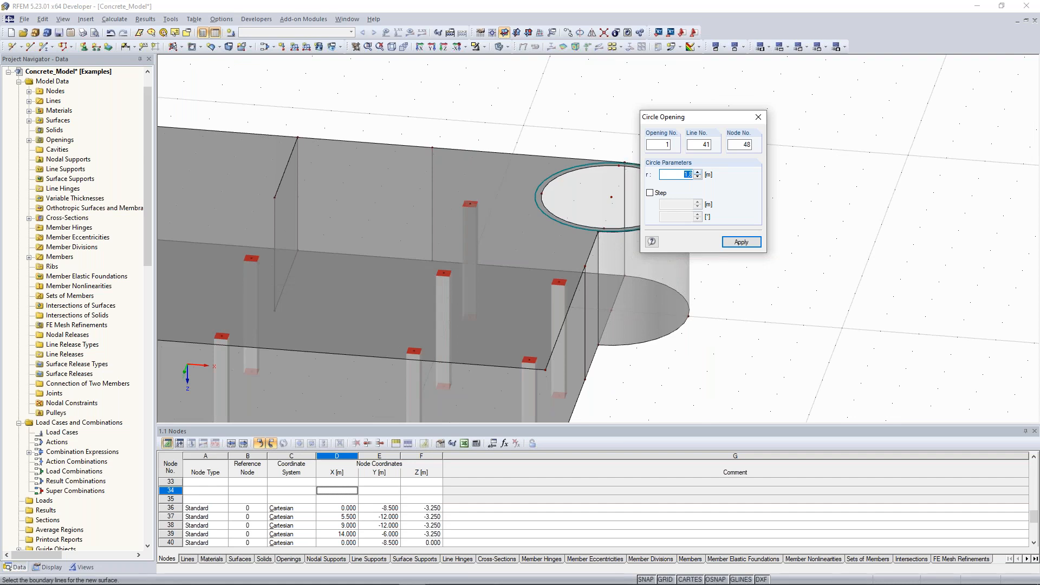
pyautogui.click(759, 117)
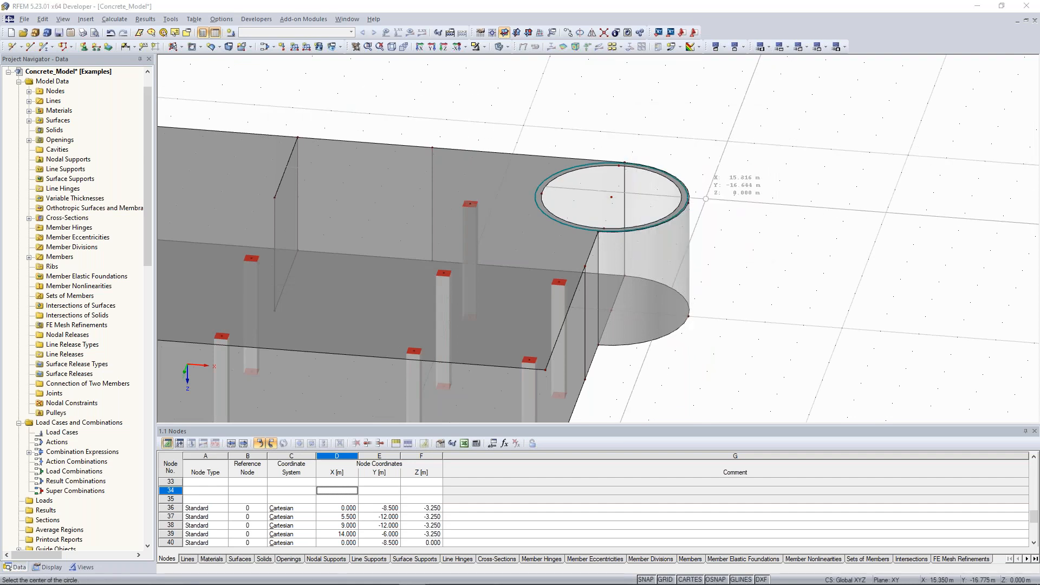
pyautogui.press('Escape')
pyautogui.keyDown('ctrl'); pyautogui.moveTo(765, 185); pyautogui.dragTo(711, 196, button='middle'); pyautogui.keyUp('ctrl')
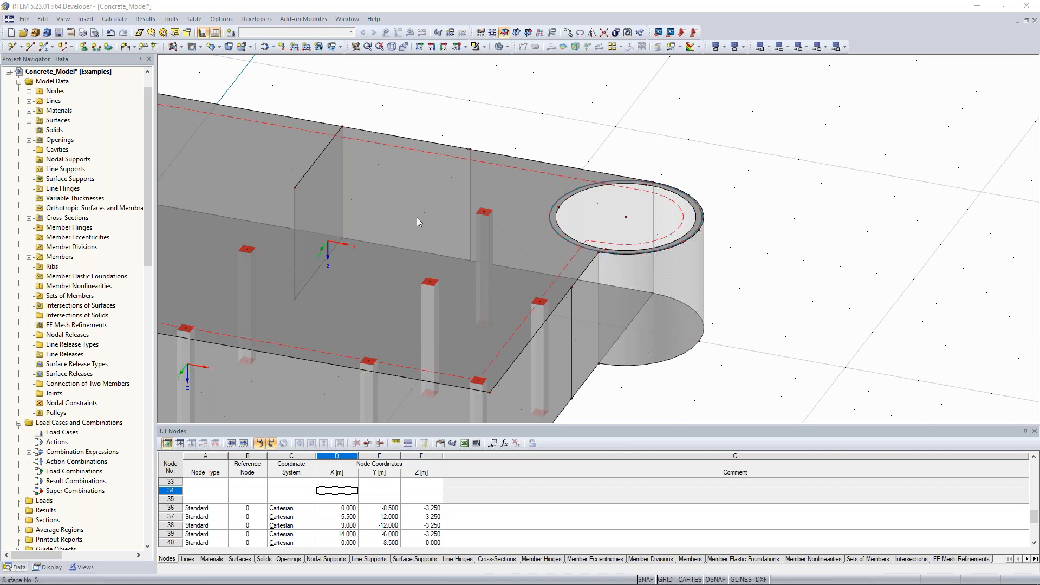
# Switch to the Chrome browser and view the "Unterzüge und Pilaster" photo in the image results for "unterzug".
pyautogui.moveTo(545, 123); pyautogui.dragTo(708, 124, button='middle')
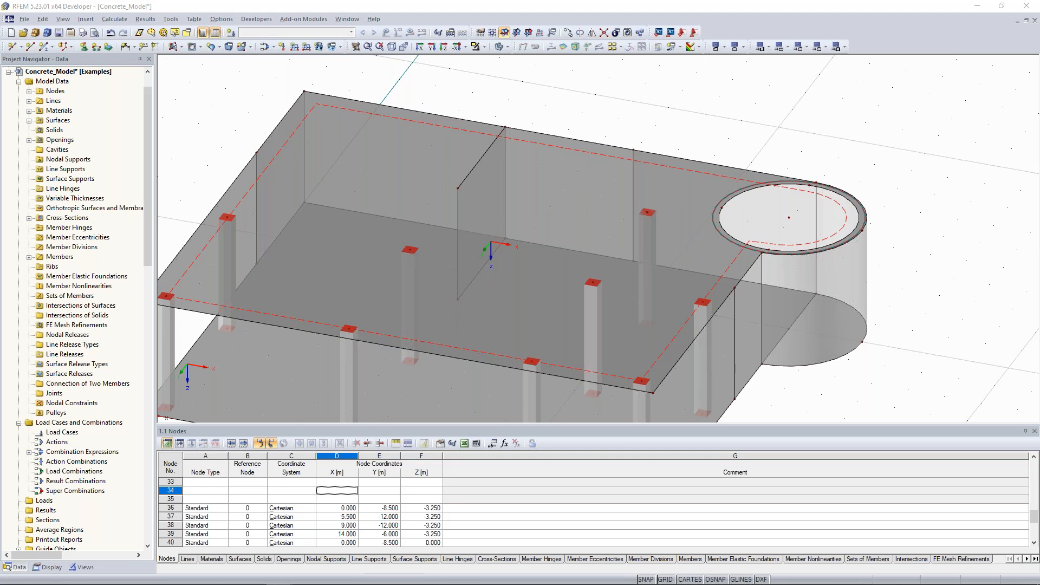
pyautogui.moveTo(0, 76); pyautogui.dragTo(571, 52)
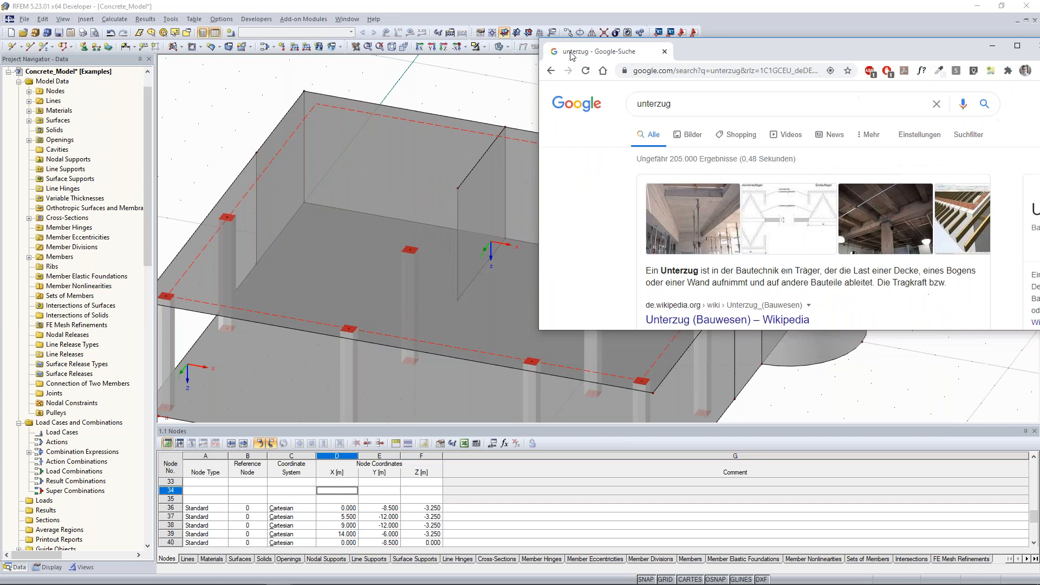
pyautogui.doubleClick(570, 52)
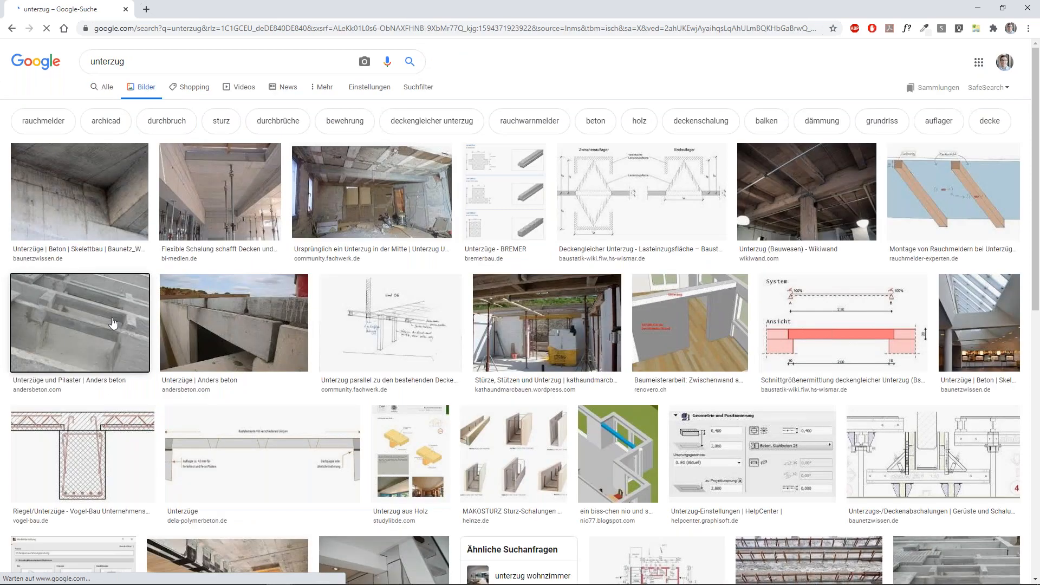
pyautogui.click(87, 325)
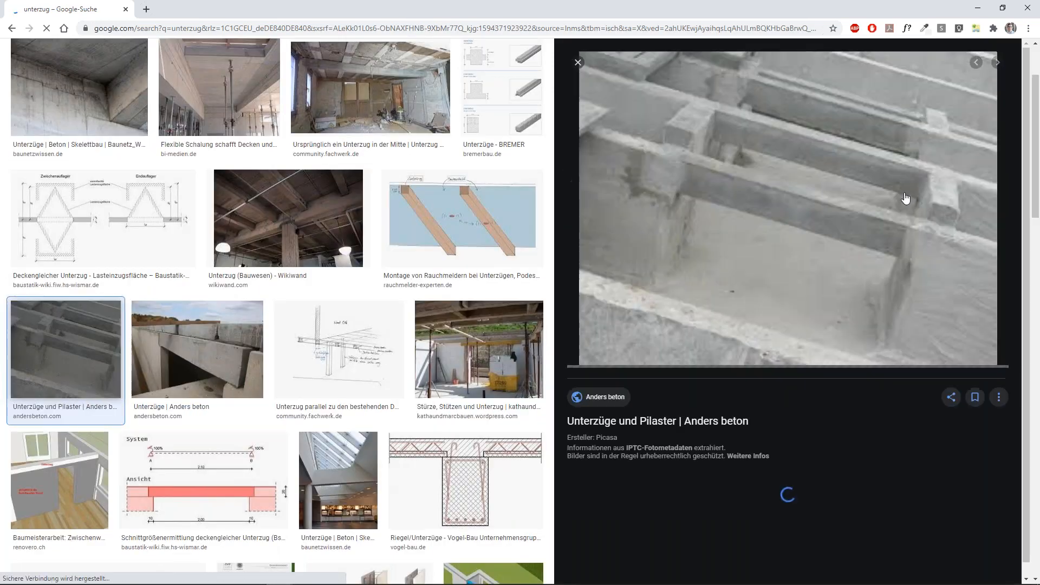
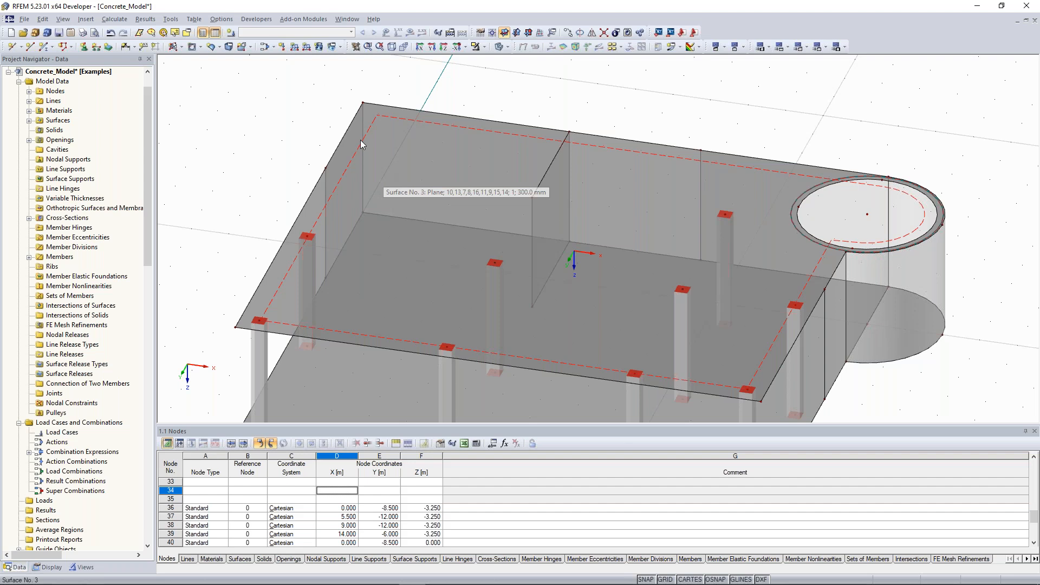
# Switch back to RFEM and inspect the member settings of the line of the column nearest the origin.
pyautogui.moveTo(307, 124); pyautogui.dragTo(292, 121, button='middle')
pyautogui.moveTo(250, 335); pyautogui.dragTo(297, 267, button='middle')
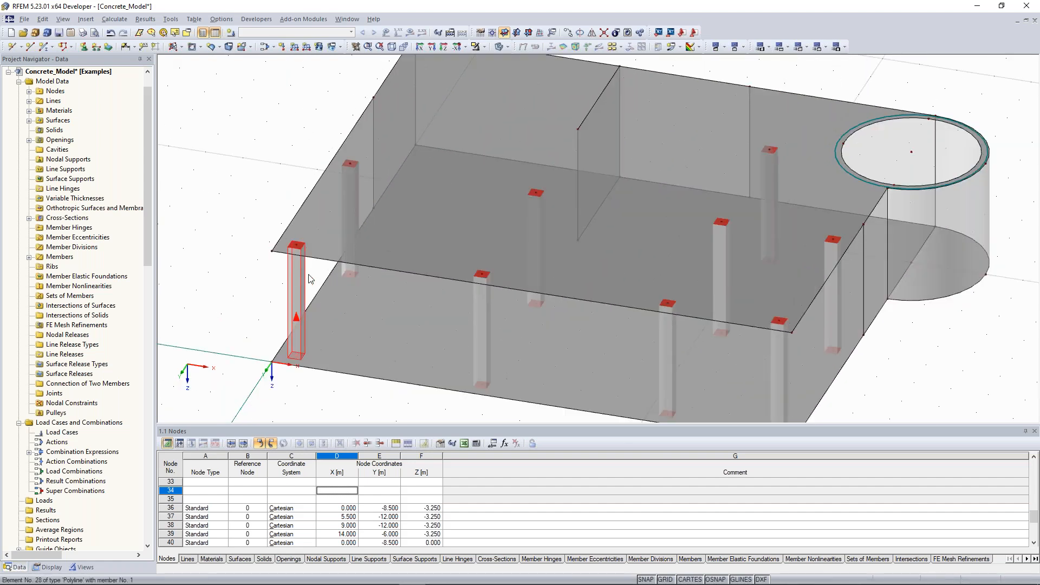
pyautogui.rightClick(296, 282)
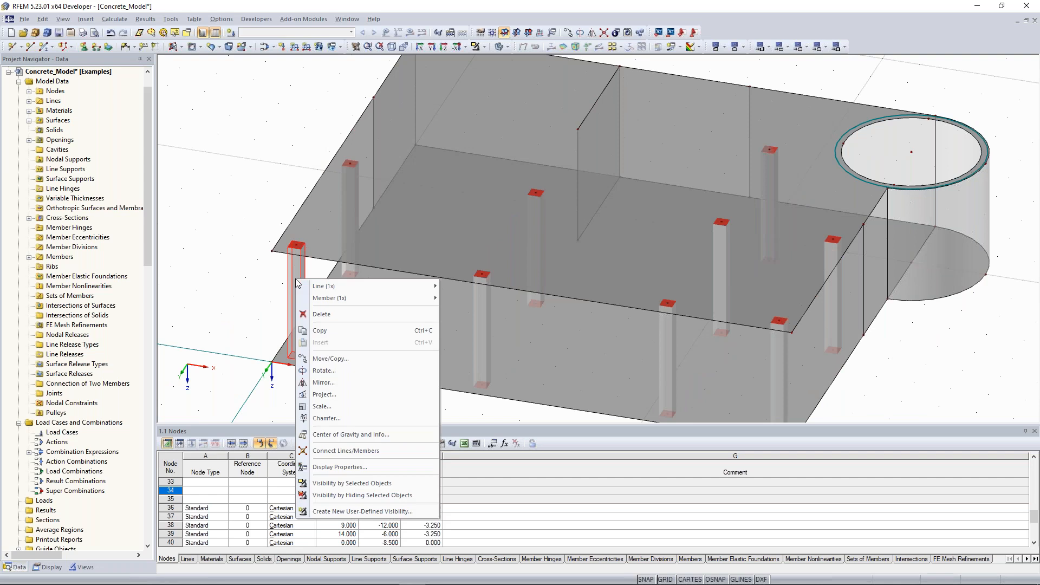
pyautogui.moveTo(412, 286)
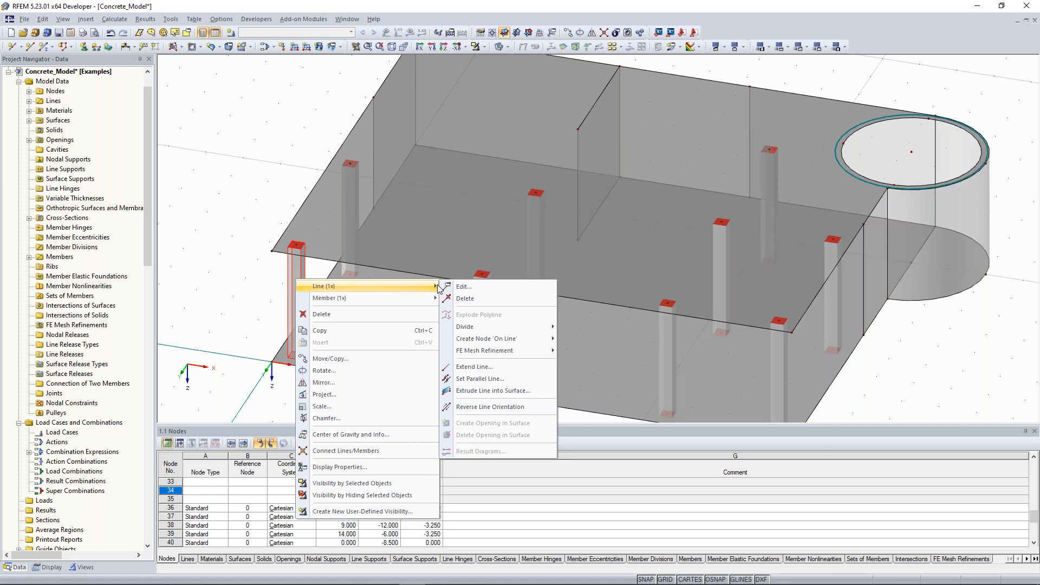
pyautogui.click(463, 286)
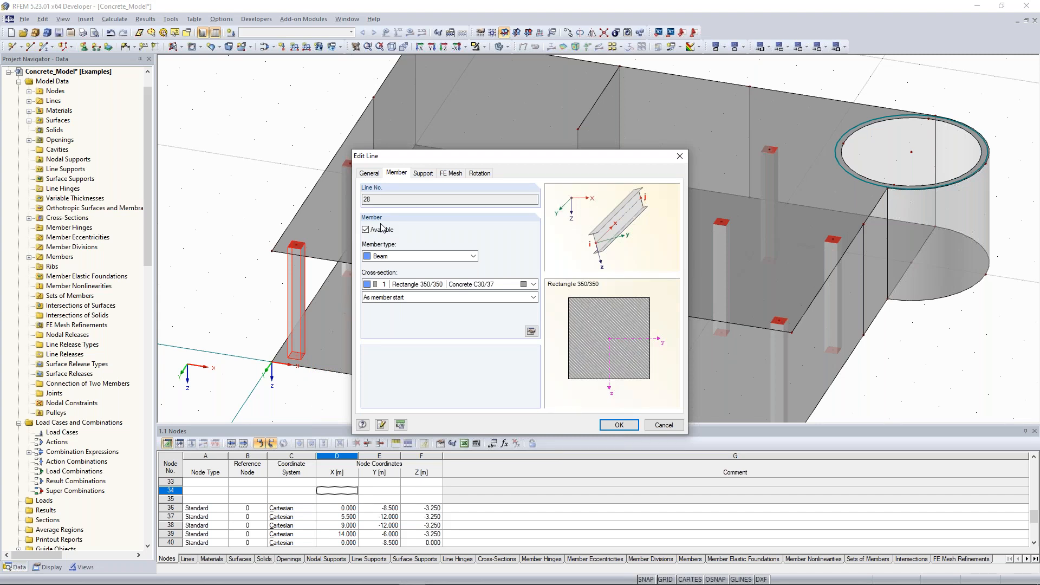
pyautogui.click(679, 156)
# Draw ceiling-level lines from the node at X 0 m, Y -8.5 m through the inner wall's free end to the column node at X 10.5 m, Y -9 m.
pyautogui.moveTo(323, 87); pyautogui.dragTo(274, 167, button='middle')
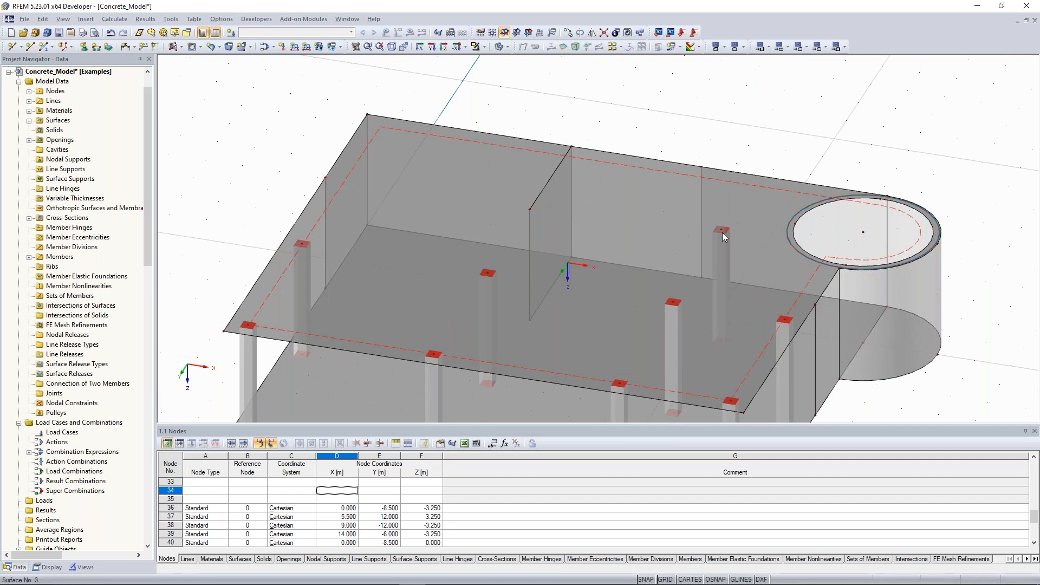
pyautogui.moveTo(723, 232); pyautogui.dragTo(705, 263, button='middle')
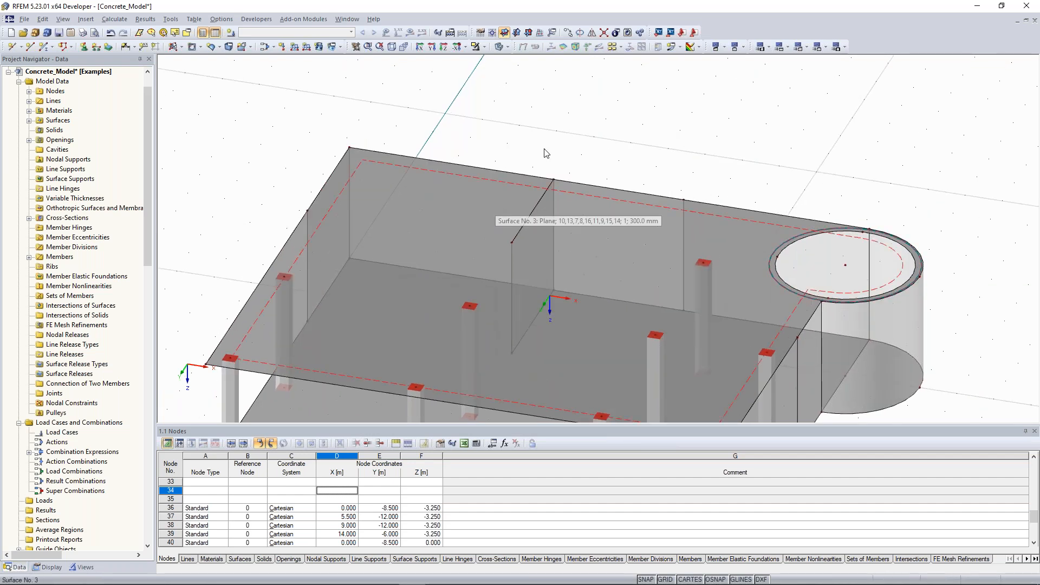
pyautogui.moveTo(566, 138); pyautogui.dragTo(565, 131, button='middle')
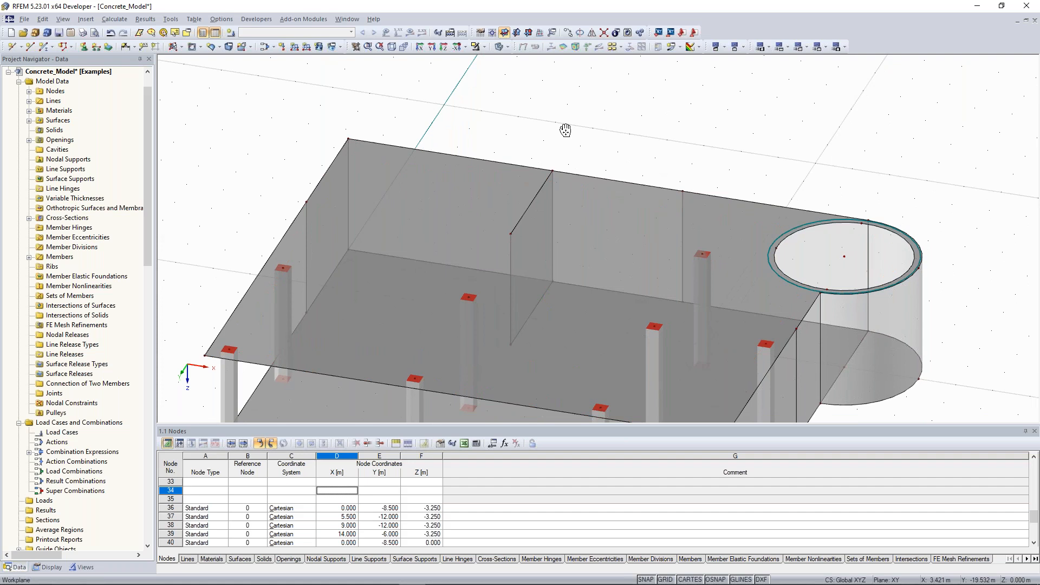
pyautogui.moveTo(565, 130); pyautogui.dragTo(588, 115, button='middle')
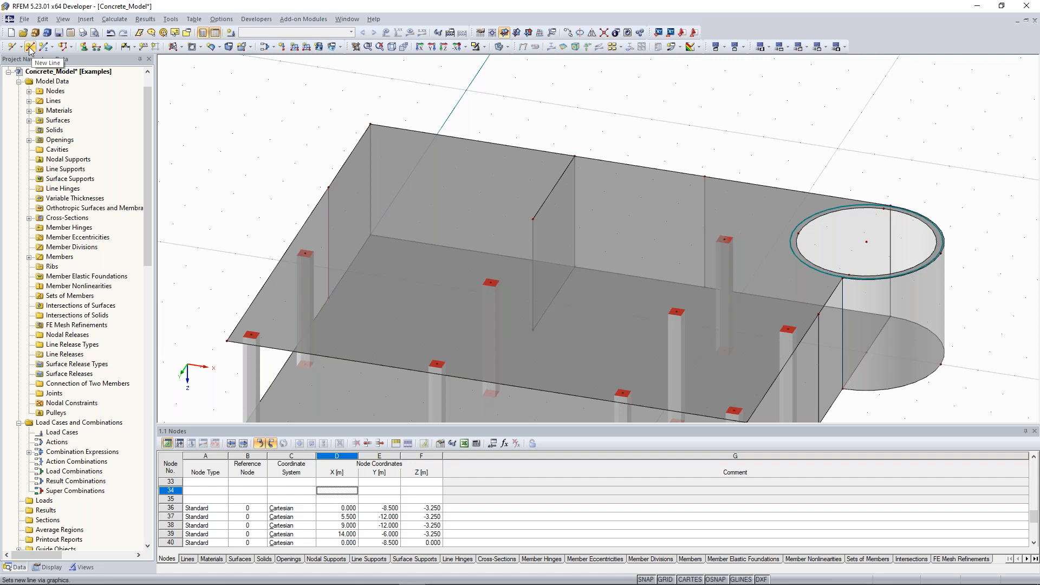
pyautogui.click(31, 47)
pyautogui.moveTo(725, 239); pyautogui.dragTo(592, 238, button='middle')
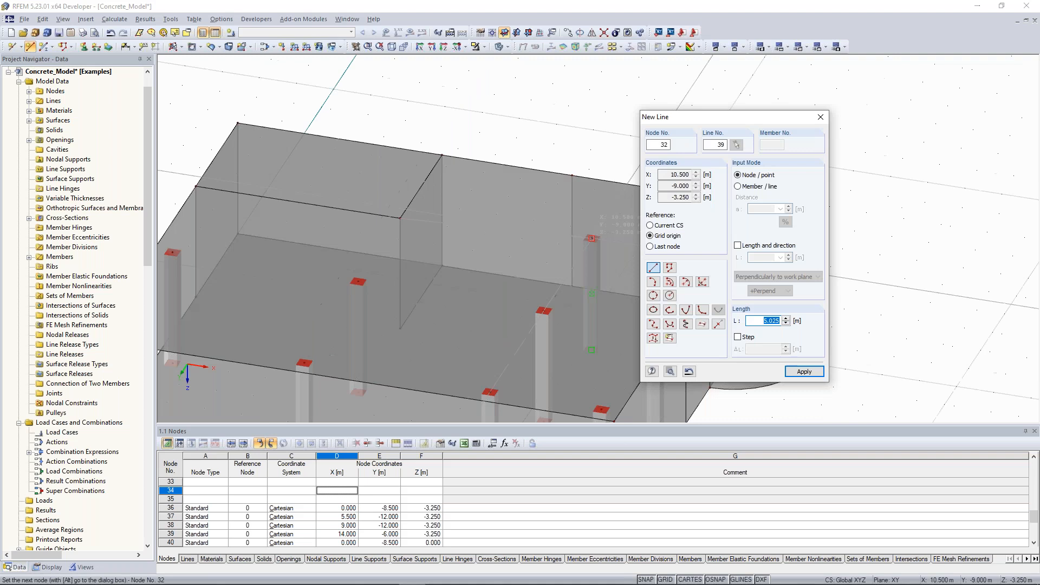
pyautogui.click(592, 238)
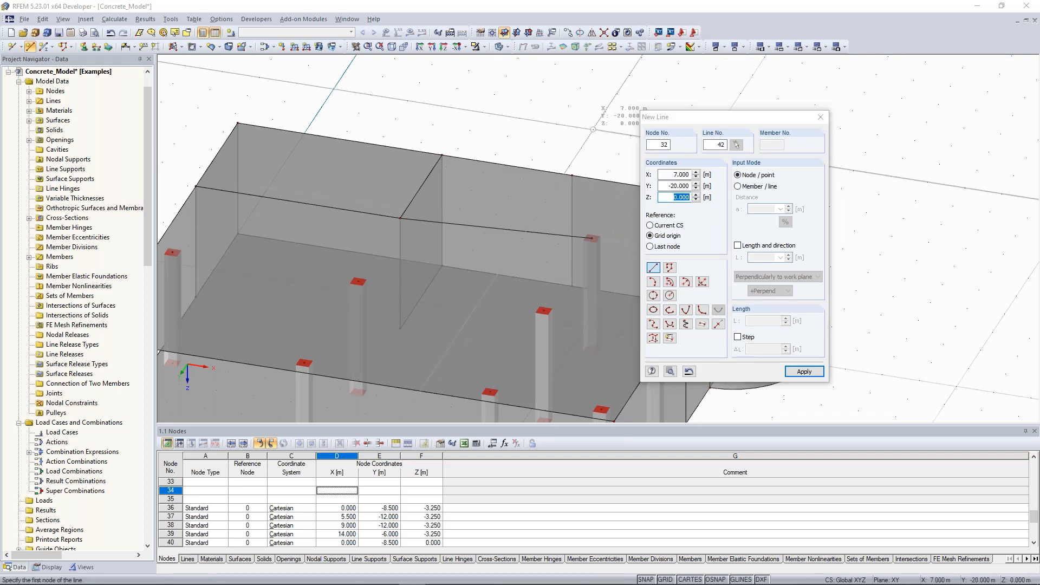
pyautogui.press('Escape')
# Show the model in plan view along the Z-direction to check the alignment of the new ceiling-level lines.
pyautogui.scroll(-3, 594, 130)
pyautogui.keyDown('ctrl'); pyautogui.moveTo(674, 130); pyautogui.dragTo(388, 220, button='middle'); pyautogui.keyUp('ctrl')
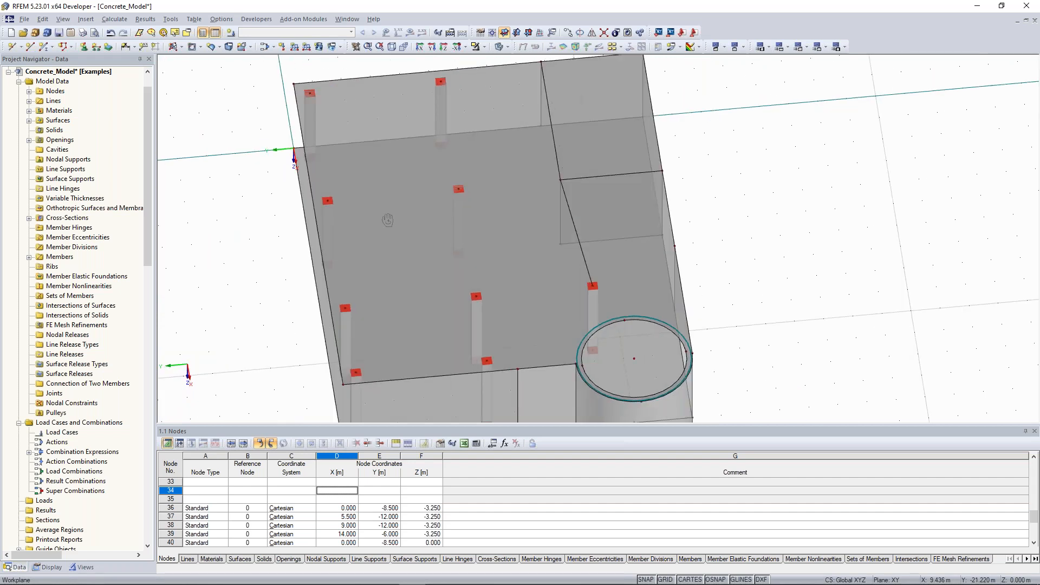
pyautogui.click(457, 46)
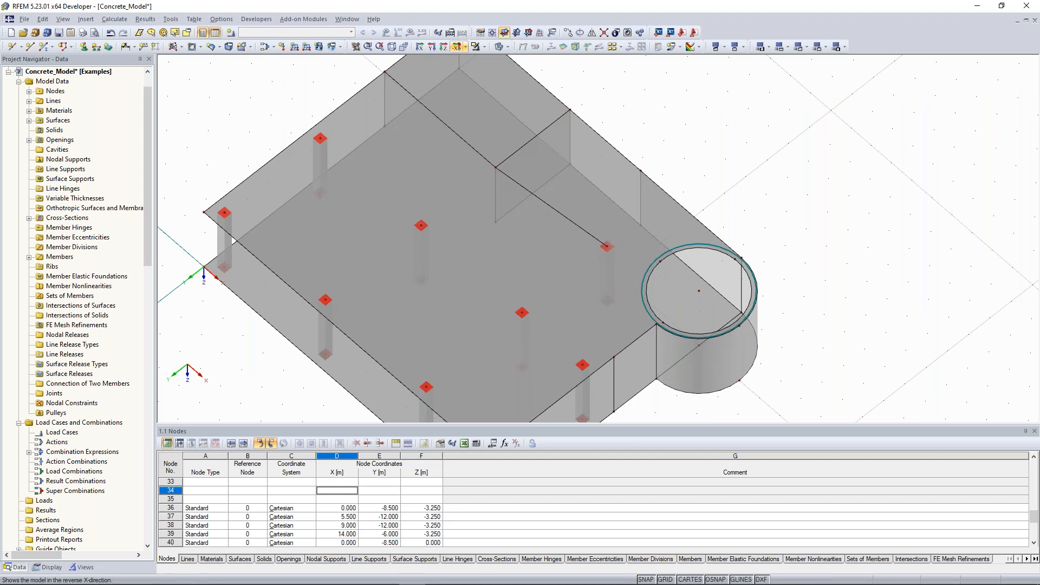
pyautogui.click(443, 47)
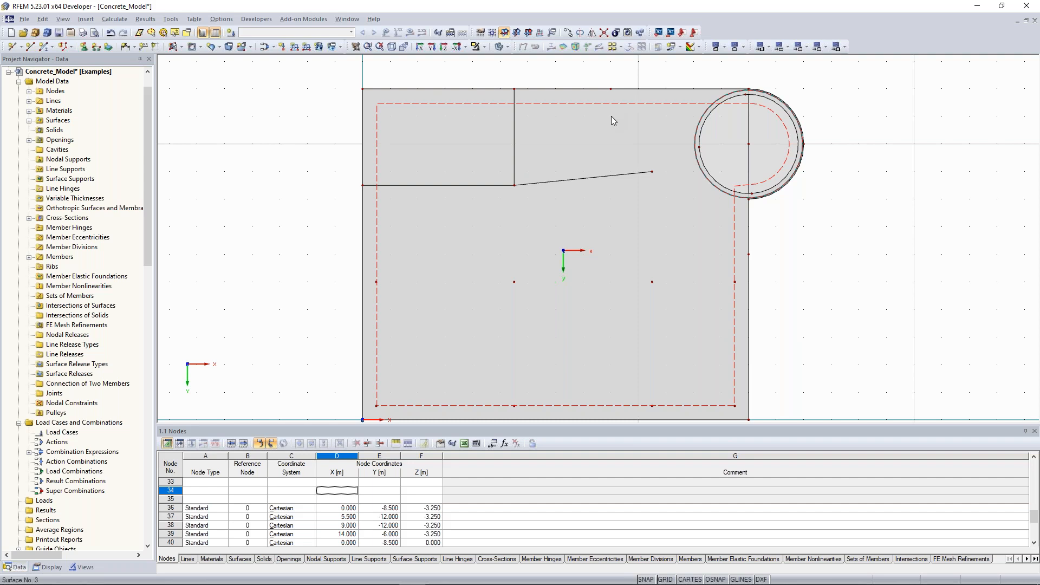
# Try to copy the column at X 10.5 m, Y -9 m once toward the inner wall line, with dX 0 and dY 0.5 m.
pyautogui.scroll(1, 629, 144)
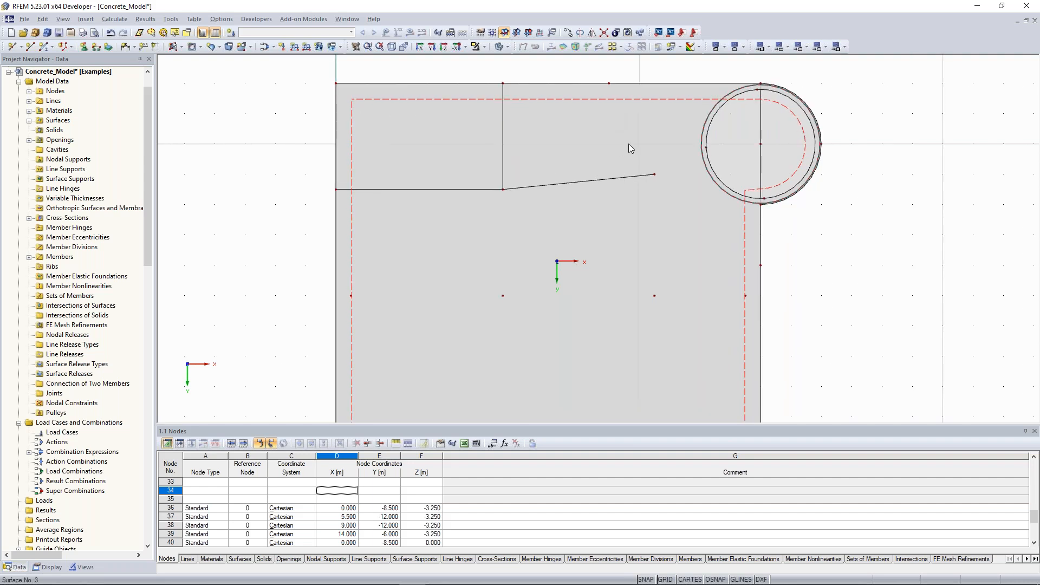
pyautogui.moveTo(633, 131); pyautogui.dragTo(620, 141, button='middle')
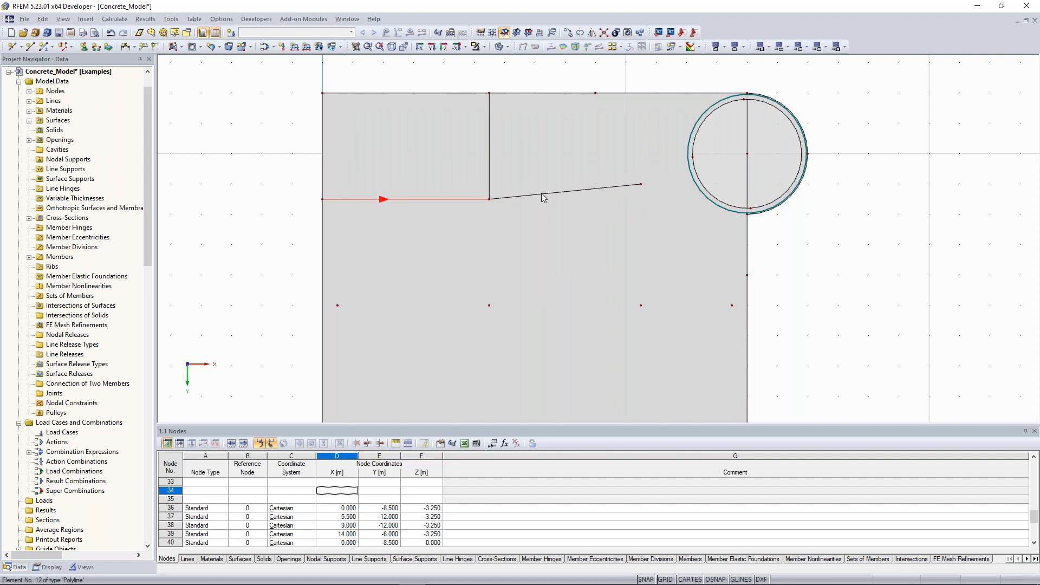
pyautogui.moveTo(649, 84); pyautogui.dragTo(639, 80, button='middle')
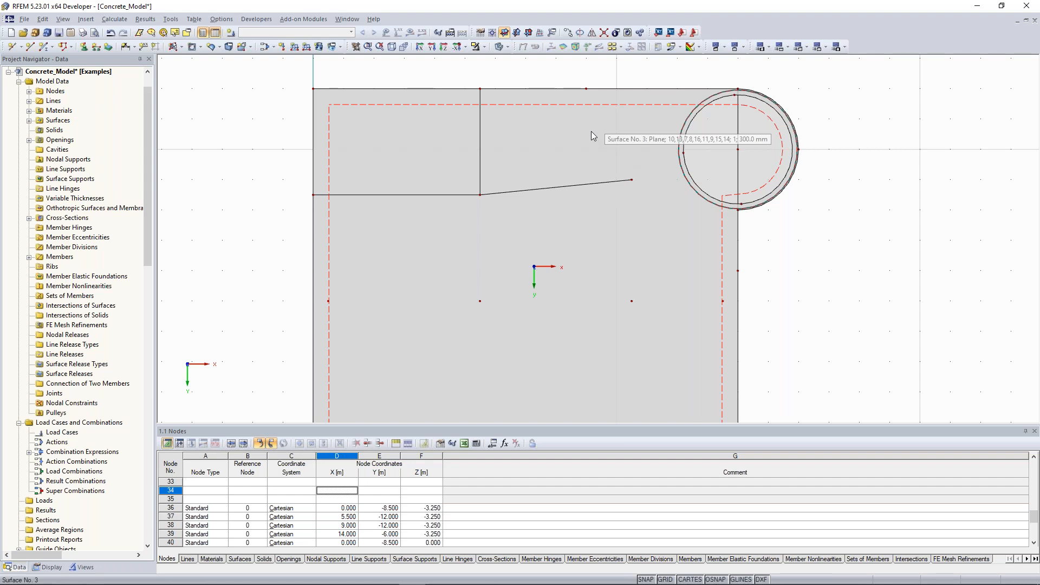
pyautogui.click(623, 180)
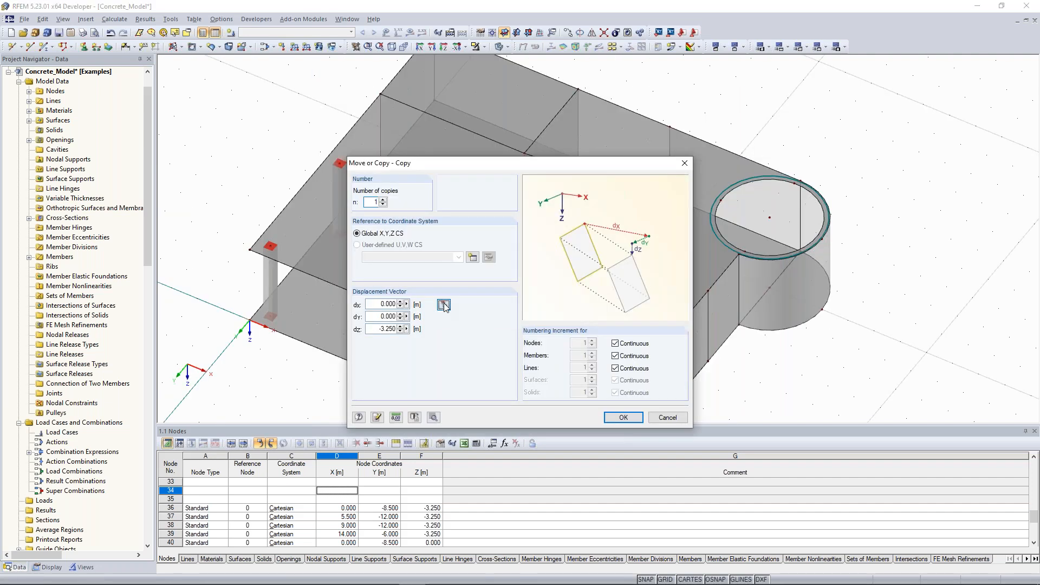
pyautogui.click(501, 370)
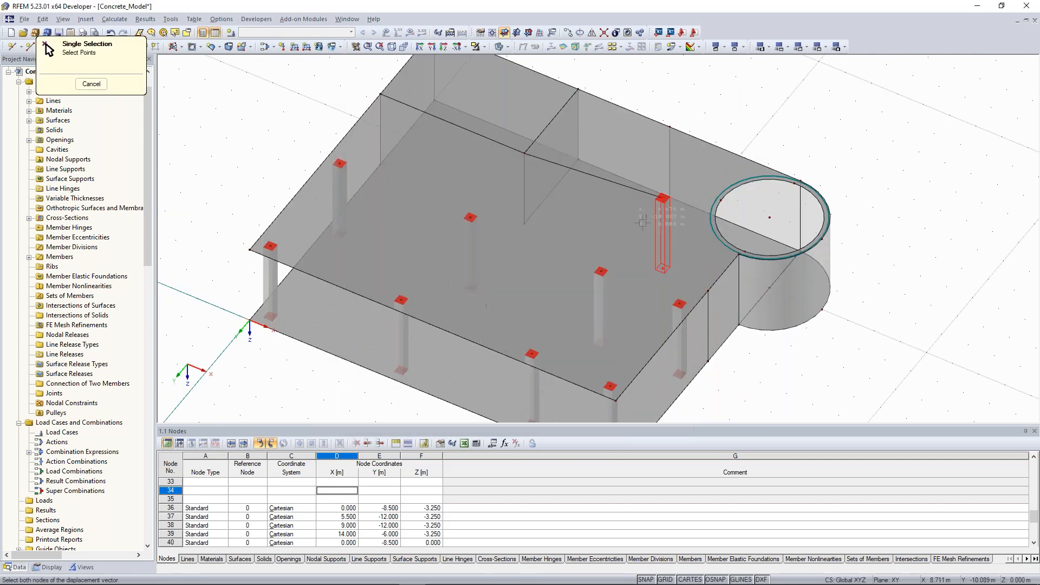
pyautogui.click(663, 197)
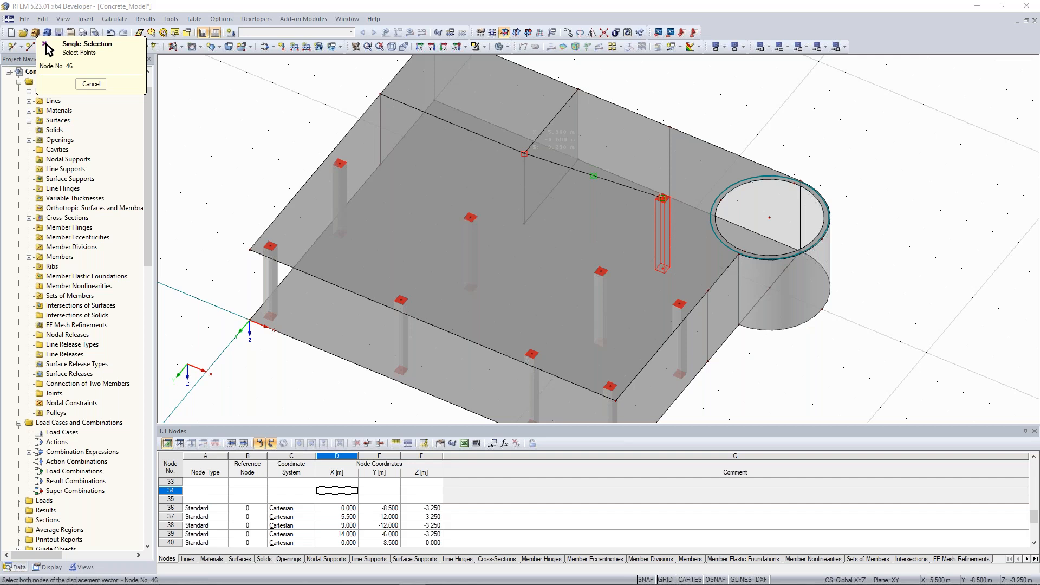
pyautogui.click(525, 153)
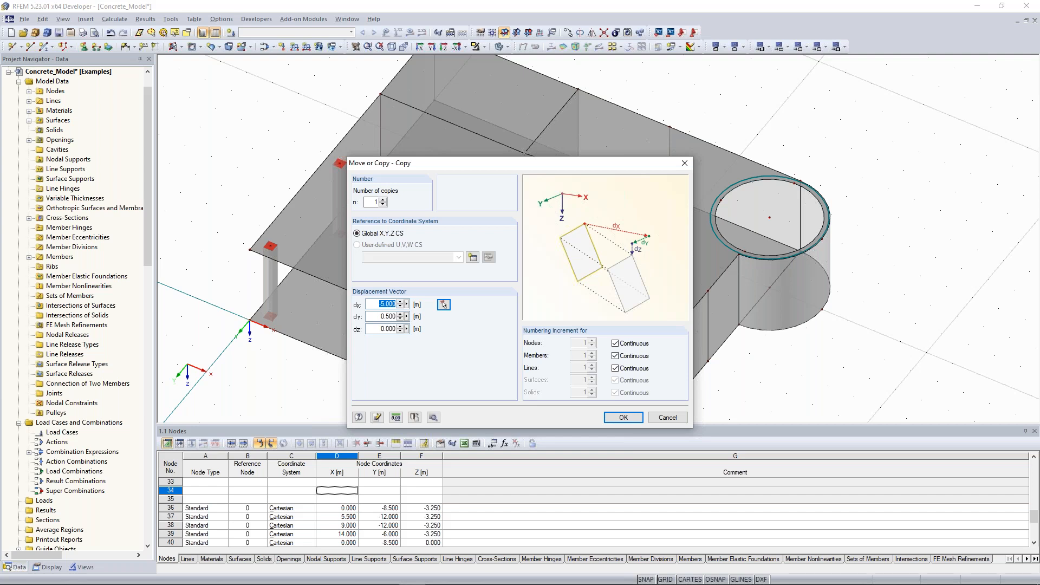
pyautogui.write('0')
pyautogui.click(622, 418)
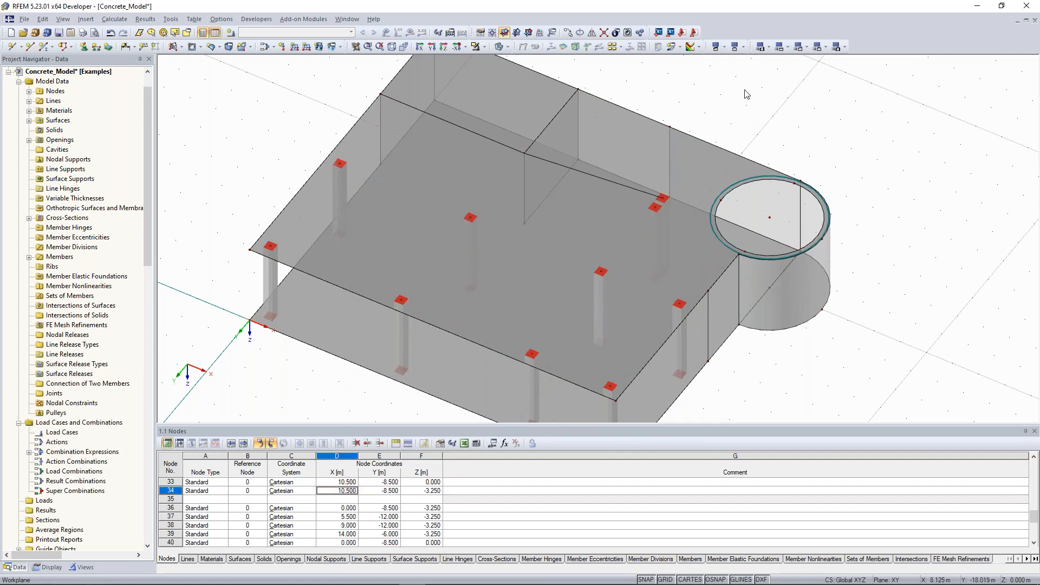
# Move the column at X 10.5 m, Y -9 m by 0.5 m in Y with 0 copies and check its alignment in plan view.
pyautogui.keyDown('ctrl'); pyautogui.moveTo(746, 90); pyautogui.dragTo(845, 258, button='middle'); pyautogui.keyUp('ctrl')
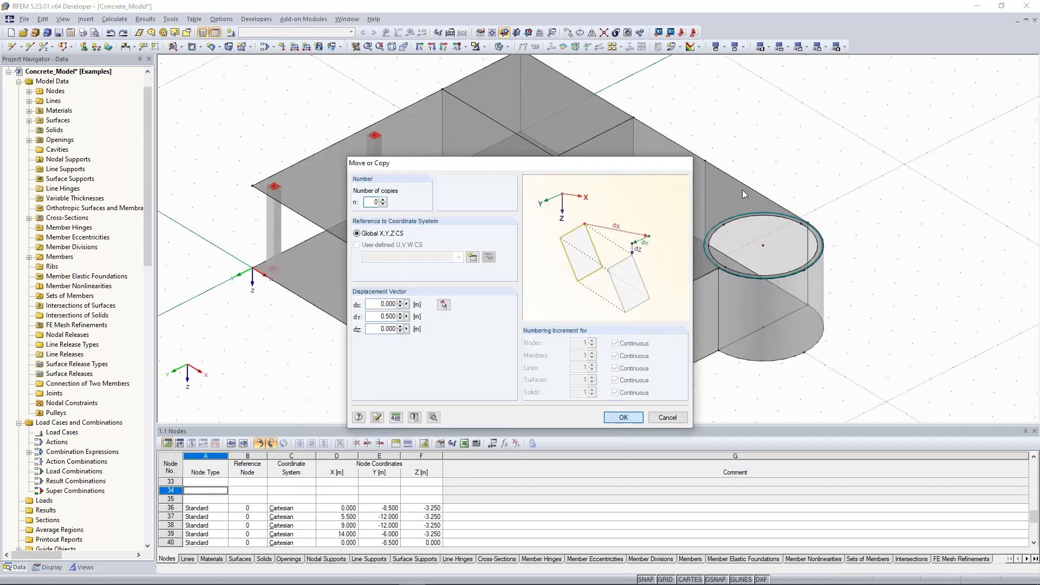
pyautogui.press('Return')
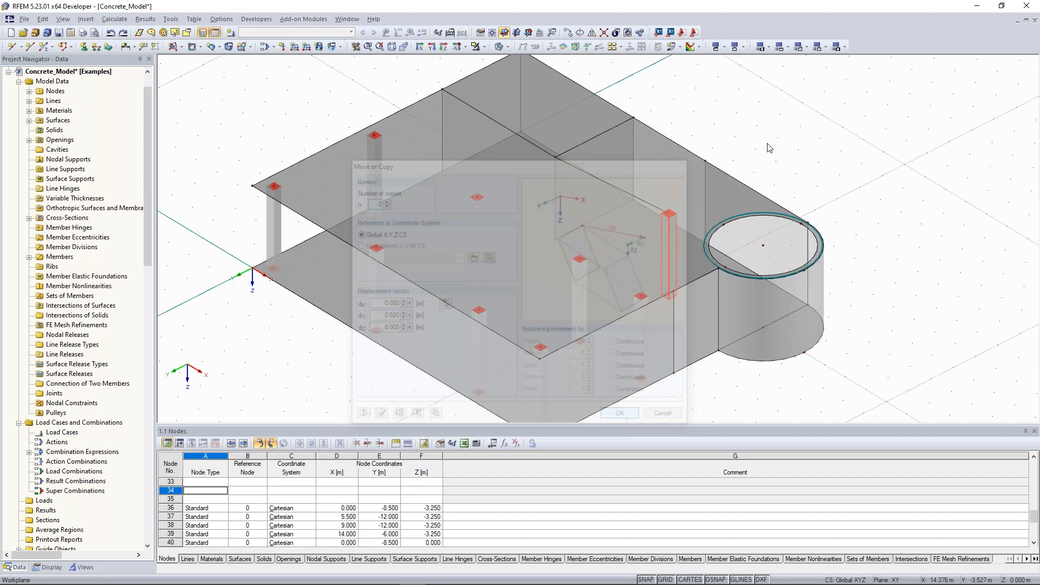
pyautogui.keyDown('ctrl'); pyautogui.moveTo(638, 131); pyautogui.dragTo(730, 109, button='middle'); pyautogui.keyUp('ctrl')
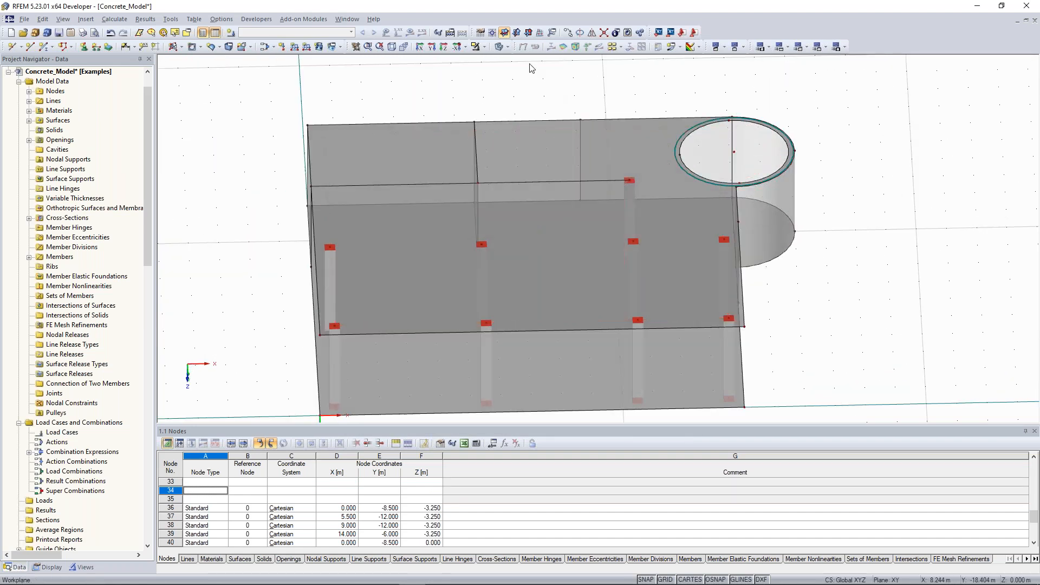
pyautogui.click(444, 47)
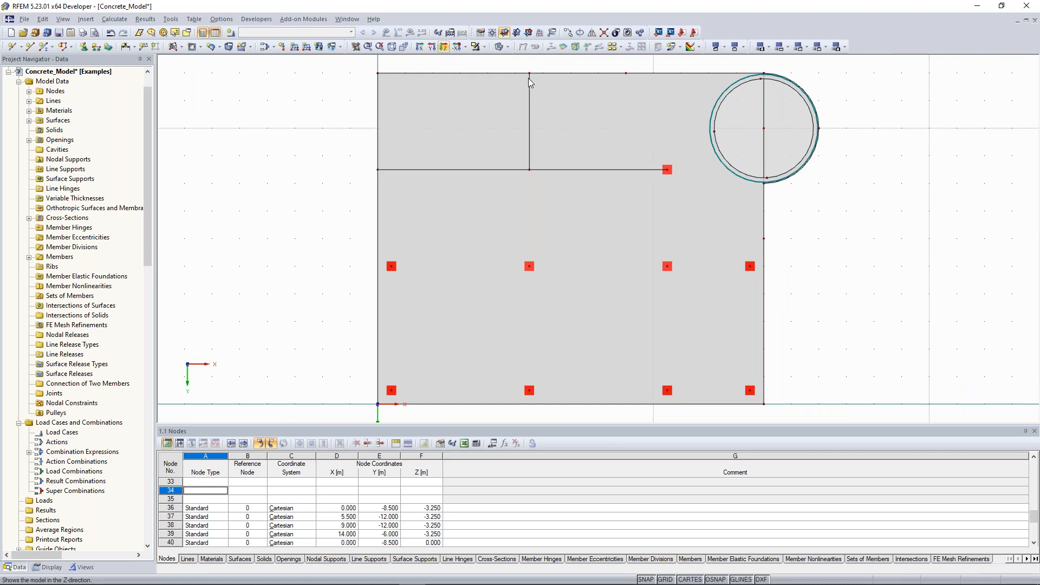
pyautogui.scroll(-1, 786, 233)
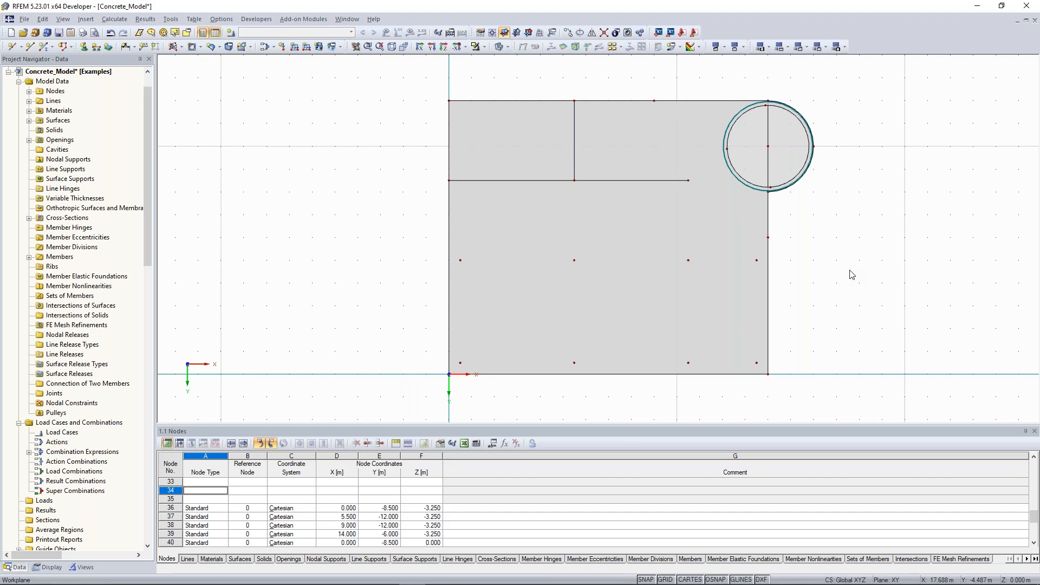
# Start a member on the two ceiling-level lines ending at the moved column, with a new 200/150 mm rectangular cross-section in Concrete C30/37.
pyautogui.keyDown('ctrl'); pyautogui.moveTo(679, 114); pyautogui.dragTo(689, 139, button='middle'); pyautogui.keyUp('ctrl')
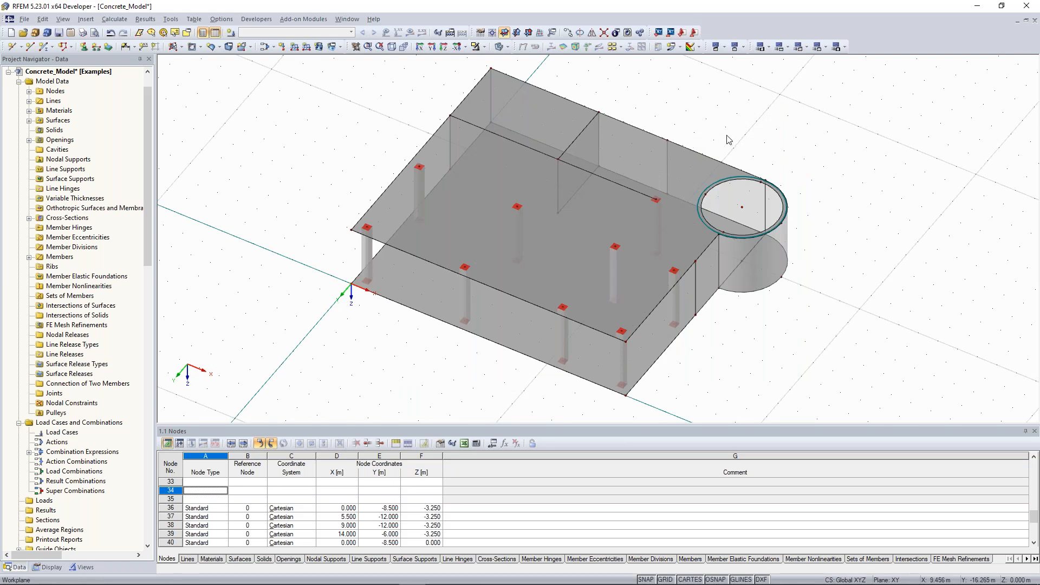
pyautogui.keyDown('ctrl'); pyautogui.moveTo(713, 133); pyautogui.dragTo(584, 133, button='middle'); pyautogui.keyUp('ctrl')
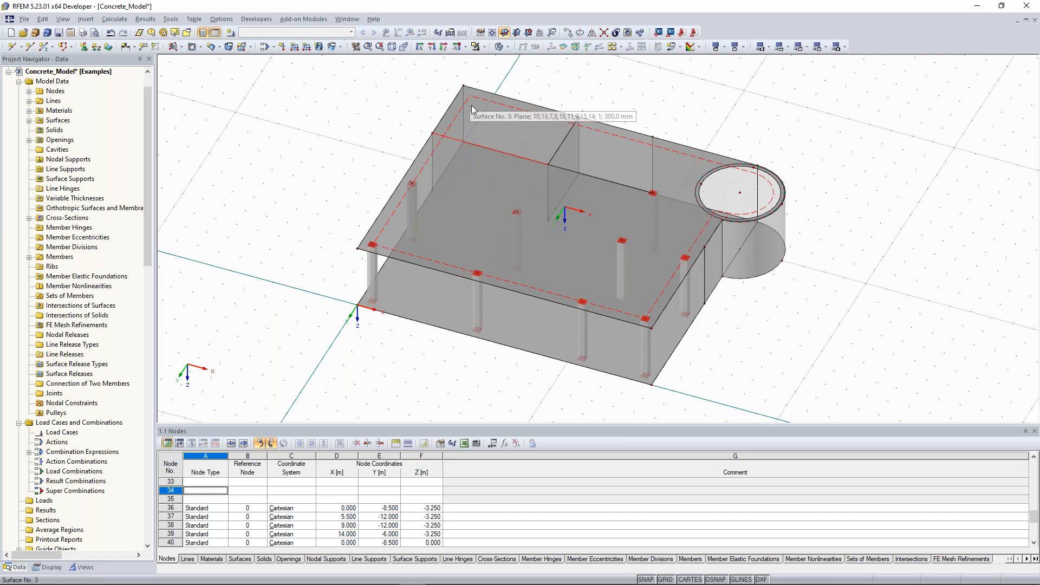
pyautogui.click(615, 186)
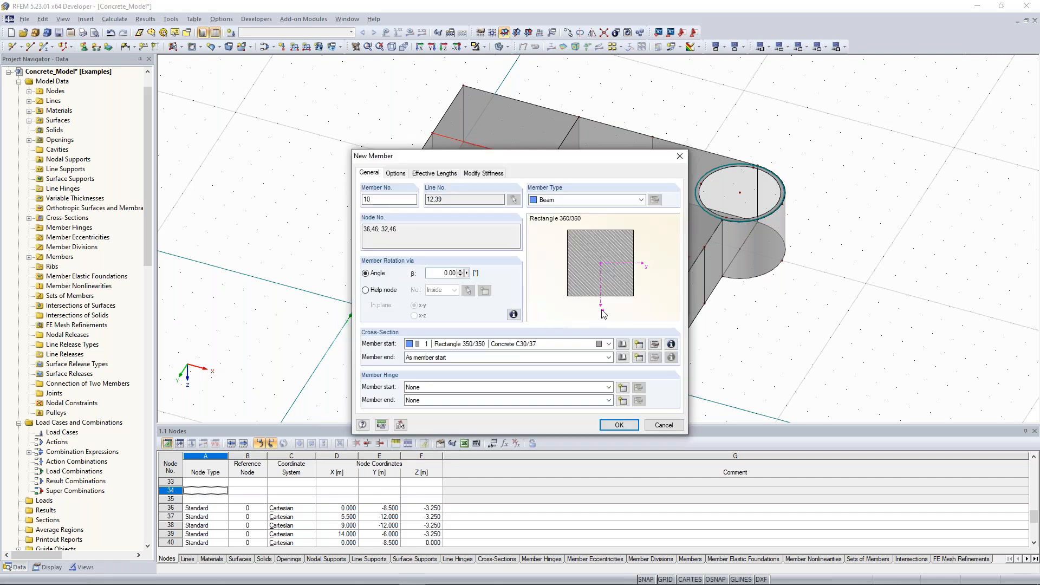
pyautogui.click(639, 345)
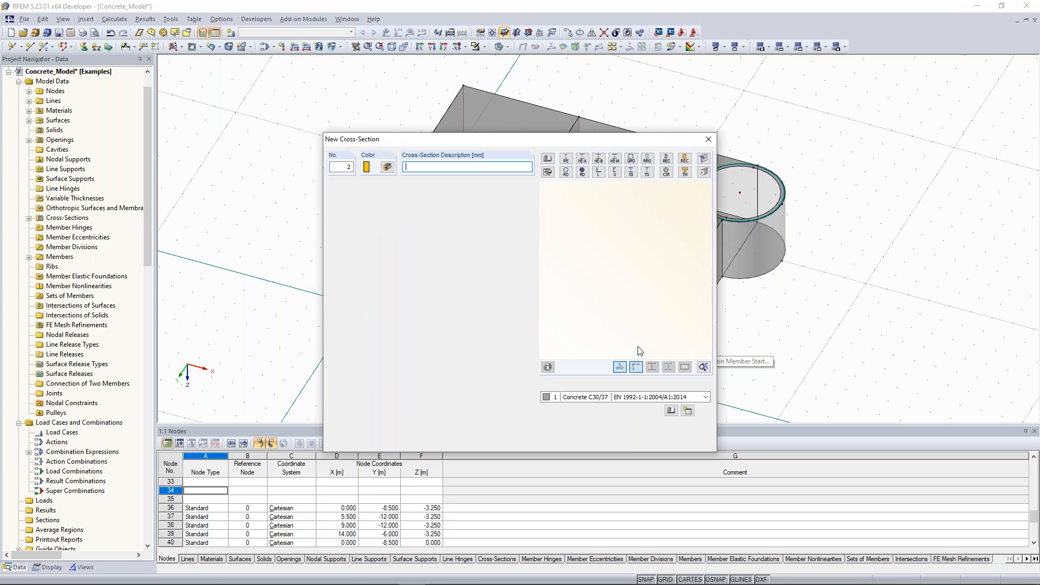
pyautogui.click(668, 159)
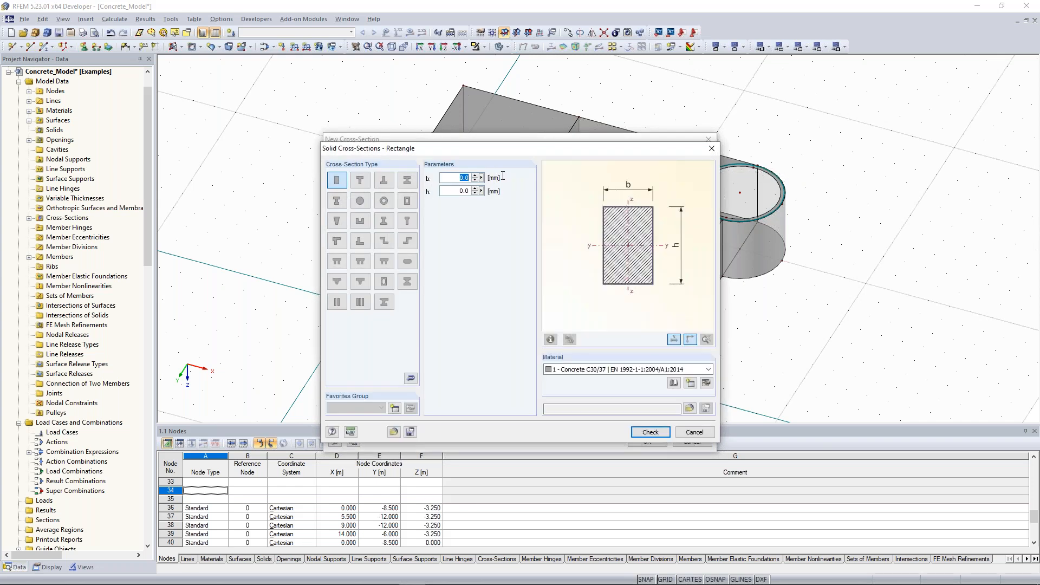
pyautogui.write('200')
pyautogui.press('Tab')
pyautogui.write('150')
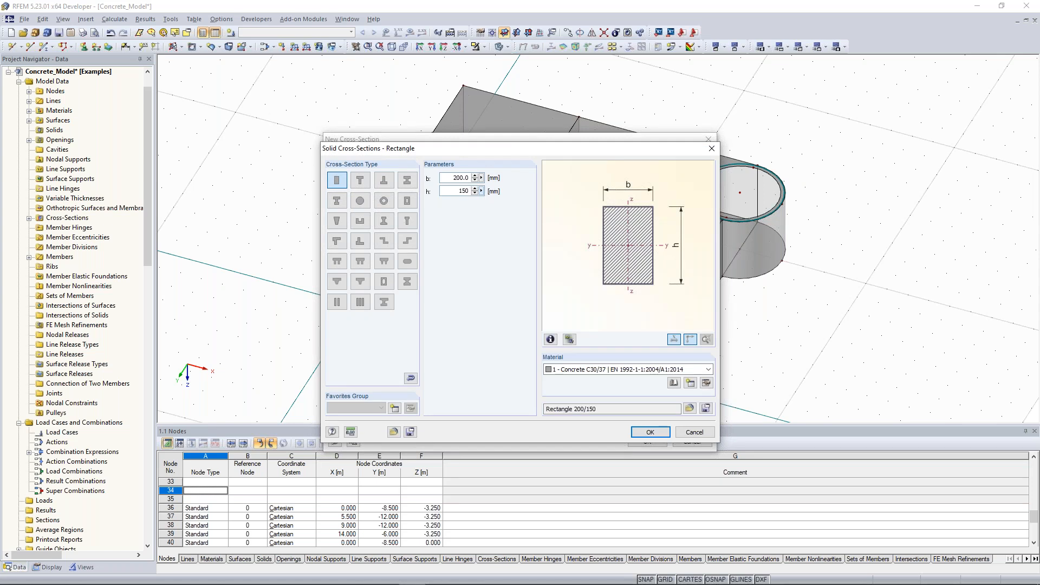
pyautogui.click(650, 436)
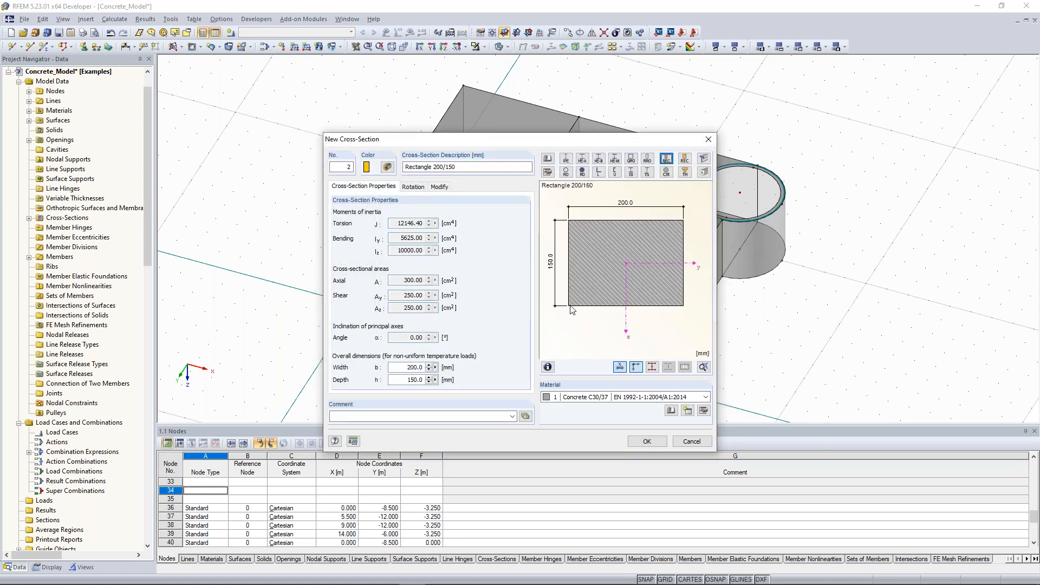
pyautogui.click(648, 441)
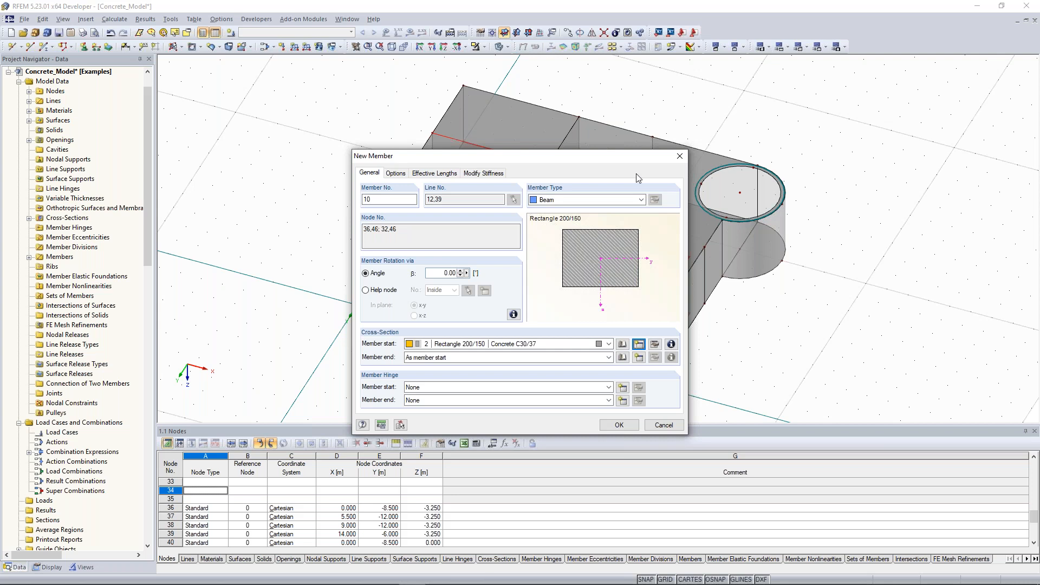
# Change the new member's type to Rib and position it on the +z-side of the surface.
pyautogui.click(642, 200)
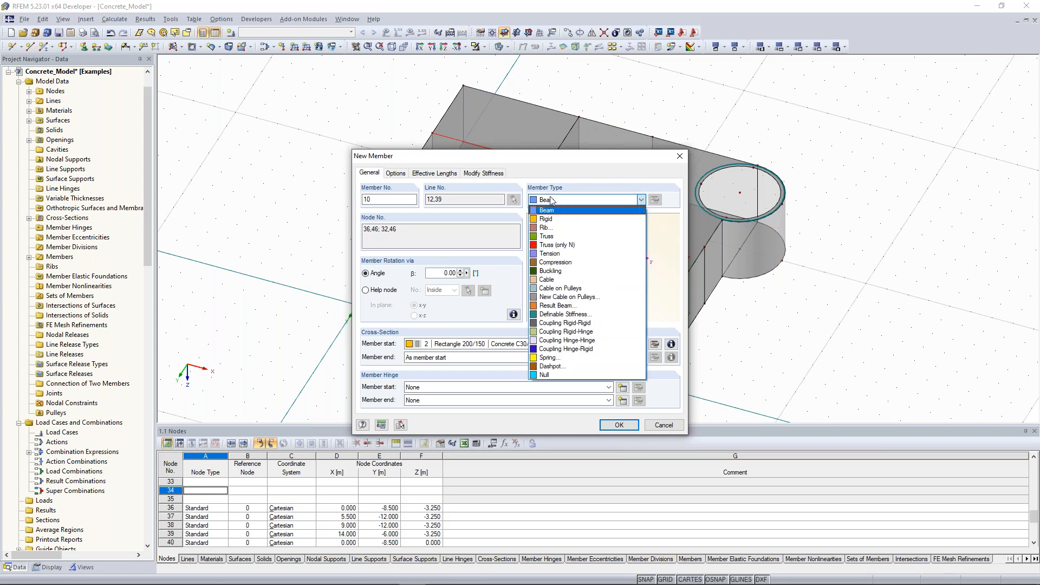
pyautogui.click(549, 230)
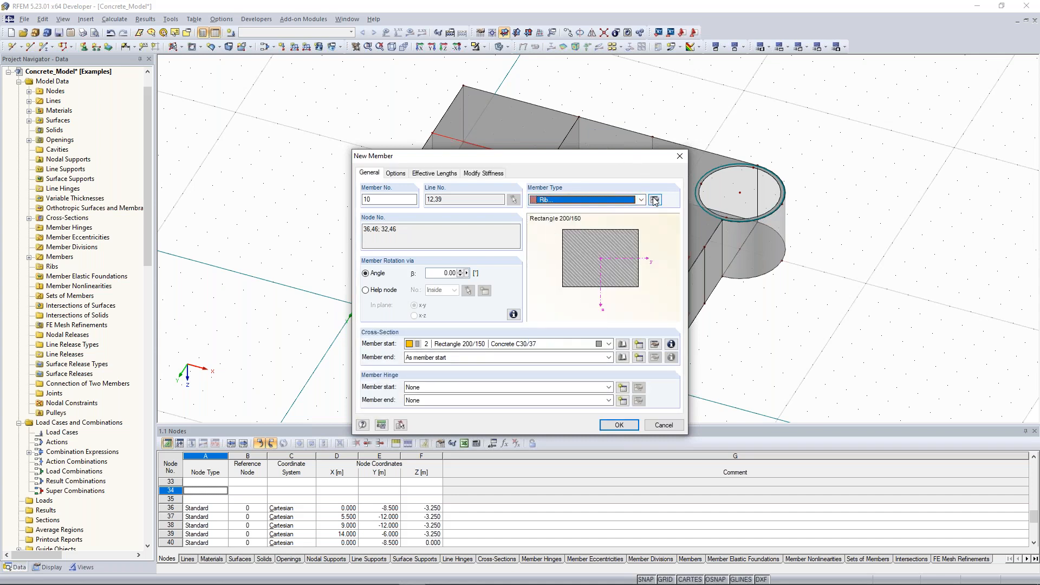
pyautogui.click(656, 200)
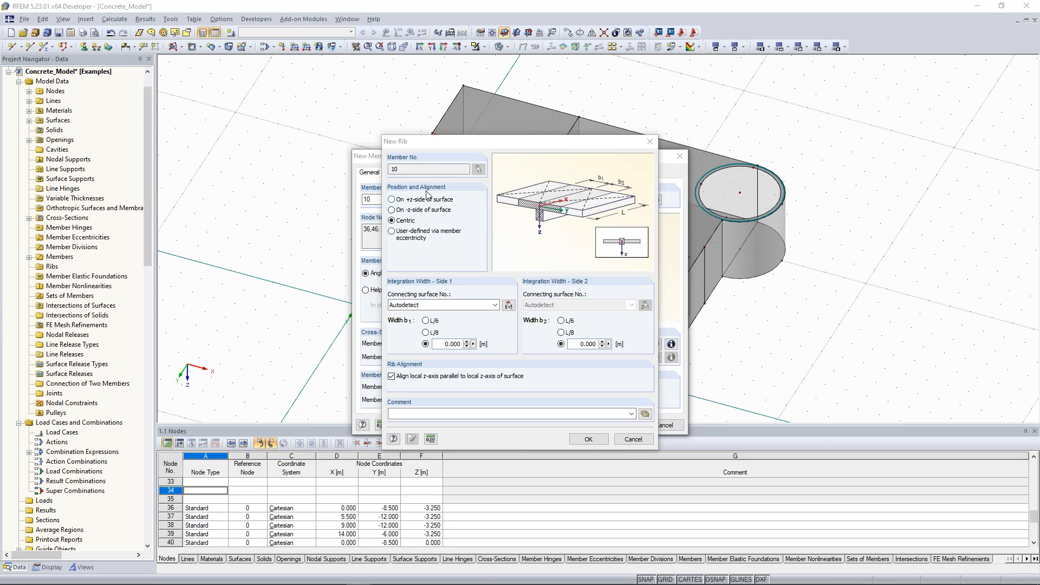
pyautogui.click(409, 212)
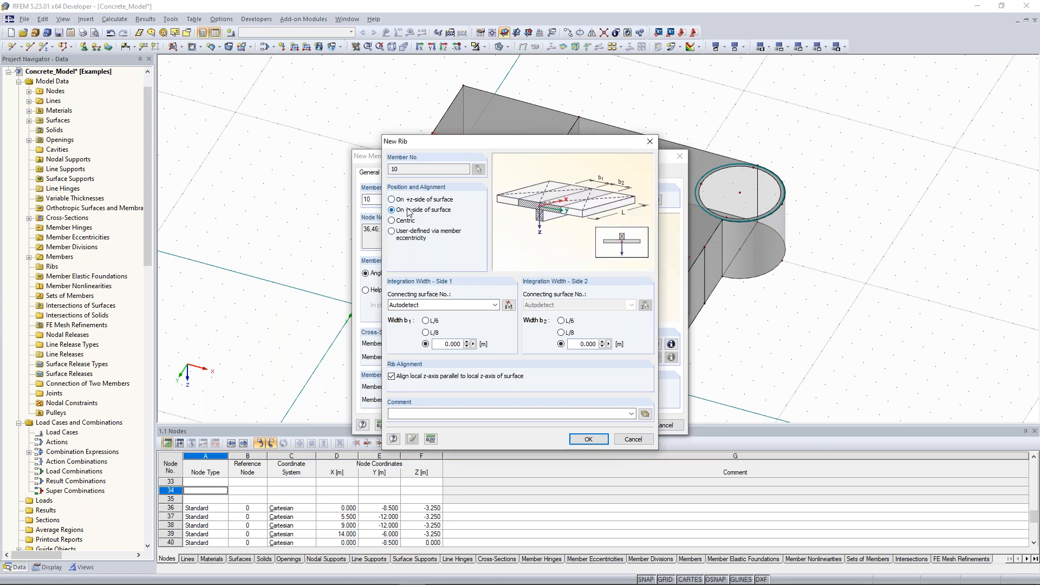
pyautogui.click(410, 200)
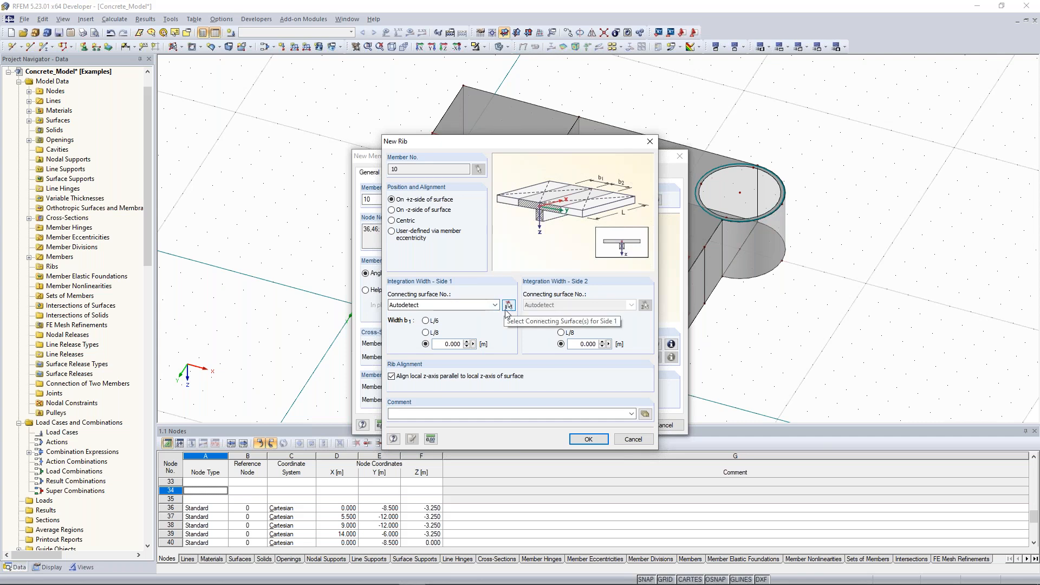
# Set the rib's integration widths to L/8 with the ceiling slab as connecting surface on both sides, and apply it to the two lines.
pyautogui.click(433, 333)
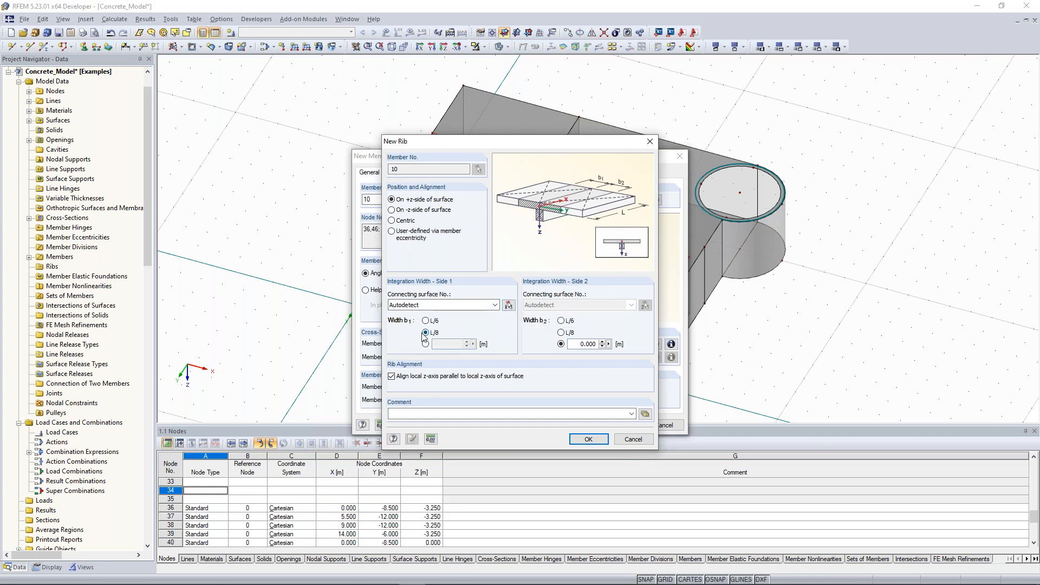
pyautogui.click(508, 305)
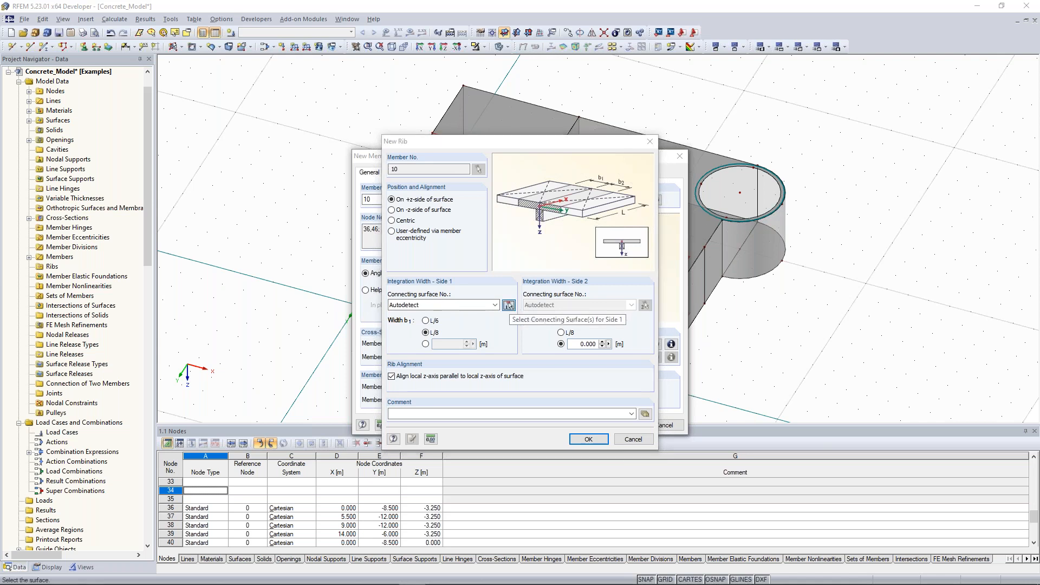
pyautogui.click(47, 48)
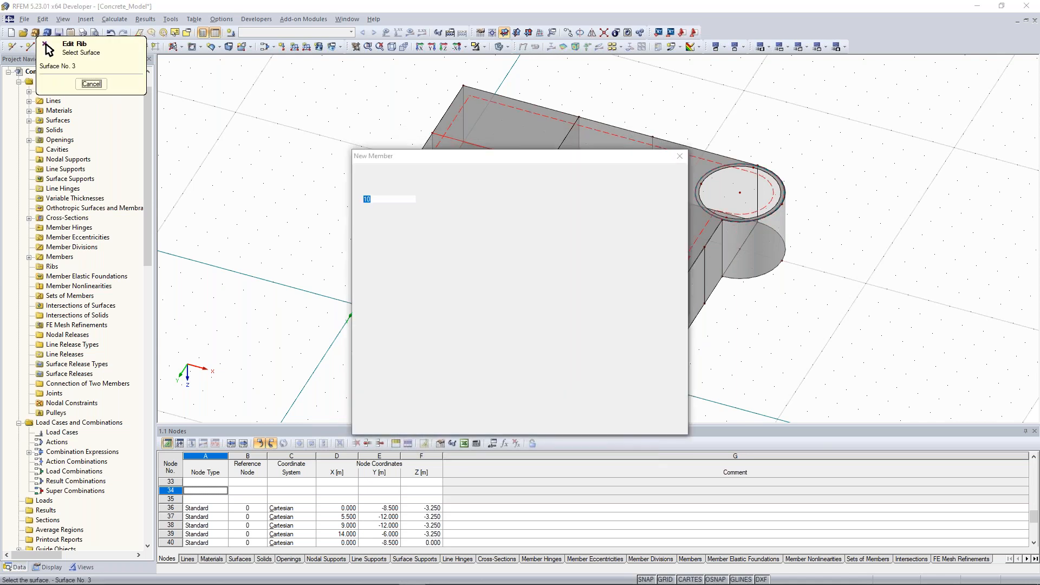
pyautogui.click(569, 332)
pyautogui.click(644, 305)
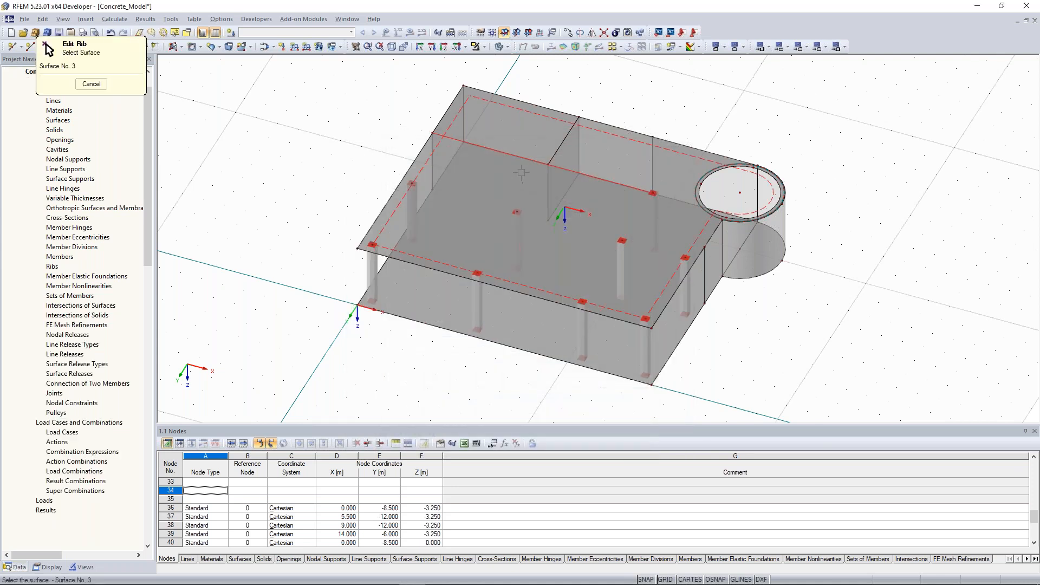
pyautogui.click(47, 47)
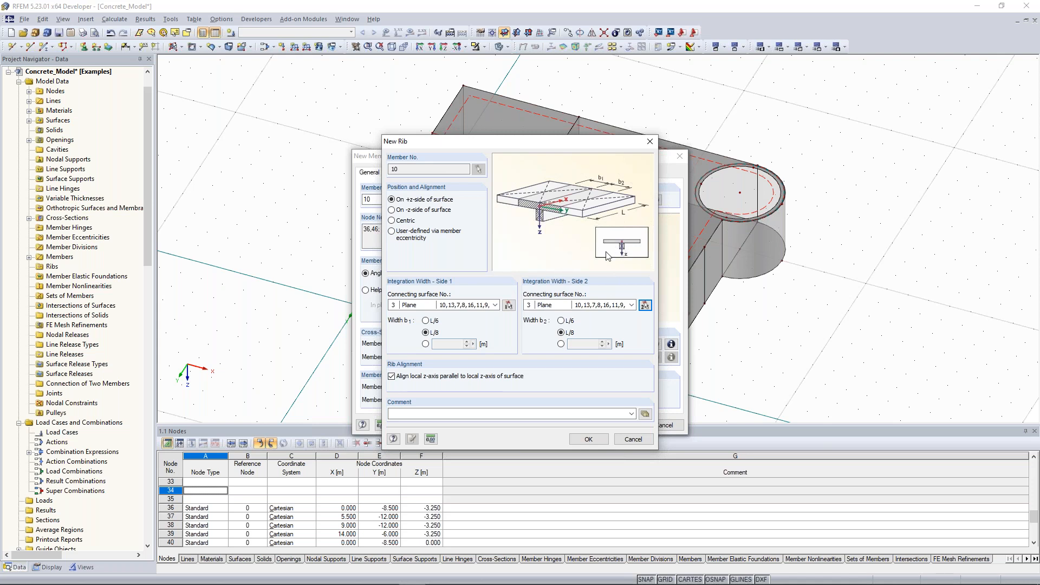
pyautogui.moveTo(523, 142); pyautogui.dragTo(274, 124)
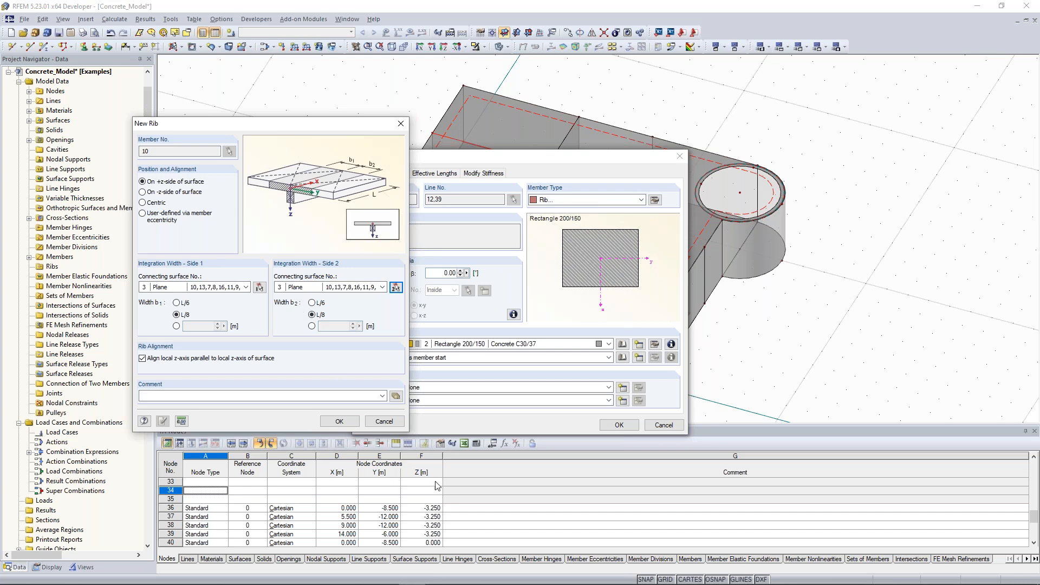
pyautogui.click(341, 422)
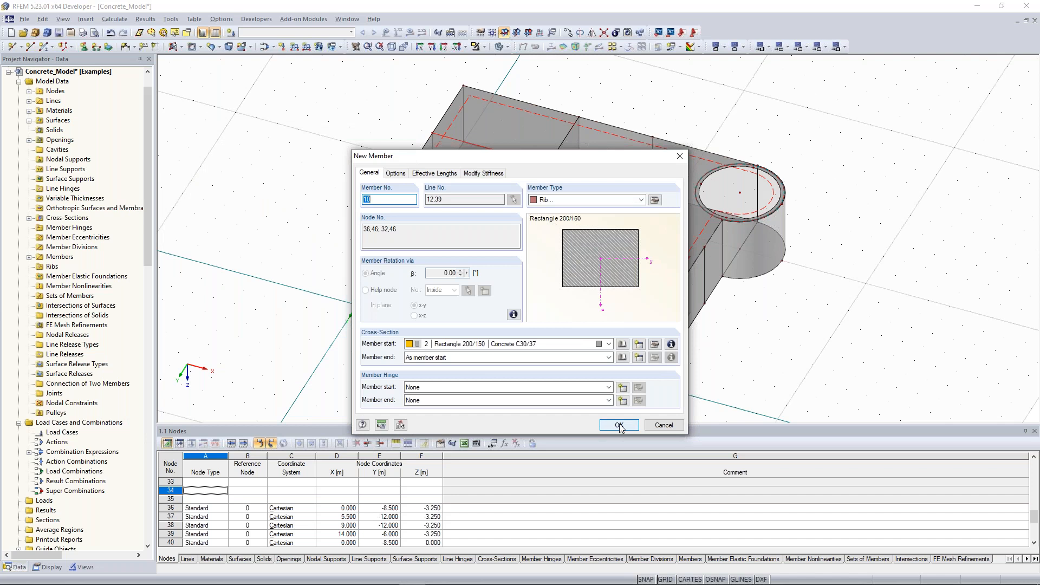
pyautogui.click(619, 426)
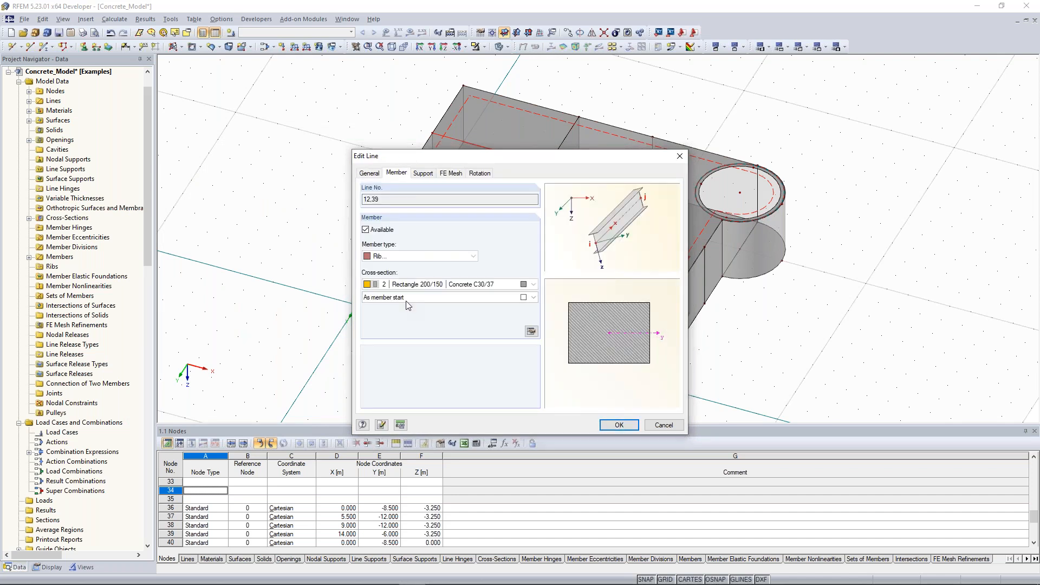
pyautogui.click(619, 426)
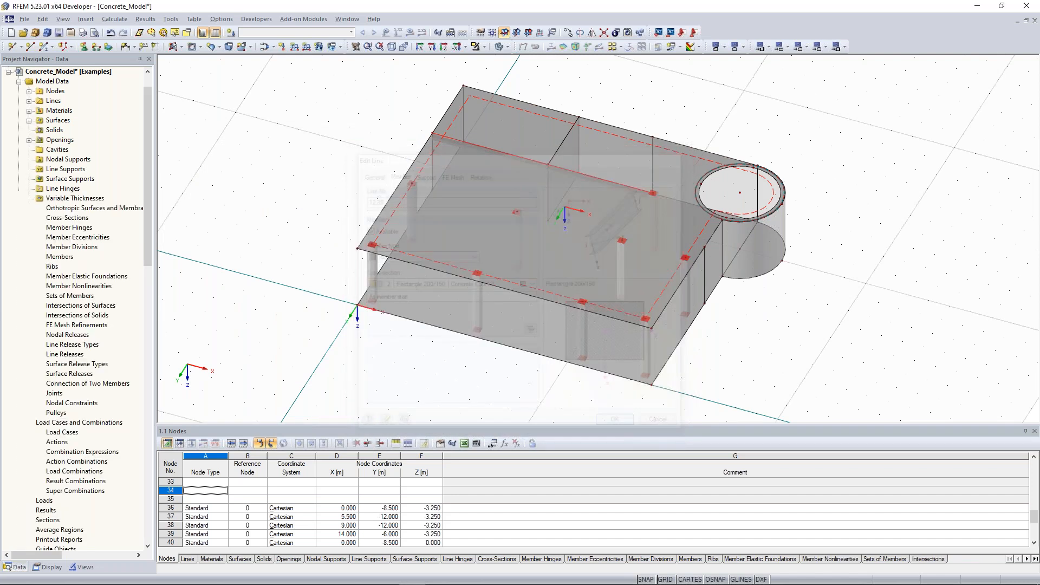
# Switch the solid model's surface rendering to filled including thickness, using the second of the two thickness options, to inspect the new rib.
pyautogui.keyDown('ctrl'); pyautogui.moveTo(284, 220); pyautogui.dragTo(485, 190, button='middle'); pyautogui.keyUp('ctrl')
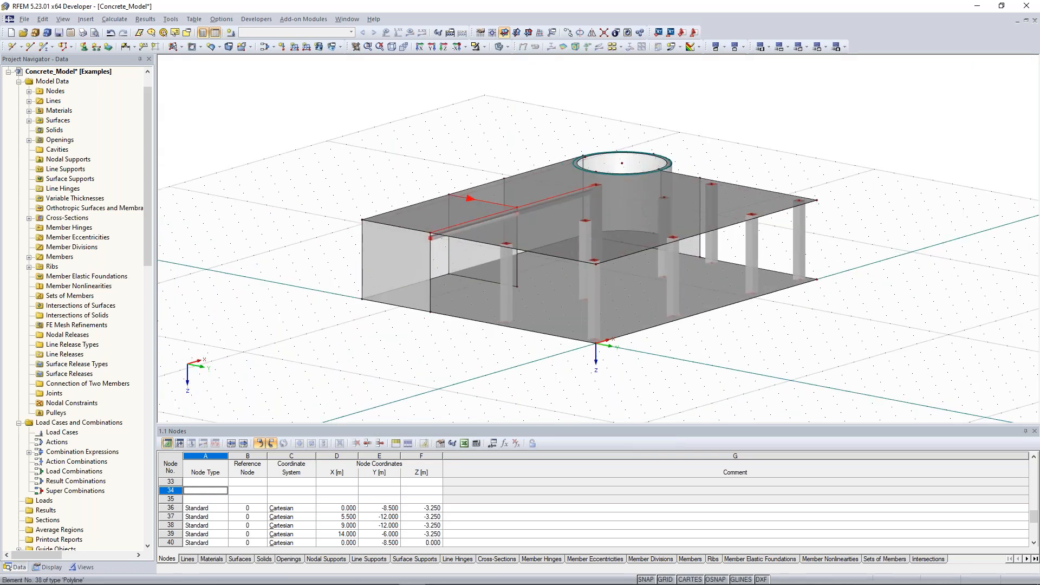
pyautogui.scroll(5, 464, 198)
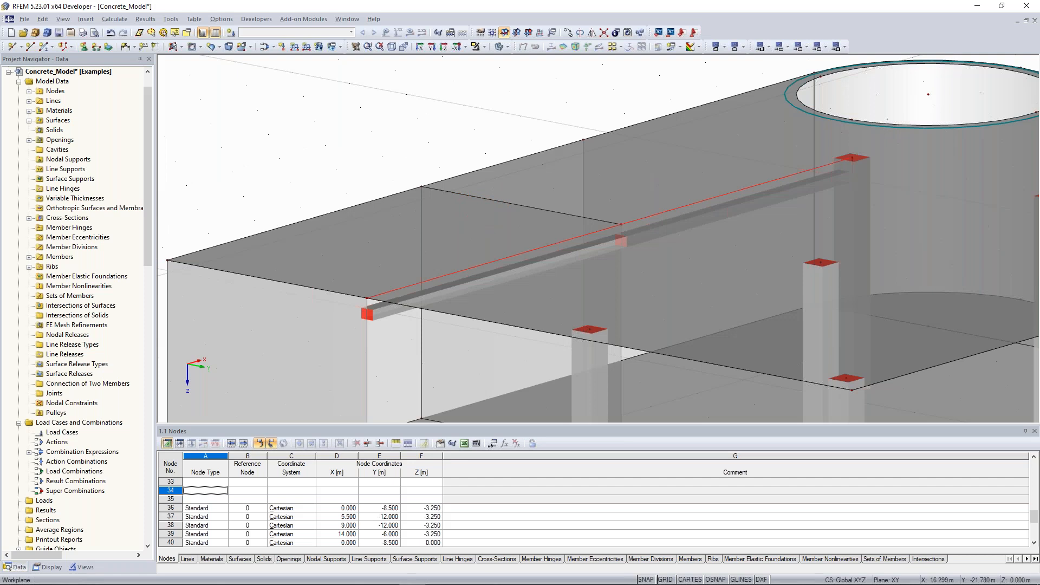
pyautogui.keyDown('ctrl'); pyautogui.moveTo(364, 168); pyautogui.dragTo(349, 252, button='middle'); pyautogui.keyUp('ctrl')
pyautogui.scroll(1, 349, 252)
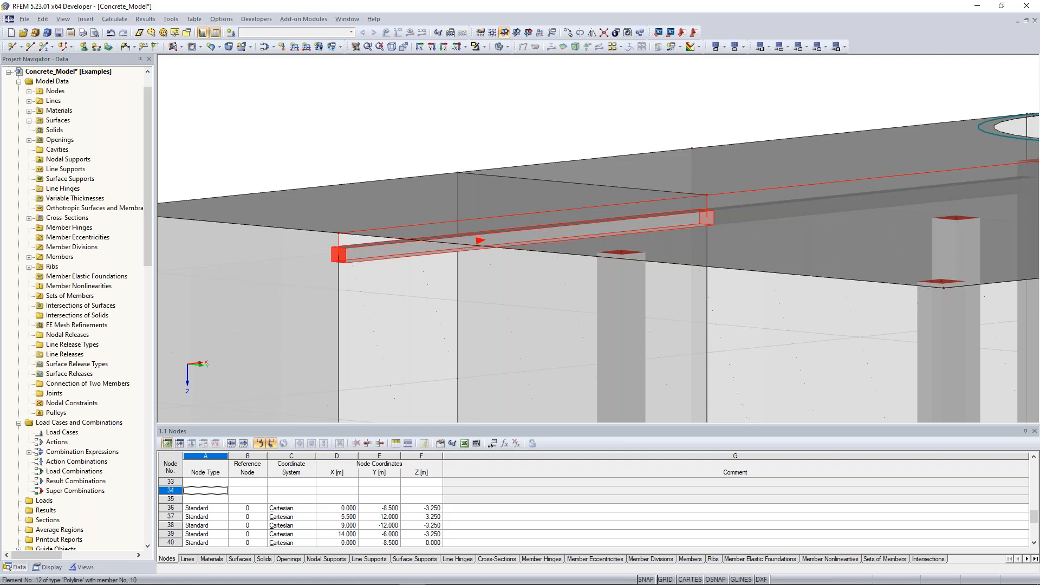
pyautogui.scroll(-2, 456, 238)
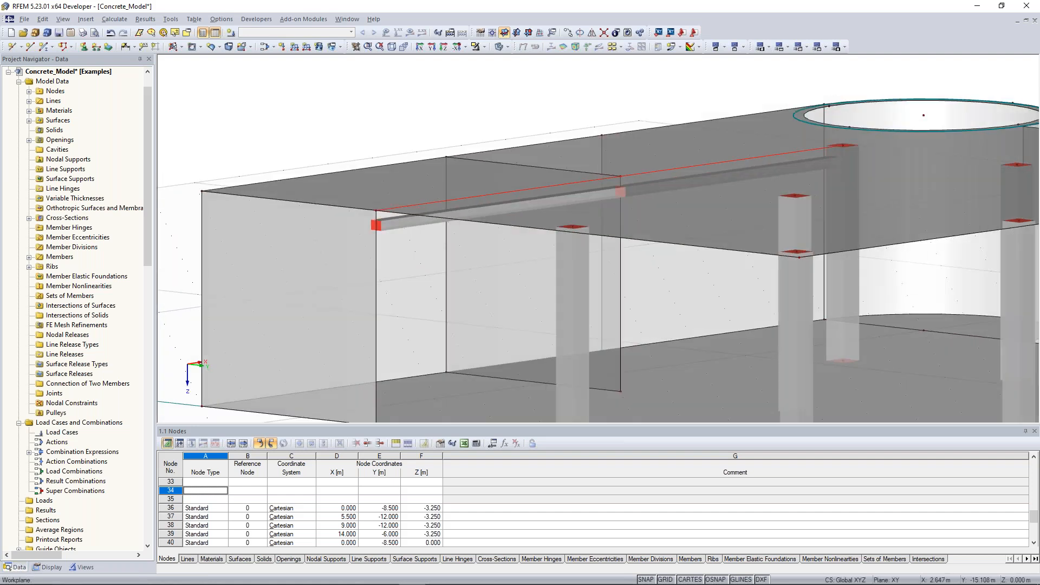
pyautogui.click(48, 568)
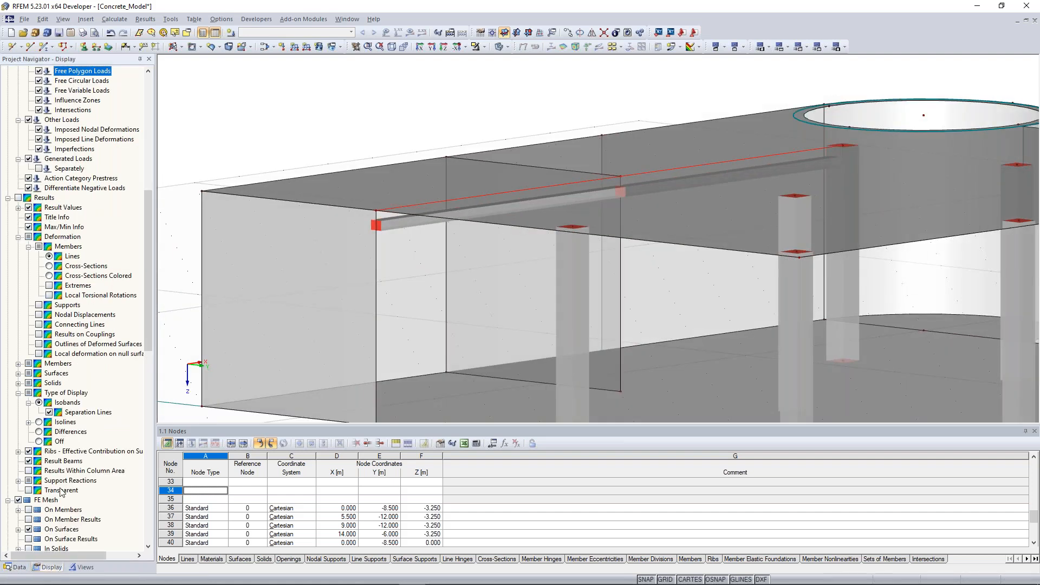
pyautogui.scroll(-10, 61, 491)
pyautogui.scroll(-3, 61, 492)
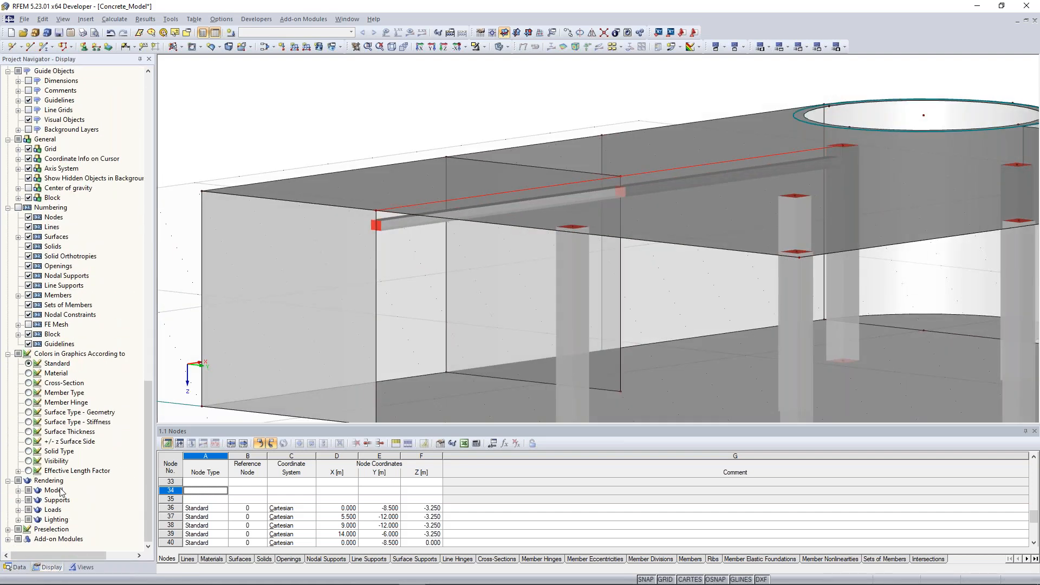
pyautogui.click(17, 491)
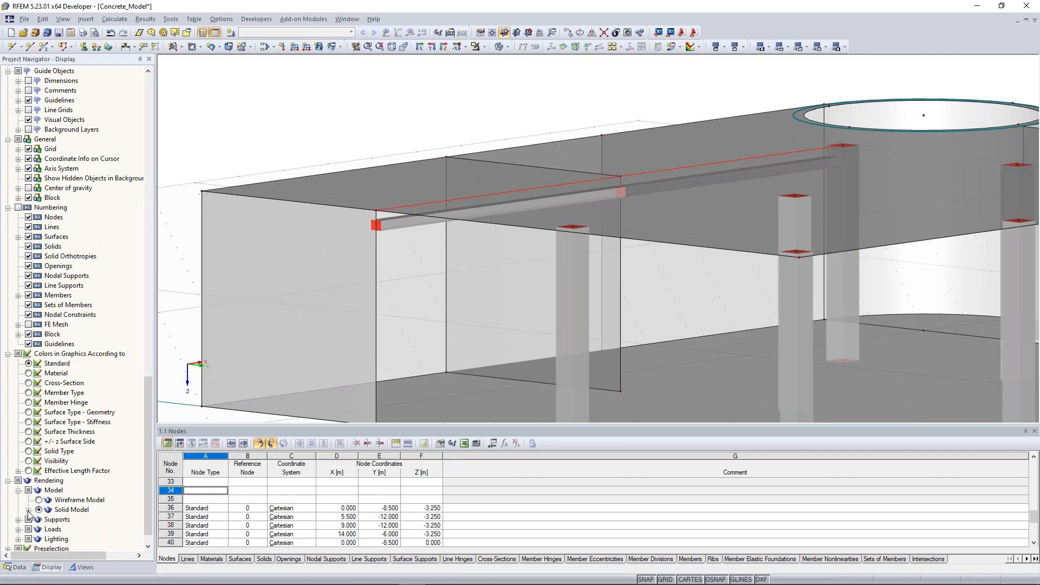
pyautogui.click(29, 510)
pyautogui.scroll(-2, 30, 515)
pyautogui.click(39, 481)
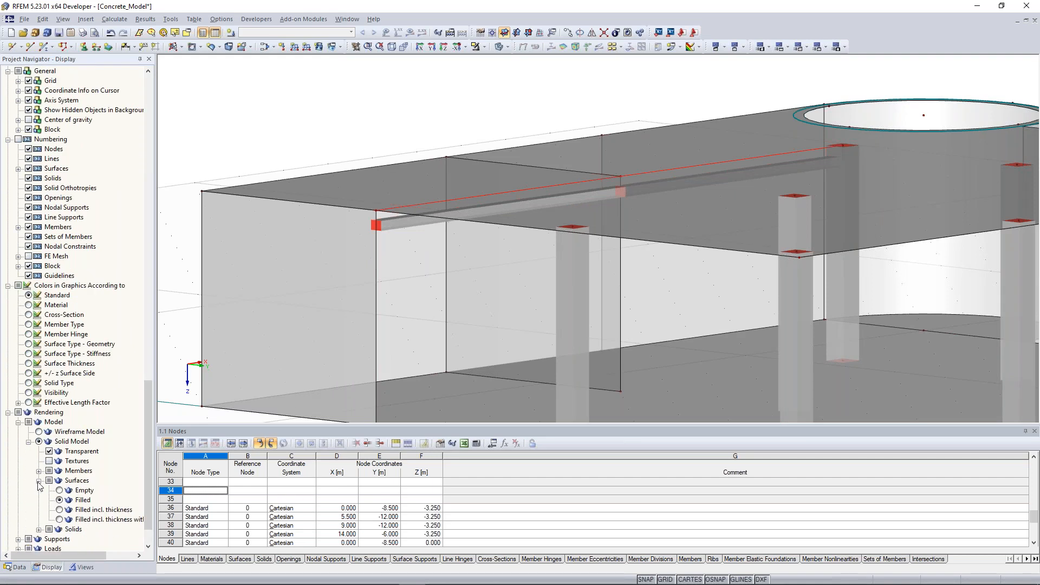
pyautogui.click(60, 519)
# Examine how the rib sits below the ceiling slab and against the end wall with the surface thicknesses displayed.
pyautogui.keyDown('ctrl'); pyautogui.moveTo(409, 142); pyautogui.dragTo(398, 164, button='middle'); pyautogui.keyUp('ctrl')
pyautogui.scroll(4, 399, 183)
pyautogui.keyDown('ctrl'); pyautogui.moveTo(381, 264); pyautogui.dragTo(380, 217, button='middle'); pyautogui.keyUp('ctrl')
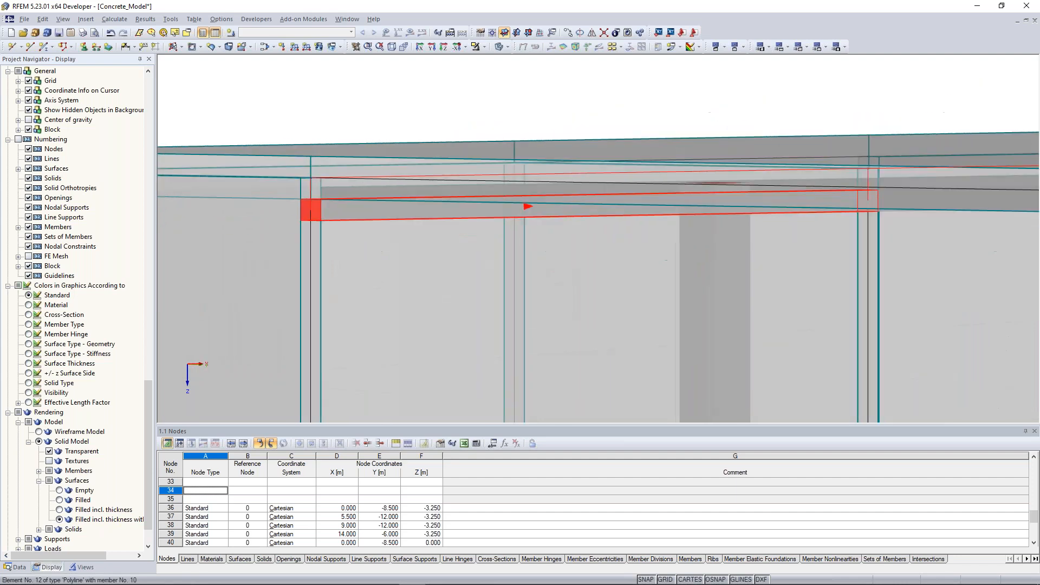
pyautogui.scroll(2, 402, 177)
pyautogui.moveTo(405, 183); pyautogui.dragTo(416, 208, button='middle')
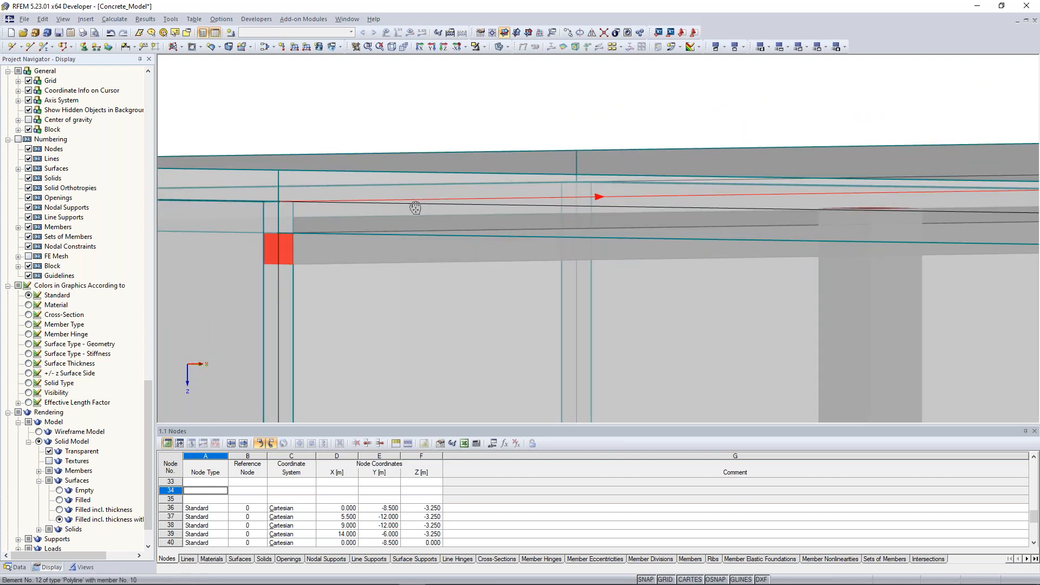
pyautogui.keyDown('ctrl'); pyautogui.moveTo(524, 262); pyautogui.dragTo(525, 255, button='middle'); pyautogui.keyUp('ctrl')
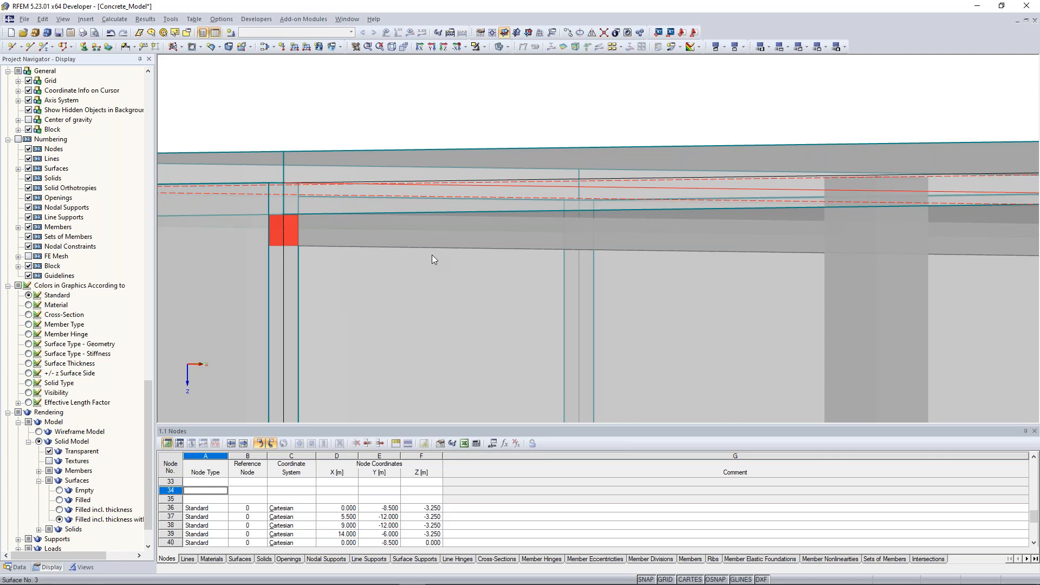
pyautogui.moveTo(439, 145); pyautogui.dragTo(452, 168, button='middle')
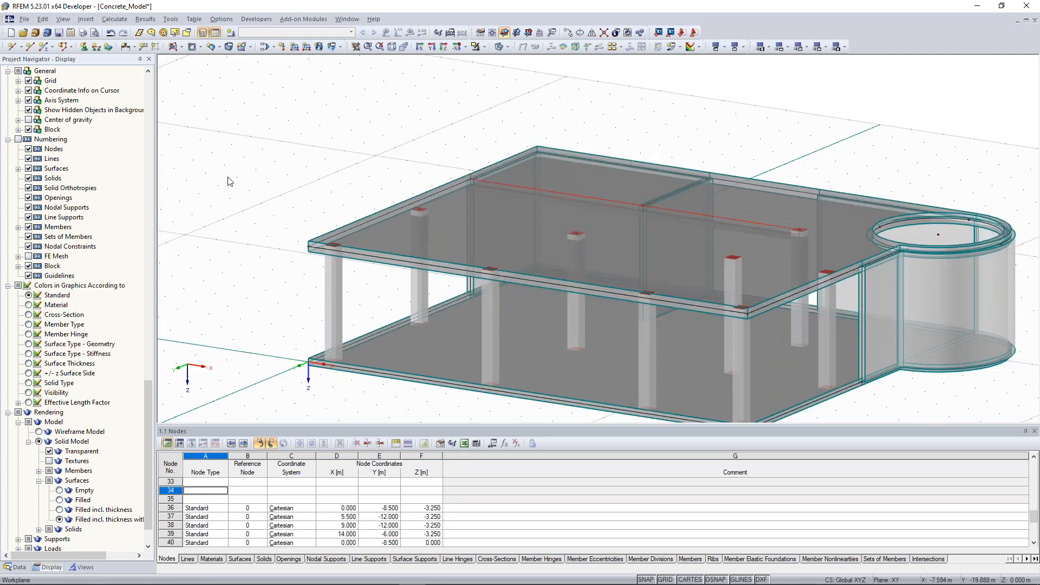
pyautogui.scroll(-1, 233, 177)
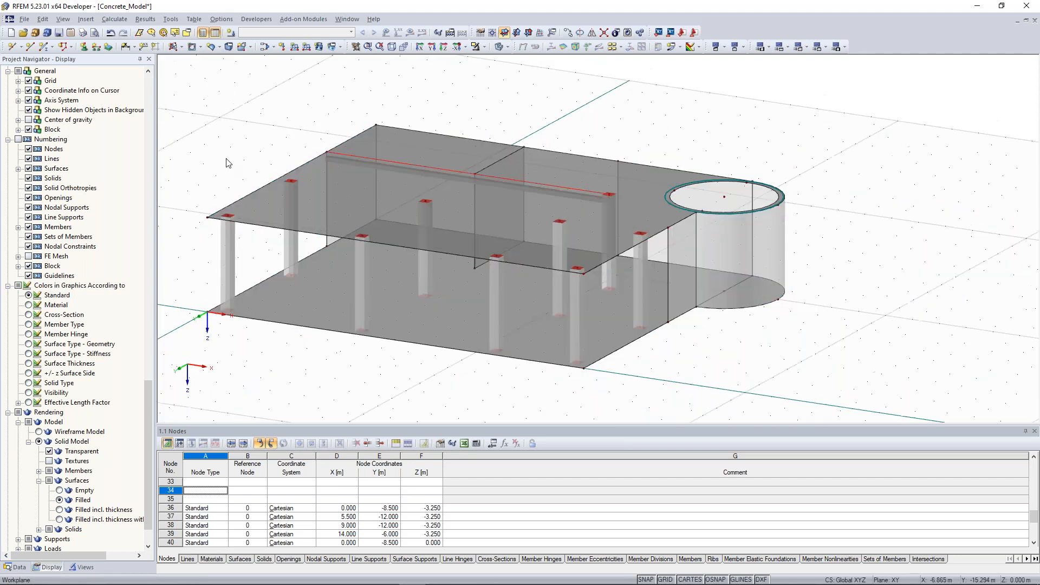
pyautogui.scroll(-1, 228, 162)
pyautogui.keyDown('ctrl'); pyautogui.moveTo(250, 152); pyautogui.dragTo(424, 192, button='middle'); pyautogui.keyUp('ctrl')
pyautogui.keyDown('ctrl'); pyautogui.moveTo(311, 158); pyautogui.dragTo(459, 303, button='middle'); pyautogui.keyUp('ctrl')
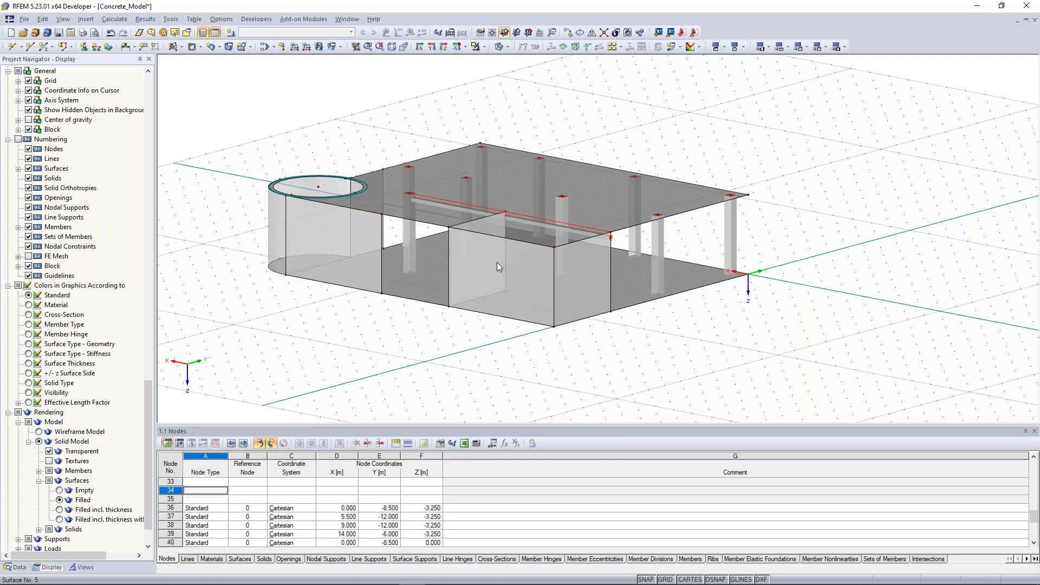
pyautogui.scroll(2, 496, 262)
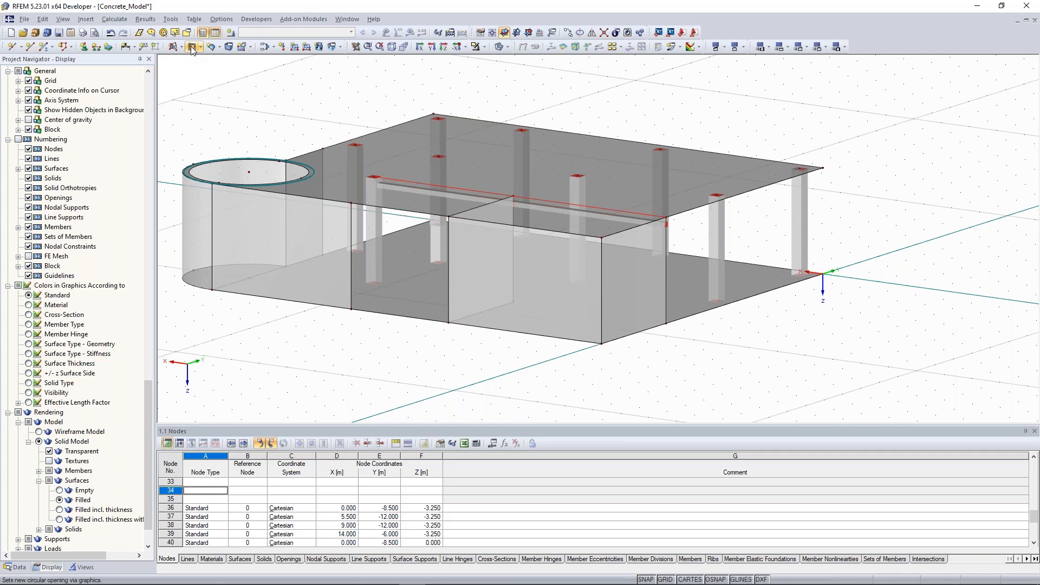
pyautogui.click(191, 47)
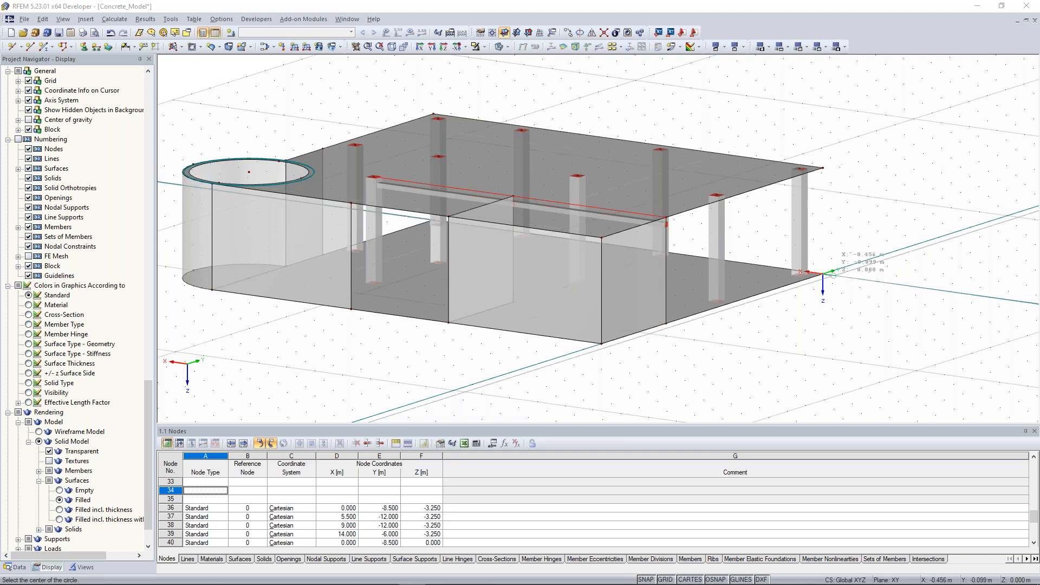
pyautogui.press('Escape')
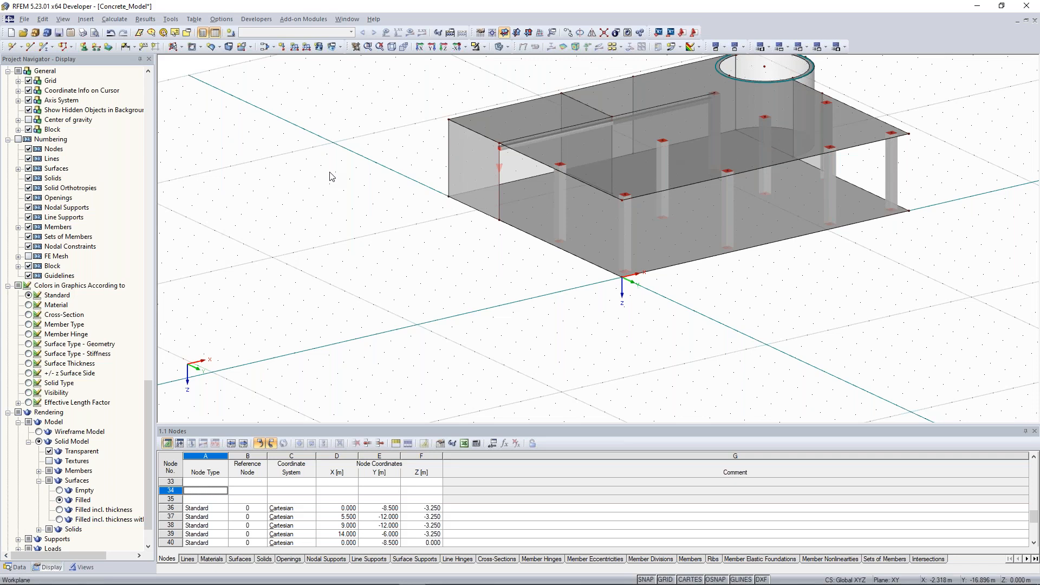
# Set the work plane to XZ in the plane of the outer wall at Y -12 m.
pyautogui.scroll(1, 428, 221)
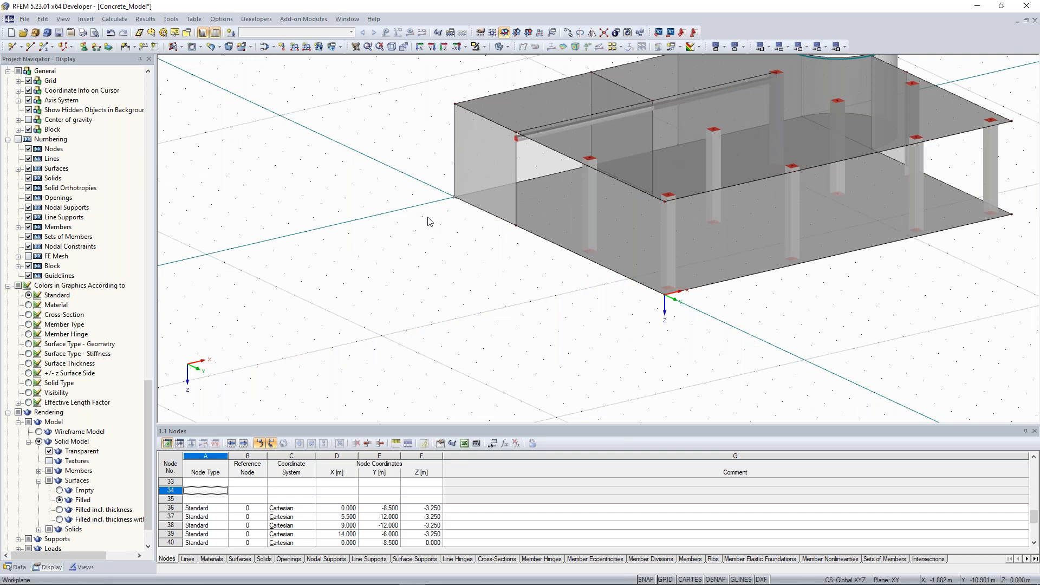
pyautogui.keyDown('ctrl'); pyautogui.moveTo(430, 221); pyautogui.dragTo(490, 136, button='middle'); pyautogui.keyUp('ctrl')
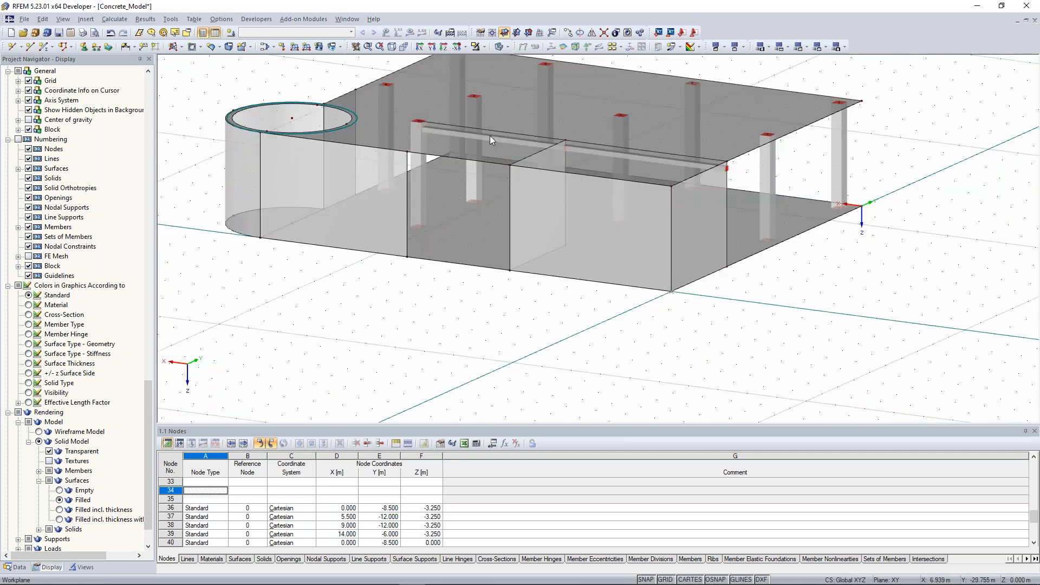
pyautogui.click(529, 34)
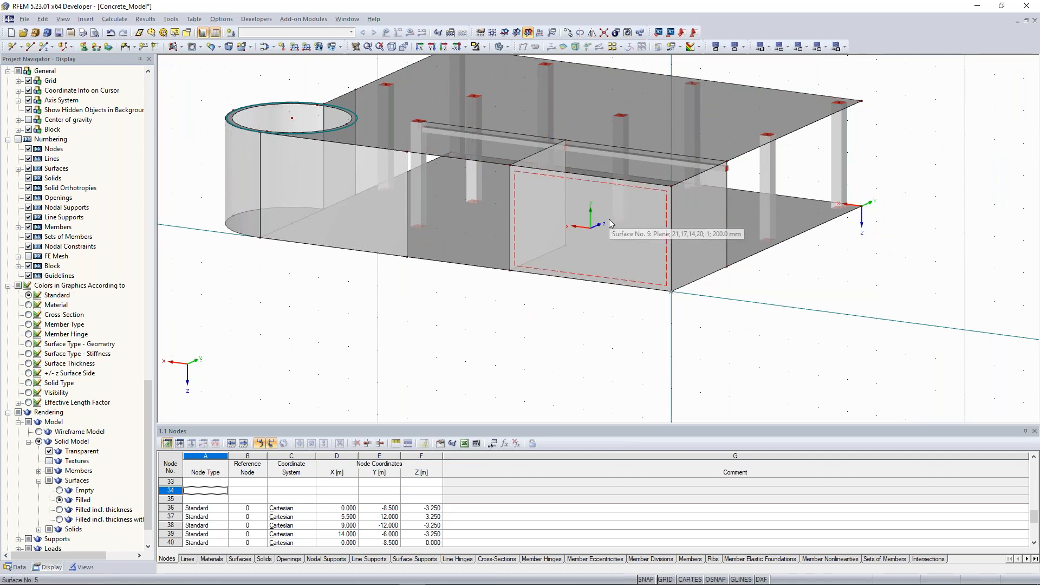
pyautogui.moveTo(322, 306); pyautogui.dragTo(301, 337, button='middle')
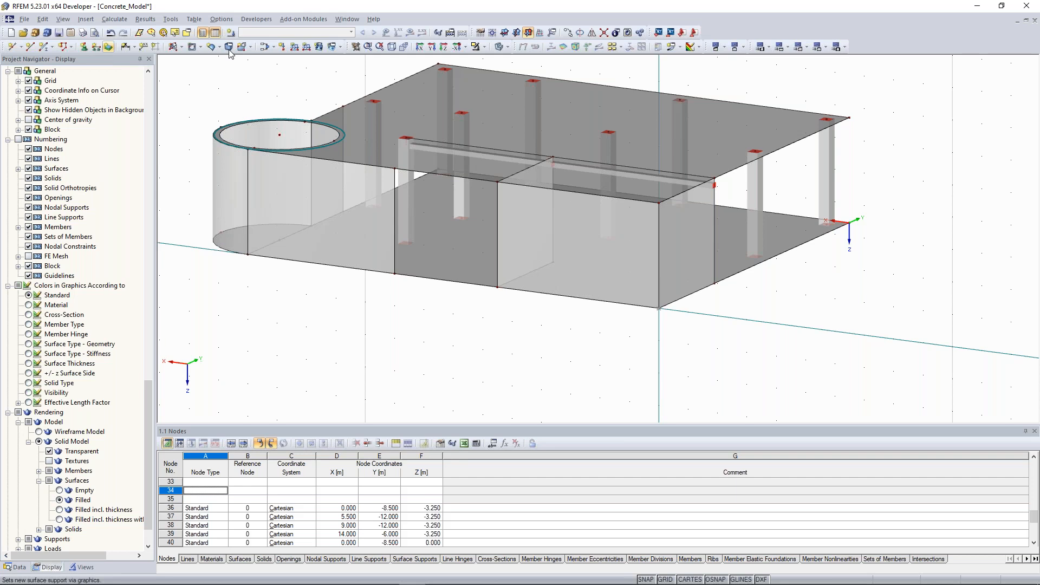
pyautogui.click(201, 47)
pyautogui.click(208, 62)
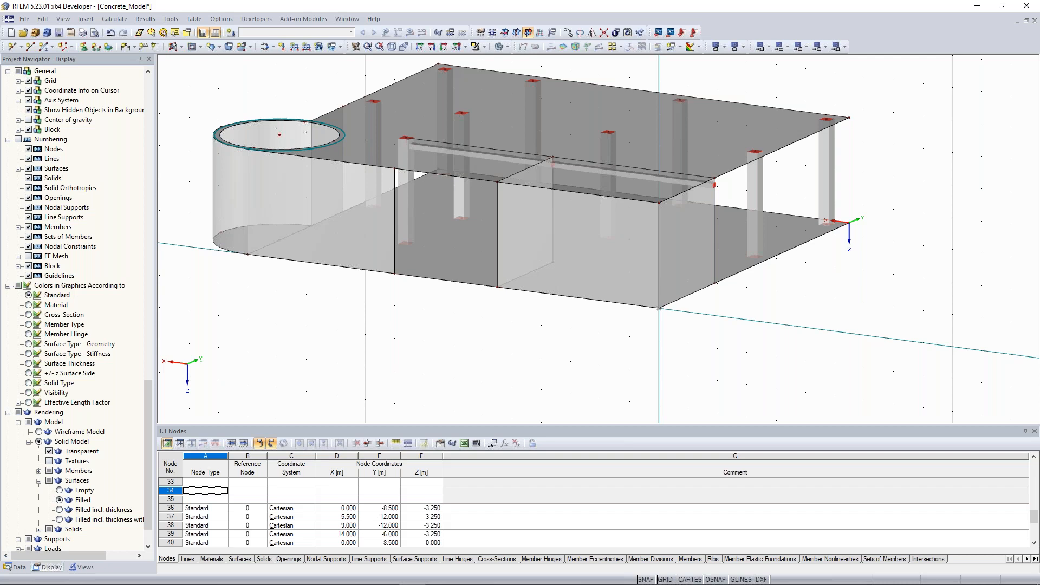
pyautogui.scroll(2, 557, 208)
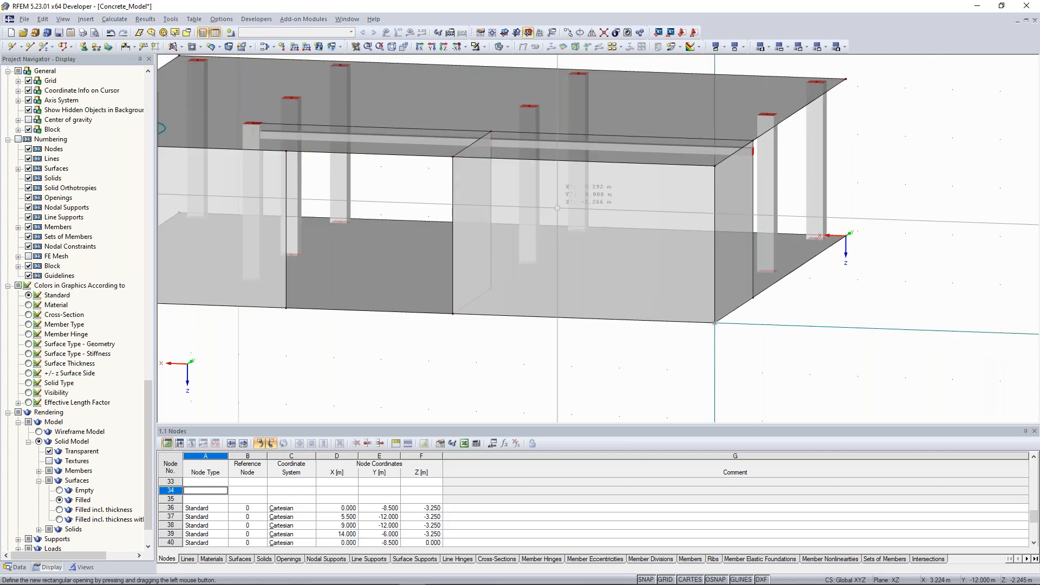
pyautogui.press('Escape')
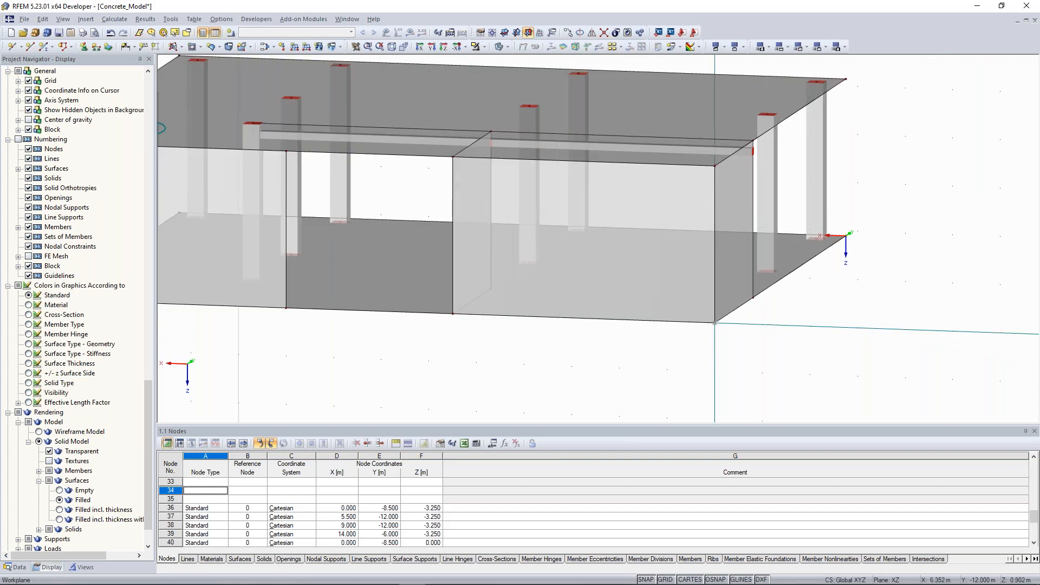
# Try to define a new Cartesian node from the model data, picking node 3 at the outer wall's base corner as its reference.
pyautogui.scroll(-10, 137, 315)
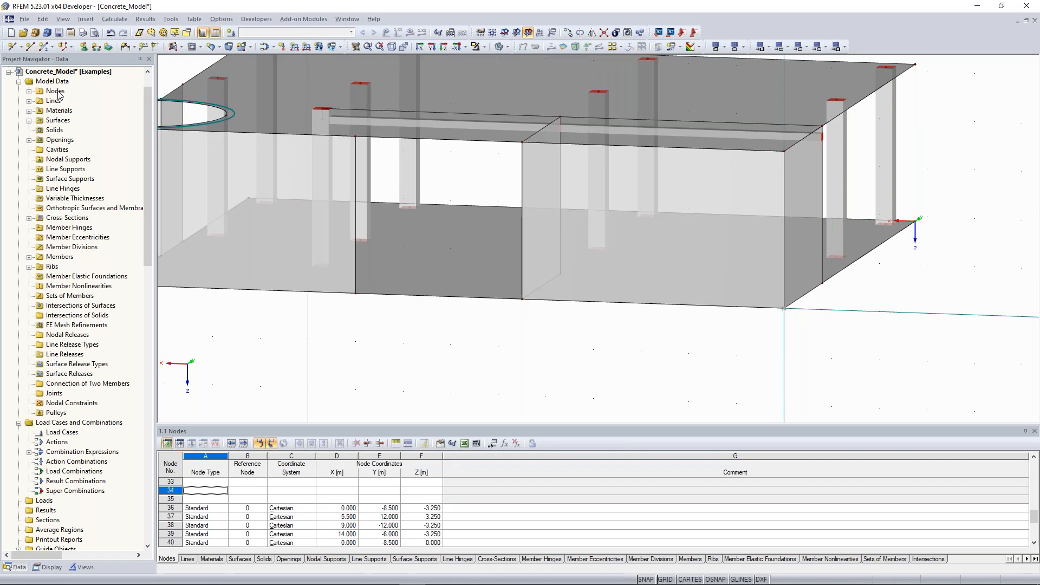
pyautogui.rightClick(60, 93)
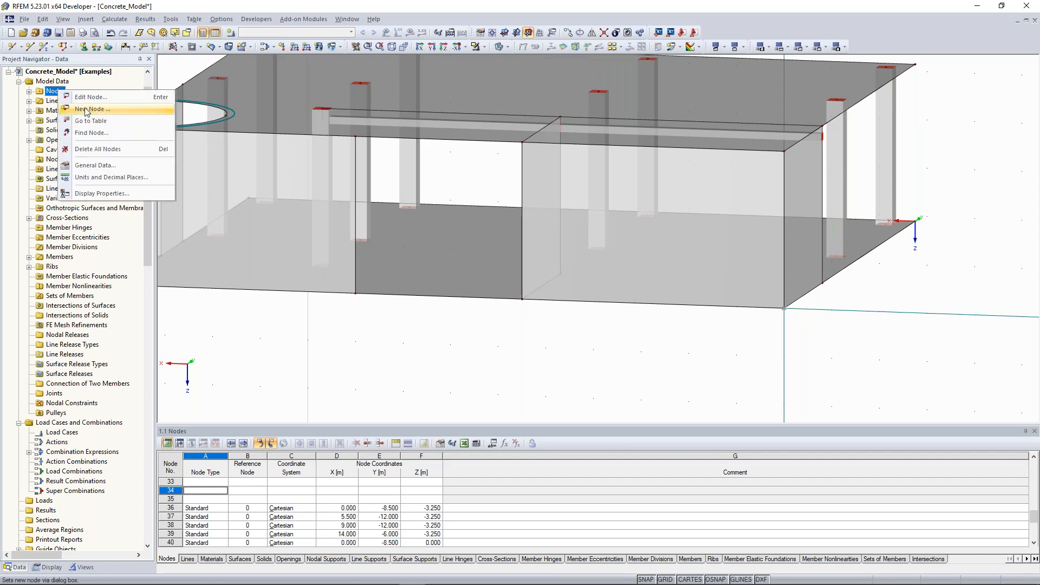
pyautogui.click(87, 110)
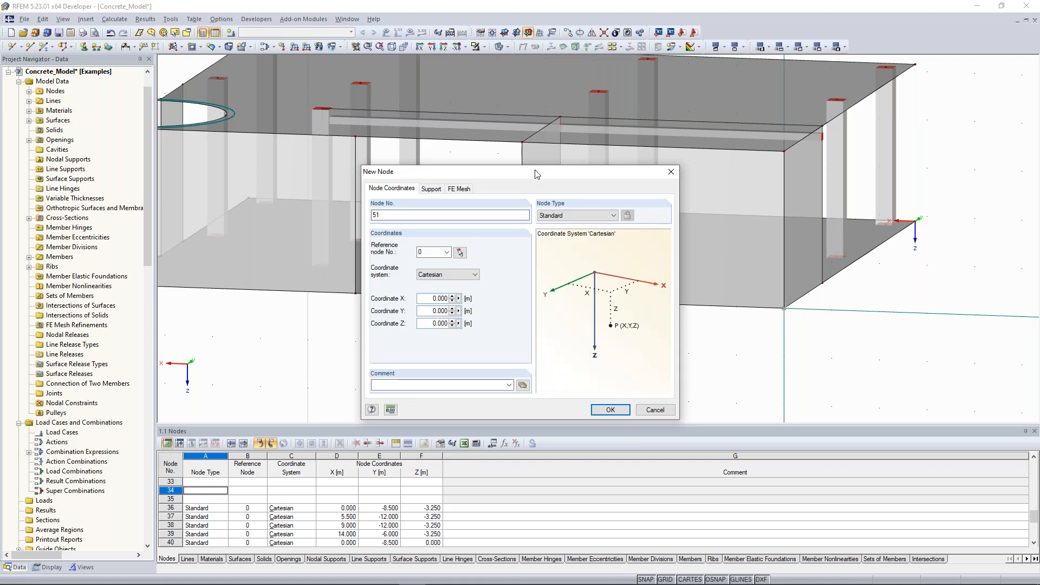
pyautogui.moveTo(532, 174); pyautogui.dragTo(218, 107)
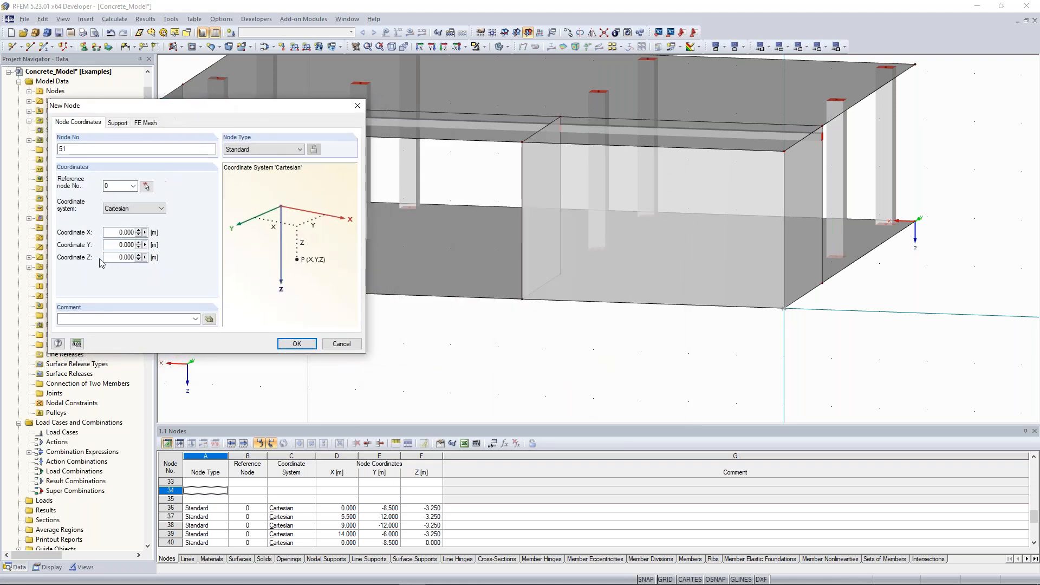
pyautogui.click(143, 208)
pyautogui.click(144, 208)
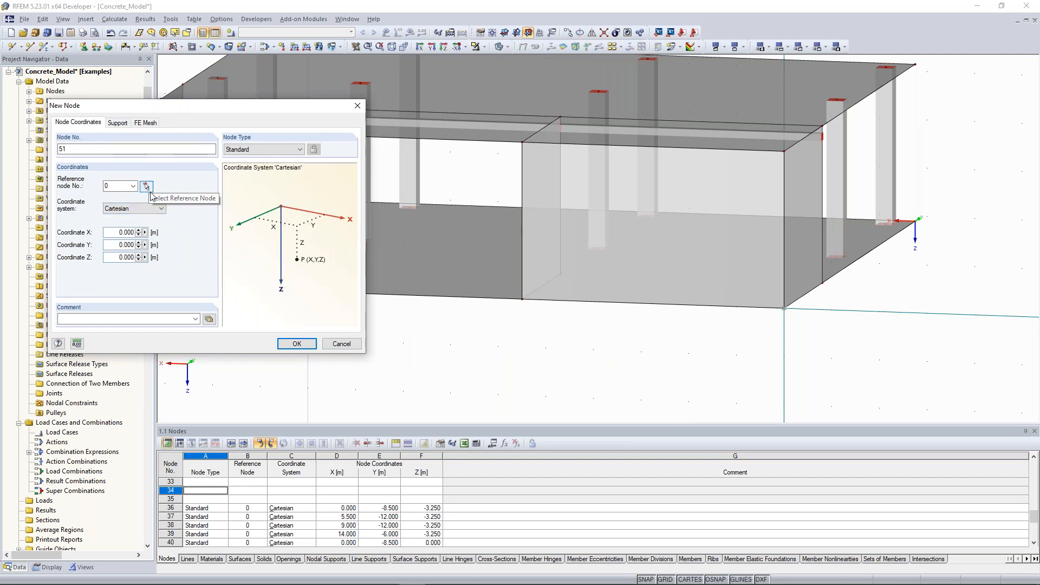
pyautogui.click(145, 187)
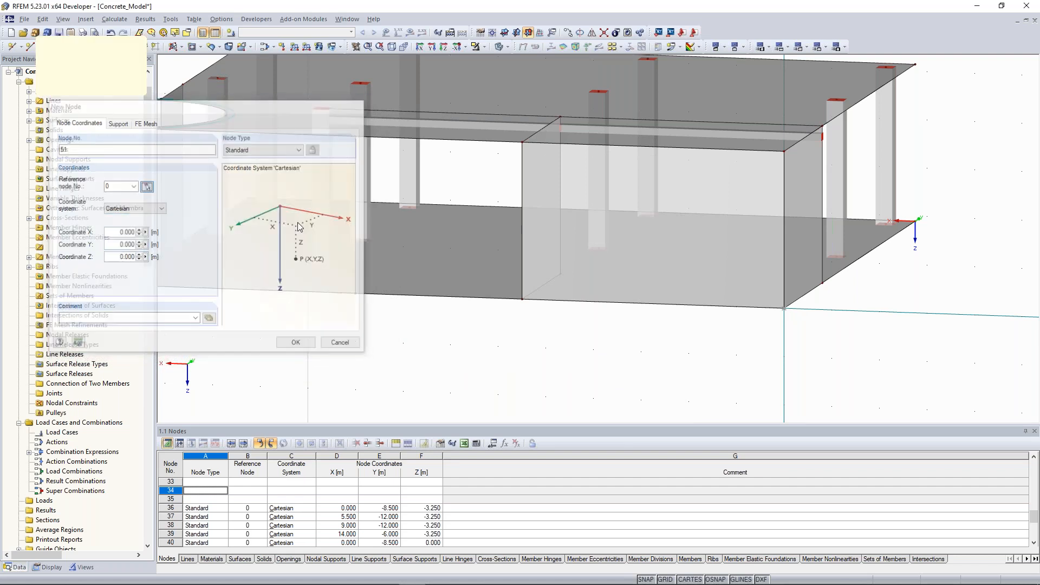
pyautogui.click(784, 308)
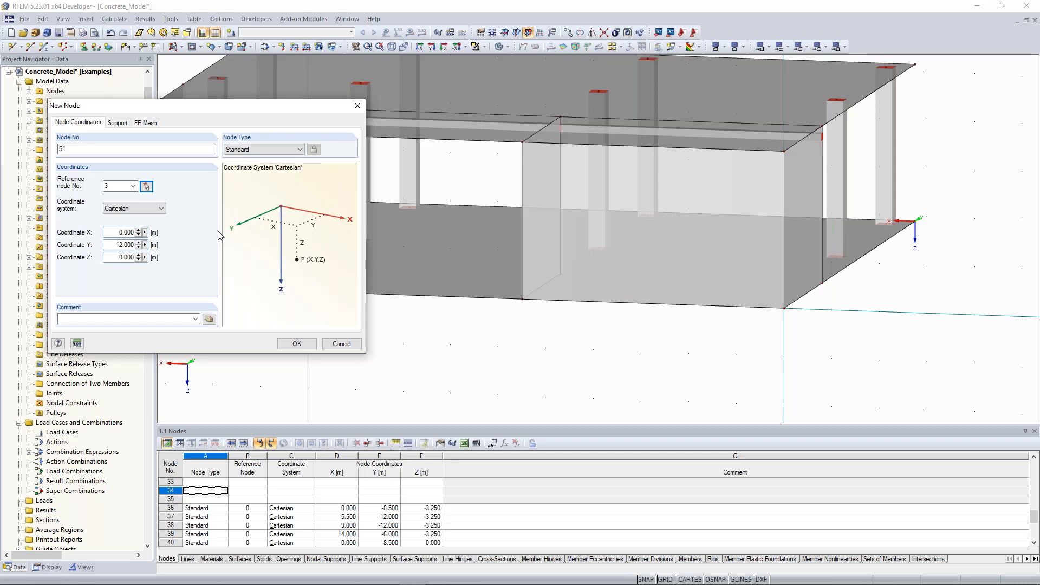
# Place a standard node in the outer wall's plane at X 5 m and Z -2.5 m as a corner of the window opening.
pyautogui.click(20, 47)
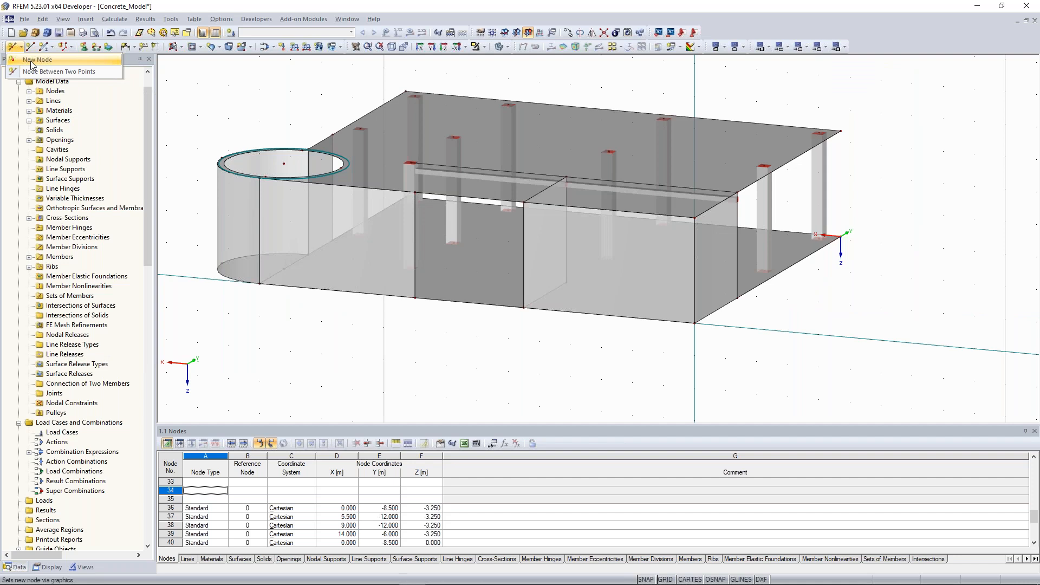
pyautogui.click(31, 60)
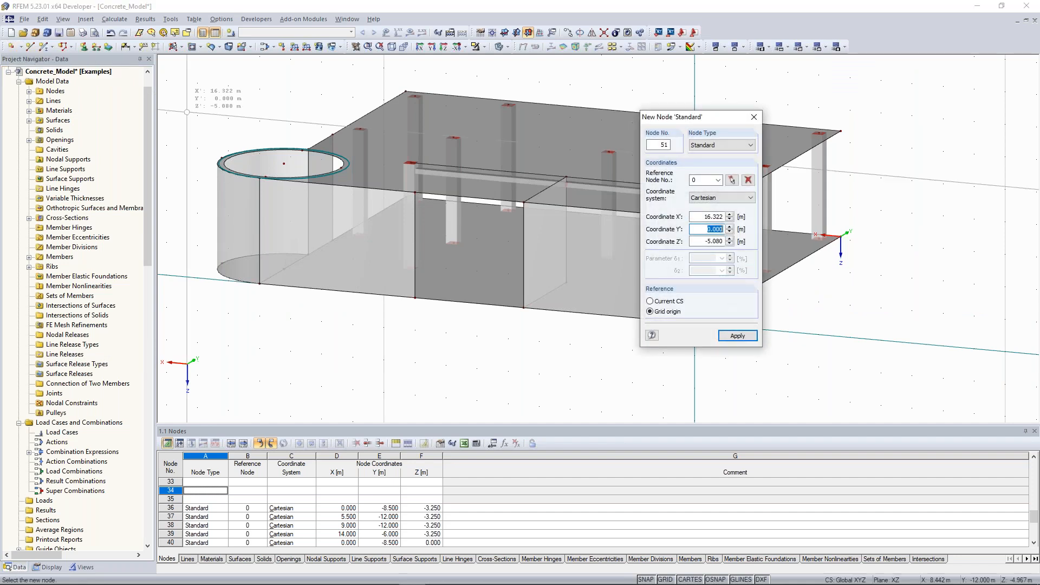
pyautogui.moveTo(717, 120); pyautogui.dragTo(196, 96)
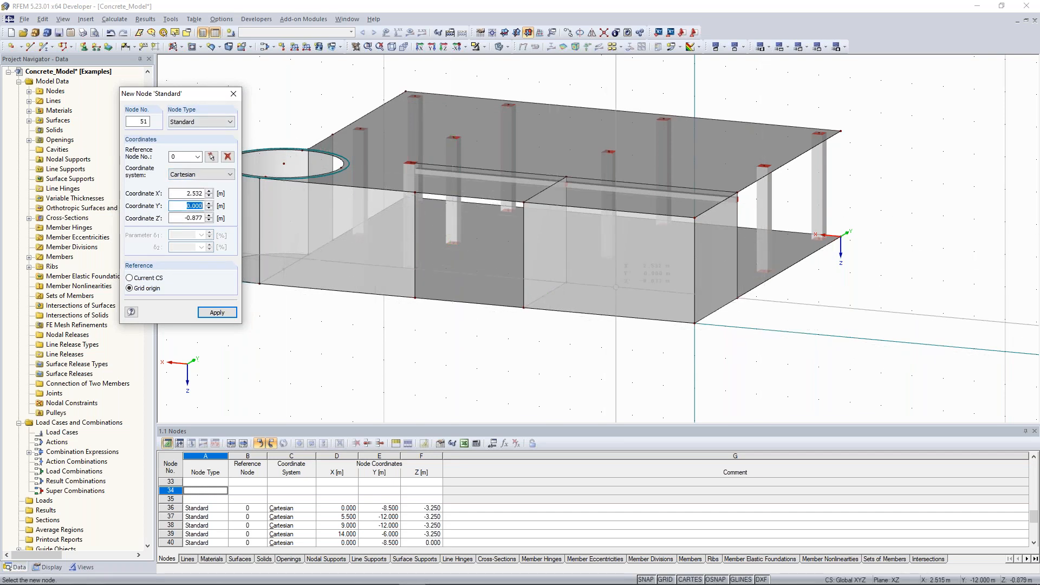
pyautogui.scroll(1, 672, 337)
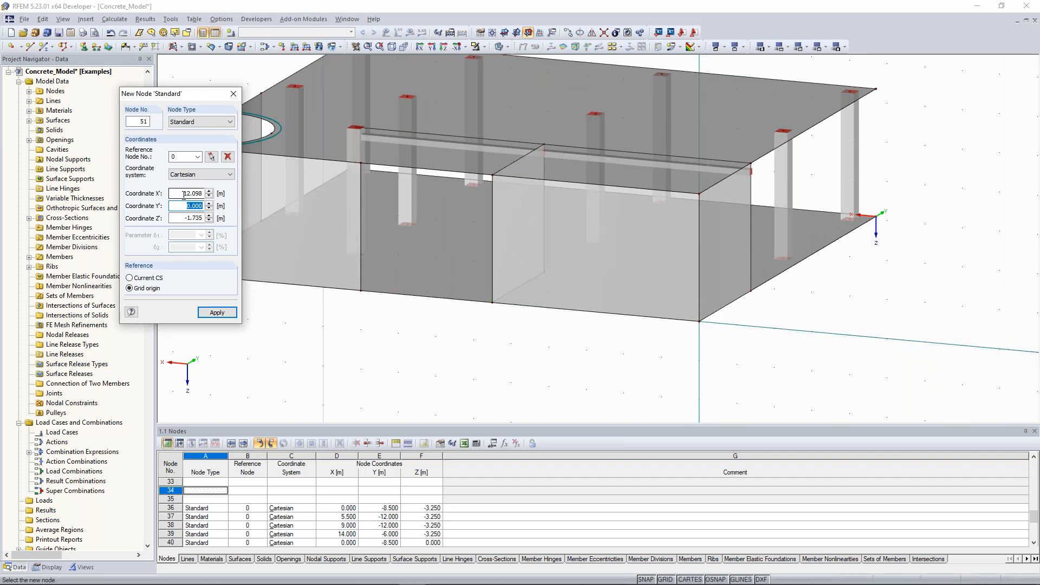
pyautogui.doubleClick(184, 195)
pyautogui.write('5')
pyautogui.press('Tab')
pyautogui.press('Tab')
pyautogui.write('-2,5')
pyautogui.click(217, 313)
pyautogui.doubleClick(198, 195)
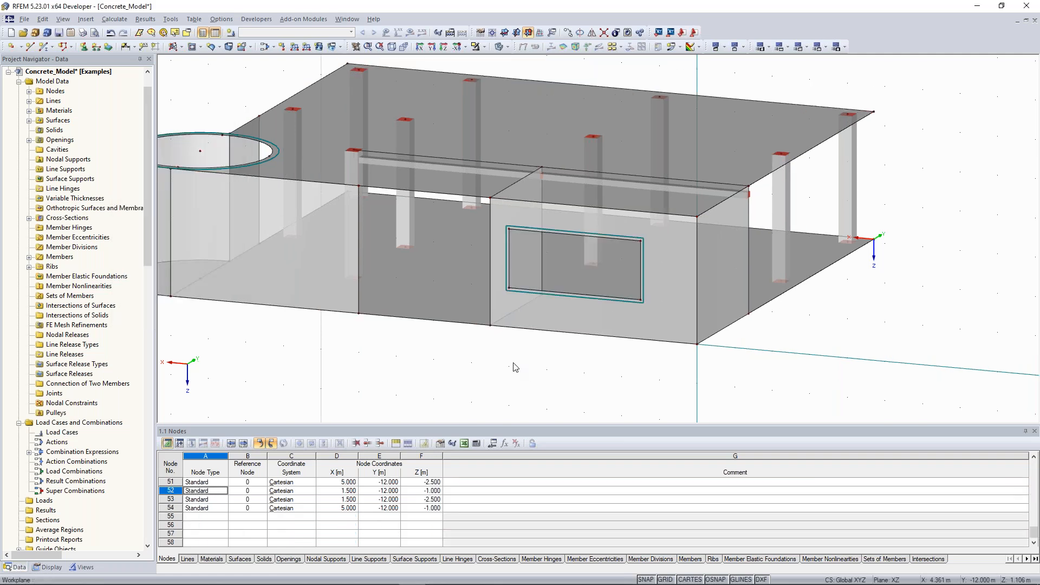
# Set the XY plane as the current work plane.
pyautogui.moveTo(501, 359); pyautogui.dragTo(513, 360, button='middle')
pyautogui.scroll(-1, 513, 360)
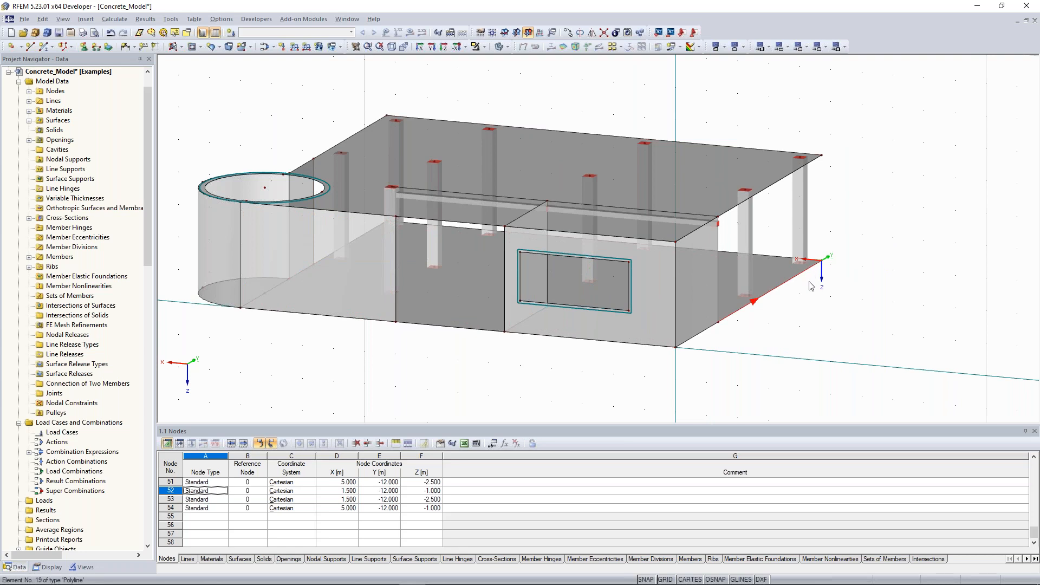
pyautogui.moveTo(788, 319); pyautogui.dragTo(799, 279, button='middle')
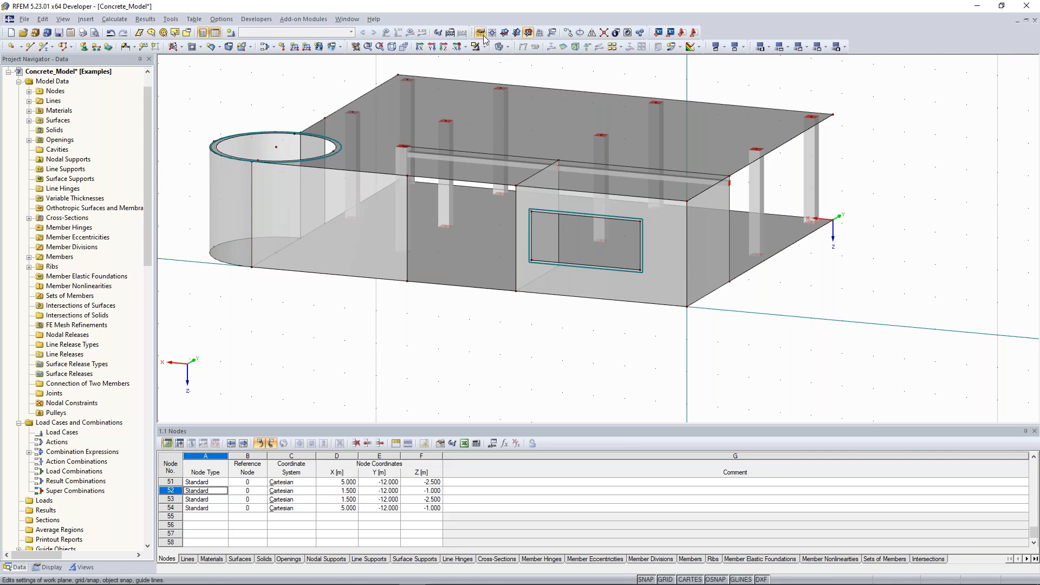
pyautogui.keyDown('ctrl'); pyautogui.moveTo(799, 312); pyautogui.dragTo(560, 111, button='middle'); pyautogui.keyUp('ctrl')
pyautogui.click(502, 31)
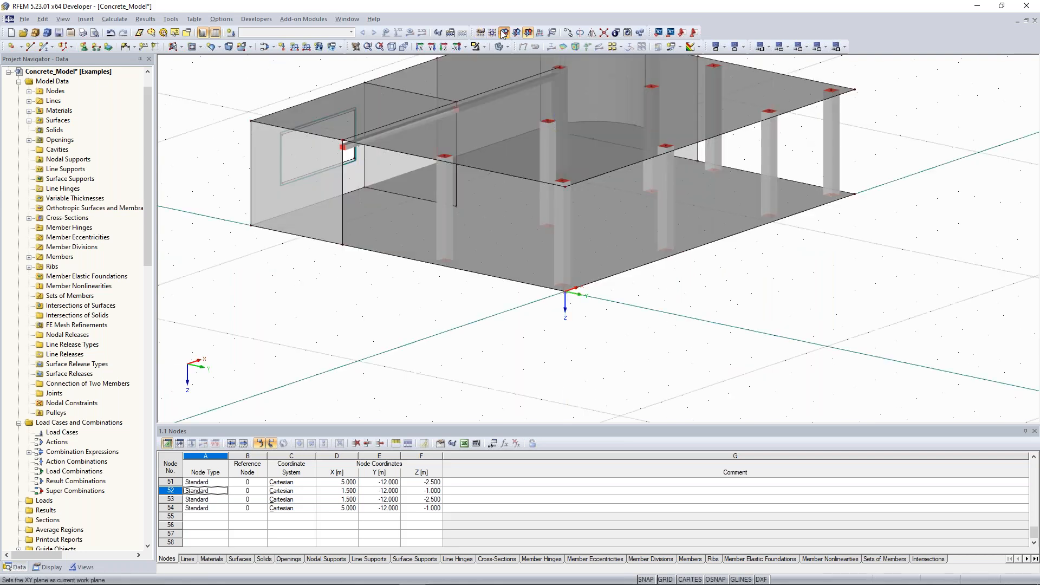
# Examine the building from the open column side and the short end to locate the base slab's outer edge lines.
pyautogui.scroll(-2, 823, 279)
pyautogui.keyDown('ctrl'); pyautogui.moveTo(824, 279); pyautogui.dragTo(459, 265, button='middle'); pyautogui.keyUp('ctrl')
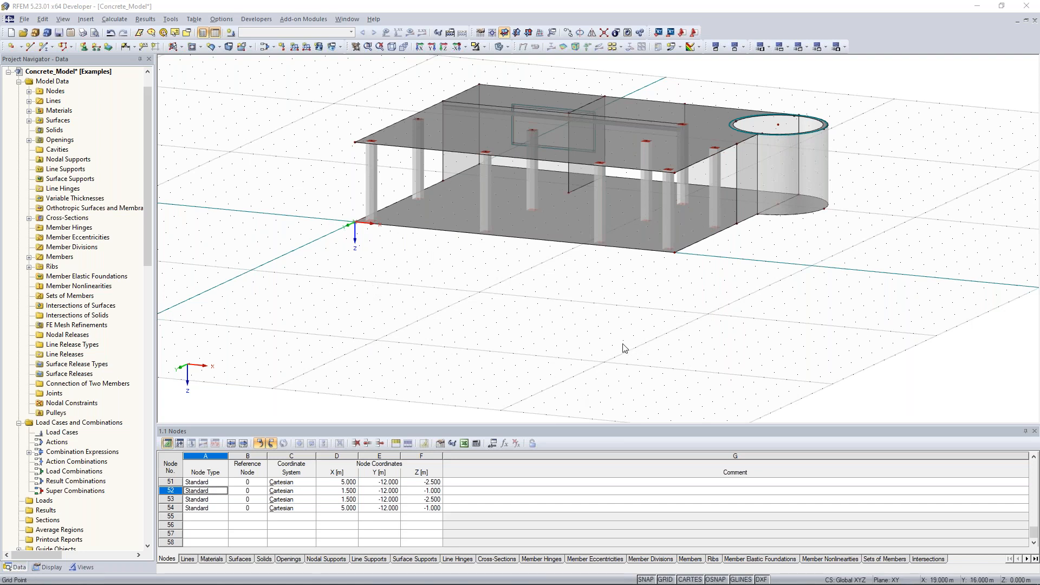
pyautogui.keyDown('ctrl'); pyautogui.moveTo(406, 259); pyautogui.dragTo(436, 320, button='middle'); pyautogui.keyUp('ctrl')
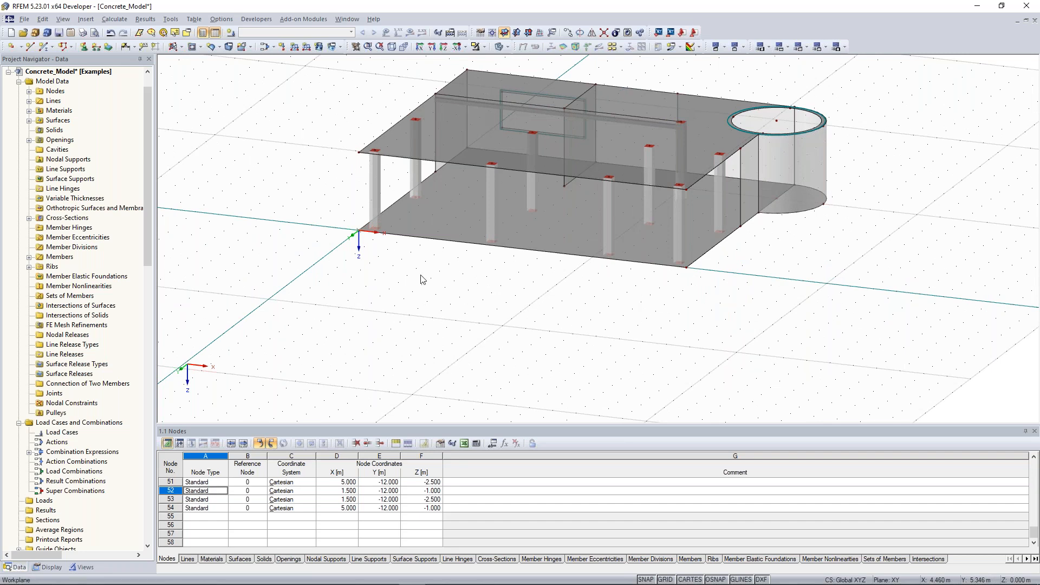
pyautogui.moveTo(533, 230); pyautogui.dragTo(535, 241, button='middle')
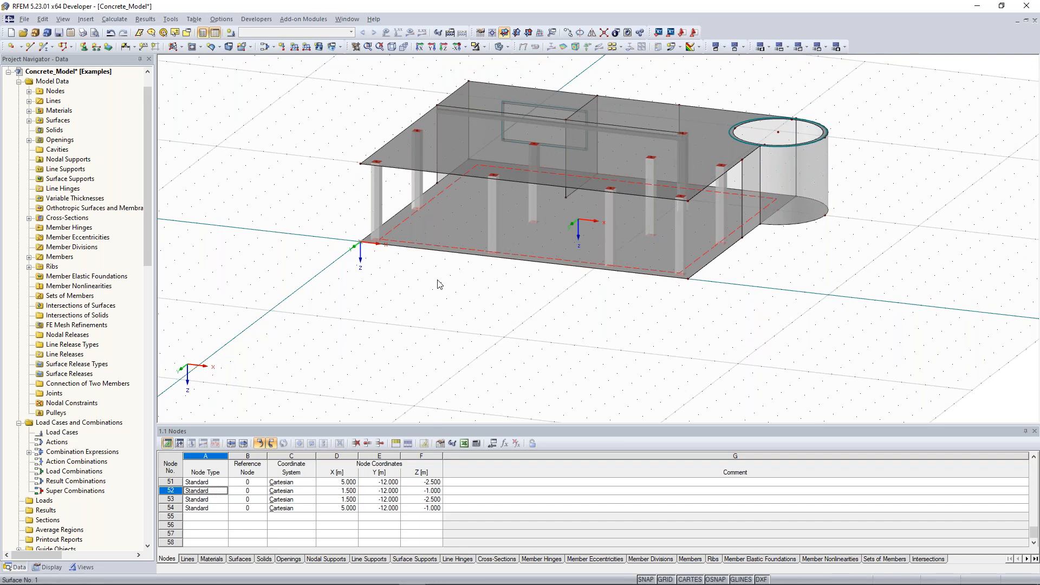
pyautogui.scroll(3, 440, 284)
pyautogui.keyDown('ctrl'); pyautogui.moveTo(440, 285); pyautogui.dragTo(413, 254, button='middle'); pyautogui.keyUp('ctrl')
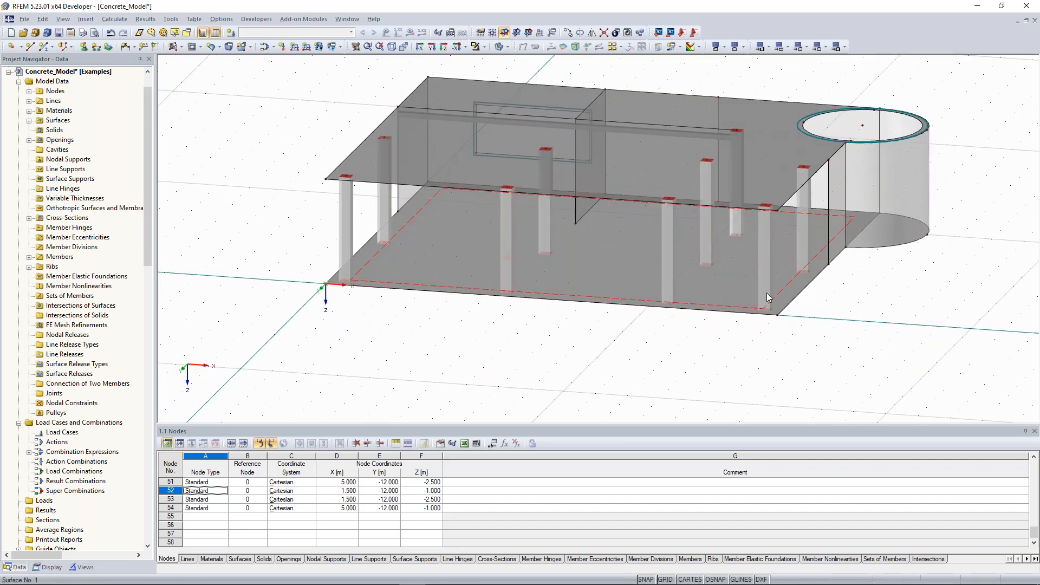
pyautogui.keyDown('ctrl'); pyautogui.moveTo(864, 287); pyautogui.dragTo(334, 198, button='middle'); pyautogui.keyUp('ctrl')
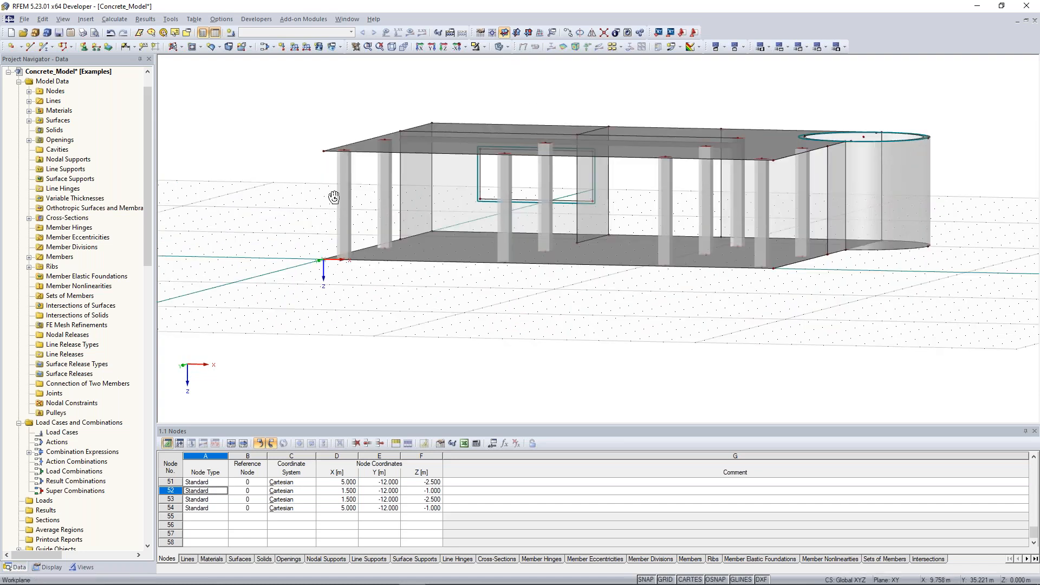
pyautogui.keyDown('ctrl'); pyautogui.moveTo(335, 198); pyautogui.dragTo(341, 227, button='middle'); pyautogui.keyUp('ctrl')
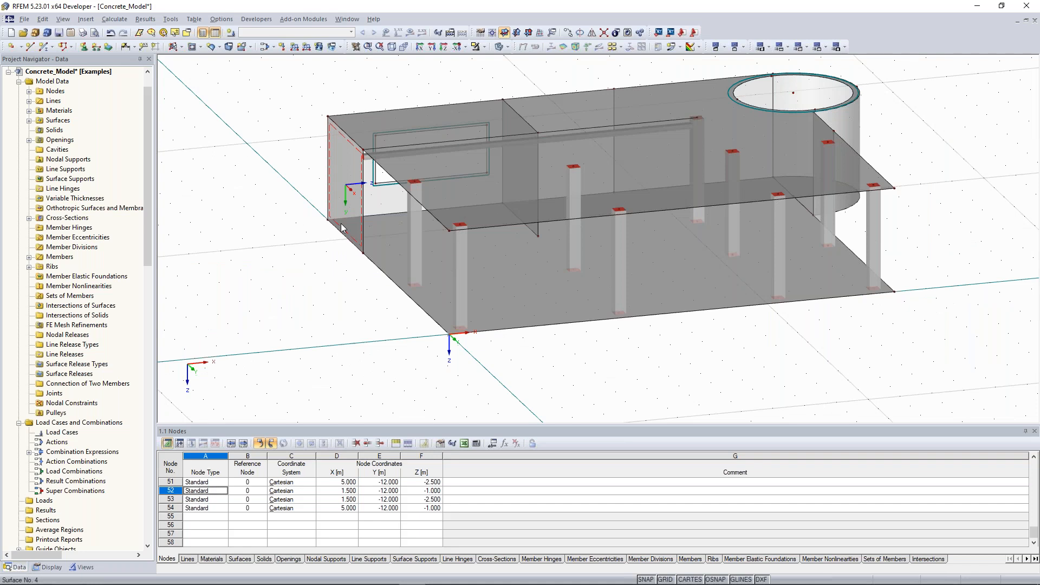
pyautogui.keyDown('ctrl'); pyautogui.moveTo(319, 223); pyautogui.dragTo(328, 243, button='middle'); pyautogui.keyUp('ctrl')
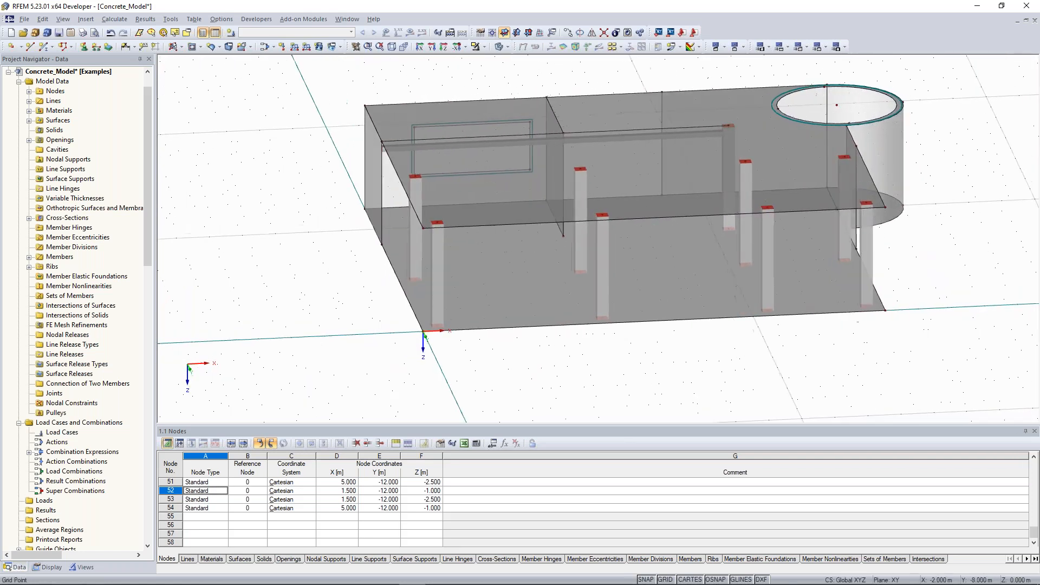
# Assign a line support in global axes, fixed only in uZ, to the base slab's edge lines 4 and 19.
pyautogui.click(369, 229)
pyautogui.moveTo(294, 229); pyautogui.dragTo(317, 254, button='middle')
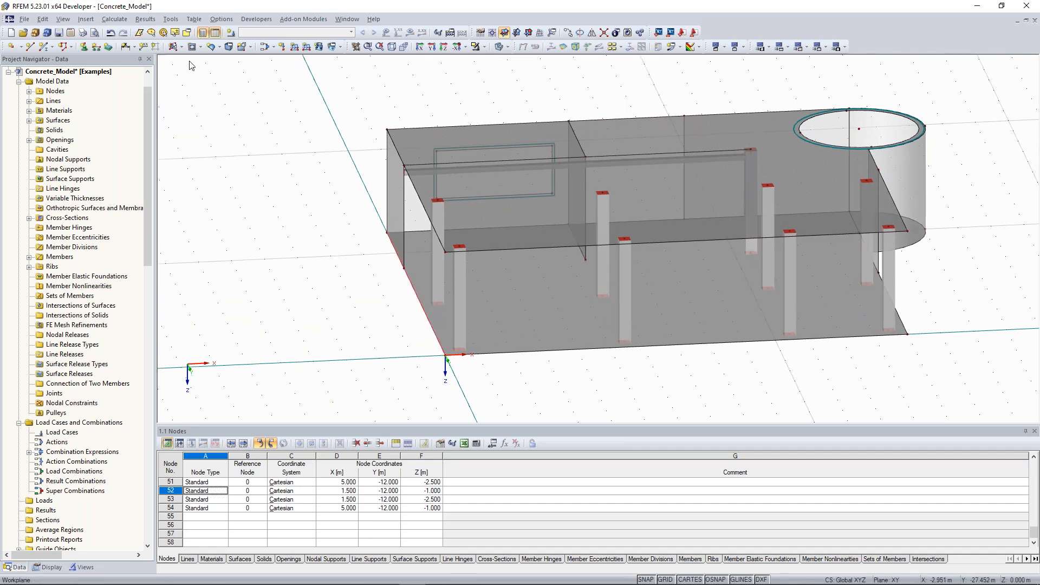
pyautogui.click(97, 47)
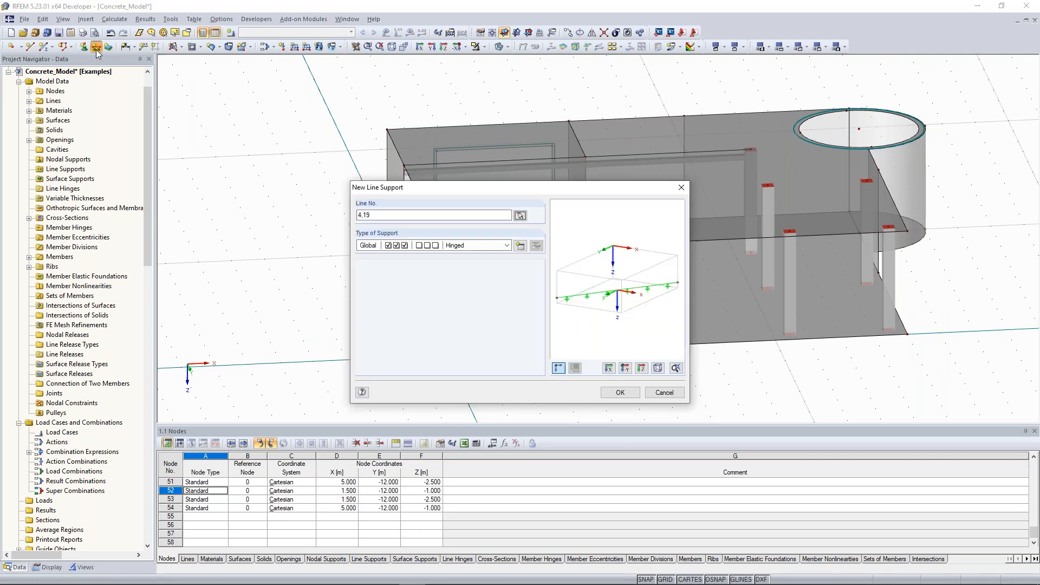
pyautogui.click(537, 245)
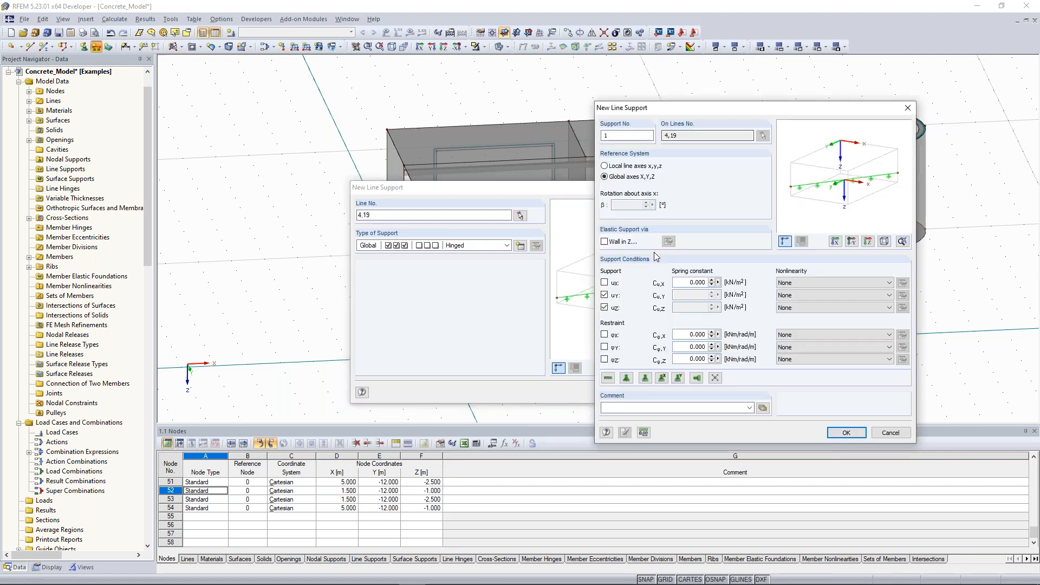
pyautogui.click(604, 296)
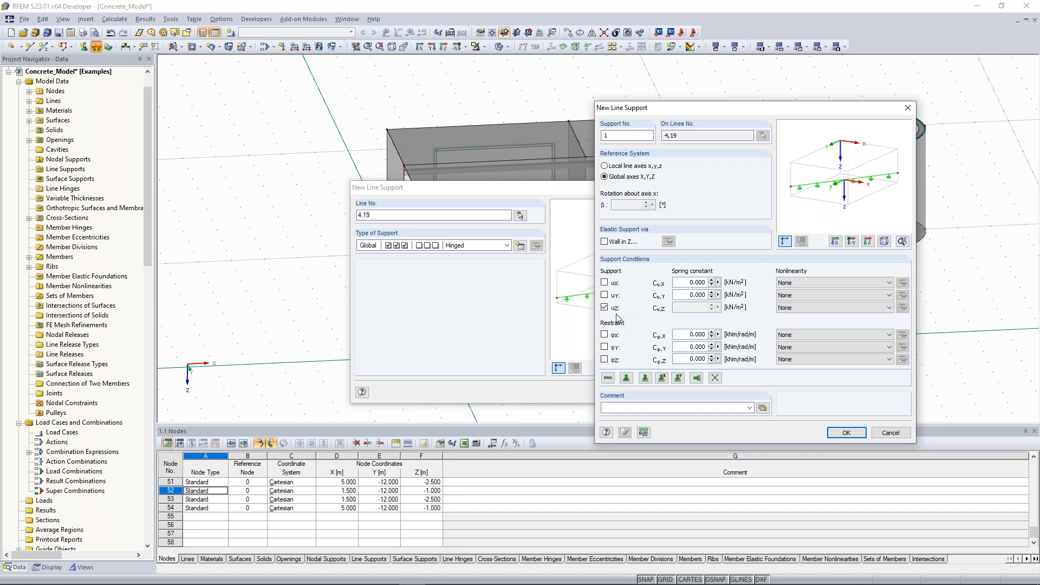
pyautogui.click(846, 434)
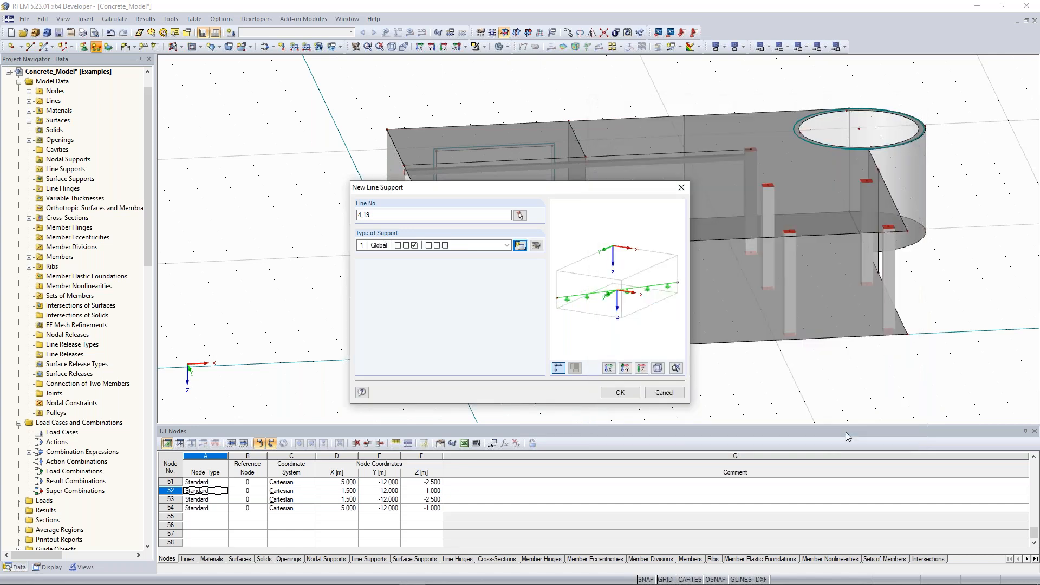
pyautogui.click(624, 394)
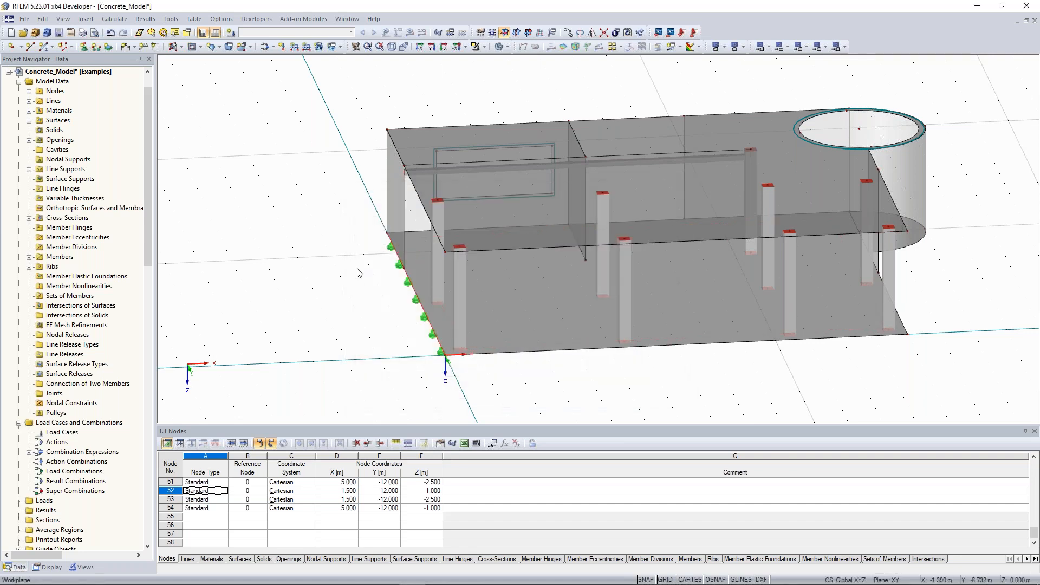
# Select the rectangular and circular base slab surfaces, open them for editing and enable a new surface support for both.
pyautogui.keyDown('ctrl'); pyautogui.moveTo(944, 256); pyautogui.dragTo(878, 283, button='middle'); pyautogui.keyUp('ctrl')
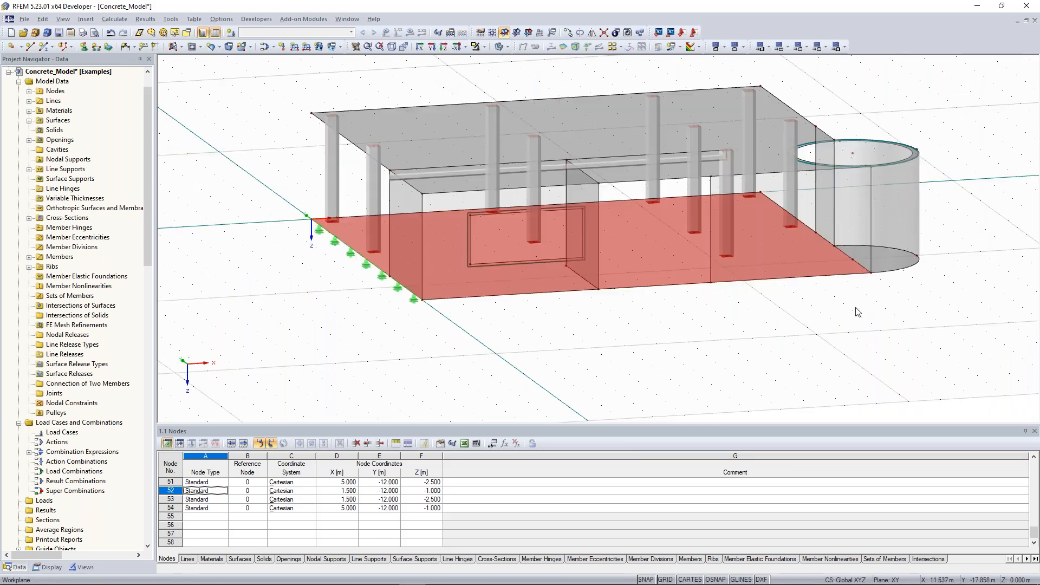
pyautogui.keyDown('ctrl'); pyautogui.click(884, 257); pyautogui.keyUp('ctrl')
pyautogui.keyDown('ctrl'); pyautogui.moveTo(529, 203); pyautogui.dragTo(571, 294, button='middle'); pyautogui.keyUp('ctrl')
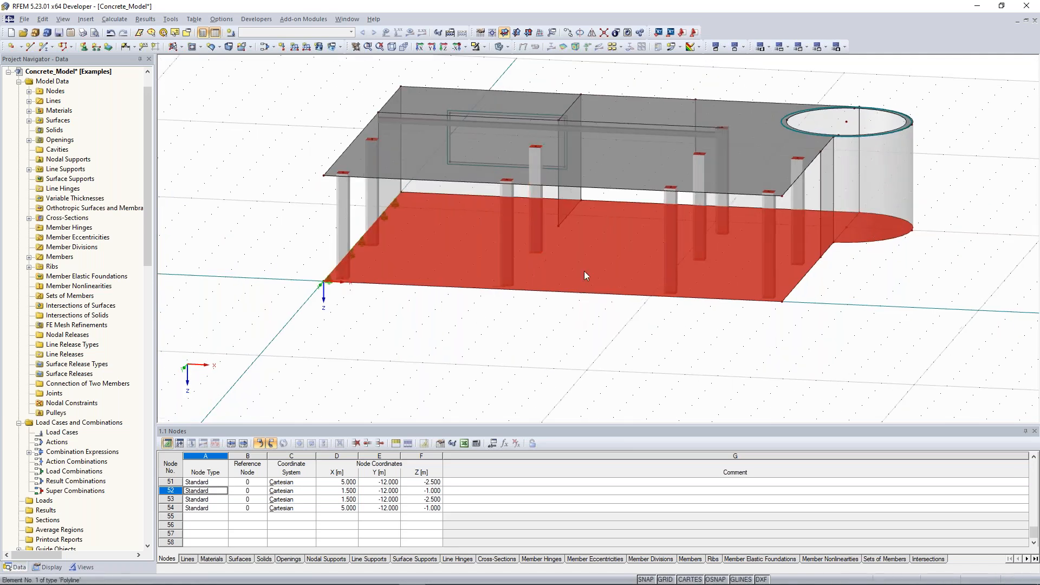
pyautogui.rightClick(600, 237)
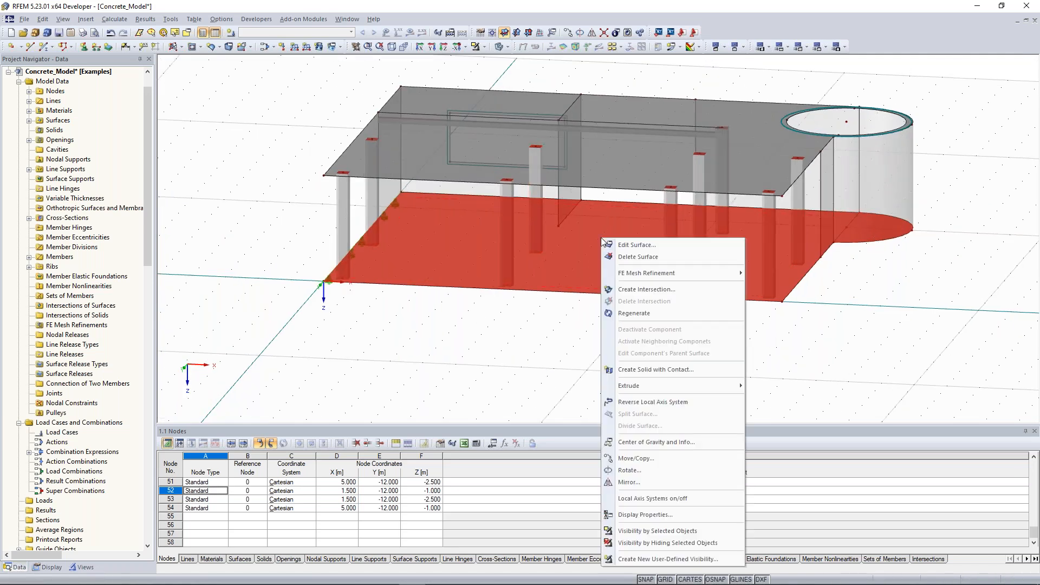
pyautogui.click(673, 244)
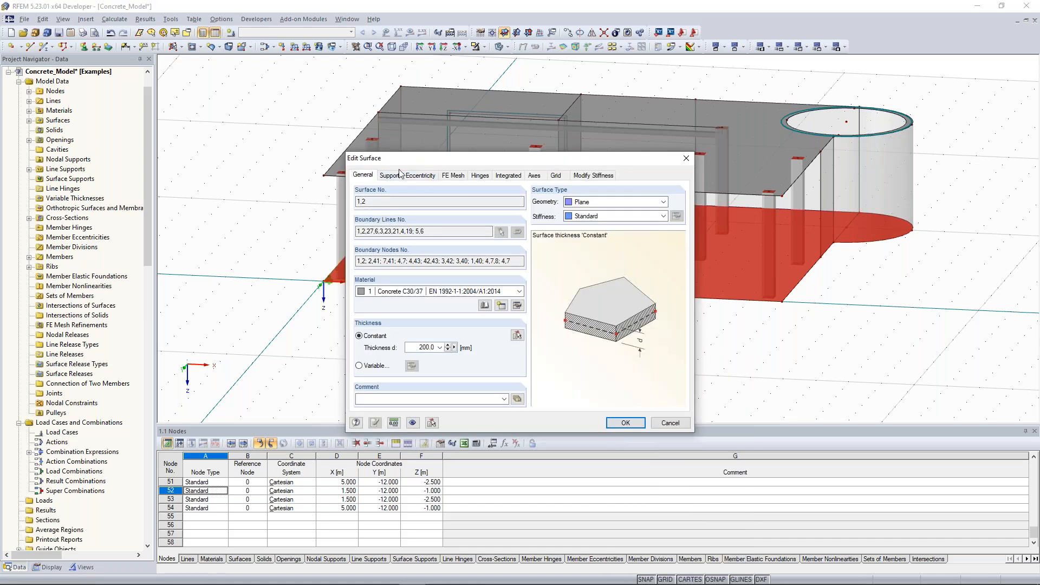
pyautogui.click(404, 177)
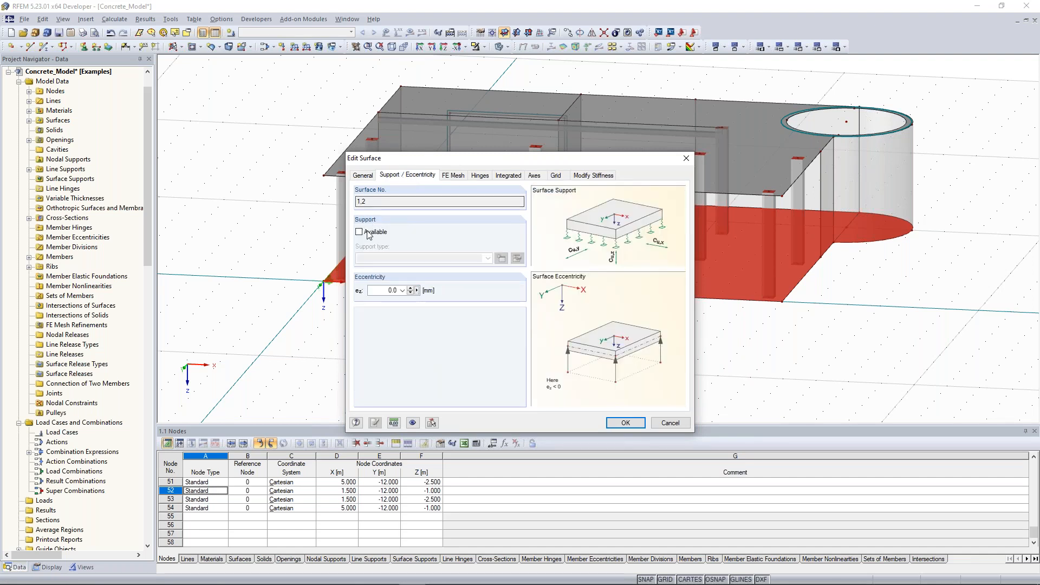
pyautogui.click(361, 233)
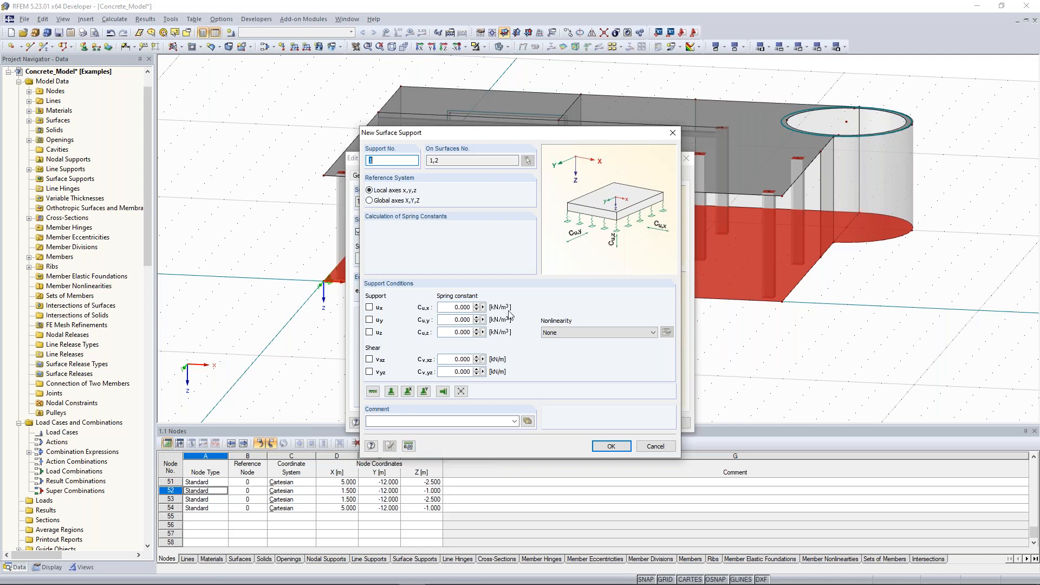
# Set the force unit for supports and stiffness to MN in the units and decimal places settings.
pyautogui.click(410, 449)
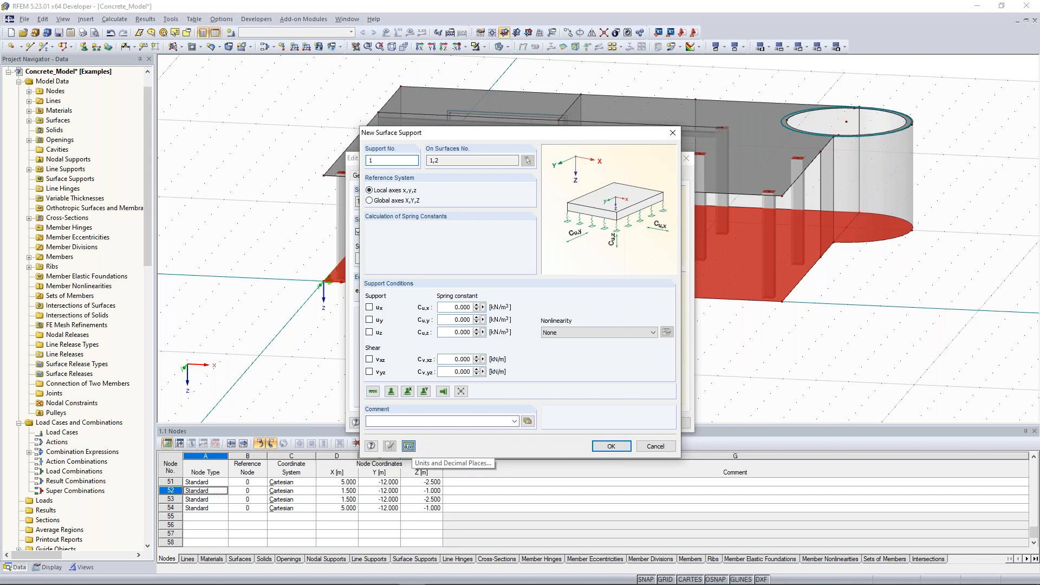
pyautogui.click(411, 448)
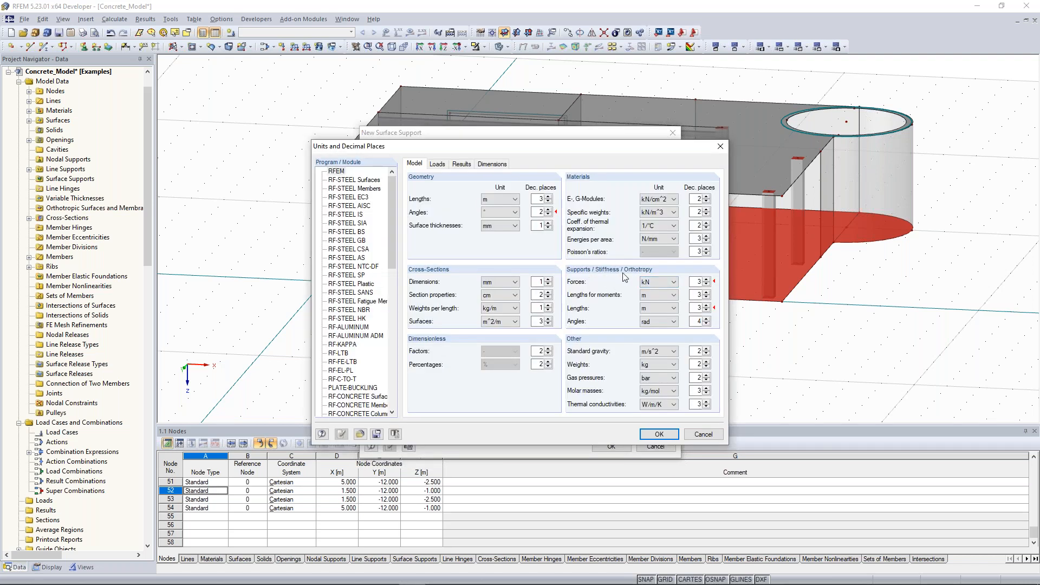
pyautogui.click(668, 283)
pyautogui.click(660, 306)
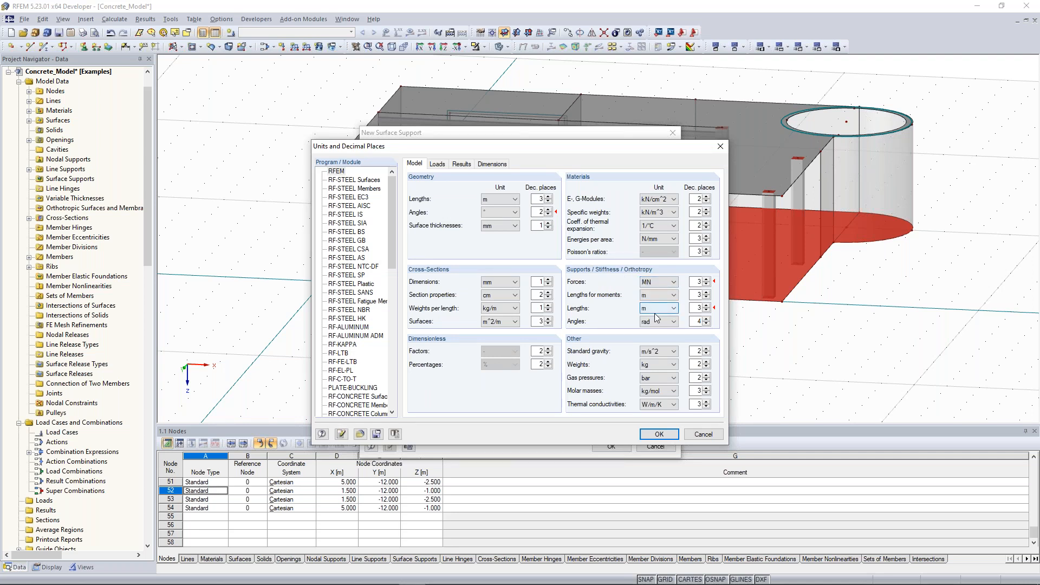
pyautogui.press('Return')
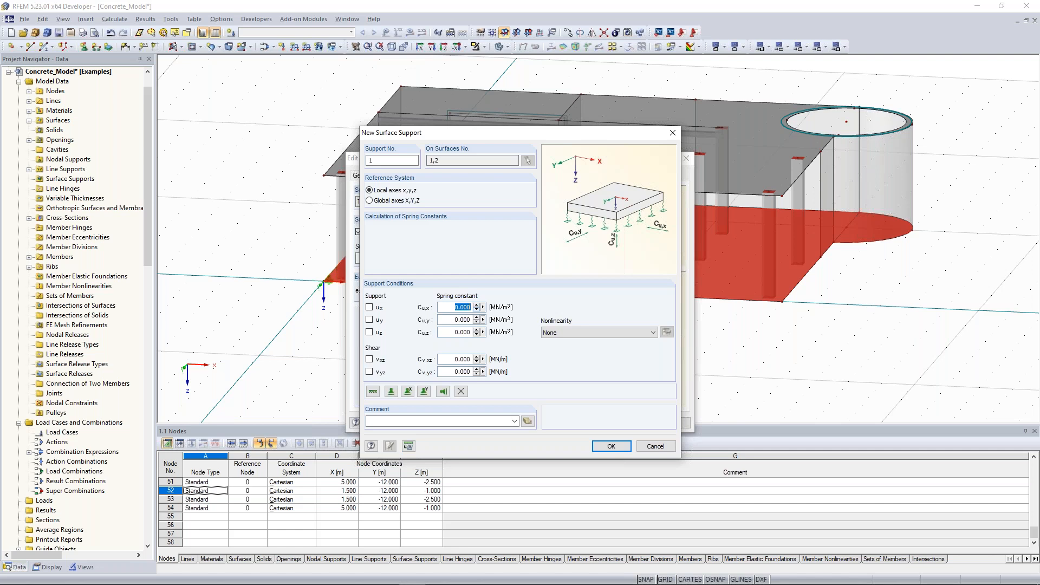
# Set the surface support's spring constants to Cu,x 10, Cu,y 10 and Cu,z 100 MN/m³, and both shear constants Cv,xz and Cv,yz to 50 MN/m.
pyautogui.write('10')
pyautogui.press('Tab')
pyautogui.write('10')
pyautogui.press('Tab')
pyautogui.write('100')
pyautogui.press('Tab')
pyautogui.press('Tab')
pyautogui.write('50')
pyautogui.press('Tab')
pyautogui.write('50')
# Set the support's nonlinearity to failure if negative contact stress in z and apply the support to both base slab surfaces.
pyautogui.click(594, 337)
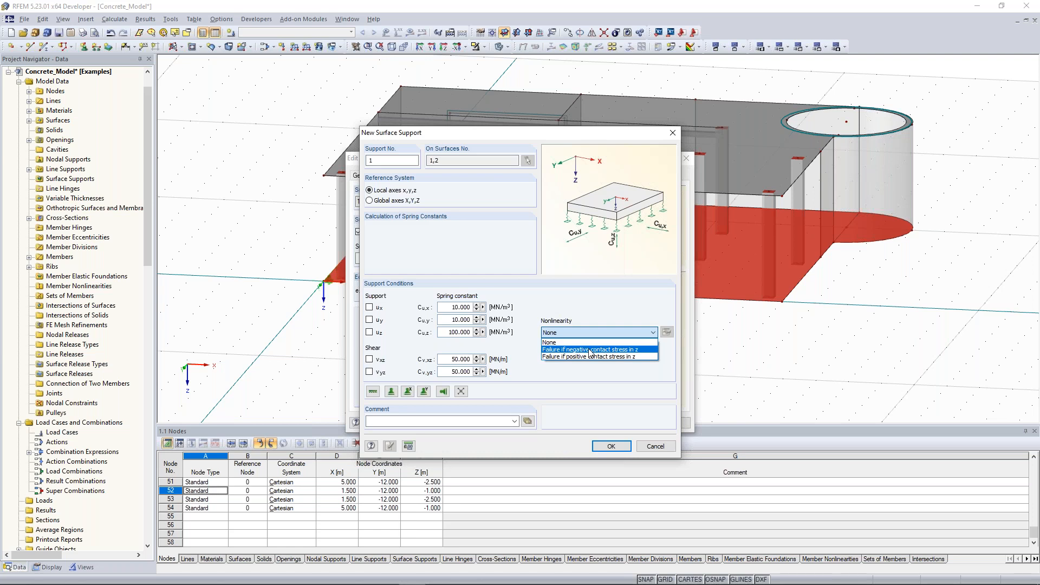
pyautogui.click(590, 350)
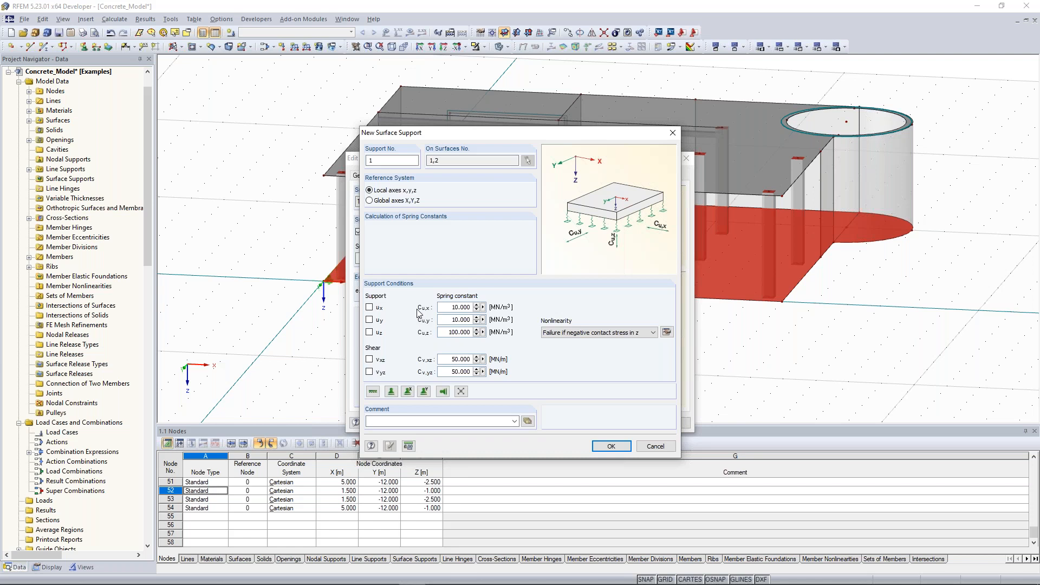
pyautogui.doubleClick(455, 307)
pyautogui.click(451, 308)
pyautogui.moveTo(451, 308); pyautogui.dragTo(470, 373)
pyautogui.click(482, 308)
pyautogui.click(479, 282)
pyautogui.click(611, 446)
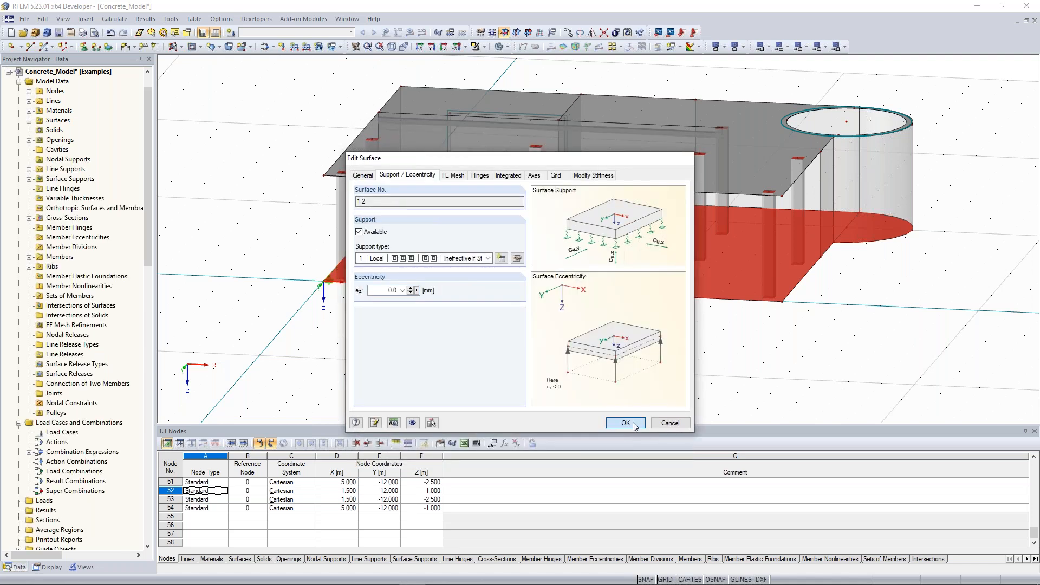
pyautogui.click(626, 423)
pyautogui.keyDown('ctrl'); pyautogui.moveTo(863, 333); pyautogui.dragTo(795, 342, button='middle'); pyautogui.keyUp('ctrl')
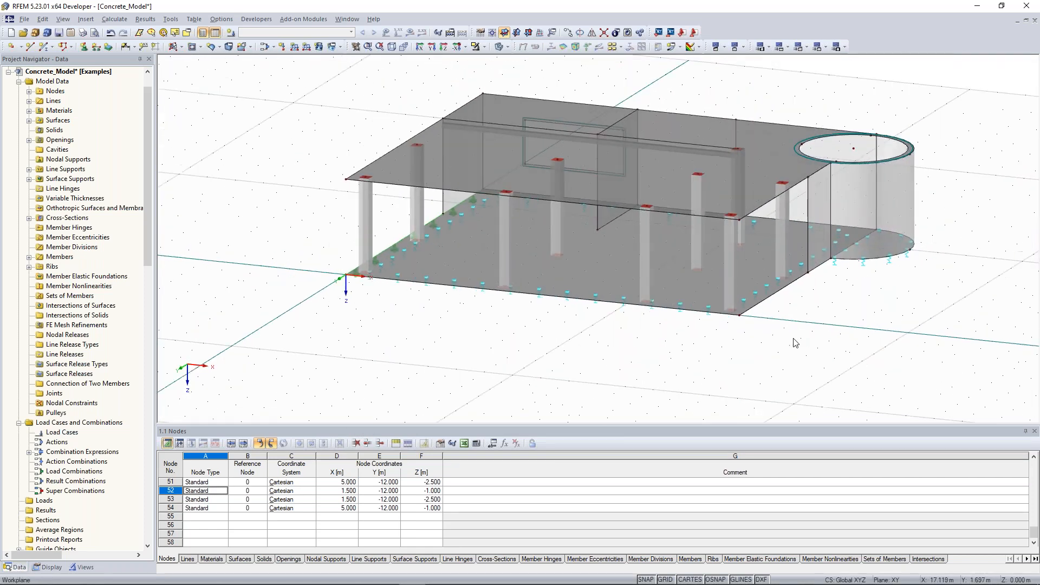
pyautogui.keyDown('ctrl'); pyautogui.moveTo(313, 143); pyautogui.dragTo(297, 173, button='middle'); pyautogui.keyUp('ctrl')
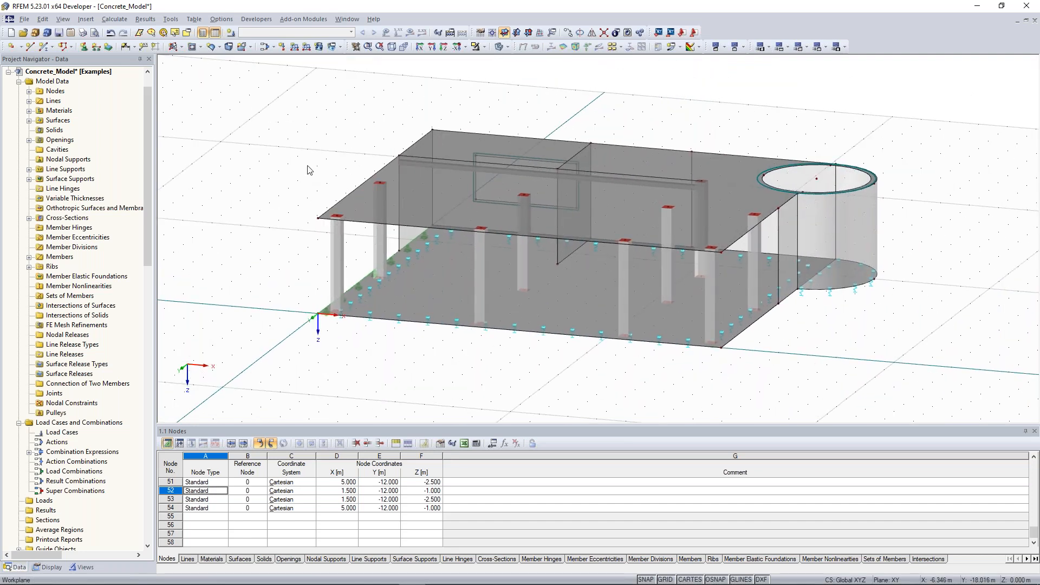
pyautogui.scroll(-1, 308, 170)
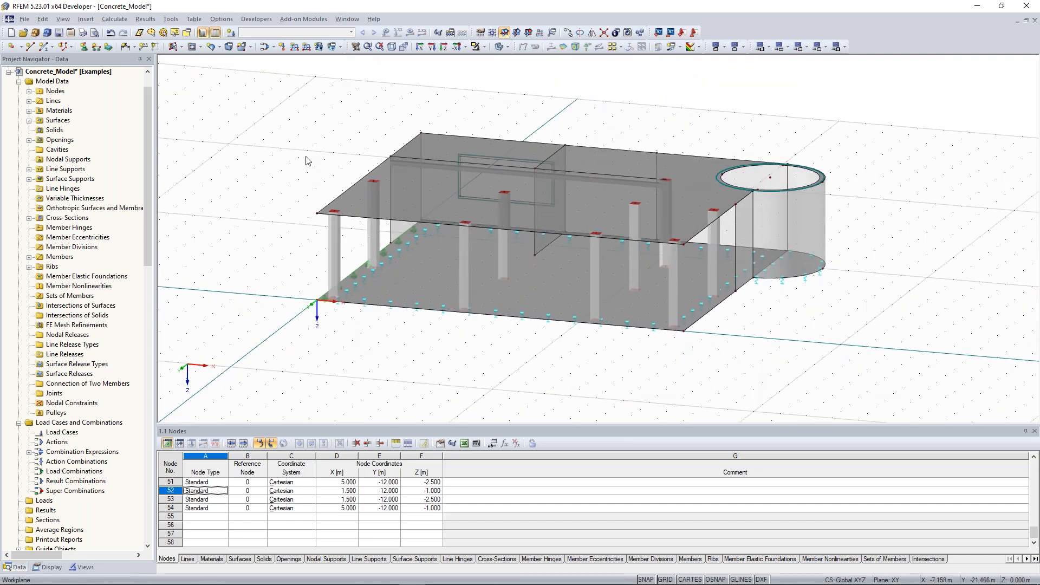
pyautogui.scroll(-1, 312, 158)
pyautogui.scroll(-1, 311, 144)
pyautogui.moveTo(311, 144); pyautogui.dragTo(340, 166, button='middle')
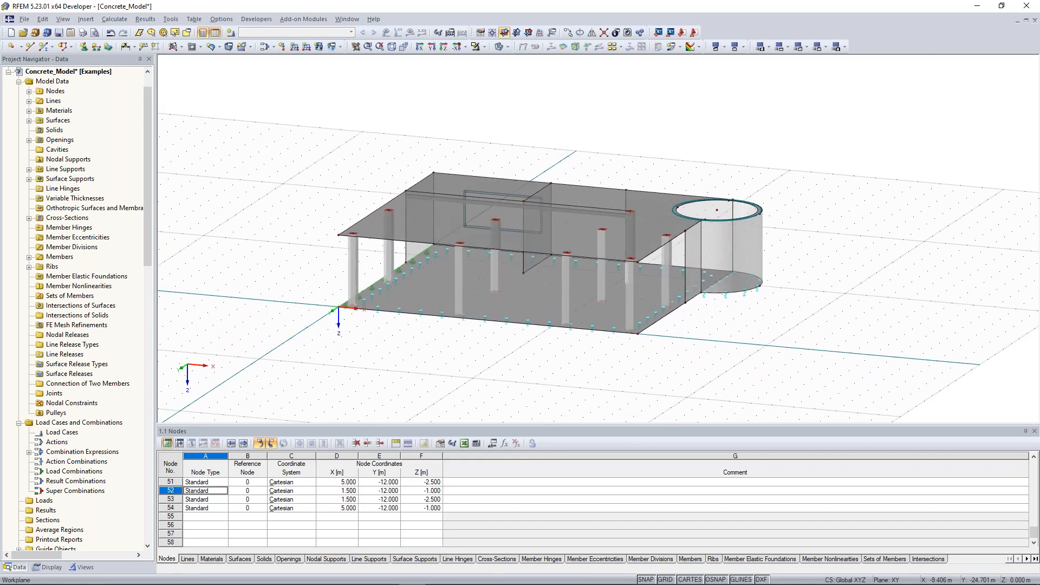
pyautogui.scroll(1, 347, 196)
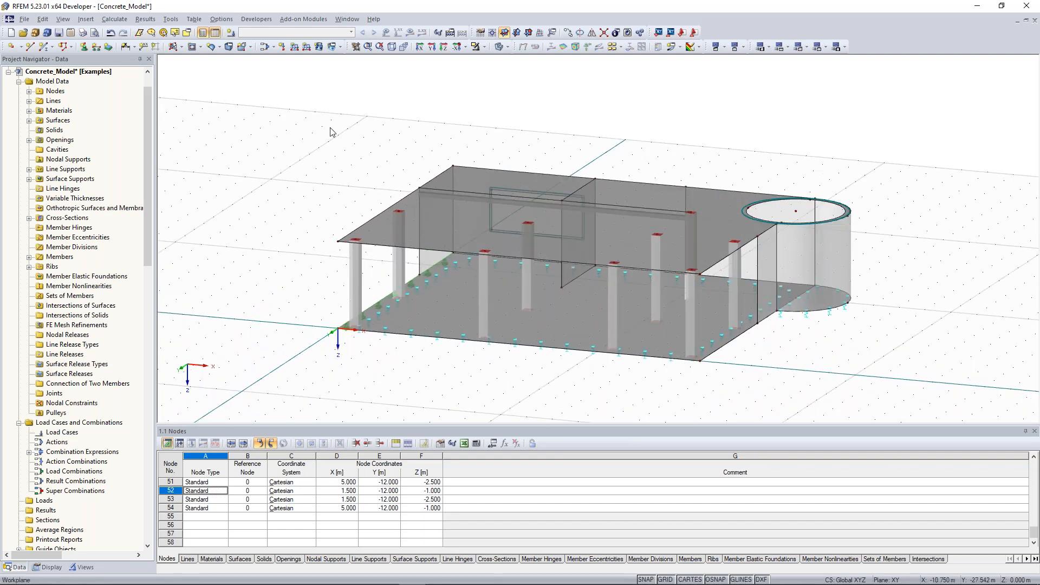
# Create the first load case with the description Self-weight.
pyautogui.click(231, 33)
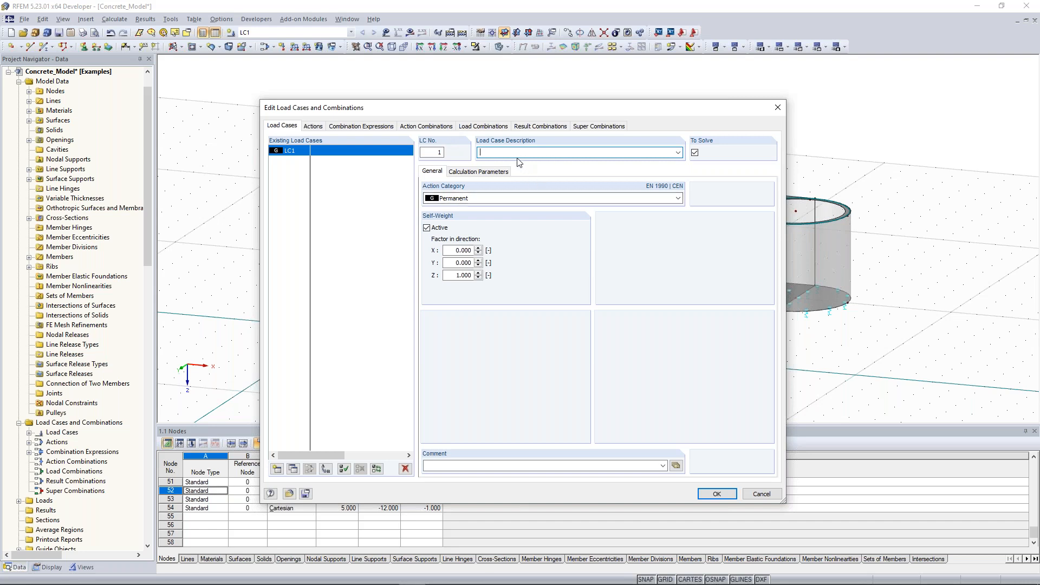
pyautogui.click(677, 152)
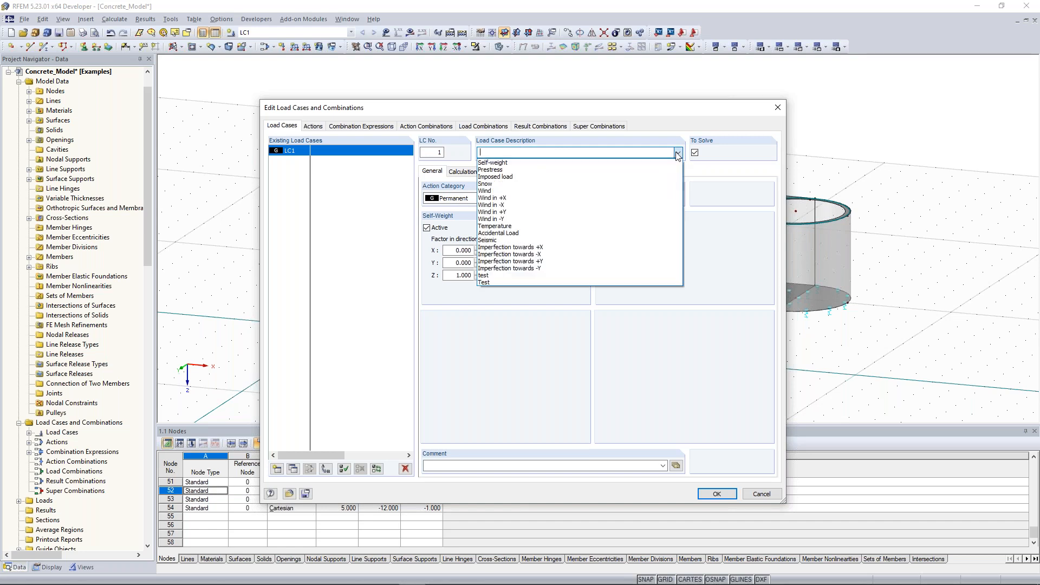
pyautogui.click(650, 162)
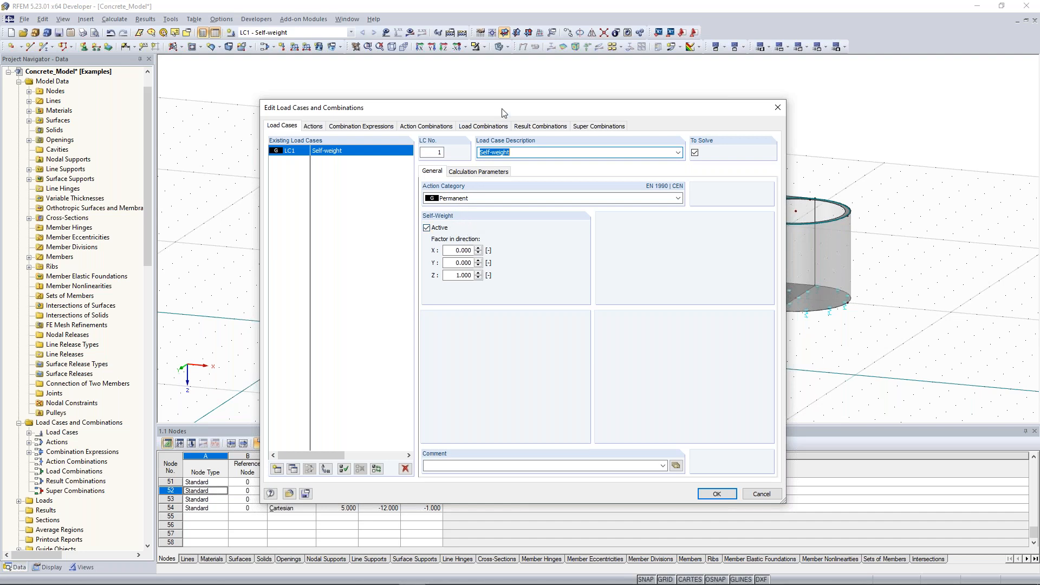
pyautogui.moveTo(504, 108); pyautogui.dragTo(479, 90)
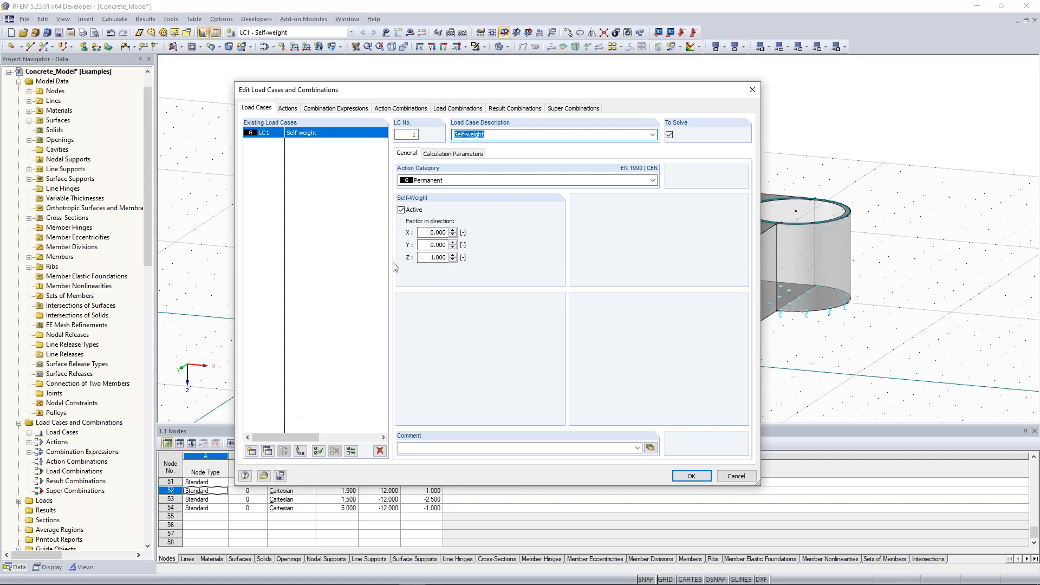
# Add load case LC2 described as Imposed load with the action category Imposed - Category D: shopping areas.
pyautogui.click(252, 452)
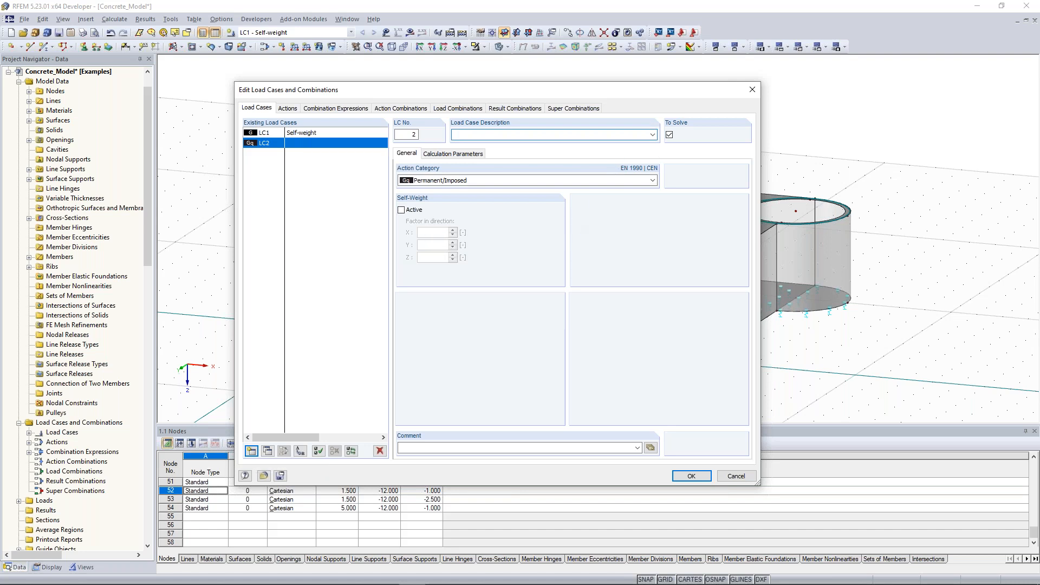
pyautogui.click(653, 134)
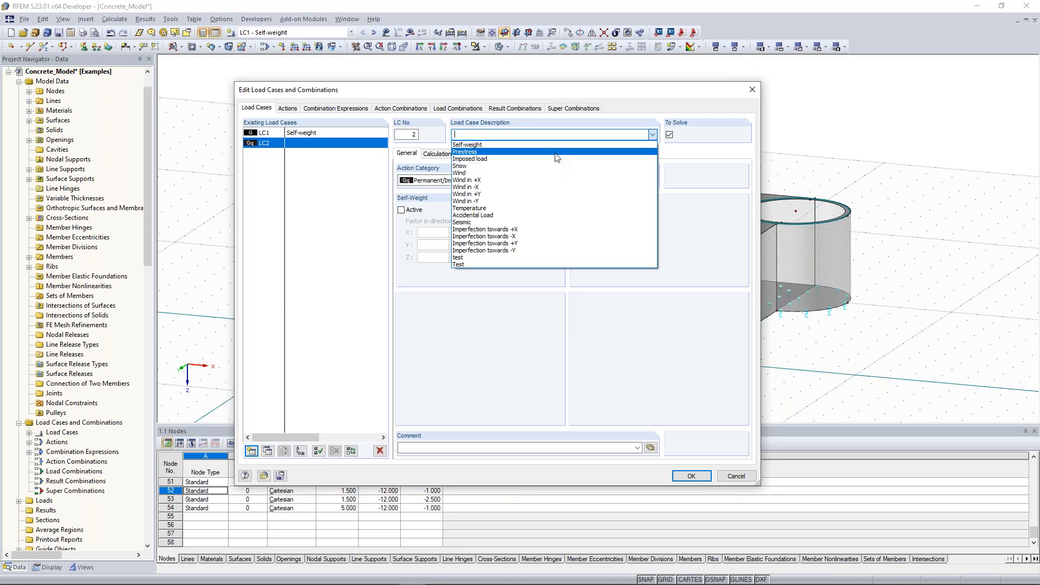
pyautogui.click(552, 159)
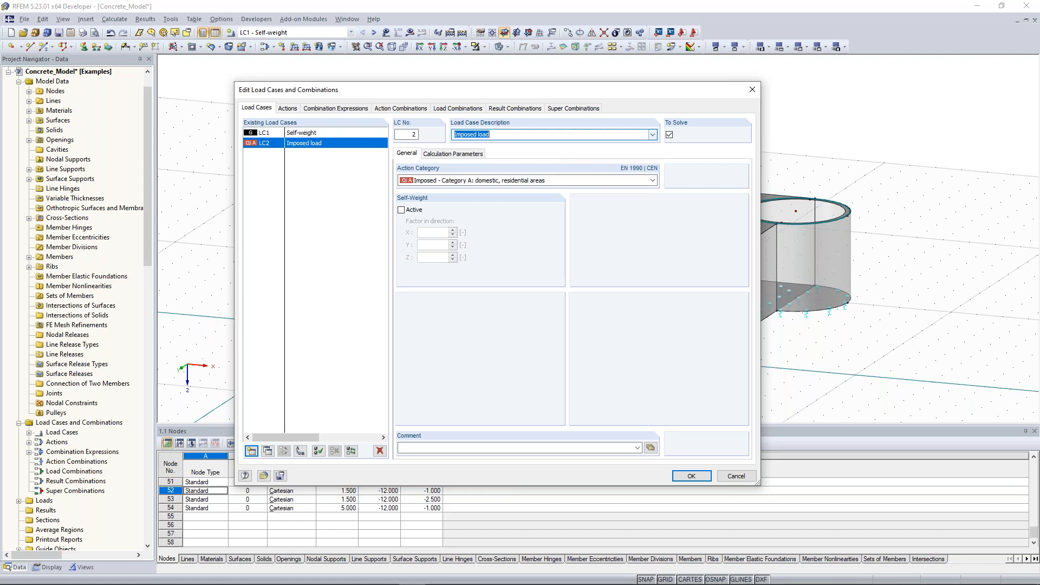
pyautogui.click(653, 181)
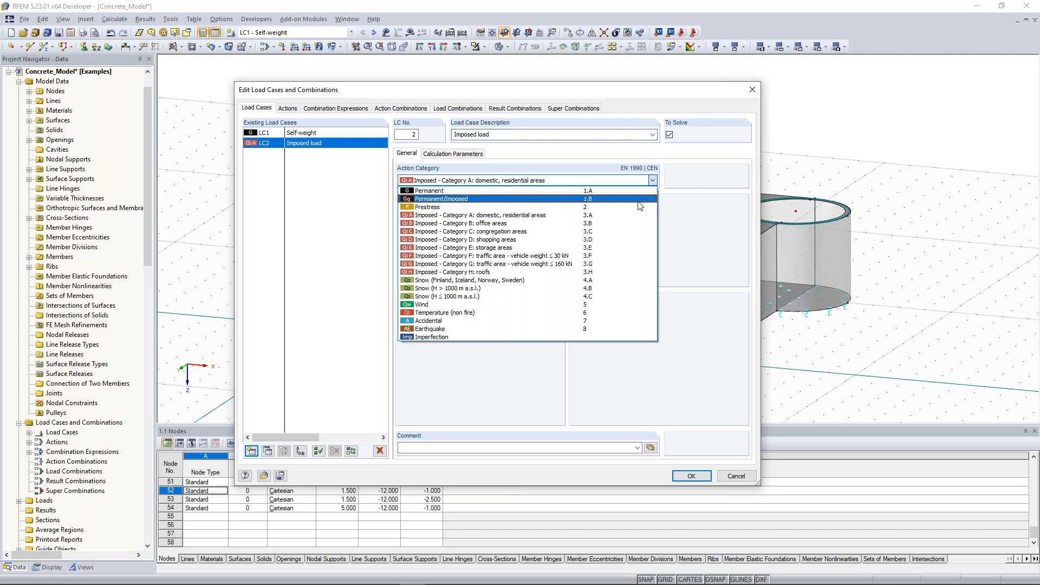
pyautogui.click(622, 240)
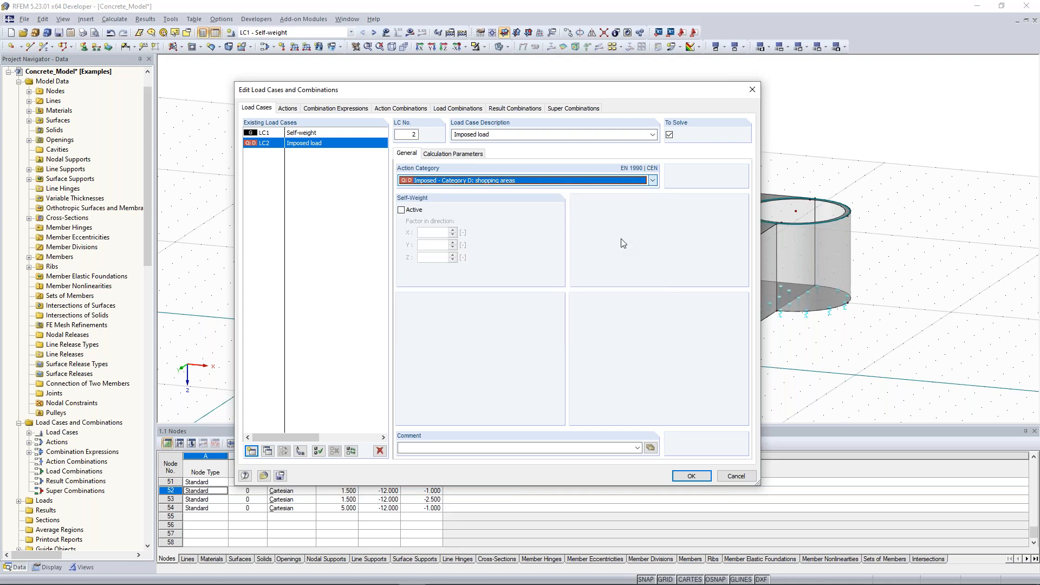
pyautogui.click(274, 395)
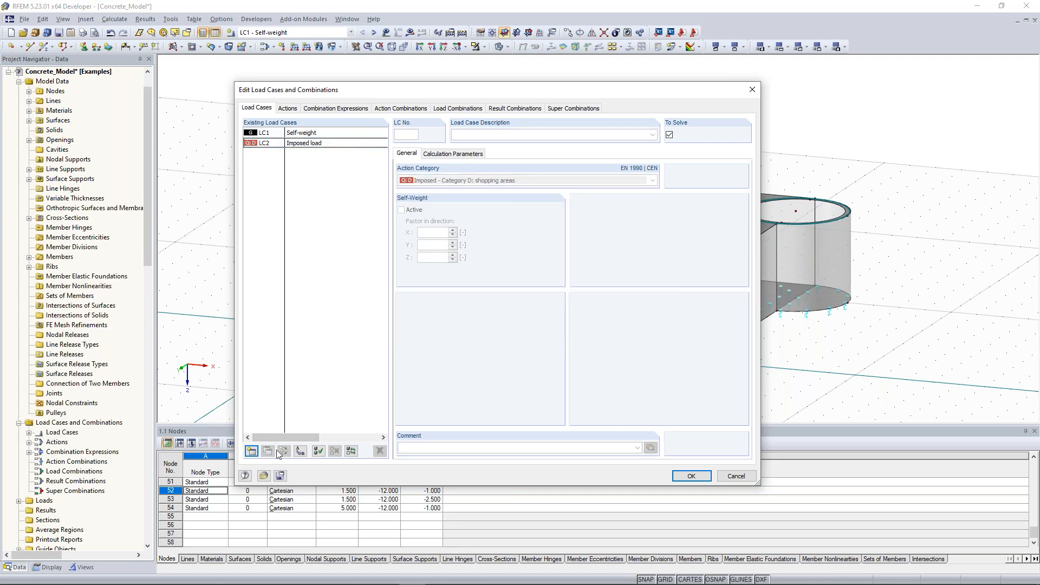
# Add two wind load cases, LC3 as Wind in +X and LC4 as Wind in +Y.
pyautogui.click(252, 455)
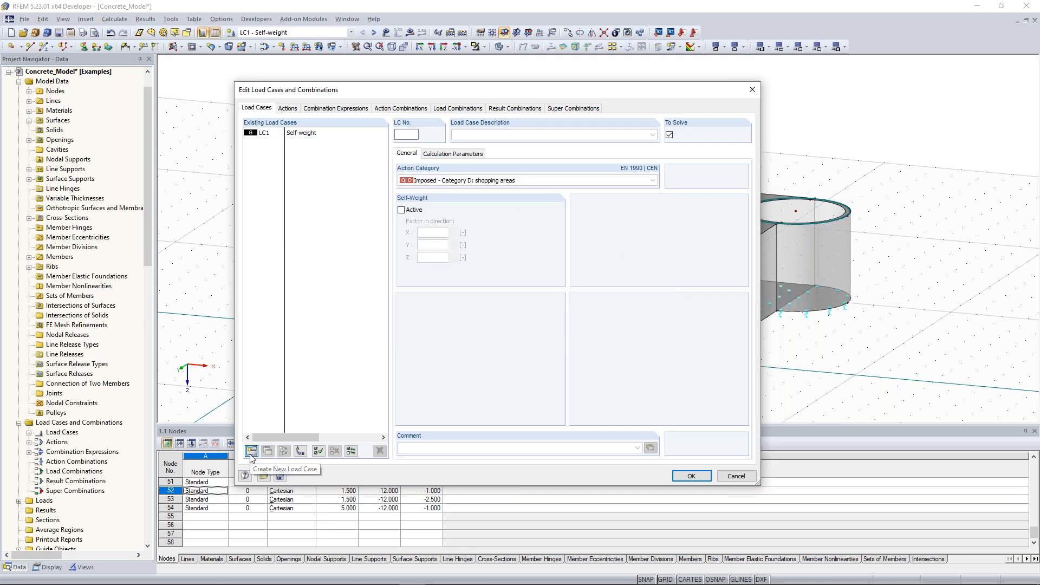
pyautogui.click(654, 135)
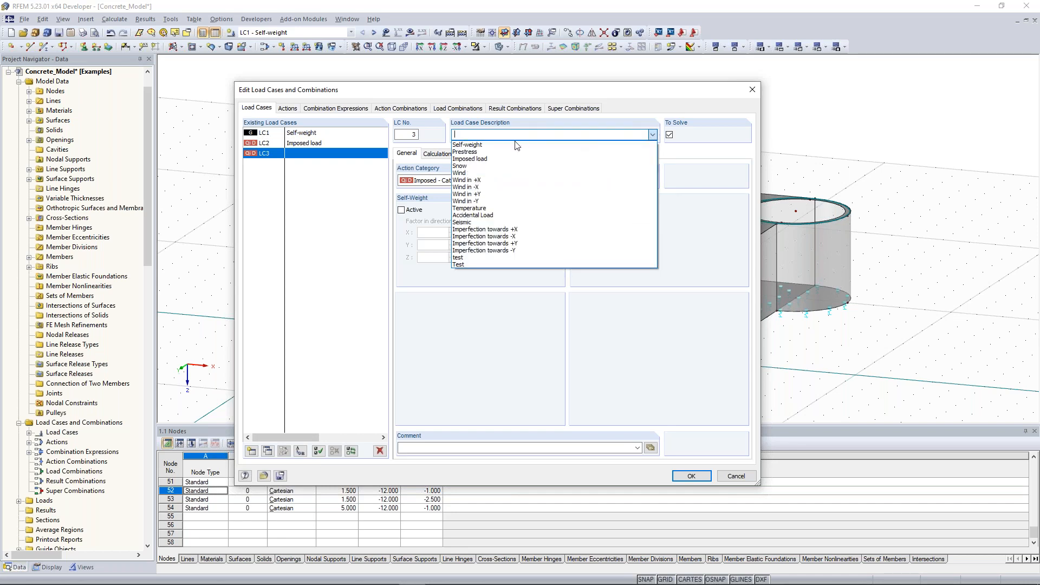
pyautogui.click(504, 181)
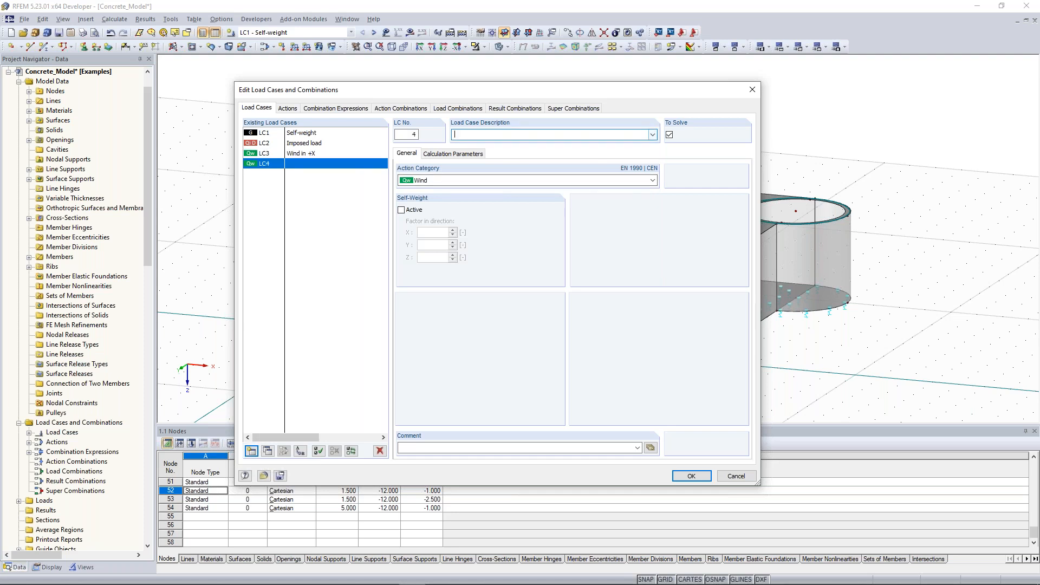
pyautogui.click(653, 135)
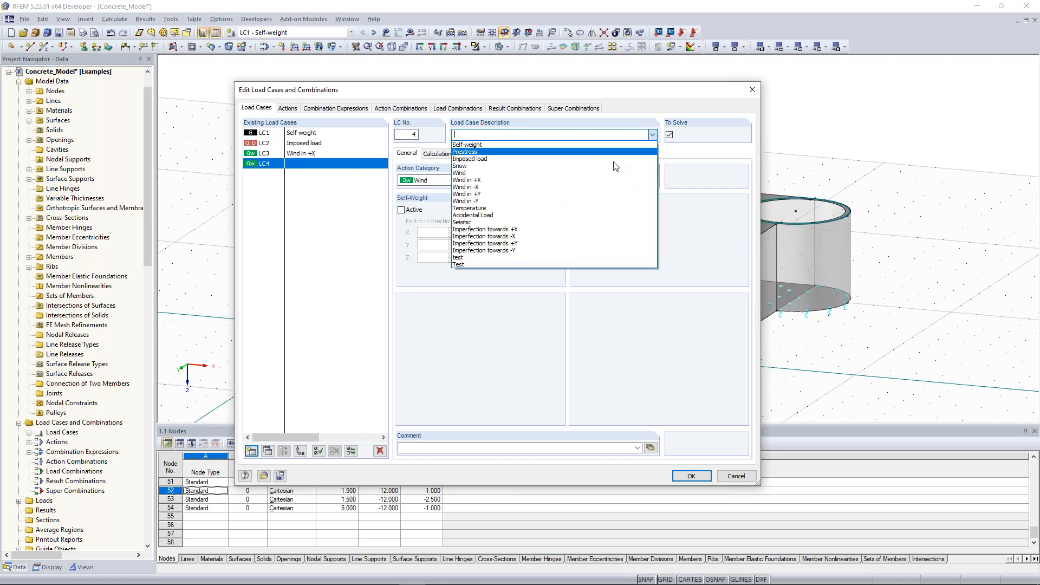
pyautogui.click(589, 194)
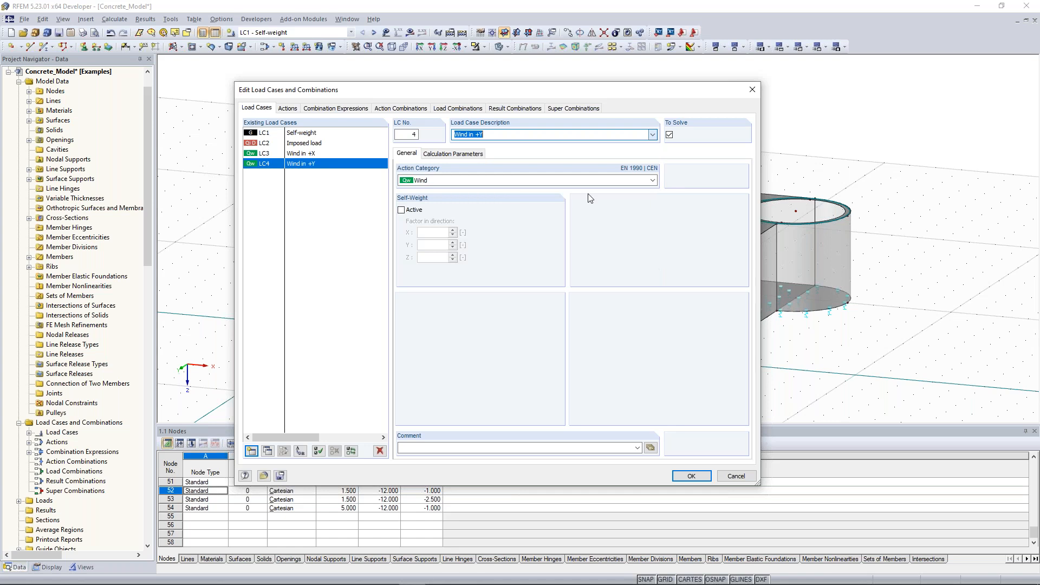
# Add two imperfection load cases, LC5 as Imperfection towards +X and LC6 as Imperfection towards +Y.
pyautogui.click(251, 451)
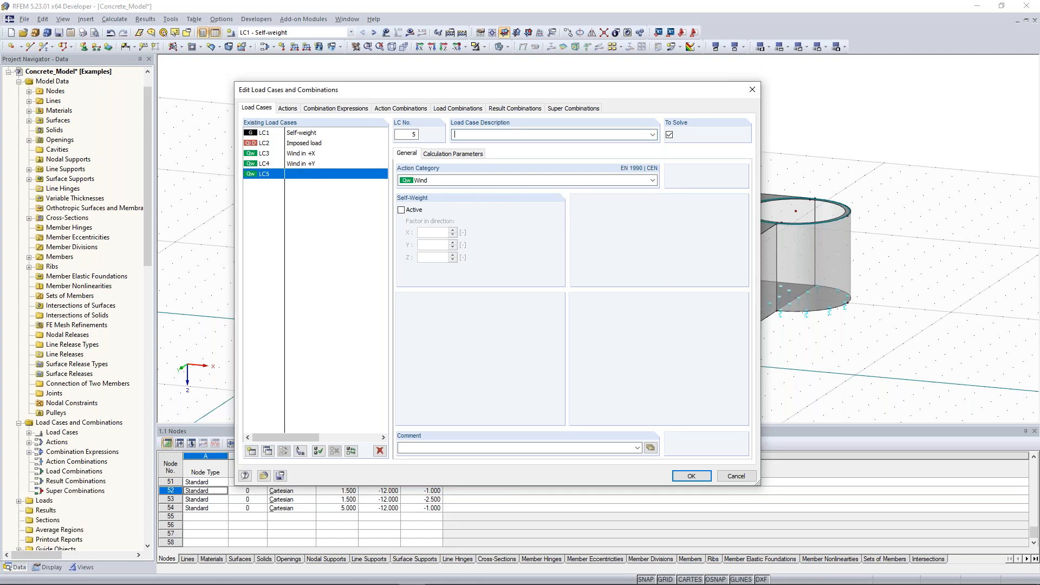
pyautogui.click(653, 134)
pyautogui.click(546, 232)
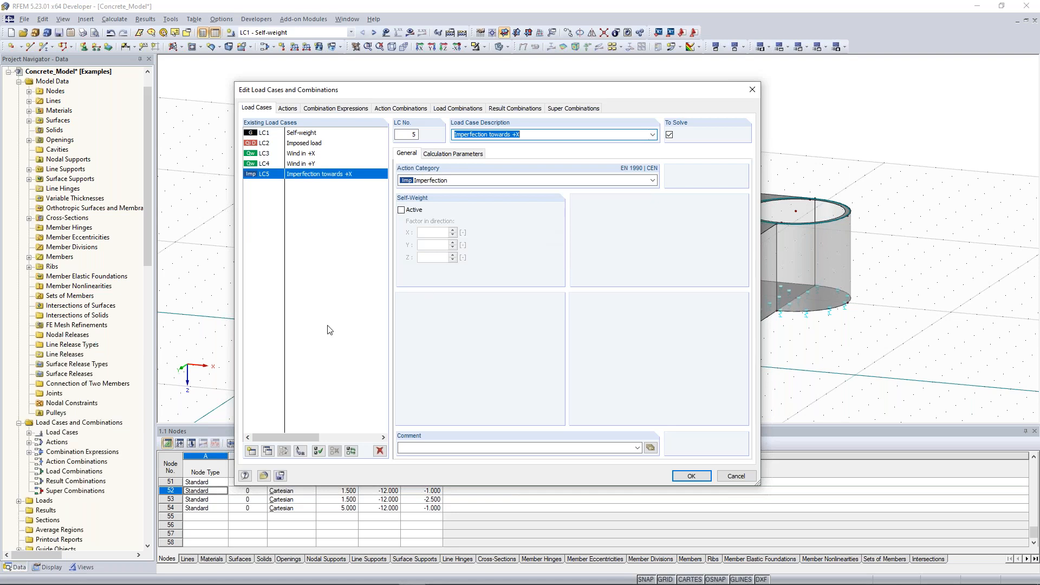
pyautogui.click(251, 452)
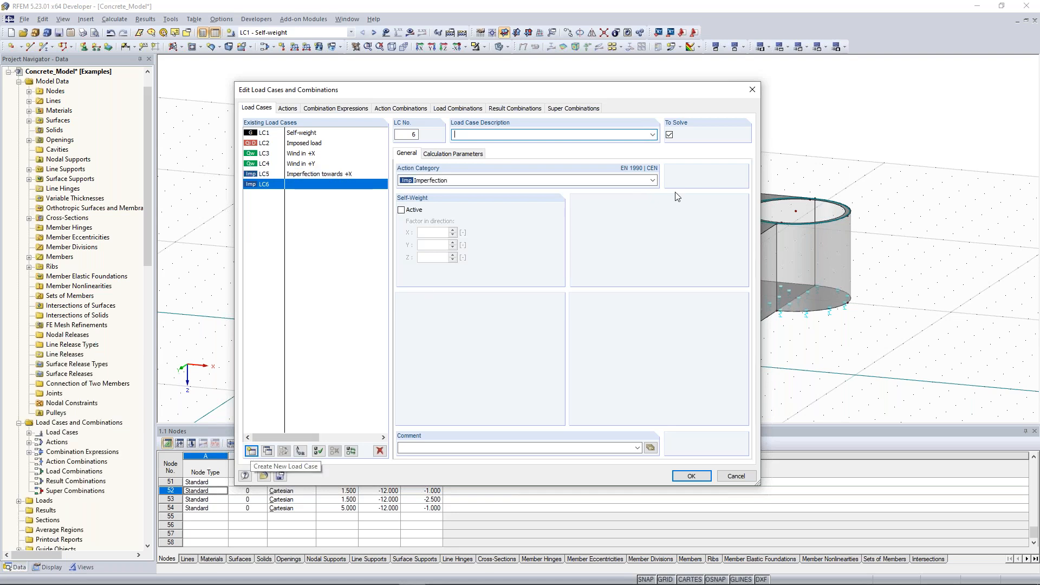
pyautogui.click(653, 135)
pyautogui.click(600, 245)
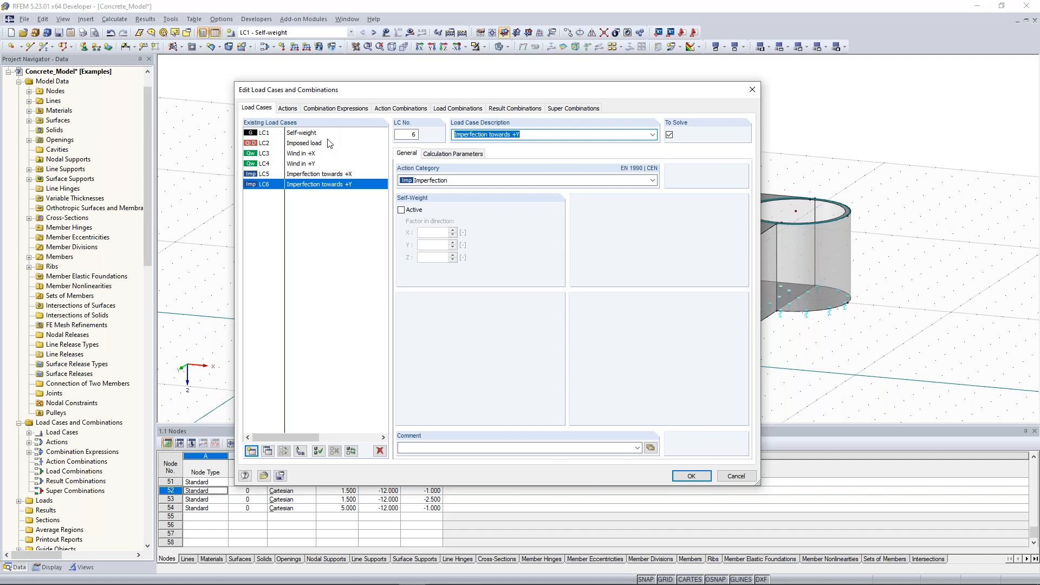
# Review the permanent, imposed and wind actions and set the load cases in the wind action to act alternatively.
pyautogui.click(287, 109)
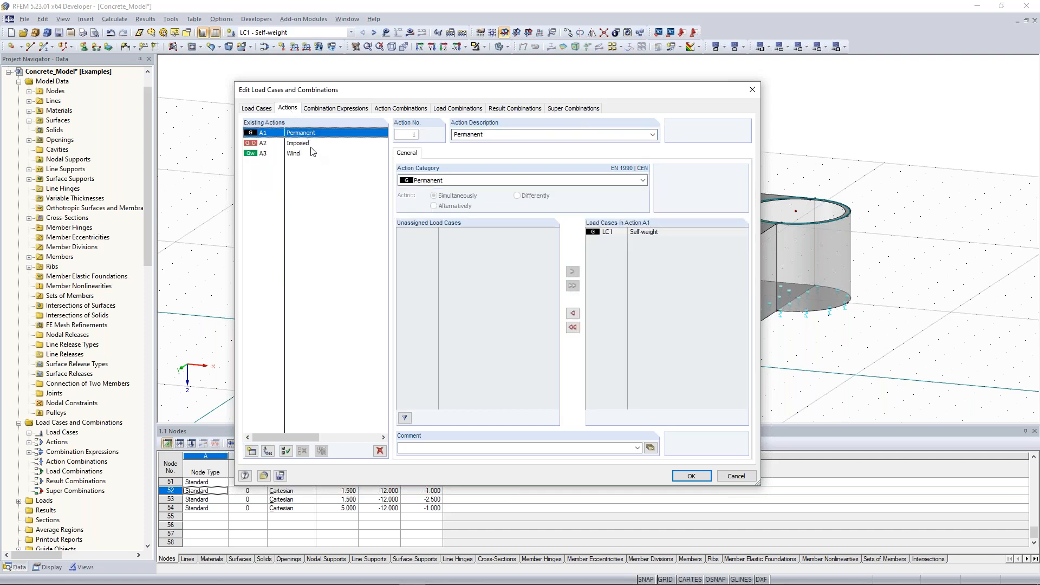
pyautogui.click(308, 143)
pyautogui.click(314, 135)
pyautogui.click(304, 154)
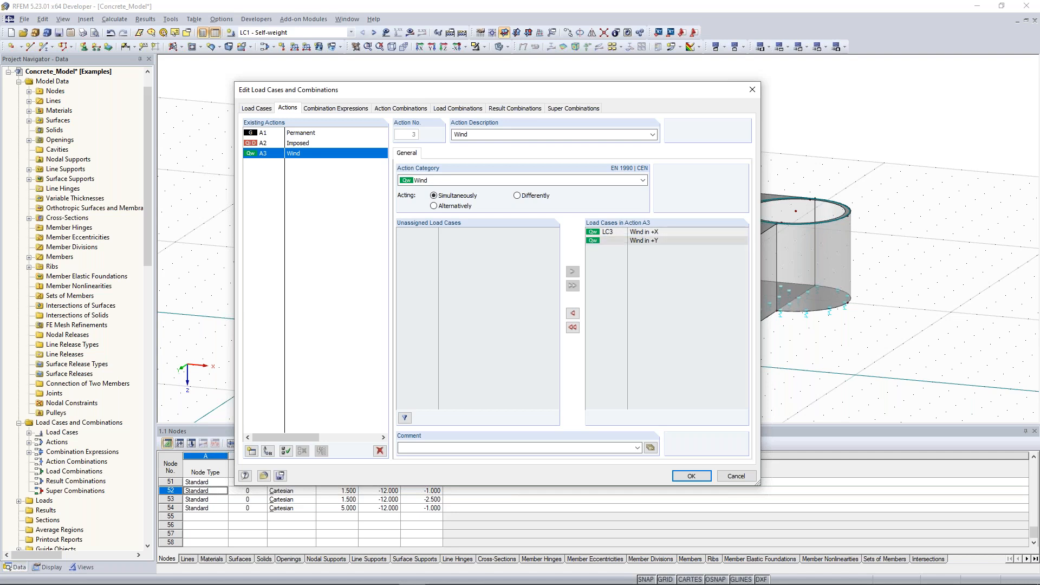
pyautogui.click(524, 199)
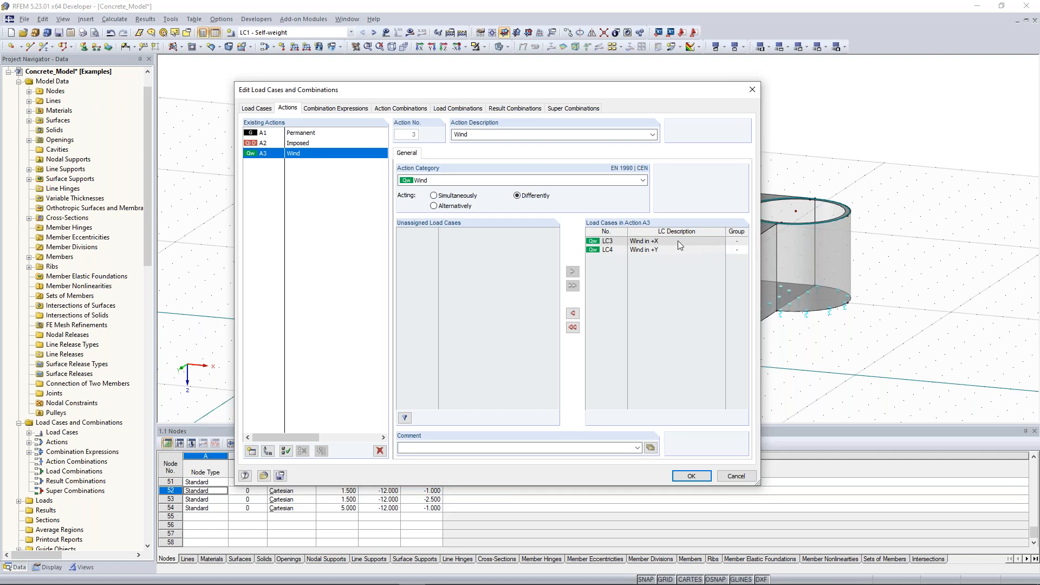
pyautogui.click(455, 207)
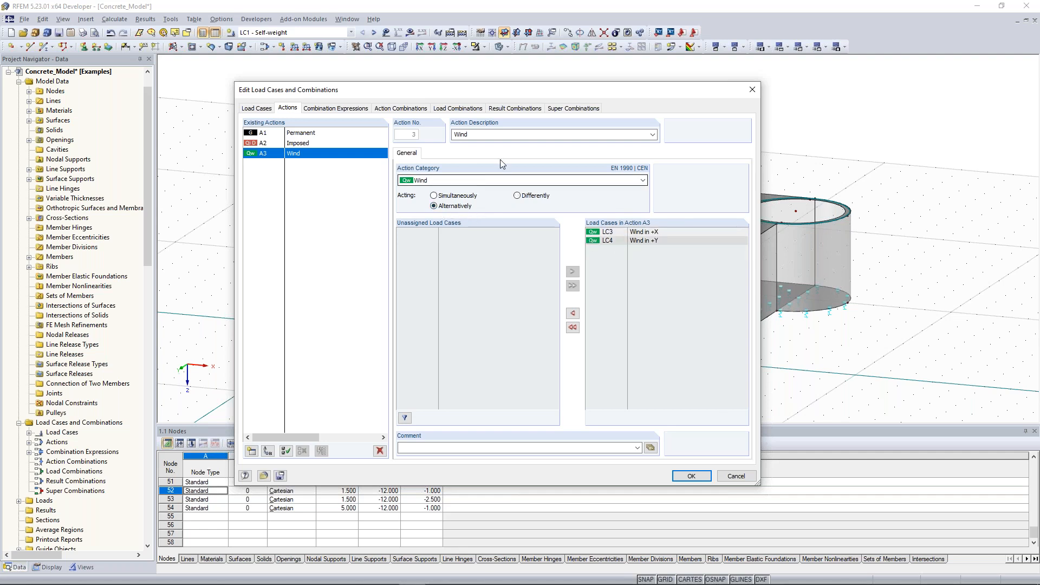
# Exclude the three SLS combination expressions CE2, CE3 and CE4 from use.
pyautogui.click(343, 112)
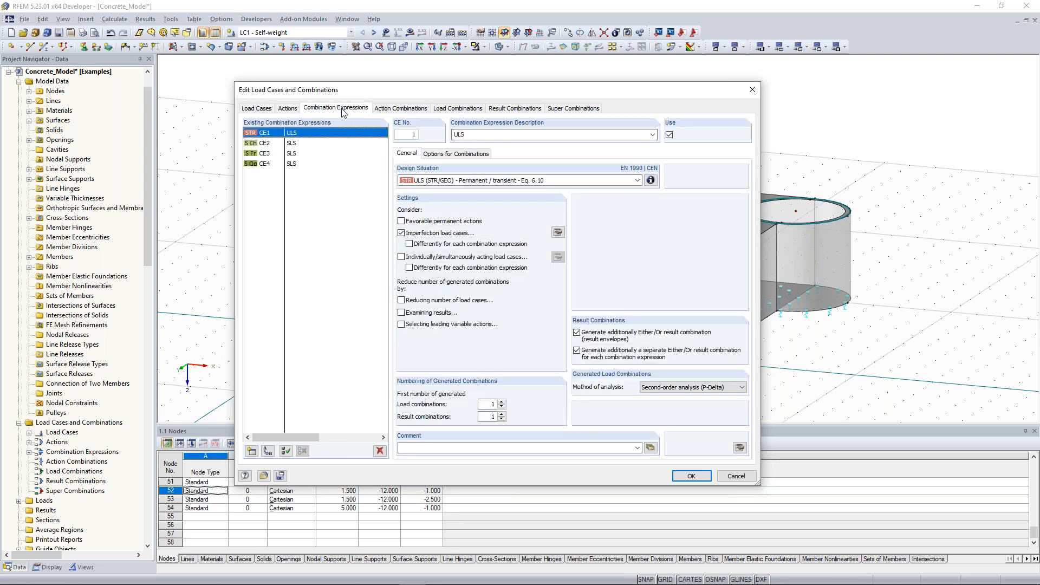
pyautogui.click(296, 164)
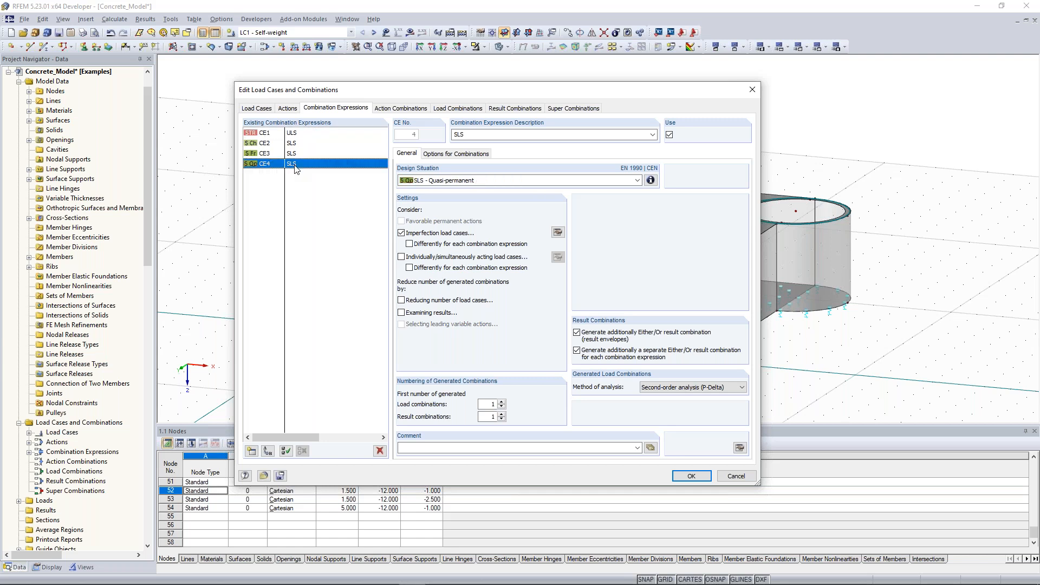
pyautogui.keyDown('shift'); pyautogui.click(302, 143); pyautogui.keyUp('shift')
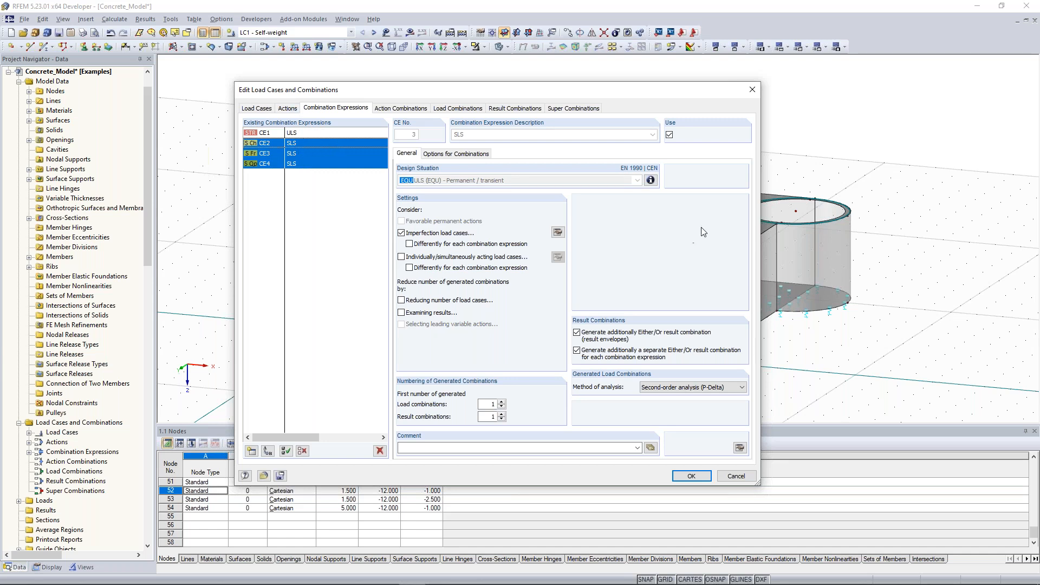
pyautogui.click(315, 169)
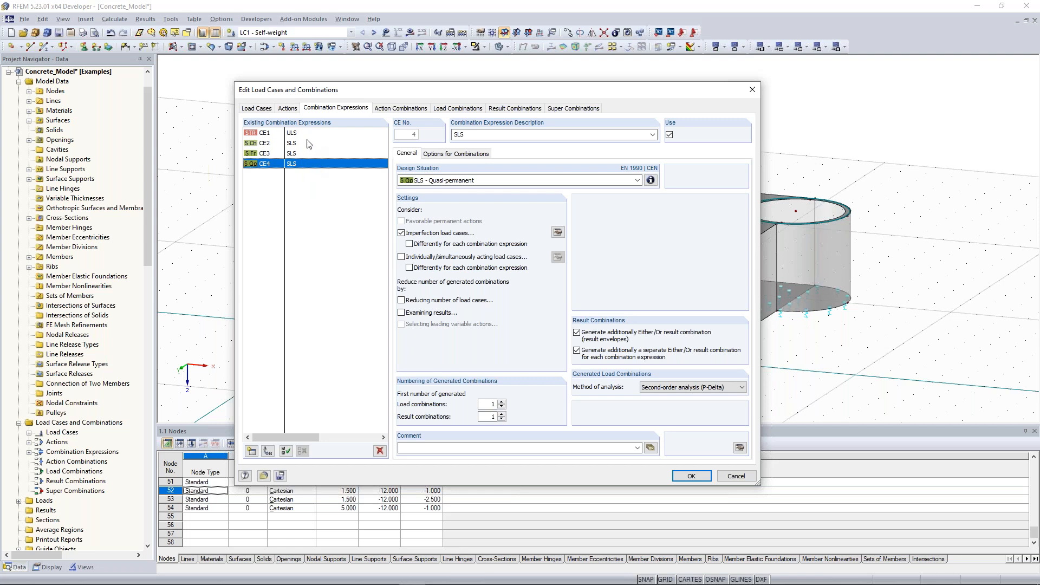
pyautogui.keyDown('shift'); pyautogui.click(303, 145); pyautogui.keyUp('shift')
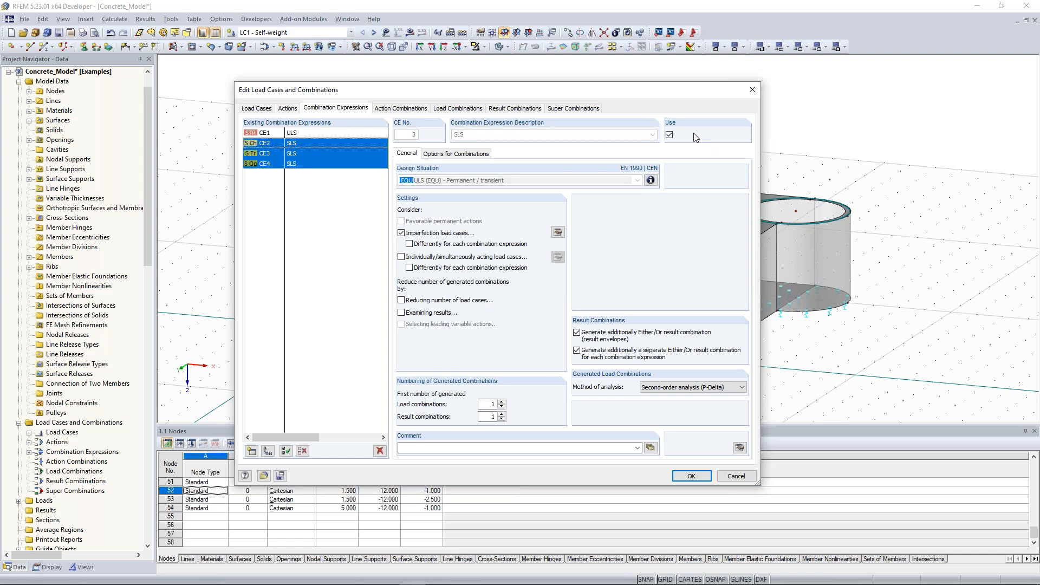
pyautogui.click(670, 135)
pyautogui.click(308, 144)
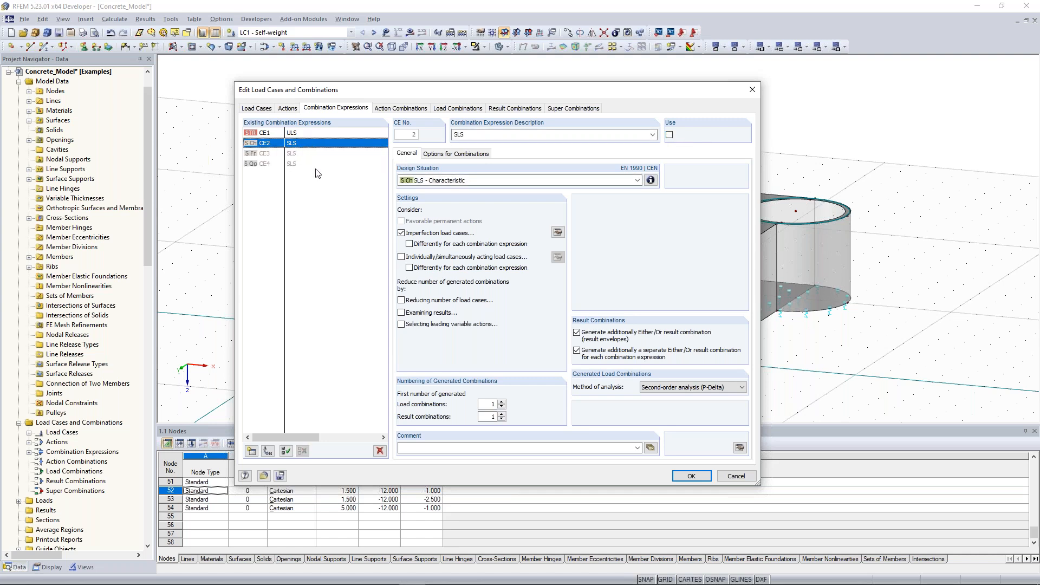
# Examine the design situation formula and partial factors for the ULS combination expression CE1.
pyautogui.click(302, 134)
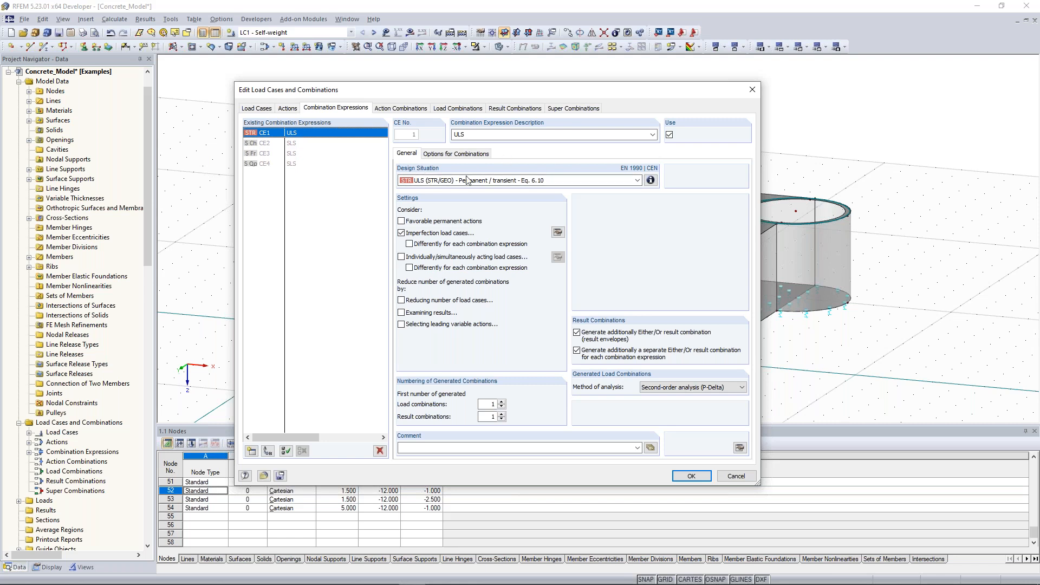
pyautogui.click(650, 181)
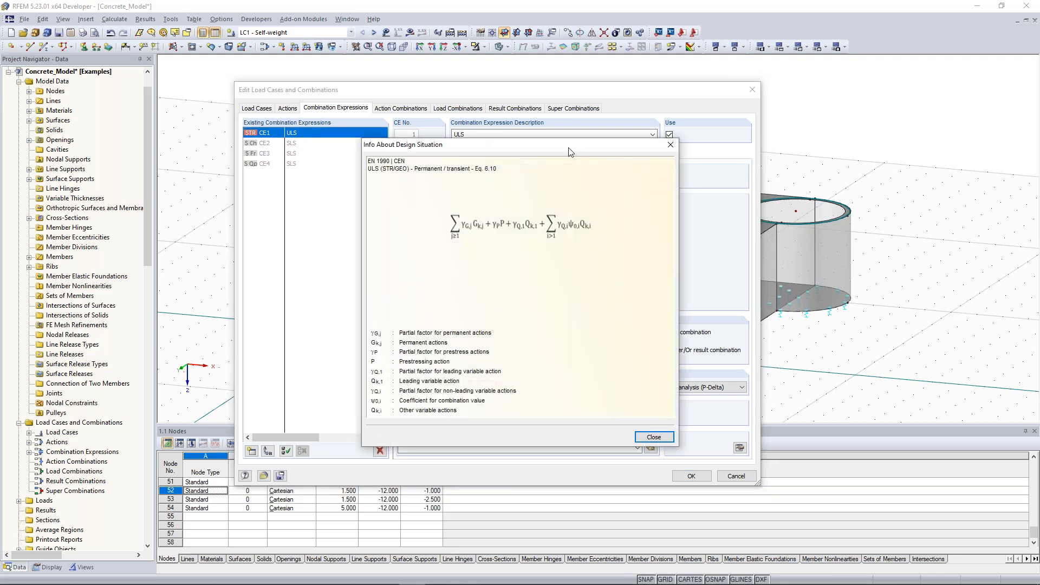
pyautogui.moveTo(511, 141); pyautogui.dragTo(363, 111)
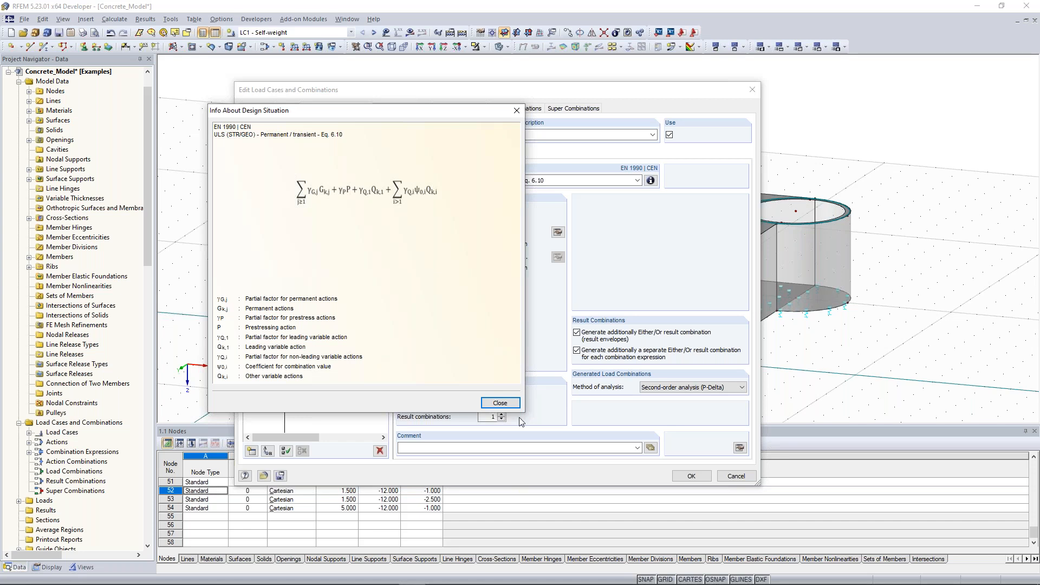
pyautogui.click(501, 403)
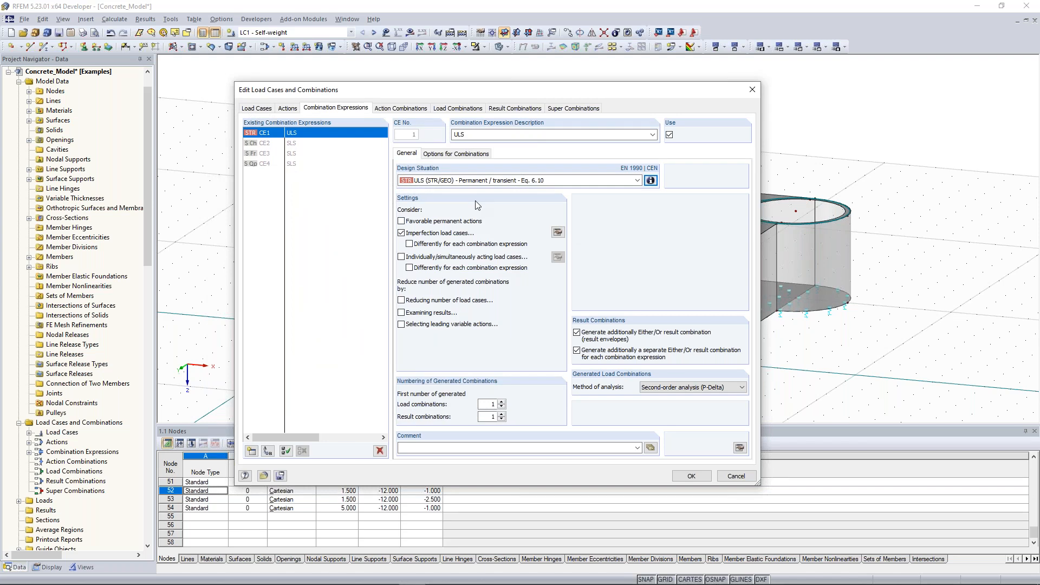
# In CE1's imperfection settings, turn off both options removing load combinations without imperfection and make imperfections subject to specific load cases.
pyautogui.click(558, 232)
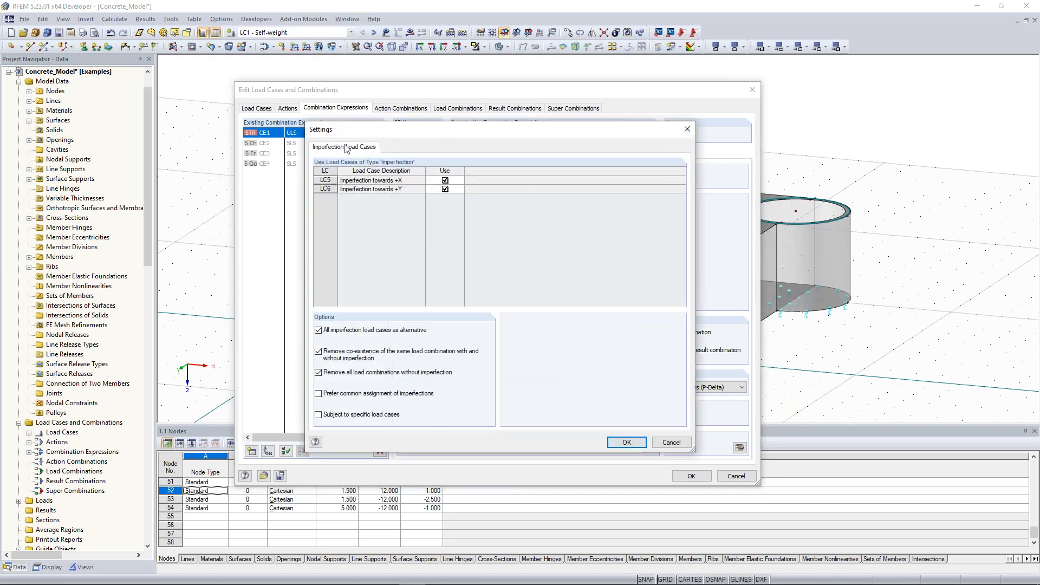
pyautogui.click(374, 181)
pyautogui.moveTo(555, 131); pyautogui.dragTo(860, 116)
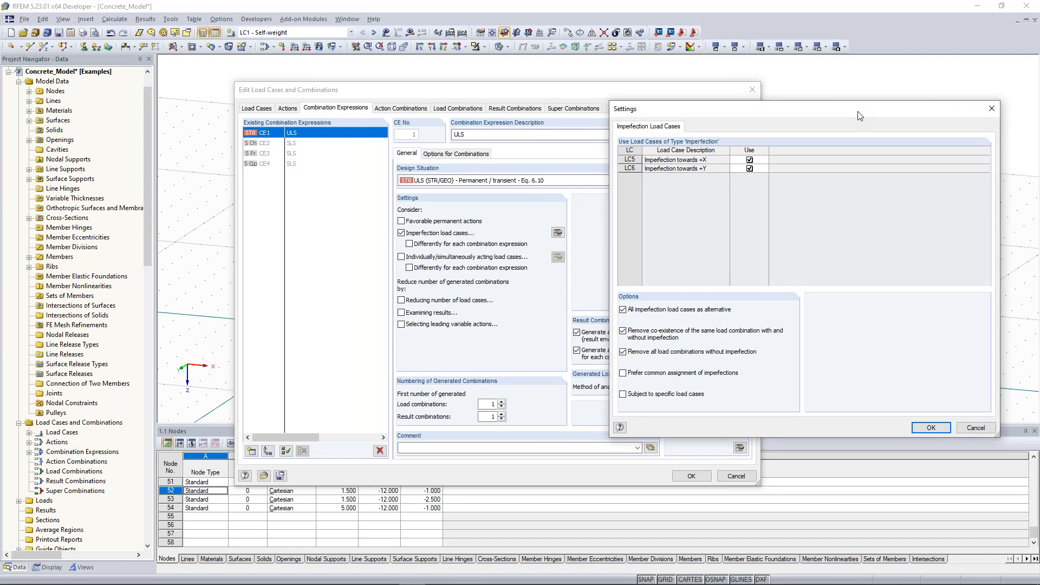
pyautogui.click(656, 333)
pyautogui.click(662, 356)
pyautogui.click(623, 395)
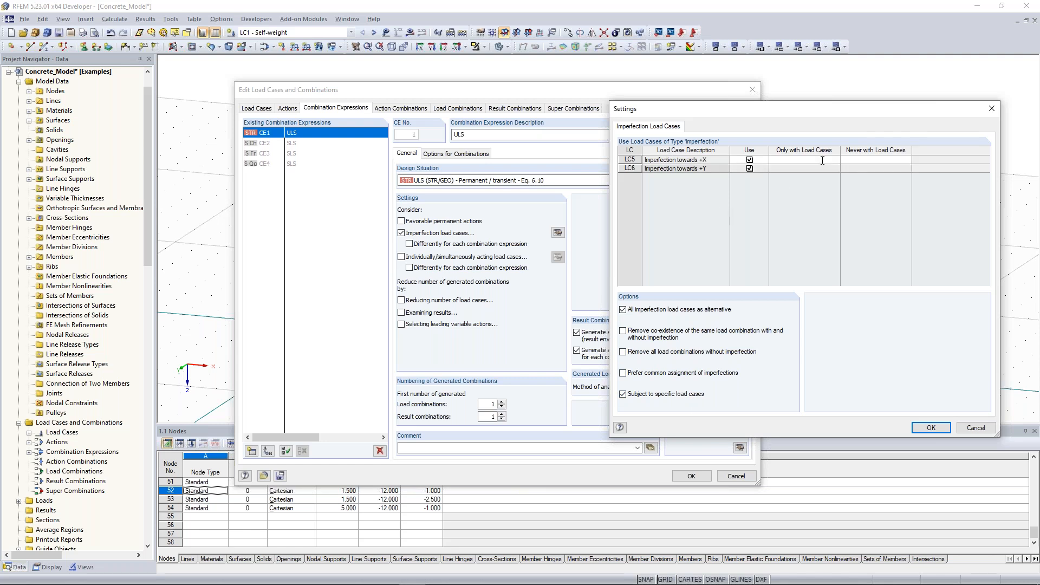
# Set imperfection load case LC5, Imperfection towards +X, to never act with wind load case LC4.
pyautogui.click(870, 160)
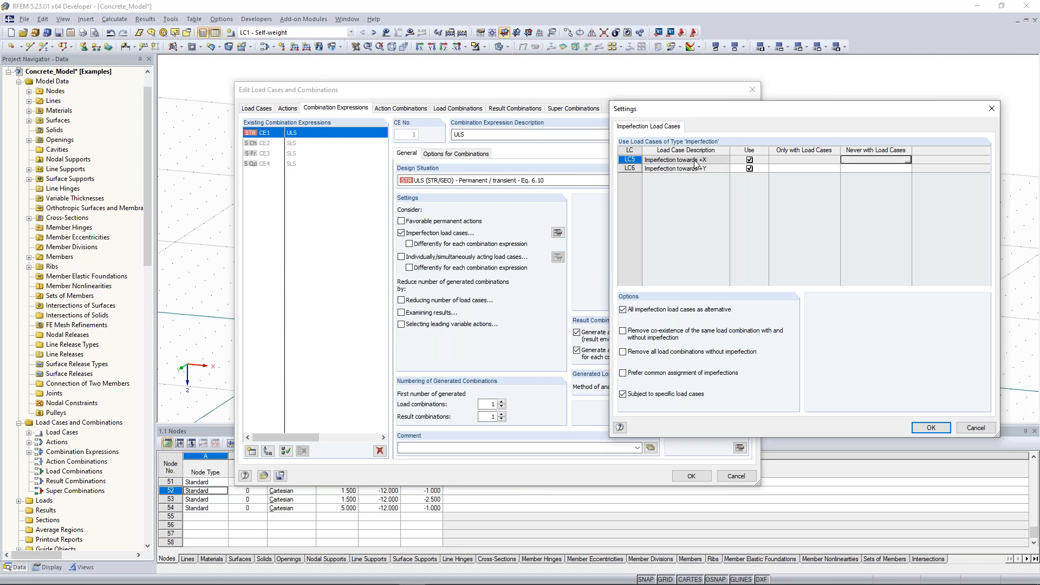
pyautogui.click(908, 162)
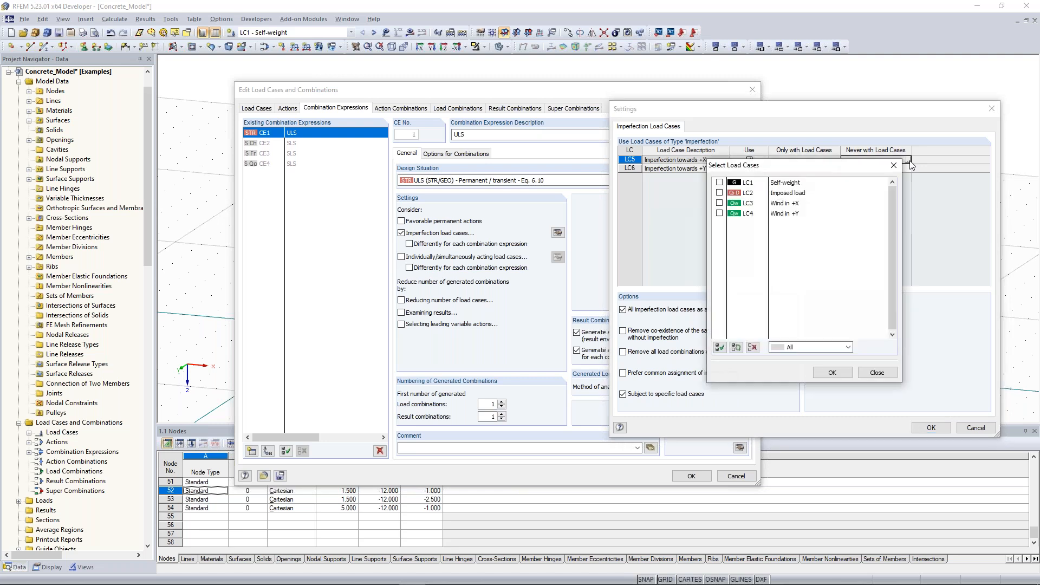
pyautogui.moveTo(712, 158); pyautogui.dragTo(369, 155)
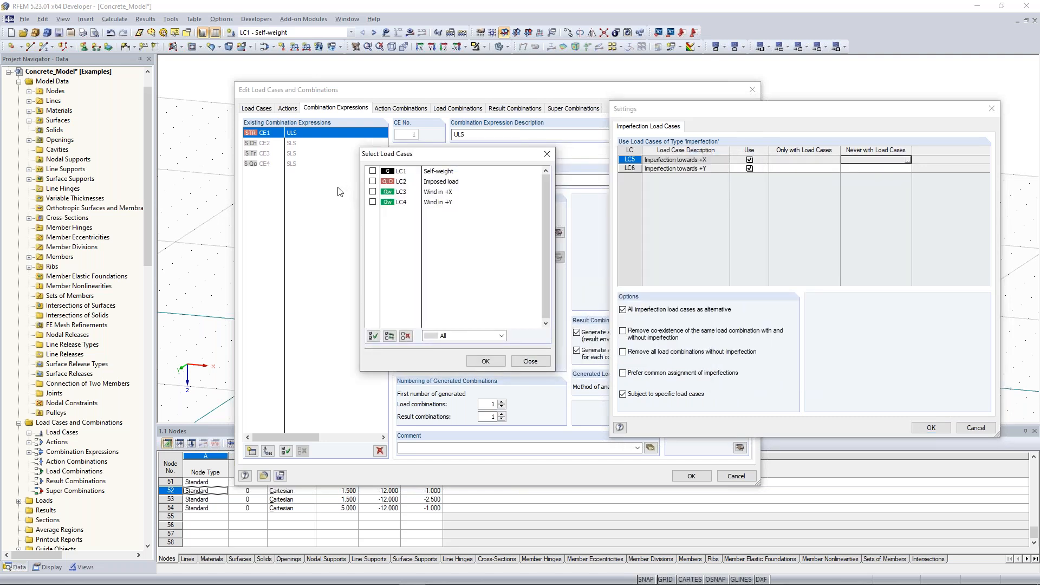
pyautogui.click(373, 202)
pyautogui.click(486, 361)
# Set imperfection load case LC6, Imperfection towards +Y, to never act with LC3 and accept the imperfection settings.
pyautogui.click(897, 170)
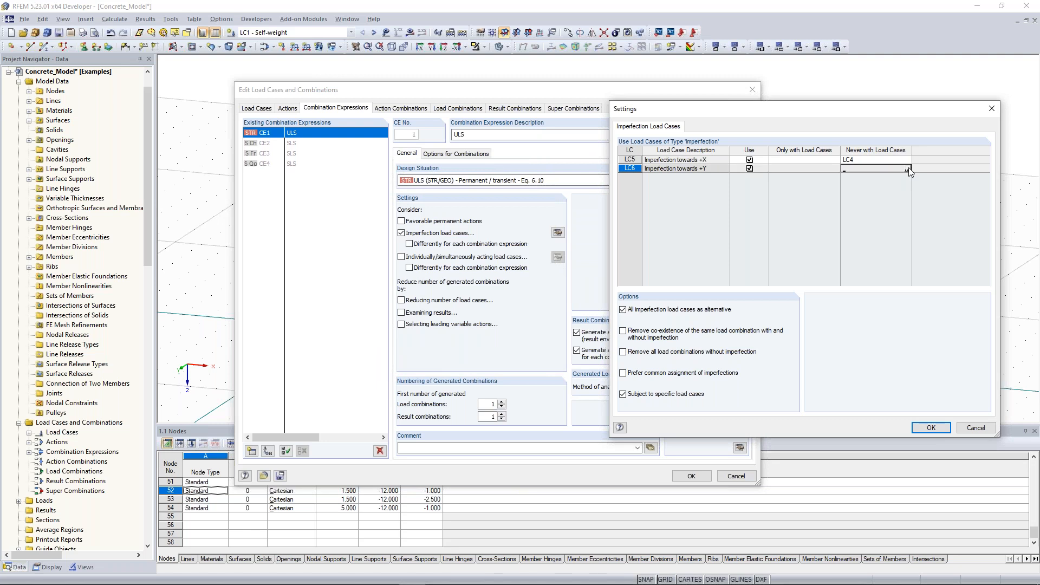
pyautogui.click(907, 169)
pyautogui.click(720, 203)
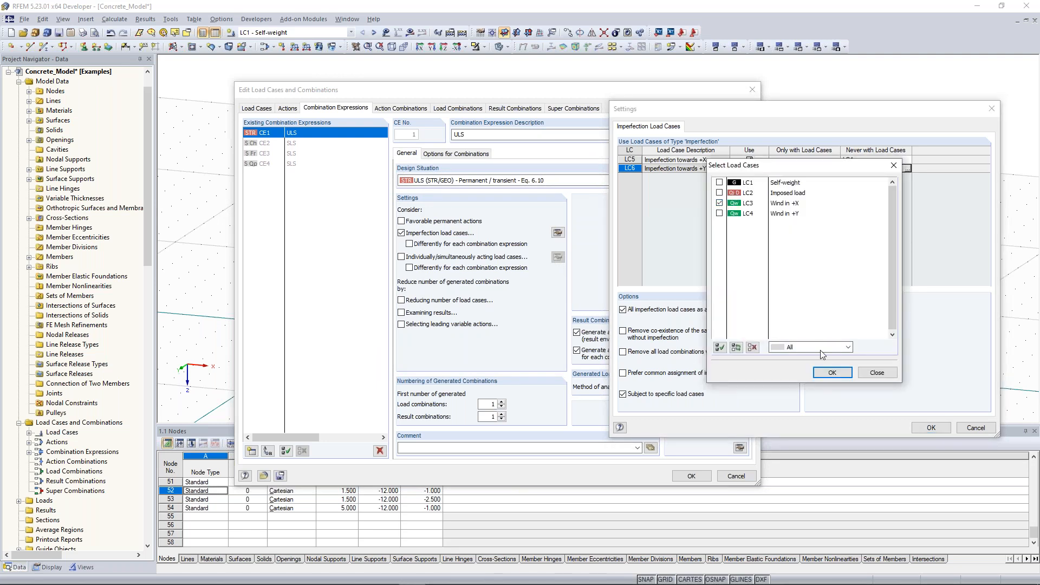
pyautogui.click(833, 373)
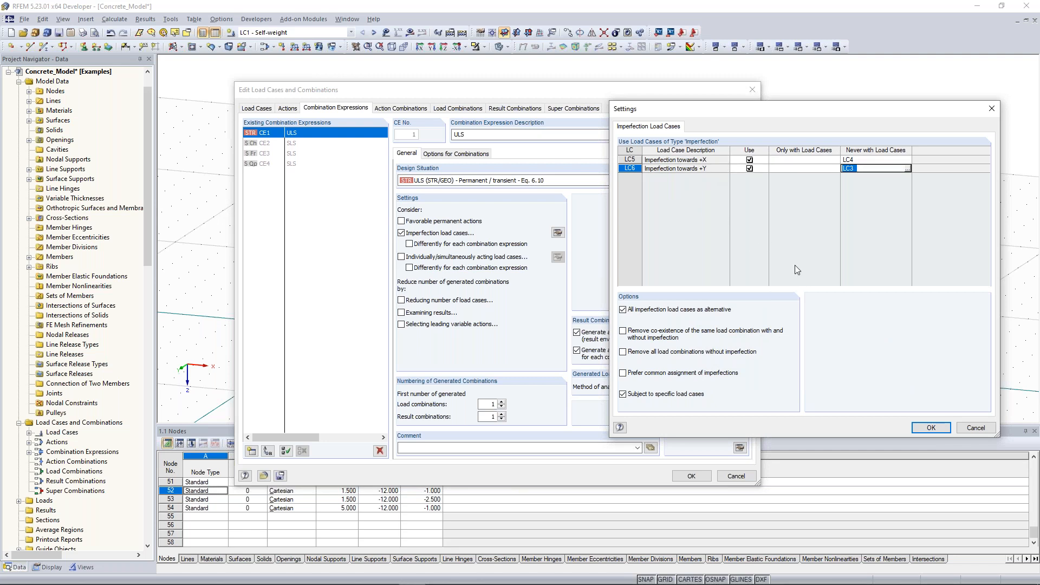
pyautogui.click(932, 428)
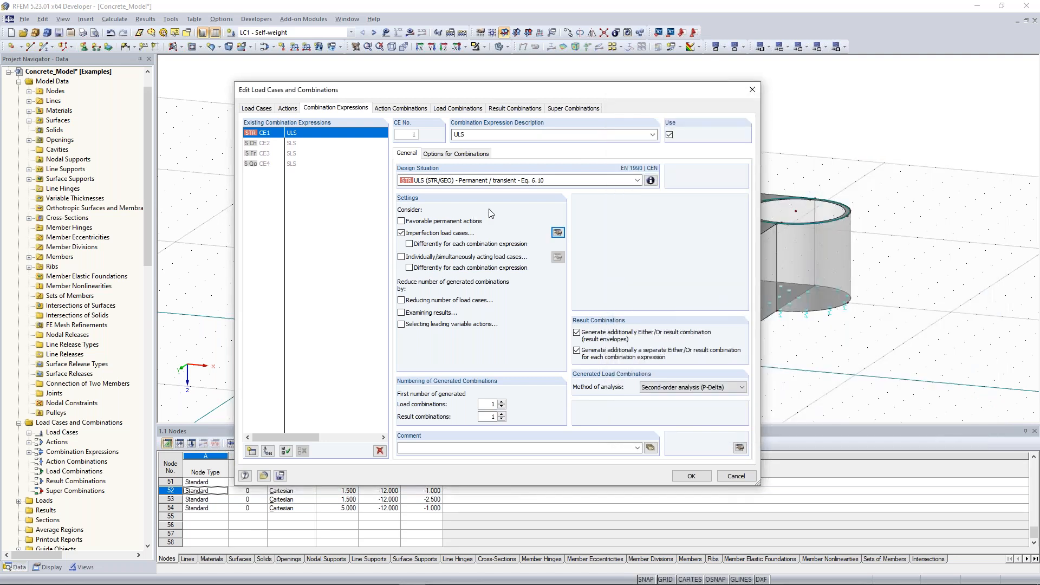
# Examine the factors, leading action and load cases of action combination AC3 against its design situation formula.
pyautogui.click(400, 109)
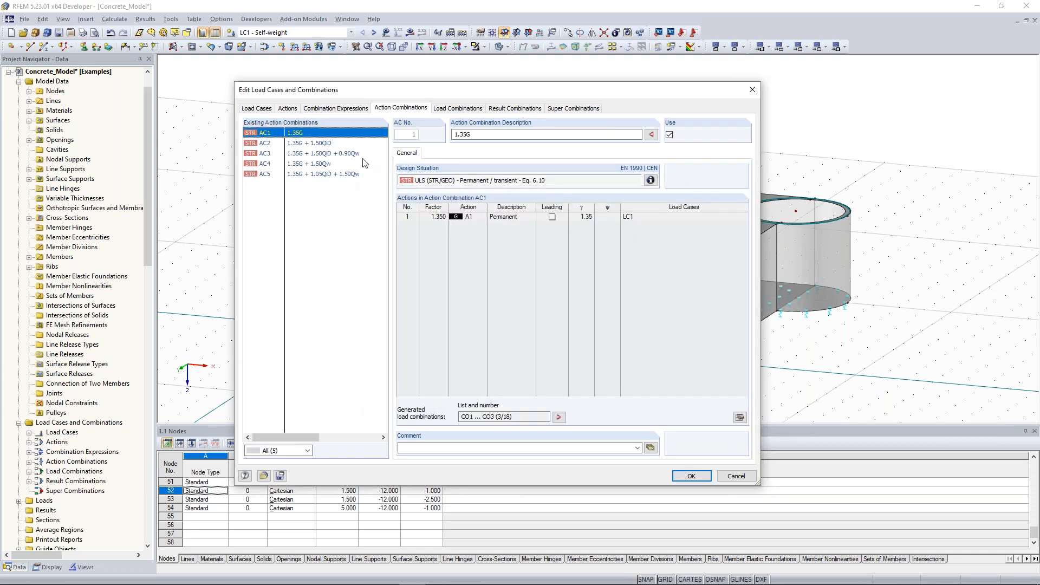
pyautogui.click(320, 154)
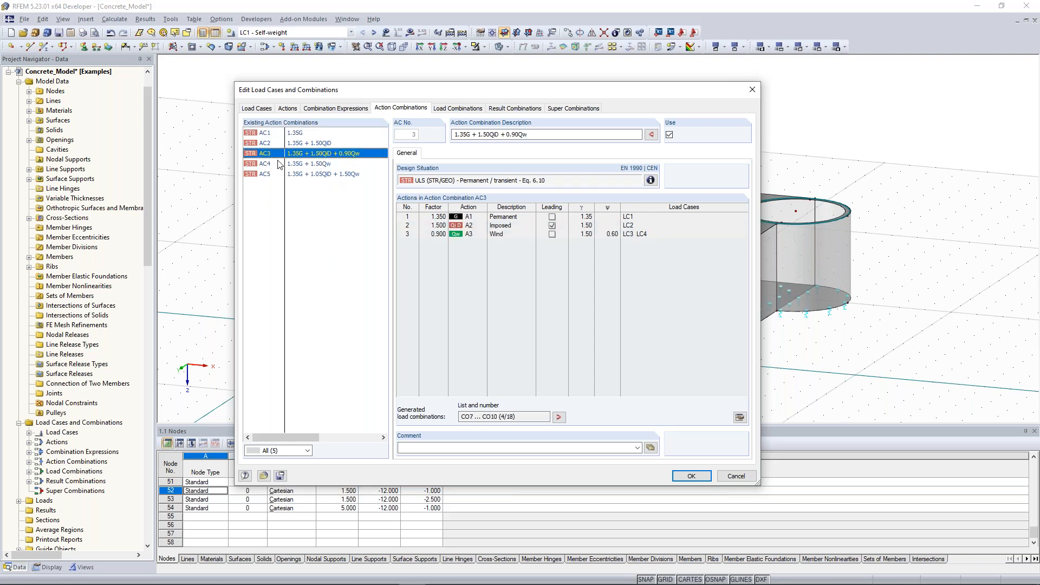
pyautogui.click(403, 216)
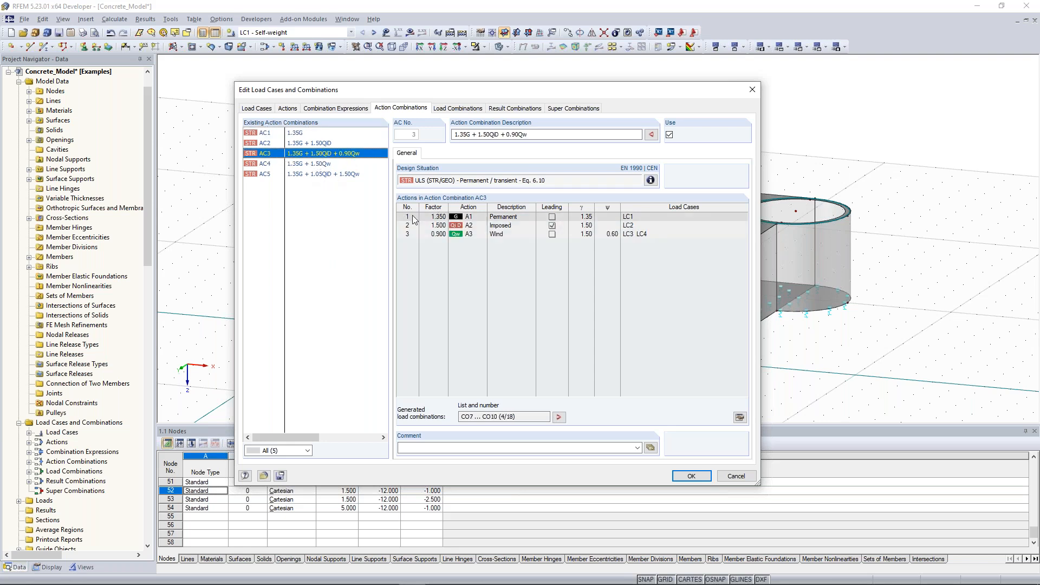
pyautogui.click(439, 225)
pyautogui.click(438, 234)
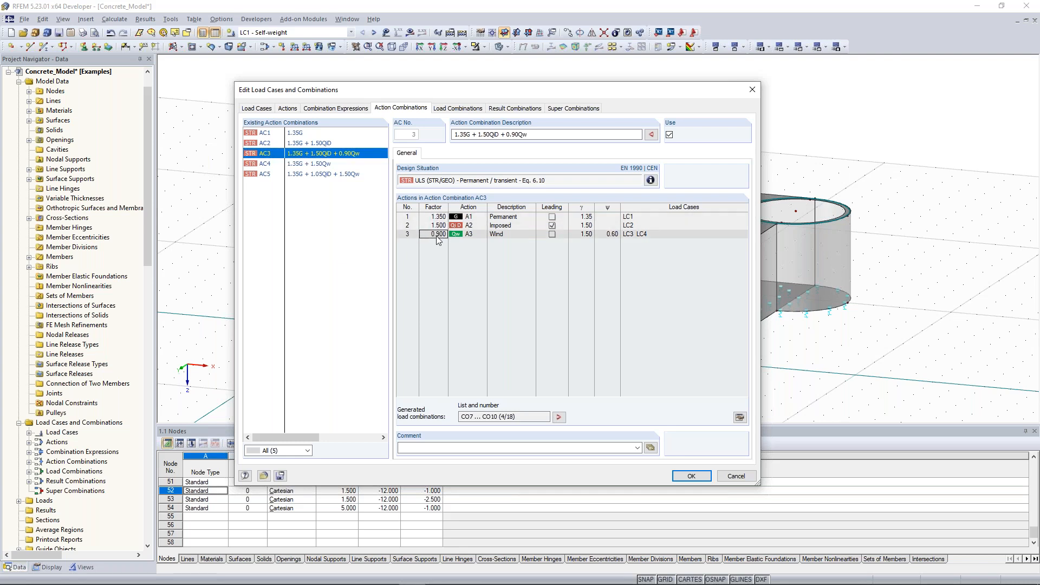
pyautogui.click(525, 224)
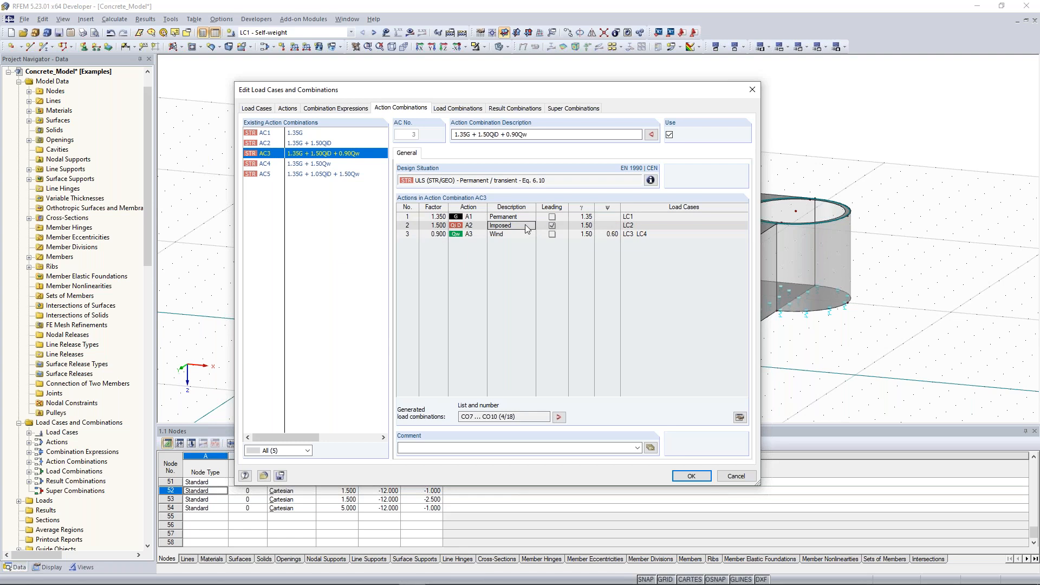
pyautogui.click(477, 234)
pyautogui.click(650, 180)
pyautogui.moveTo(534, 139); pyautogui.dragTo(259, 146)
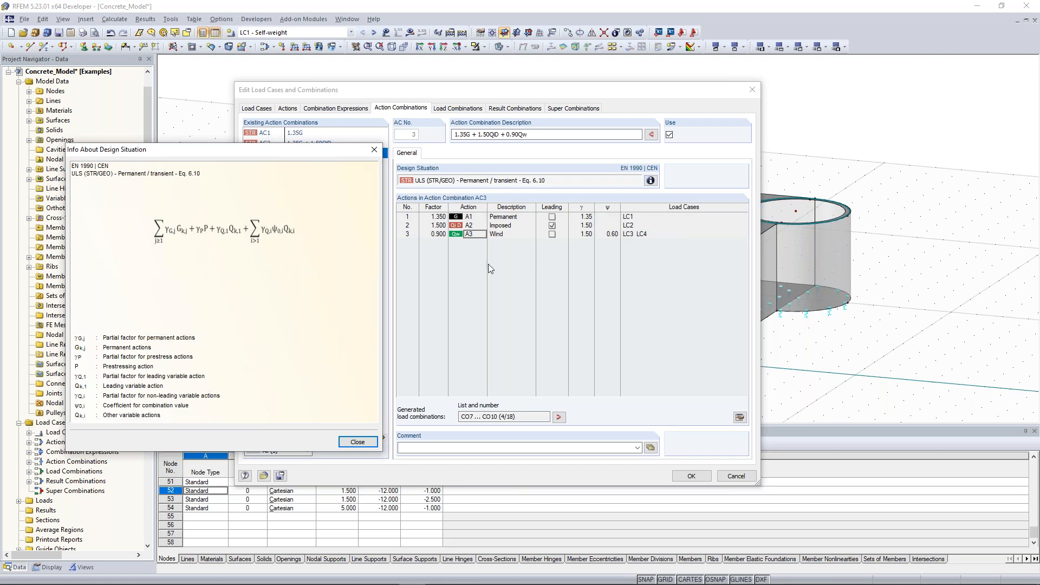
pyautogui.click(358, 442)
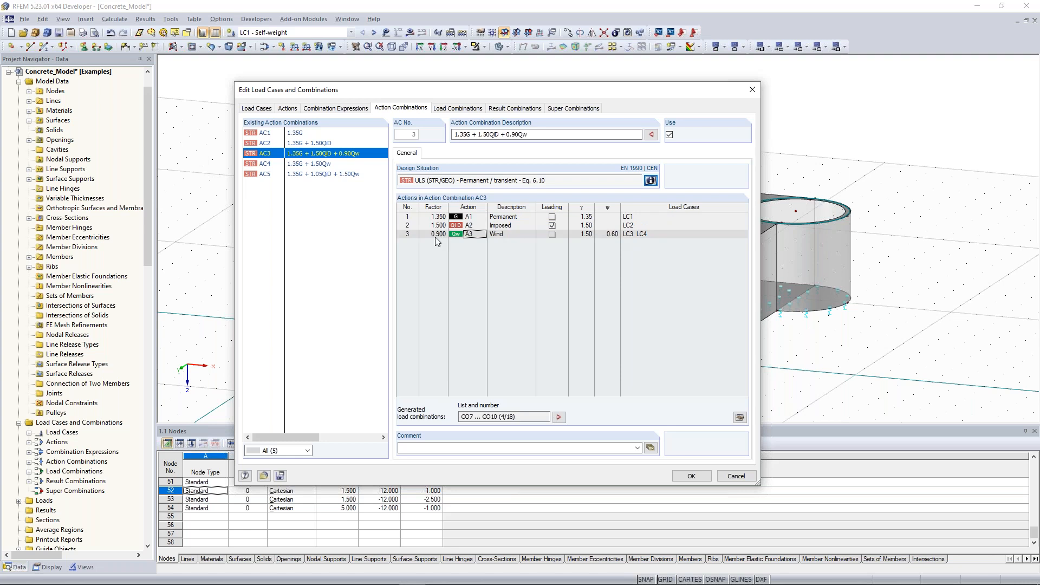
# Review the generated load combinations and examine the load cases and factors contained in CO10.
pyautogui.click(454, 112)
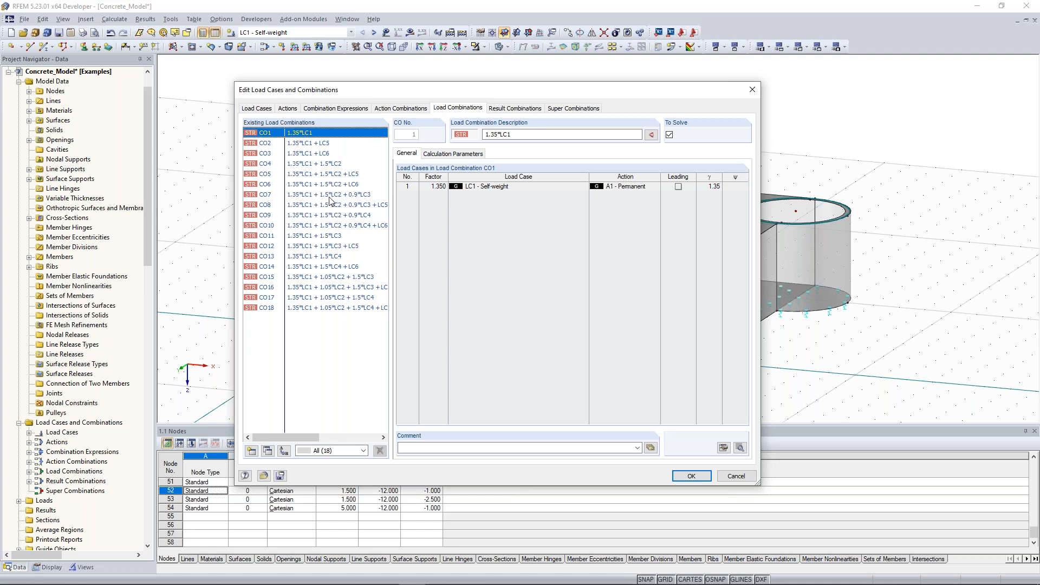
pyautogui.click(311, 227)
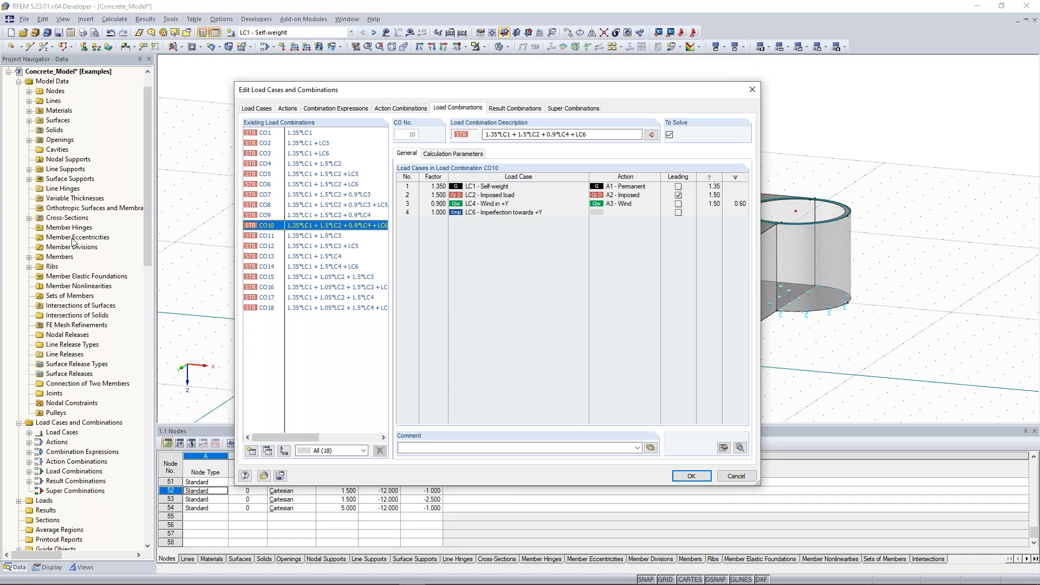
pyautogui.click(495, 187)
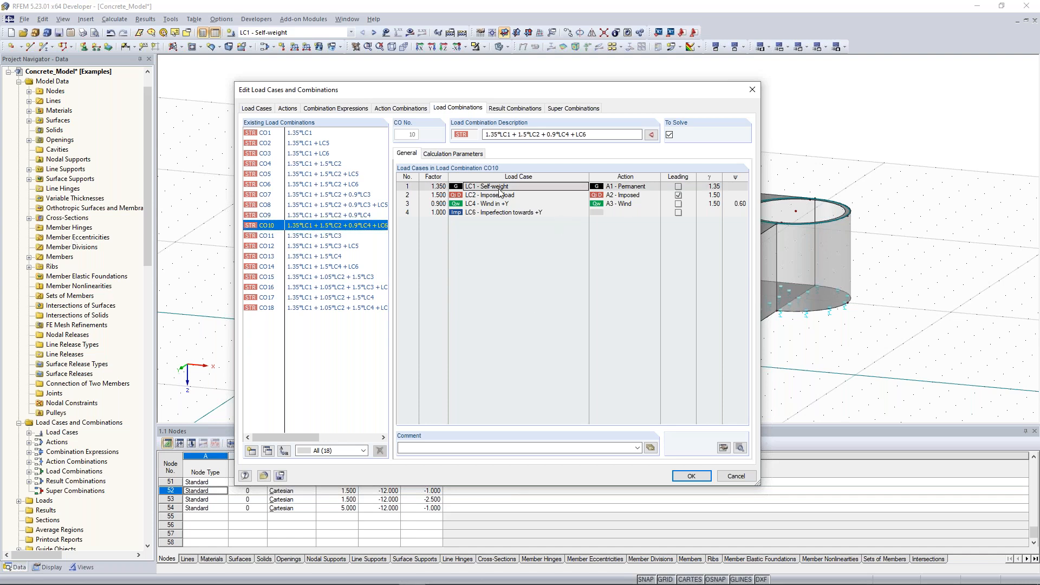
pyautogui.click(495, 204)
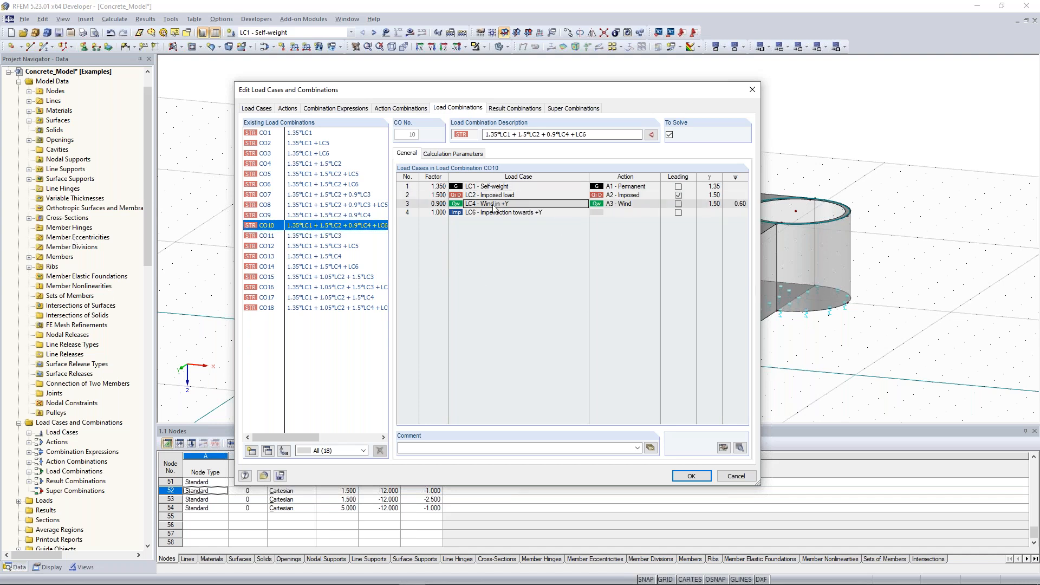
pyautogui.click(494, 214)
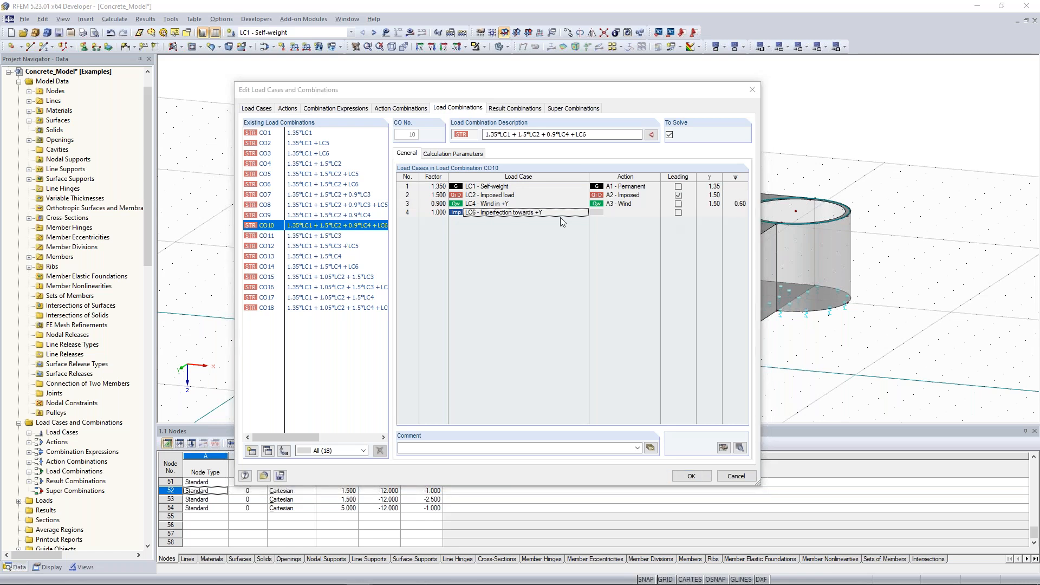
# Review result combination RC1 against the load combinations, then accept the load case and combination definitions.
pyautogui.click(529, 109)
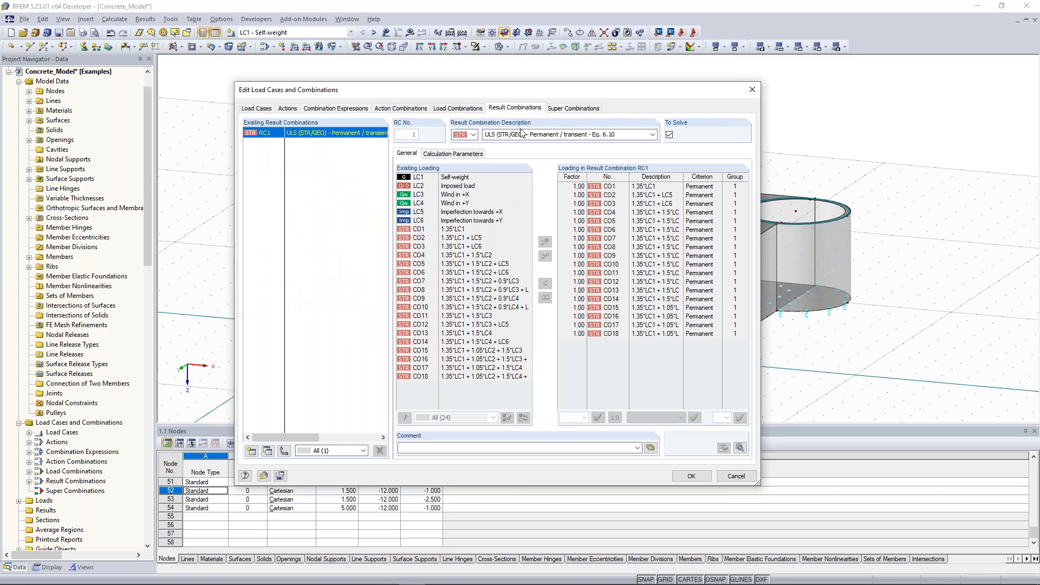
pyautogui.click(406, 220)
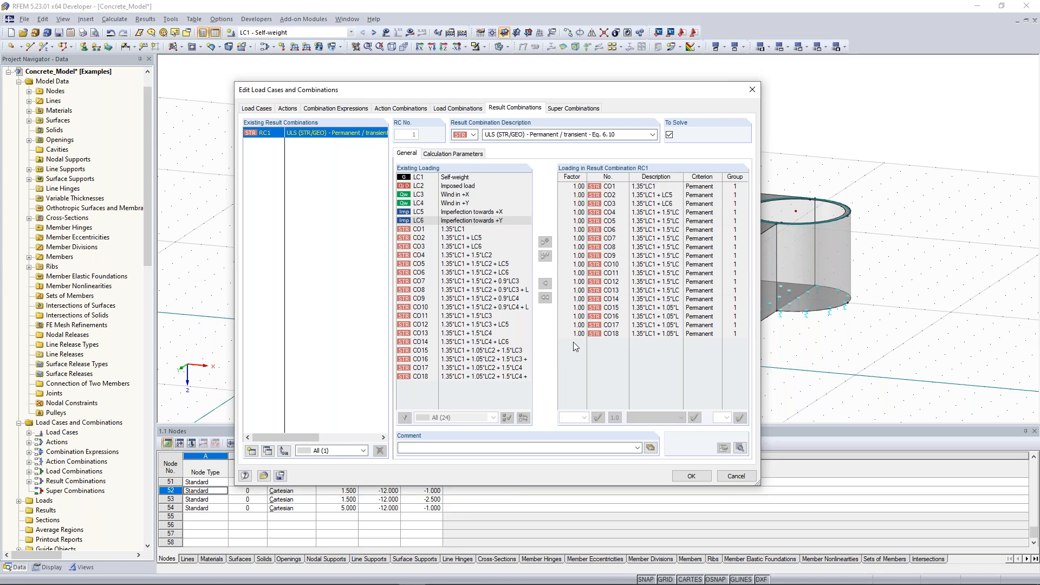
pyautogui.click(458, 108)
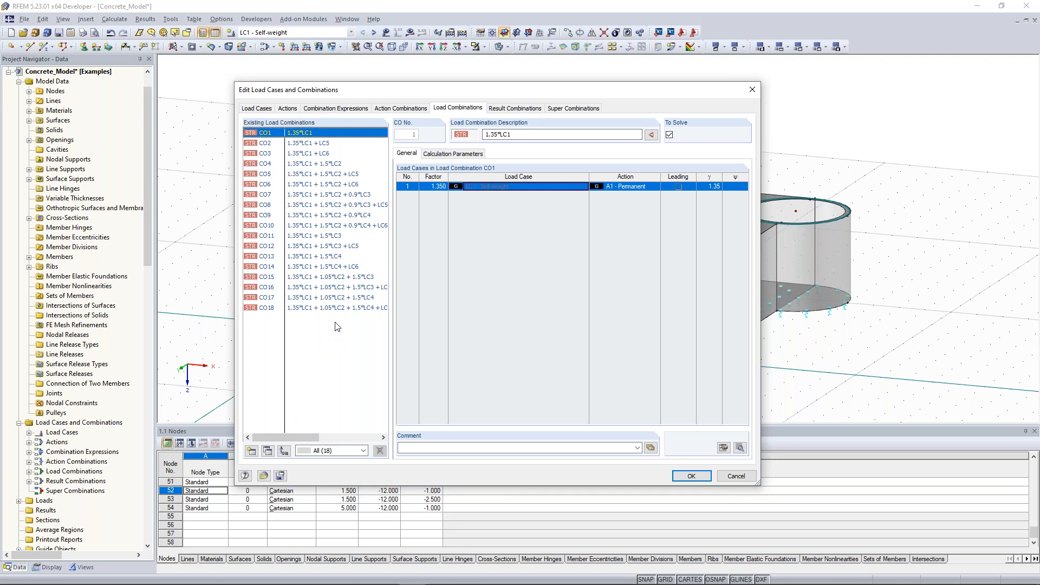
pyautogui.click(509, 107)
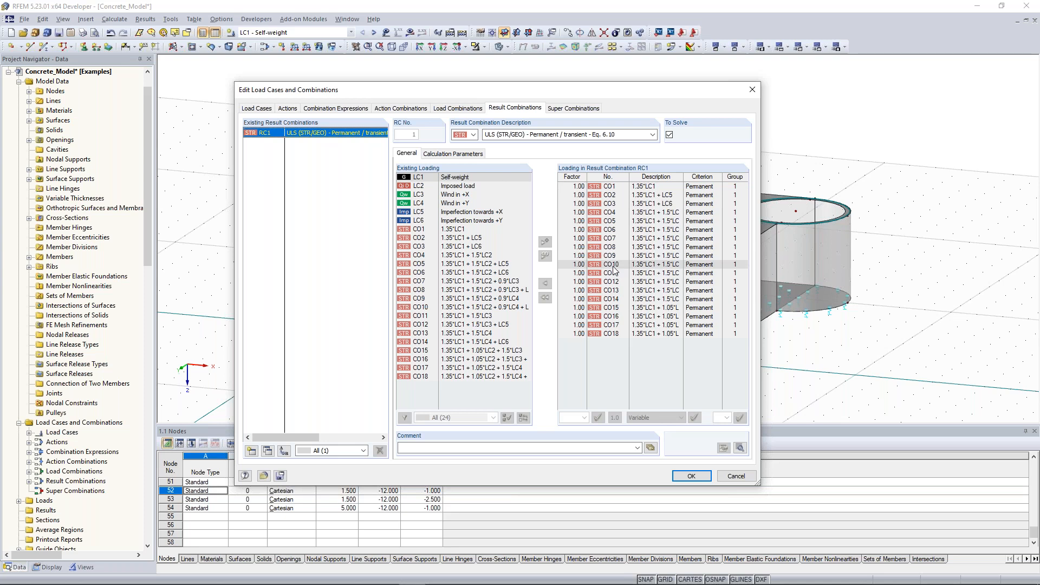
pyautogui.click(704, 481)
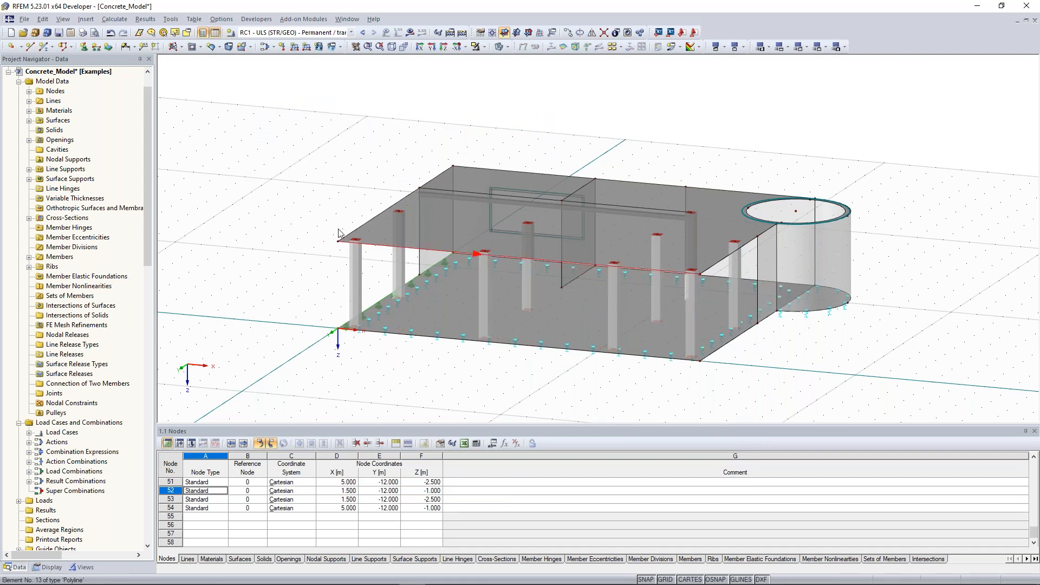
# Make load case LC2, Imposed load, the current load case for the building model.
pyautogui.keyDown('ctrl'); pyautogui.moveTo(258, 202); pyautogui.dragTo(360, 228, button='middle'); pyautogui.keyUp('ctrl')
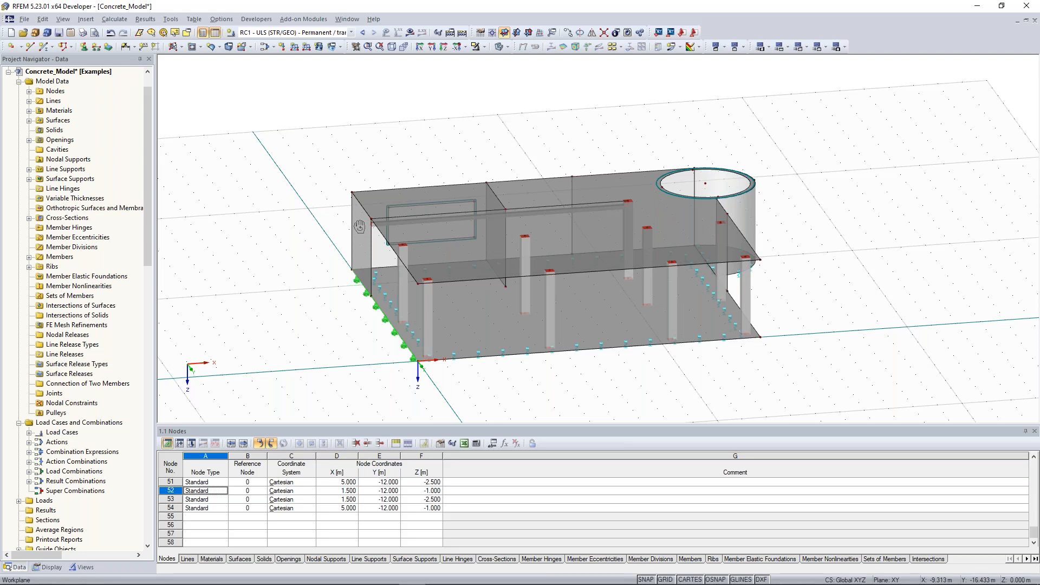
pyautogui.moveTo(359, 226); pyautogui.dragTo(340, 221, button='middle')
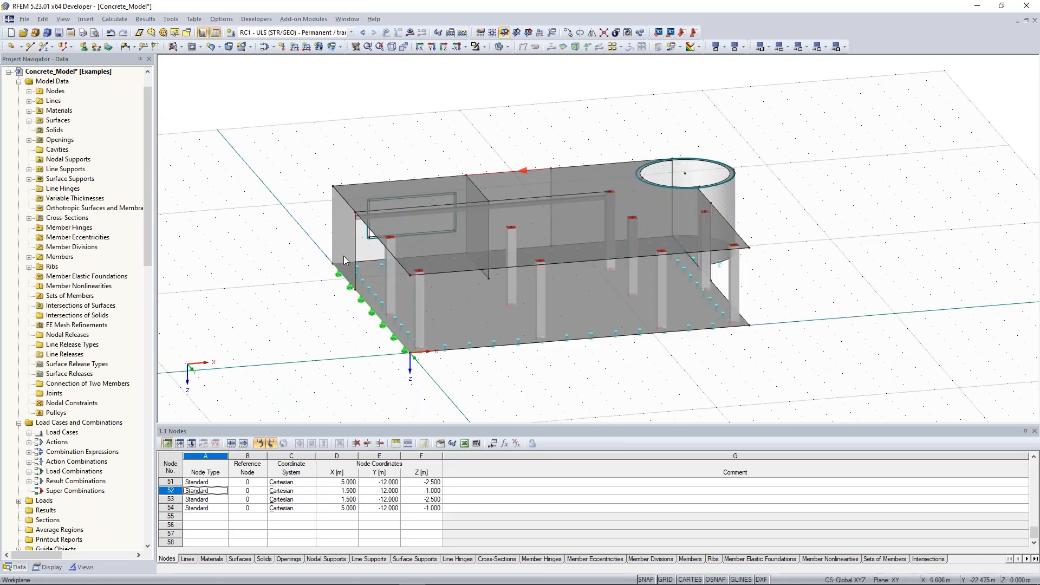
pyautogui.click(351, 33)
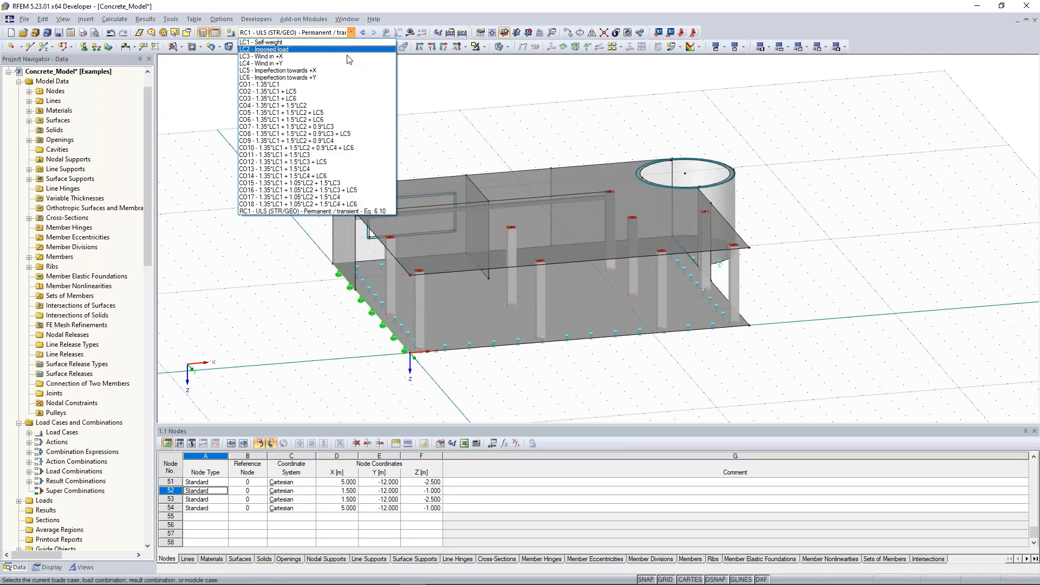
pyautogui.click(340, 49)
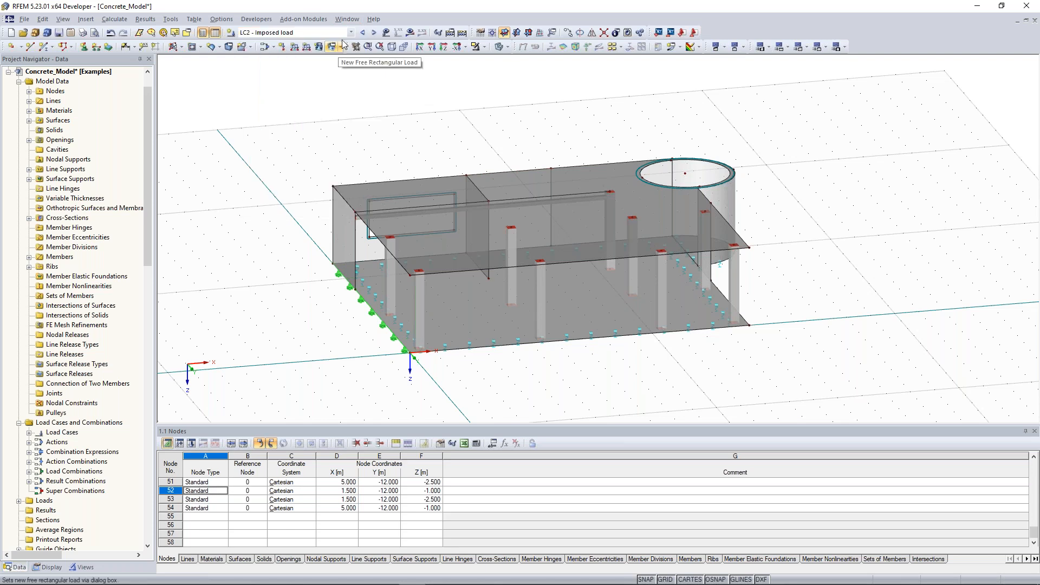
pyautogui.click(351, 33)
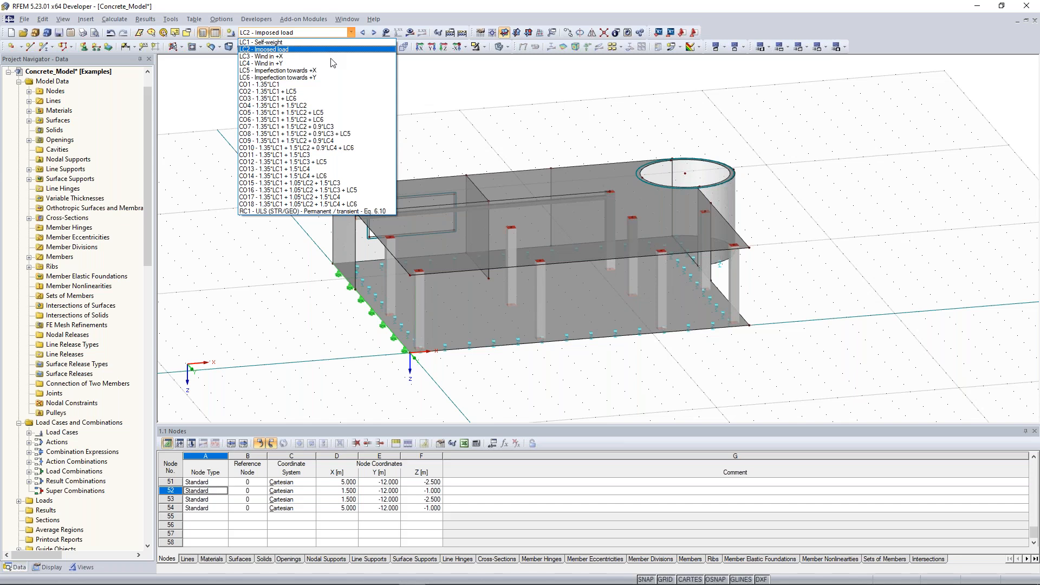
pyautogui.click(293, 49)
pyautogui.moveTo(329, 142); pyautogui.dragTo(289, 162, button='middle')
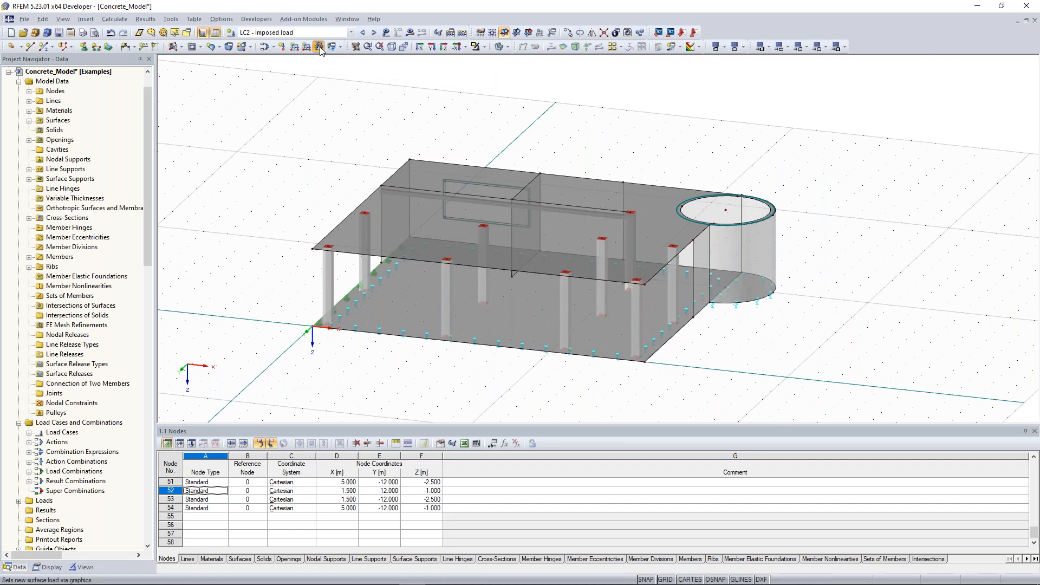
# Apply a uniform 5 kN/m² surface load in global ZL direction to the floor slab in load case LC2.
pyautogui.click(320, 47)
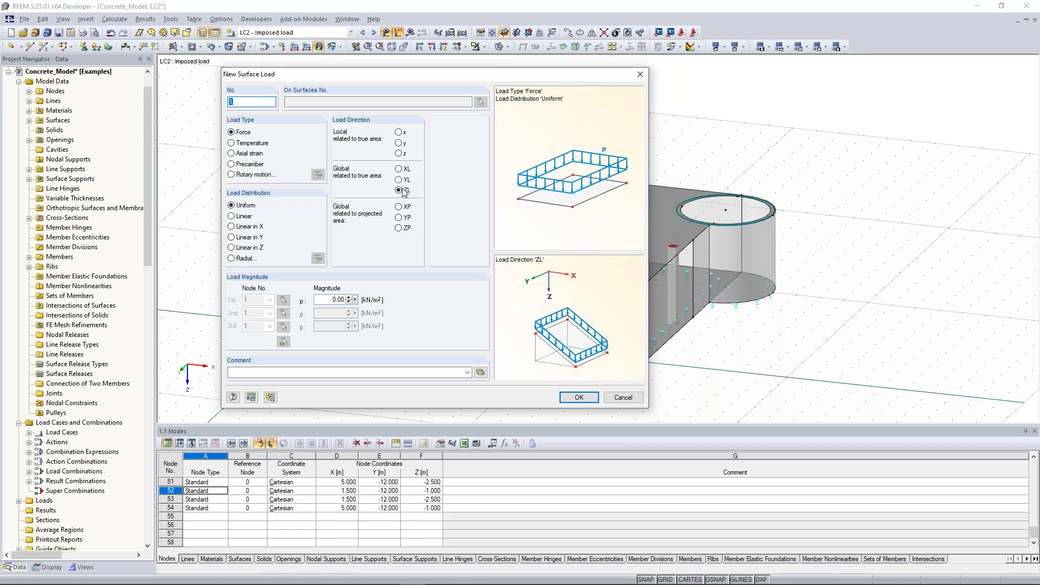
pyautogui.press('Tab')
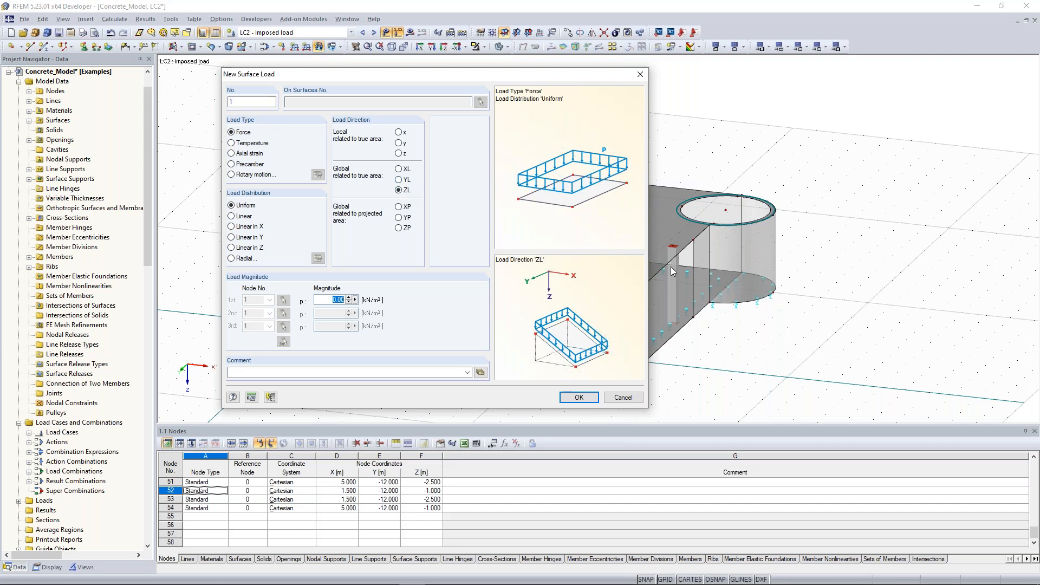
pyautogui.write('5')
pyautogui.click(582, 398)
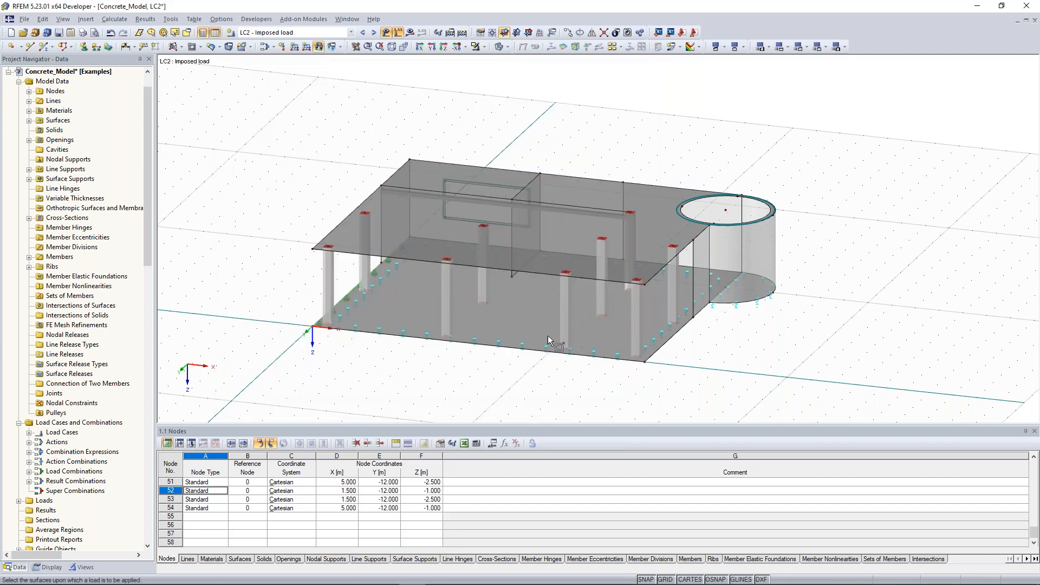
pyautogui.click(533, 332)
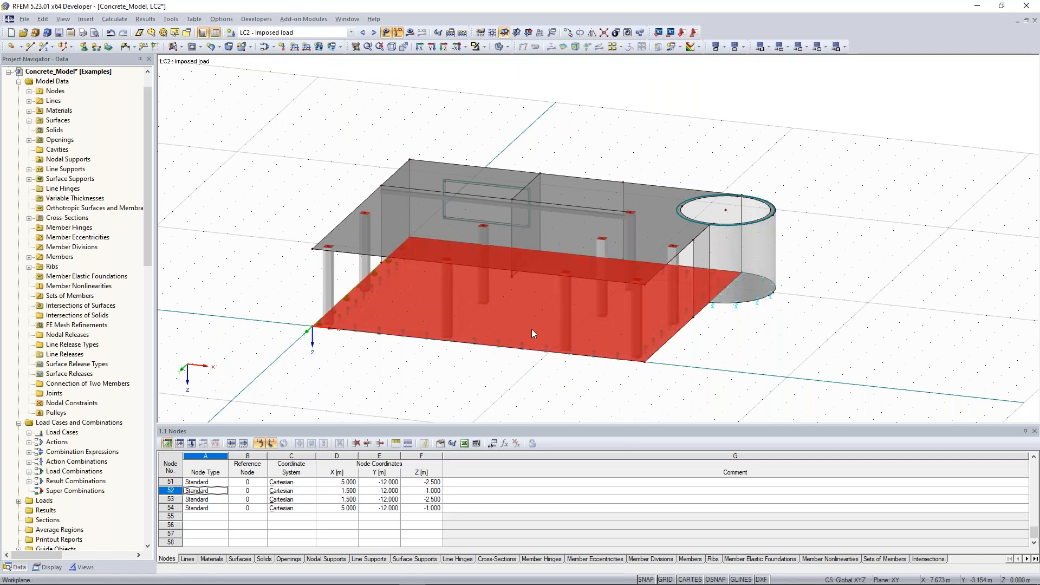
pyautogui.click(719, 360)
# Apply the imposed surface load to the roof slab as well and set its magnitude there to 2 kN/m².
pyautogui.click(318, 48)
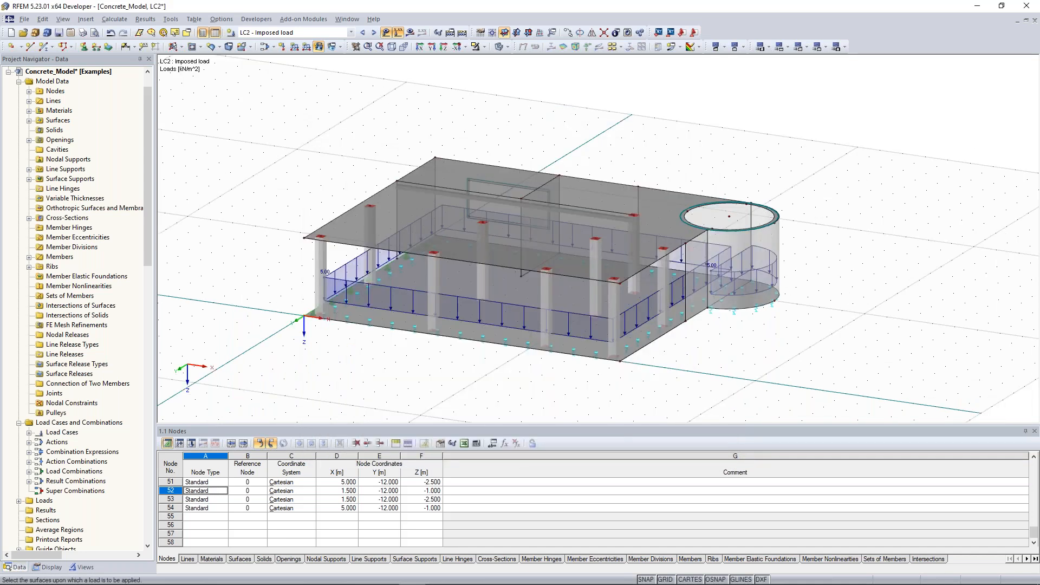
pyautogui.moveTo(498, 211); pyautogui.dragTo(515, 216, button='middle')
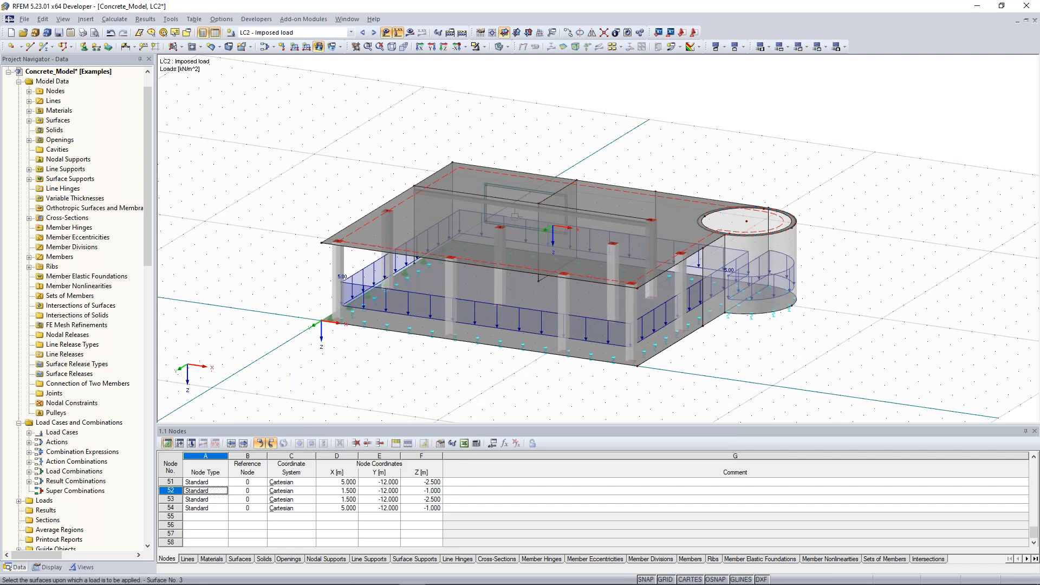
pyautogui.click(515, 216)
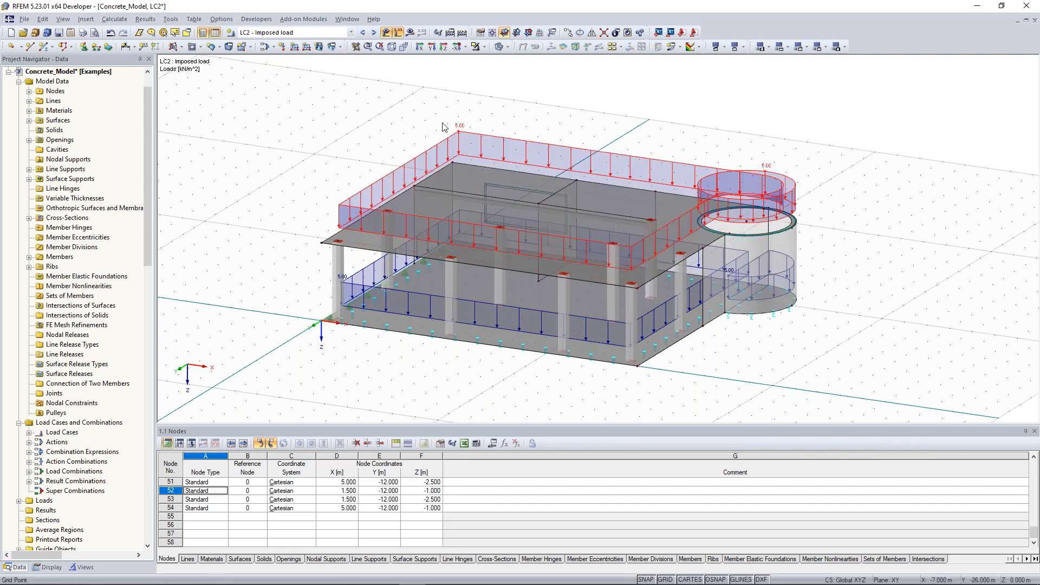
pyautogui.doubleClick(454, 132)
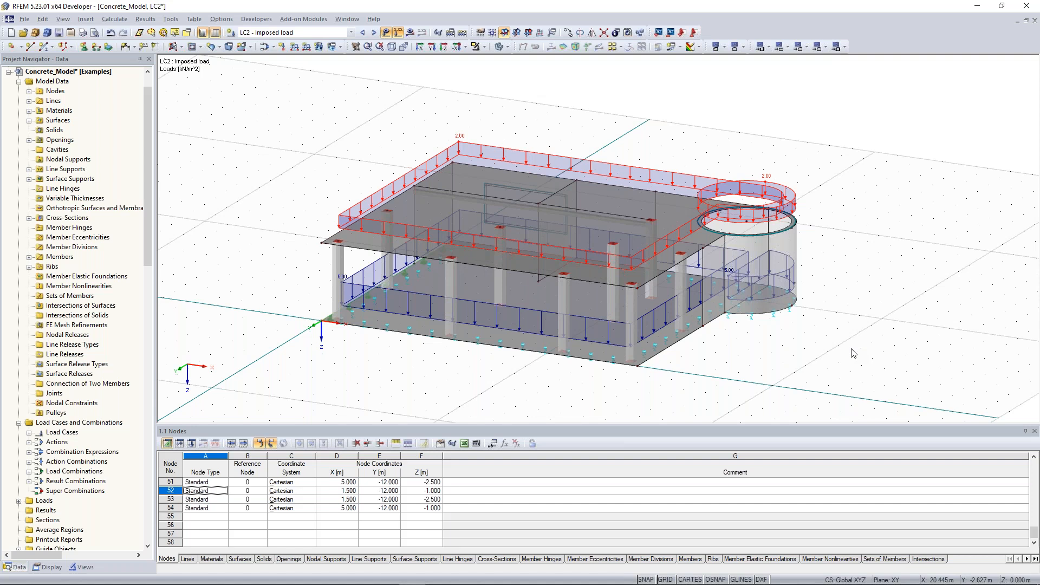
pyautogui.click(838, 347)
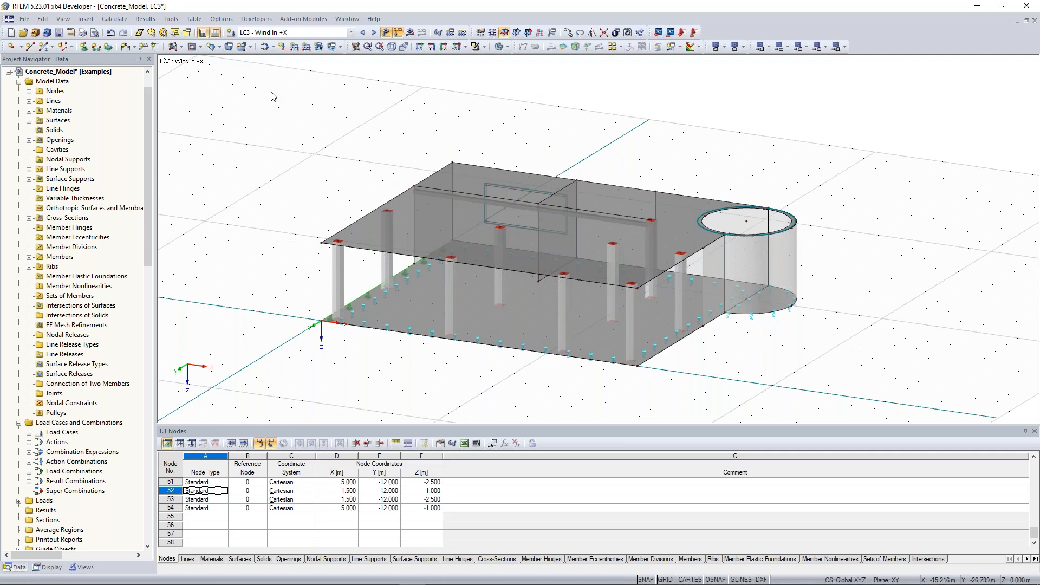
# In load case LC3, apply a uniform 0.4 kN/m² surface load in global XL direction to the end wall, surface 4.
pyautogui.click(319, 48)
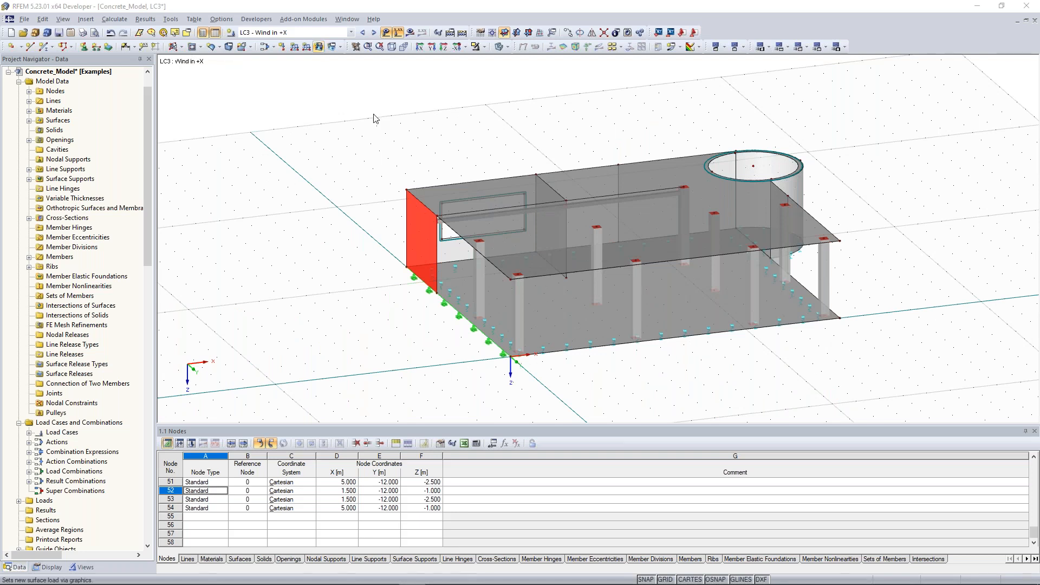
pyautogui.click(422, 233)
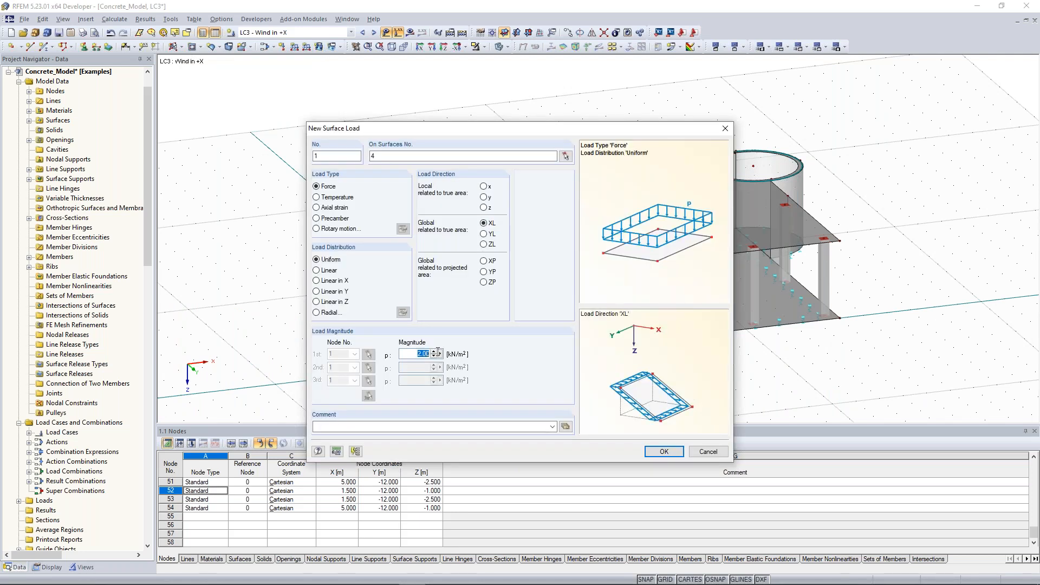
pyautogui.write('0.4')
pyautogui.click(669, 454)
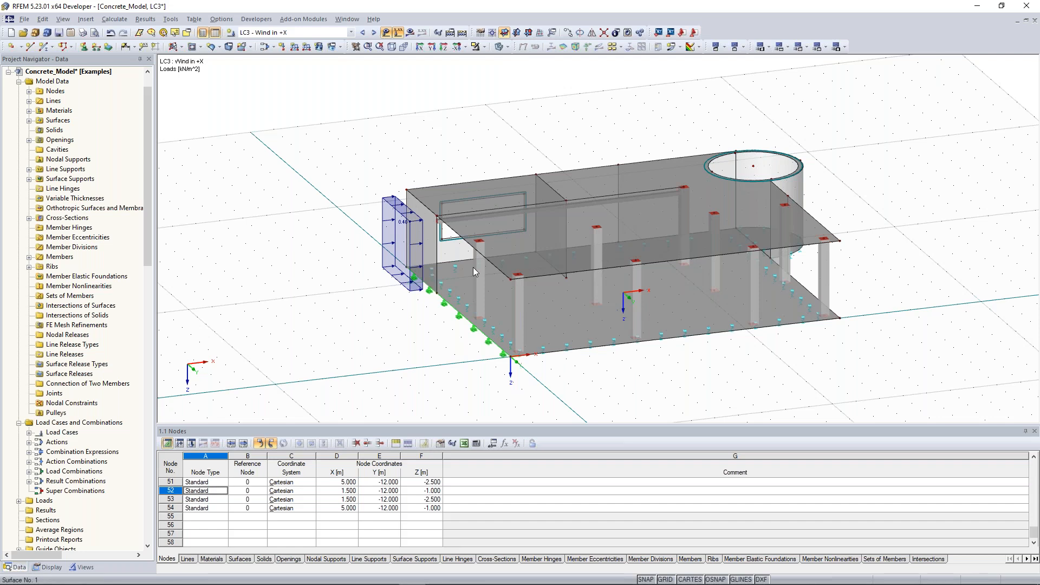
# Add a uniform 0.65 kN/m line load in global XL direction to lines 13 and 19 in LC3.
pyautogui.scroll(1, 474, 268)
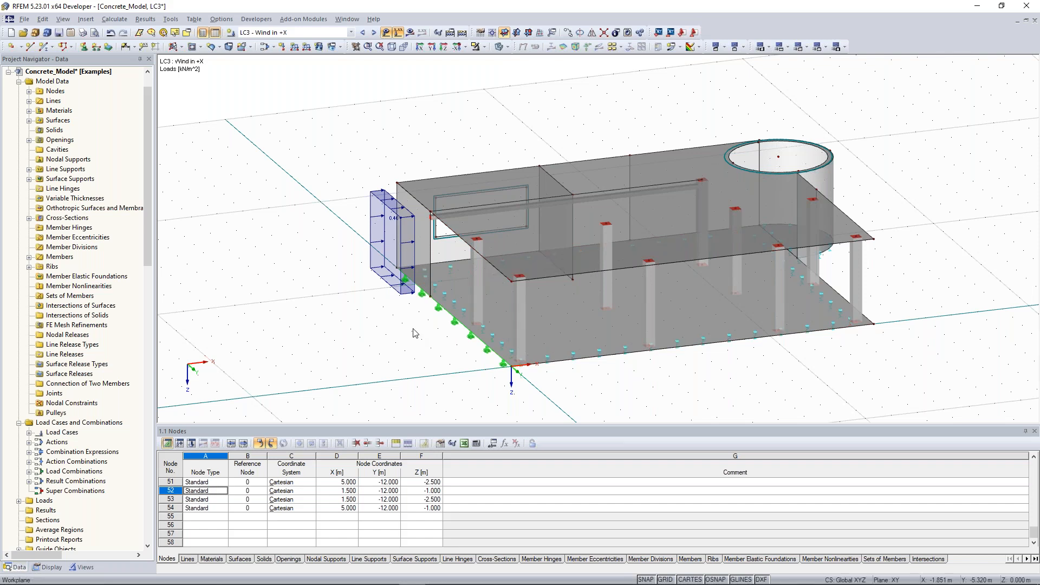
pyautogui.scroll(1, 413, 333)
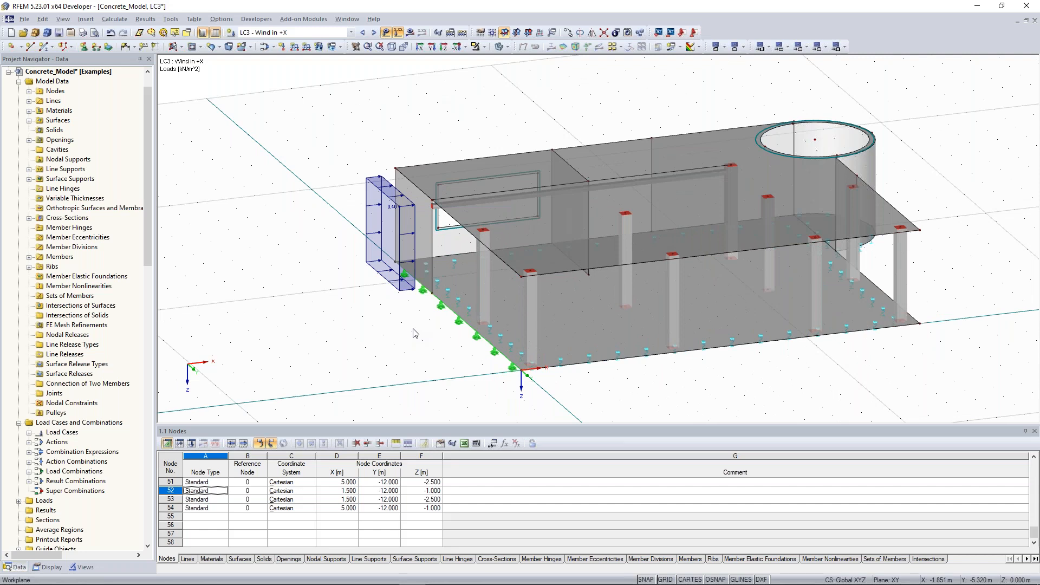
pyautogui.scroll(1, 413, 333)
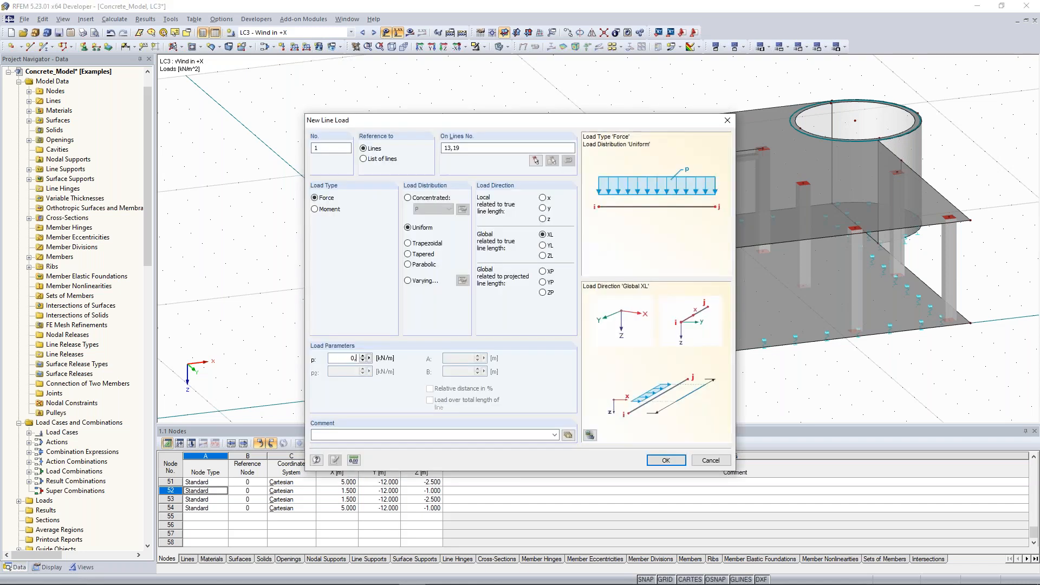
pyautogui.write('0,65')
pyautogui.click(659, 465)
pyautogui.click(666, 461)
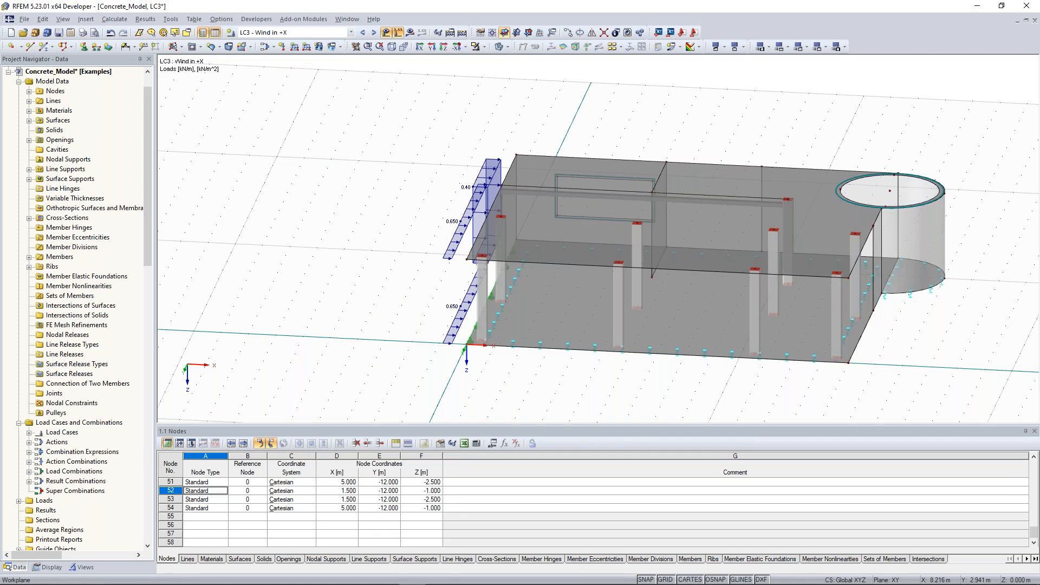
# Apply a 0.25 kN/m² surface load in projected XP direction to surfaces 7 and 8, and start a line load on the adjoining slab edges.
pyautogui.moveTo(920, 316); pyautogui.dragTo(752, 327, button='middle')
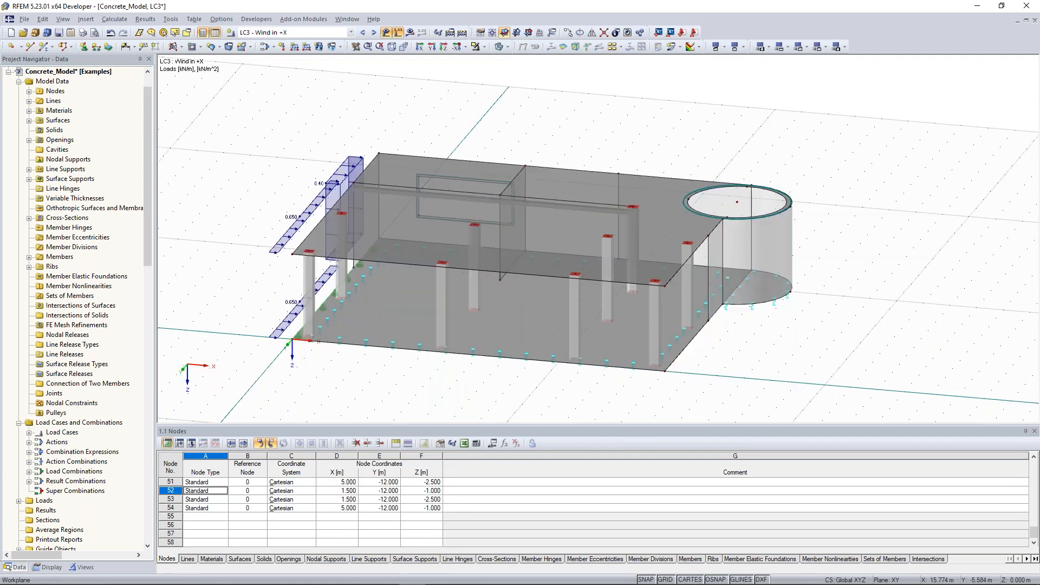
pyautogui.click(782, 208)
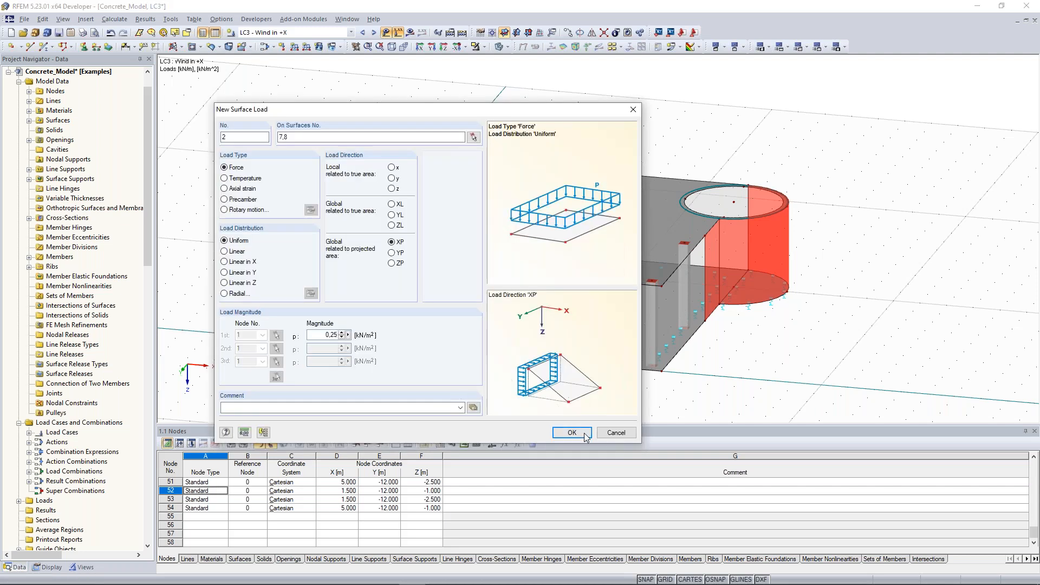
pyautogui.click(584, 433)
pyautogui.click(586, 433)
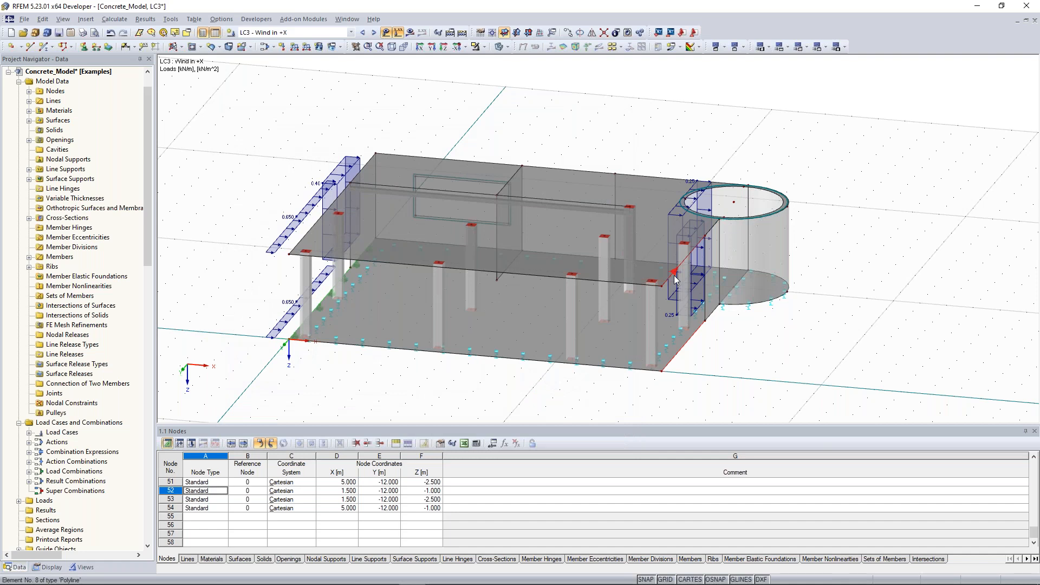
pyautogui.click(307, 47)
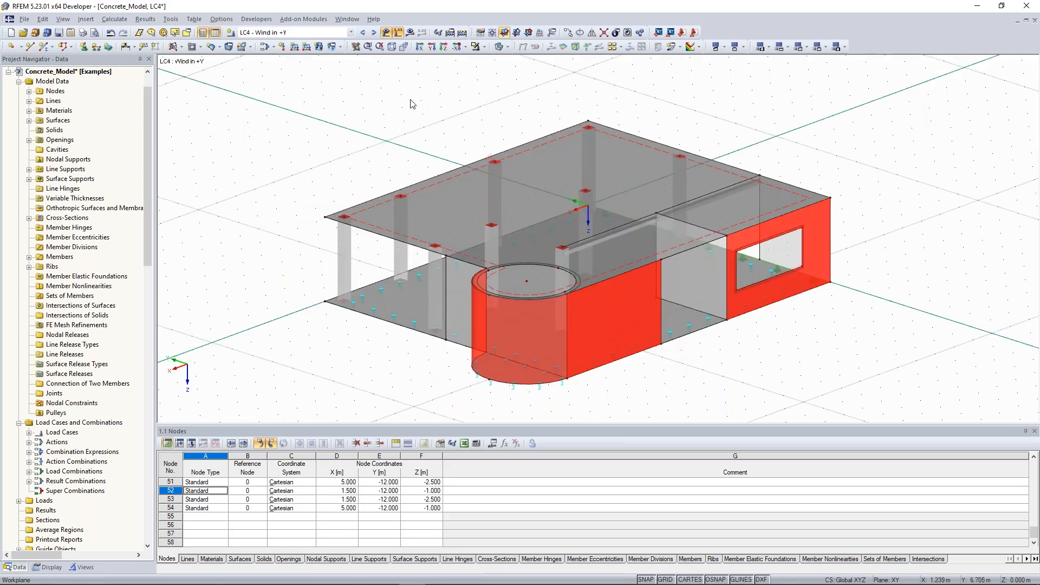
# In load case LC4, apply a uniform 0.40 kN/m² surface load in projected YP direction to surfaces 5, 6 and 8.
pyautogui.click(319, 47)
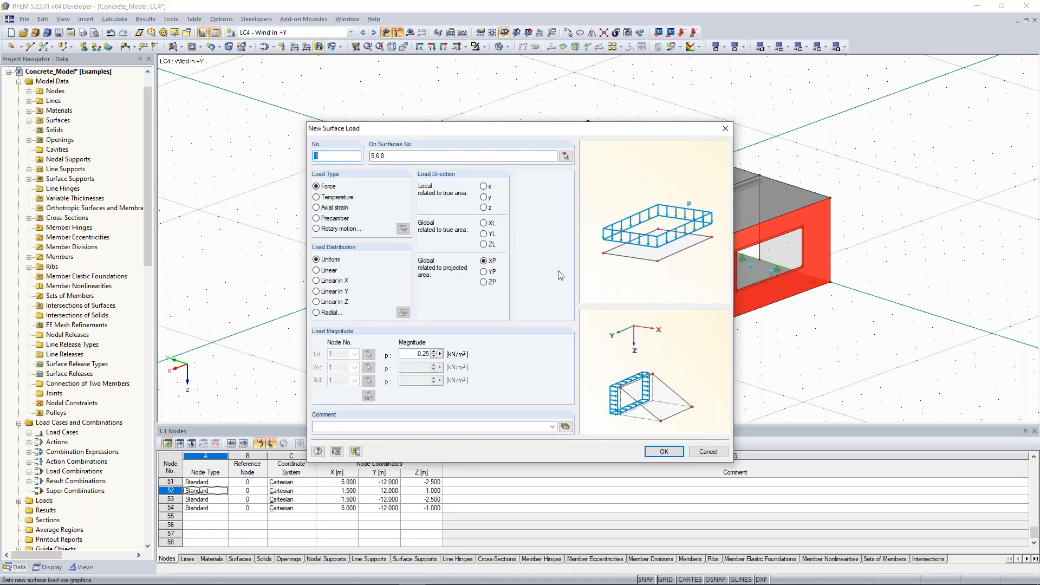
pyautogui.click(484, 272)
pyautogui.doubleClick(423, 354)
pyautogui.write('0.40')
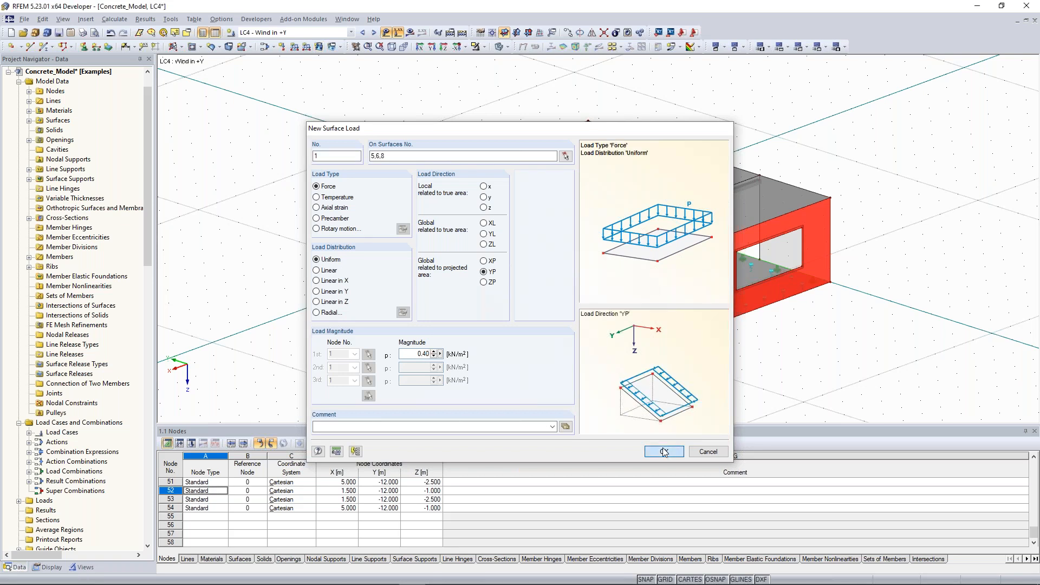
pyautogui.click(664, 452)
pyautogui.keyDown('ctrl'); pyautogui.moveTo(717, 348); pyautogui.dragTo(701, 342, button='middle'); pyautogui.keyUp('ctrl')
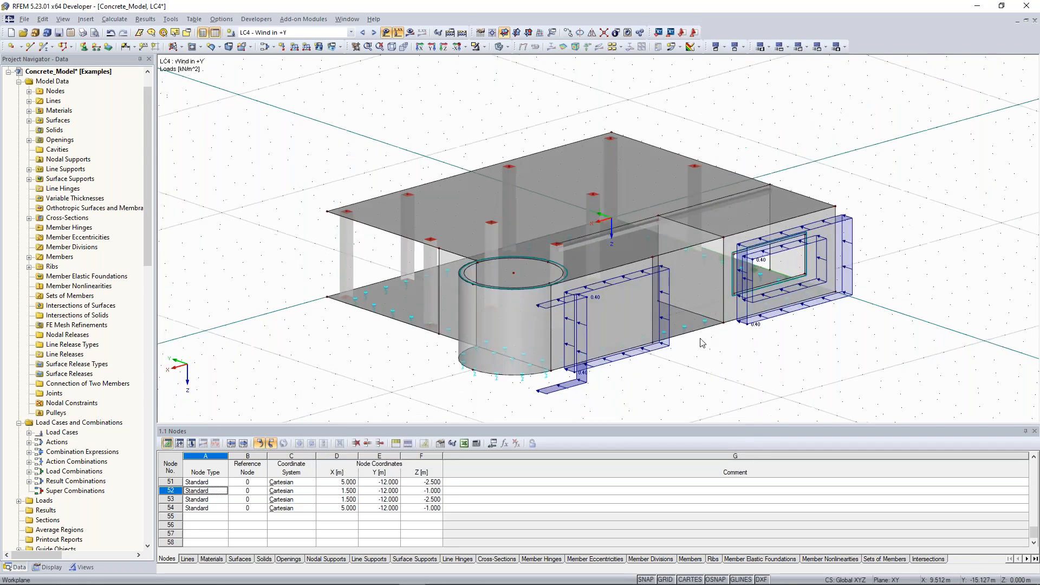
# Add a uniform 0.65 kN/m line load to lines 15 and 23 in LC4 and set its direction to global YL.
pyautogui.click(310, 48)
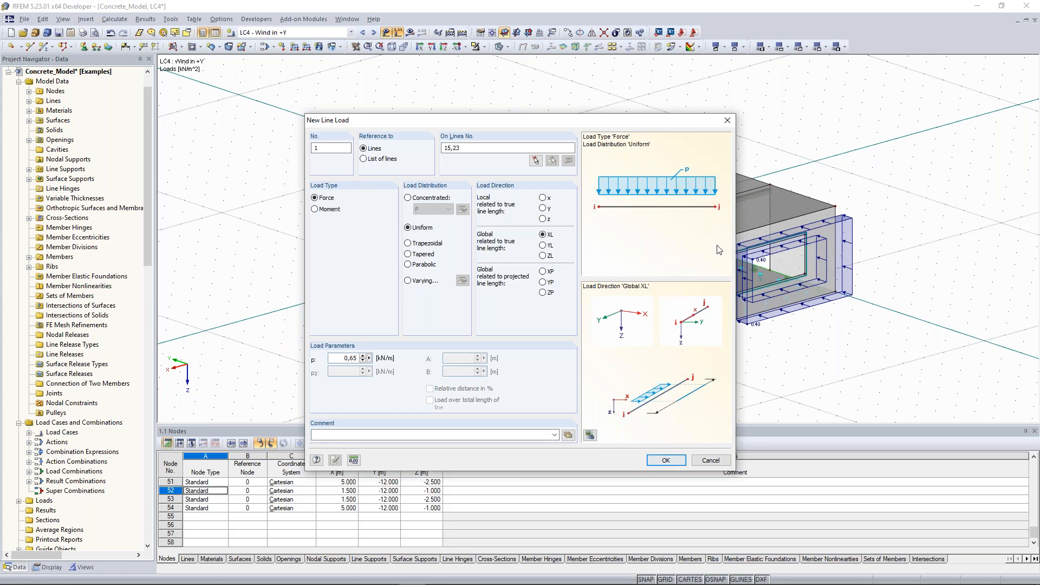
pyautogui.press('Return')
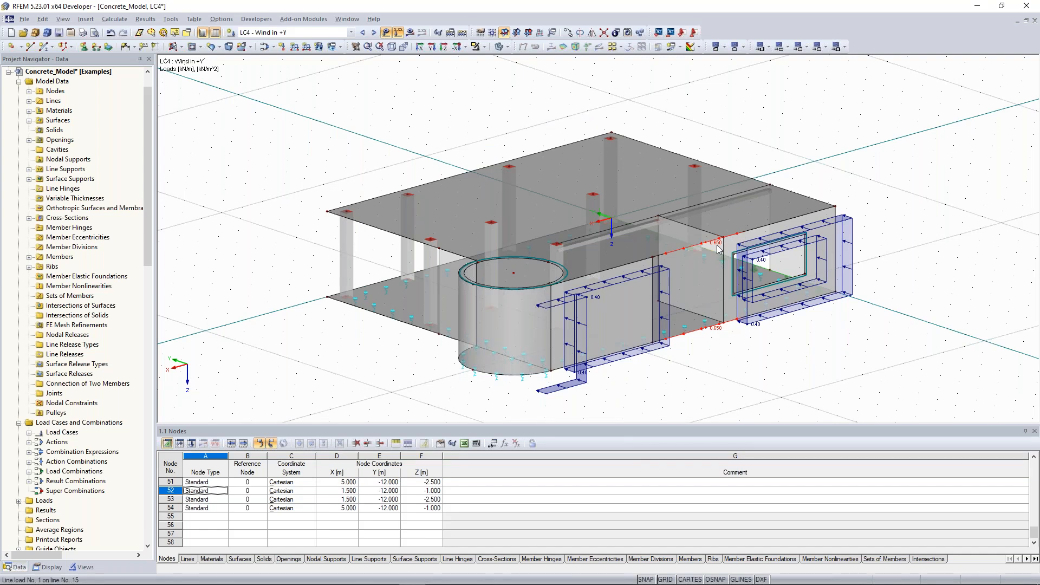
pyautogui.doubleClick(705, 243)
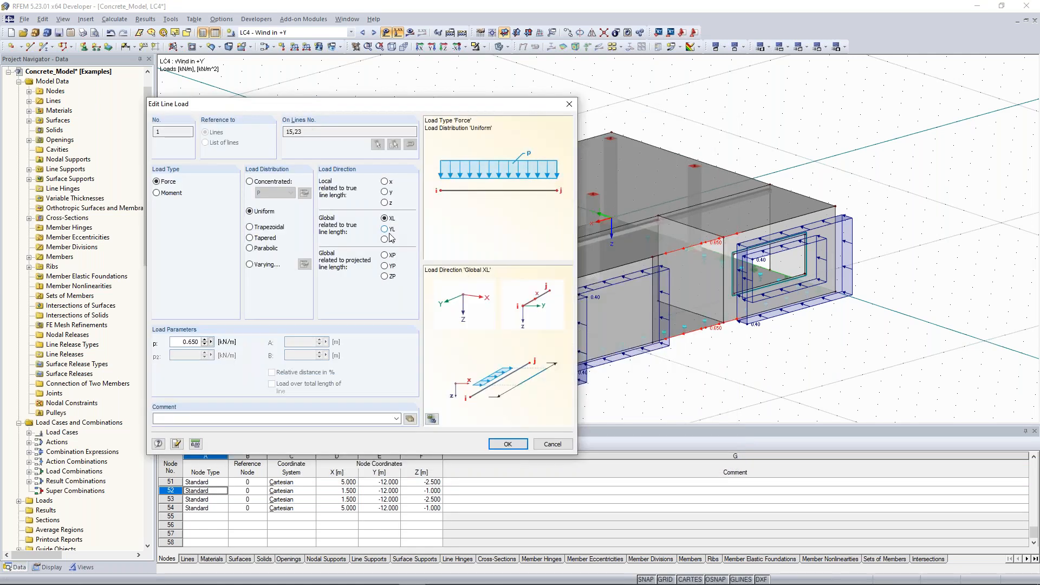
pyautogui.click(390, 229)
pyautogui.click(507, 444)
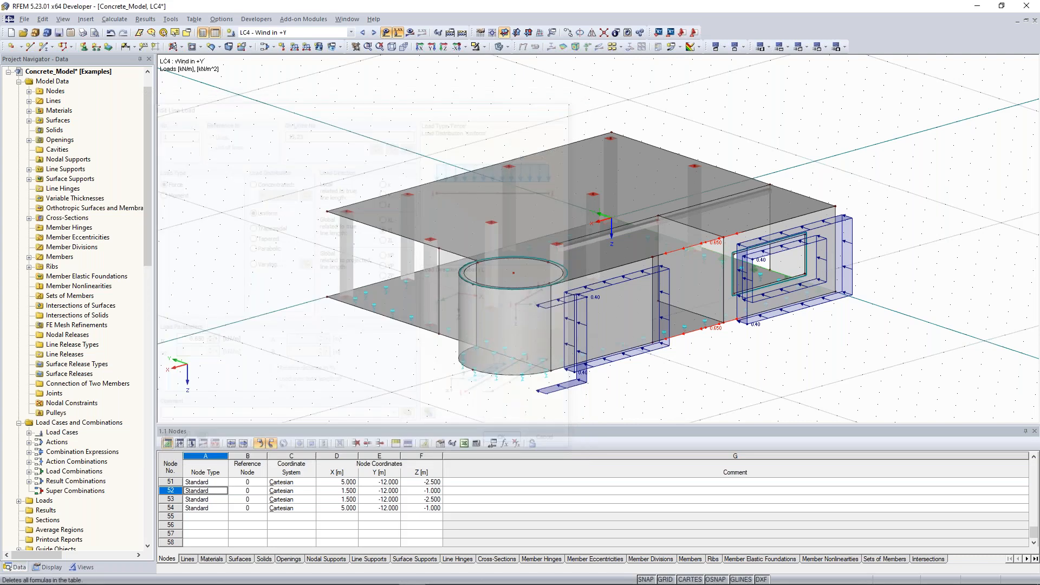
# Display the line loads table for load case LC4.
pyautogui.keyDown('ctrl'); pyautogui.moveTo(301, 184); pyautogui.dragTo(319, 186, button='middle'); pyautogui.keyUp('ctrl')
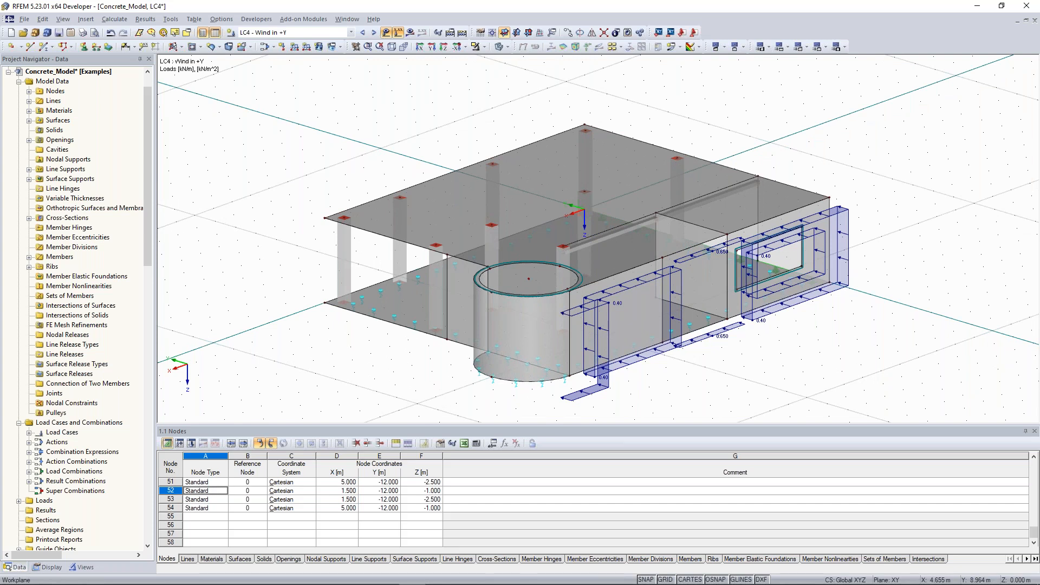
pyautogui.keyDown('ctrl'); pyautogui.moveTo(248, 204); pyautogui.dragTo(412, 172, button='middle'); pyautogui.keyUp('ctrl')
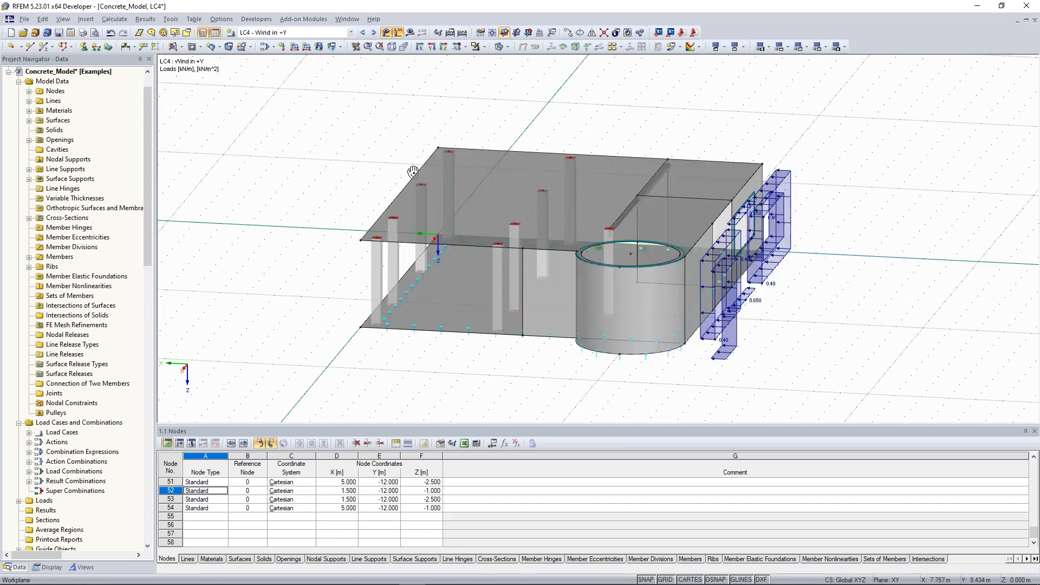
pyautogui.keyDown('ctrl'); pyautogui.moveTo(413, 172); pyautogui.dragTo(343, 221, button='middle'); pyautogui.keyUp('ctrl')
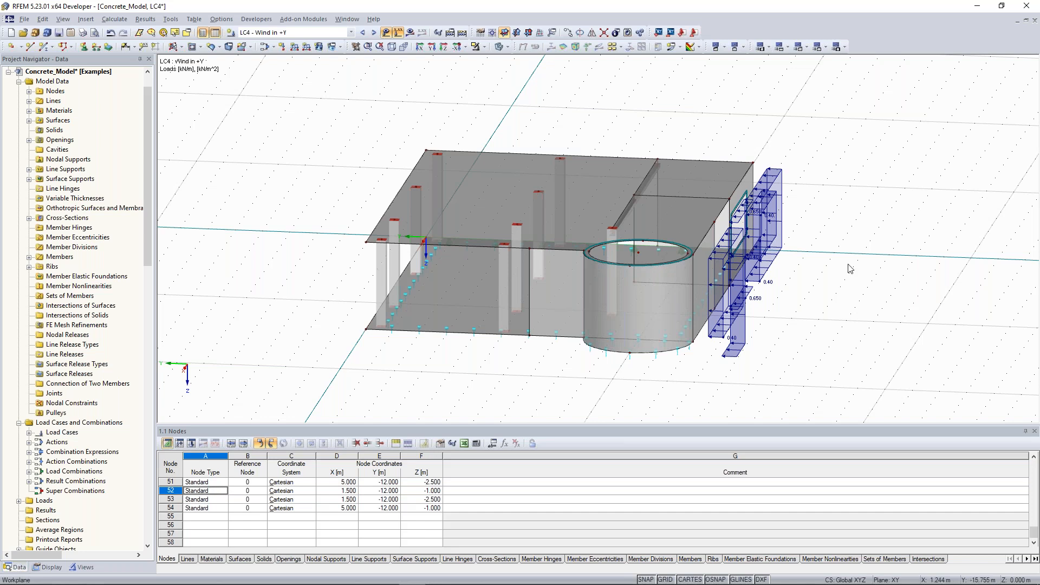
pyautogui.keyDown('ctrl'); pyautogui.moveTo(850, 269); pyautogui.dragTo(436, 163, button='middle'); pyautogui.keyUp('ctrl')
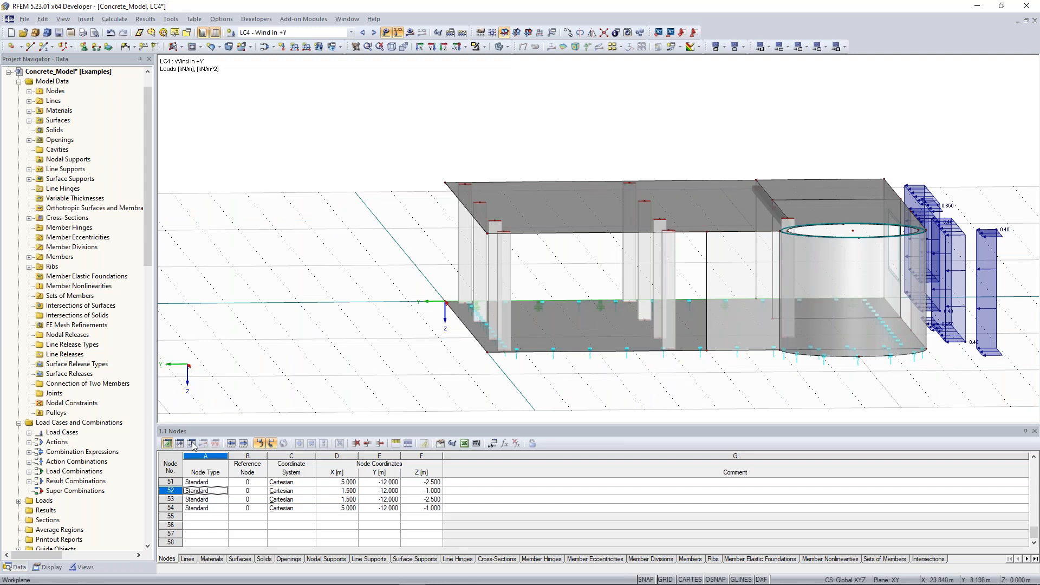
pyautogui.click(193, 444)
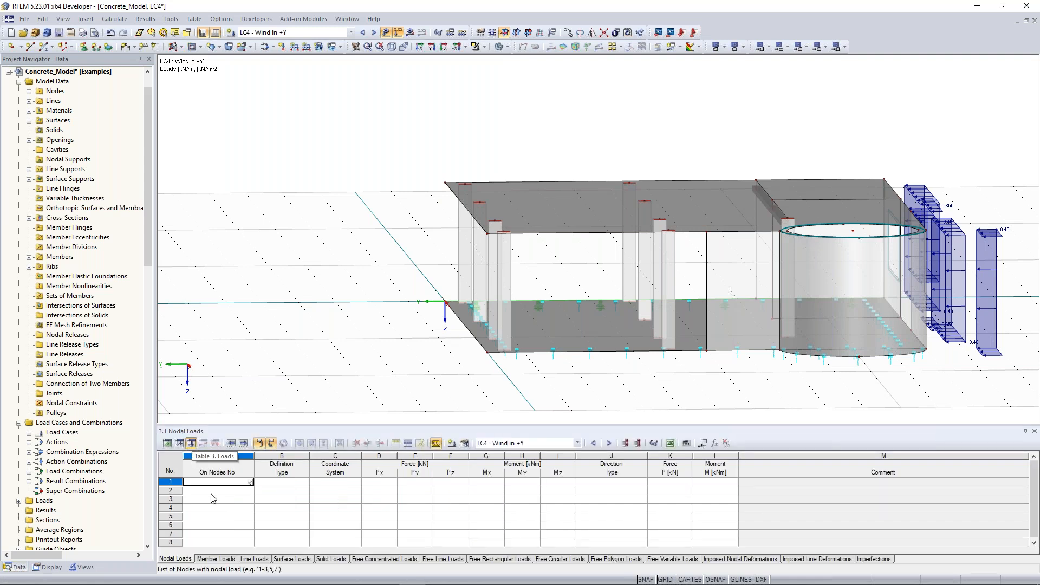
pyautogui.click(254, 559)
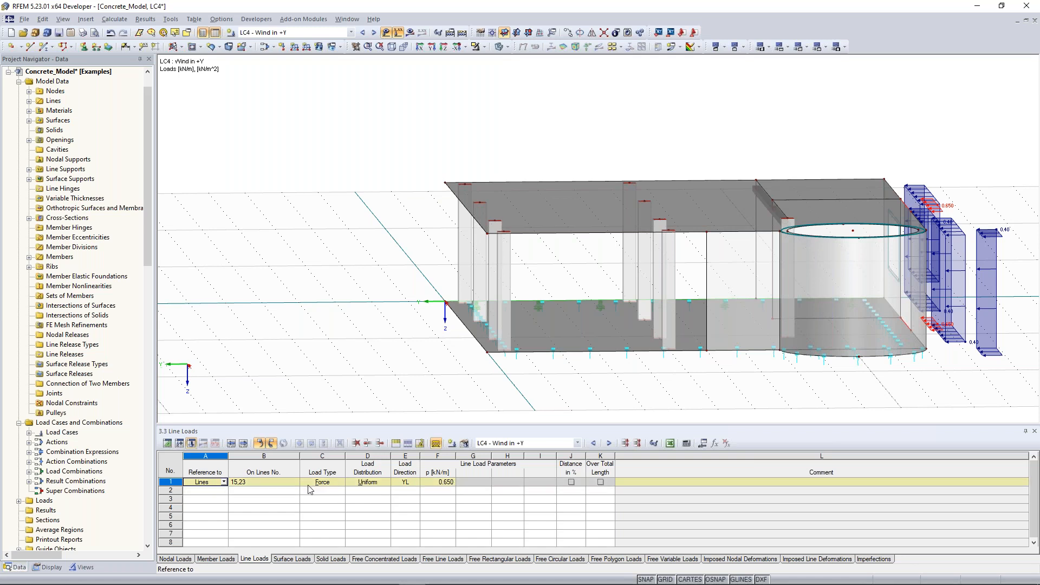
# Add a uniform 0.41 kN/m line load in direction YL to lines 1 and 7 in LC4.
pyautogui.click(211, 493)
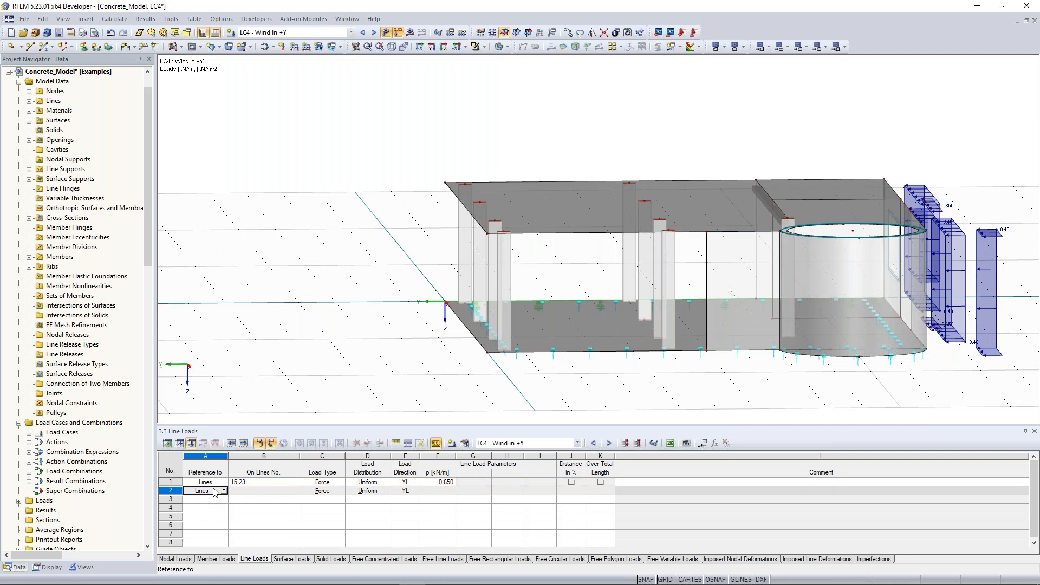
pyautogui.click(271, 491)
pyautogui.click(295, 490)
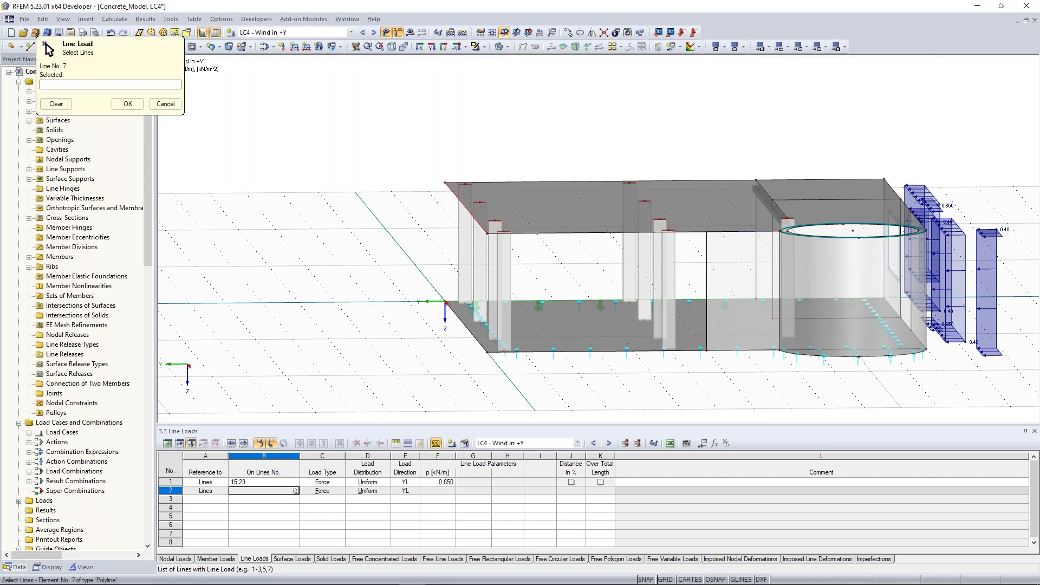
pyautogui.click(466, 208)
pyautogui.click(466, 327)
pyautogui.click(128, 104)
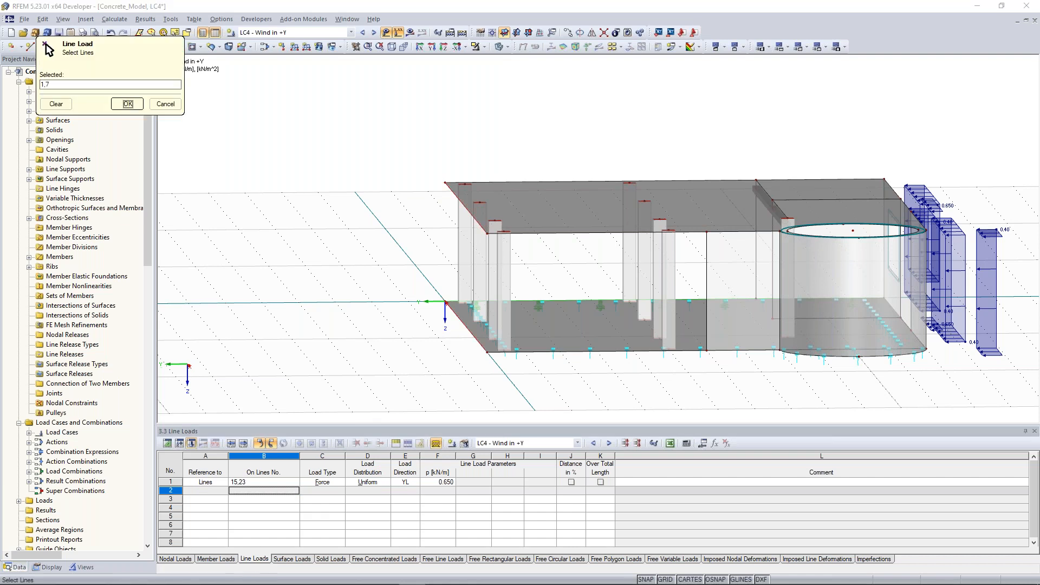
pyautogui.press('Return')
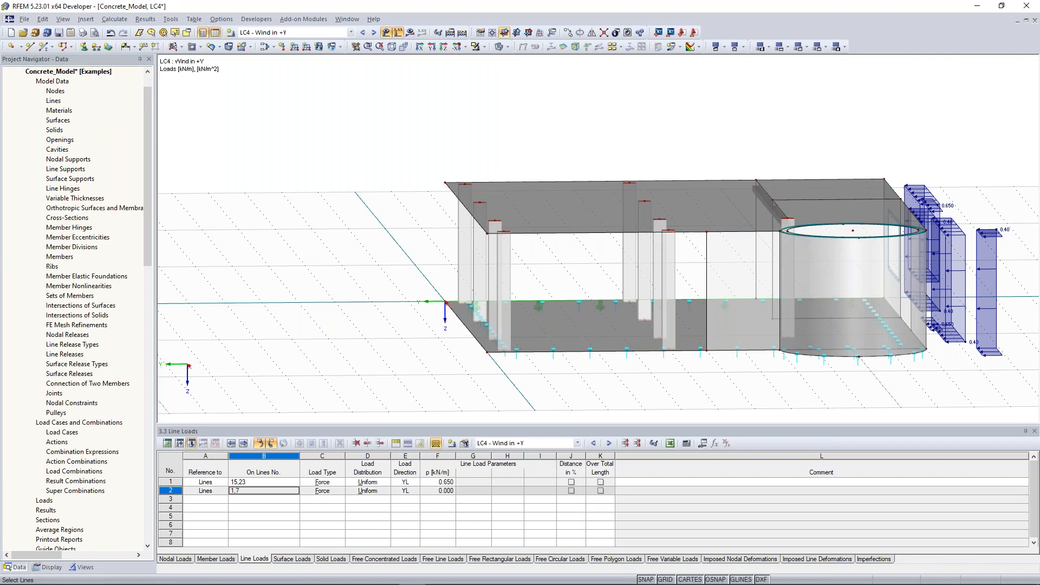
pyautogui.click(439, 491)
pyautogui.write('0.41')
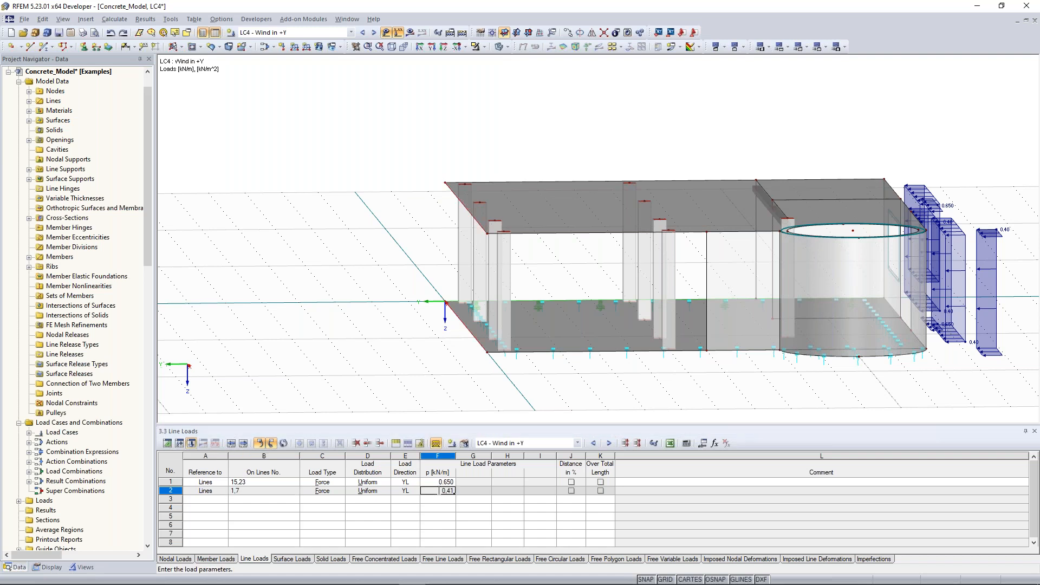
pyautogui.press('Return')
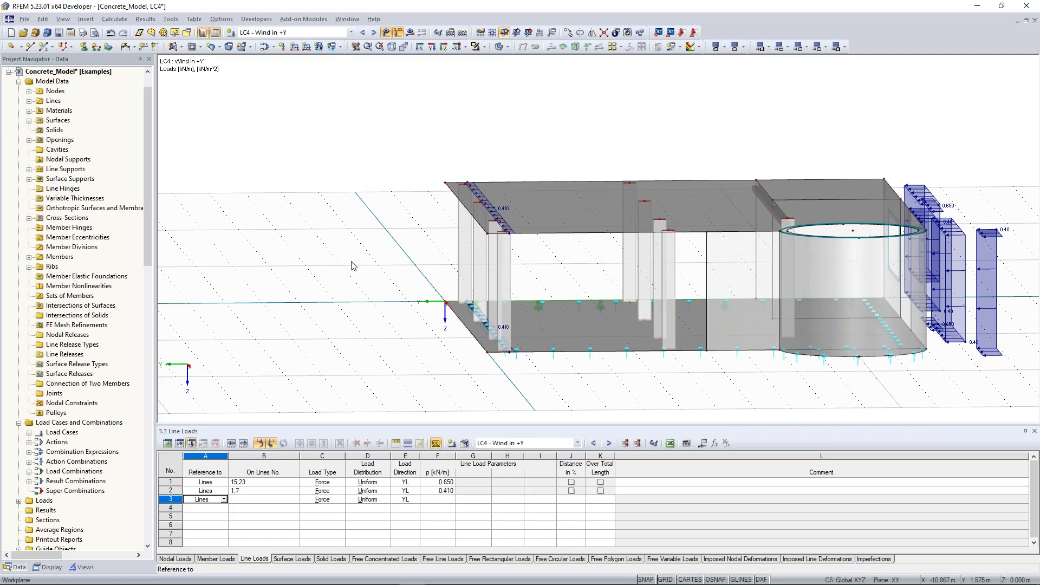
# Switch to load case LC5 - Imperfection towards +X and display the model's view and visibility settings.
pyautogui.keyDown('ctrl'); pyautogui.moveTo(354, 266); pyautogui.dragTo(289, 269, button='middle'); pyautogui.keyUp('ctrl')
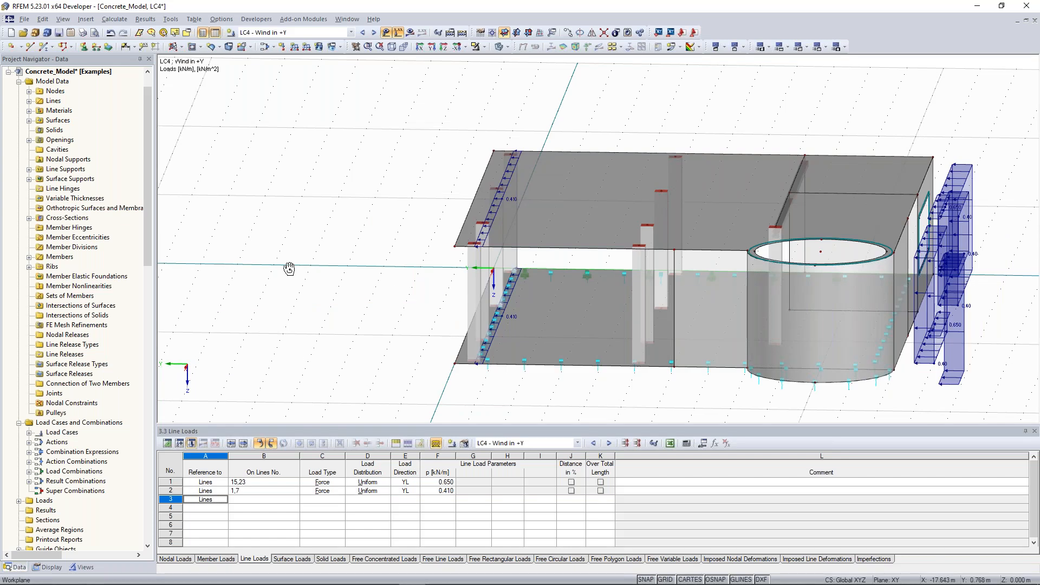
pyautogui.keyDown('ctrl'); pyautogui.moveTo(289, 269); pyautogui.dragTo(394, 264, button='middle'); pyautogui.keyUp('ctrl')
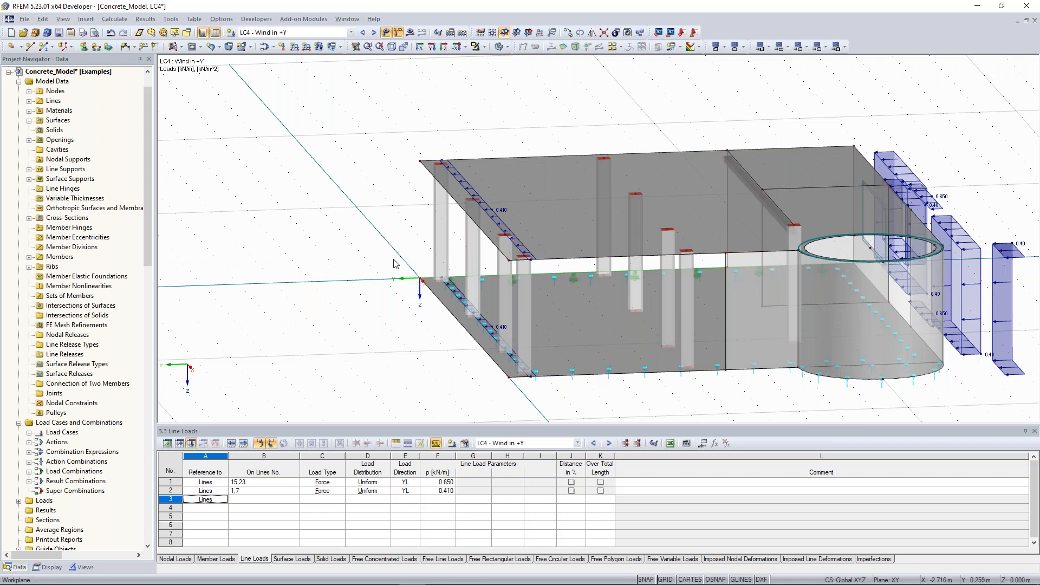
pyautogui.moveTo(396, 264); pyautogui.dragTo(407, 267, button='middle')
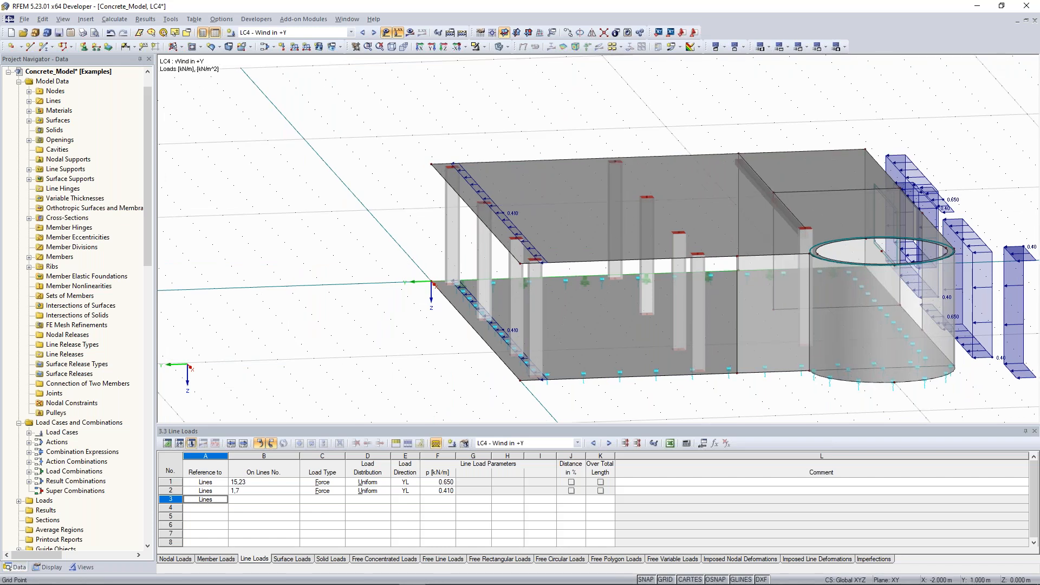
pyautogui.scroll(-2, 406, 267)
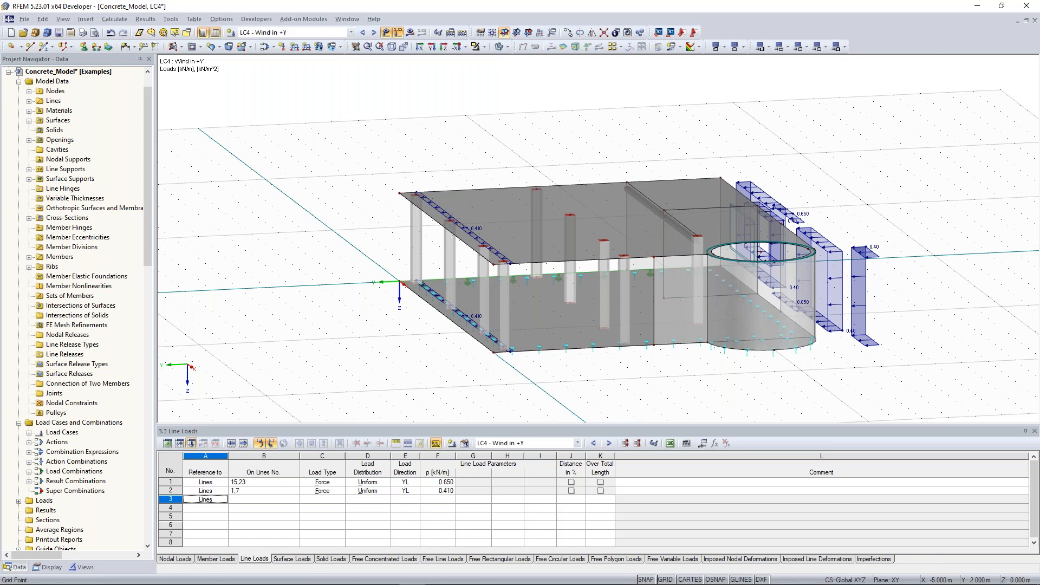
pyautogui.keyDown('ctrl'); pyautogui.moveTo(238, 142); pyautogui.dragTo(288, 158, button='middle'); pyautogui.keyUp('ctrl')
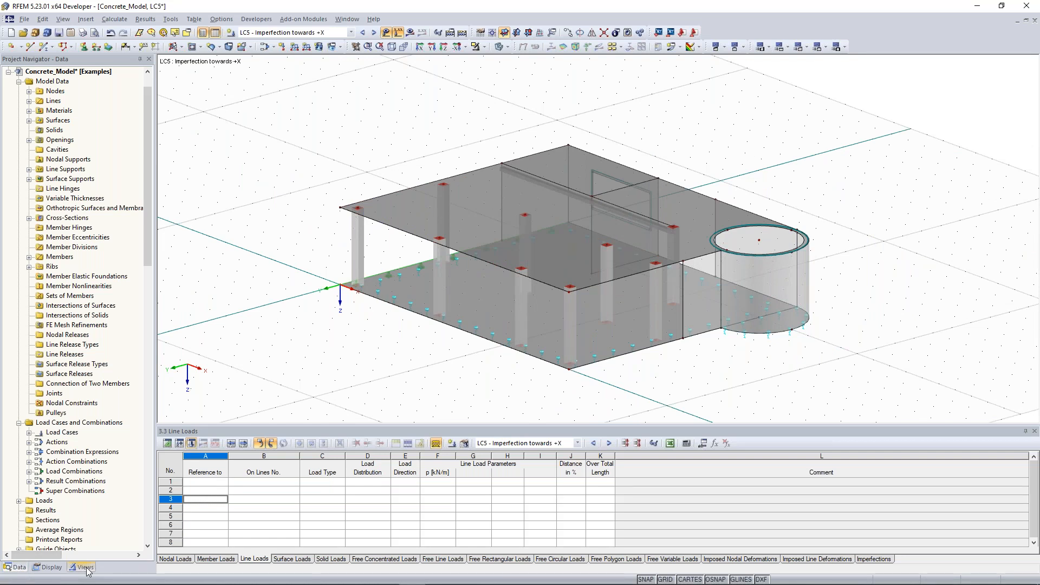
pyautogui.click(86, 568)
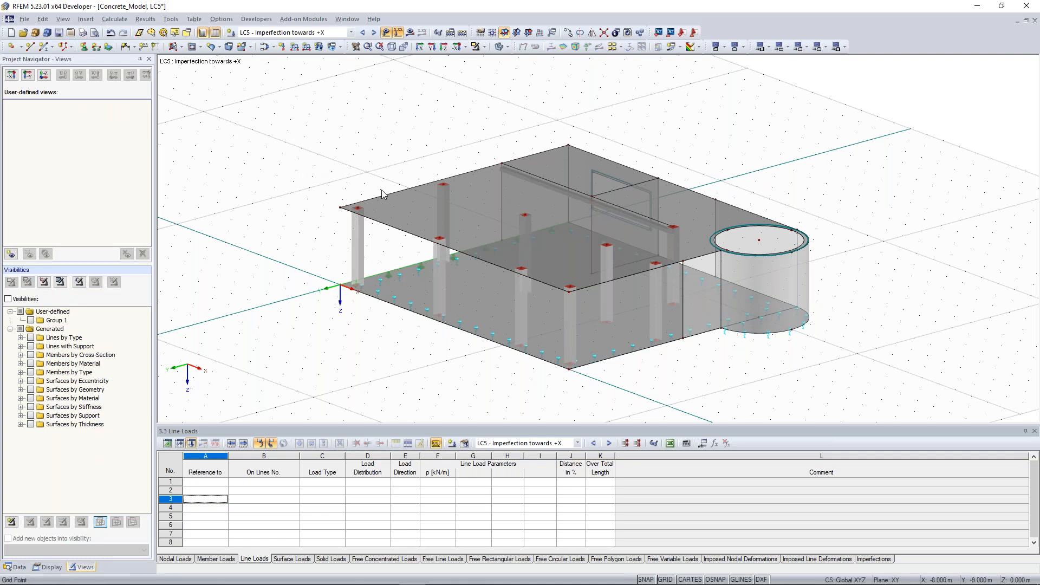
pyautogui.keyDown('ctrl'); pyautogui.moveTo(382, 193); pyautogui.dragTo(412, 147, button='middle'); pyautogui.keyUp('ctrl')
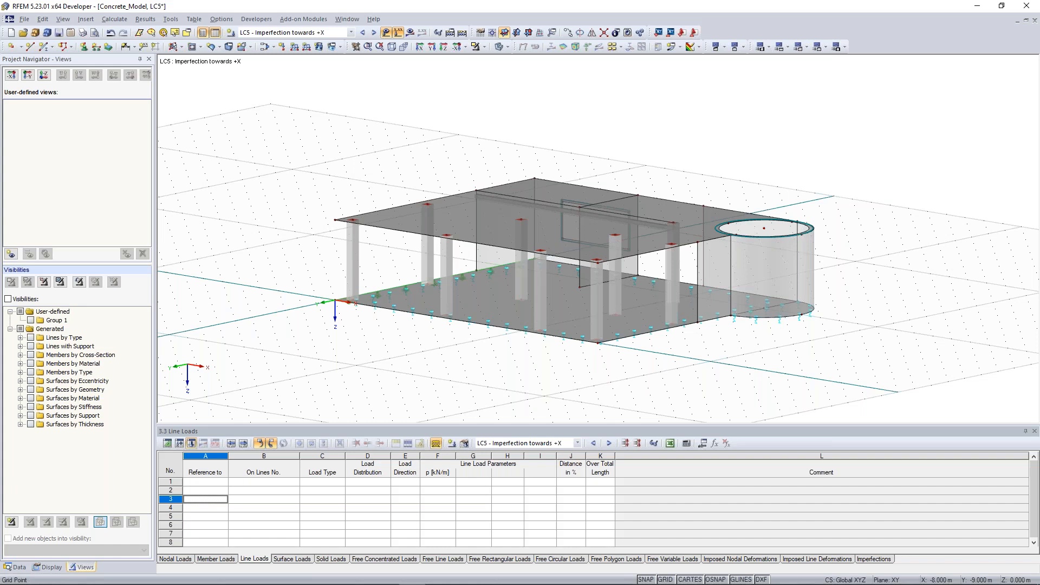
pyautogui.keyDown('ctrl'); pyautogui.click(425, 261); pyautogui.keyUp('ctrl')
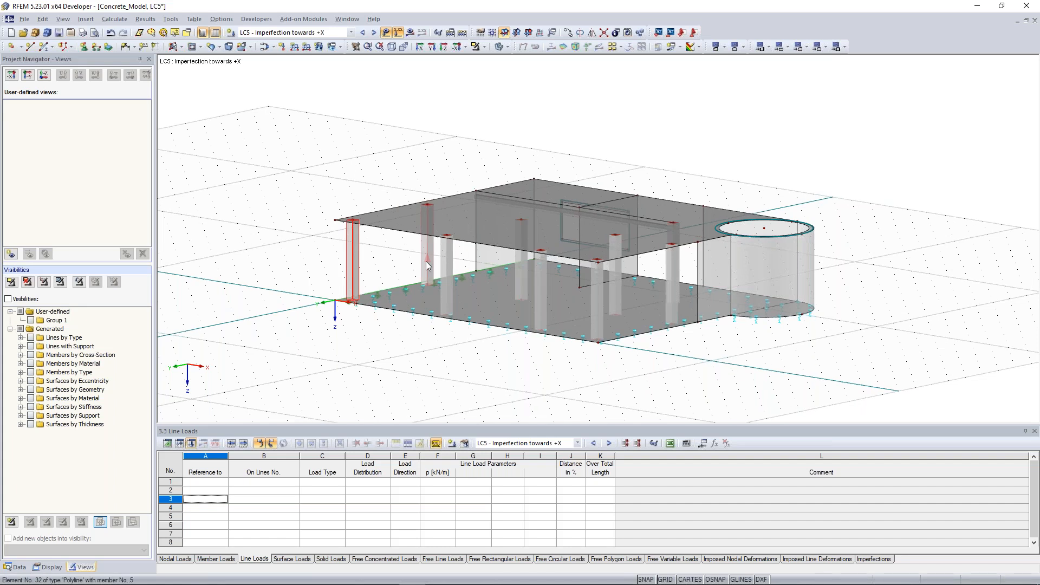
pyautogui.keyDown('ctrl'); pyautogui.moveTo(426, 261); pyautogui.dragTo(435, 238, button='middle'); pyautogui.keyUp('ctrl')
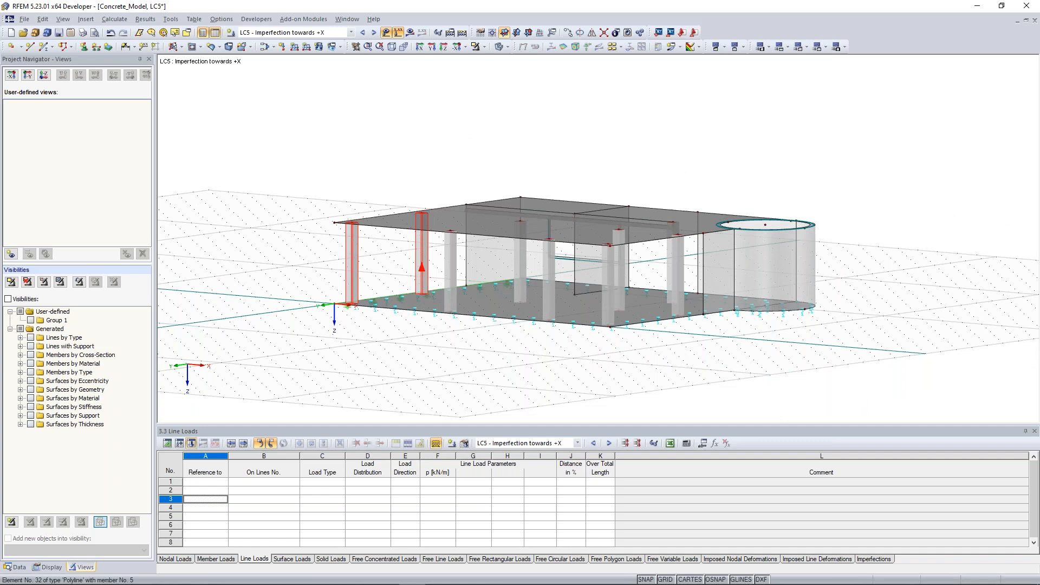
pyautogui.click(476, 47)
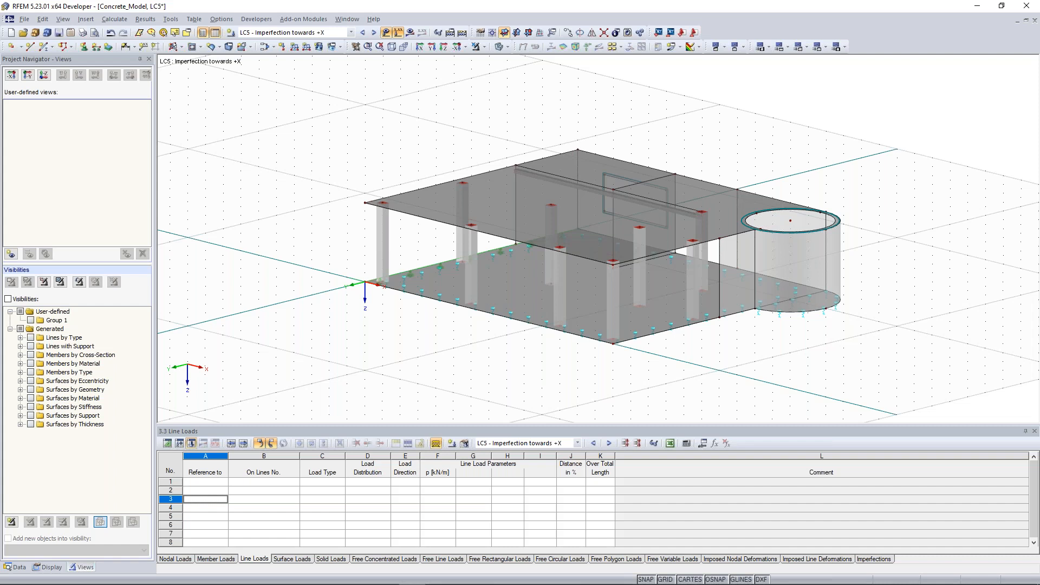
# Limit visibility to the members with cross-section 1 - Rectangle 350/350 and select all of these columns.
pyautogui.click(52, 355)
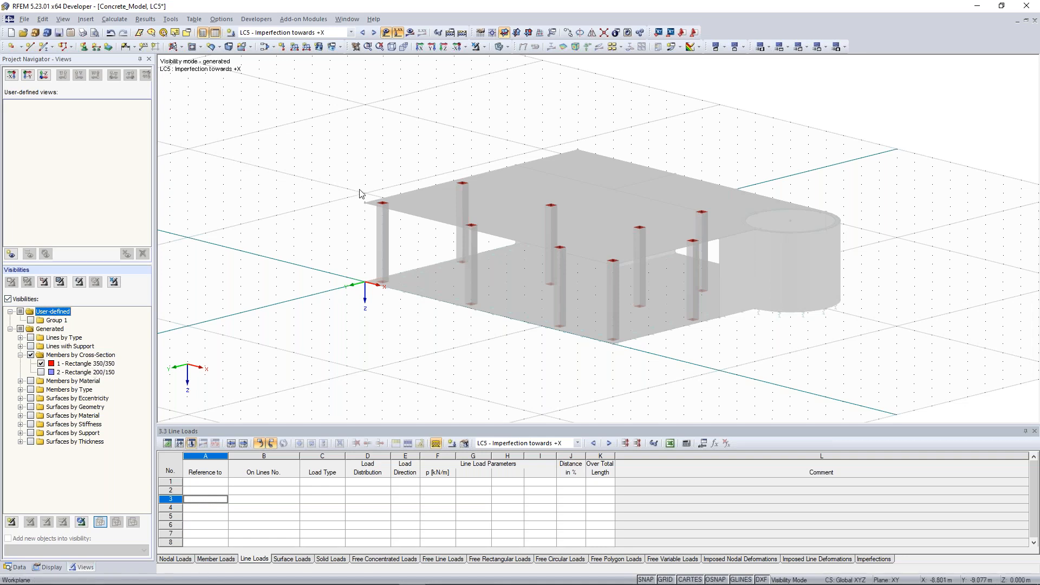
pyautogui.moveTo(298, 114); pyautogui.dragTo(811, 382)
pyautogui.click(386, 180)
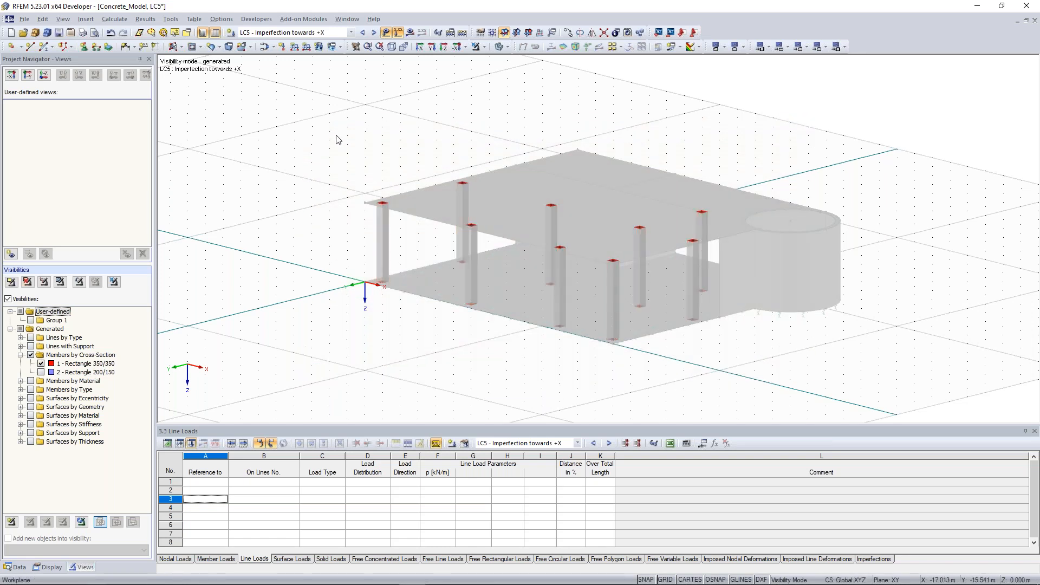
pyautogui.moveTo(309, 105); pyautogui.dragTo(779, 369)
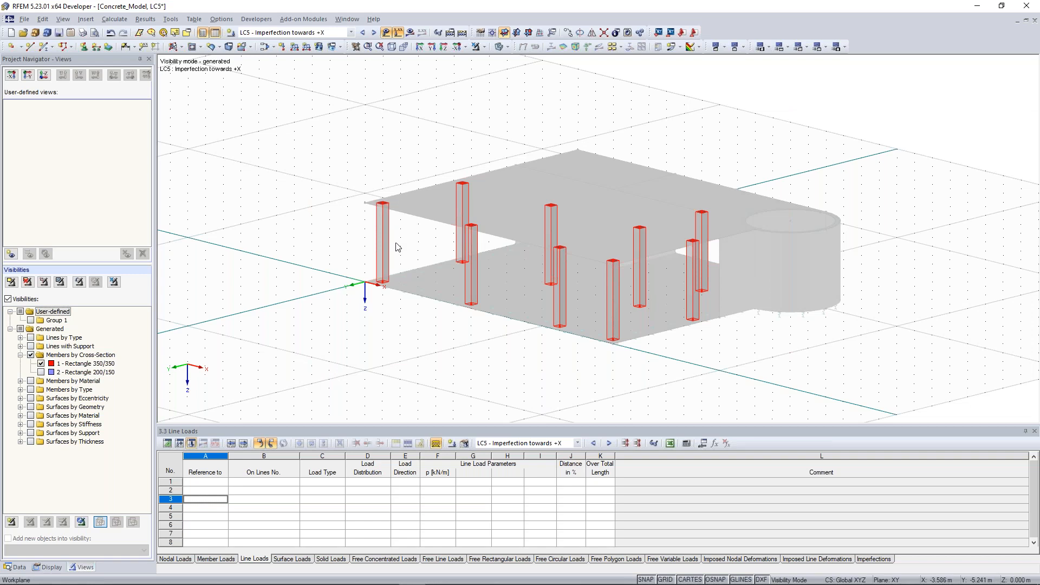
pyautogui.click(303, 115)
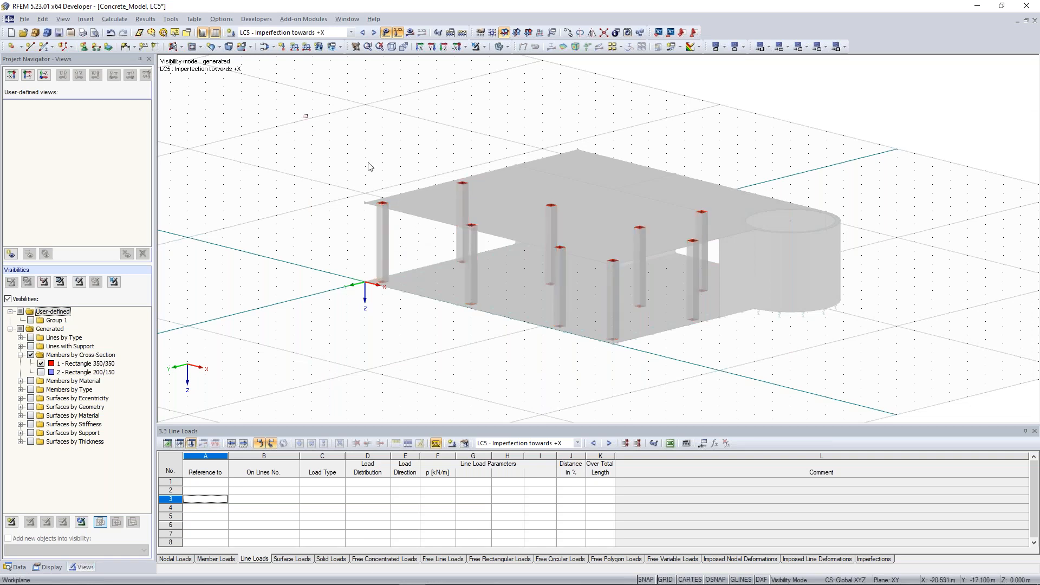
pyautogui.moveTo(303, 115); pyautogui.dragTo(369, 163)
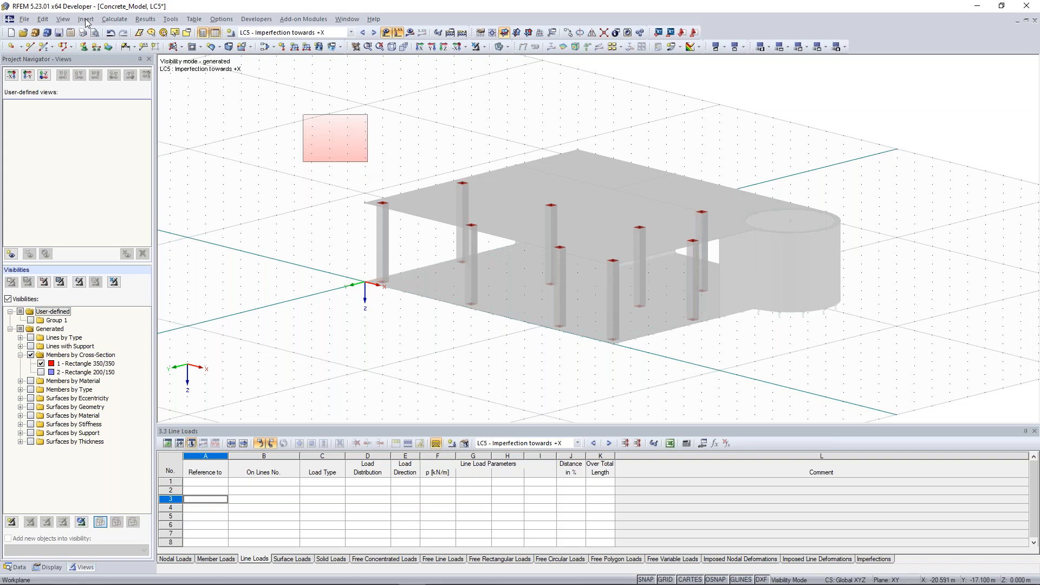
# Start a new graphical imperfection for the selected columns, members 1-9.
pyautogui.click(87, 22)
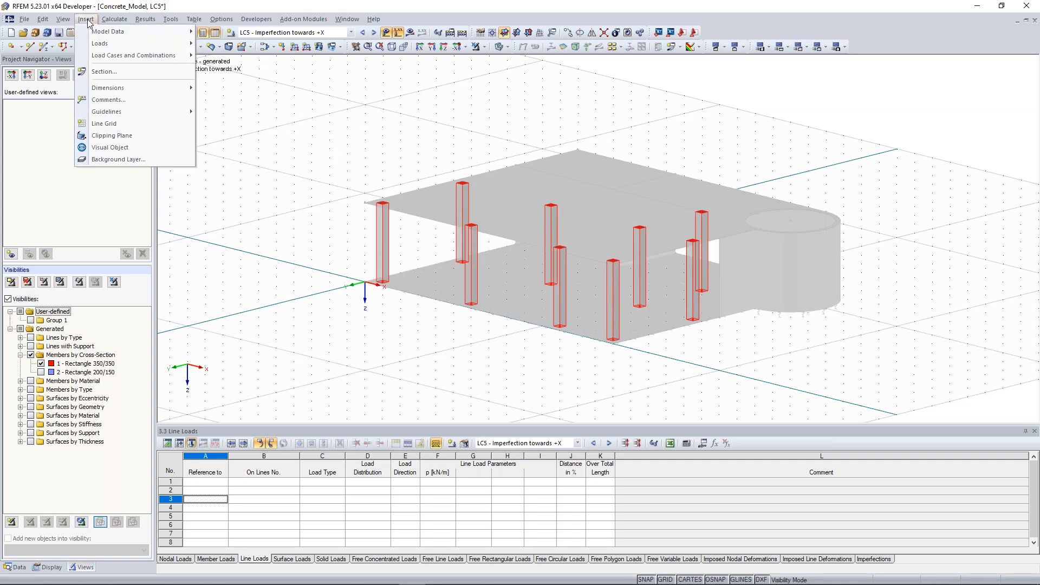
pyautogui.moveTo(117, 44)
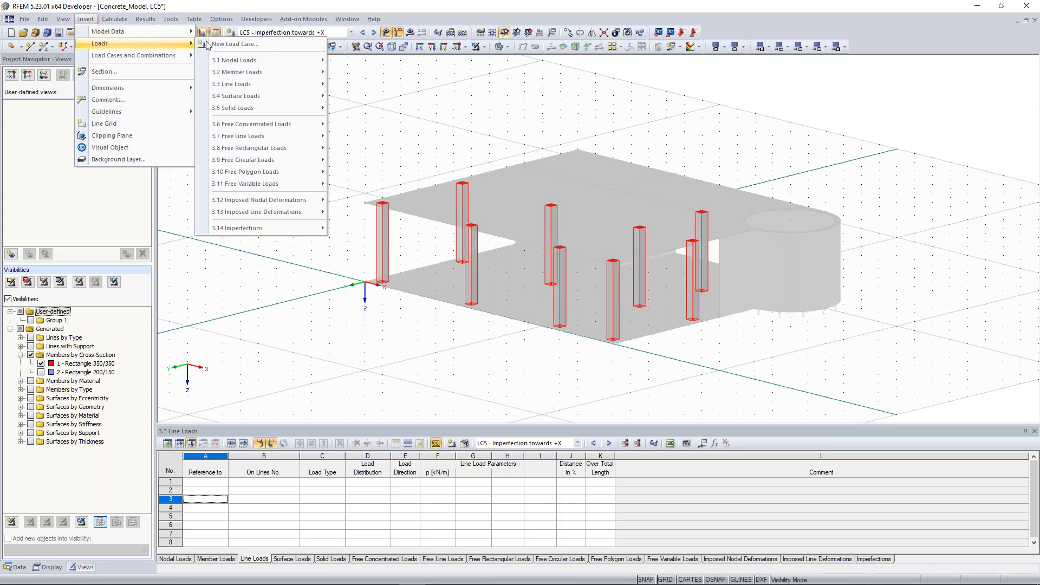
pyautogui.moveTo(275, 225)
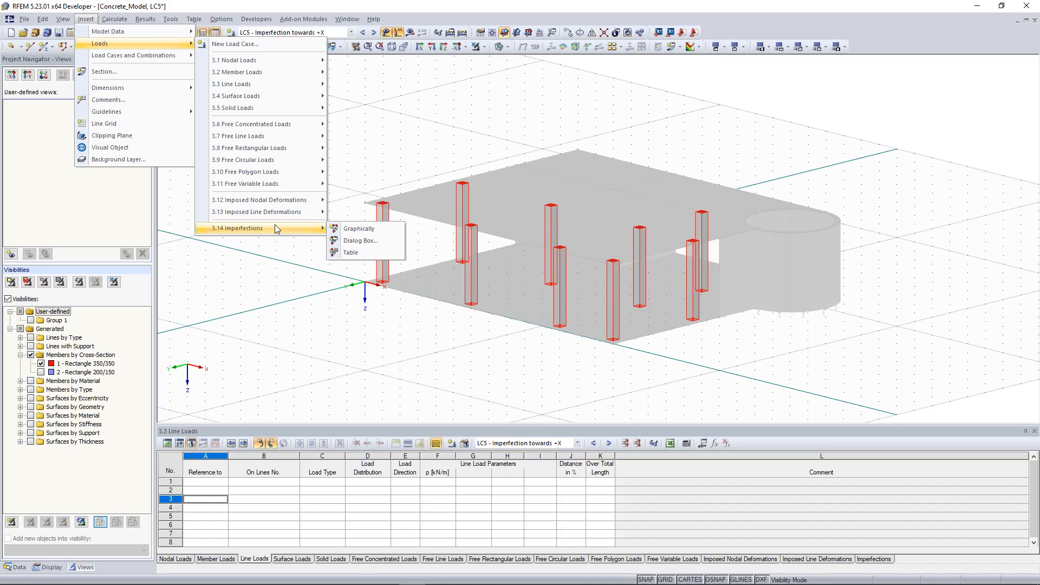
pyautogui.click(362, 234)
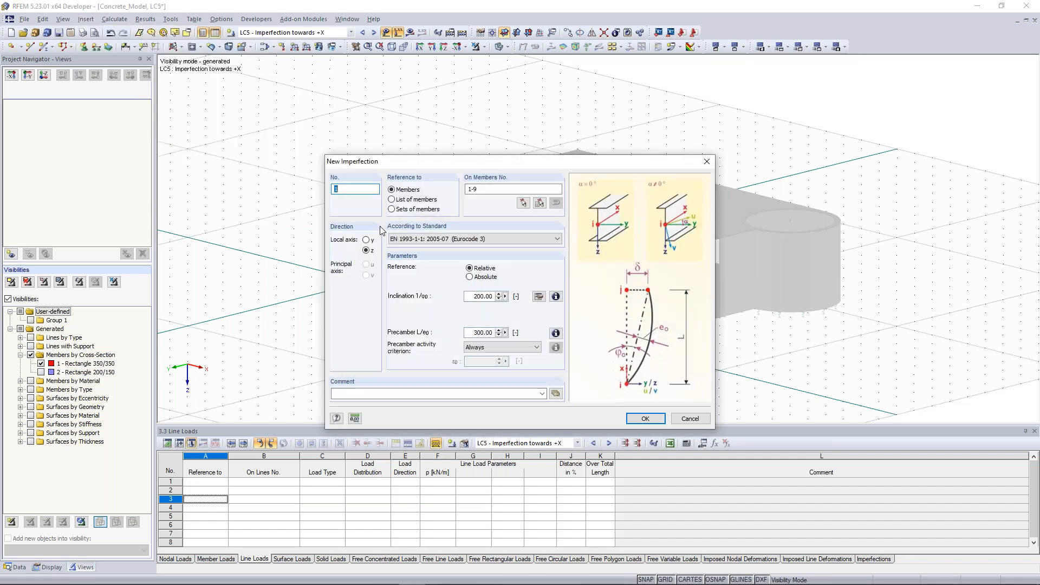
pyautogui.moveTo(274, 157); pyautogui.dragTo(0, 113)
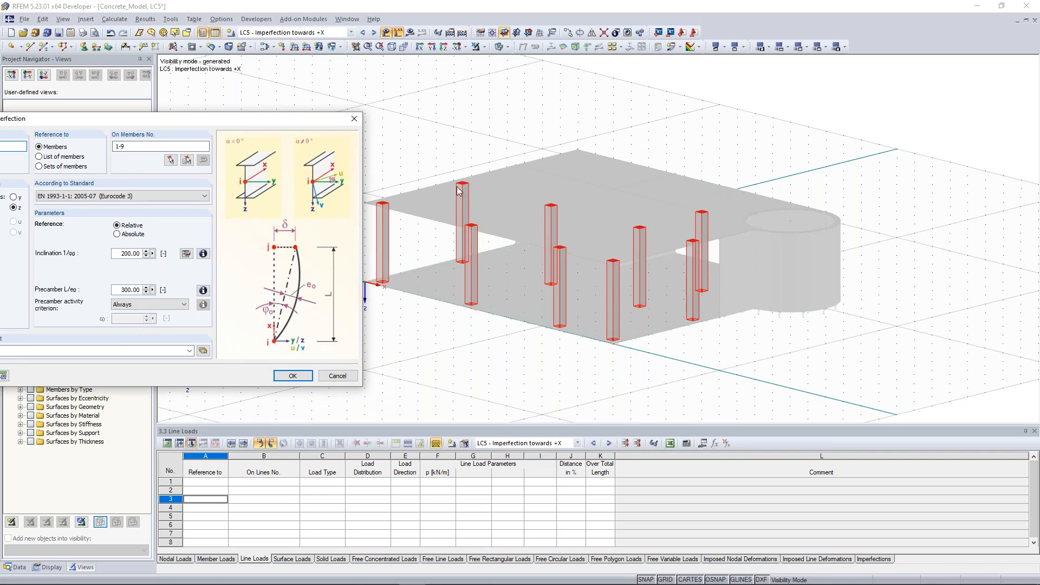
pyautogui.moveTo(117, 148); pyautogui.dragTo(134, 148)
pyautogui.doubleClick(132, 148)
pyautogui.click(131, 148)
pyautogui.moveTo(303, 117); pyautogui.dragTo(924, 71)
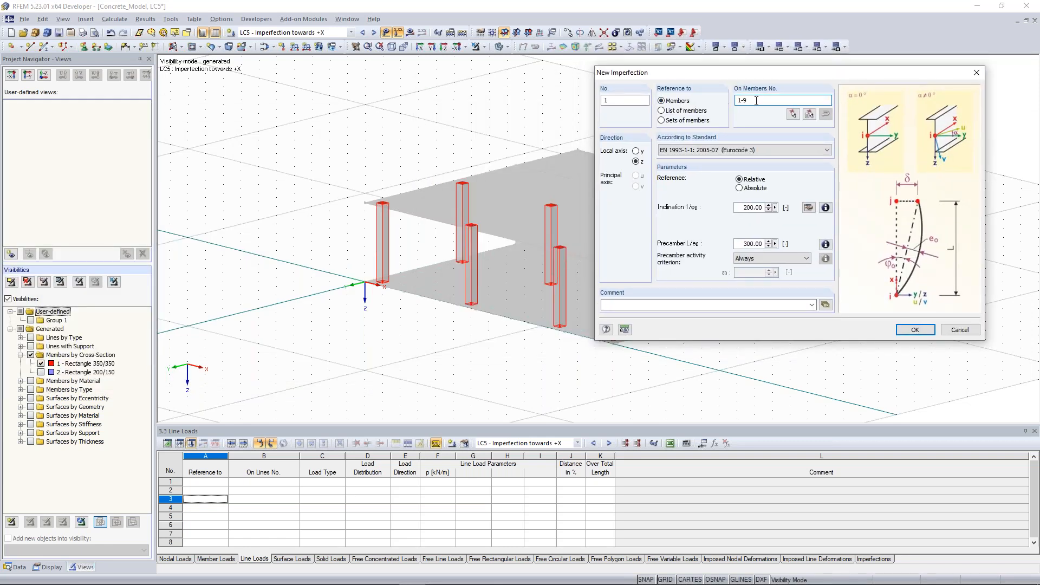
# Apply the imperfection in local z direction per EN 1992-1-1: 2004-12 (Eurocode 2), with an inclination value of 200 and precamber 0.
pyautogui.click(668, 104)
pyautogui.click(742, 150)
pyautogui.click(697, 161)
pyautogui.moveTo(743, 244); pyautogui.dragTo(784, 245)
pyautogui.write('0')
pyautogui.moveTo(737, 207); pyautogui.dragTo(764, 214)
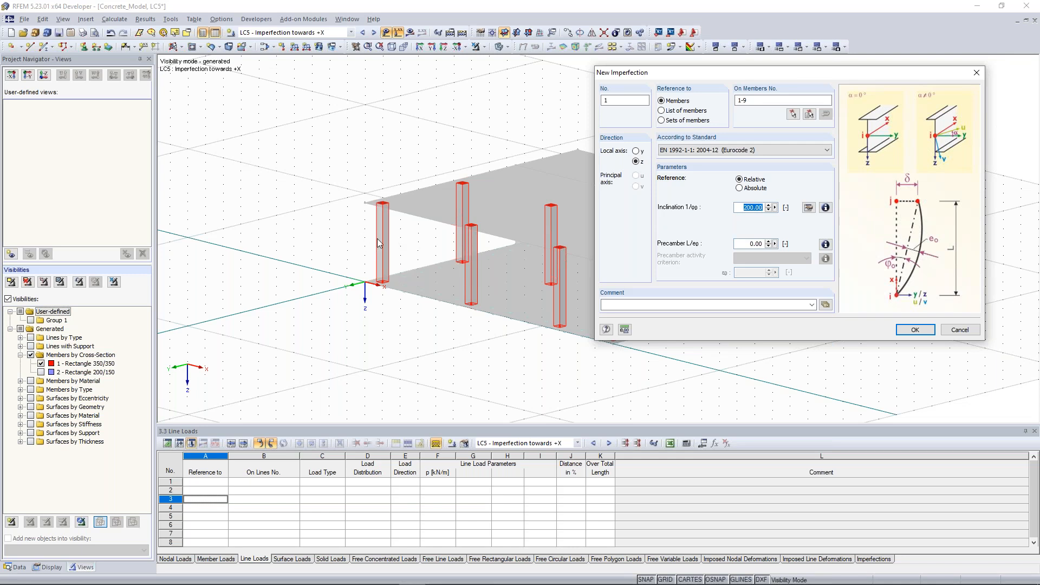
pyautogui.click(915, 331)
pyautogui.keyDown('ctrl'); pyautogui.moveTo(469, 124); pyautogui.dragTo(521, 164, button='middle'); pyautogui.keyUp('ctrl')
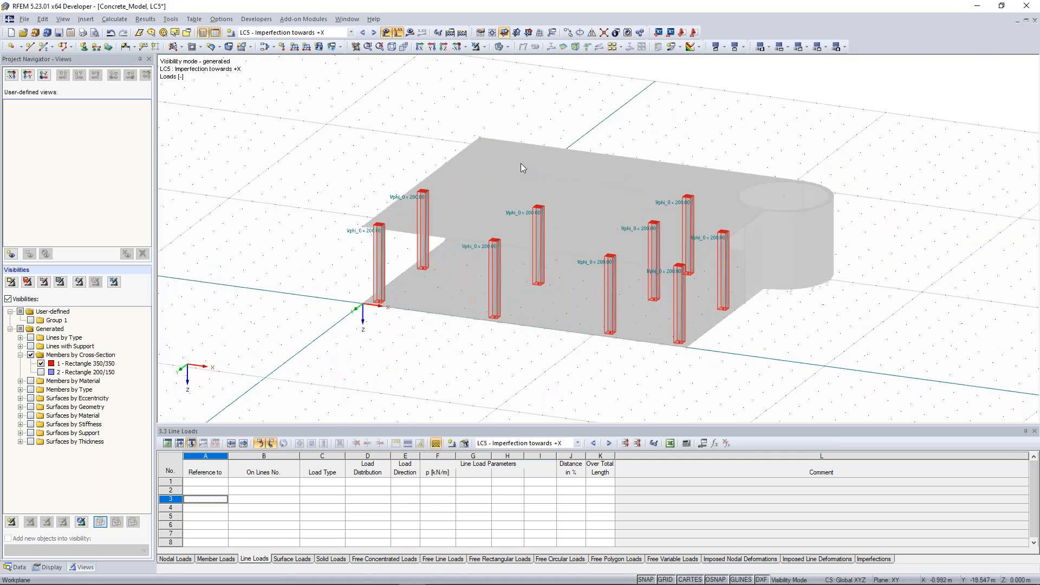
# Display the local axis systems of the members on the 350/350 columns.
pyautogui.rightClick(541, 241)
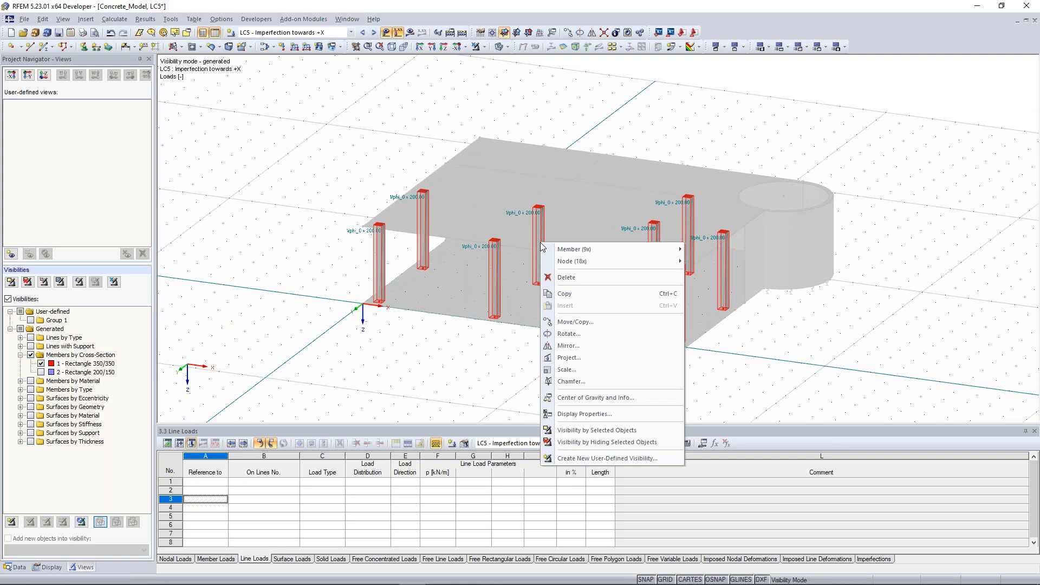
pyautogui.rightClick(535, 263)
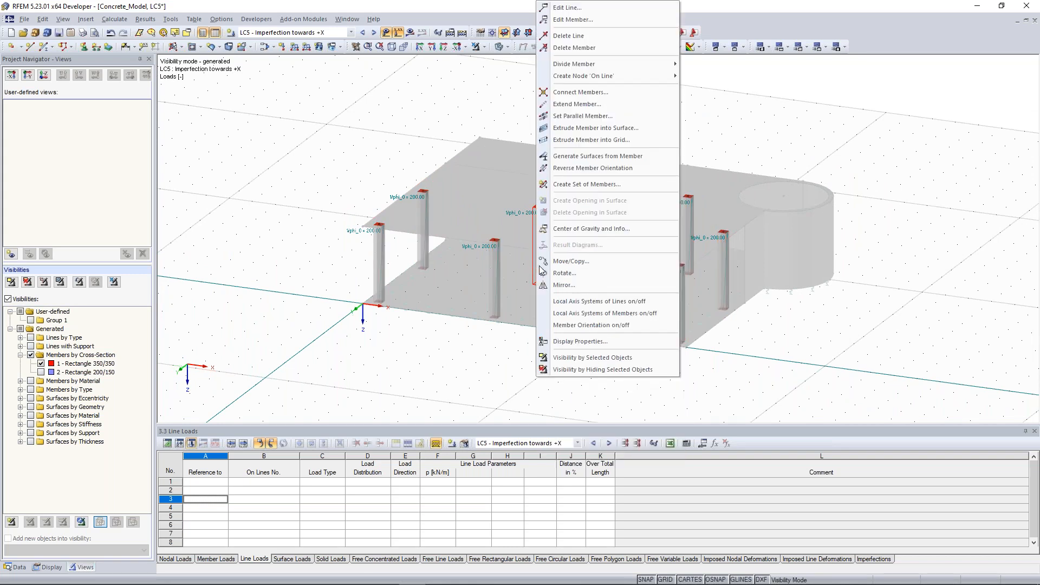
pyautogui.click(560, 314)
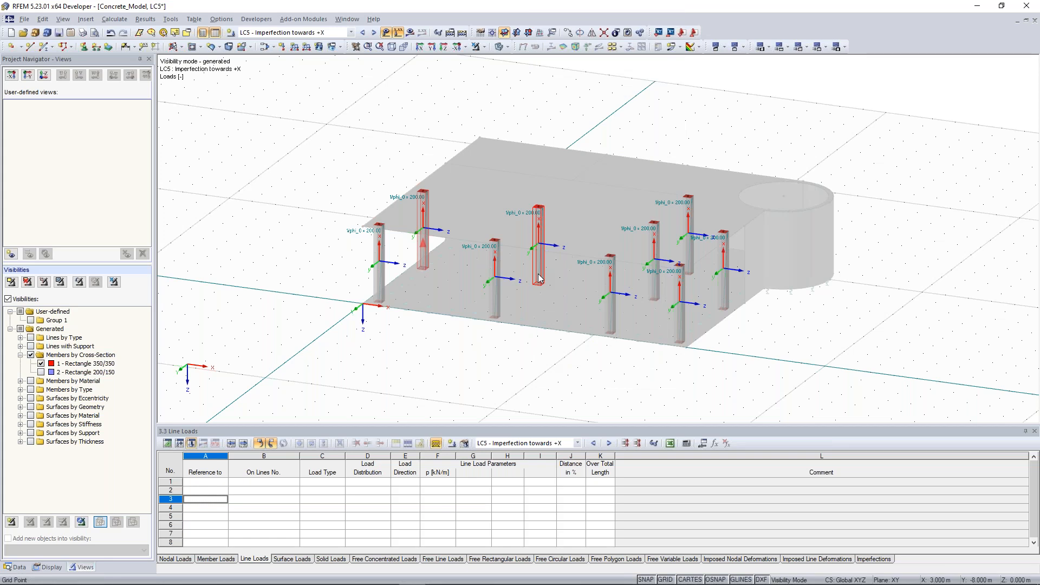
pyautogui.rightClick(539, 278)
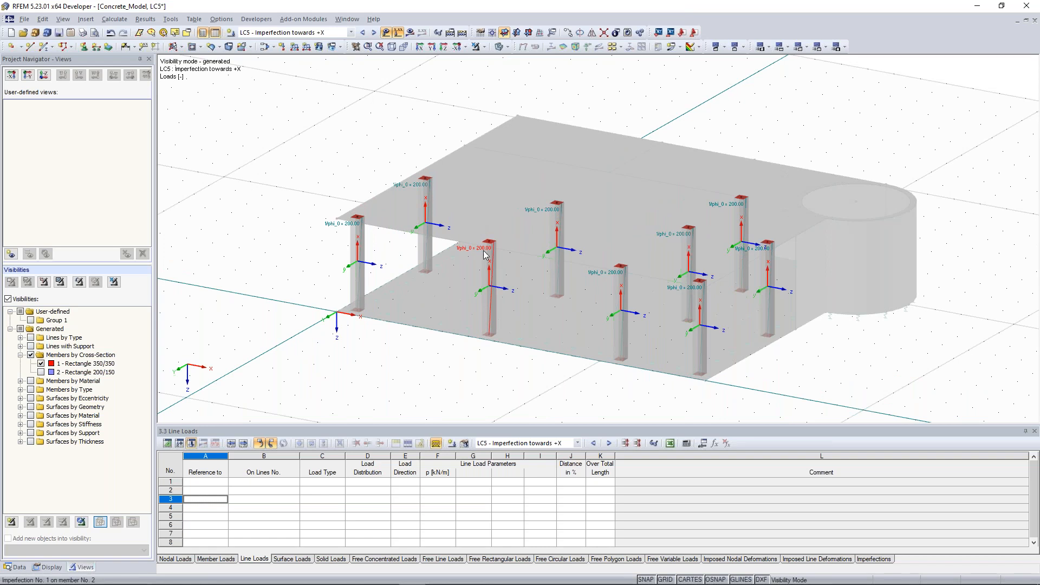
# Switch the model to wireframe display and inspect the column imperfections against the local member axes.
pyautogui.click(499, 47)
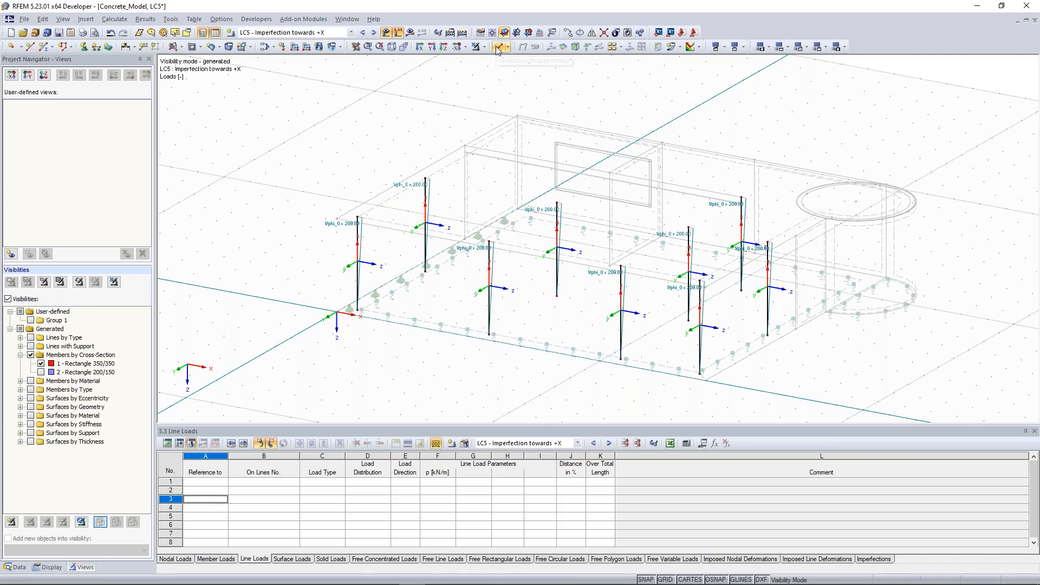
pyautogui.scroll(2, 416, 198)
pyautogui.keyDown('ctrl'); pyautogui.moveTo(416, 199); pyautogui.dragTo(424, 186, button='middle'); pyautogui.keyUp('ctrl')
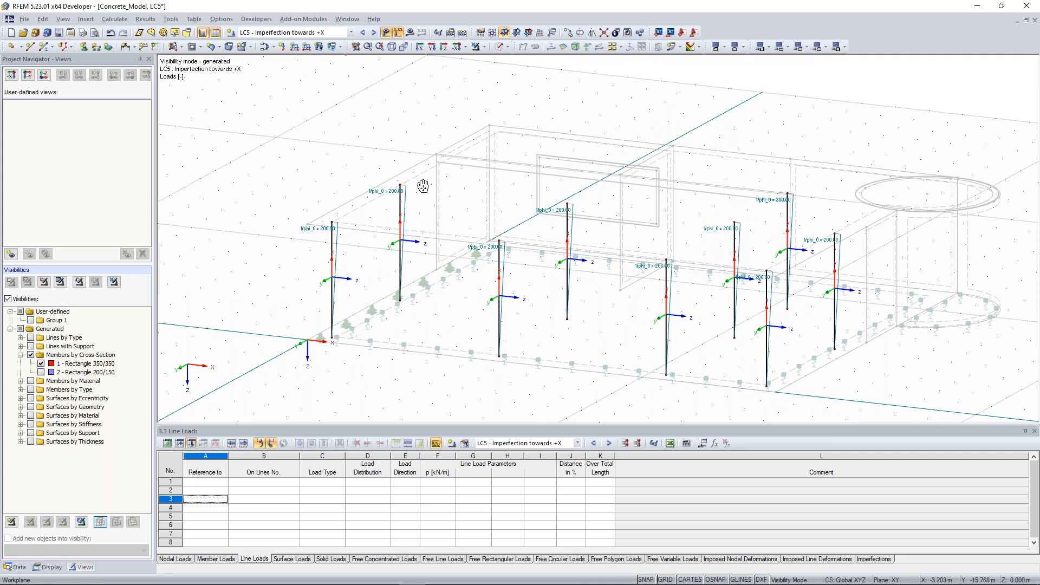
pyautogui.keyDown('ctrl'); pyautogui.moveTo(423, 186); pyautogui.dragTo(469, 187, button='middle'); pyautogui.keyUp('ctrl')
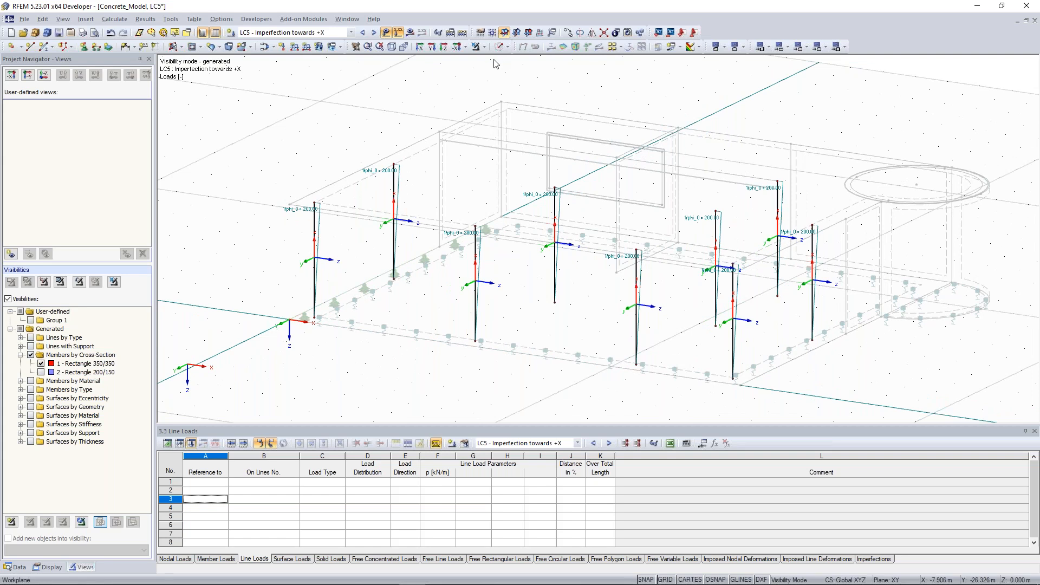
# Switch to load case LC6 - Imperfection towards +Y and select all of the 350/350 columns.
pyautogui.scroll(-1, 332, 37)
pyautogui.scroll(-2, 336, 131)
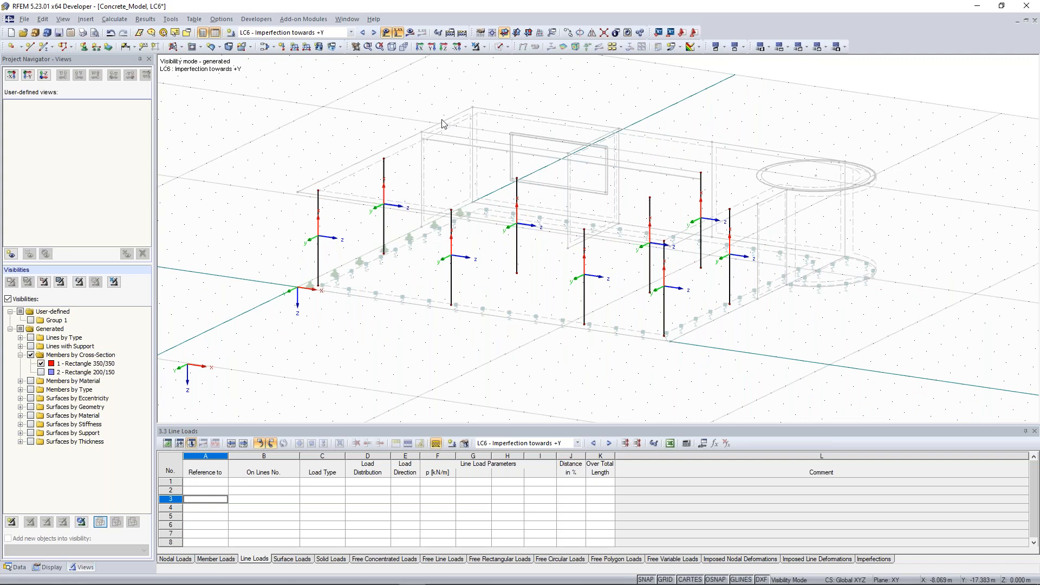
pyautogui.moveTo(442, 124); pyautogui.dragTo(392, 131, button='middle')
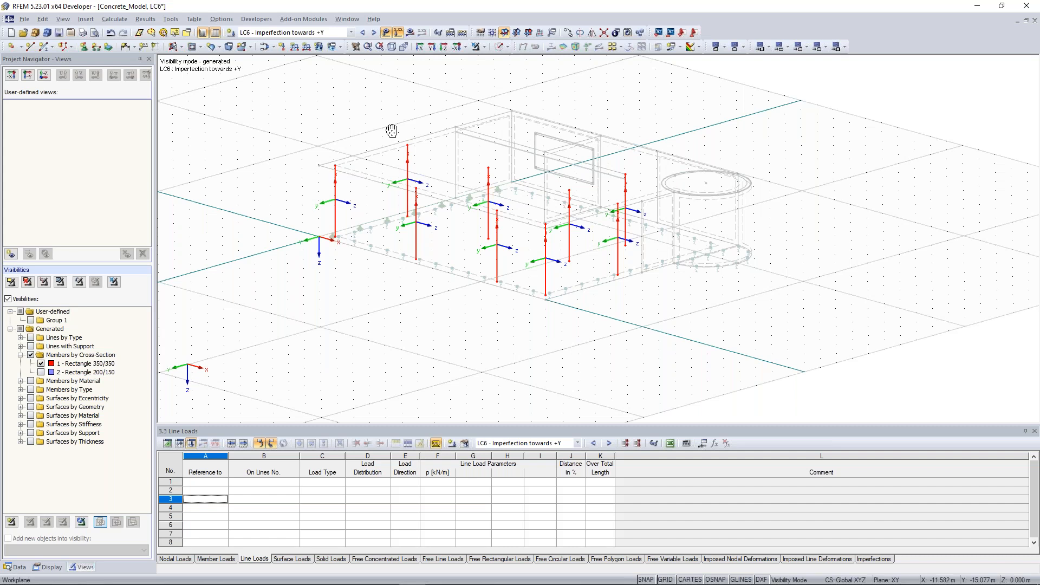
pyautogui.moveTo(392, 131); pyautogui.dragTo(411, 143, button='middle')
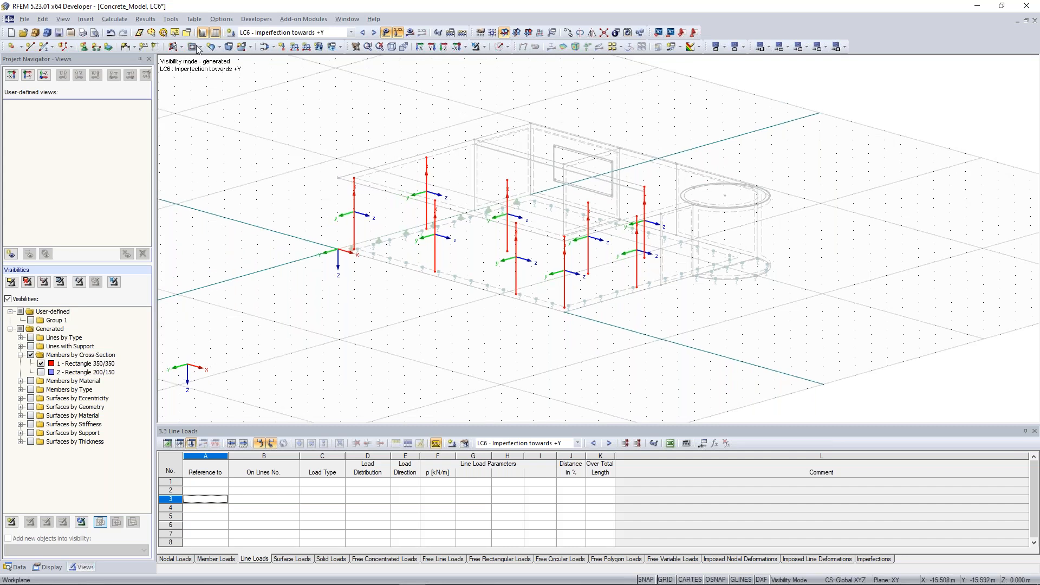
# Apply a graphical imperfection to members 1-9 in local y direction per EN 1992-1-1: 2004-12 (Eurocode 2), with inclination 200 and precamber 0.
pyautogui.click(86, 19)
pyautogui.moveTo(136, 43)
pyautogui.moveTo(281, 229)
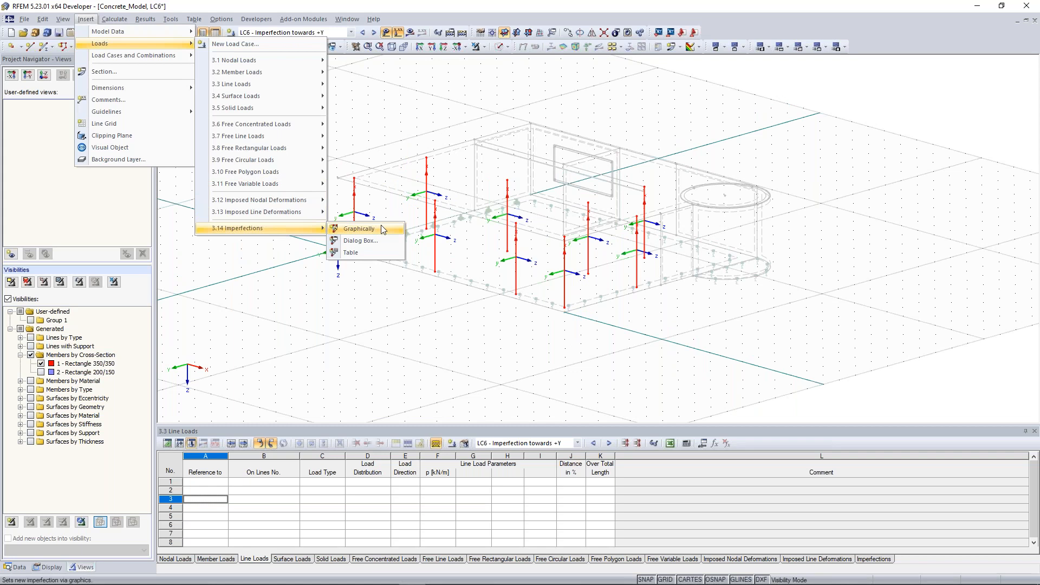
pyautogui.click(359, 229)
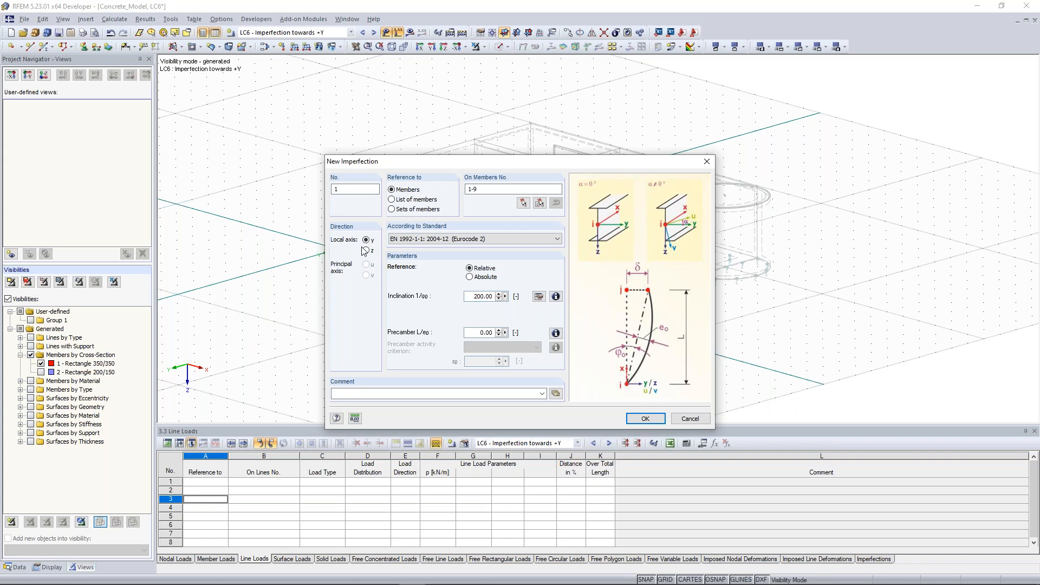
pyautogui.click(645, 417)
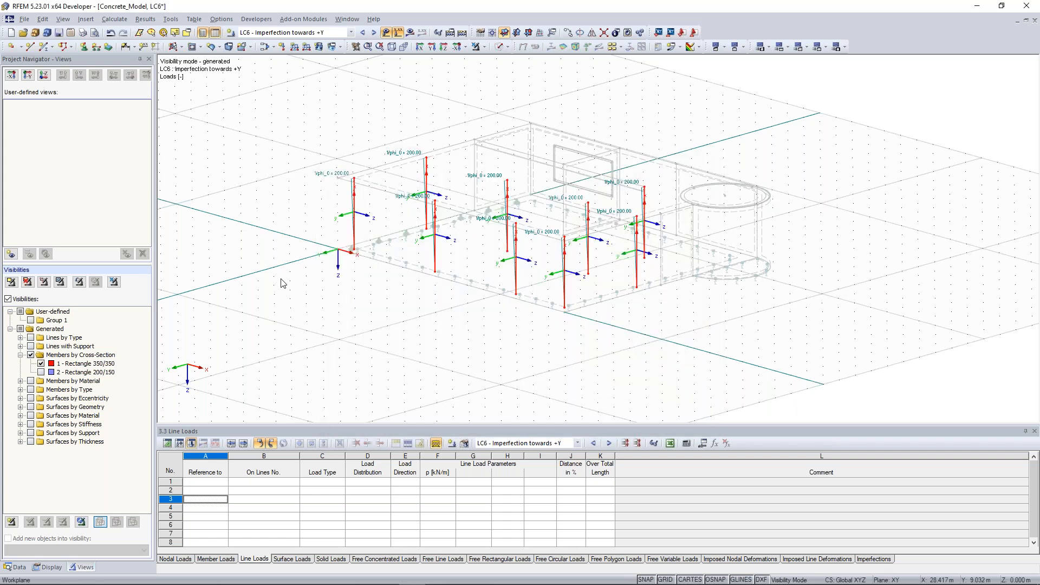
# Deselect the columns, turn off the visibility filter and show the whole building in the solid transparent display model.
pyautogui.click(677, 140)
pyautogui.keyDown('ctrl'); pyautogui.moveTo(650, 139); pyautogui.dragTo(588, 133, button='middle'); pyautogui.keyUp('ctrl')
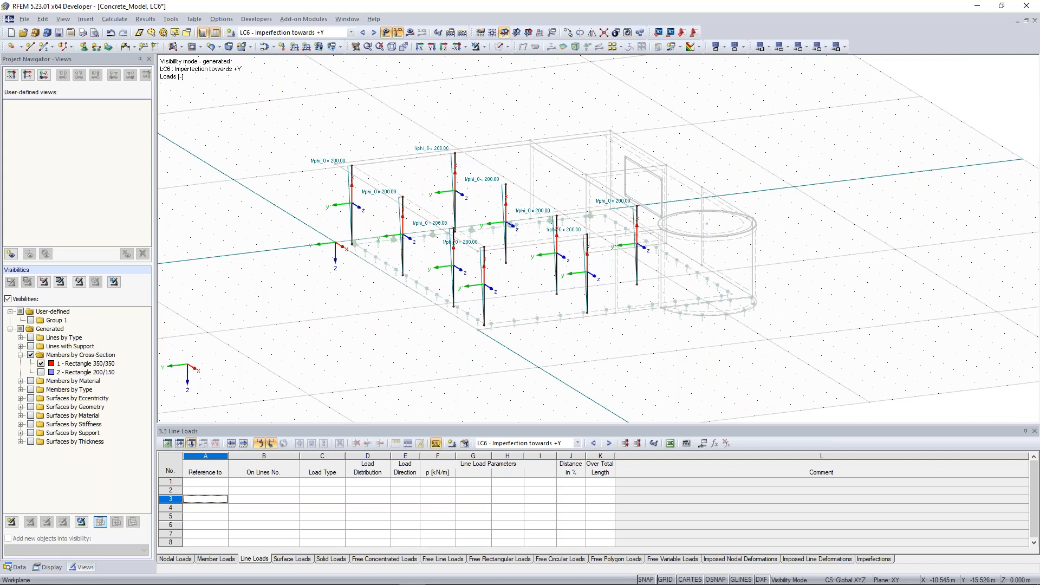
pyautogui.click(503, 47)
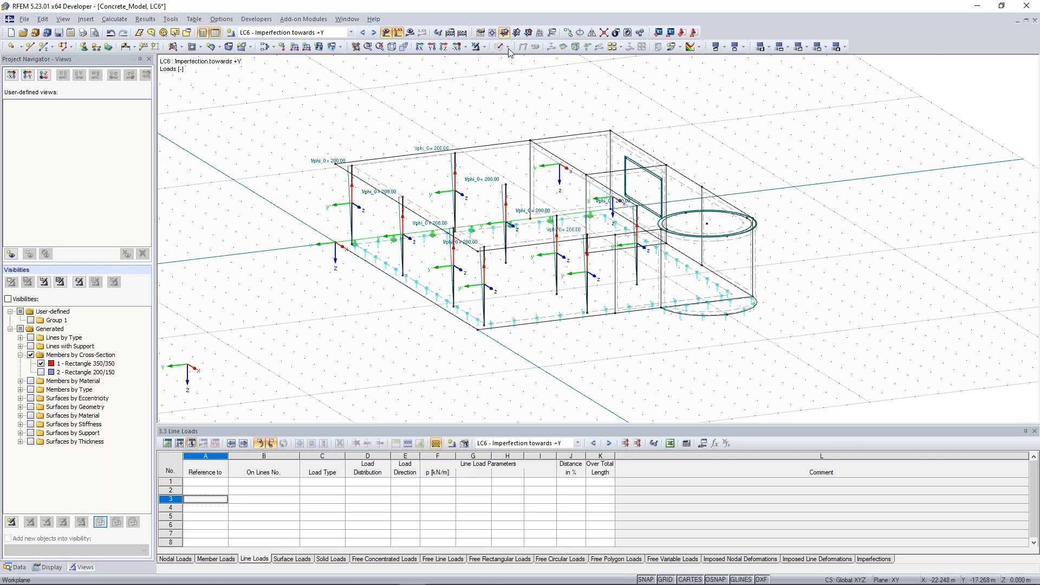
pyautogui.click(509, 47)
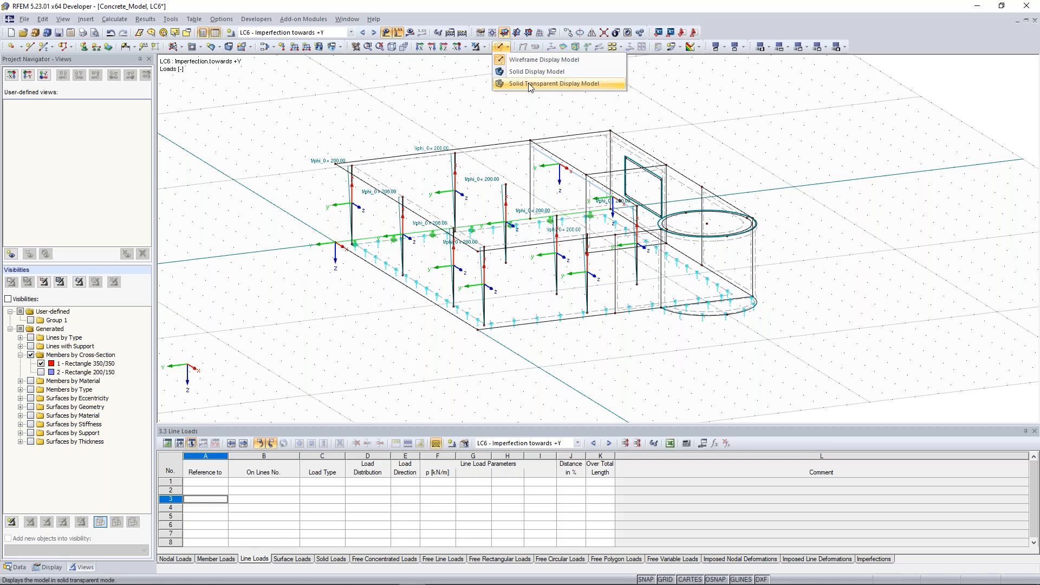
pyautogui.click(530, 85)
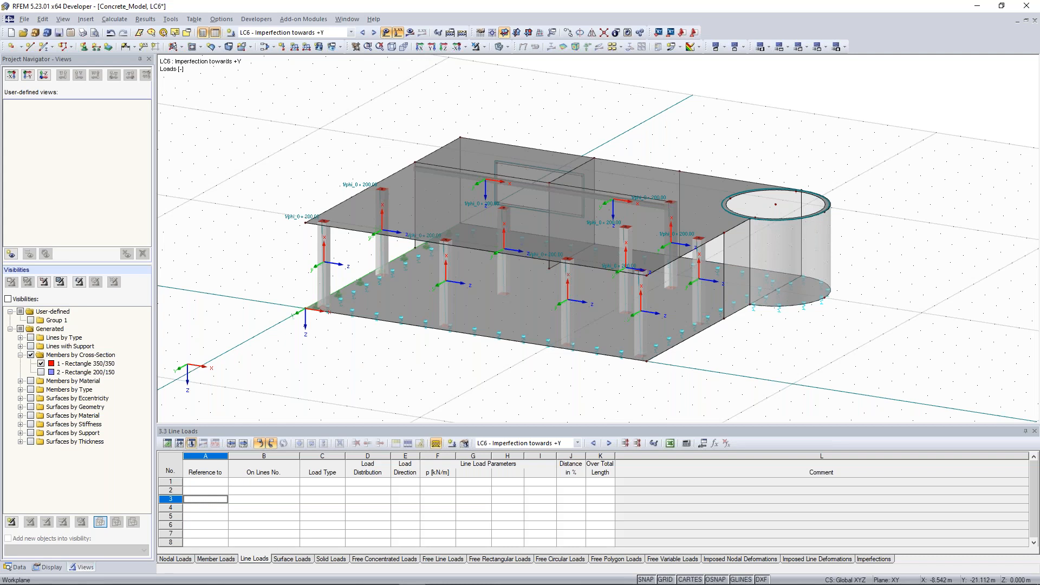
pyautogui.scroll(-1, 380, 174)
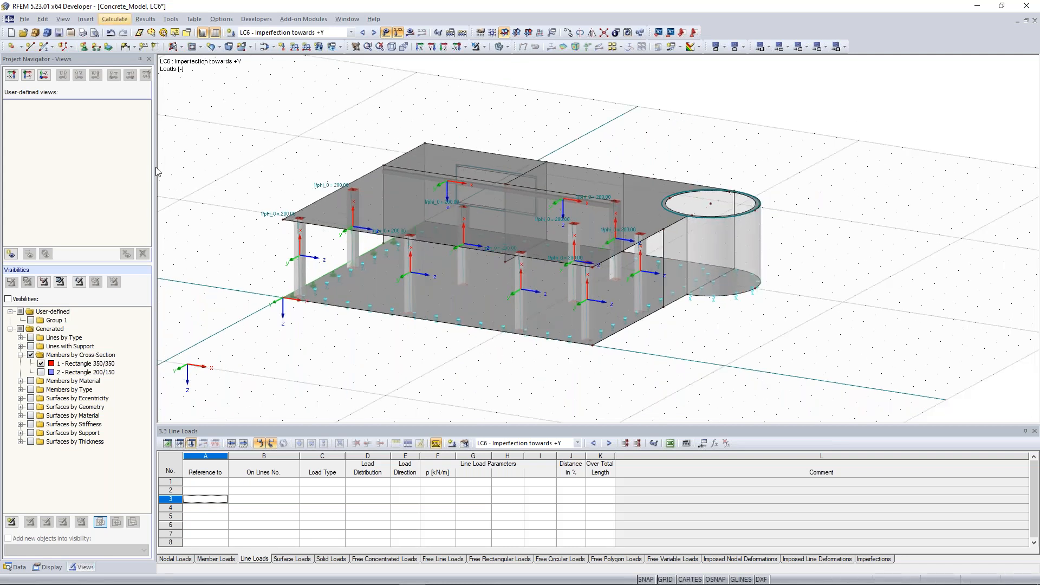
# Review the FE mesh settings and accept them with a target length of finite elements of 0.500 m.
pyautogui.click(121, 21)
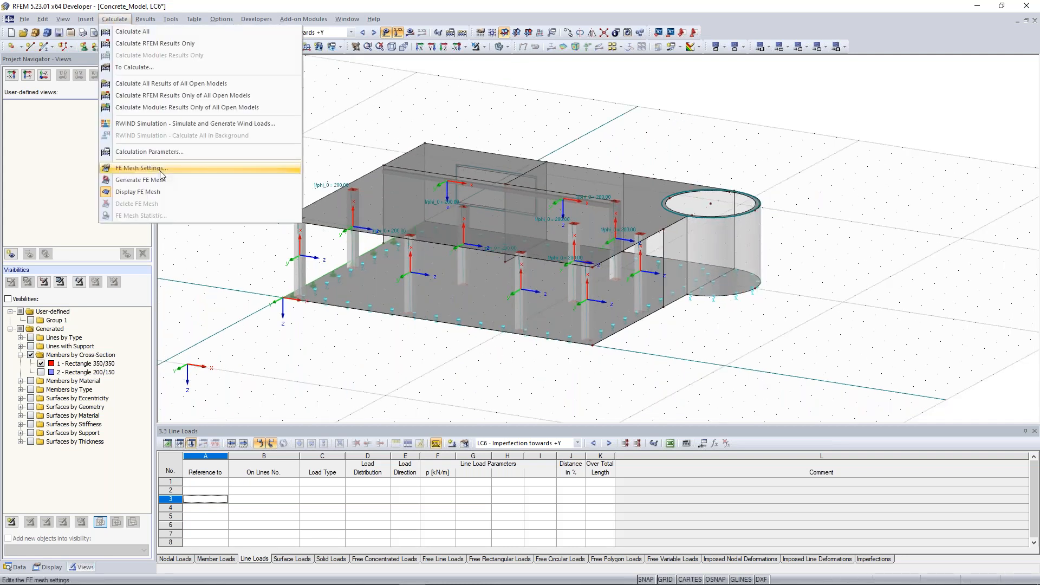
pyautogui.click(162, 169)
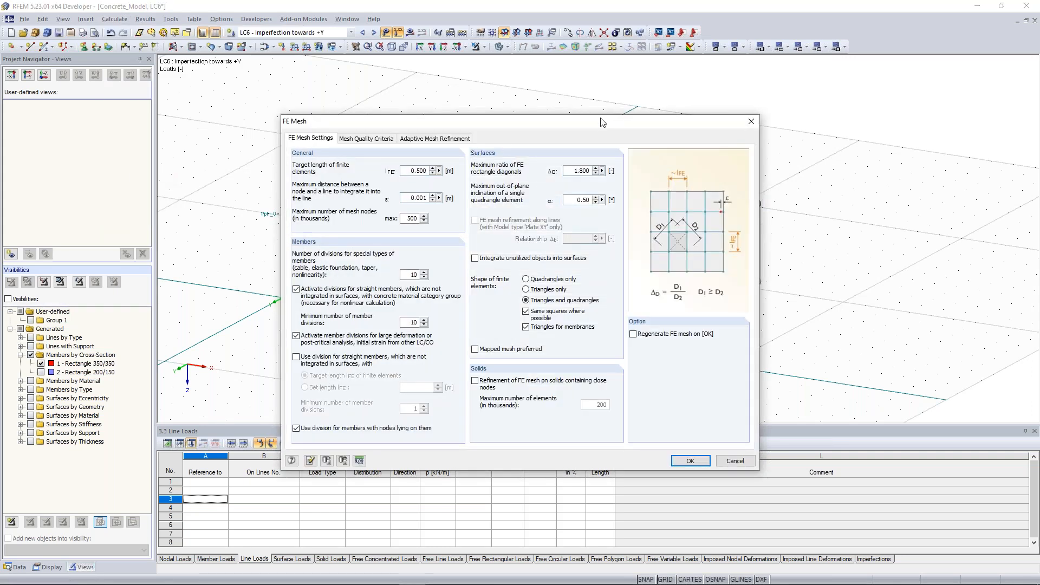
pyautogui.moveTo(590, 128); pyautogui.dragTo(540, 94)
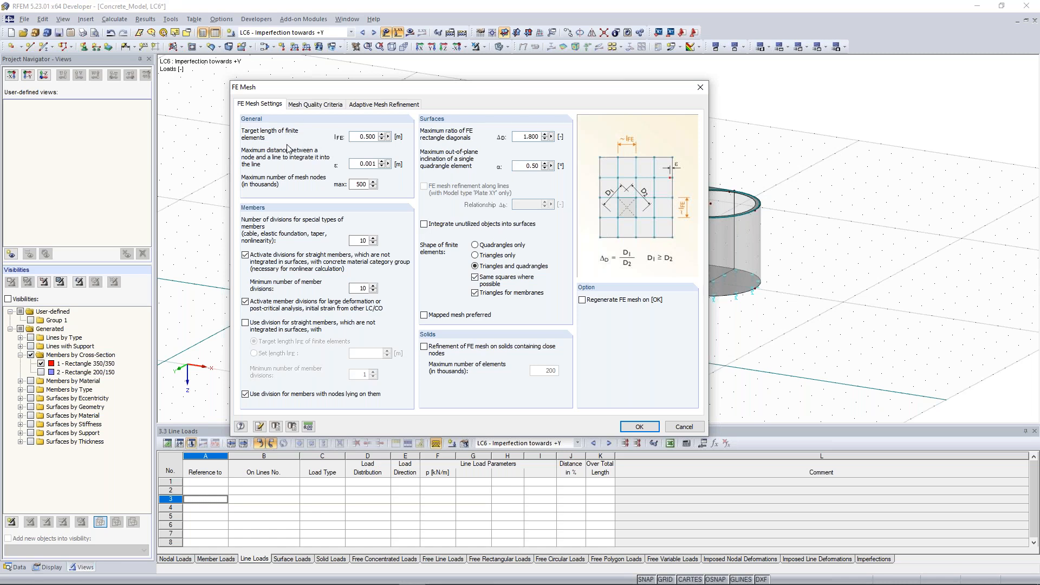
pyautogui.doubleClick(362, 136)
pyautogui.click(362, 139)
pyautogui.moveTo(495, 90); pyautogui.dragTo(462, 291)
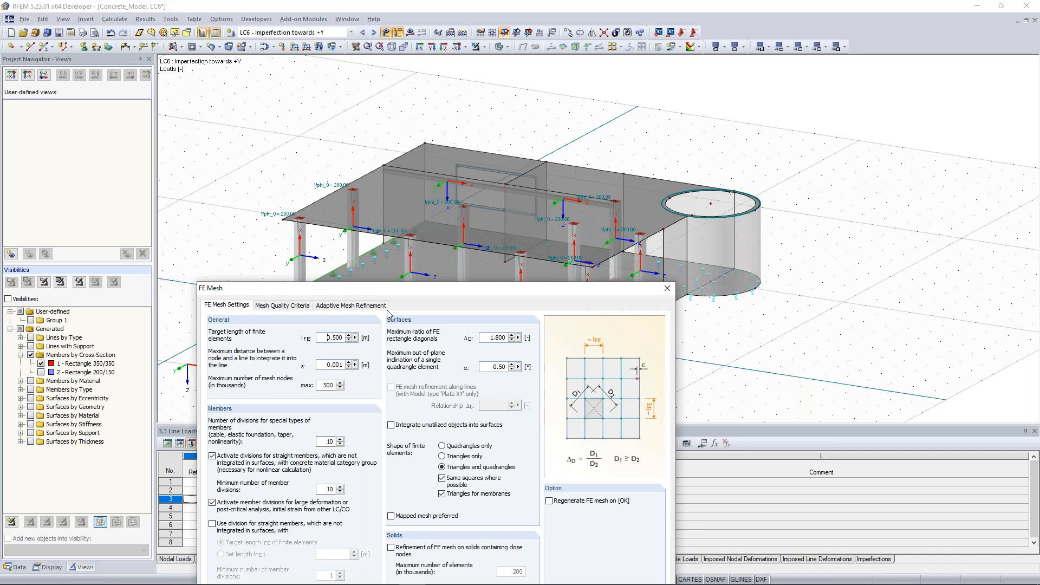
pyautogui.doubleClick(341, 335)
pyautogui.click(325, 337)
pyautogui.doubleClick(326, 337)
pyautogui.moveTo(409, 293); pyautogui.dragTo(361, 107)
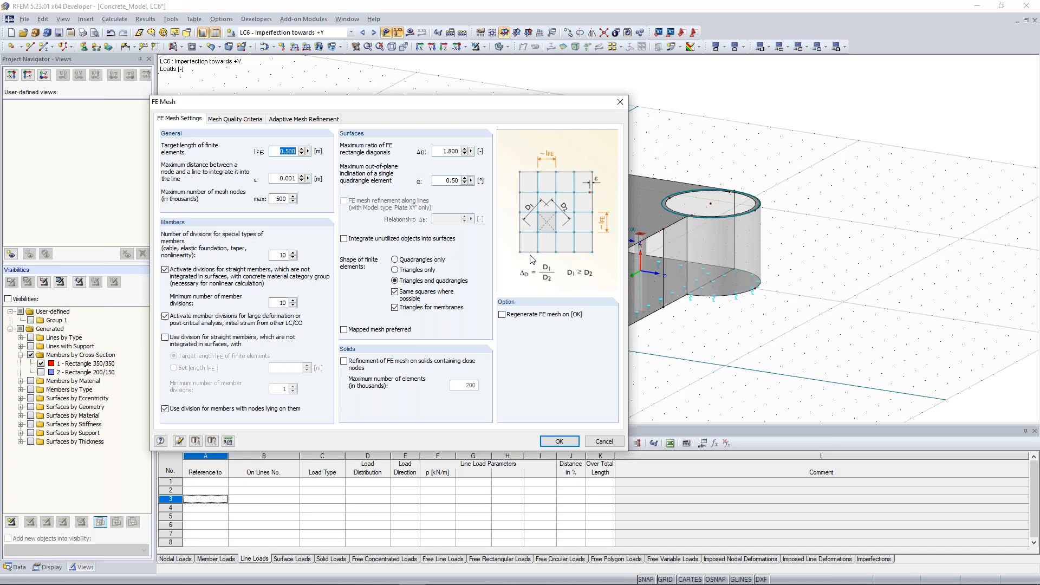
pyautogui.click(559, 442)
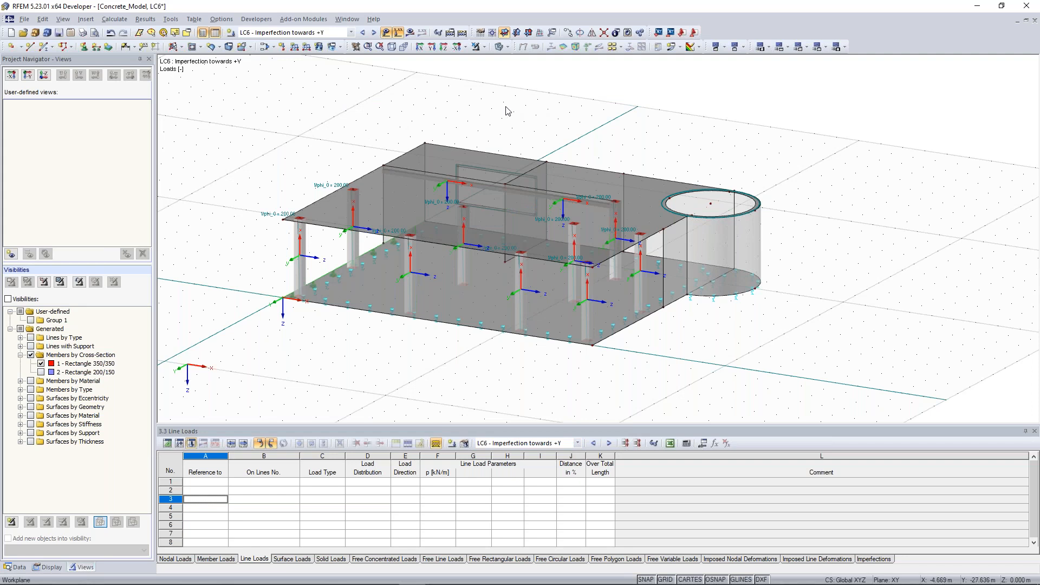
# Examine the building's roof slab, interior walls, beam, wall opening and columns from several angles.
pyautogui.keyDown('ctrl'); pyautogui.moveTo(505, 107); pyautogui.dragTo(520, 132, button='middle'); pyautogui.keyUp('ctrl')
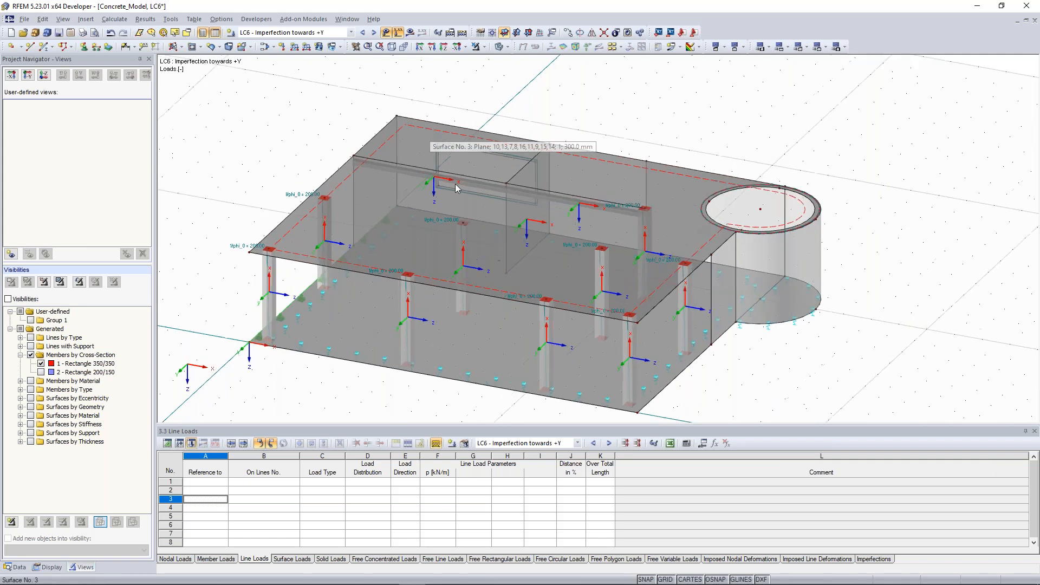
pyautogui.scroll(3, 455, 188)
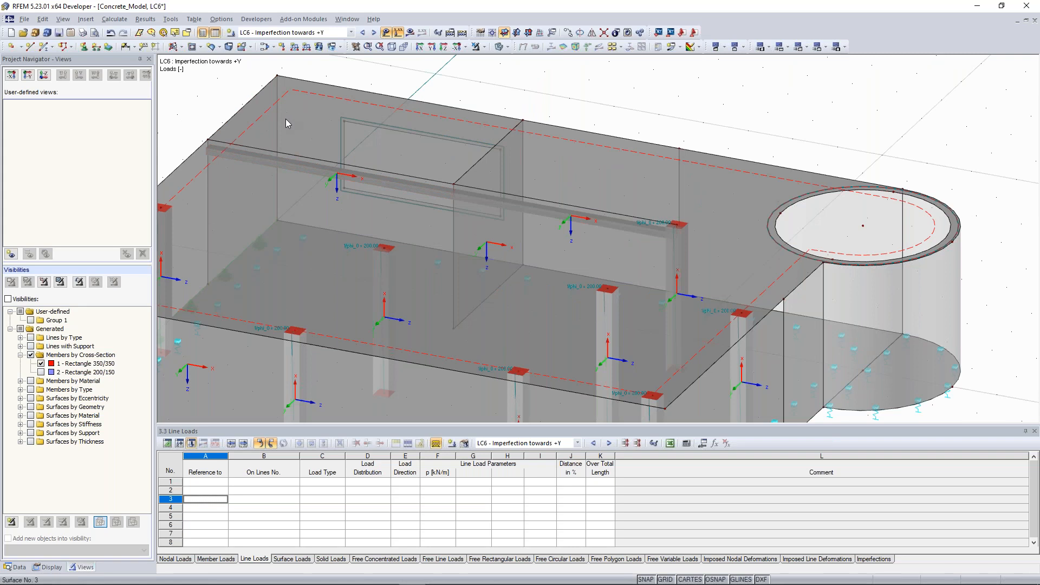
pyautogui.keyDown('ctrl'); pyautogui.moveTo(720, 188); pyautogui.dragTo(368, 187, button='middle'); pyautogui.keyUp('ctrl')
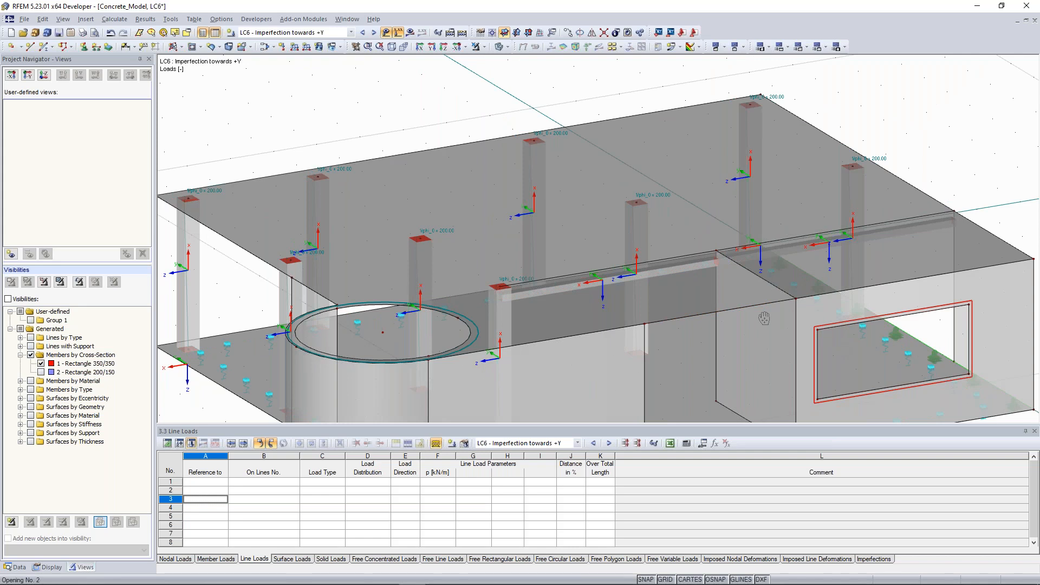
pyautogui.keyDown('ctrl'); pyautogui.moveTo(765, 318); pyautogui.dragTo(379, 331, button='middle'); pyautogui.keyUp('ctrl')
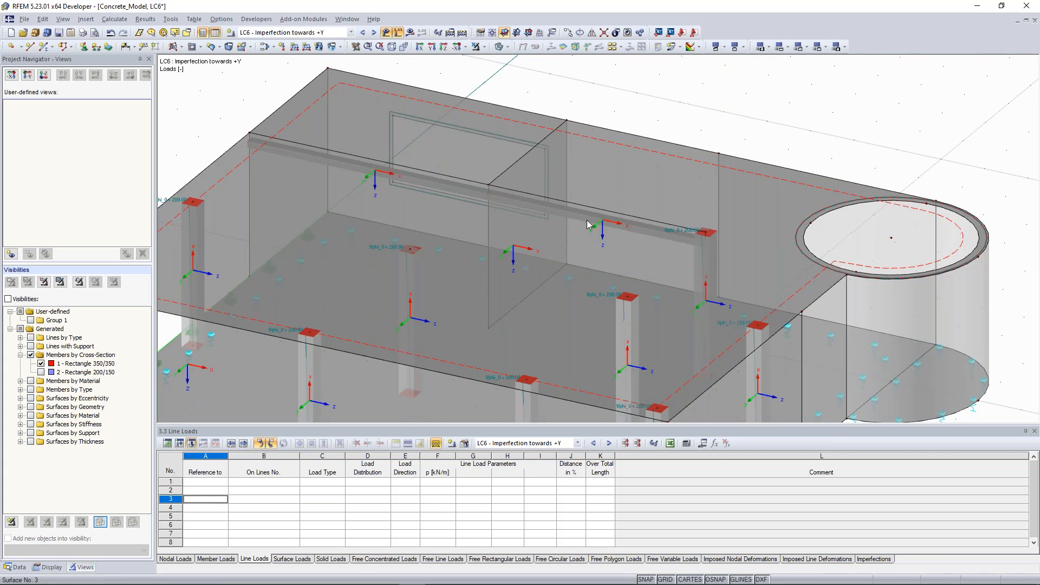
pyautogui.moveTo(593, 114); pyautogui.dragTo(633, 162, button='middle')
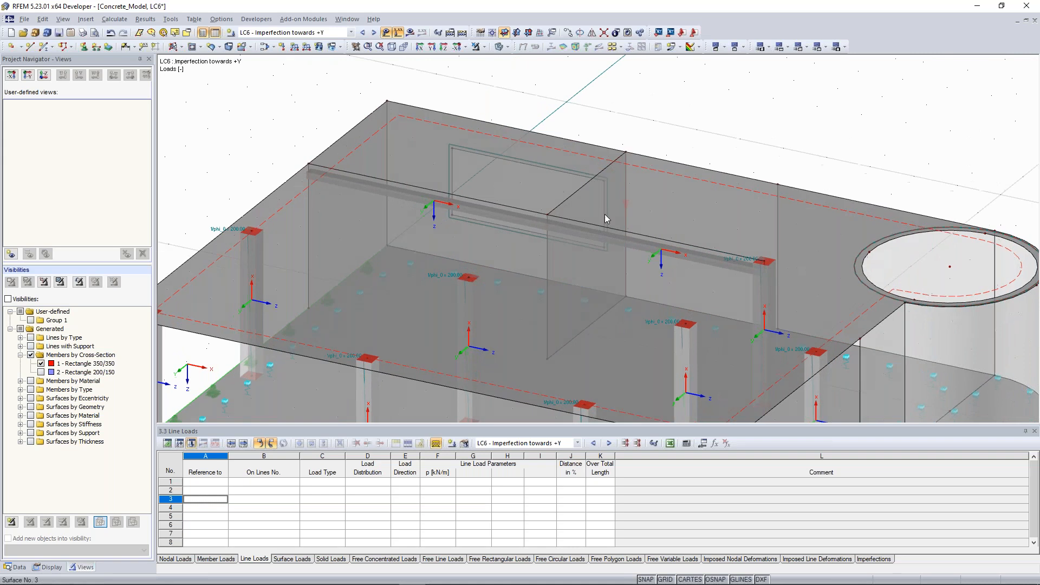
pyautogui.scroll(-1, 604, 228)
pyautogui.moveTo(604, 229); pyautogui.dragTo(620, 210, button='middle')
pyautogui.scroll(-1, 627, 202)
pyautogui.scroll(2, 627, 202)
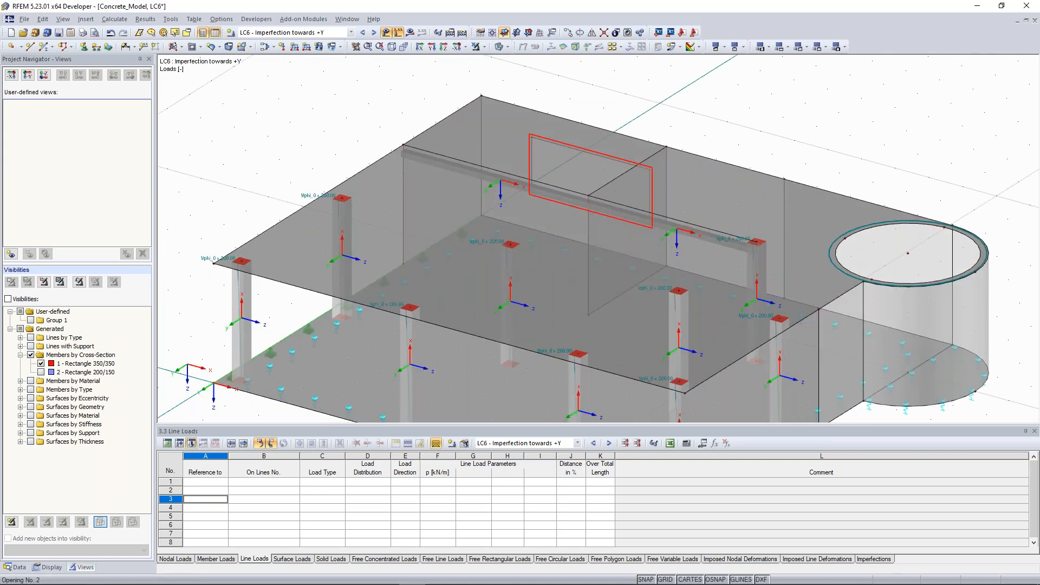
pyautogui.moveTo(604, 200); pyautogui.dragTo(596, 209, button='middle')
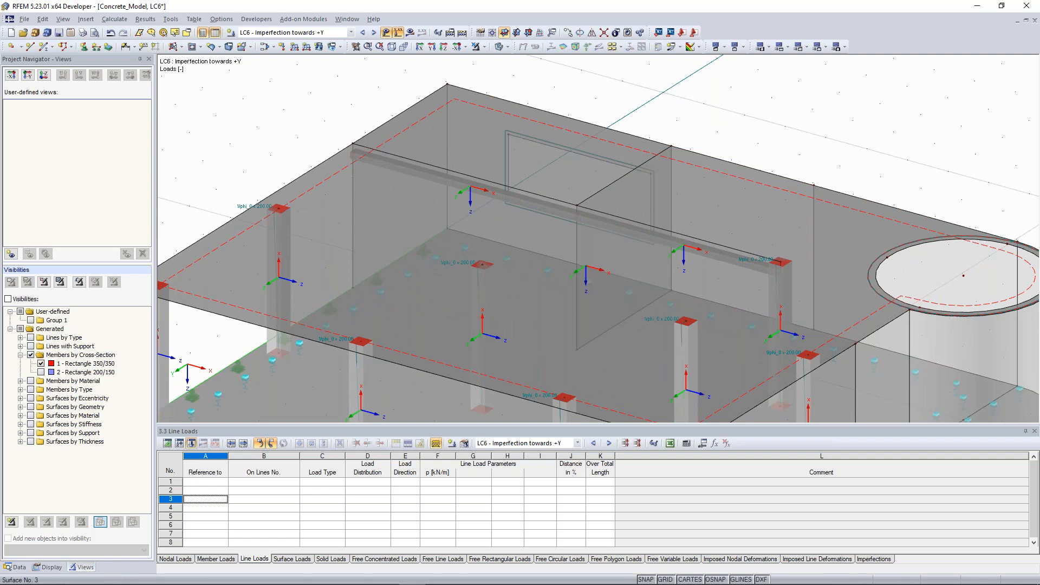
pyautogui.scroll(1, 594, 207)
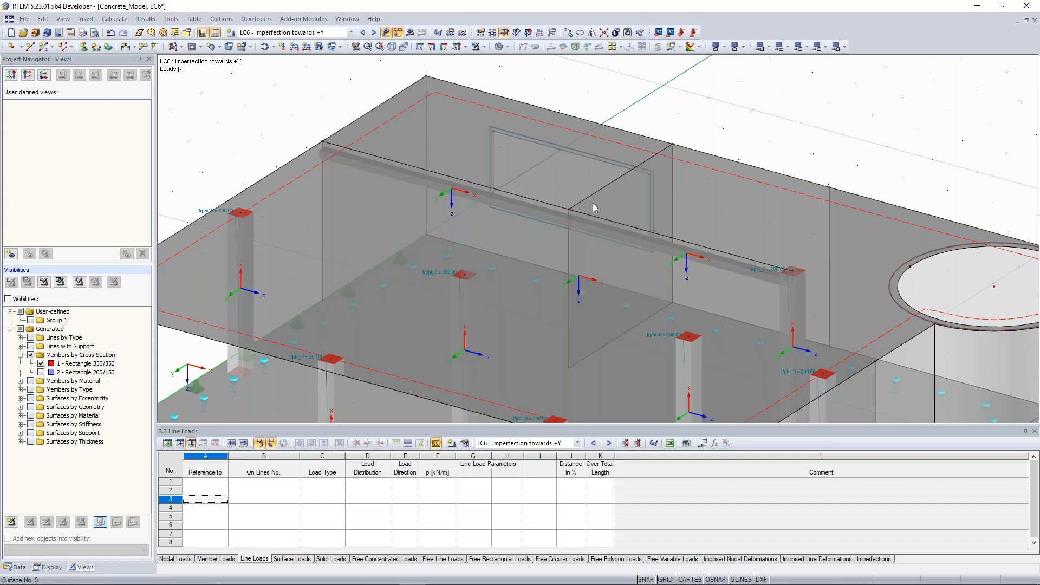
pyautogui.scroll(-1, 669, 200)
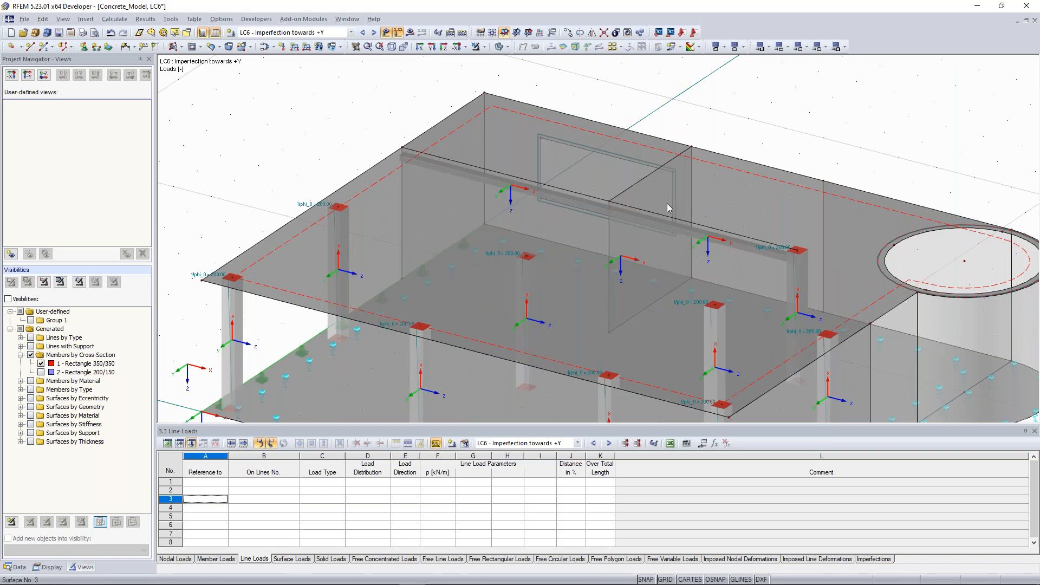
pyautogui.scroll(2, 668, 203)
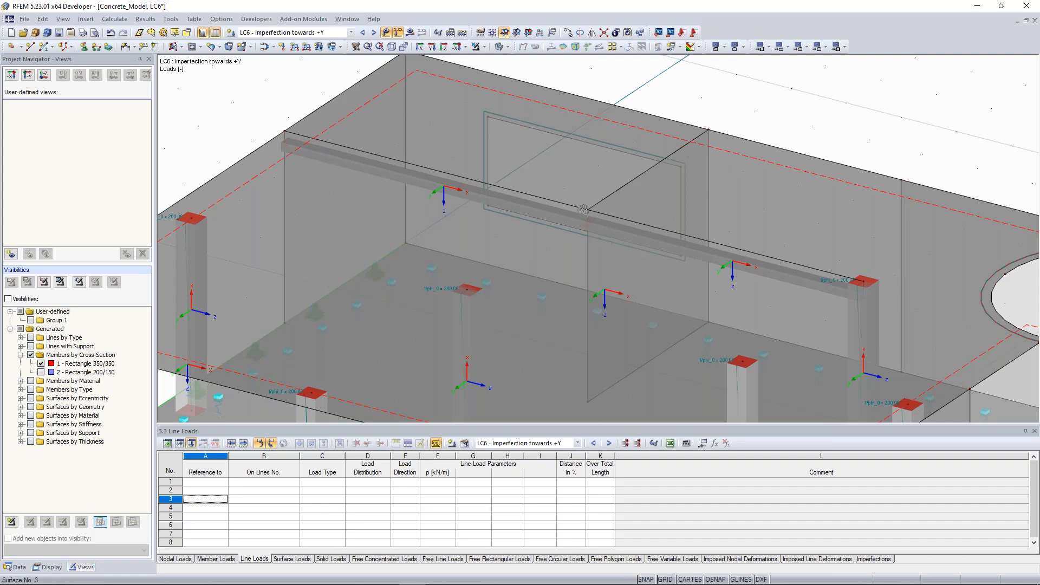
pyautogui.moveTo(583, 210); pyautogui.dragTo(590, 239, button='middle')
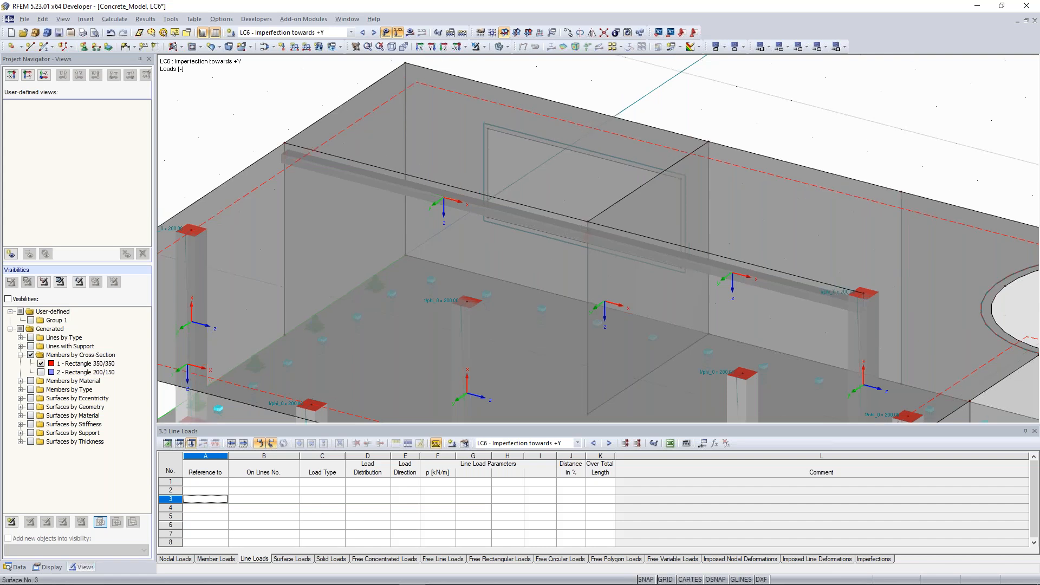
# Add a circular FE mesh refinement at node 46 with radius 1.5 m, keeping target FE lengths of 0.100 m inner and 0.500 m outer.
pyautogui.rightClick(593, 239)
pyautogui.moveTo(713, 269)
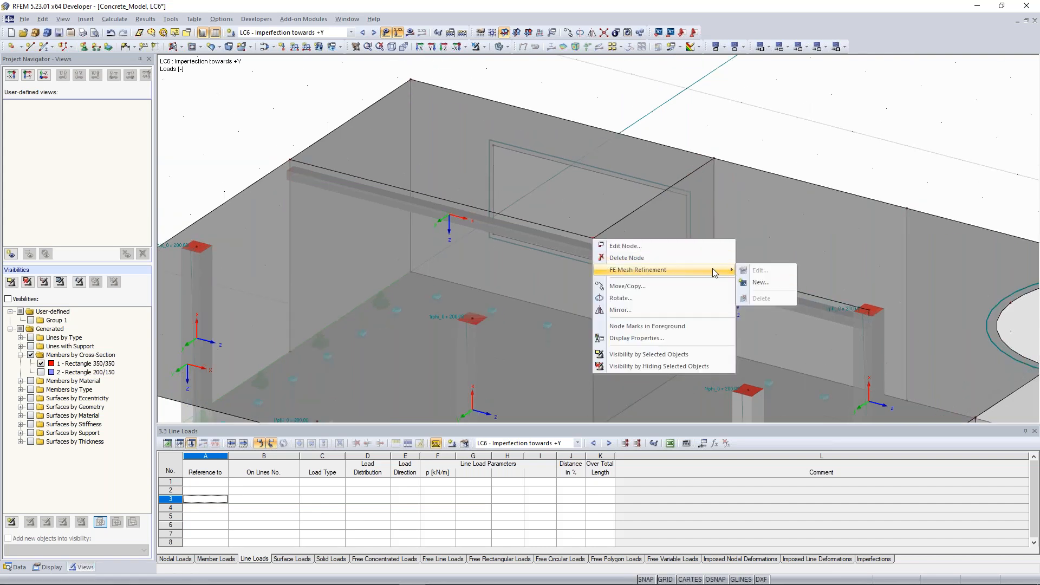
pyautogui.click(762, 280)
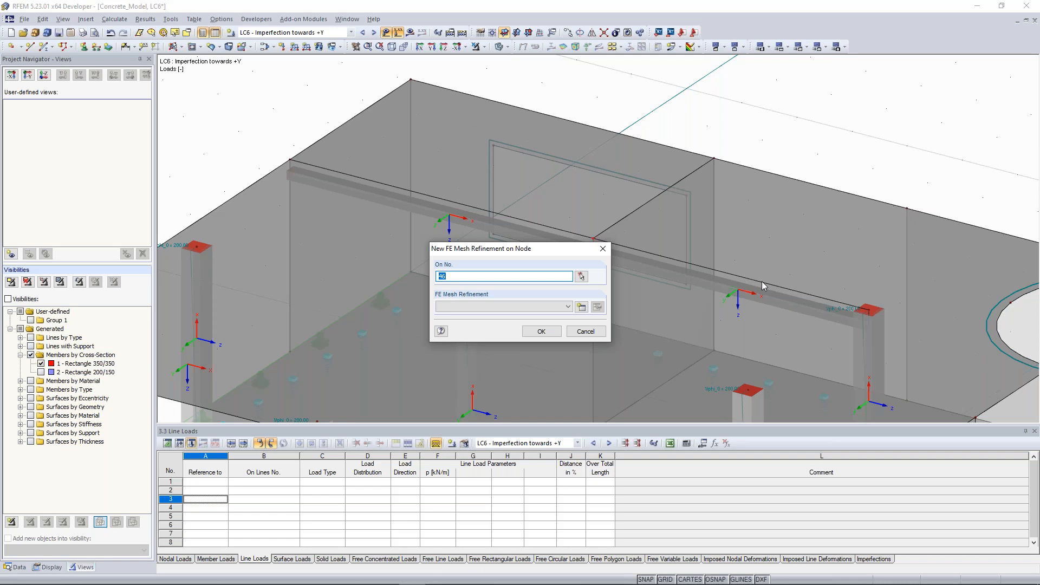
pyautogui.click(582, 308)
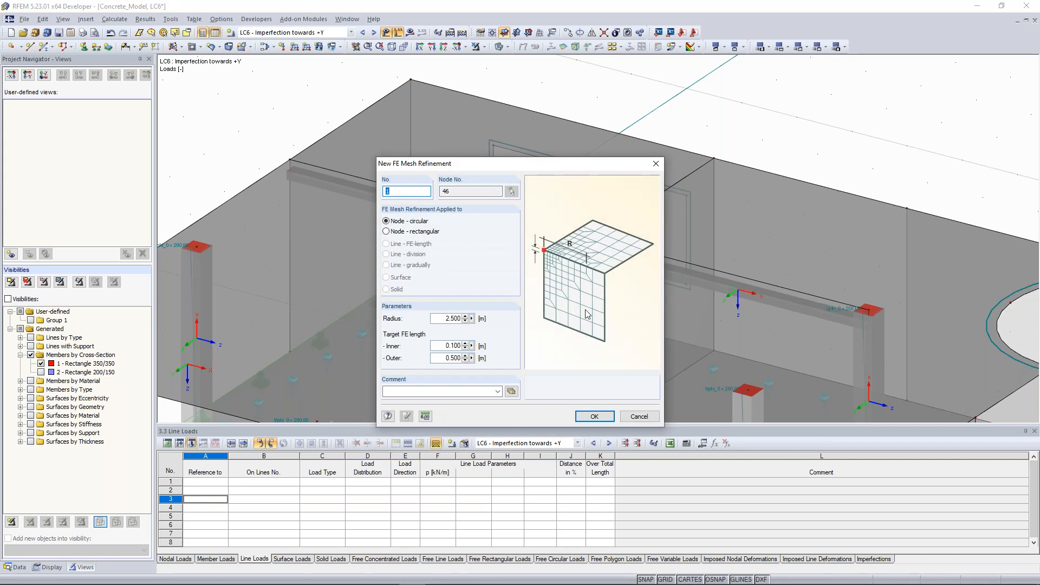
pyautogui.moveTo(488, 168); pyautogui.dragTo(804, 102)
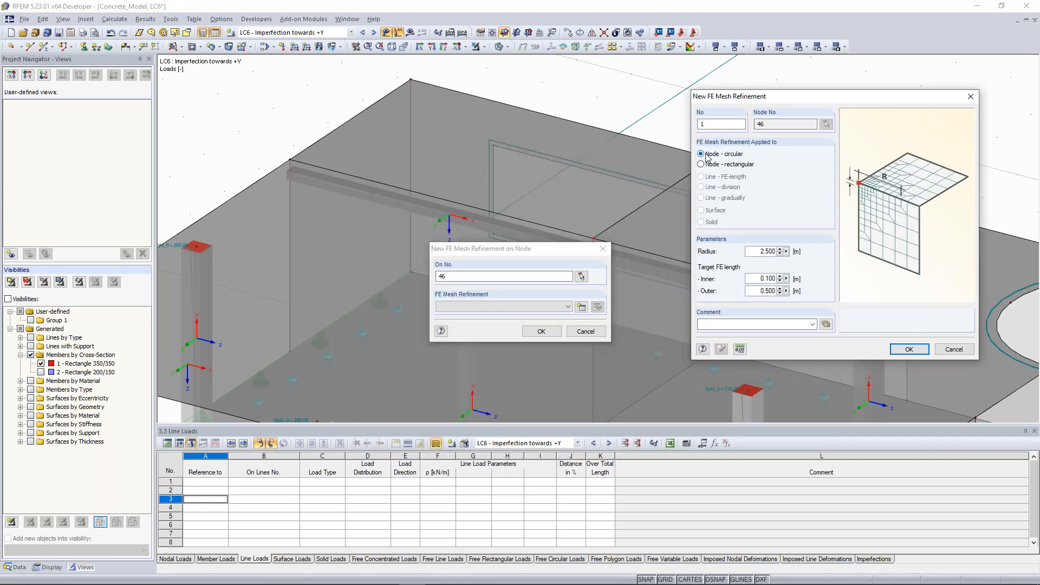
pyautogui.doubleClick(782, 250)
pyautogui.write('1,5')
pyautogui.click(760, 282)
pyautogui.moveTo(757, 293); pyautogui.dragTo(782, 291)
pyautogui.click(760, 279)
pyautogui.click(910, 350)
pyautogui.click(541, 331)
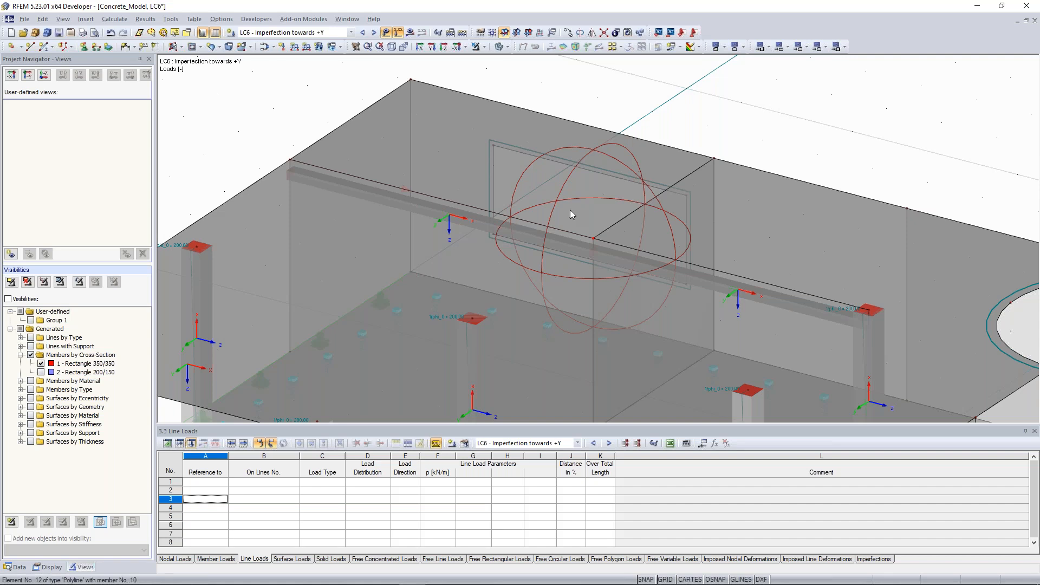
# Generate the FE mesh and inspect the refined area around node 46 in the wireframe display.
pyautogui.moveTo(570, 210); pyautogui.dragTo(557, 220, button='middle')
pyautogui.click(114, 19)
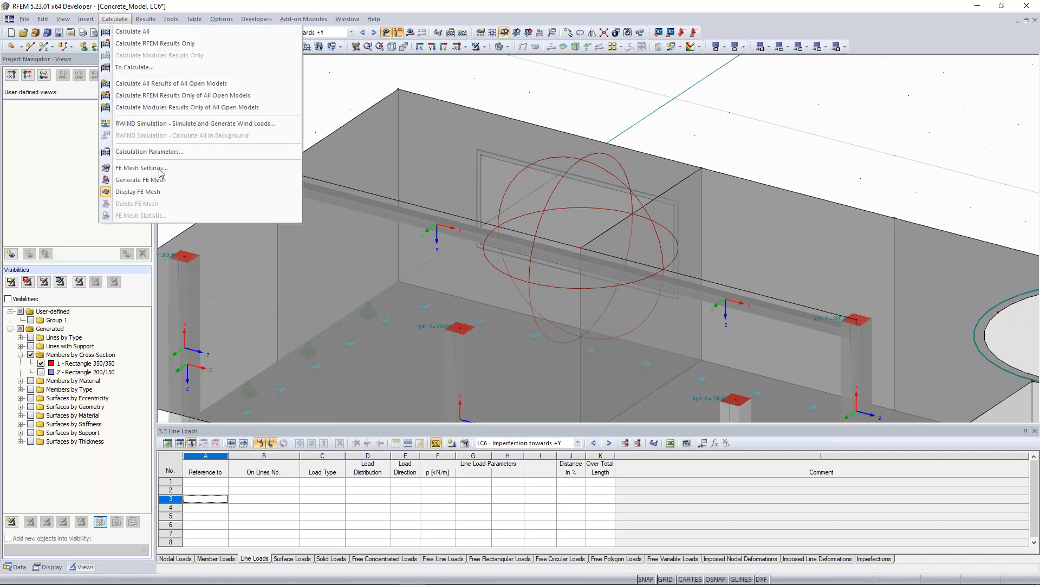
pyautogui.click(163, 180)
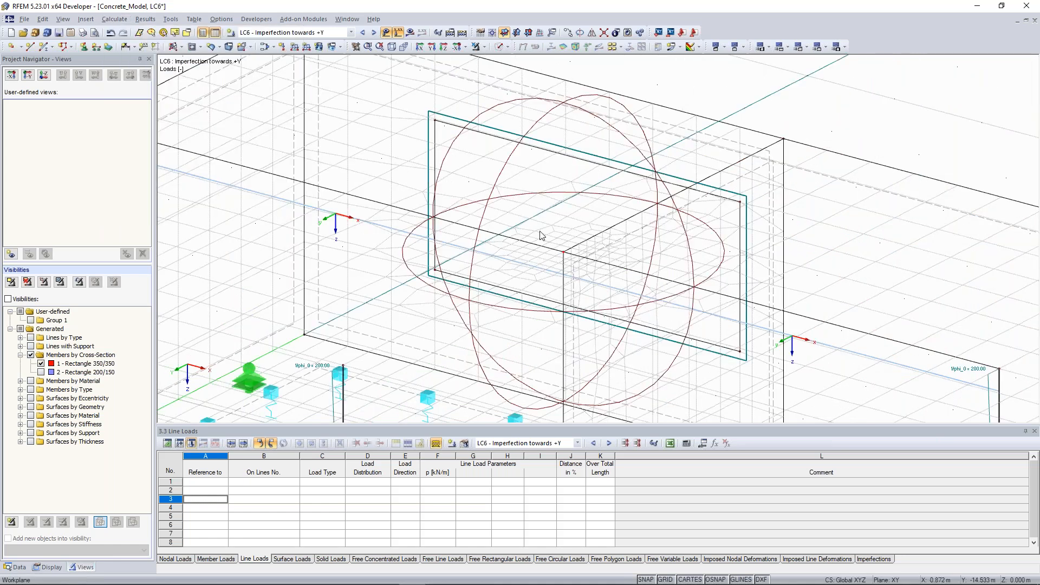
pyautogui.scroll(2, 542, 232)
pyautogui.scroll(1, 546, 241)
pyautogui.moveTo(546, 244); pyautogui.dragTo(564, 222, button='middle')
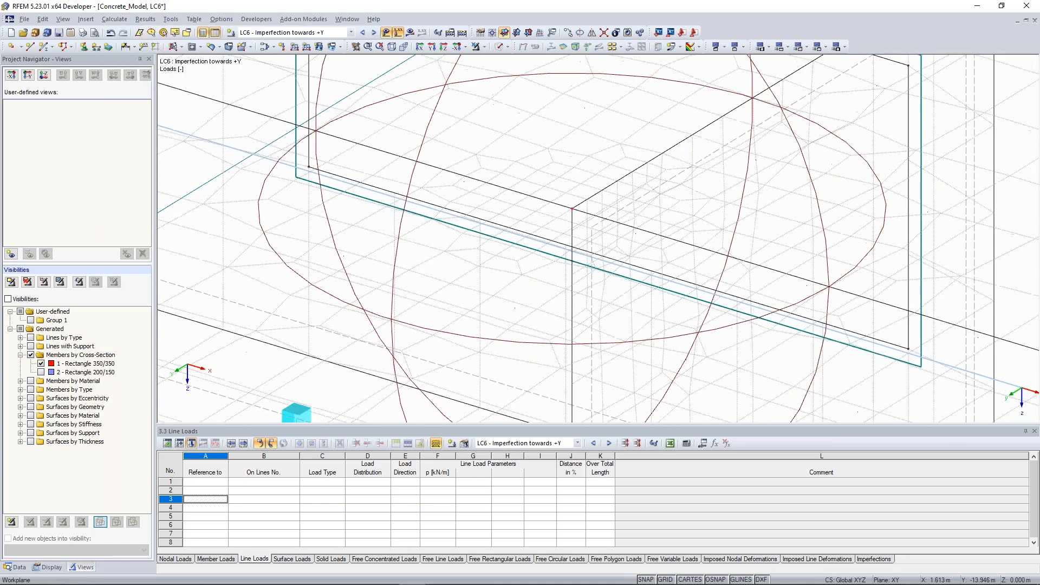
pyautogui.scroll(3, 574, 217)
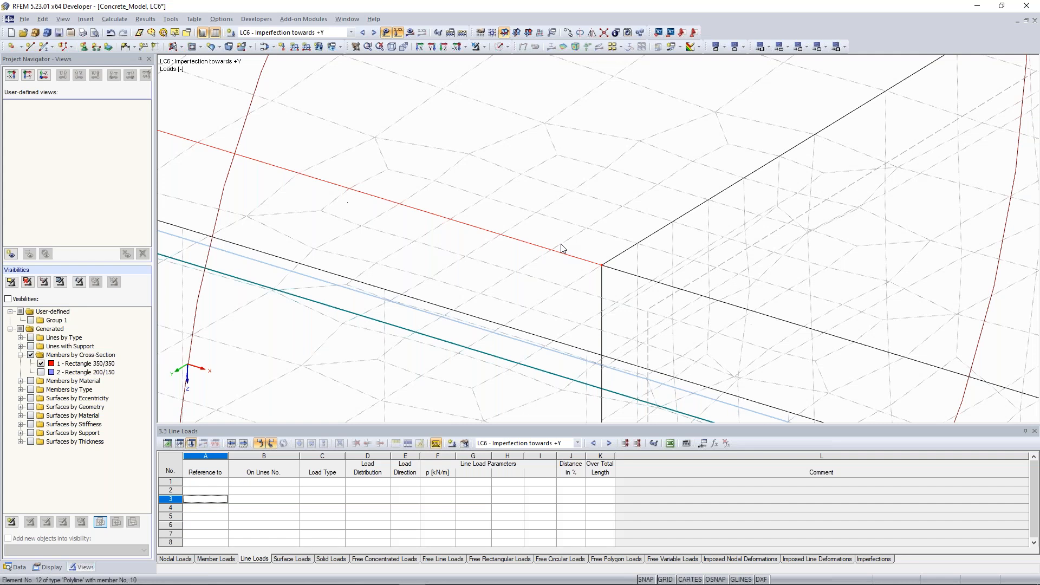
pyautogui.scroll(-3, 581, 260)
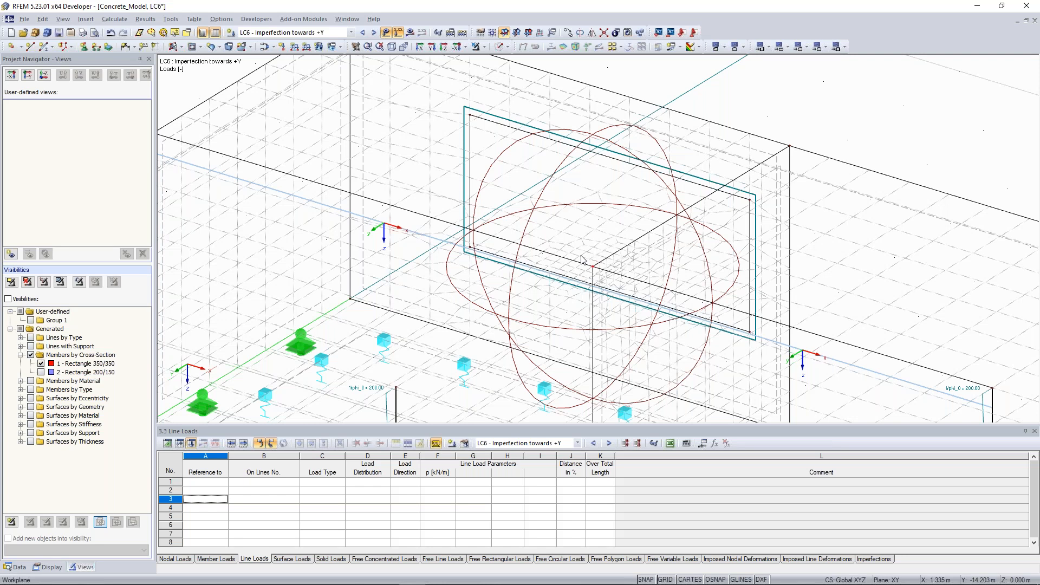
pyautogui.scroll(-2, 582, 260)
# Isolate the wall with the rectangular opening using visibility by selected objects.
pyautogui.keyDown('ctrl'); pyautogui.moveTo(852, 226); pyautogui.dragTo(644, 247, button='middle'); pyautogui.keyUp('ctrl')
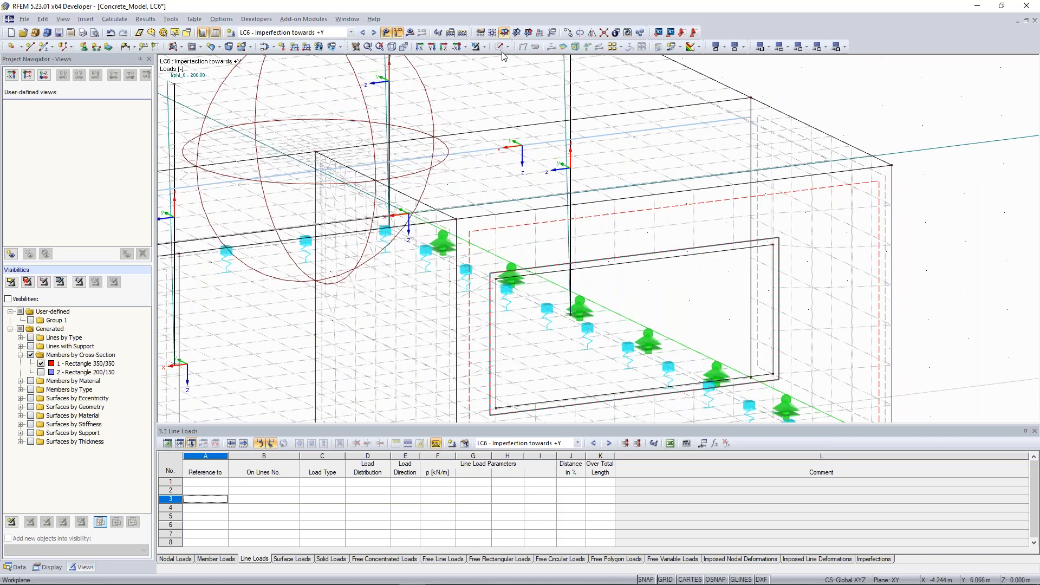
pyautogui.click(508, 47)
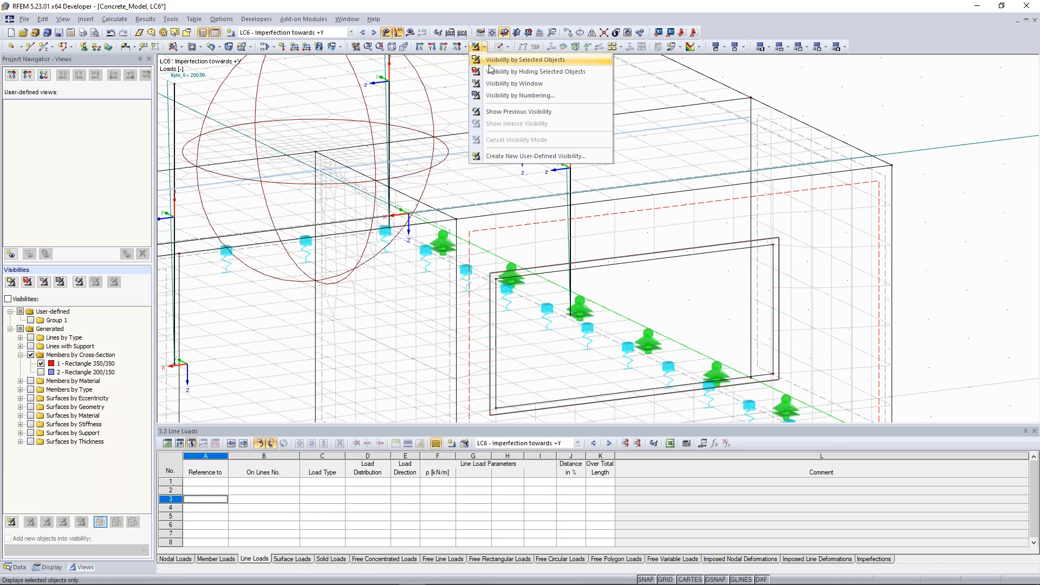
pyautogui.click(490, 61)
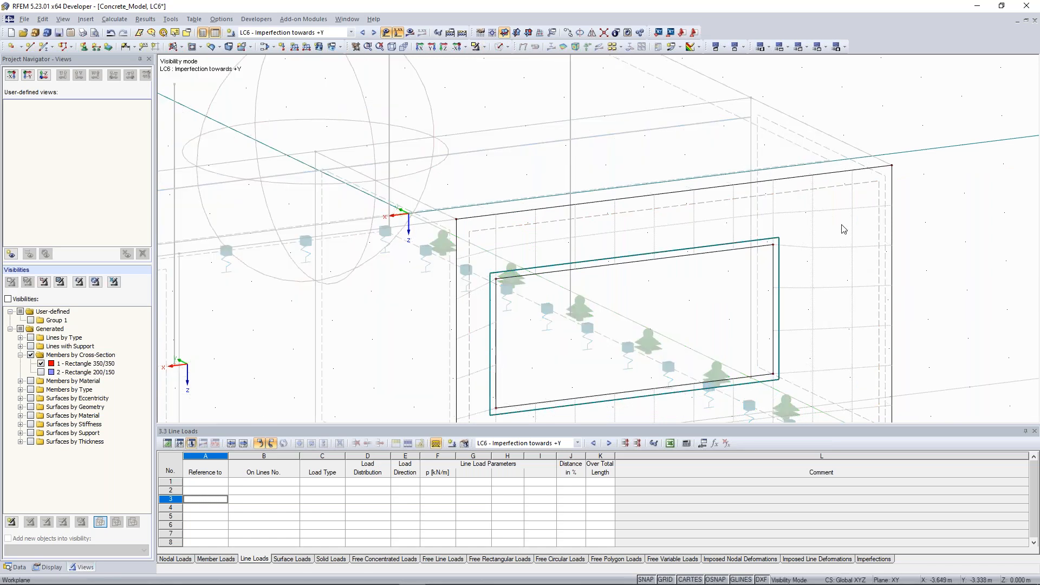
# Examine the FE mesh layout around the wall opening, its corners and the wall edges.
pyautogui.moveTo(799, 259); pyautogui.dragTo(814, 225, button='middle')
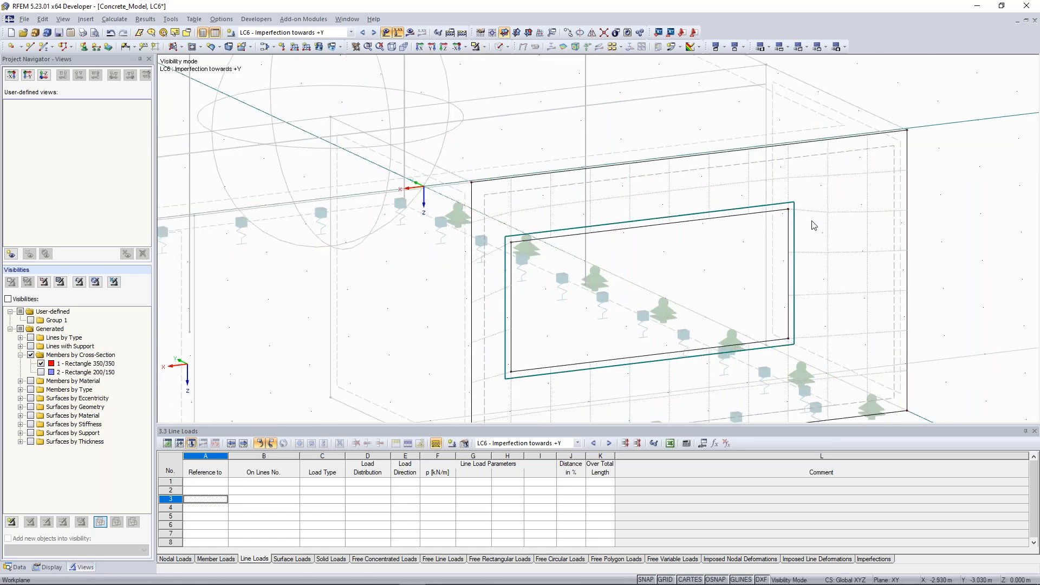
pyautogui.scroll(2, 639, 230)
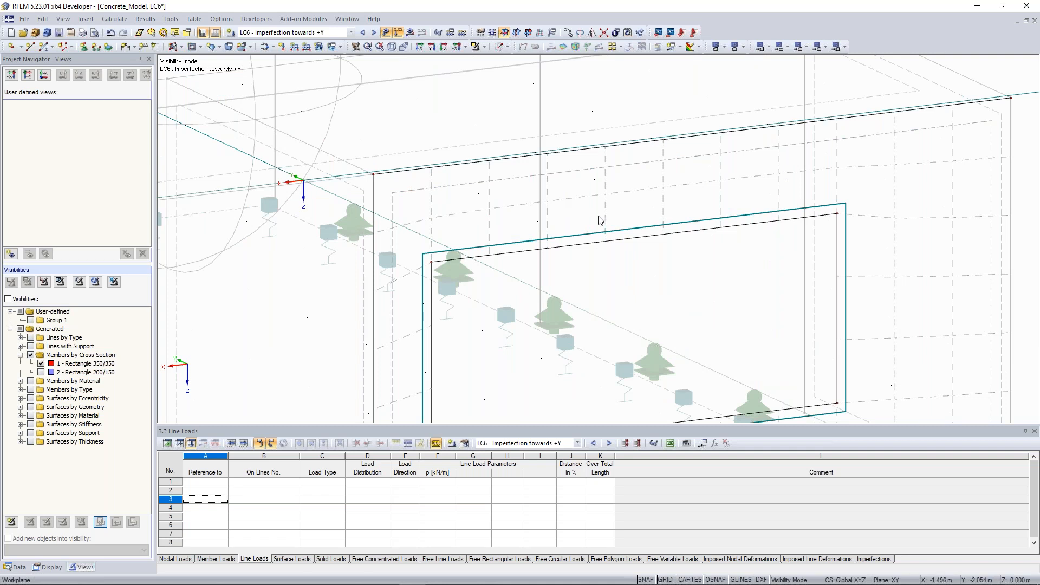
pyautogui.scroll(-1, 600, 220)
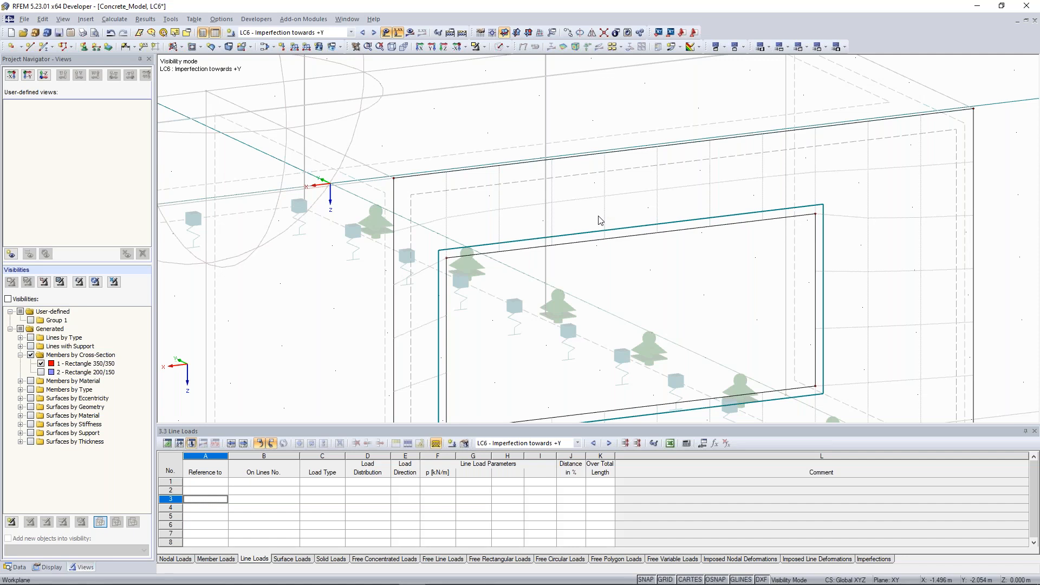
pyautogui.scroll(-5, 600, 220)
pyautogui.keyDown('ctrl'); pyautogui.moveTo(601, 220); pyautogui.dragTo(500, 155, button='middle'); pyautogui.keyUp('ctrl')
pyautogui.scroll(2, 499, 155)
pyautogui.scroll(4, 555, 160)
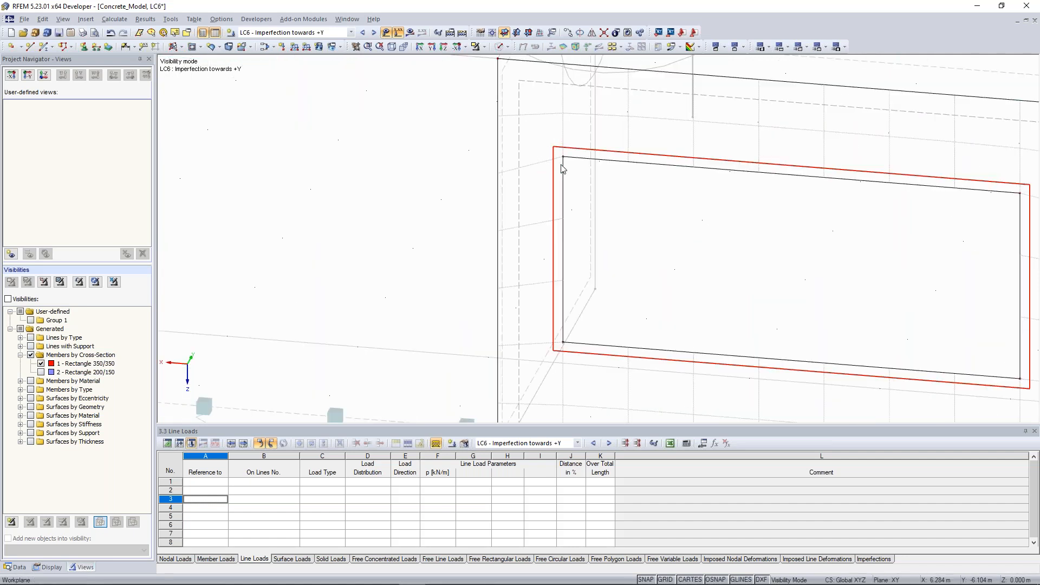
pyautogui.scroll(-1, 612, 175)
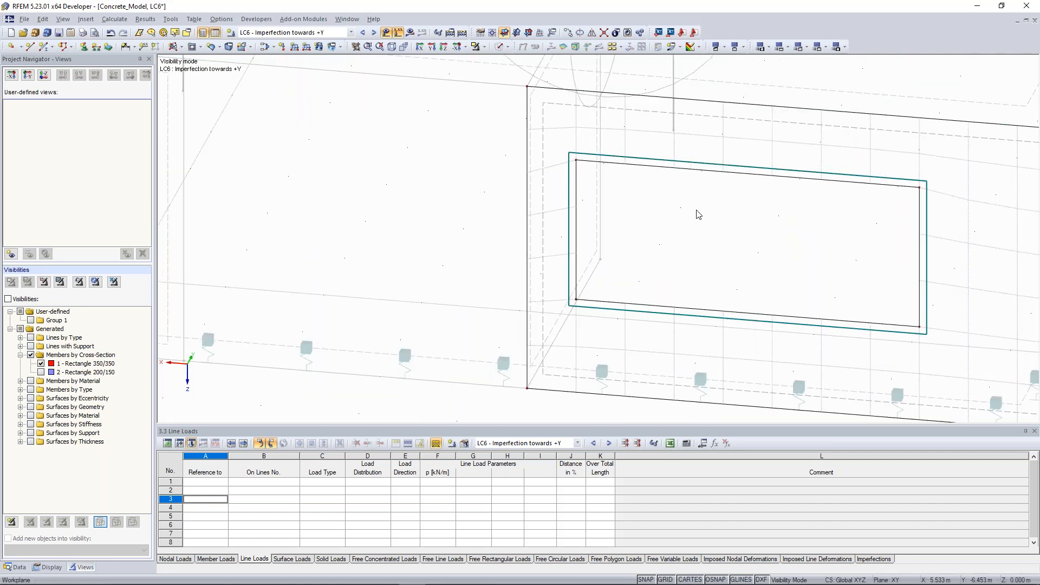
pyautogui.moveTo(779, 189); pyautogui.dragTo(613, 194, button='middle')
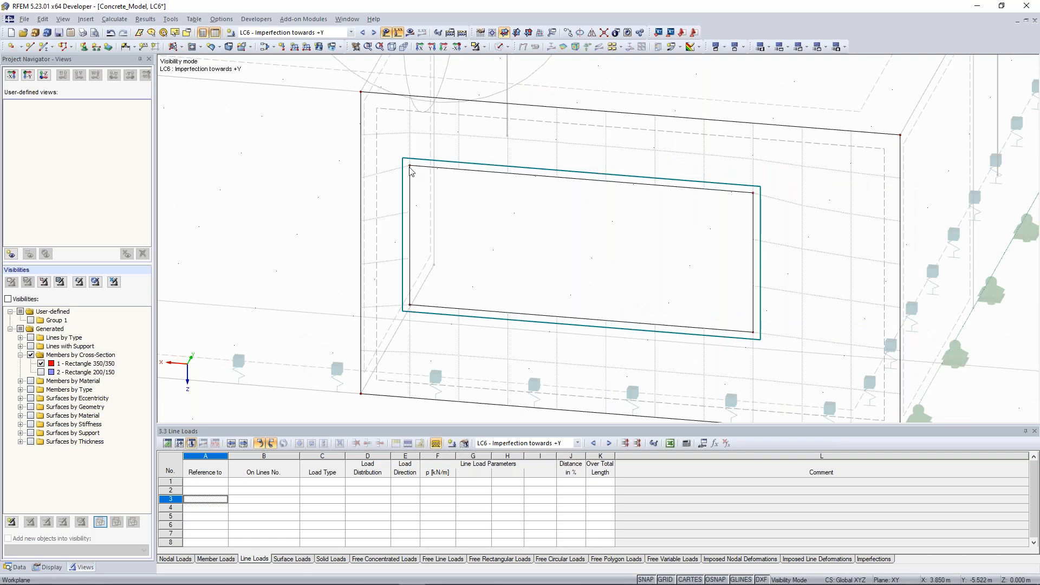
pyautogui.scroll(1, 412, 172)
pyautogui.scroll(3, 411, 178)
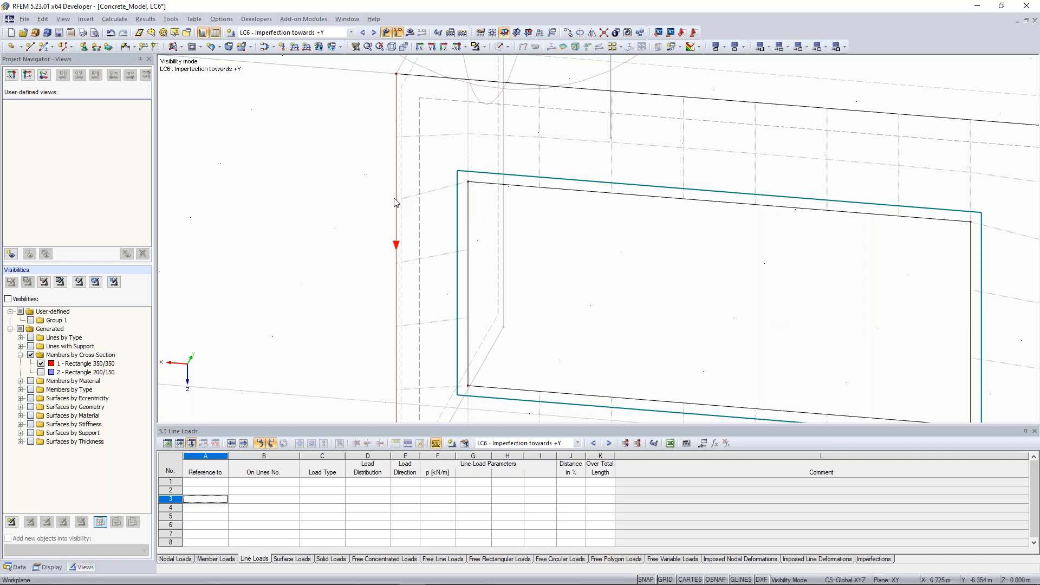
pyautogui.moveTo(420, 167); pyautogui.dragTo(432, 173, button='middle')
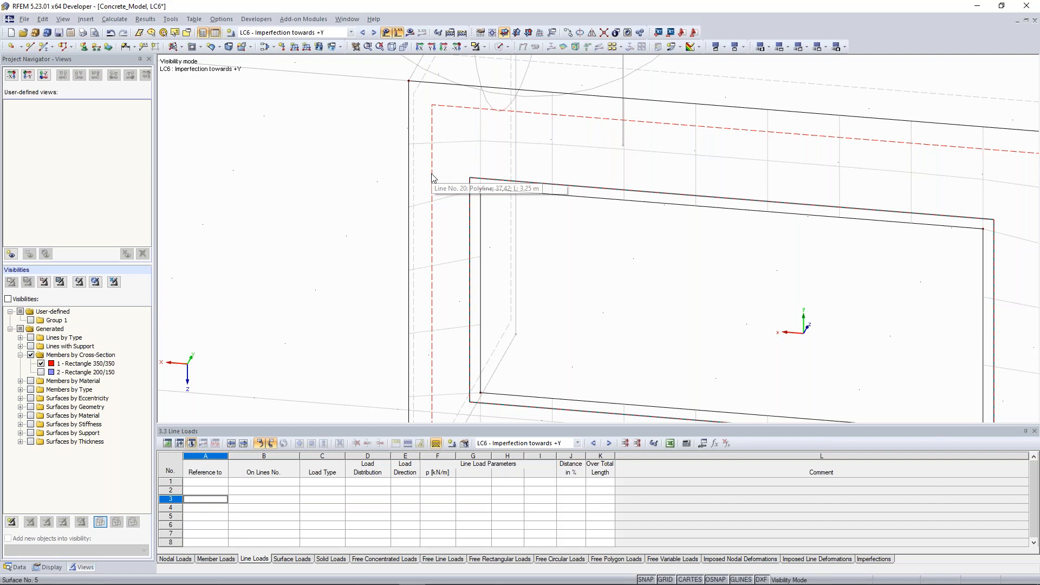
pyautogui.scroll(-2, 432, 174)
pyautogui.moveTo(747, 175); pyautogui.dragTo(779, 193, button='middle')
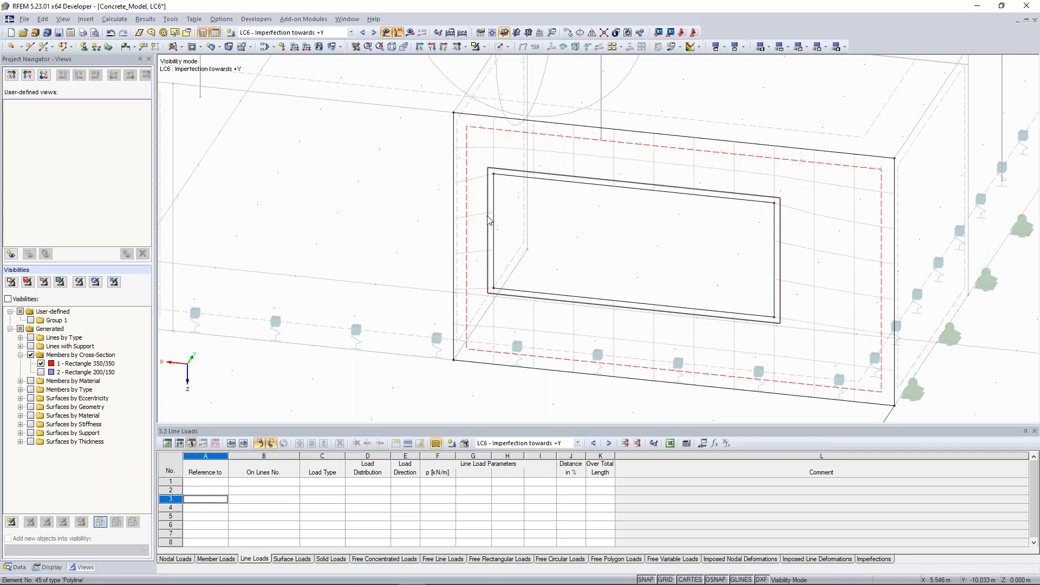
pyautogui.scroll(-2, 610, 225)
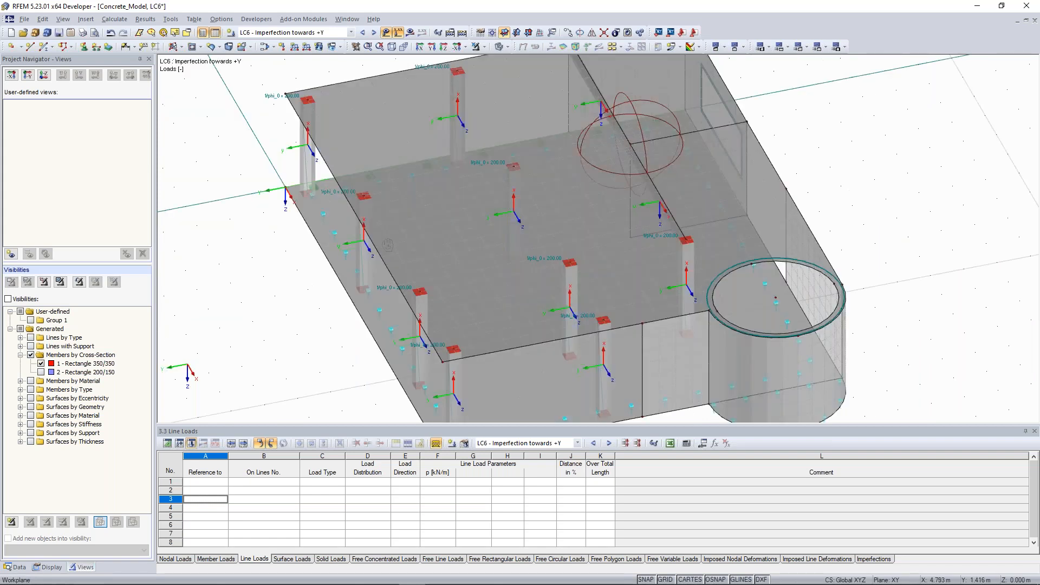
# Calculate only result combination RC1, ULS (STR/GEO) - Permanent / transient - Eq. 6.10.
pyautogui.scroll(-1, 407, 307)
pyautogui.keyDown('ctrl'); pyautogui.moveTo(353, 325); pyautogui.dragTo(382, 316, button='middle'); pyautogui.keyUp('ctrl')
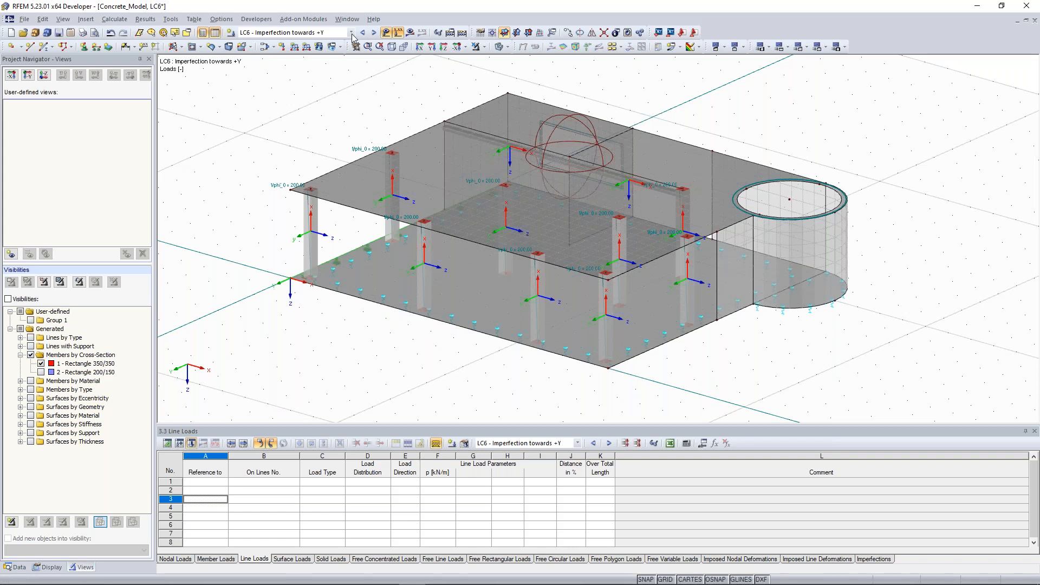
pyautogui.scroll(-1, 353, 38)
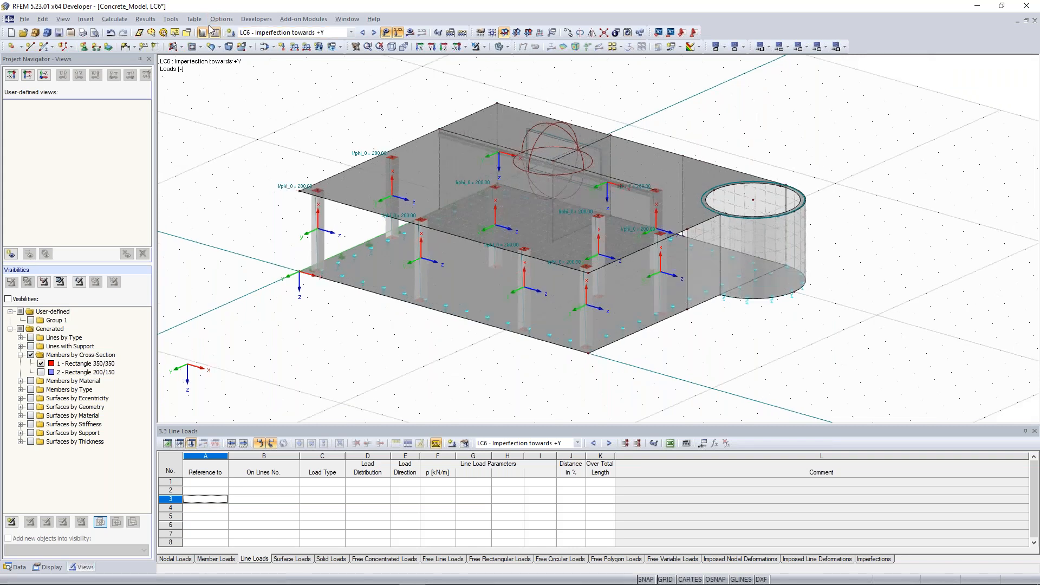
pyautogui.click(116, 19)
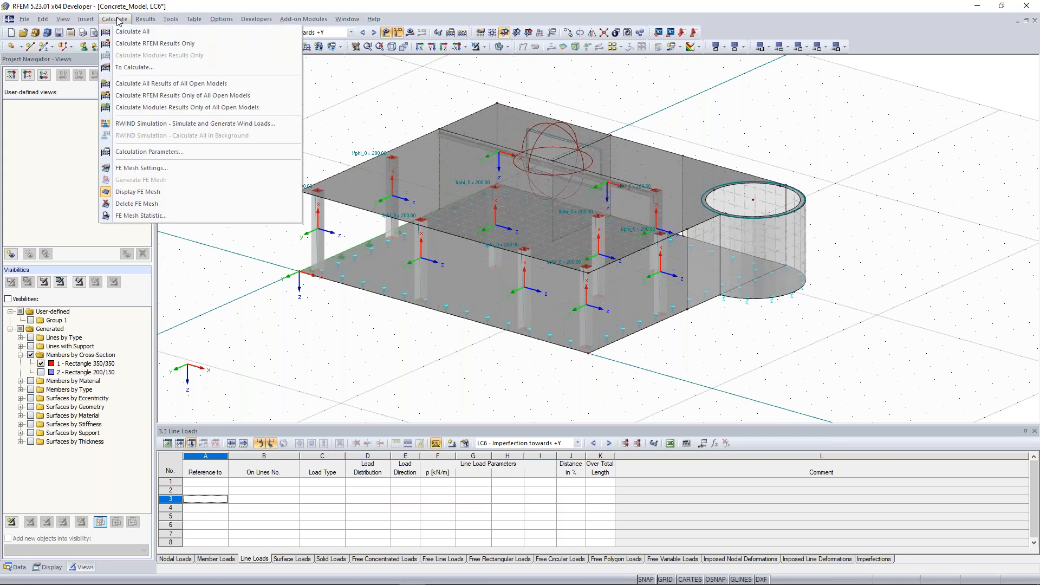
pyautogui.click(146, 69)
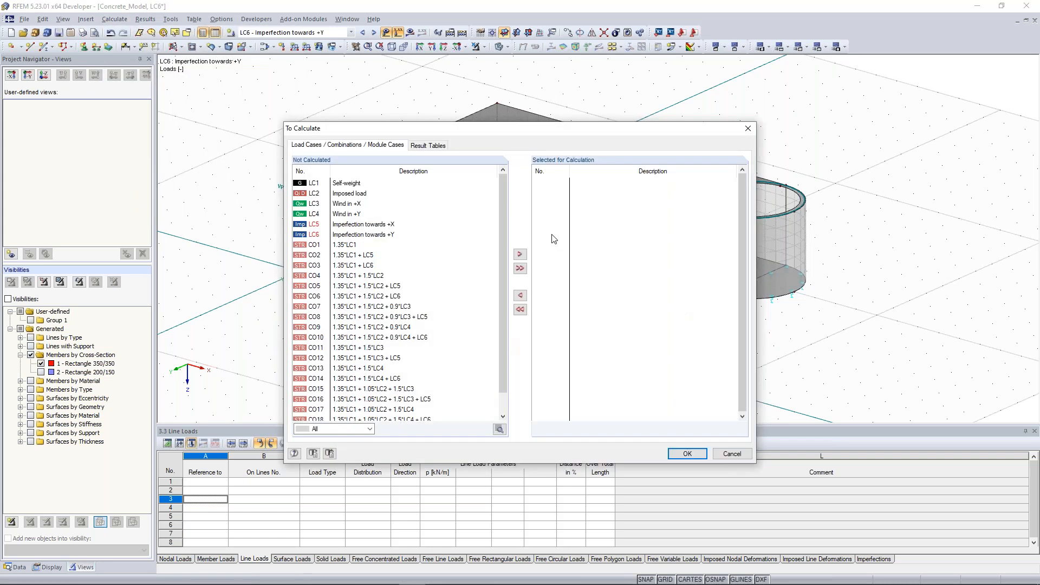
pyautogui.scroll(-1, 362, 403)
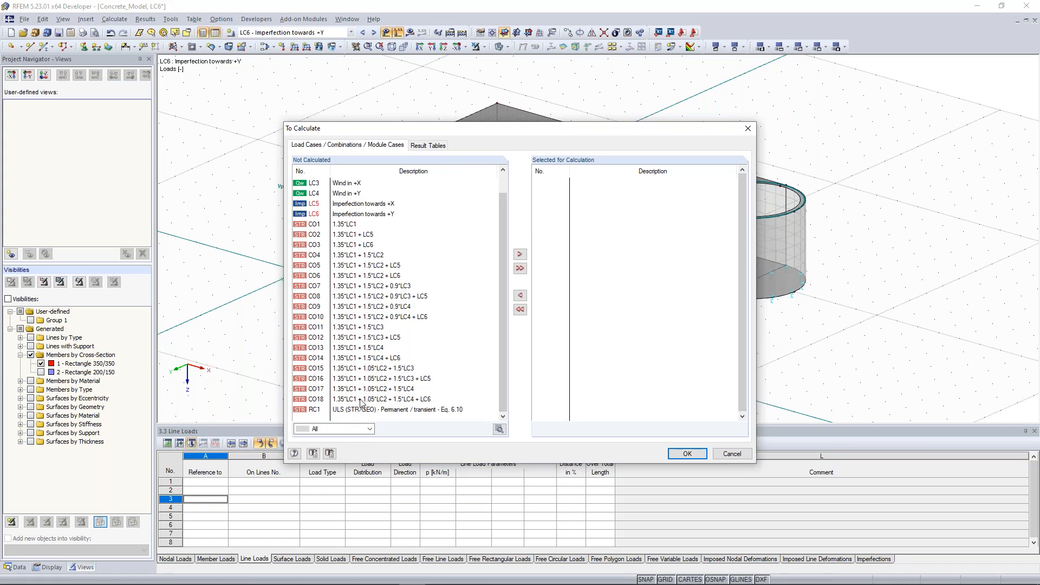
pyautogui.doubleClick(362, 408)
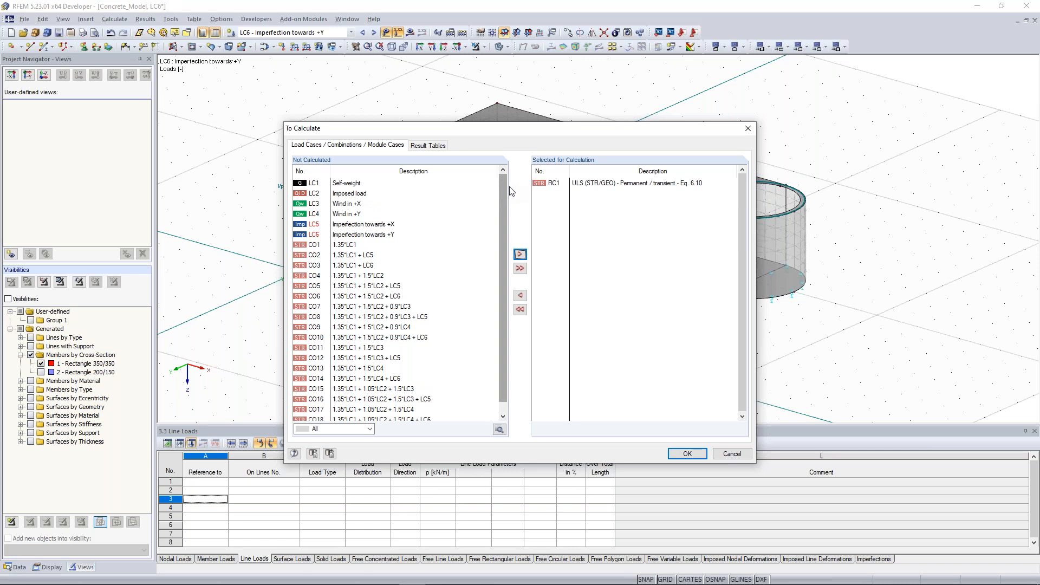
pyautogui.click(691, 458)
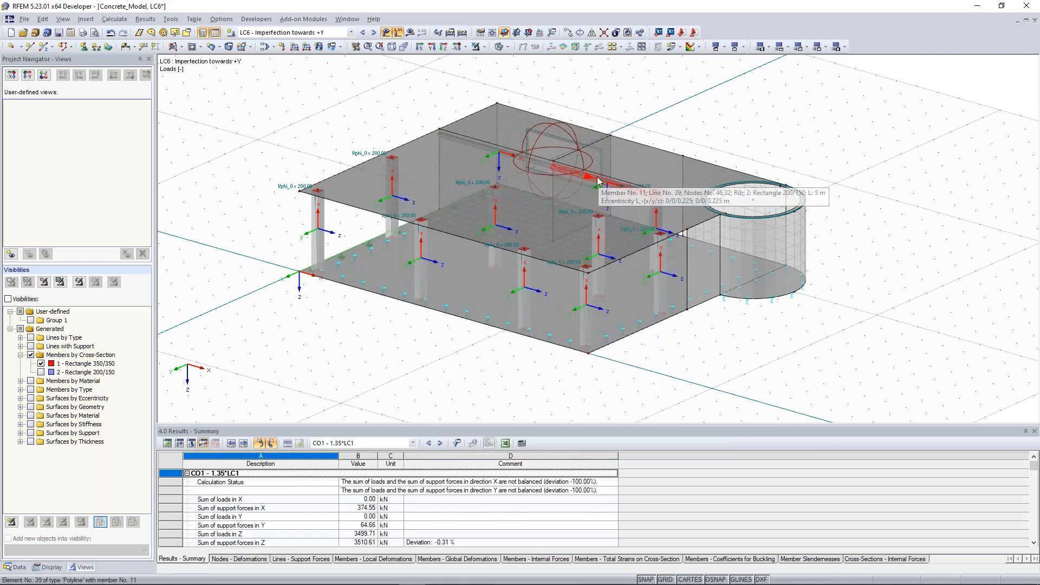
# Display the RC1 global deformations u with colored member cross-sections and inspect the deformed slabs, columns and round wall from several angles.
pyautogui.click(399, 32)
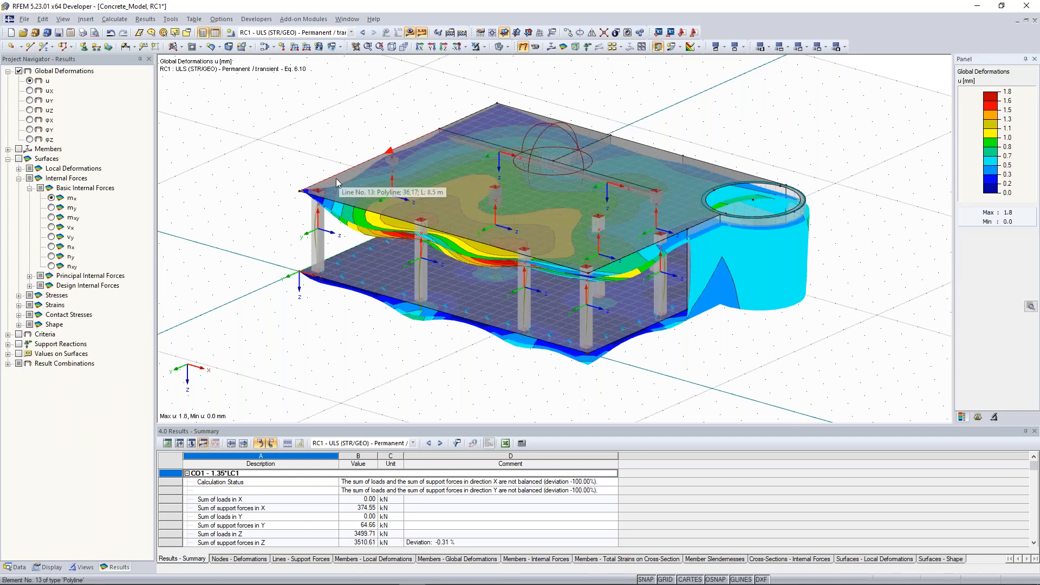
pyautogui.keyDown('ctrl'); pyautogui.moveTo(336, 183); pyautogui.dragTo(358, 162, button='middle'); pyautogui.keyUp('ctrl')
pyautogui.scroll(1, 622, 194)
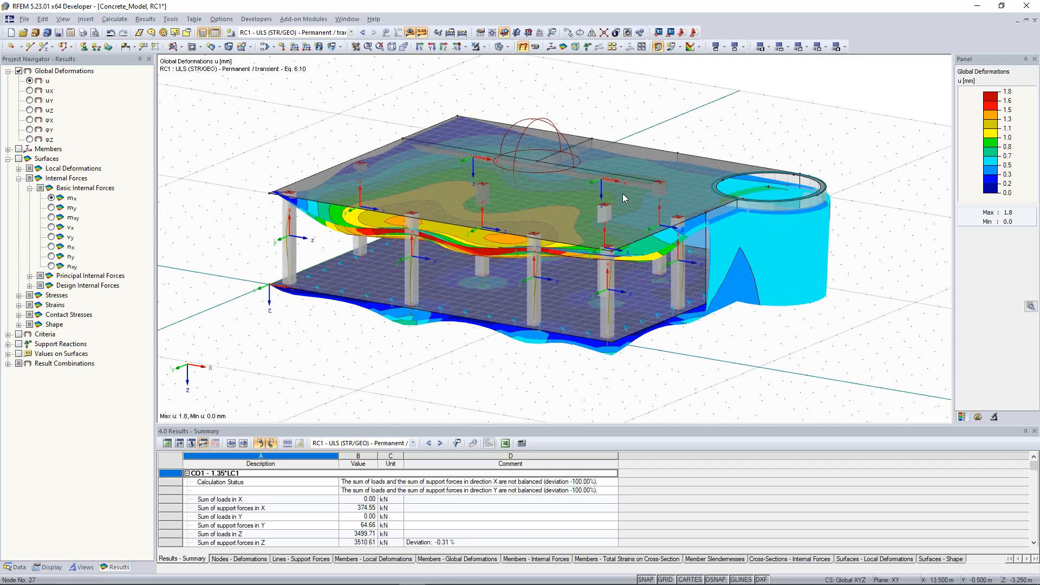
pyautogui.keyDown('ctrl'); pyautogui.moveTo(629, 176); pyautogui.dragTo(486, 140, button='middle'); pyautogui.keyUp('ctrl')
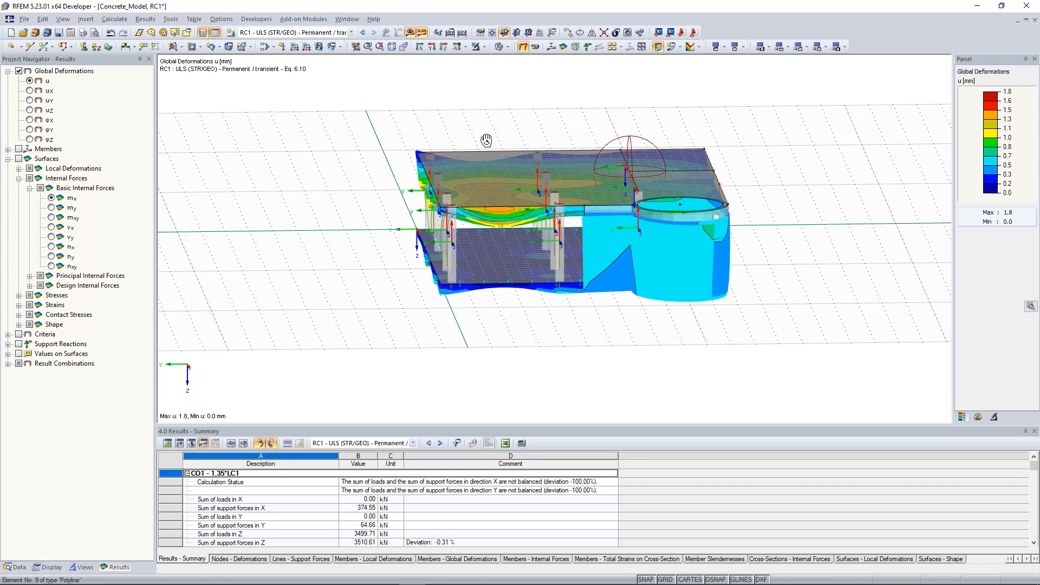
pyautogui.keyDown('ctrl'); pyautogui.moveTo(487, 141); pyautogui.dragTo(534, 142, button='middle'); pyautogui.keyUp('ctrl')
pyautogui.scroll(4, 426, 186)
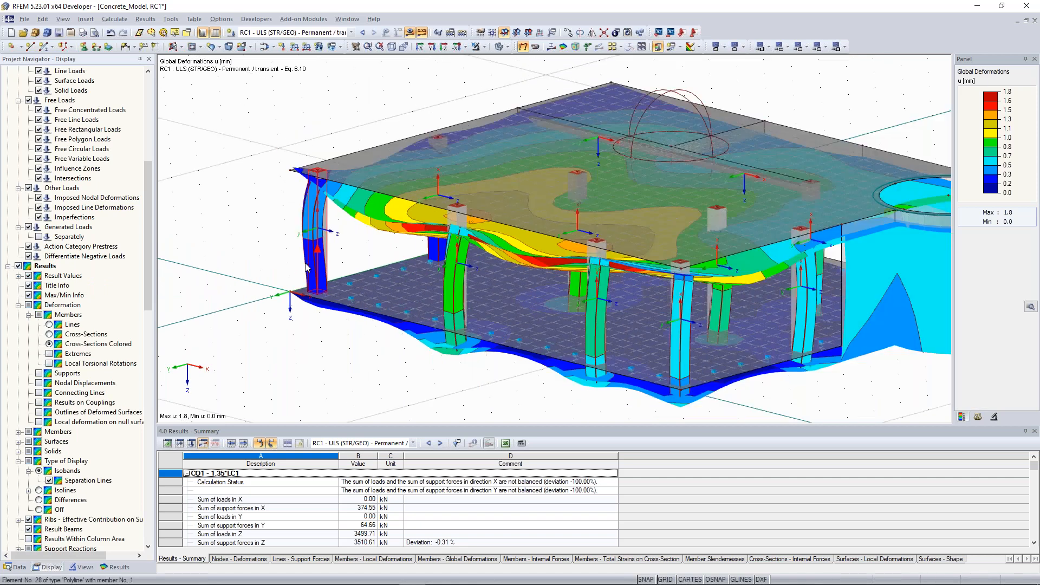
pyautogui.scroll(-3, 307, 268)
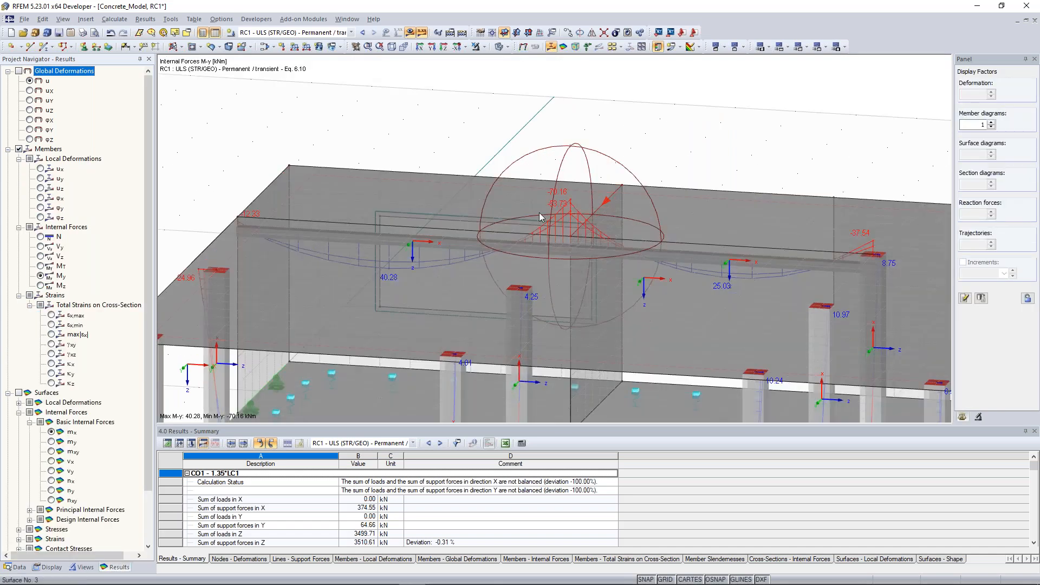
# Examine the RC1 bending moments My along the roof beam from different angles.
pyautogui.keyDown('ctrl'); pyautogui.moveTo(678, 273); pyautogui.dragTo(653, 286, button='middle'); pyautogui.keyUp('ctrl')
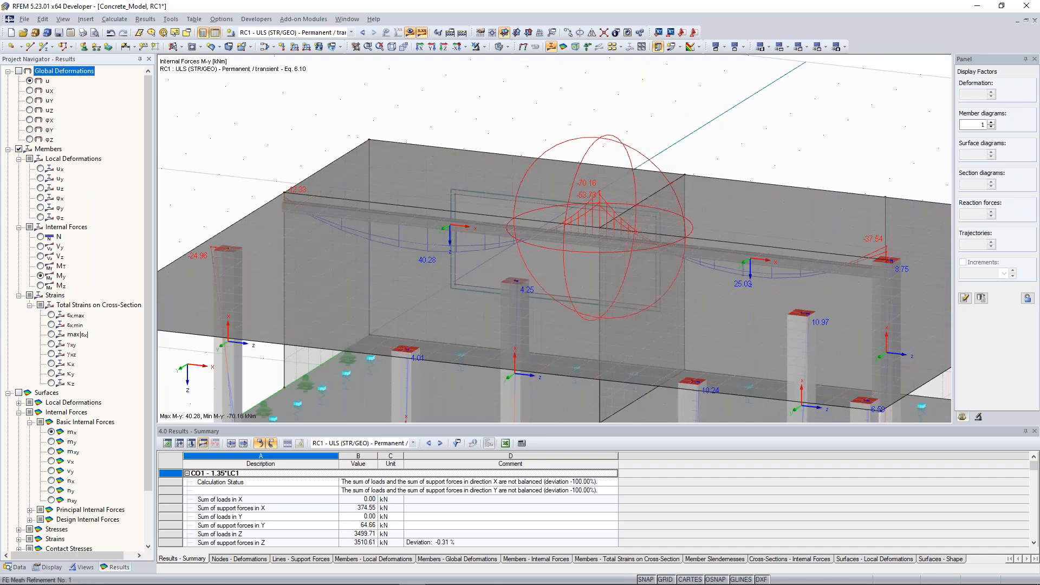
pyautogui.moveTo(655, 250); pyautogui.dragTo(674, 236, button='middle')
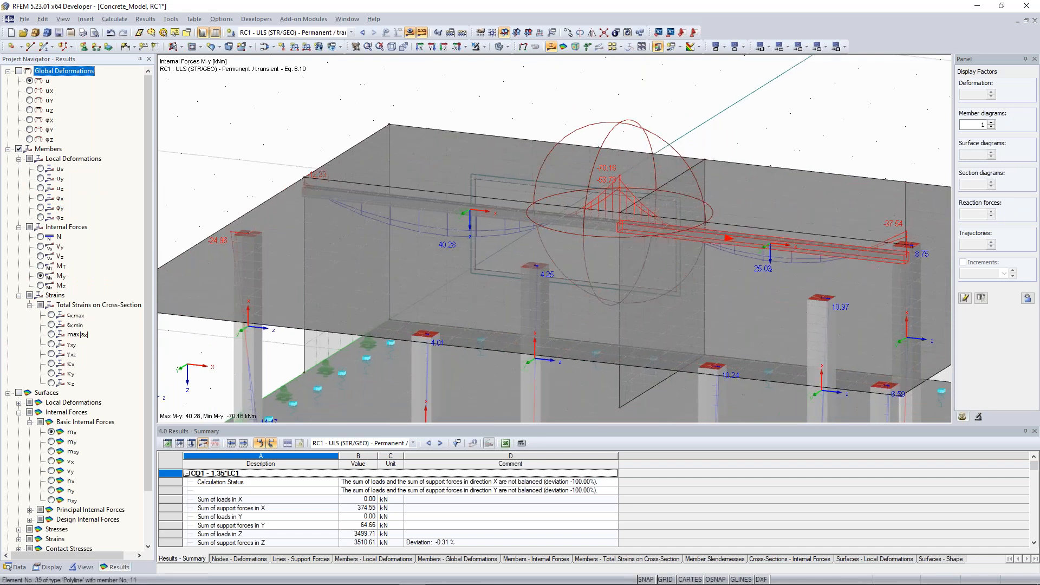
pyautogui.moveTo(503, 165); pyautogui.dragTo(336, 104, button='middle')
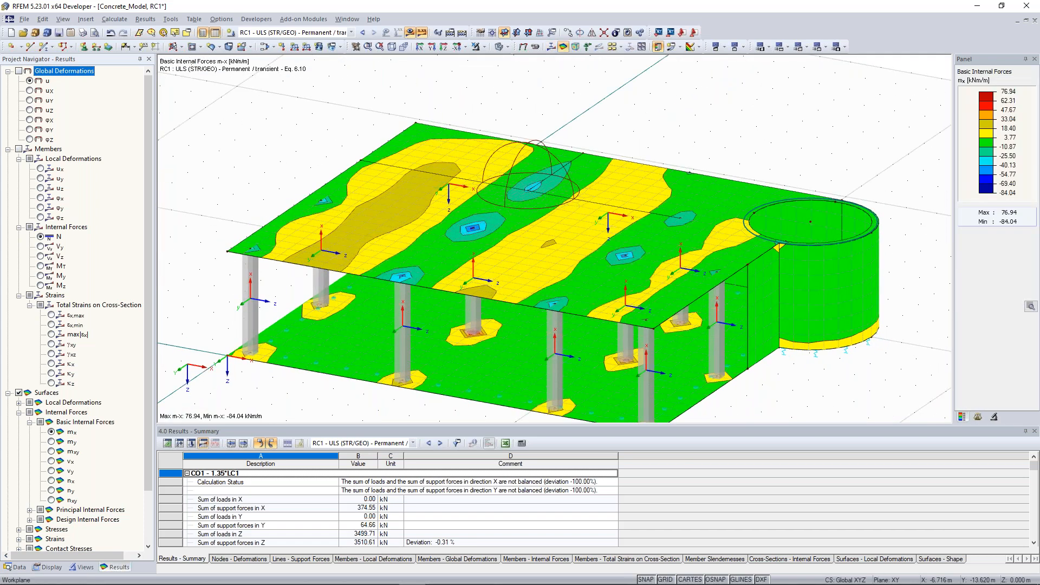
# Display the surfaces' local axis systems instead of the members' and examine the m-x moments over the upper slab's columns.
pyautogui.keyDown('ctrl'); pyautogui.moveTo(536, 234); pyautogui.dragTo(544, 230, button='middle'); pyautogui.keyUp('ctrl')
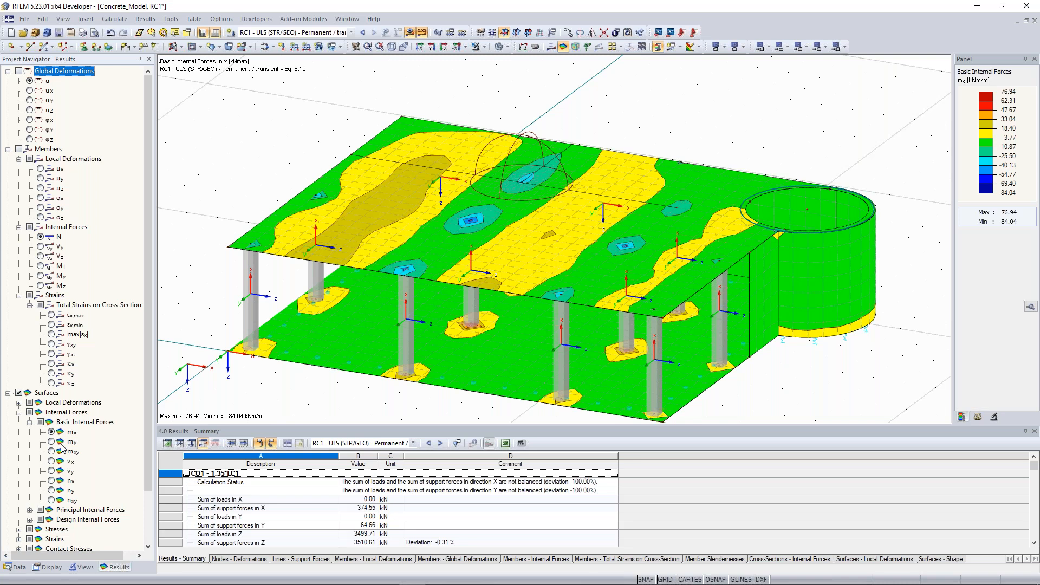
pyautogui.click(294, 222)
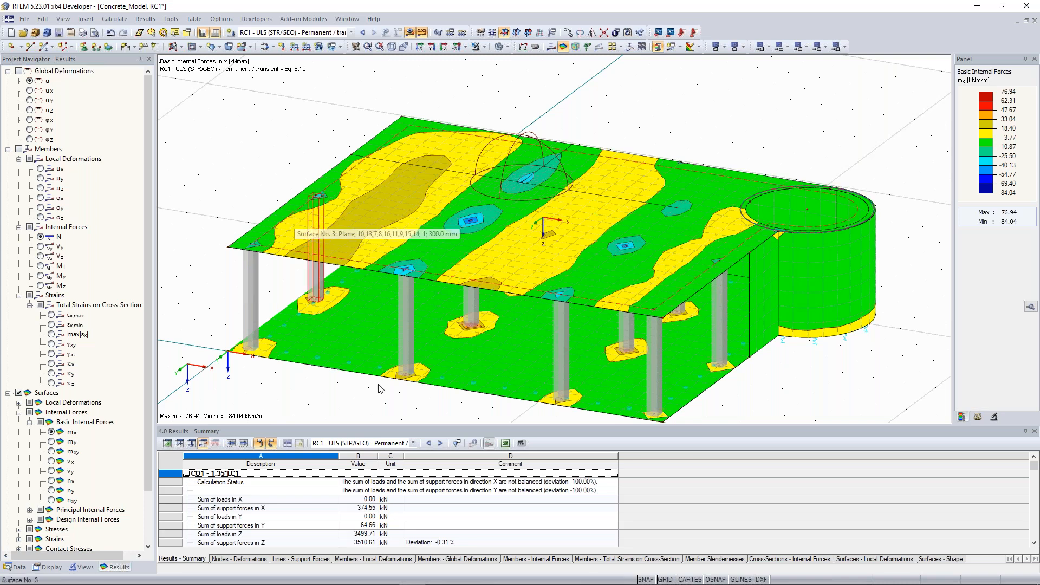
pyautogui.rightClick(293, 215)
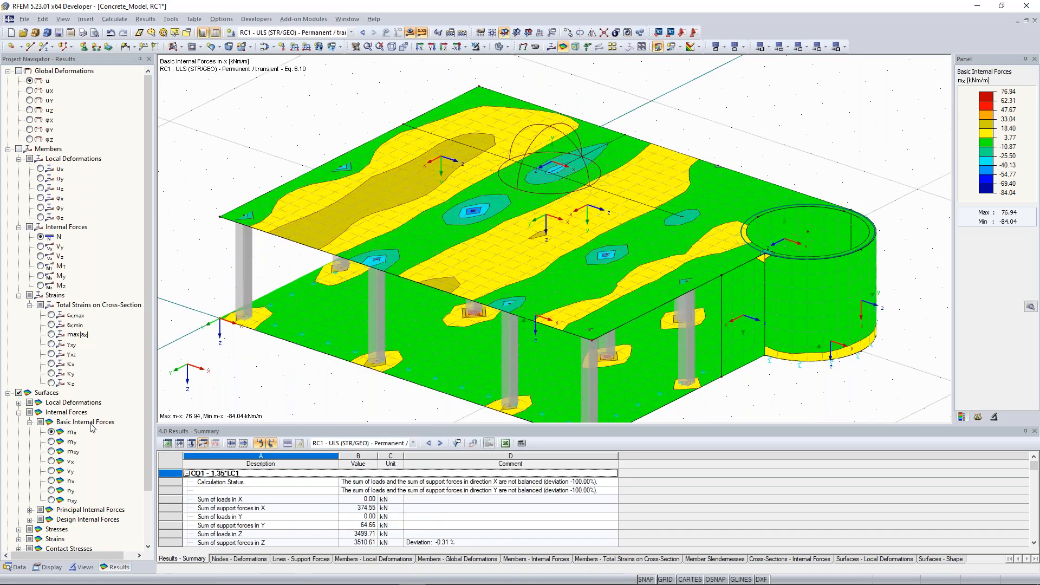
pyautogui.keyDown('ctrl'); pyautogui.moveTo(355, 184); pyautogui.dragTo(414, 222, button='middle'); pyautogui.keyUp('ctrl')
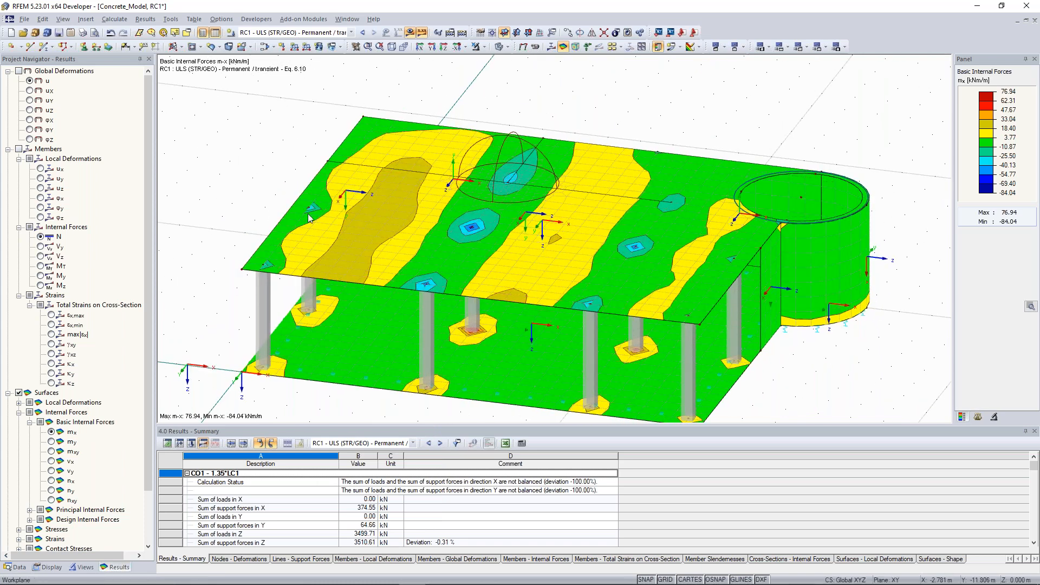
pyautogui.keyDown('ctrl'); pyautogui.moveTo(565, 250); pyautogui.dragTo(546, 250, button='middle'); pyautogui.keyUp('ctrl')
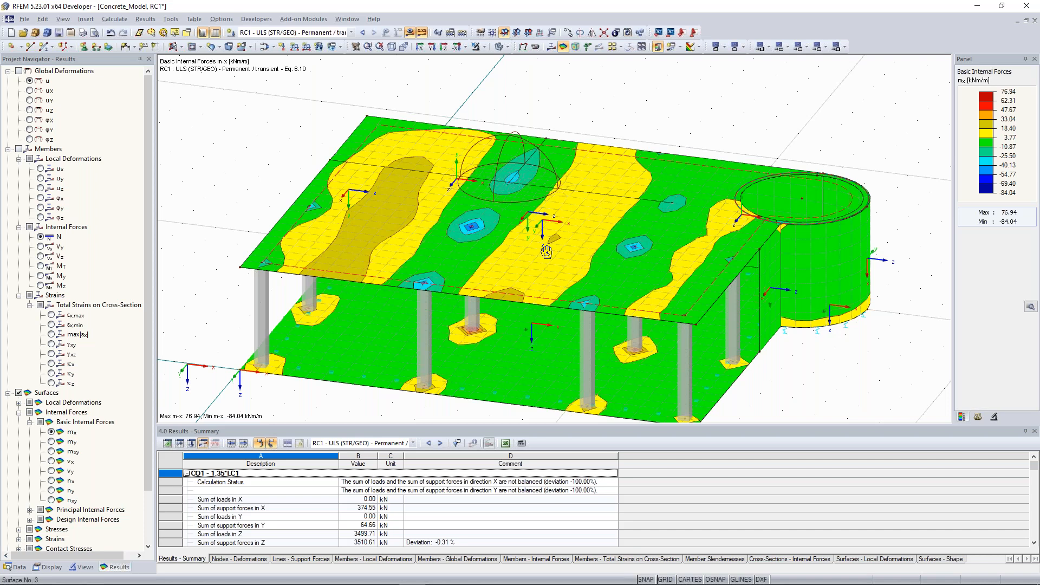
pyautogui.keyDown('ctrl'); pyautogui.moveTo(546, 251); pyautogui.dragTo(534, 250, button='middle'); pyautogui.keyUp('ctrl')
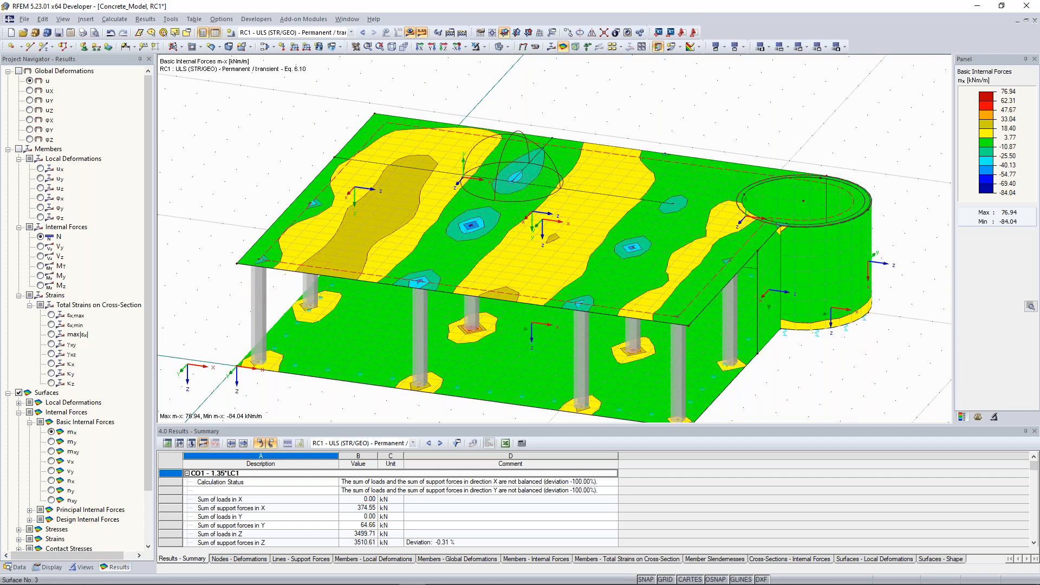
pyautogui.keyDown('ctrl'); pyautogui.moveTo(470, 216); pyautogui.dragTo(469, 228, button='middle'); pyautogui.keyUp('ctrl')
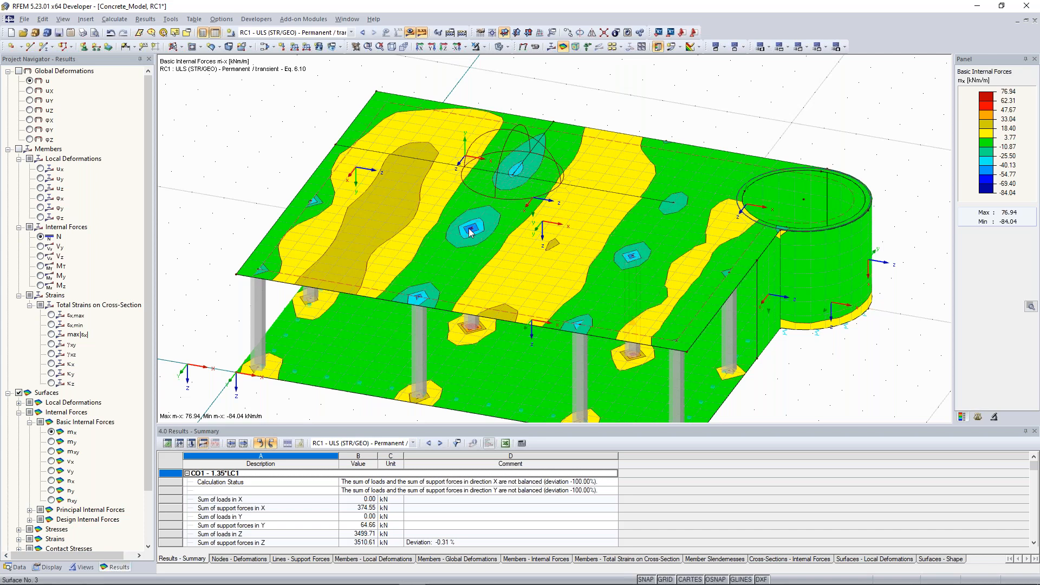
# Start a new result section A-A through surfaces and pick its edge points, from (0.500, -5.000, -3.250) to (10.805, -10.902, 0.000).
pyautogui.click(680, 47)
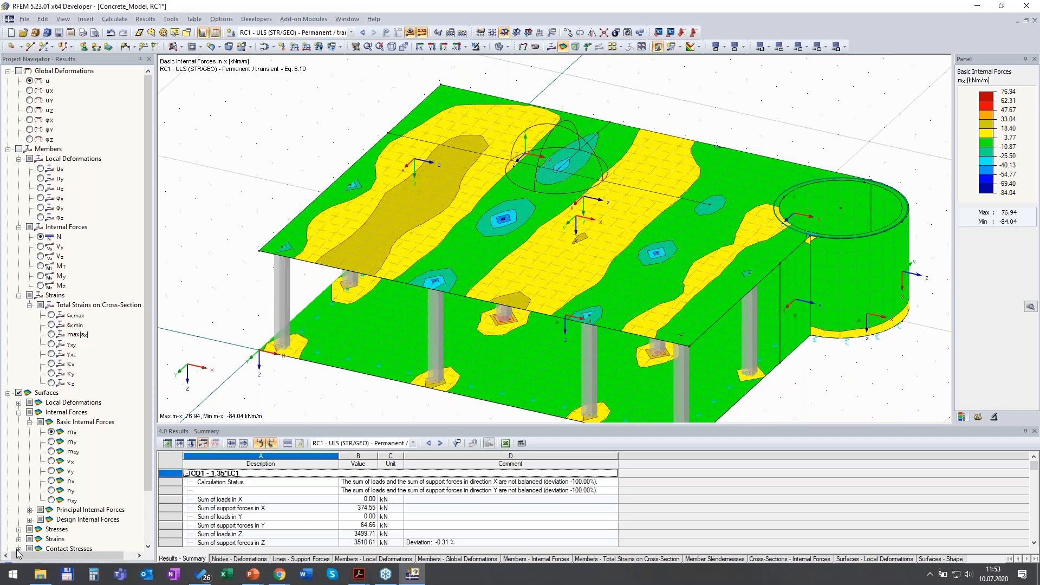
pyautogui.click(16, 566)
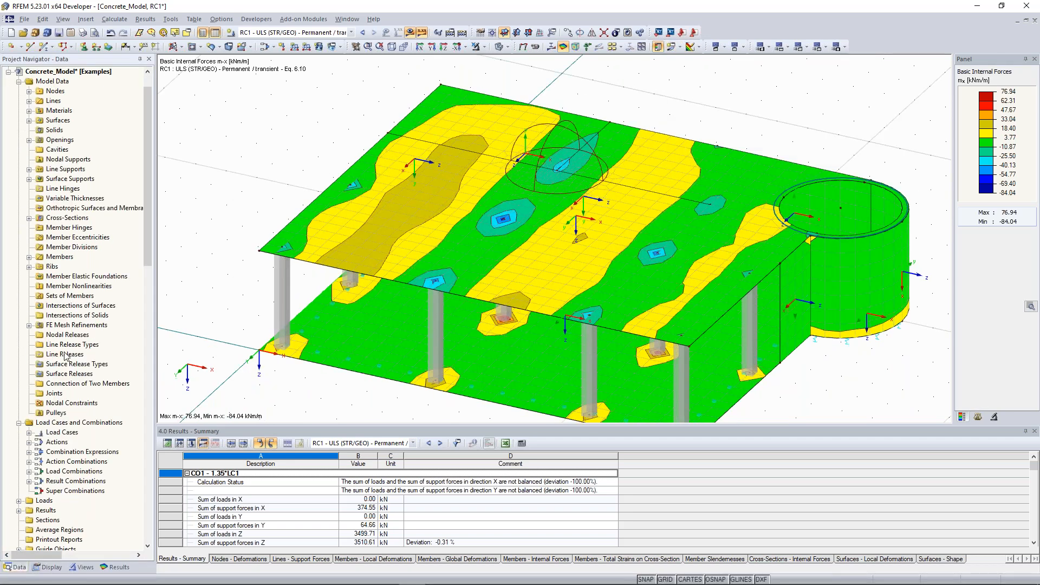
pyautogui.scroll(-7, 65, 337)
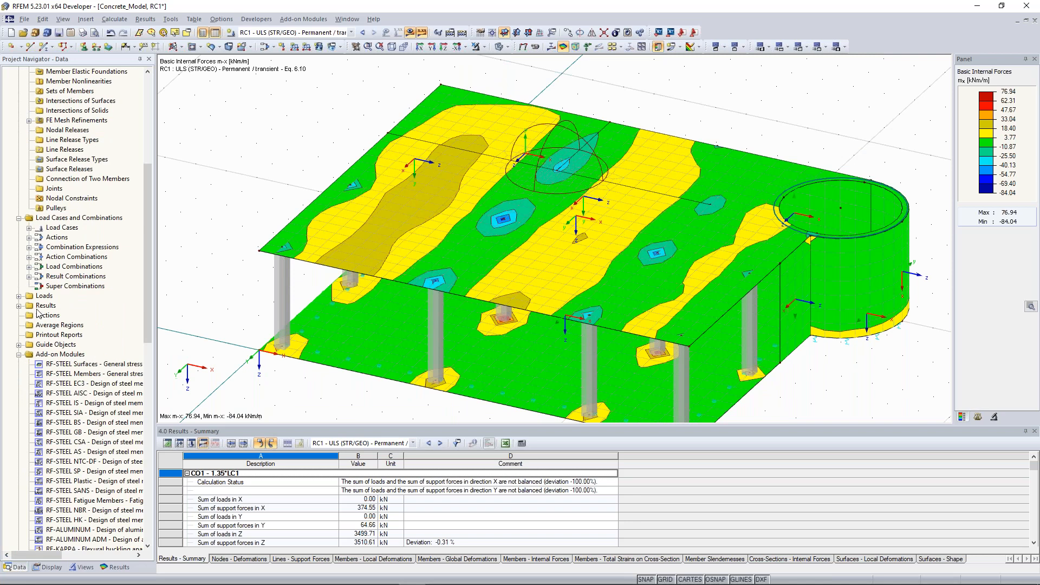
pyautogui.click(50, 317)
pyautogui.rightClick(50, 317)
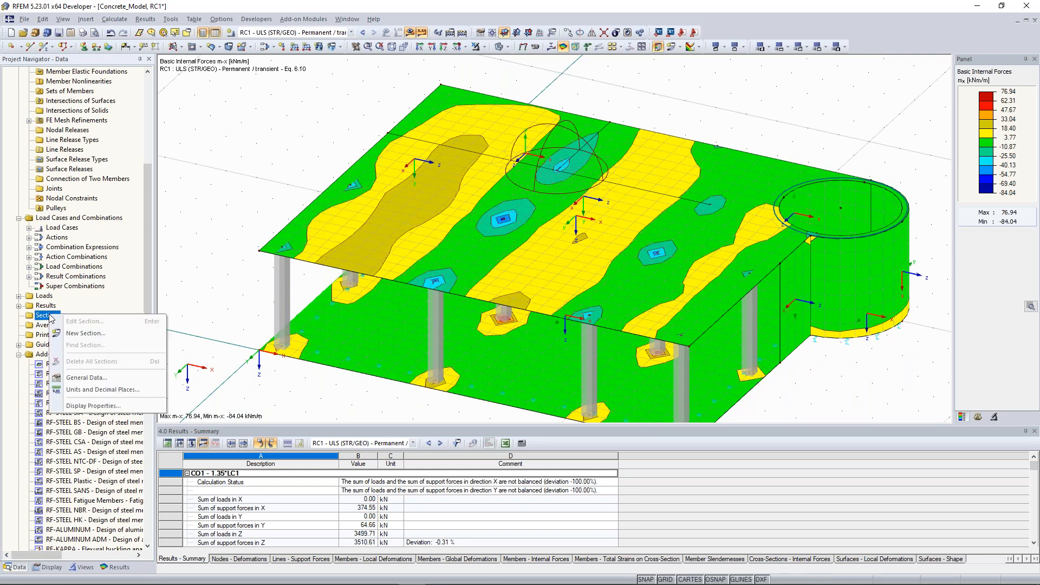
pyautogui.click(70, 335)
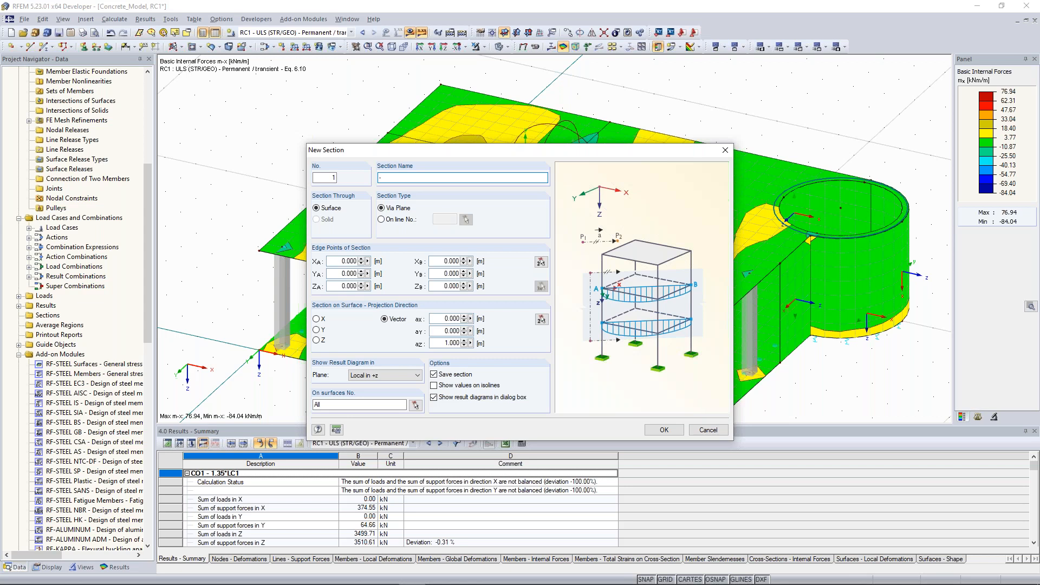
pyautogui.click(541, 262)
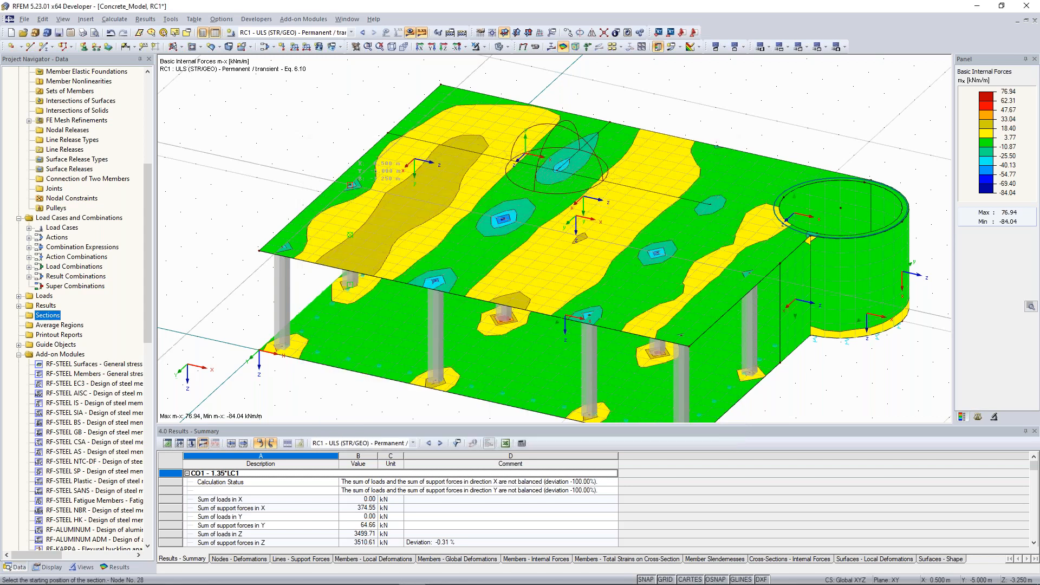
pyautogui.click(350, 186)
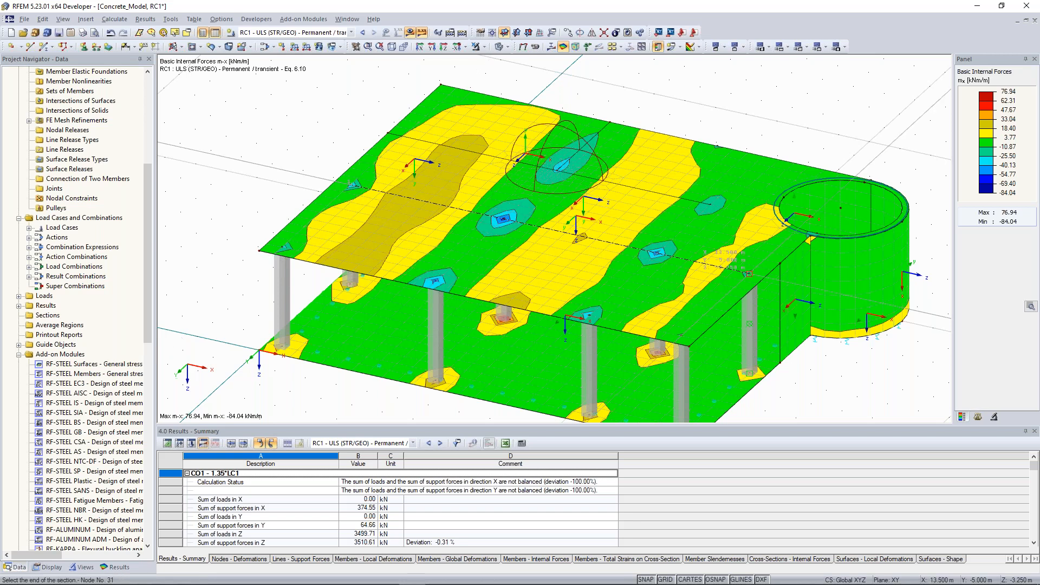
pyautogui.click(749, 274)
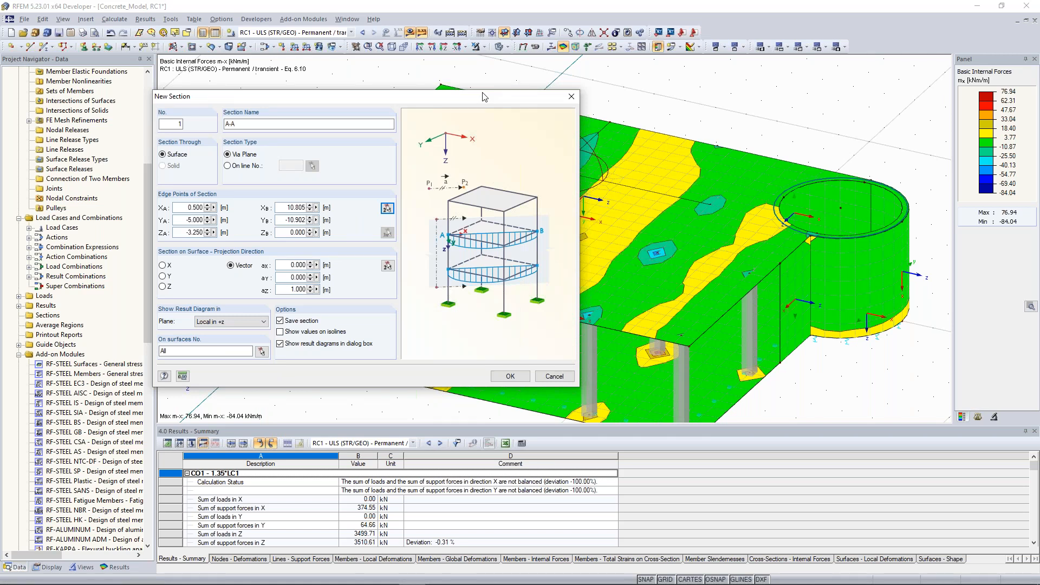
# Limit section A-A to surface 3, create it and close its result diagram.
pyautogui.moveTo(484, 96); pyautogui.dragTo(356, 84)
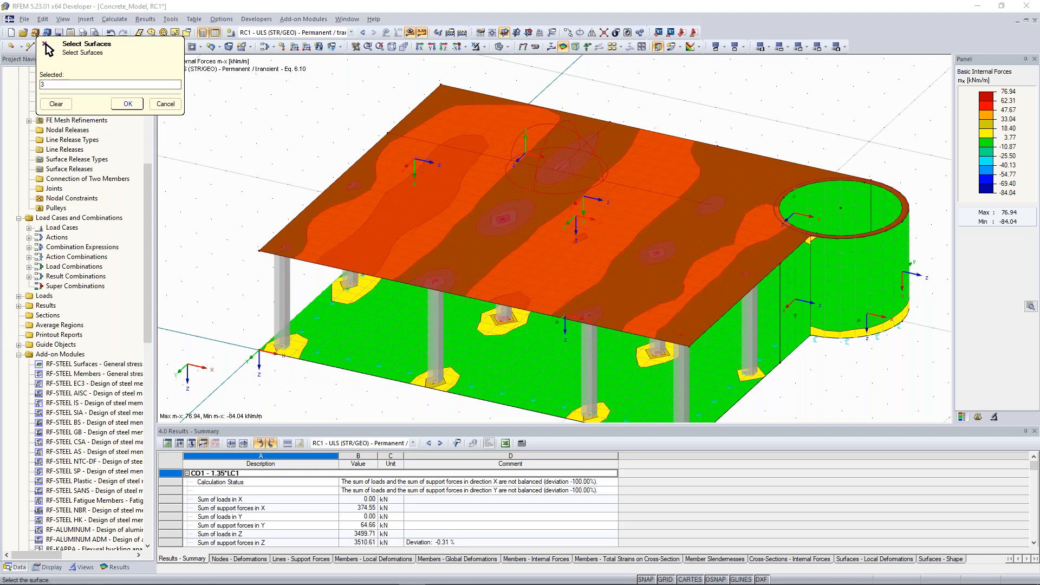
pyautogui.click(128, 103)
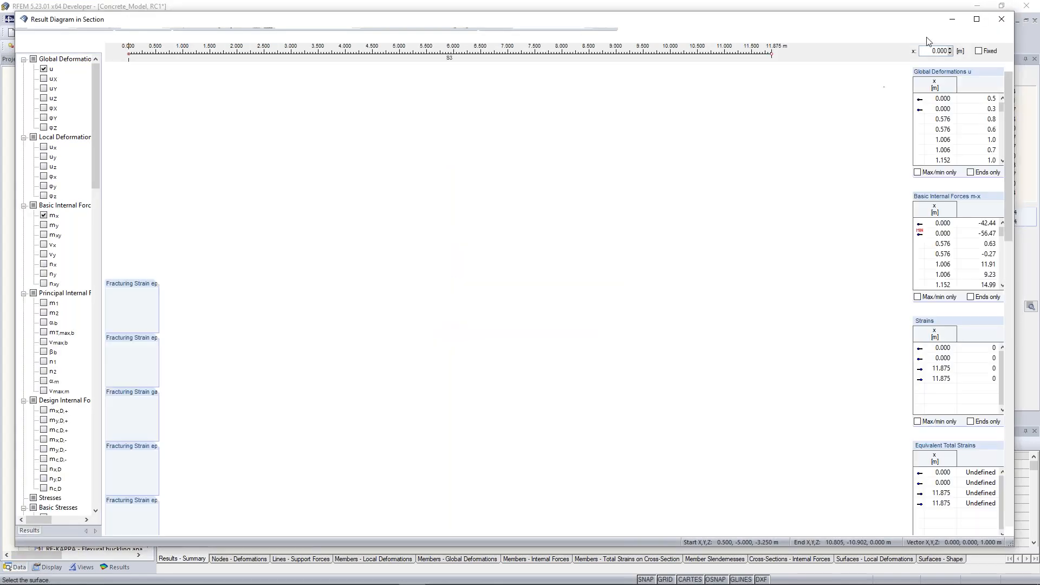
pyautogui.click(1000, 19)
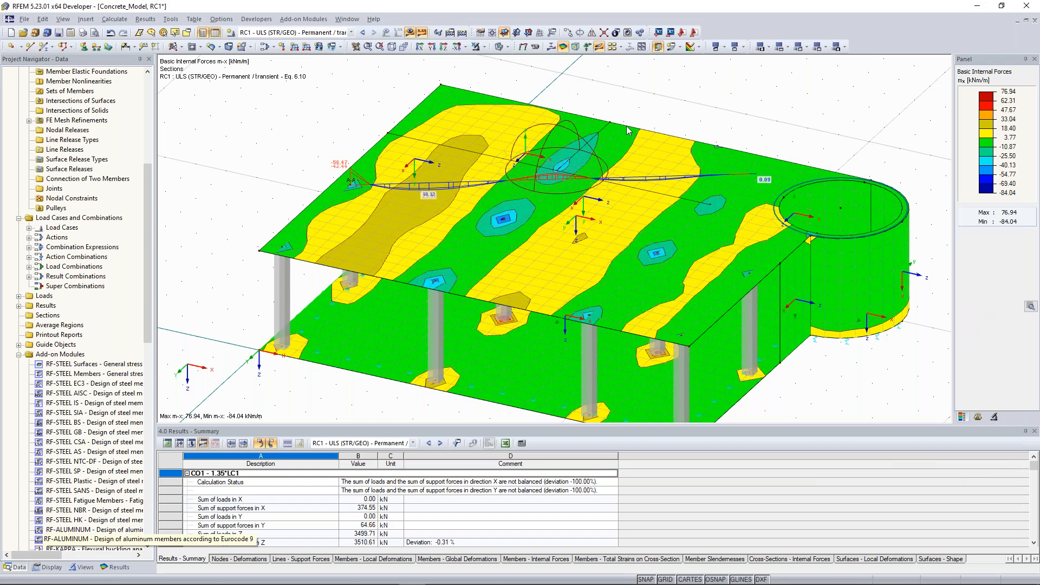
# Redefine section A-A's edge points from (0.500, -5.000, -3.250) to (13.500, -5.000, -3.250) with projection direction Z.
pyautogui.keyDown('ctrl'); pyautogui.moveTo(604, 112); pyautogui.dragTo(596, 111, button='middle'); pyautogui.keyUp('ctrl')
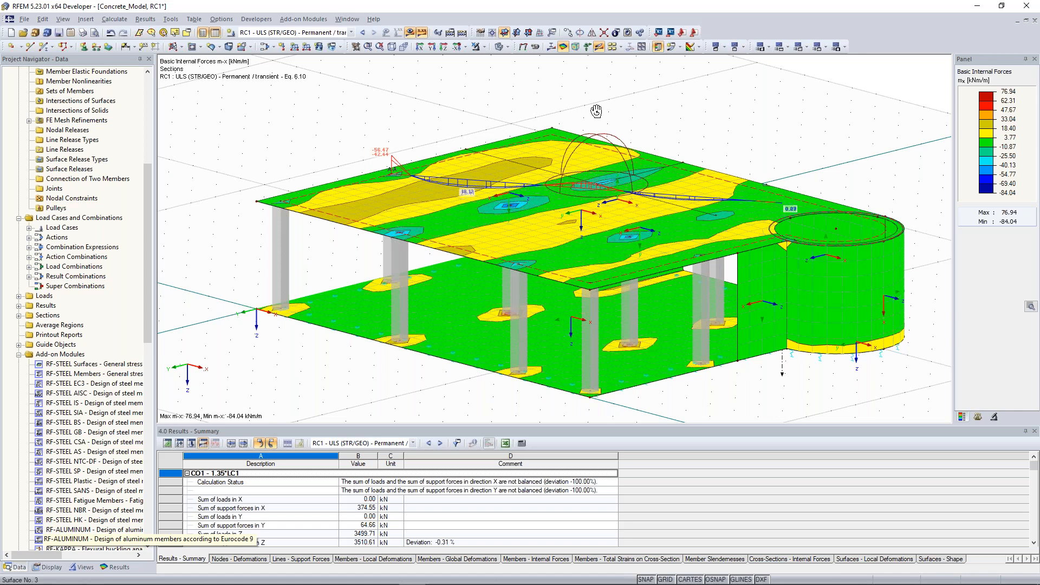
pyautogui.keyDown('ctrl'); pyautogui.moveTo(596, 111); pyautogui.dragTo(594, 96, button='middle'); pyautogui.keyUp('ctrl')
pyautogui.scroll(-2, 694, 256)
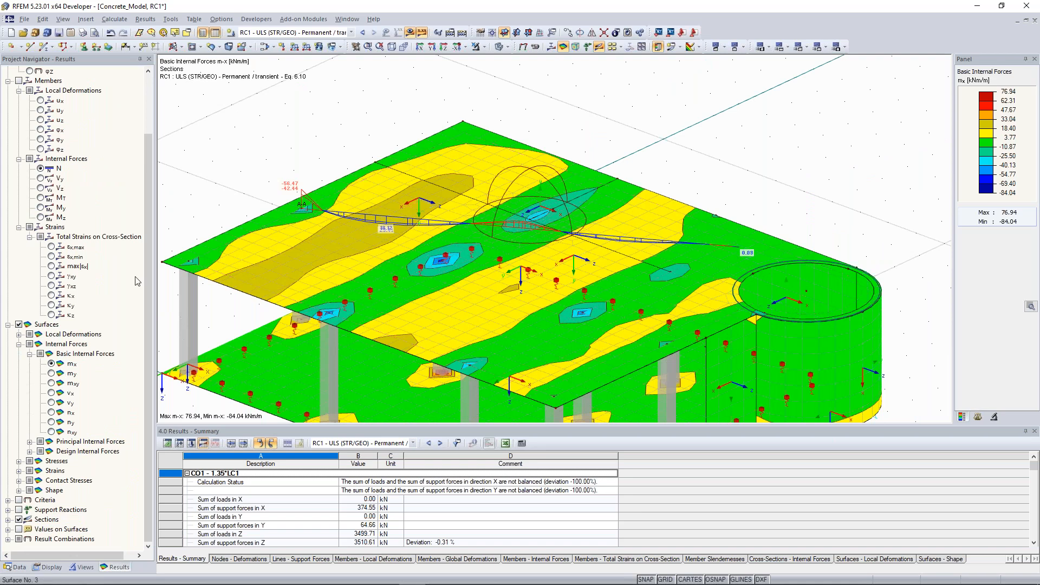
pyautogui.click(21, 568)
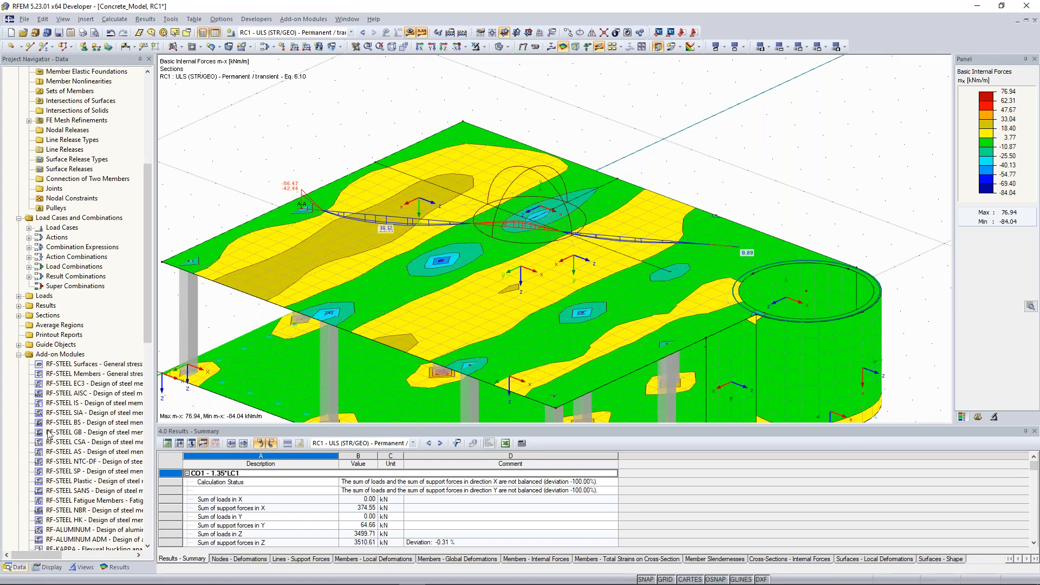
pyautogui.doubleClick(52, 316)
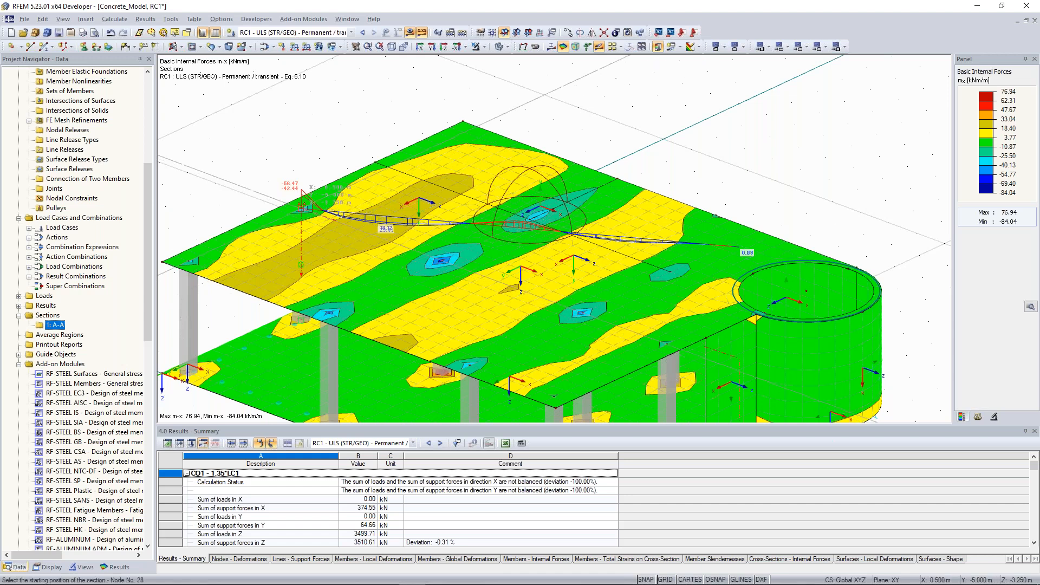
pyautogui.click(302, 206)
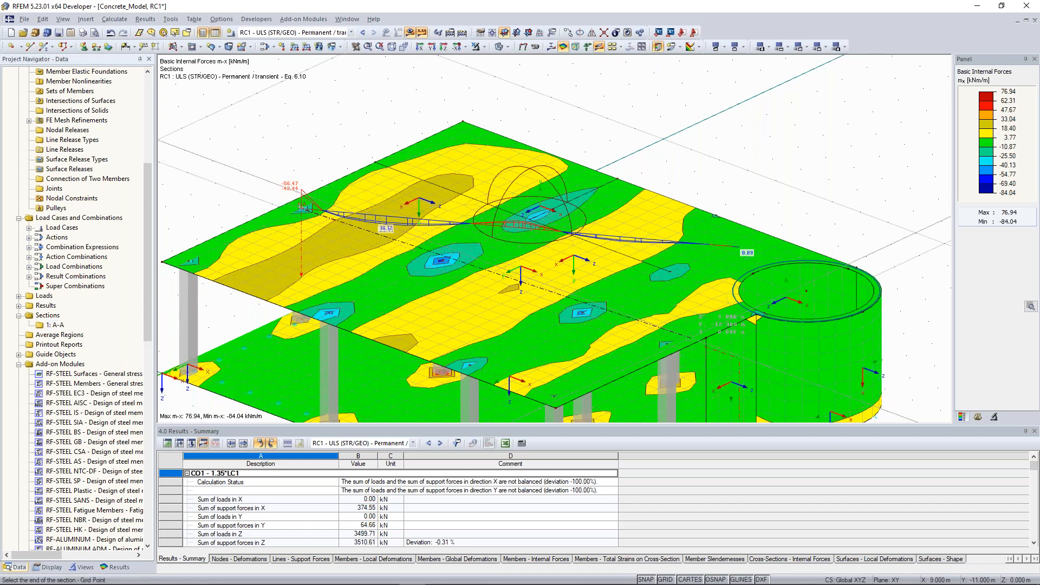
pyautogui.click(667, 344)
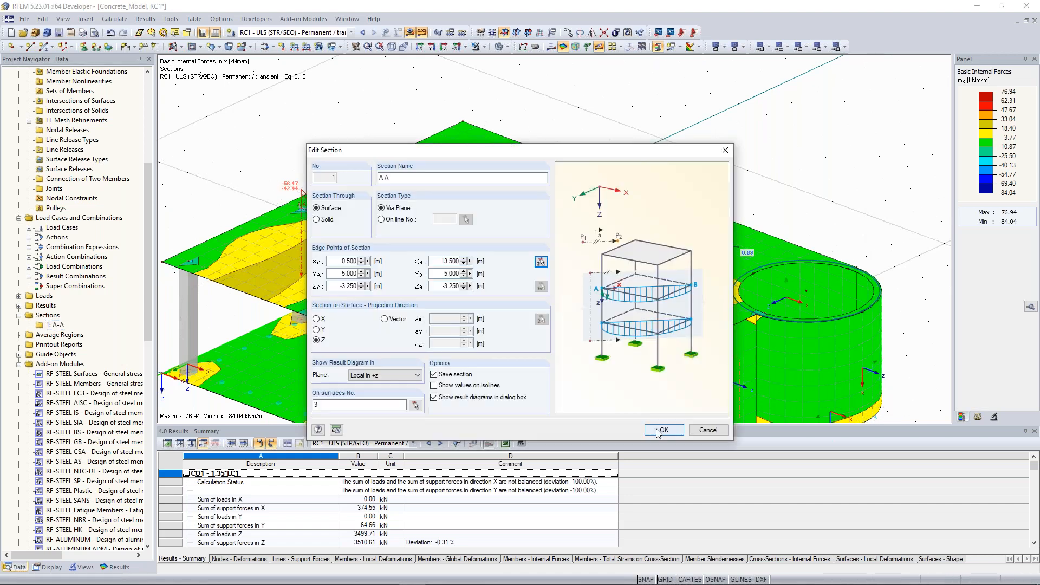
pyautogui.click(662, 430)
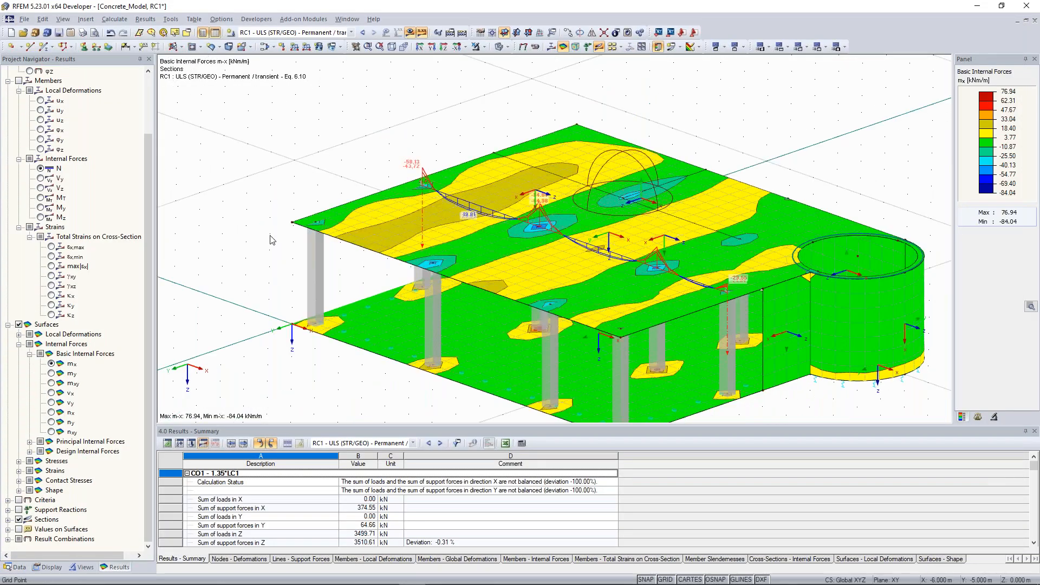
# Display the basic internal forces m-y on the surfaces and along section A-A.
pyautogui.scroll(-3, 272, 239)
pyautogui.keyDown('ctrl'); pyautogui.moveTo(271, 239); pyautogui.dragTo(232, 221, button='middle'); pyautogui.keyUp('ctrl')
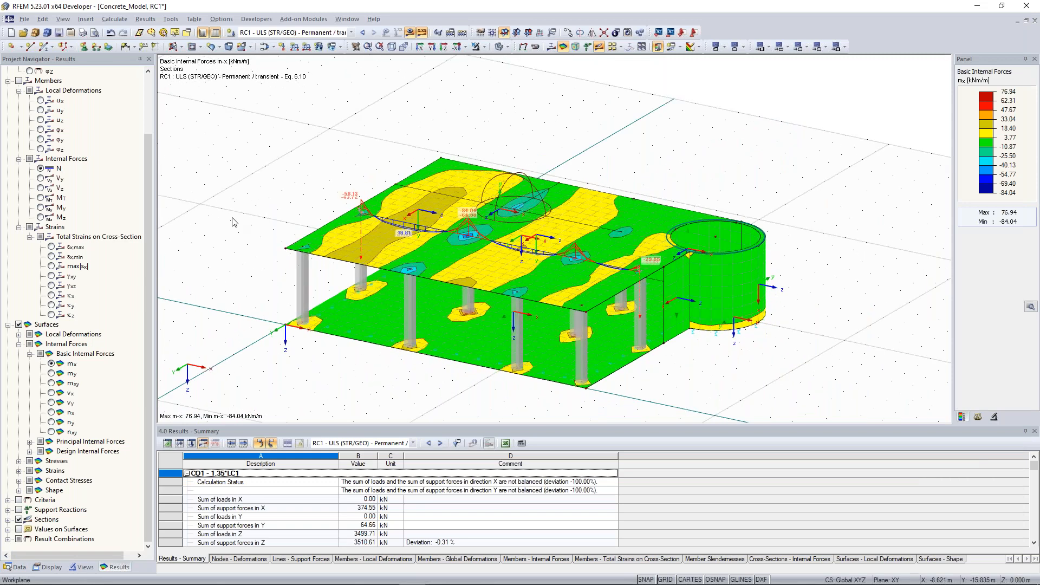
pyautogui.click(51, 374)
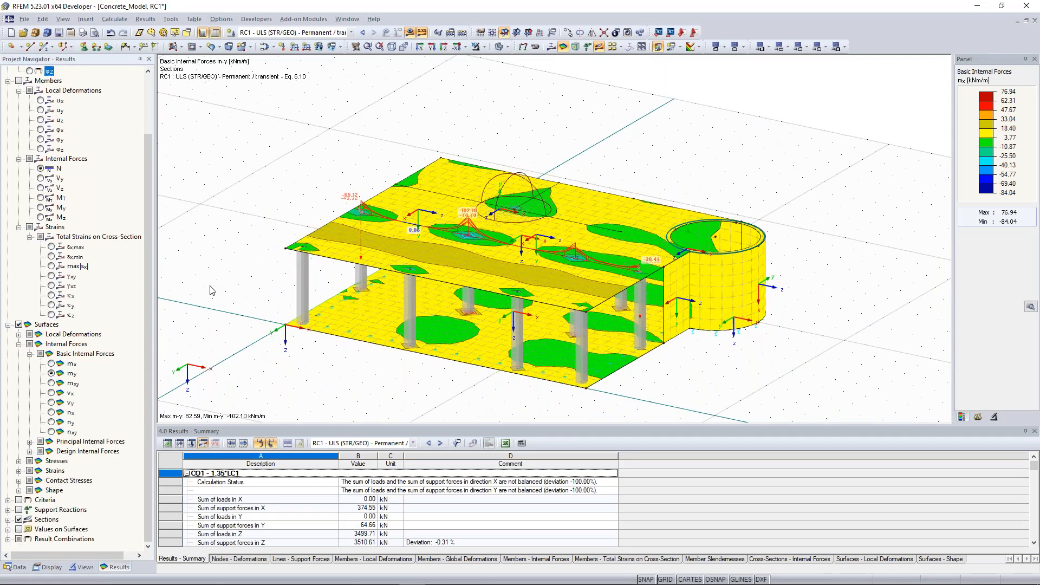
pyautogui.scroll(3, 286, 220)
pyautogui.scroll(-5, 225, 157)
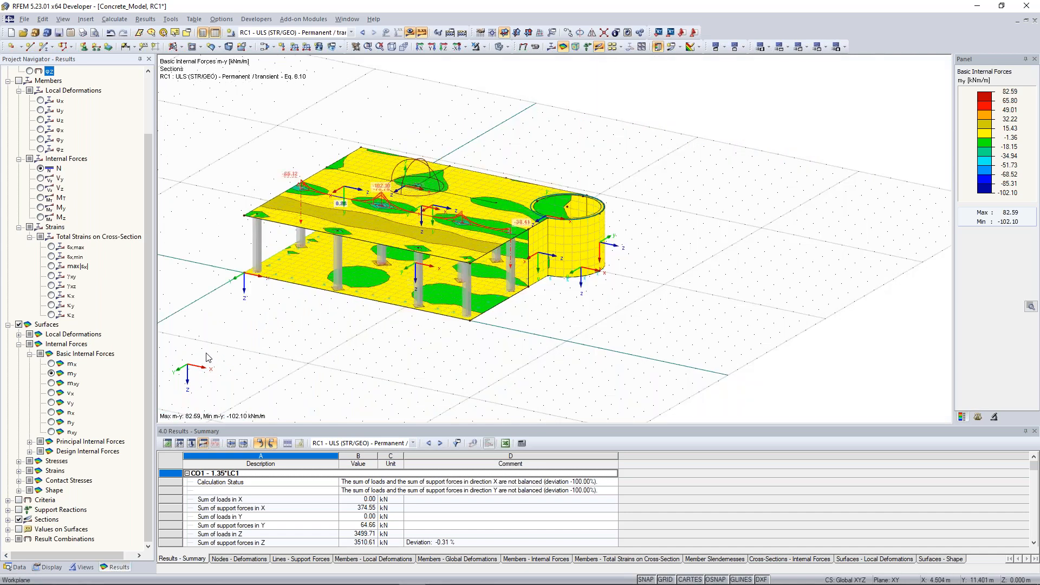
# Show the contact stresses σz on the surfaces and switch the support reaction diagrams from actual to smooth distribution.
pyautogui.click(19, 481)
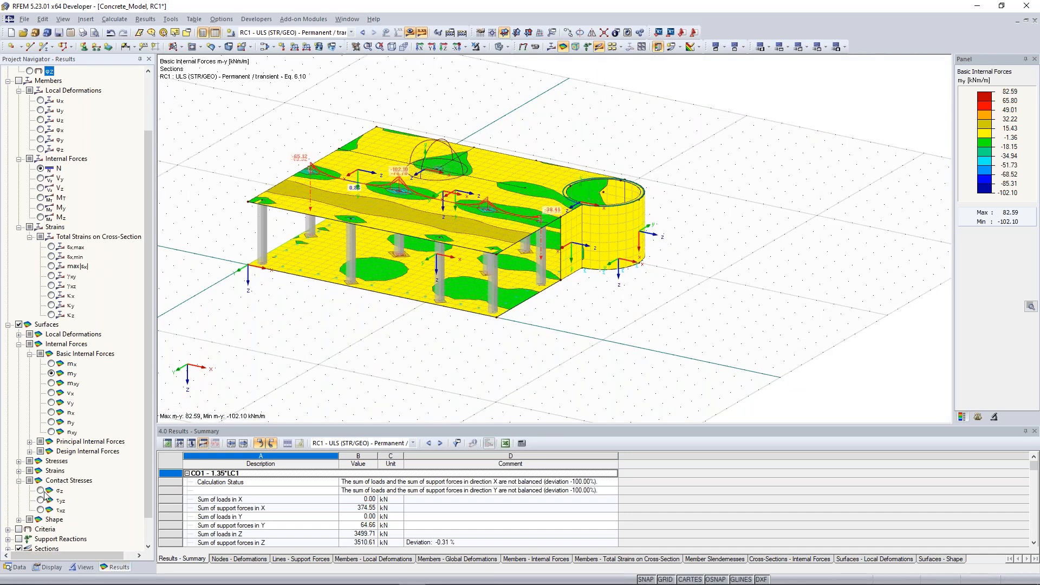
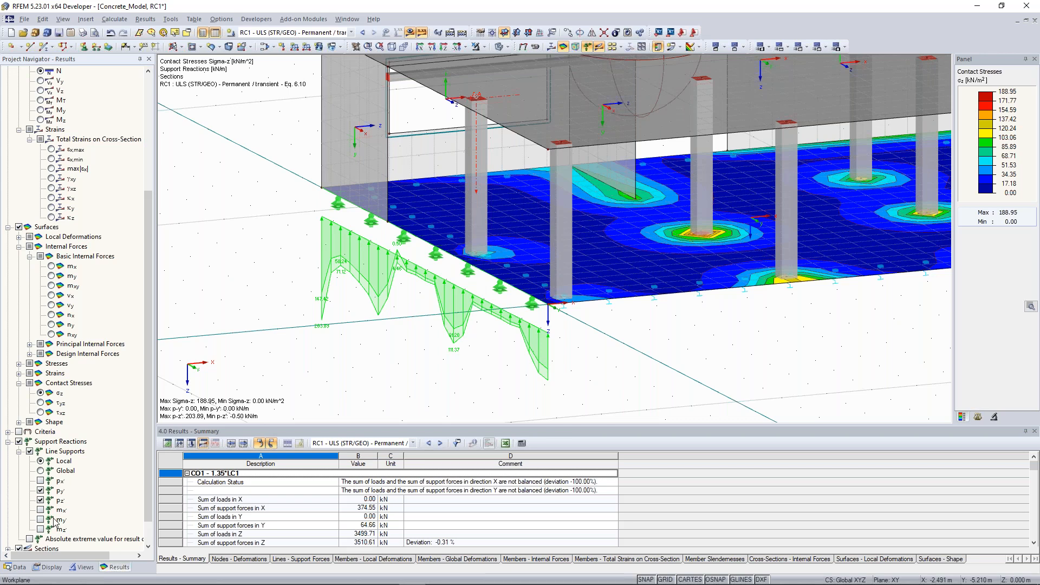
pyautogui.click(48, 567)
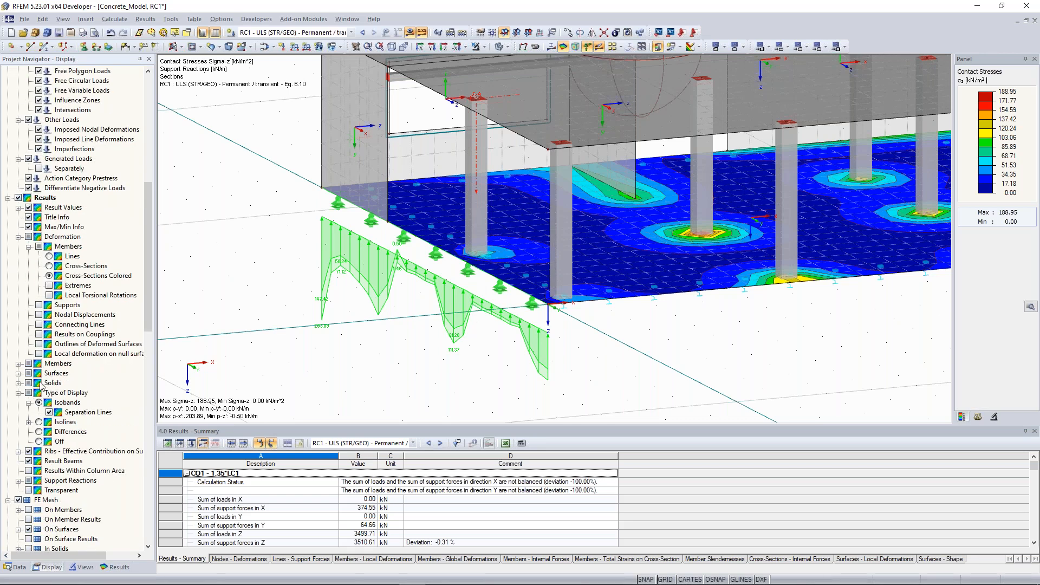
pyautogui.click(19, 481)
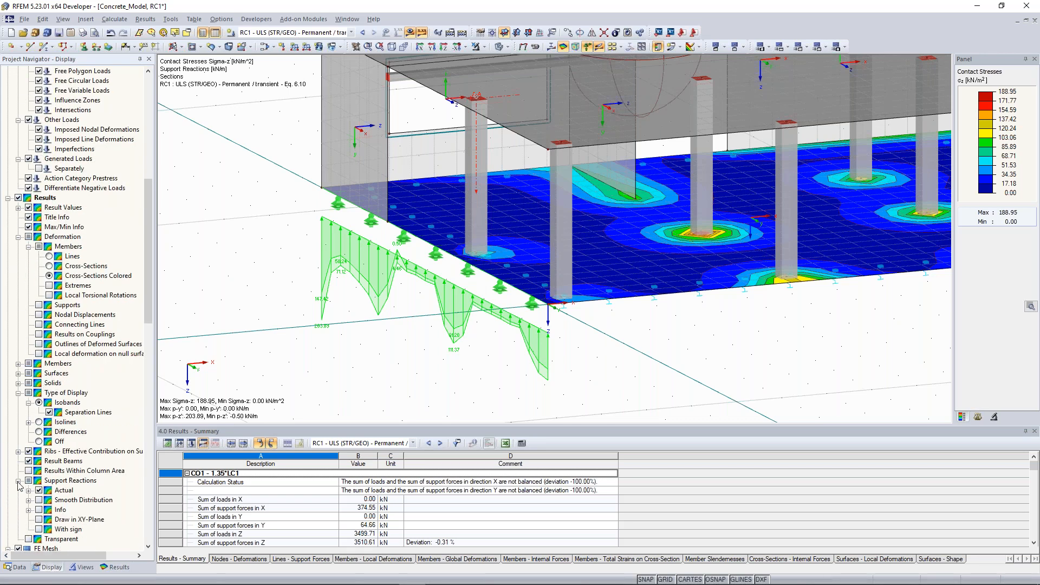
pyautogui.click(38, 499)
pyautogui.click(39, 499)
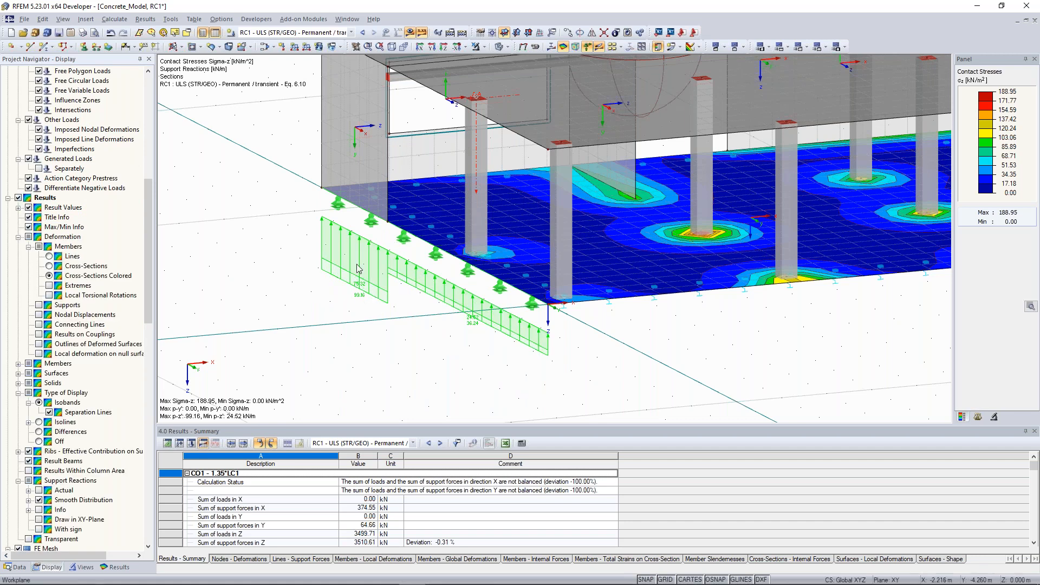
pyautogui.scroll(1, 412, 288)
pyautogui.scroll(-3, 412, 289)
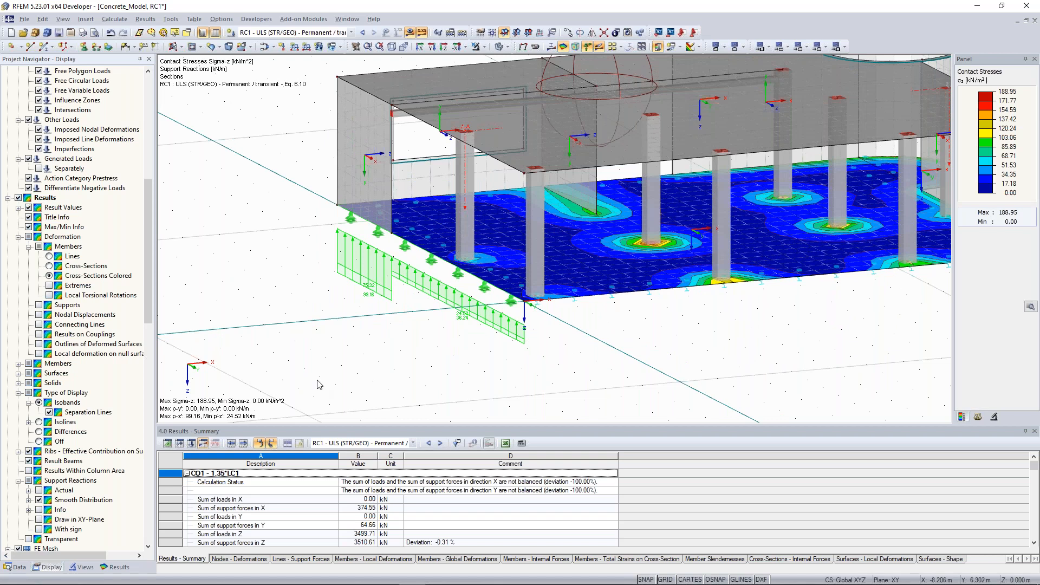
pyautogui.scroll(-2, 319, 385)
pyautogui.keyDown('ctrl'); pyautogui.moveTo(678, 364); pyautogui.dragTo(648, 368, button='middle'); pyautogui.keyUp('ctrl')
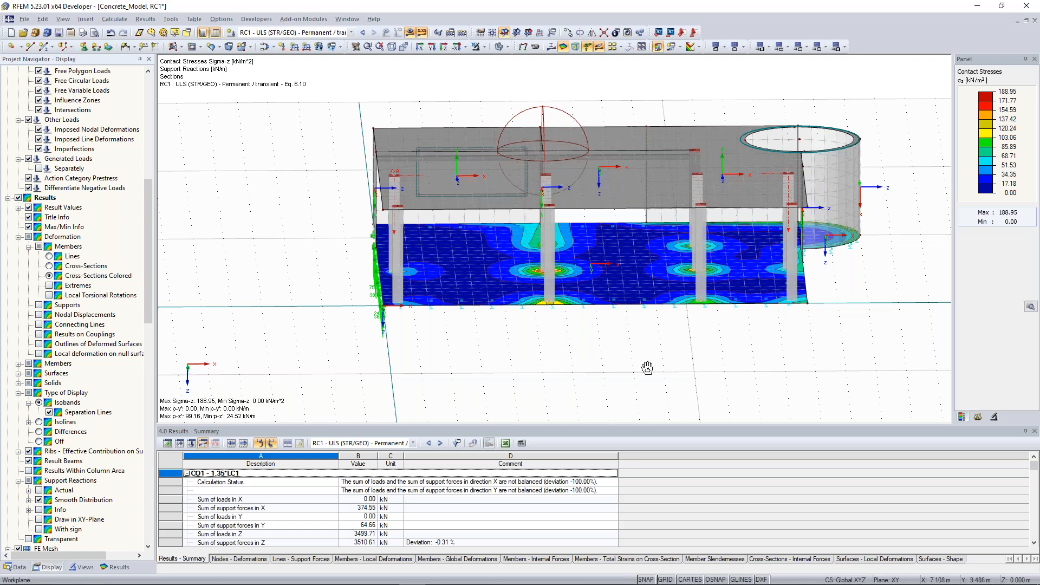
pyautogui.keyDown('ctrl'); pyautogui.moveTo(648, 368); pyautogui.dragTo(623, 363, button='middle'); pyautogui.keyUp('ctrl')
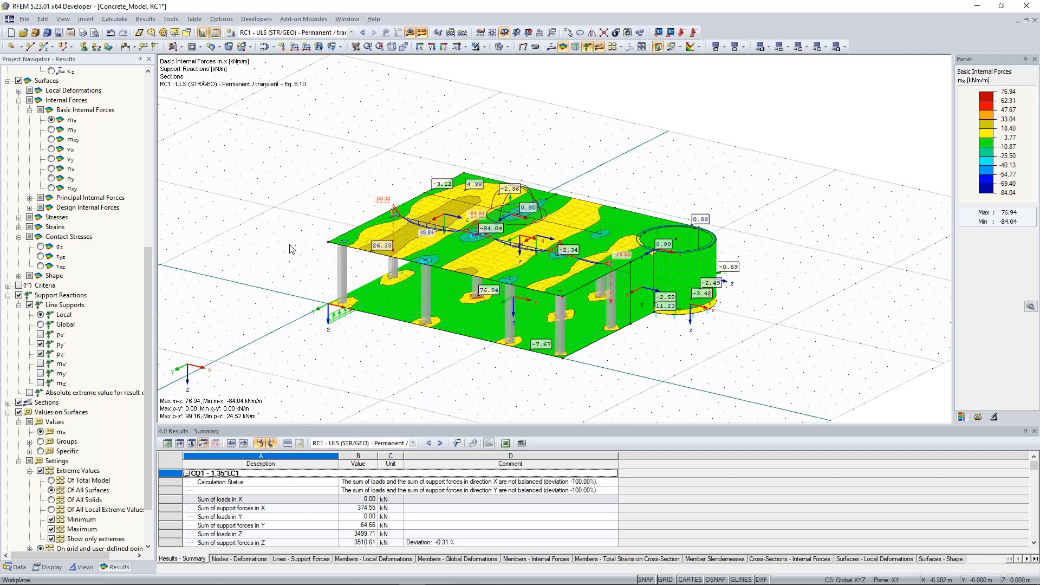
# Turn on the global deformations u for the whole building model.
pyautogui.keyDown('ctrl'); pyautogui.moveTo(732, 259); pyautogui.dragTo(711, 251, button='middle'); pyautogui.keyUp('ctrl')
pyautogui.scroll(3, 519, 297)
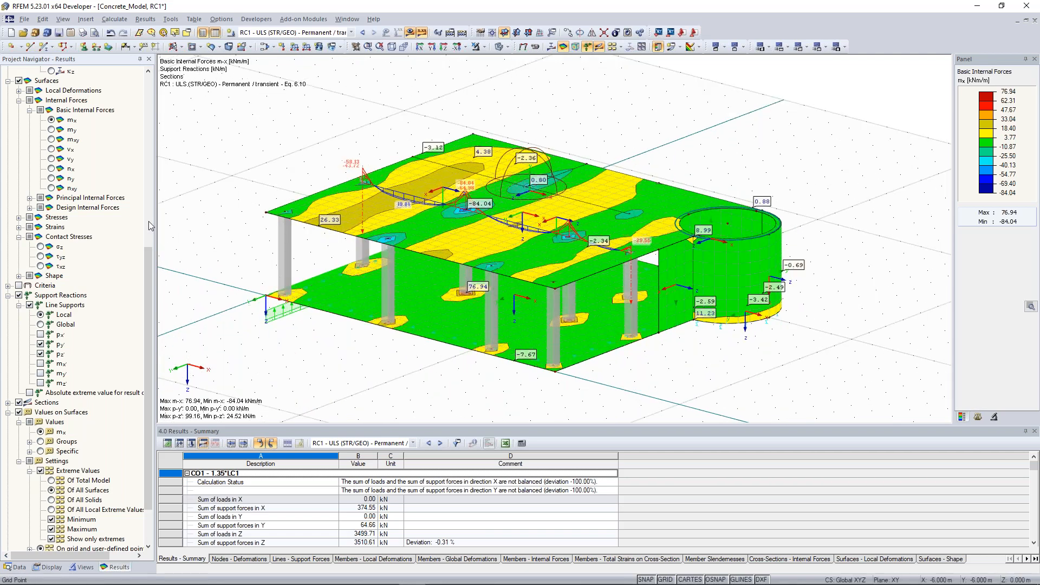
pyautogui.scroll(10, 108, 230)
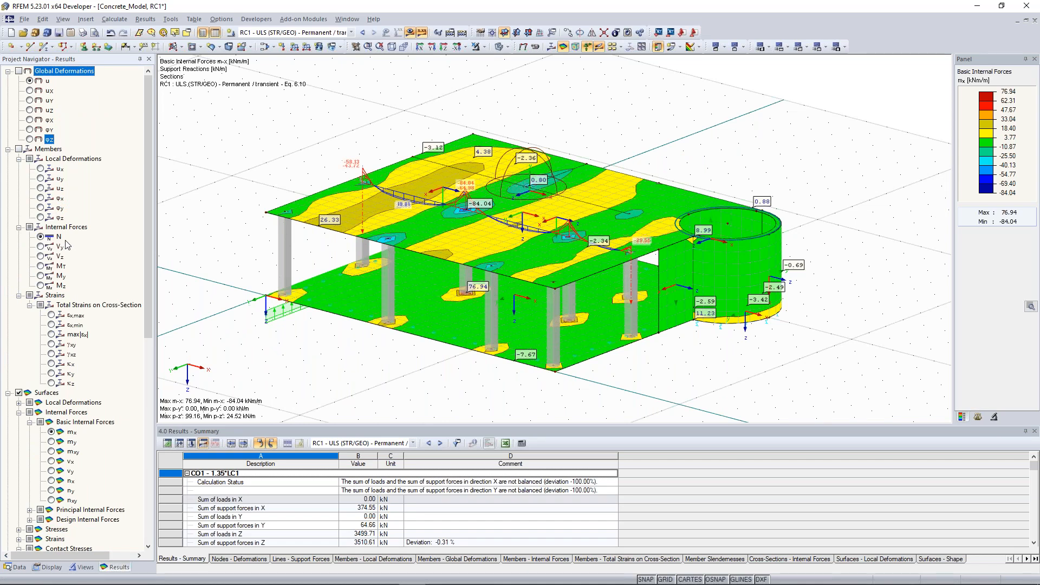
pyautogui.click(19, 71)
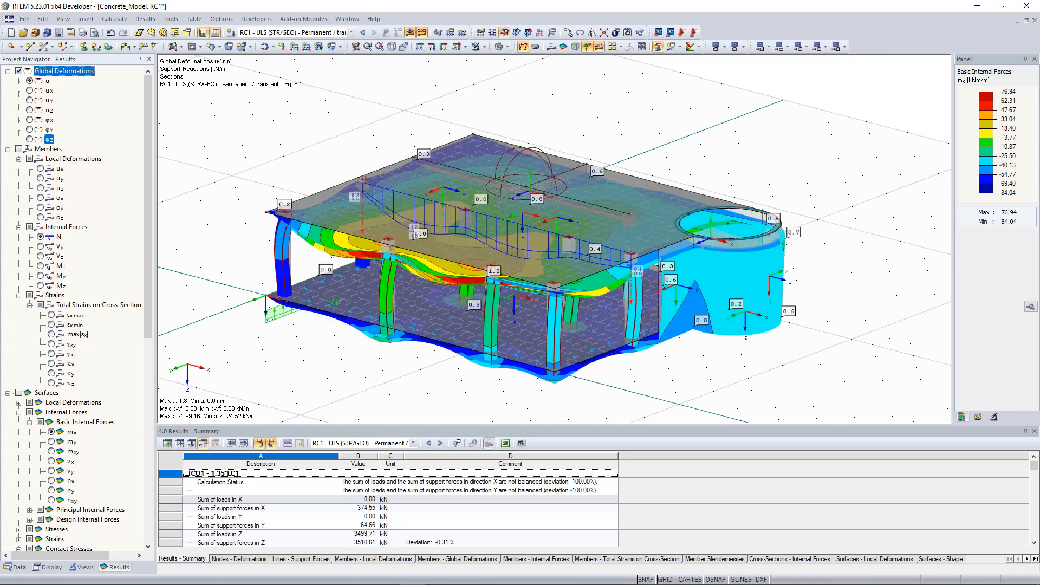
# Insert an X-Z clipping plane through the deformed model and move it to an offset of -0.500 m.
pyautogui.click(86, 19)
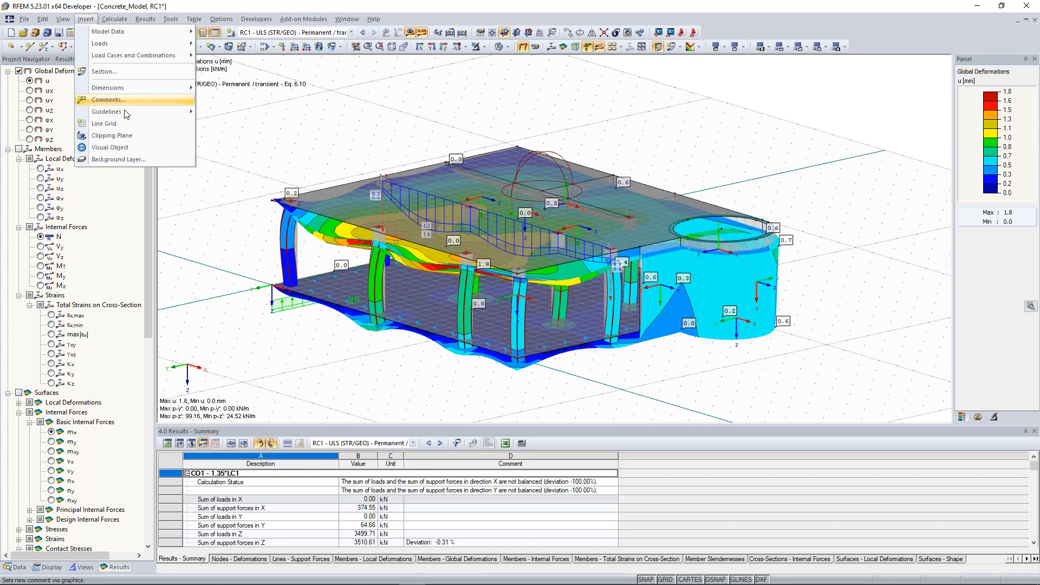
pyautogui.click(112, 136)
pyautogui.click(188, 46)
pyautogui.click(187, 46)
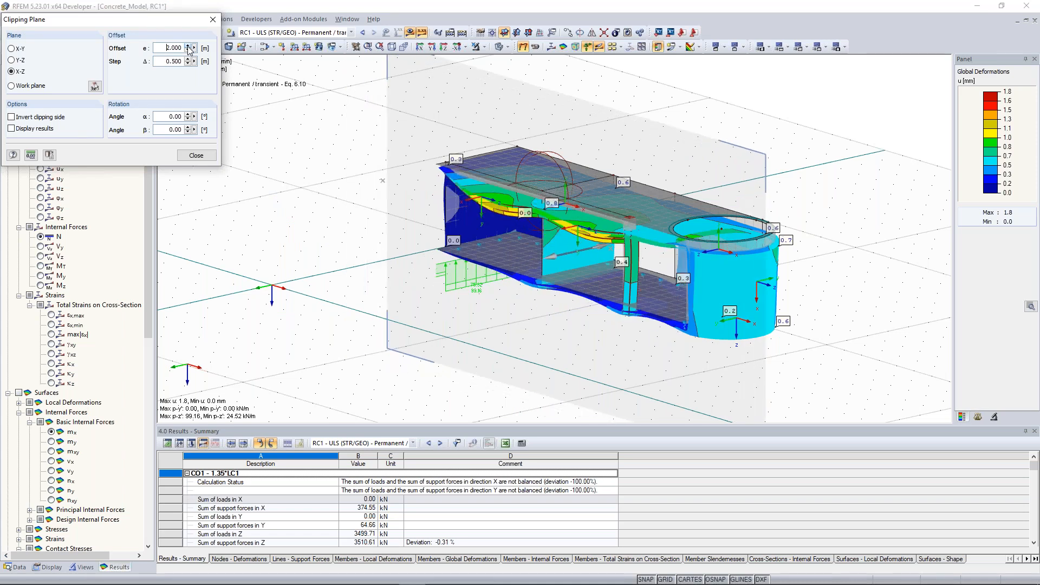
pyautogui.click(188, 49)
pyautogui.click(188, 50)
pyautogui.click(188, 50)
pyautogui.click(188, 49)
pyautogui.click(188, 50)
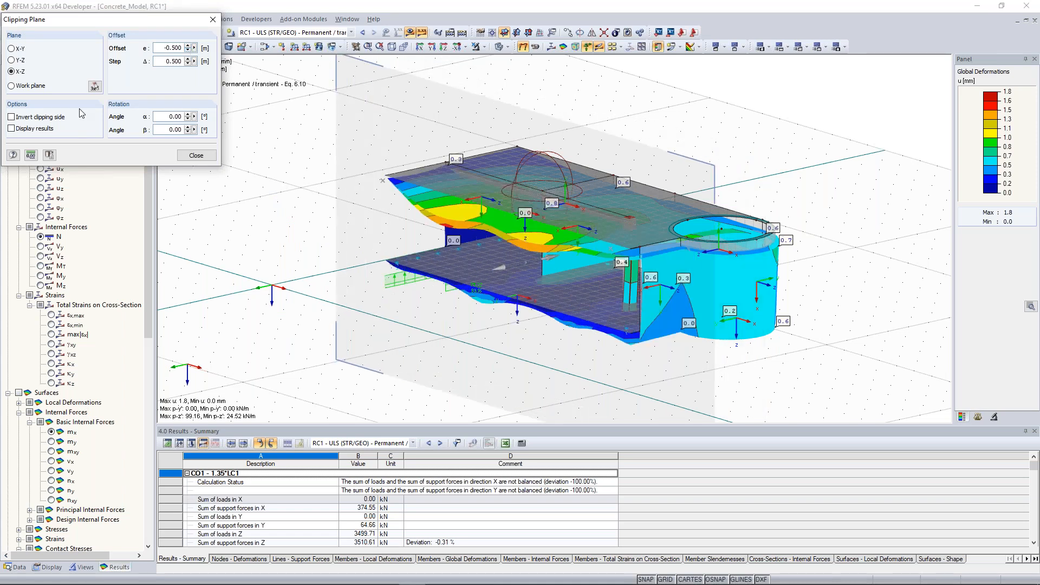
# Switch the clipping plane to X-Y and then to Y-Z, and move the Y-Z plane to an offset of 2.500 m.
pyautogui.click(19, 49)
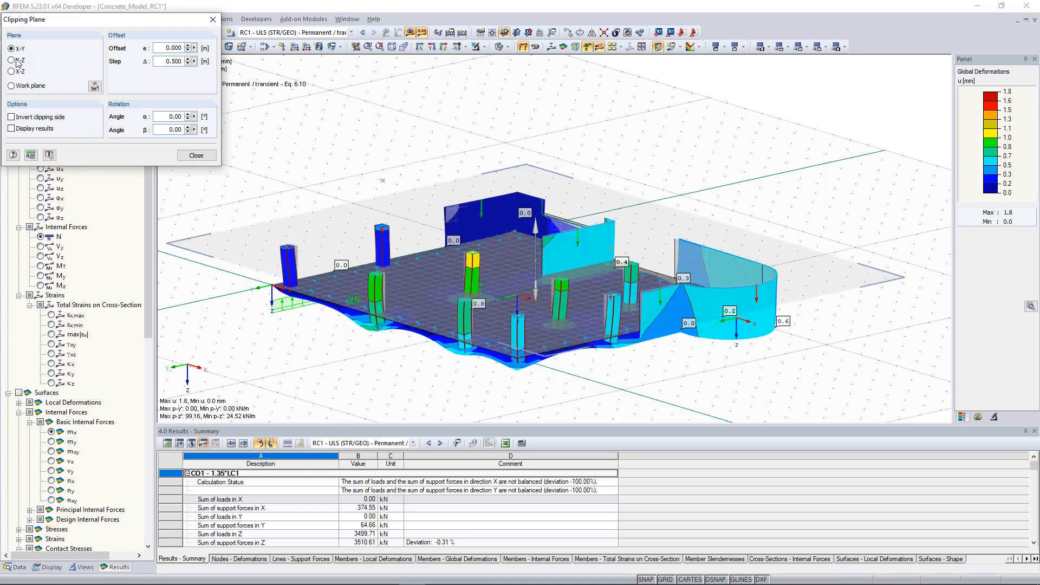
pyautogui.click(18, 60)
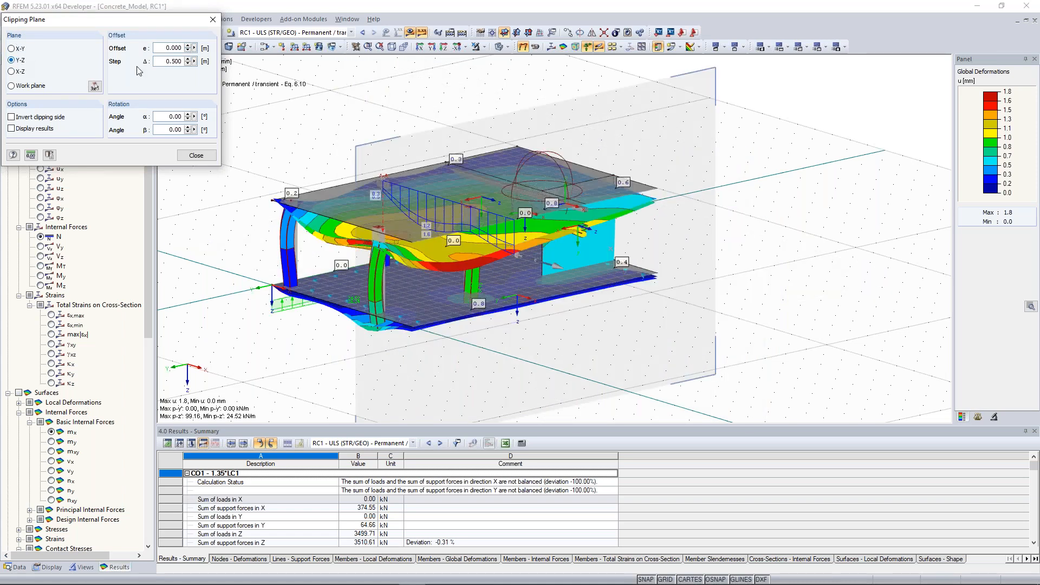
pyautogui.click(187, 46)
pyautogui.click(188, 46)
pyautogui.click(189, 47)
pyautogui.click(188, 46)
pyautogui.click(189, 46)
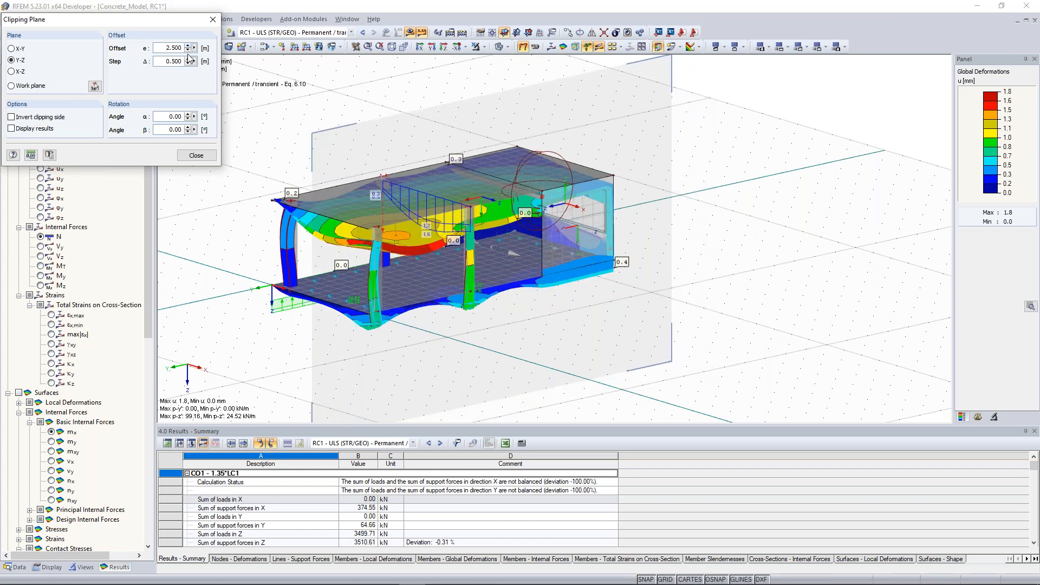
# Move the Y-Z clipping plane to an offset of -1.500 m and inspect the deformations of the cut model.
pyautogui.click(188, 50)
pyautogui.click(187, 50)
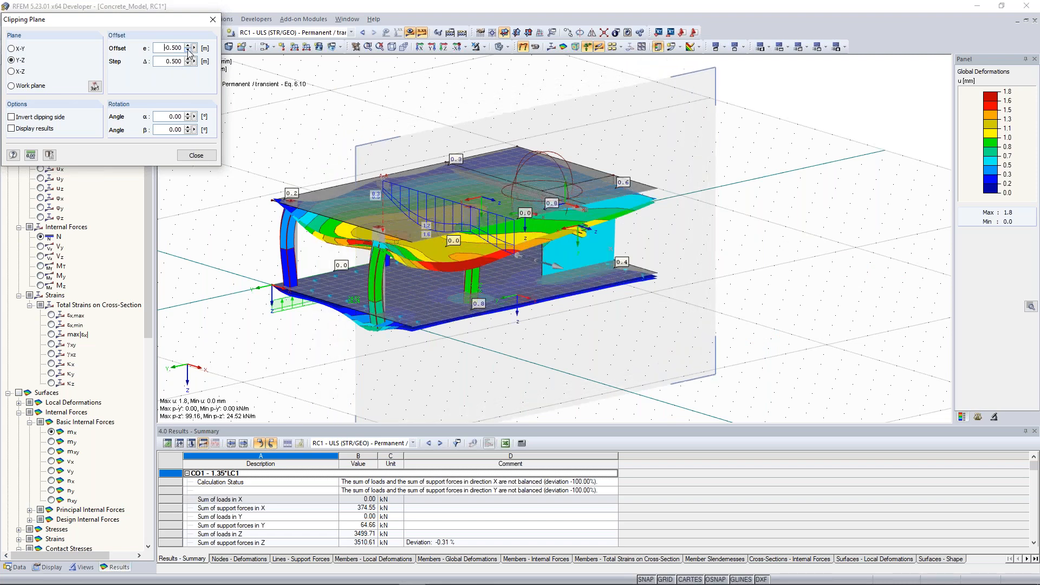
pyautogui.scroll(3, 575, 301)
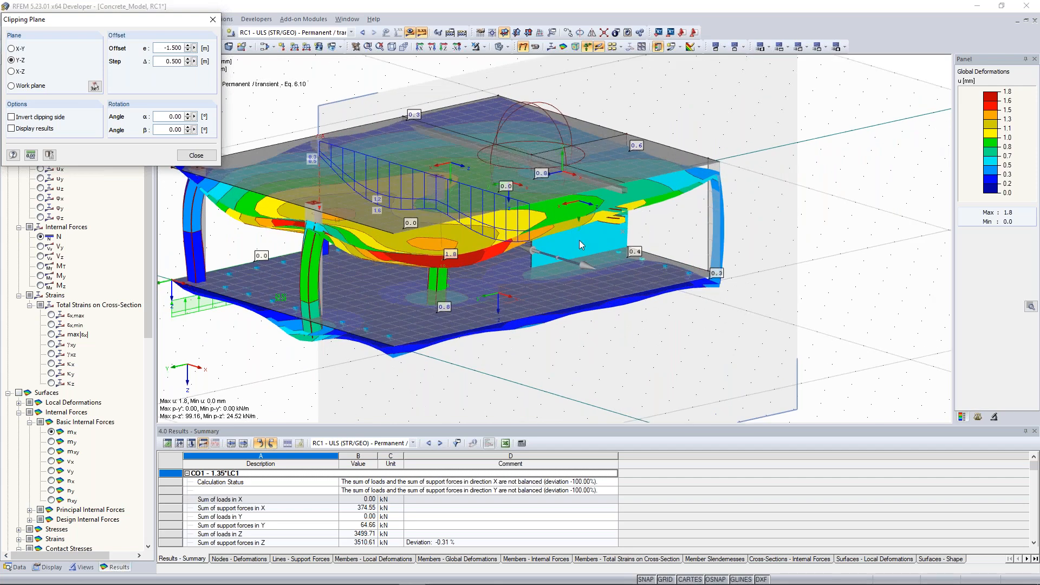
pyautogui.click(540, 214)
pyautogui.keyDown('ctrl'); pyautogui.moveTo(539, 215); pyautogui.dragTo(471, 203, button='middle'); pyautogui.keyUp('ctrl')
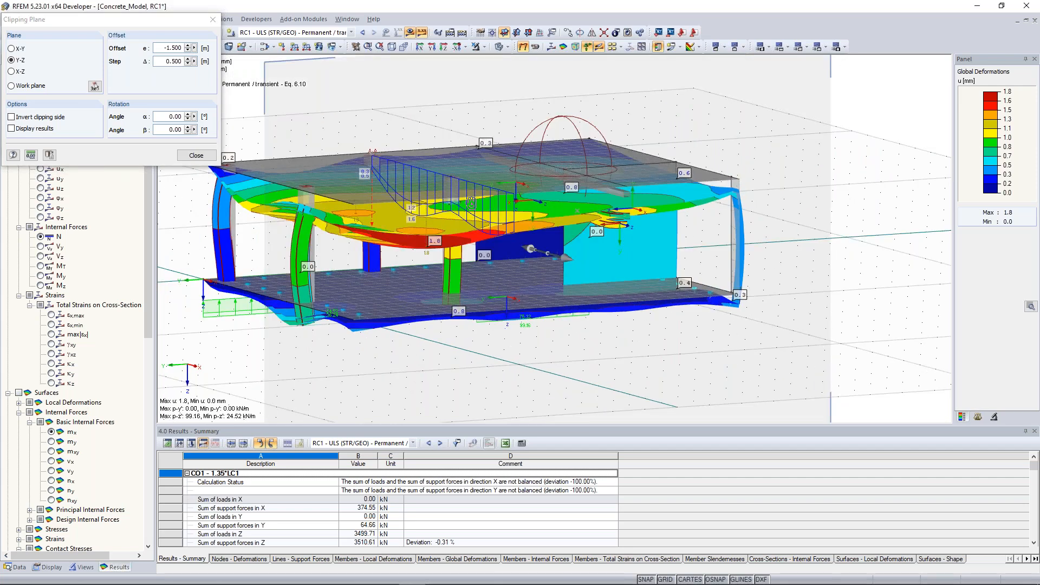
pyautogui.keyDown('ctrl'); pyautogui.moveTo(472, 203); pyautogui.dragTo(515, 219, button='middle'); pyautogui.keyUp('ctrl')
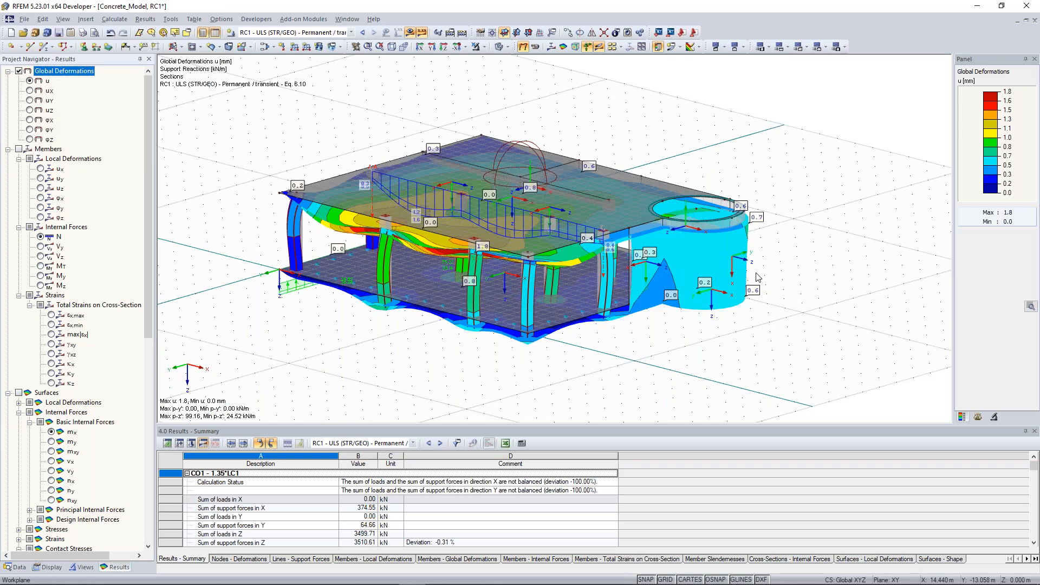
# Fly through the building in Camera Fly Mode to examine the global deformations inside and above the roof slab, and leave the mode.
pyautogui.keyDown('ctrl'); pyautogui.moveTo(515, 327); pyautogui.dragTo(470, 354, button='middle'); pyautogui.keyUp('ctrl')
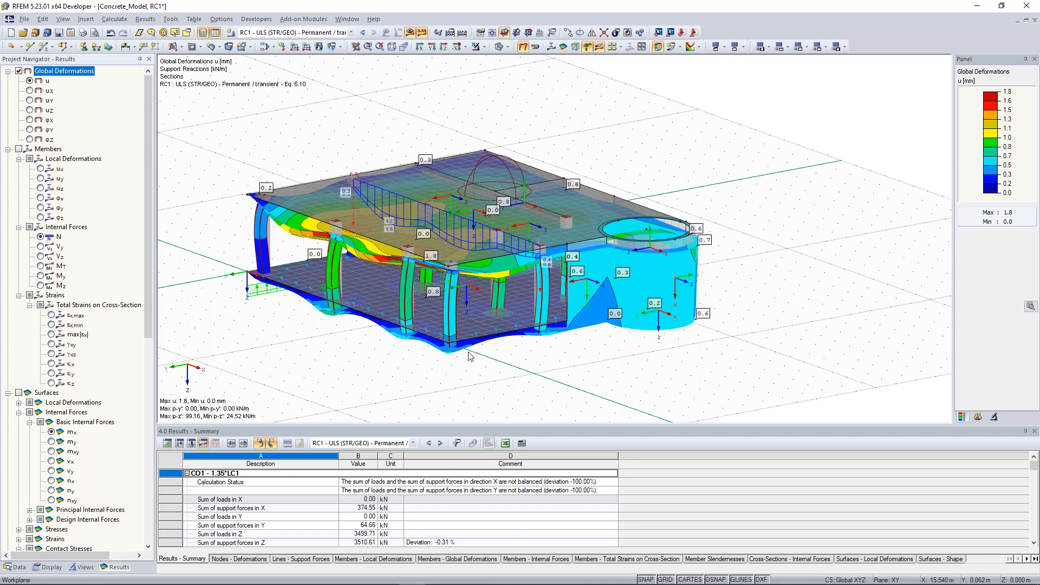
pyautogui.hotkey('shift', 'f')
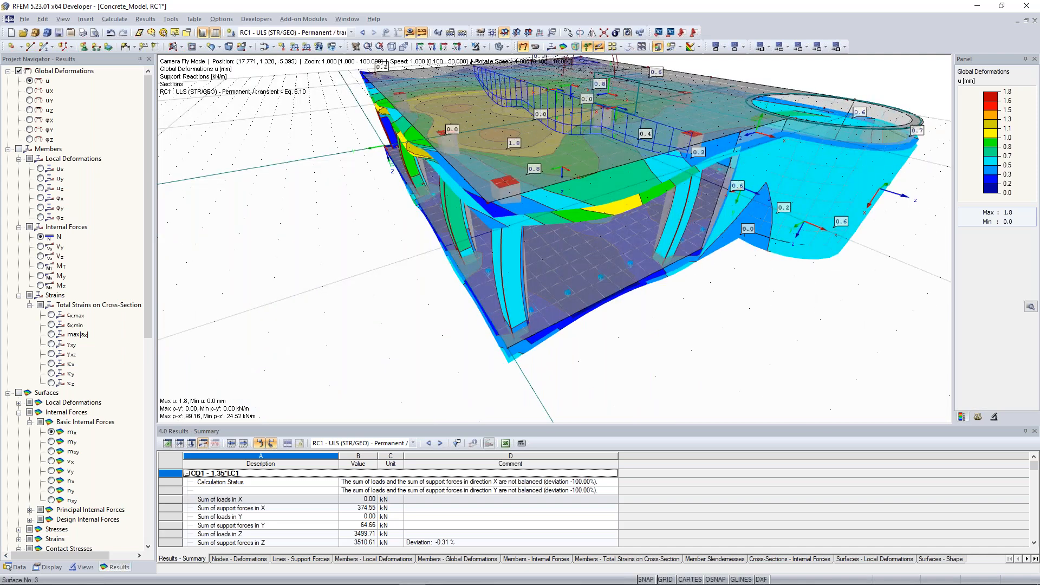
pyautogui.press('d')
pyautogui.press('s')
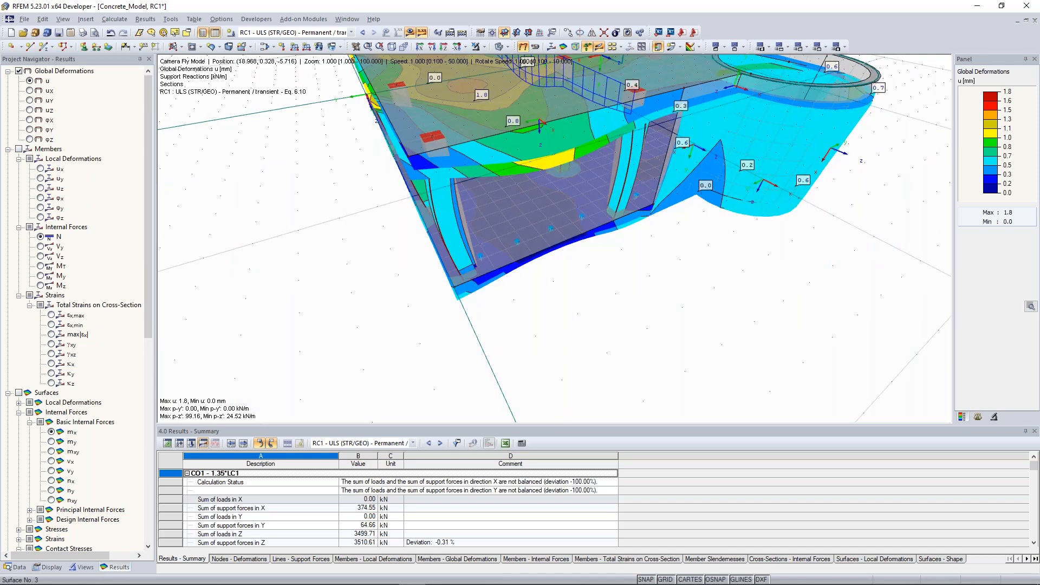
pyautogui.press('w')
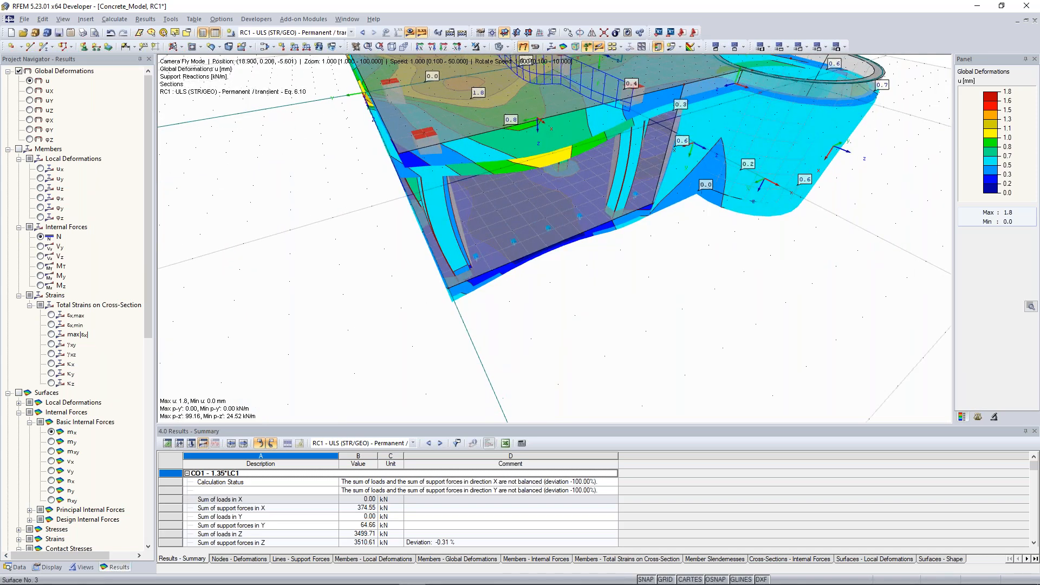
pyautogui.press('w')
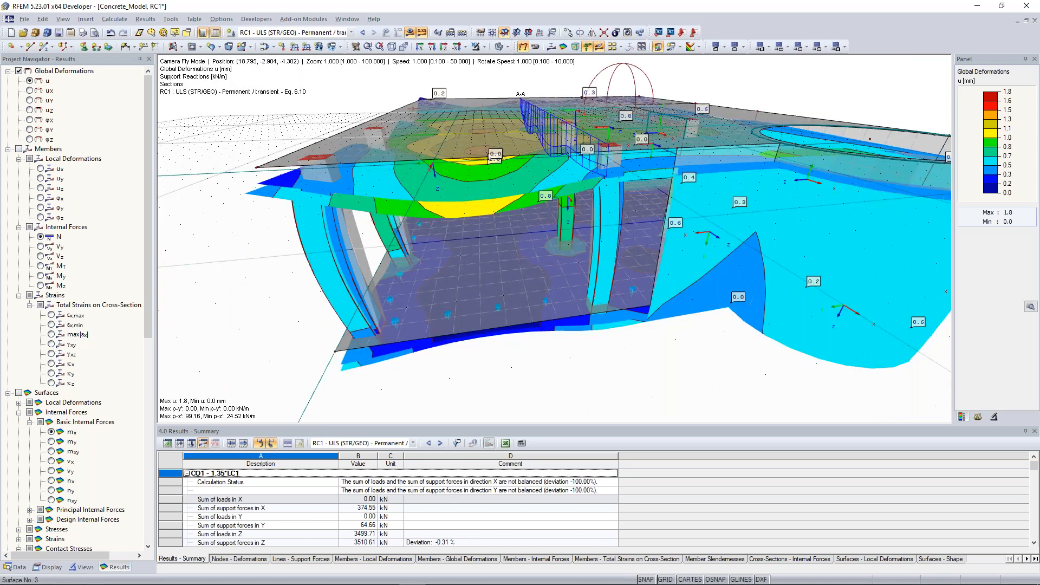
pyautogui.press('w')
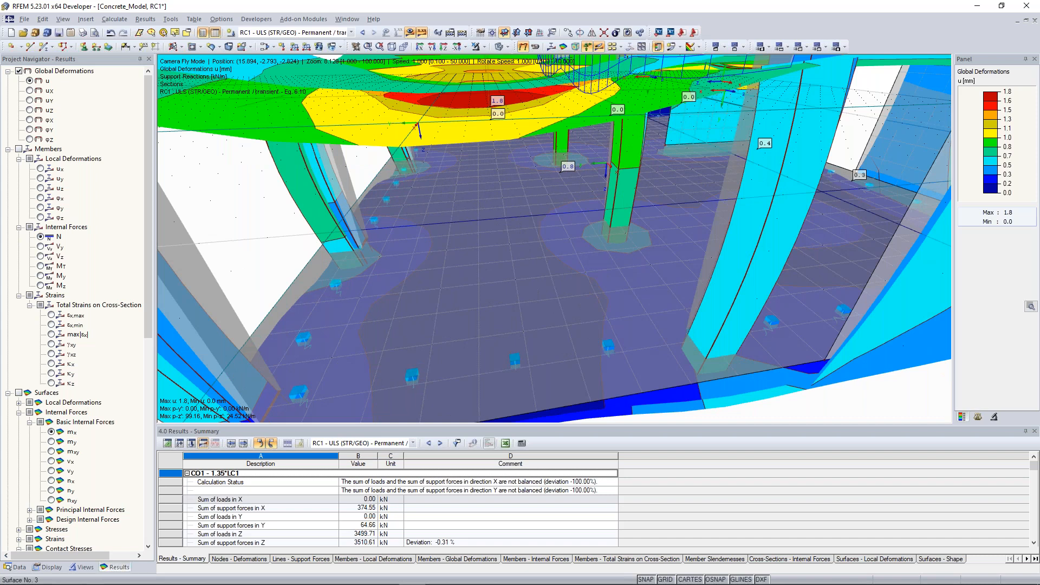
pyautogui.press('w')
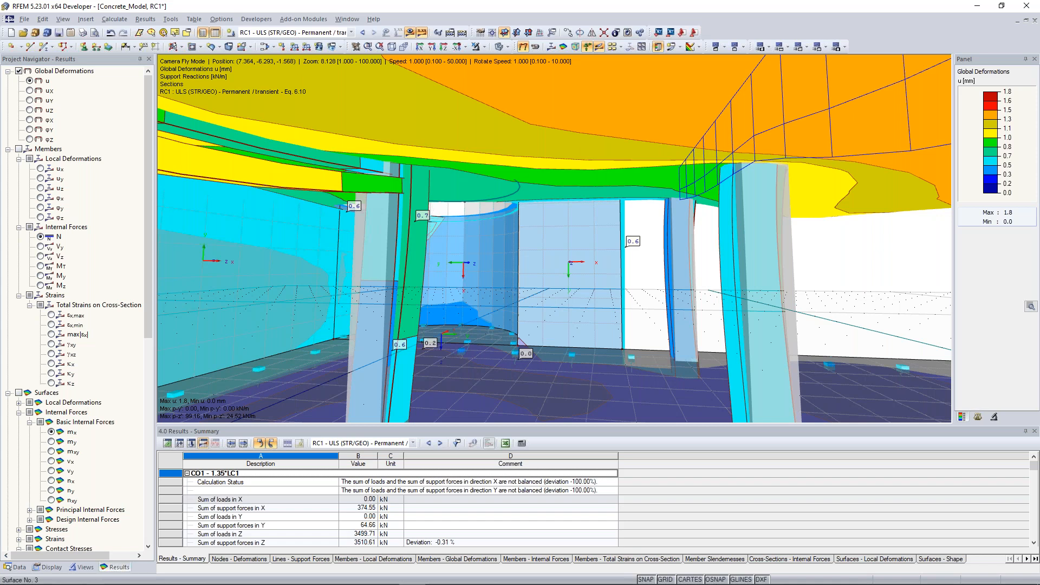
pyautogui.press('e')
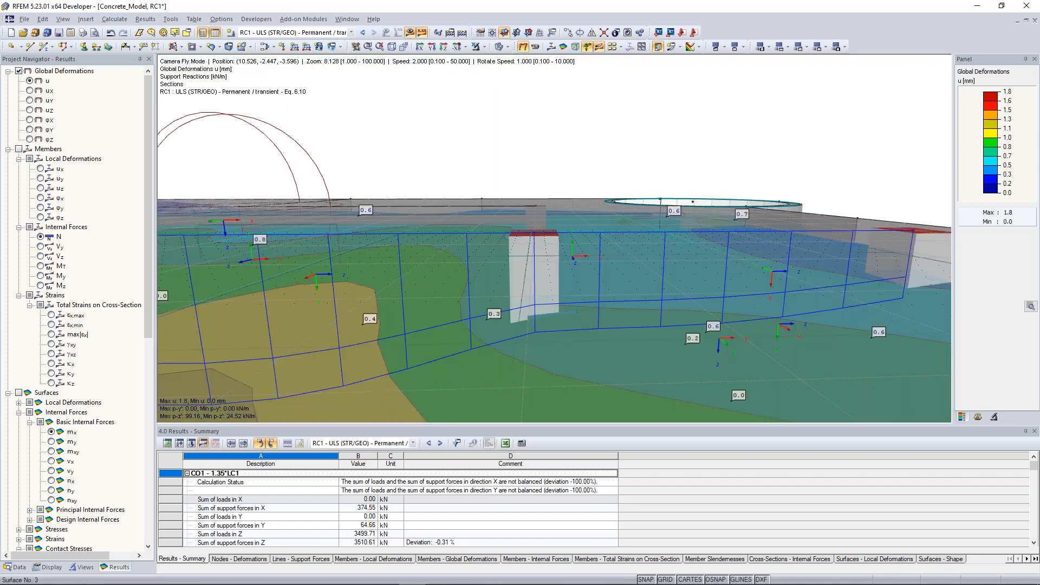
pyautogui.press('d')
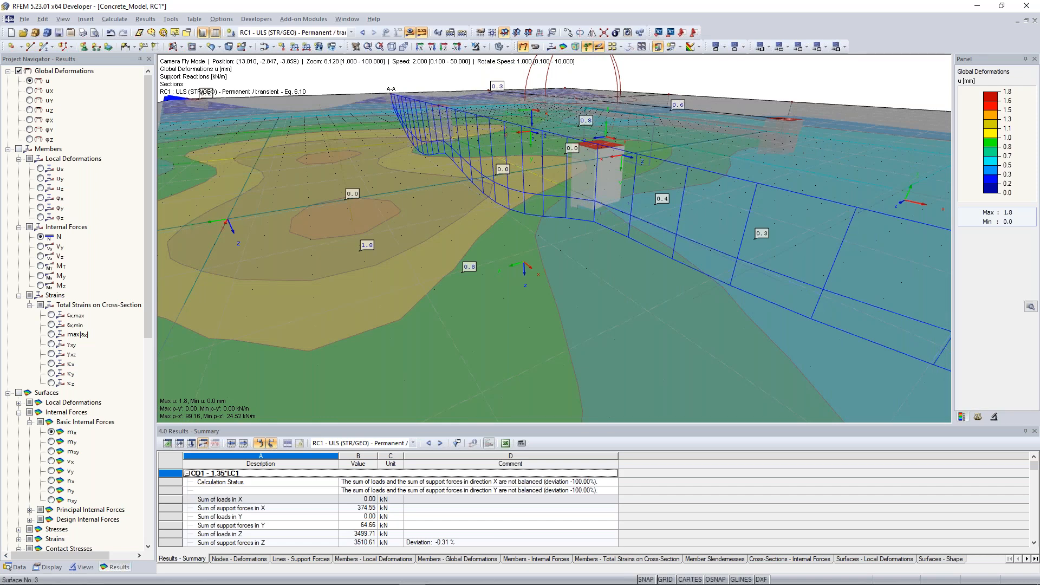
pyautogui.press('Escape')
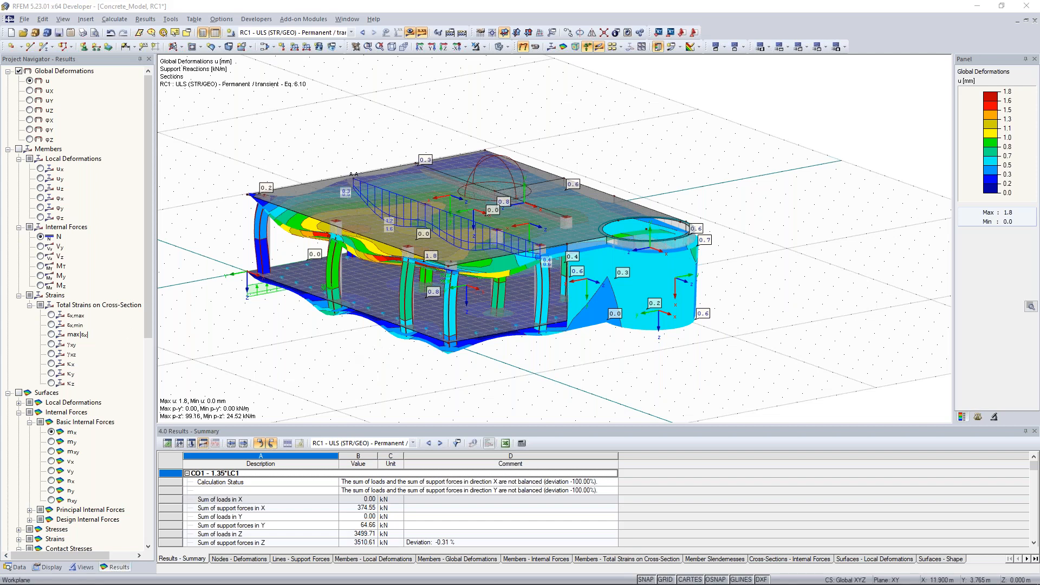
# Create a new coordinate system with origin at node 17 on the roof slab's corner and node 18 as the positive U-axis point.
pyautogui.keyDown('ctrl'); pyautogui.moveTo(357, 362); pyautogui.dragTo(845, 336, button='middle'); pyautogui.keyUp('ctrl')
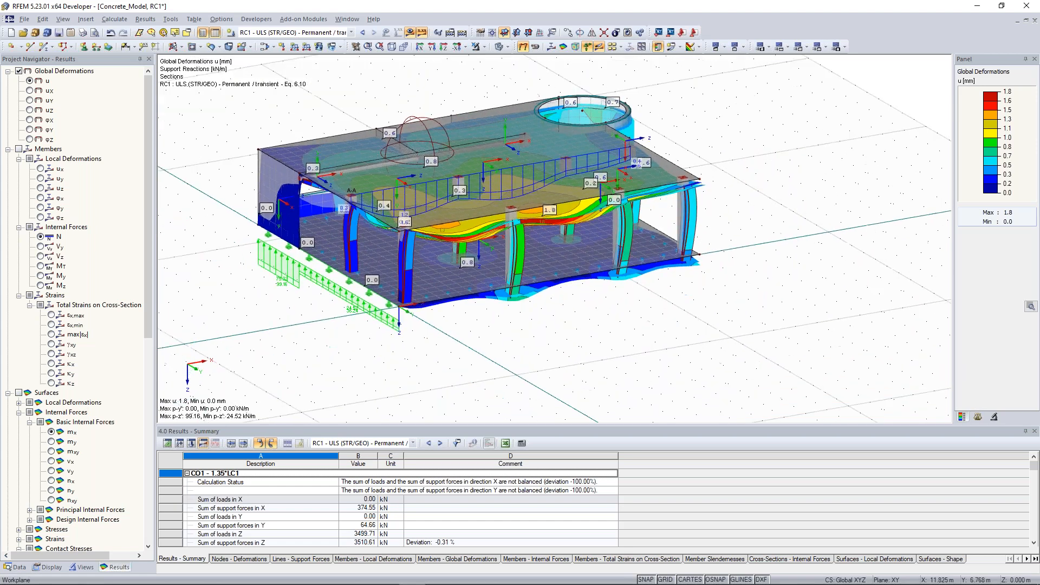
pyautogui.rightClick(747, 132)
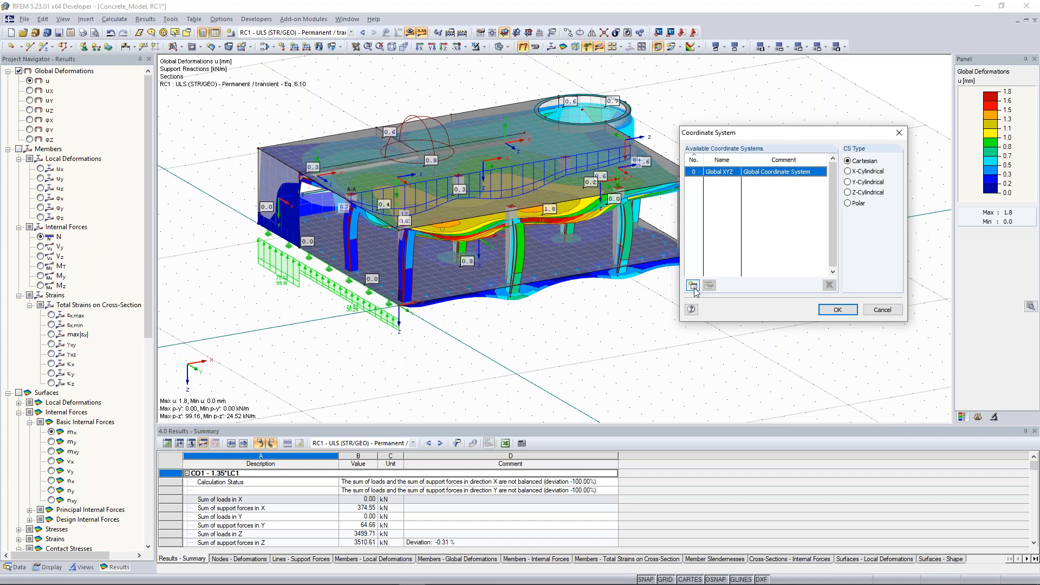
pyautogui.click(693, 286)
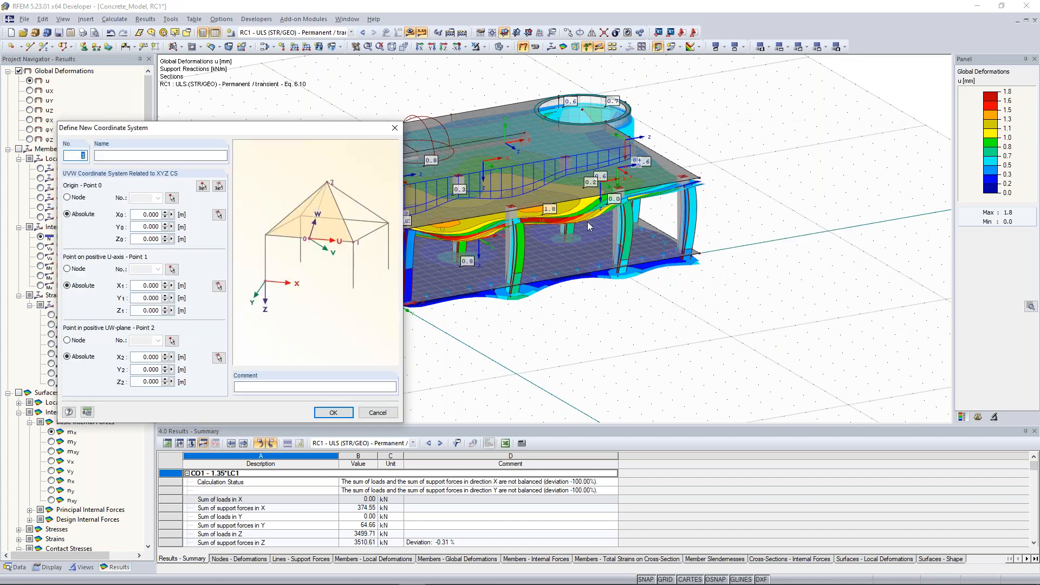
pyautogui.moveTo(319, 130); pyautogui.dragTo(234, 138)
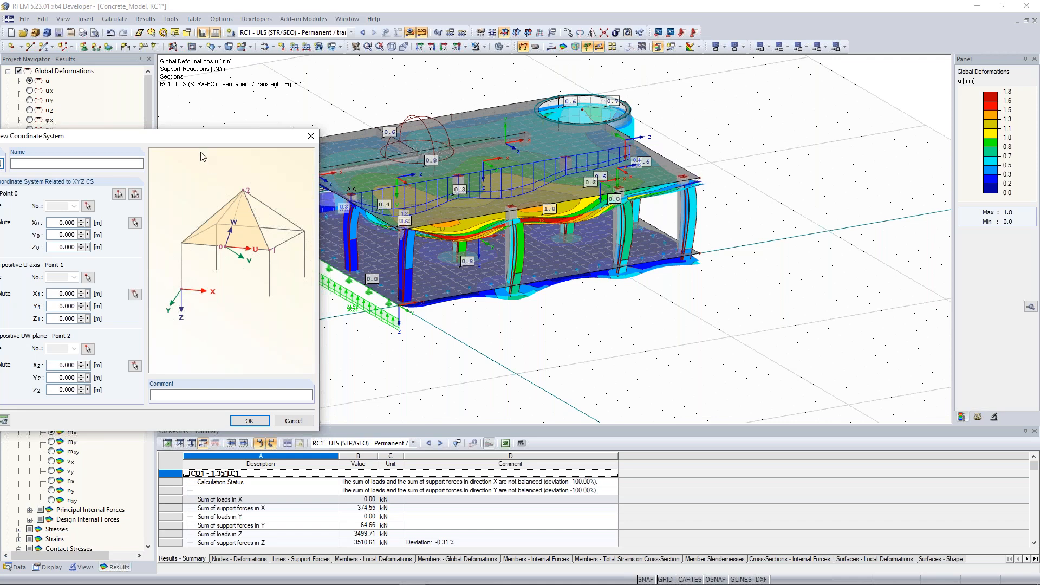
pyautogui.moveTo(196, 137); pyautogui.dragTo(835, 92)
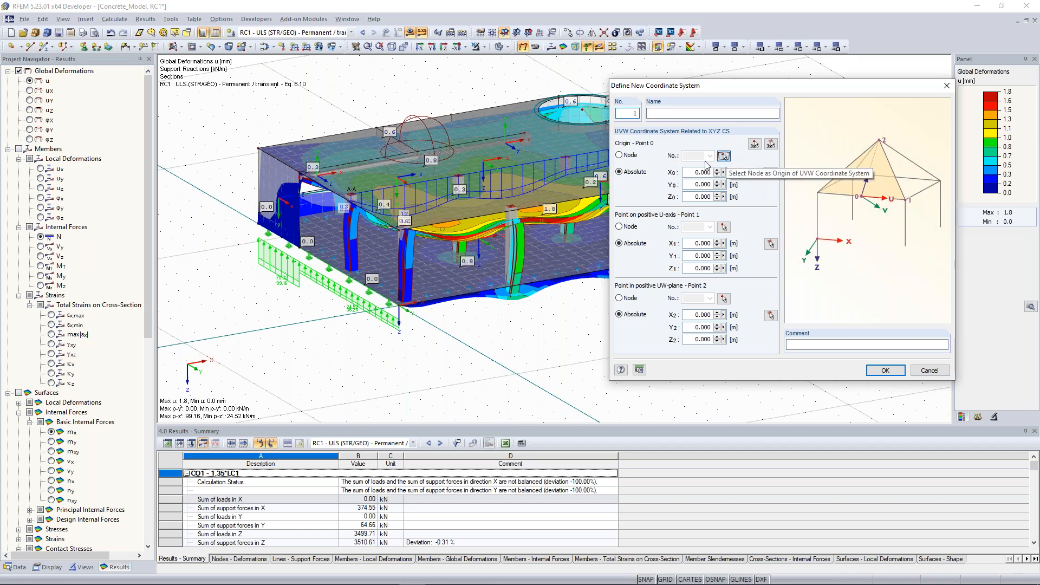
pyautogui.click(723, 157)
pyautogui.scroll(7, 389, 229)
pyautogui.keyDown('ctrl'); pyautogui.moveTo(389, 230); pyautogui.dragTo(330, 250, button='middle'); pyautogui.keyUp('ctrl')
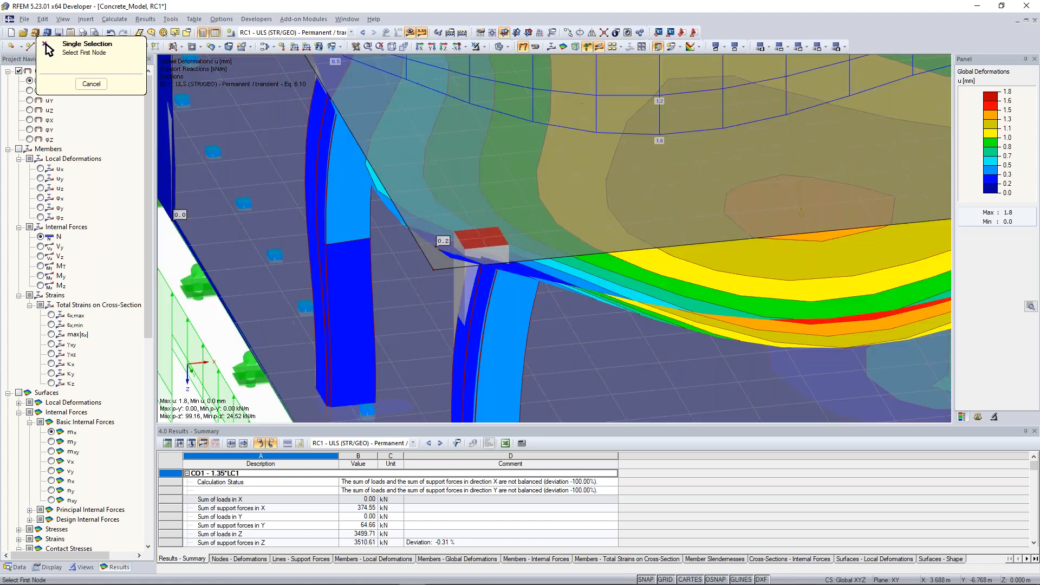
pyautogui.click(430, 270)
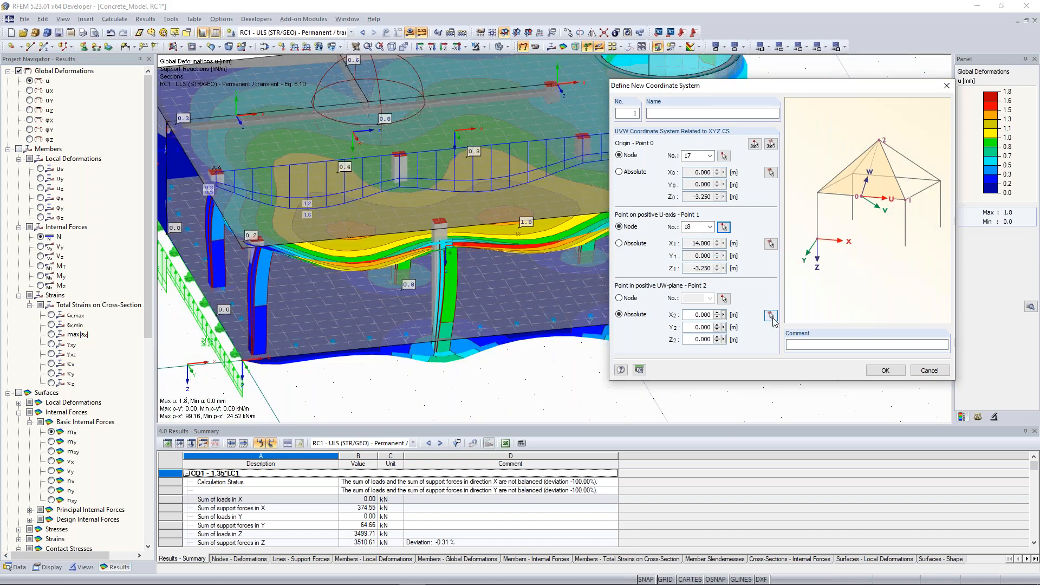
# Pick the UW-plane point at 0.000, -12.000, -3.250 m, name the coordinate system Favorite COS and make it active.
pyautogui.click(770, 315)
pyautogui.moveTo(507, 235); pyautogui.dragTo(671, 295, button='middle')
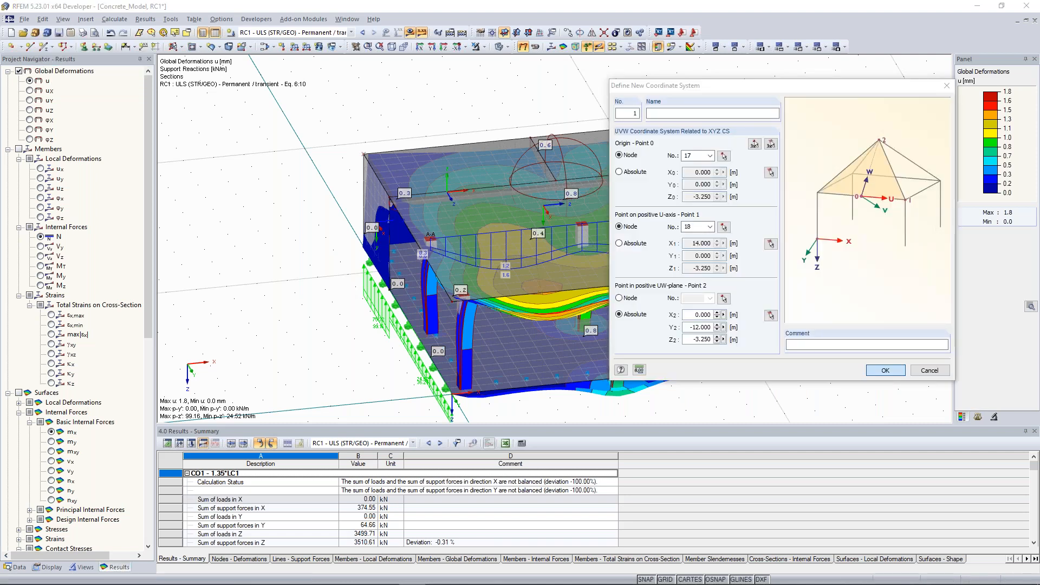
pyautogui.press('Return')
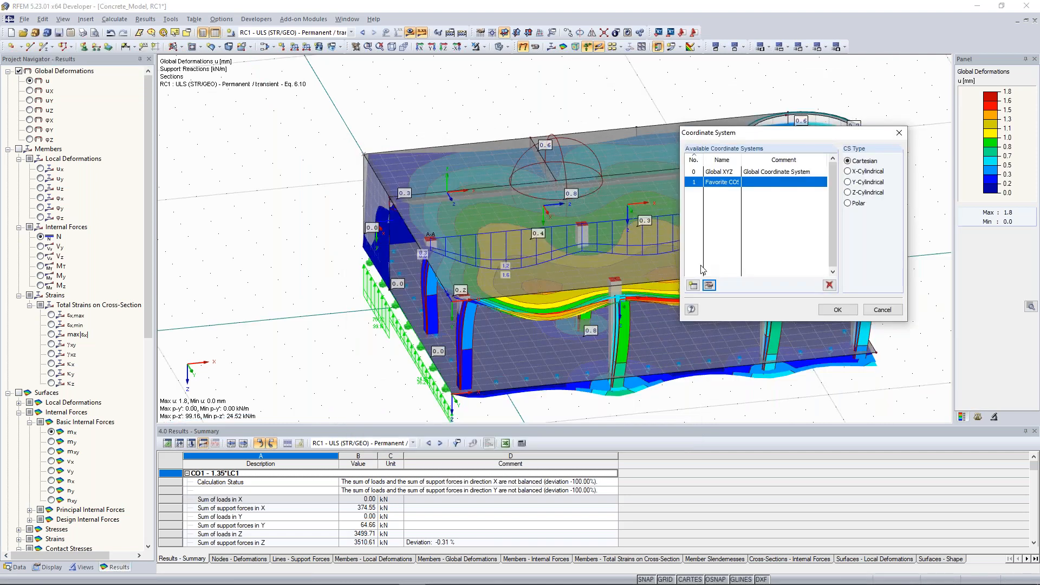
pyautogui.press('Return')
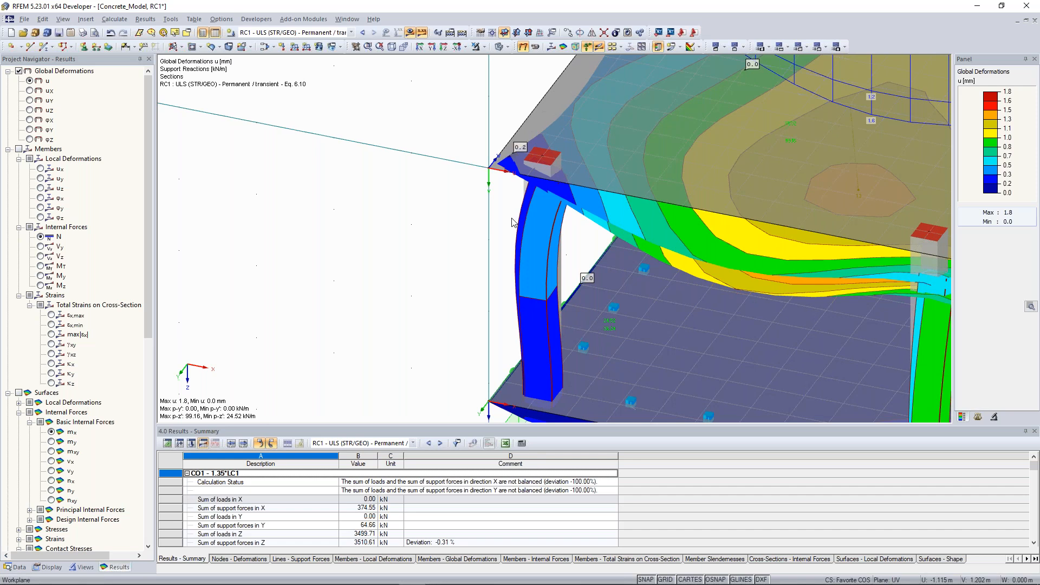
# Hide the RC1 results and display load case LC5 - Imperfection towards +X on the model.
pyautogui.scroll(-7, 515, 228)
pyautogui.click(410, 33)
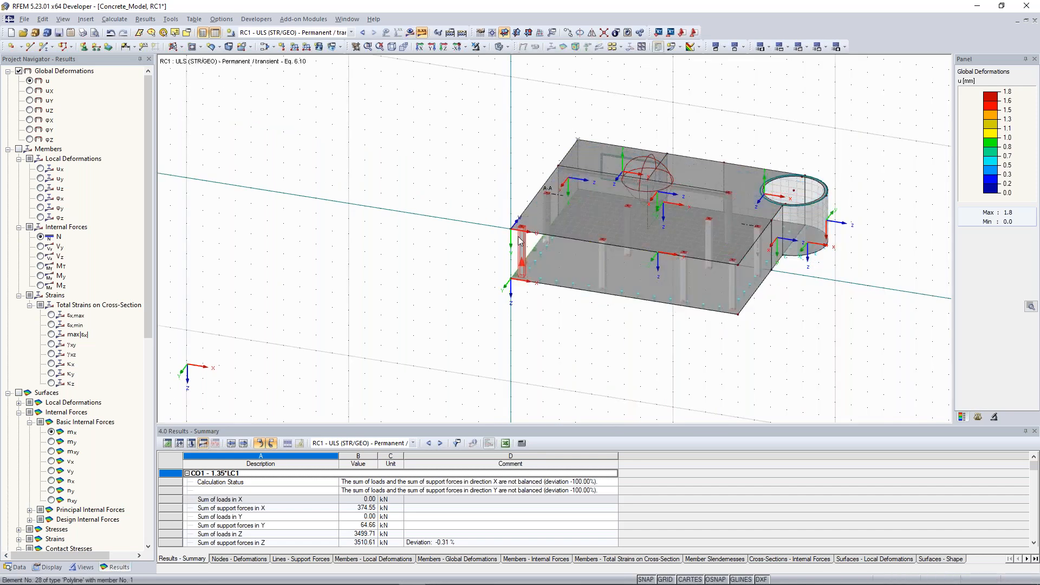
pyautogui.scroll(3, 515, 238)
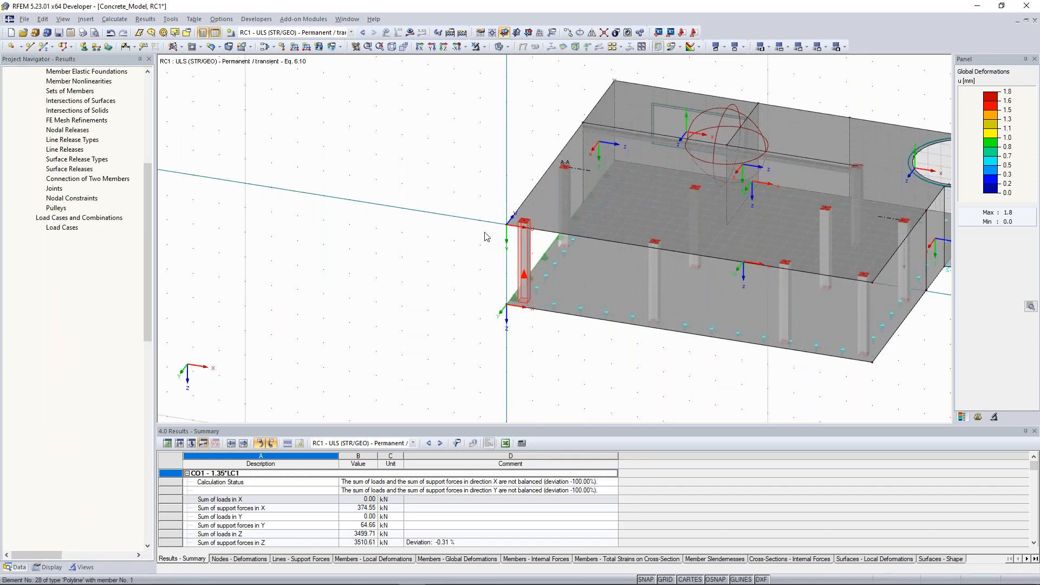
pyautogui.scroll(1, 488, 236)
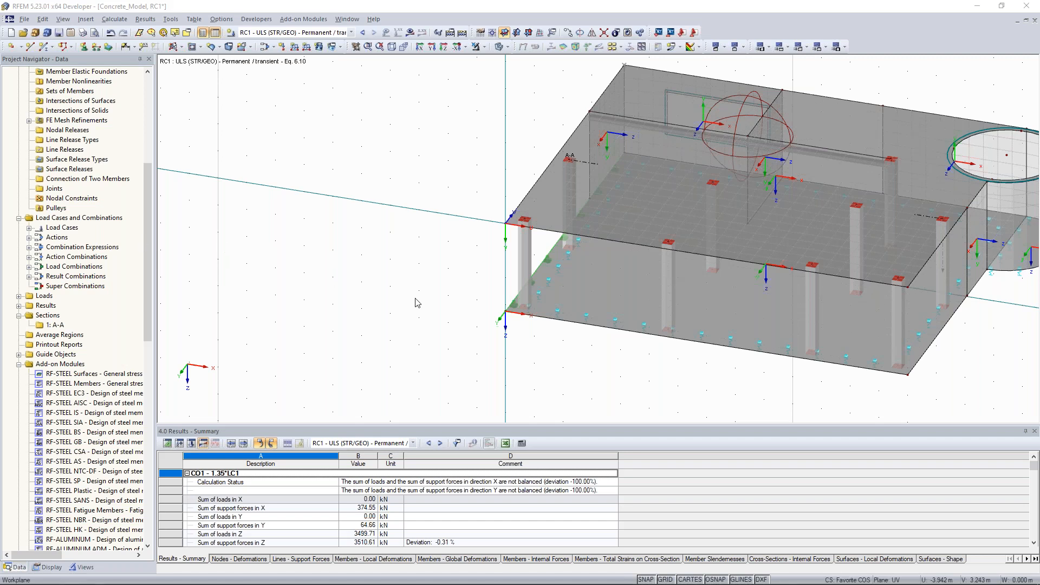
pyautogui.moveTo(371, 295); pyautogui.dragTo(211, 277, button='middle')
pyautogui.click(351, 33)
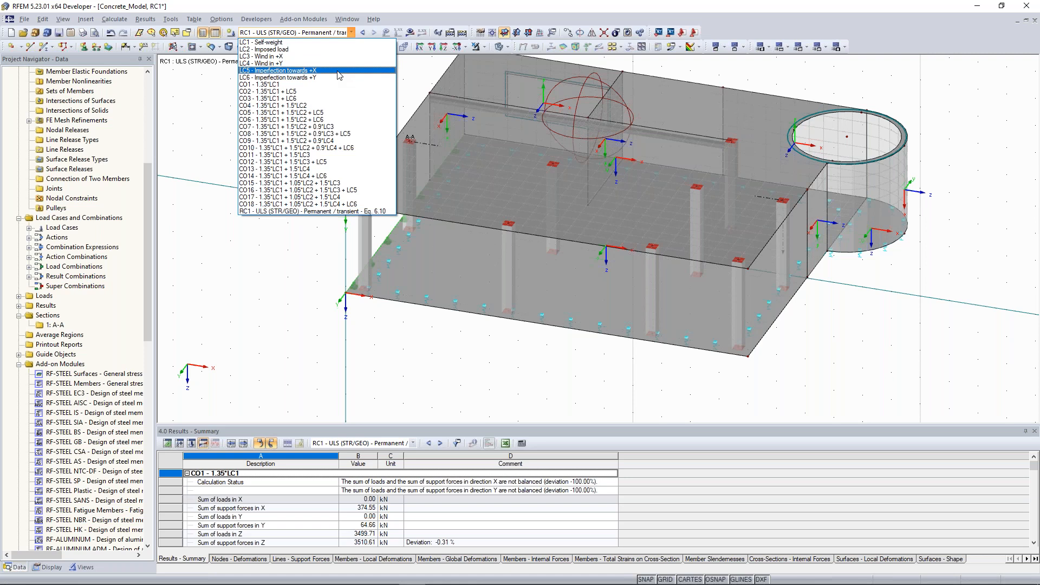
pyautogui.click(338, 71)
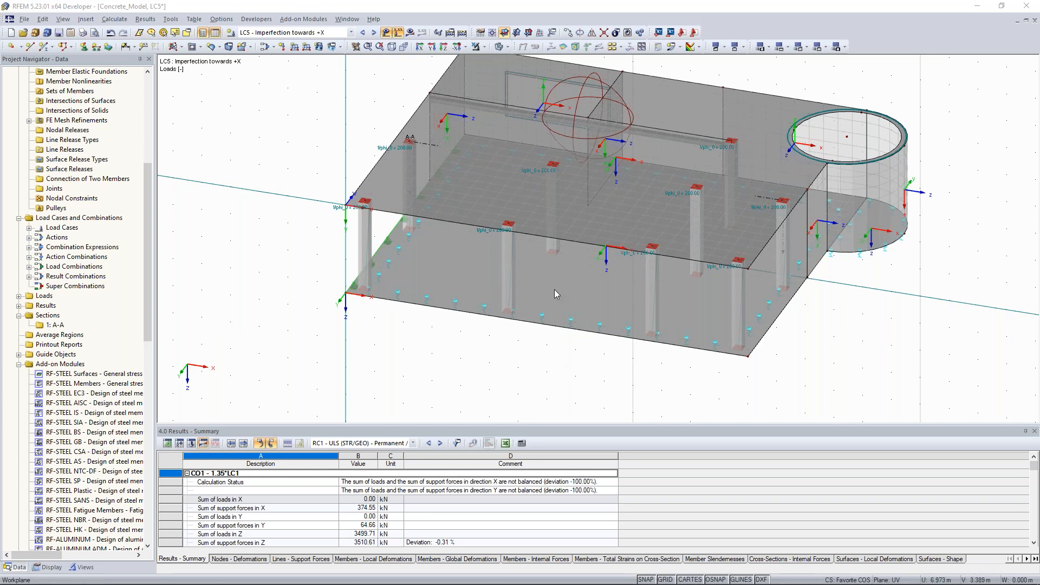
# Examine the LC5 column imperfections and the ground slab supports close up, in solid and in wireframe display.
pyautogui.keyDown('ctrl'); pyautogui.moveTo(652, 254); pyautogui.dragTo(473, 304, button='middle'); pyautogui.keyUp('ctrl')
pyautogui.scroll(3, 608, 281)
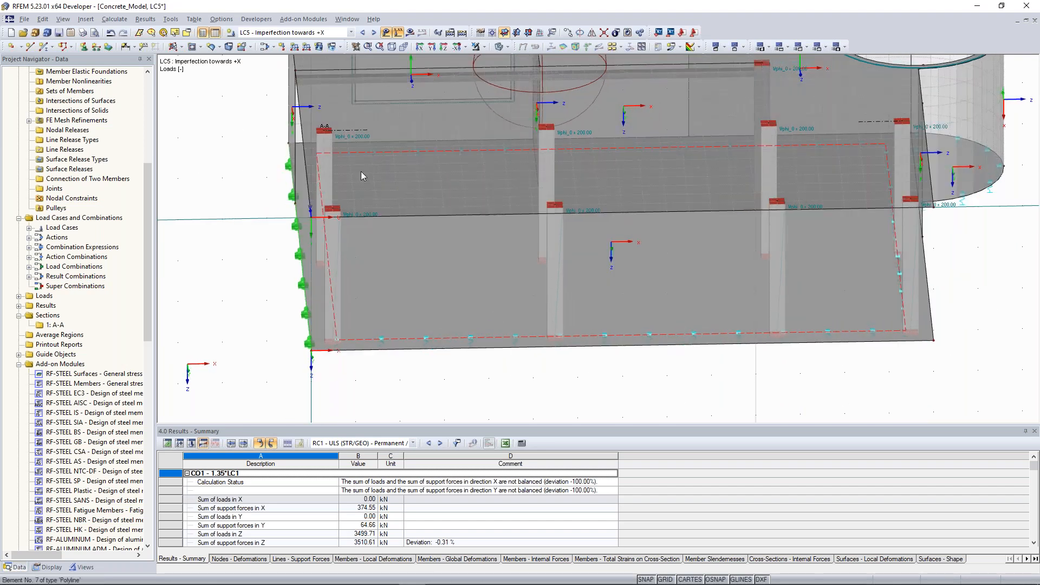
pyautogui.keyDown('ctrl'); pyautogui.moveTo(408, 254); pyautogui.dragTo(357, 260, button='middle'); pyautogui.keyUp('ctrl')
pyautogui.scroll(5, 358, 260)
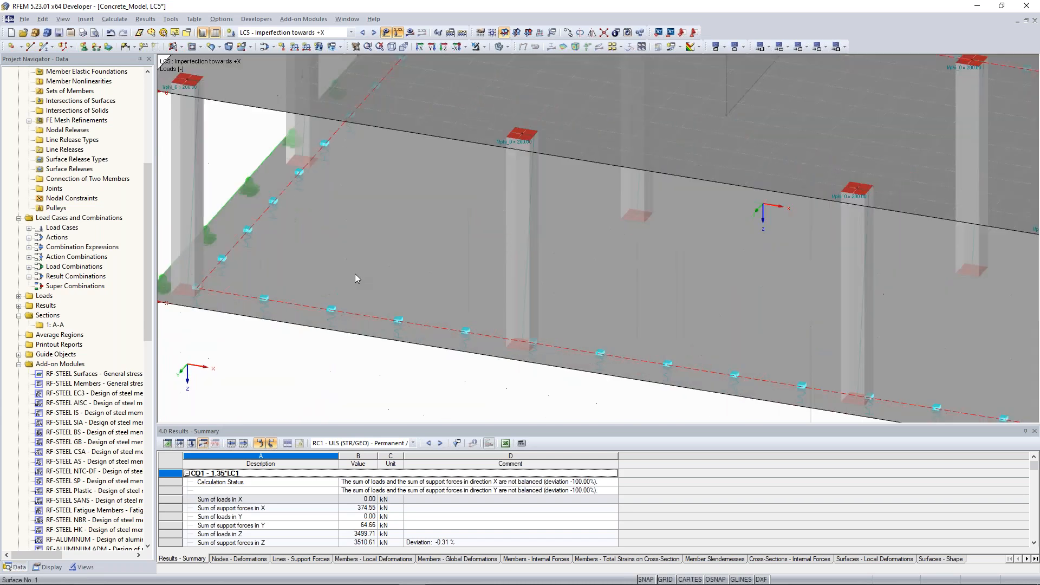
pyautogui.scroll(-4, 358, 261)
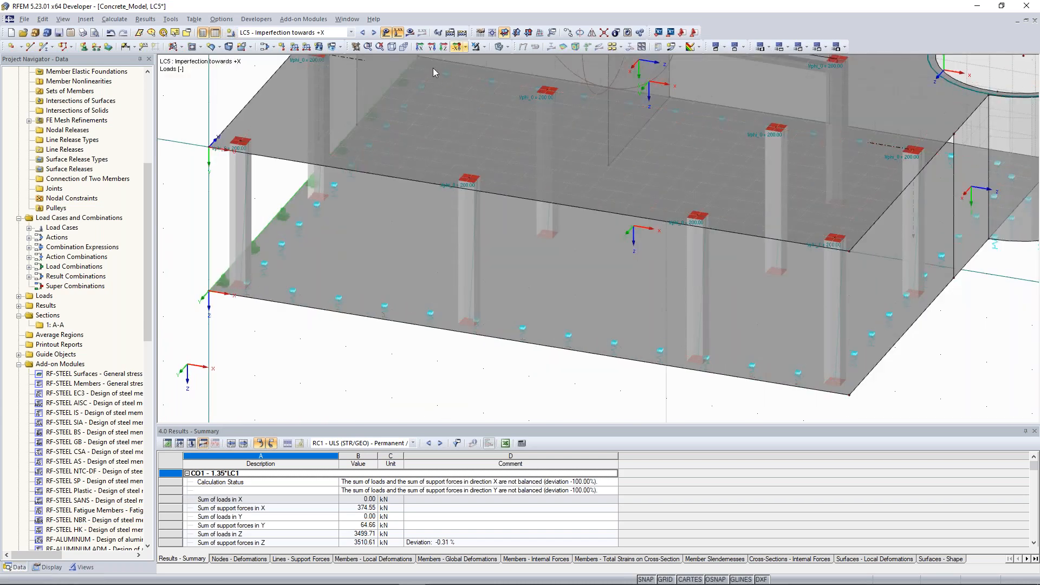
pyautogui.keyDown('ctrl'); pyautogui.moveTo(383, 315); pyautogui.dragTo(477, 275, button='middle'); pyautogui.keyUp('ctrl')
pyautogui.scroll(2, 477, 275)
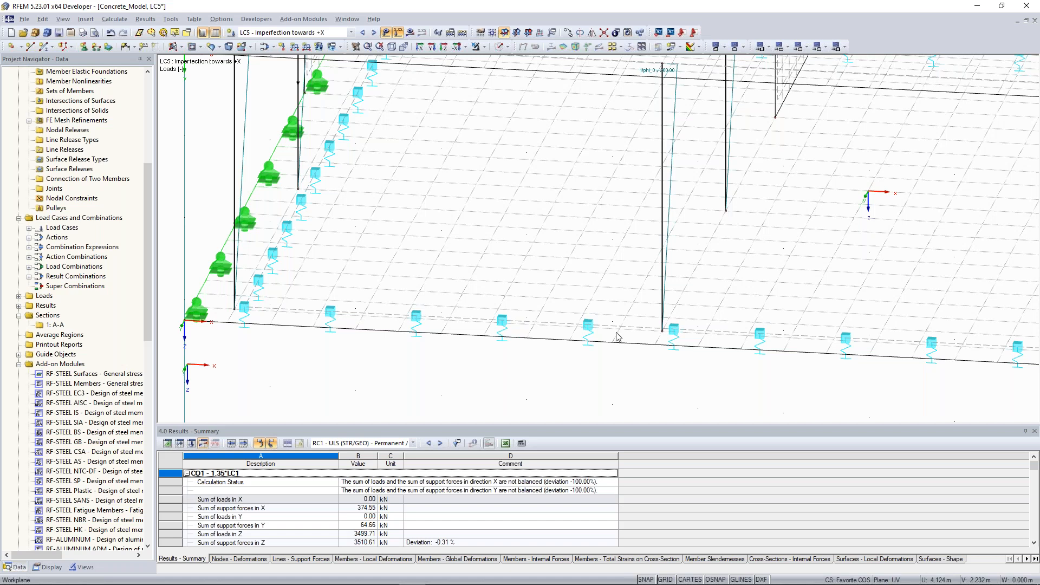
pyautogui.scroll(3, 617, 336)
pyautogui.scroll(2, 567, 326)
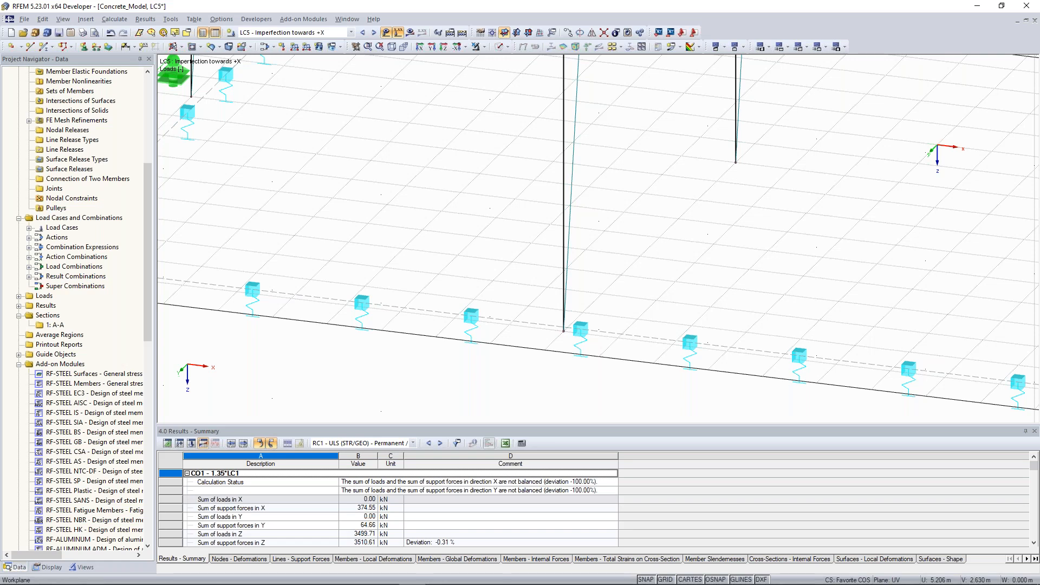
pyautogui.scroll(-3, 443, 259)
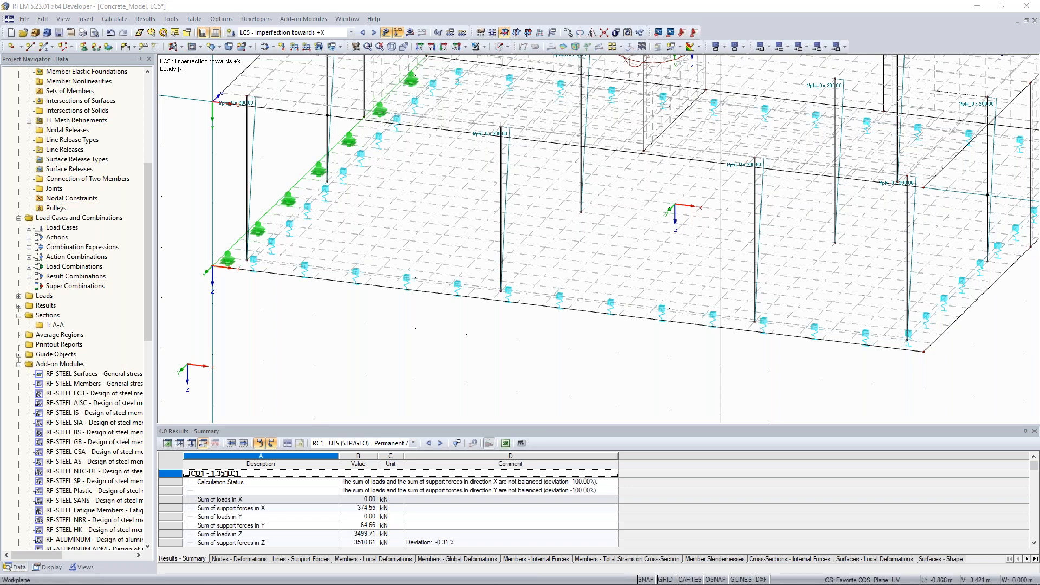
pyautogui.scroll(-4, 343, 315)
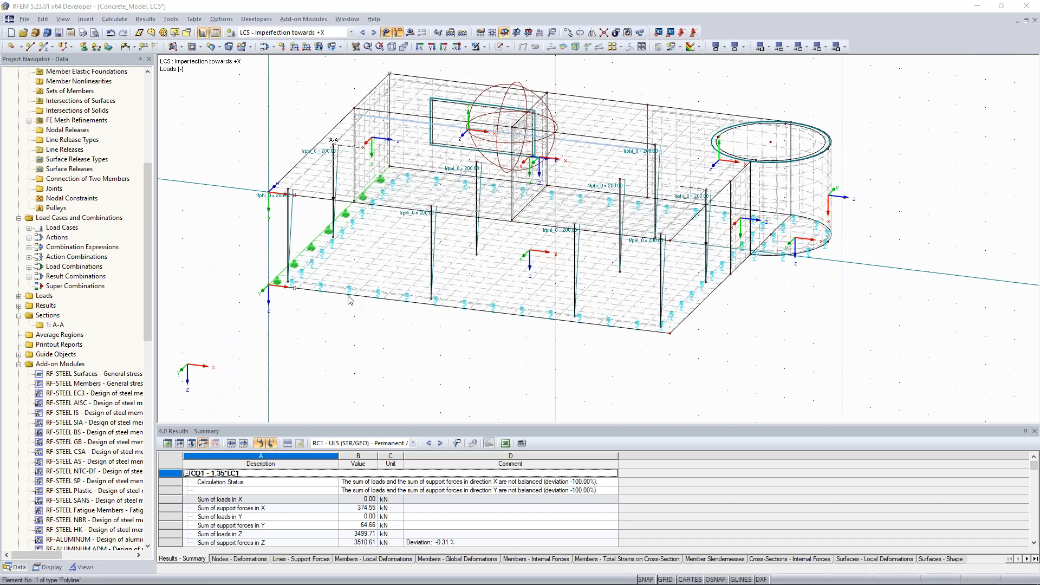
# Locate and select the RF-SOILIN soil-structure interaction module among the add-on modules.
pyautogui.scroll(-10, 148, 388)
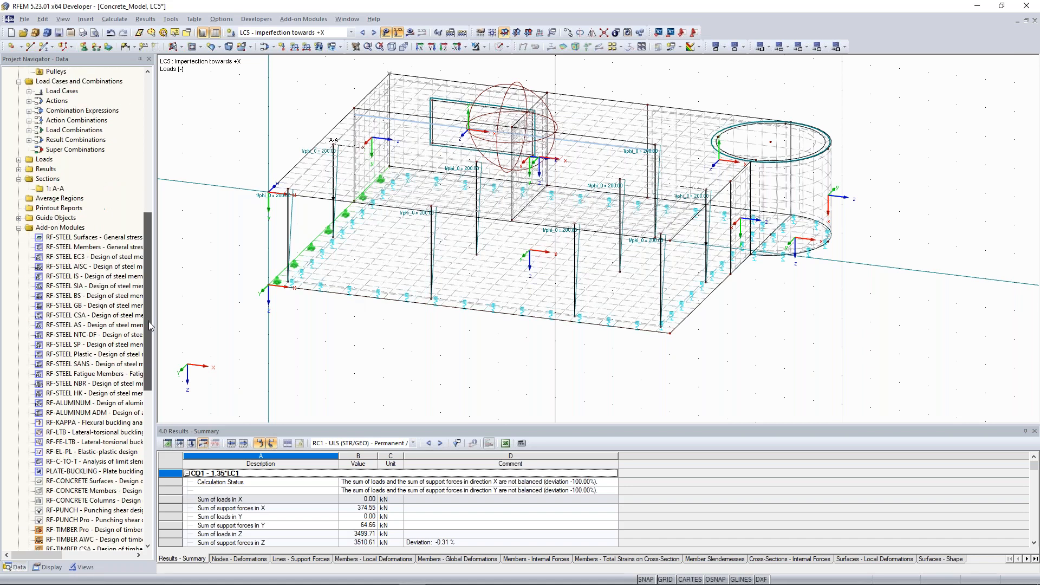
pyautogui.moveTo(147, 388); pyautogui.dragTo(147, 453)
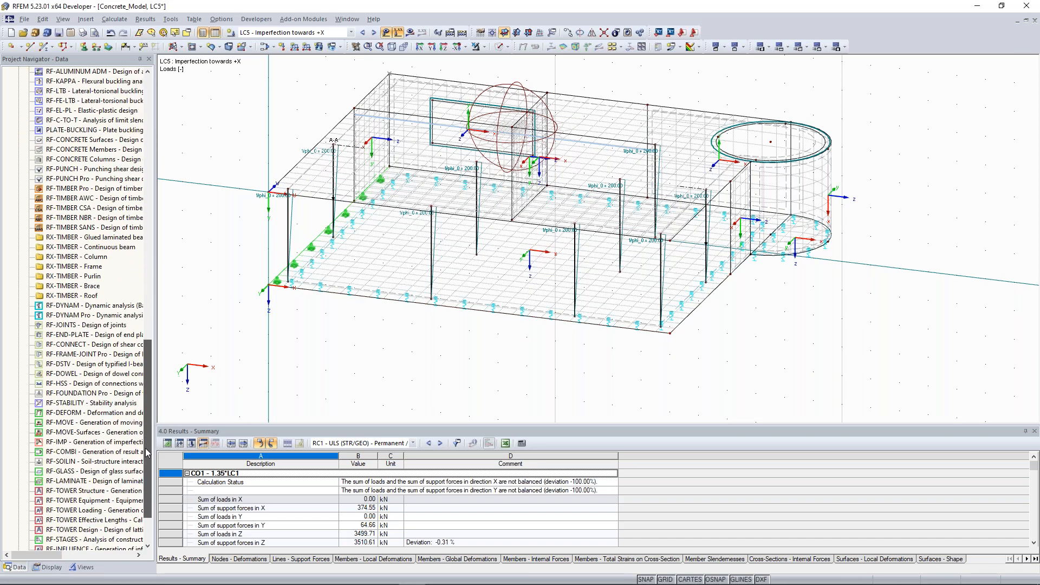
pyautogui.scroll(-1, 75, 430)
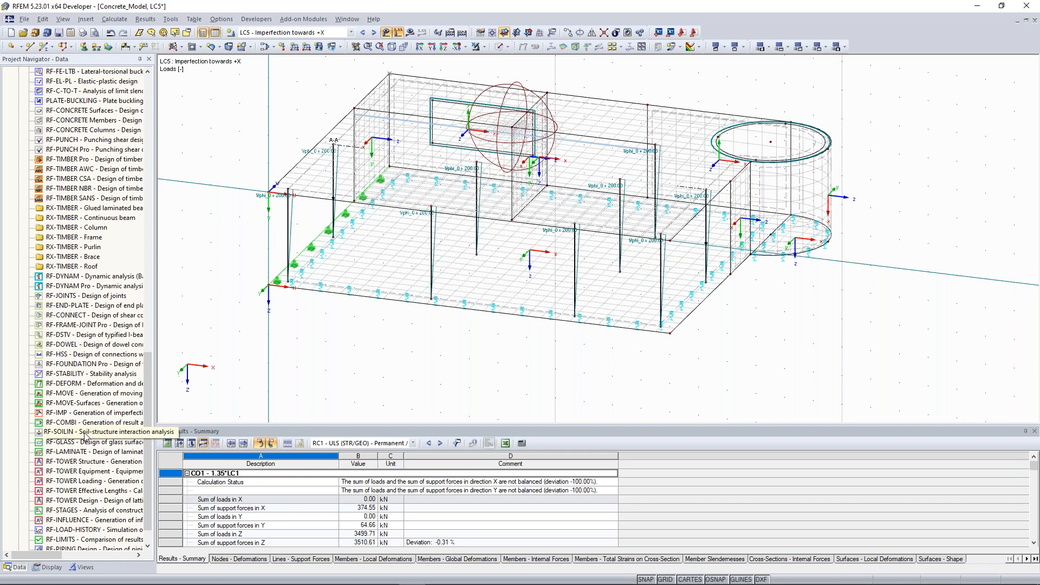
pyautogui.click(85, 433)
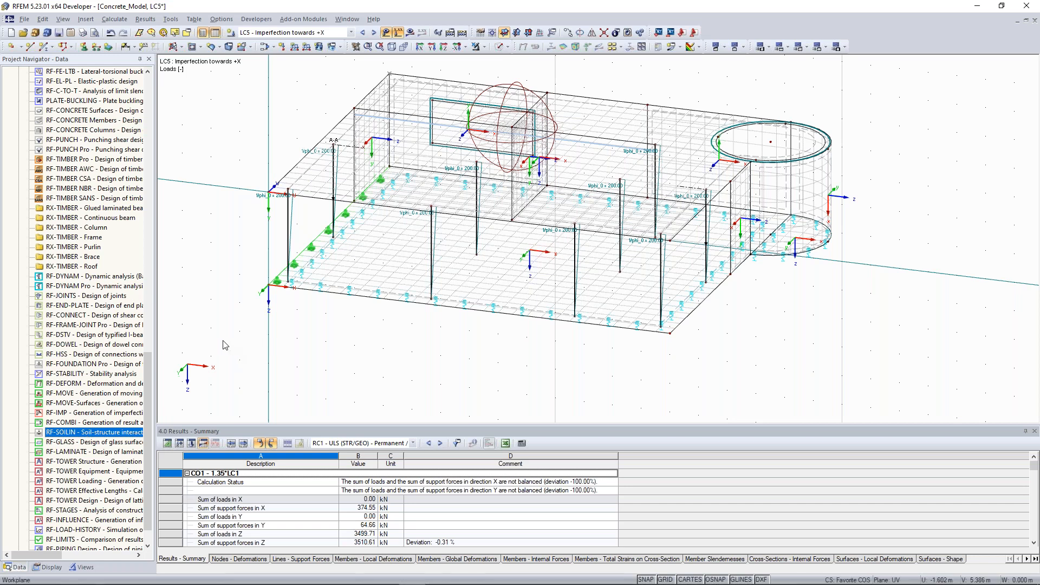
# Return the model to solid transparent display and reactivate the Global XYZ coordinate system.
pyautogui.scroll(-2, 226, 347)
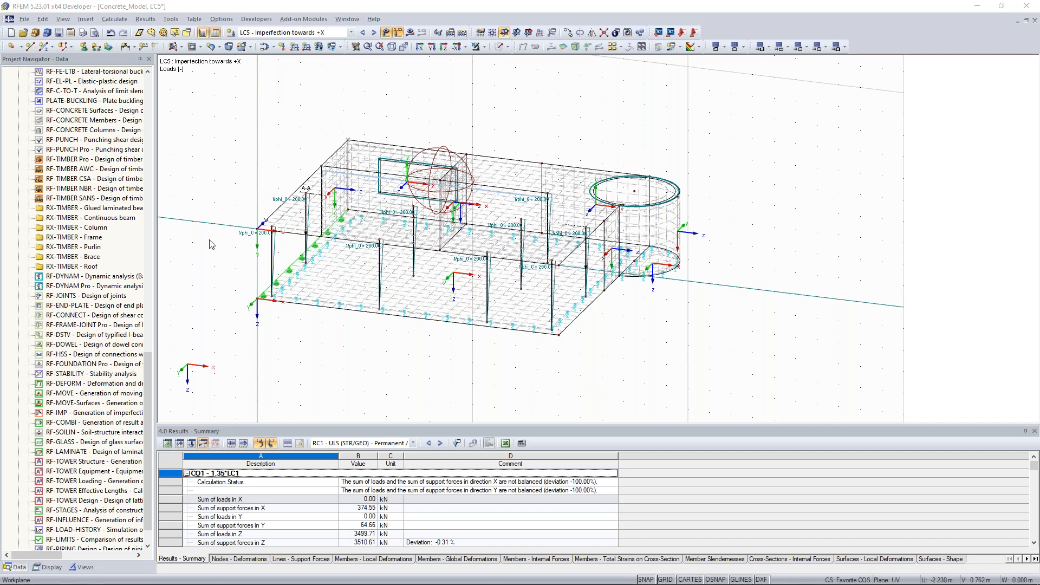
pyautogui.click(499, 47)
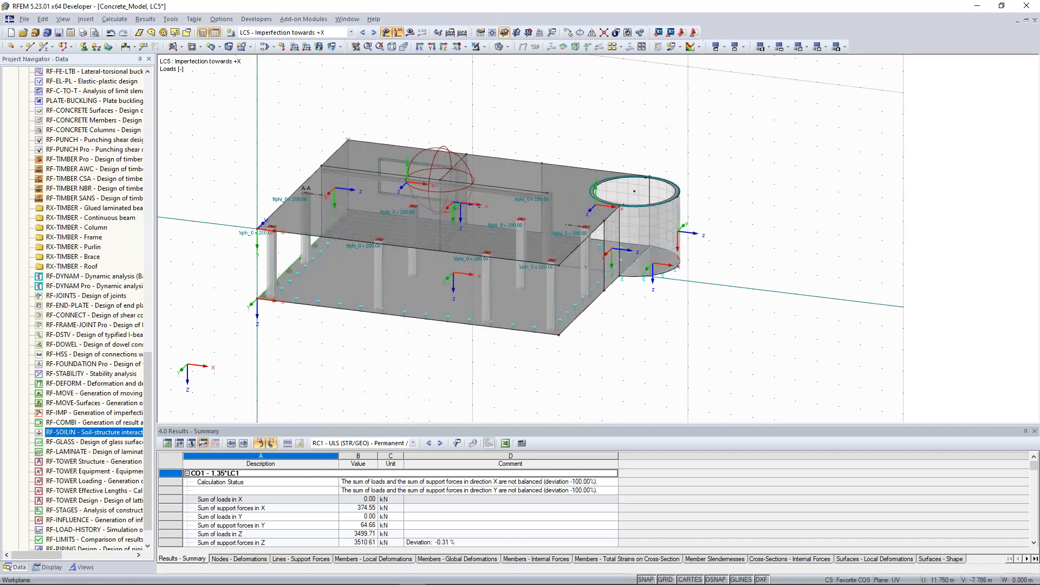
pyautogui.keyDown('ctrl'); pyautogui.moveTo(555, 139); pyautogui.dragTo(423, 142, button='middle'); pyautogui.keyUp('ctrl')
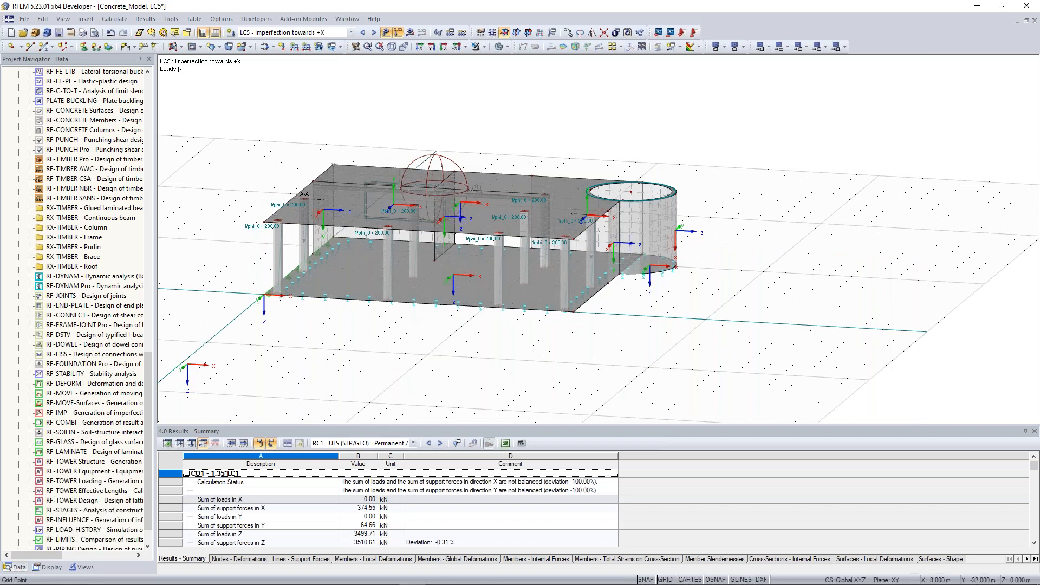
pyautogui.keyDown('ctrl'); pyautogui.moveTo(477, 189); pyautogui.dragTo(195, 231, button='middle'); pyautogui.keyUp('ctrl')
pyautogui.keyDown('ctrl'); pyautogui.moveTo(753, 253); pyautogui.dragTo(420, 239, button='middle'); pyautogui.keyUp('ctrl')
pyautogui.moveTo(365, 306); pyautogui.dragTo(420, 272, button='middle')
pyautogui.scroll(3, 421, 273)
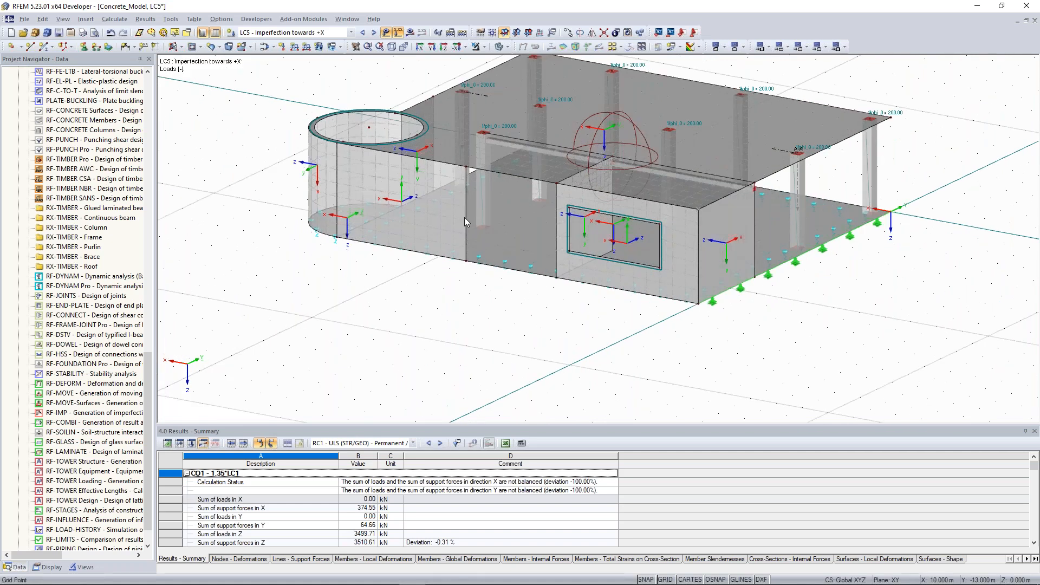
# Show the RC1 results again and compare the surfaces' basic internal forces my, nx and mx.
pyautogui.keyDown('ctrl'); pyautogui.moveTo(487, 283); pyautogui.dragTo(475, 265, button='middle'); pyautogui.keyUp('ctrl')
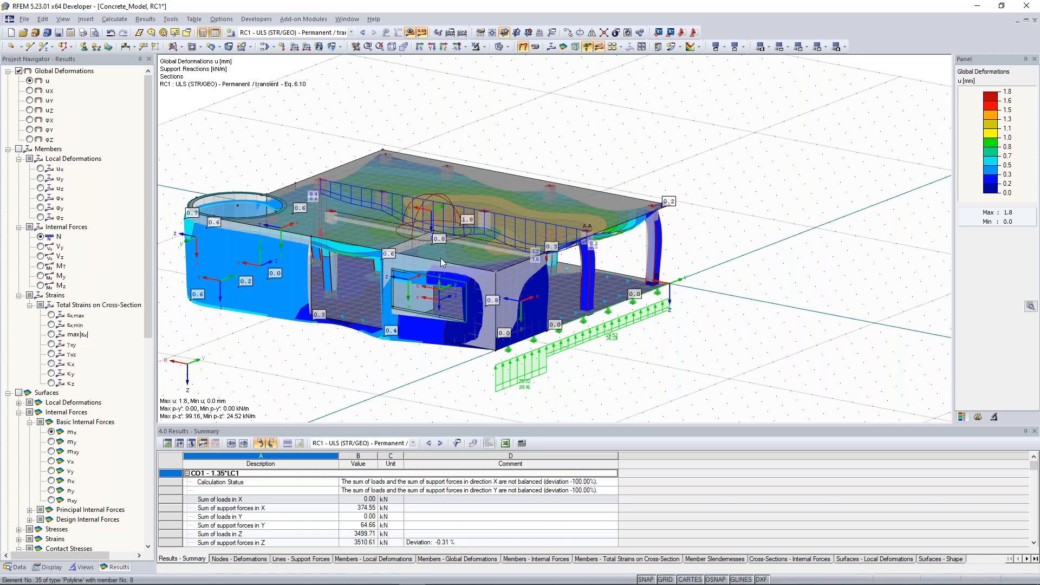
pyautogui.scroll(5, 441, 258)
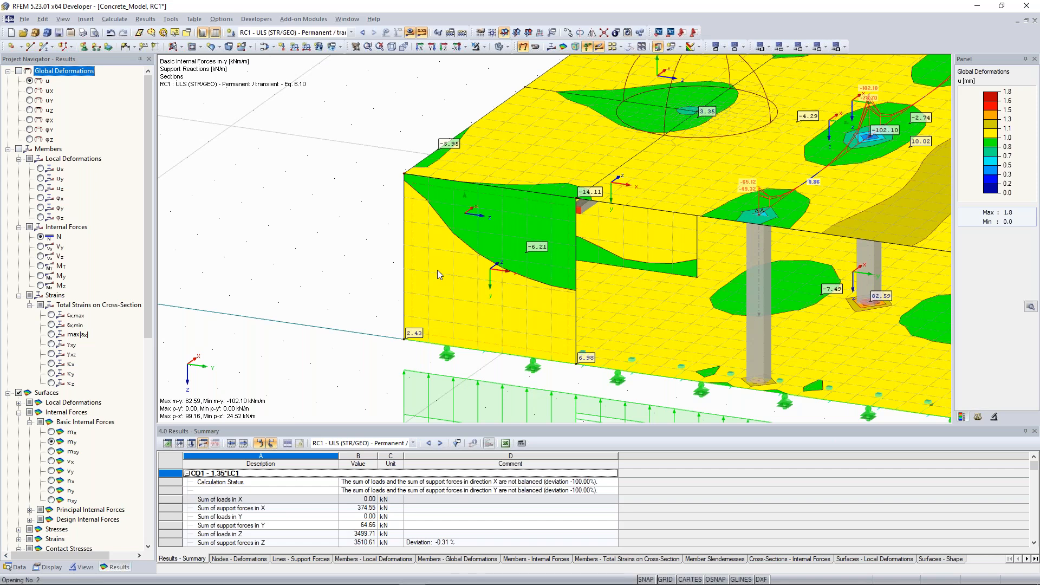
pyautogui.click(60, 463)
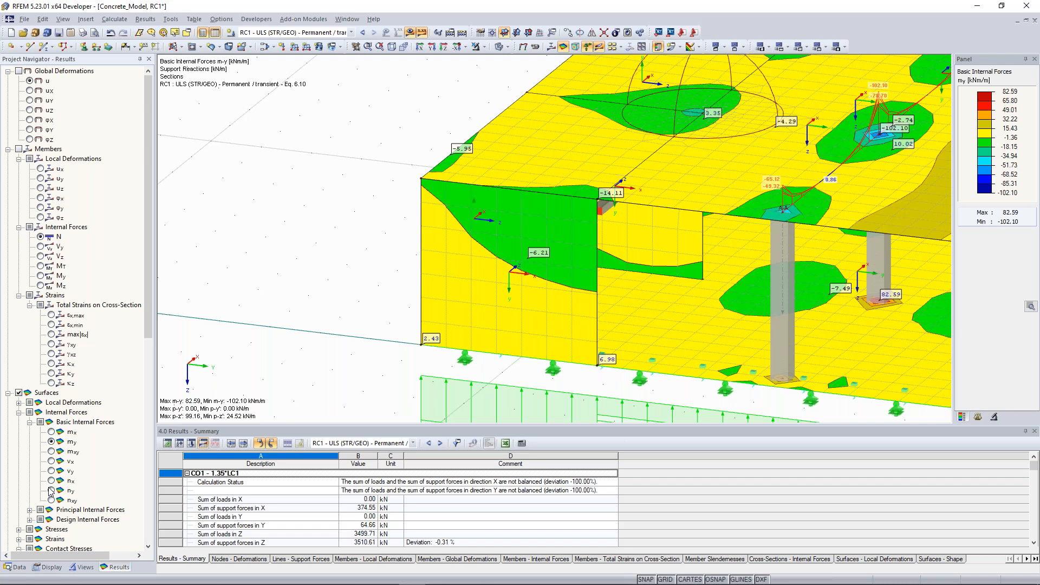
pyautogui.click(51, 481)
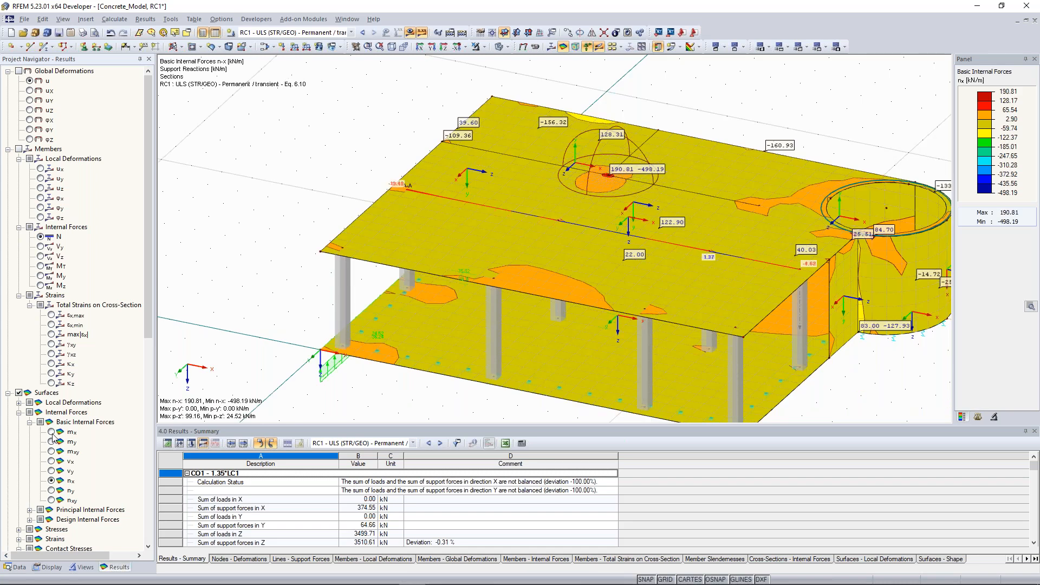
pyautogui.click(52, 432)
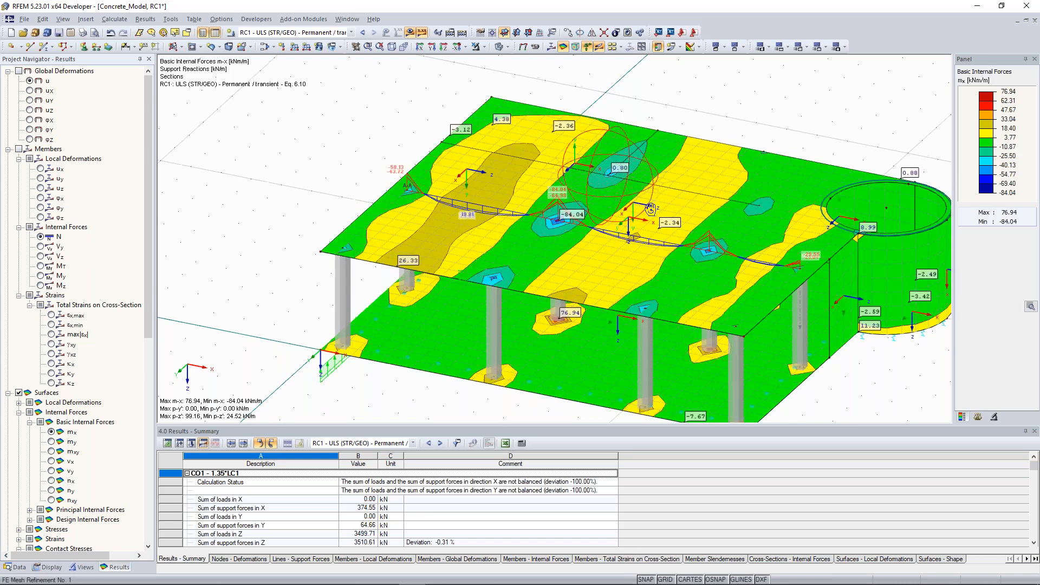
# Isolate the wall surface beside the cylindrical tank and show its basic internal force ny.
pyautogui.moveTo(651, 209)
pyautogui.keyDown('ctrl'); pyautogui.mouseDown(button='middle')
pyautogui.moveTo(670, 230)
pyautogui.moveTo(644, 215)
pyautogui.mouseUp(button='middle'); pyautogui.keyUp('ctrl')
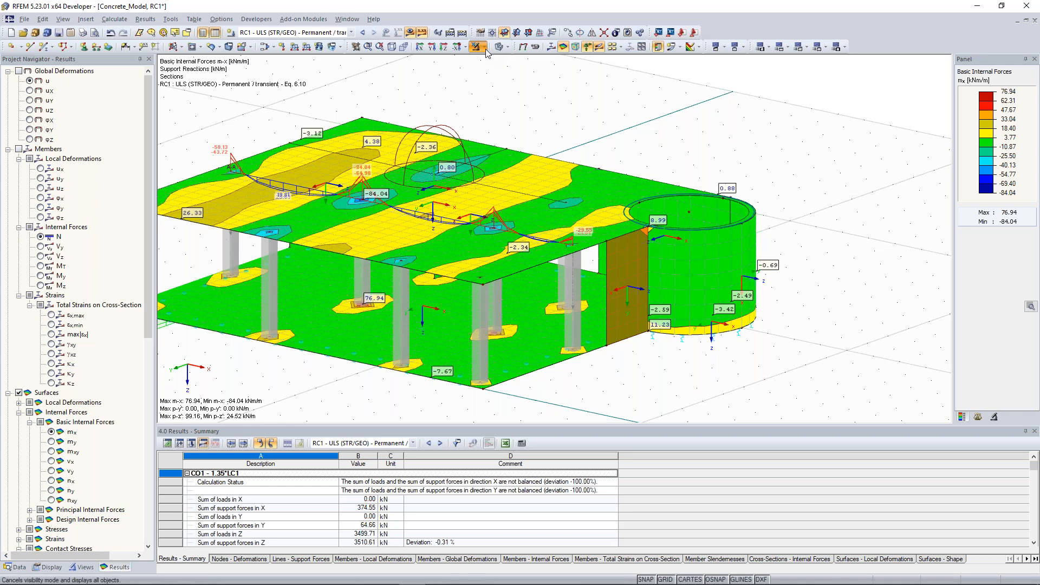
pyautogui.click(485, 49)
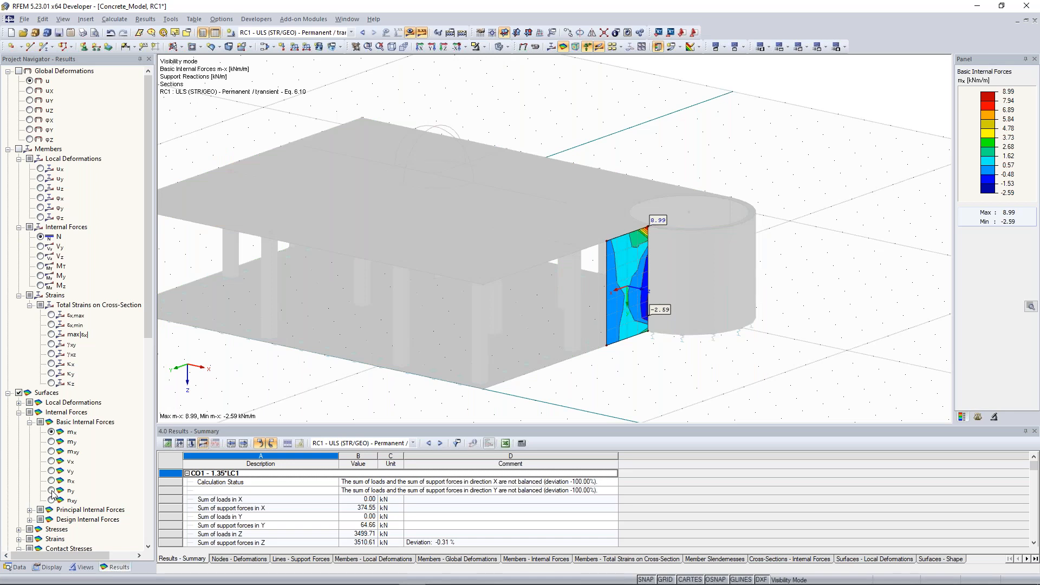
pyautogui.click(52, 491)
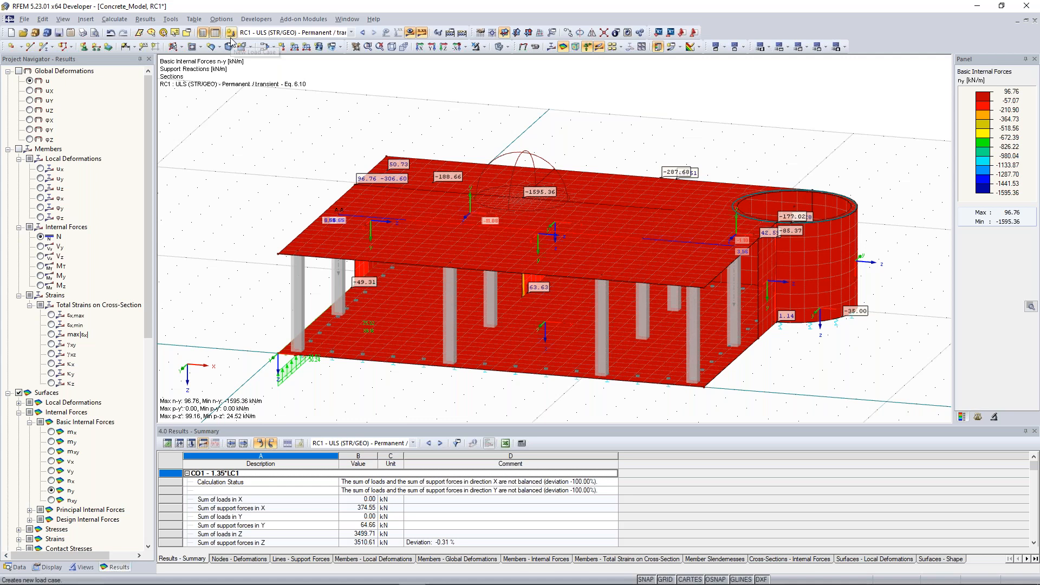
# Display load case LC3 - Wind in +X and inspect the settings for a new member load and the roof edge's line load.
pyautogui.click(231, 39)
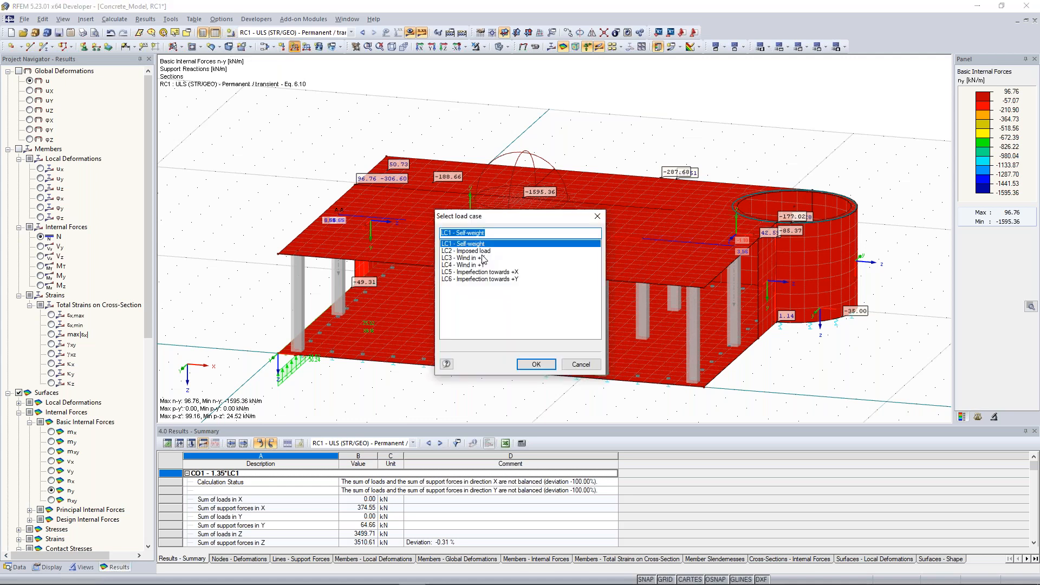
pyautogui.doubleClick(484, 258)
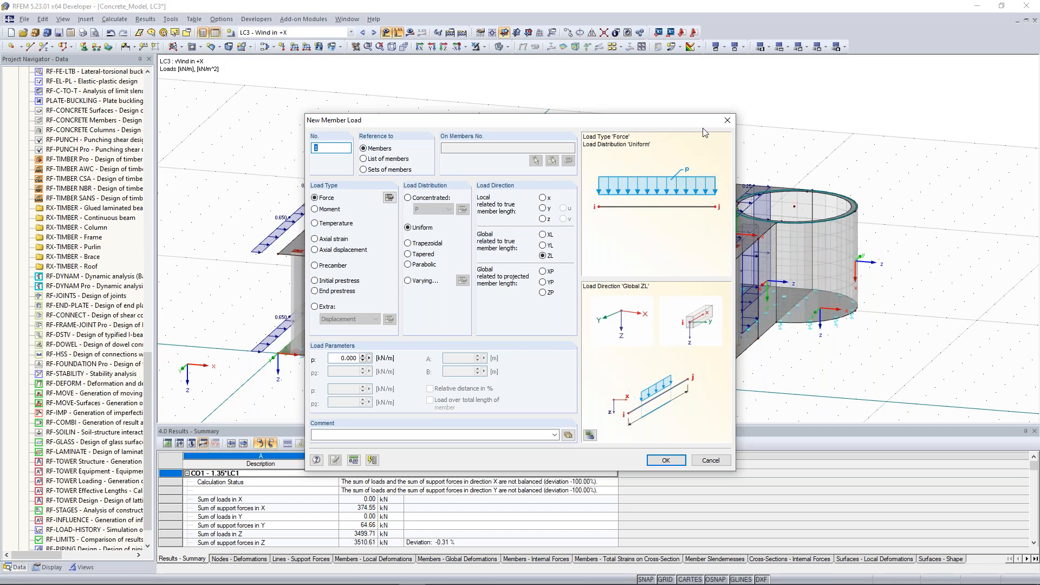
pyautogui.click(727, 120)
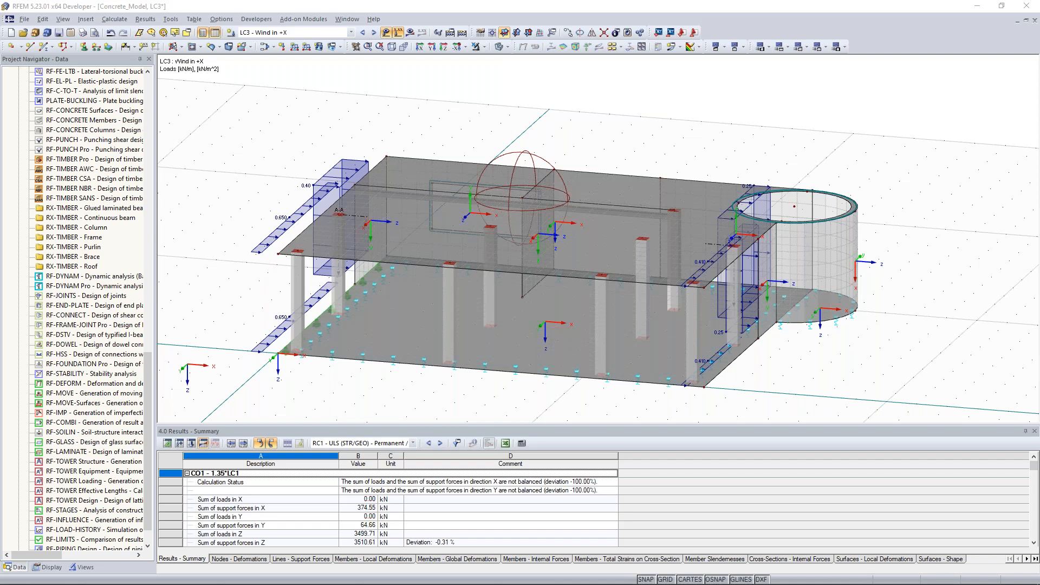
pyautogui.doubleClick(265, 253)
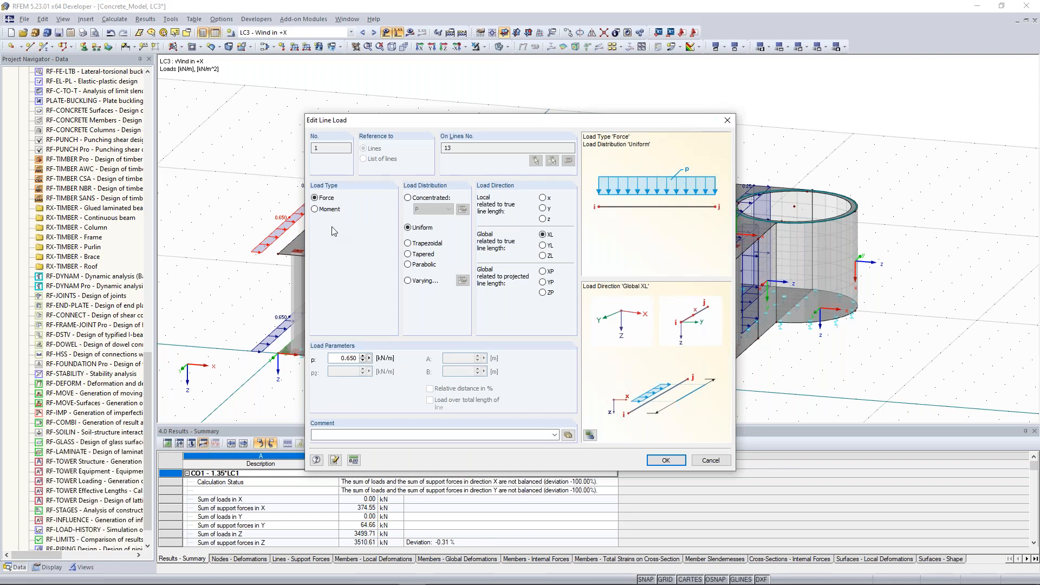
pyautogui.click(727, 121)
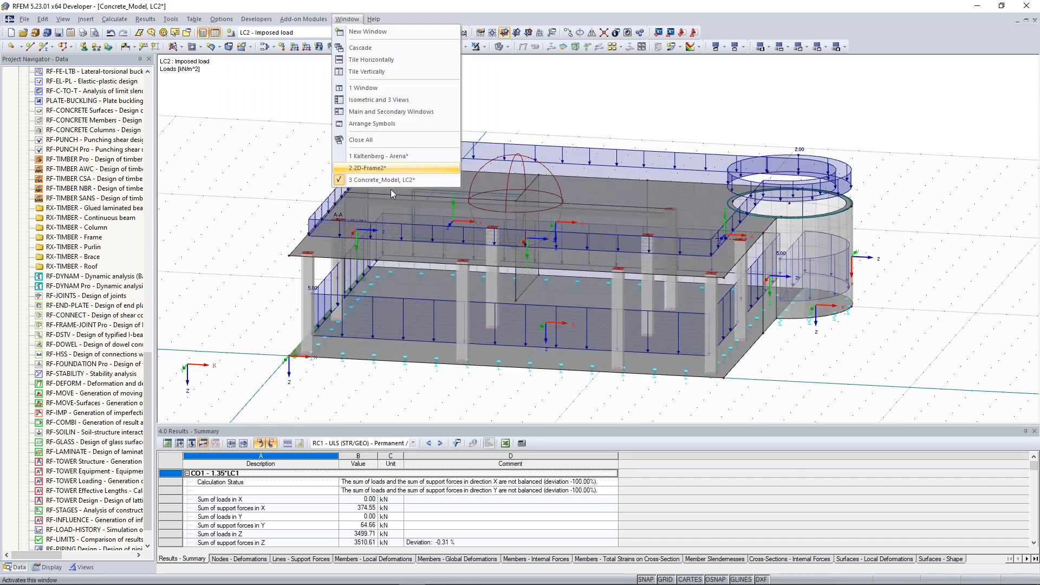
# Switch to the 2D-Frame2 model's LC1 and explore the load eccentricity offsets of the top beam's member load.
pyautogui.click(391, 168)
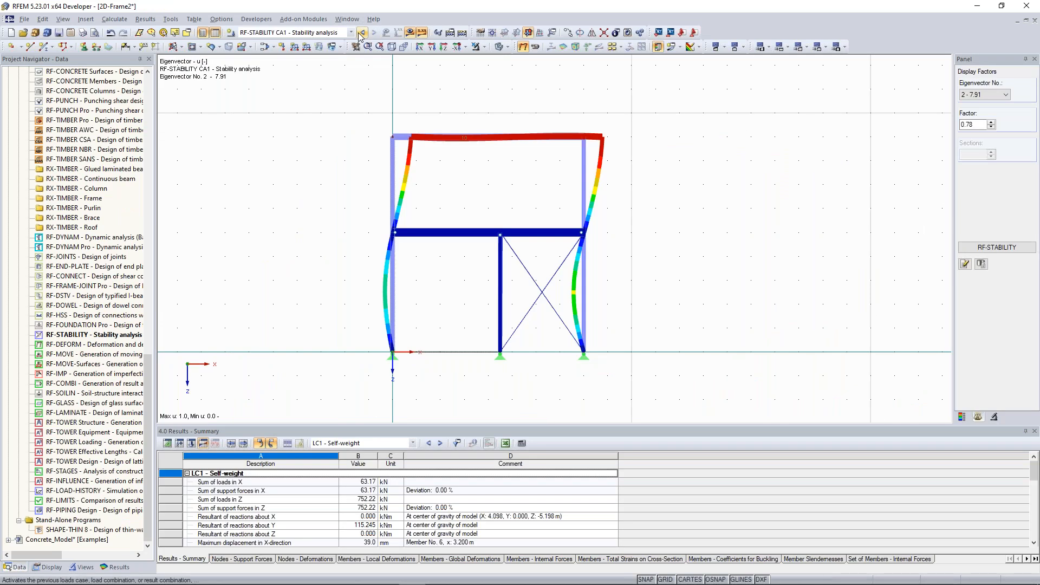
pyautogui.click(361, 33)
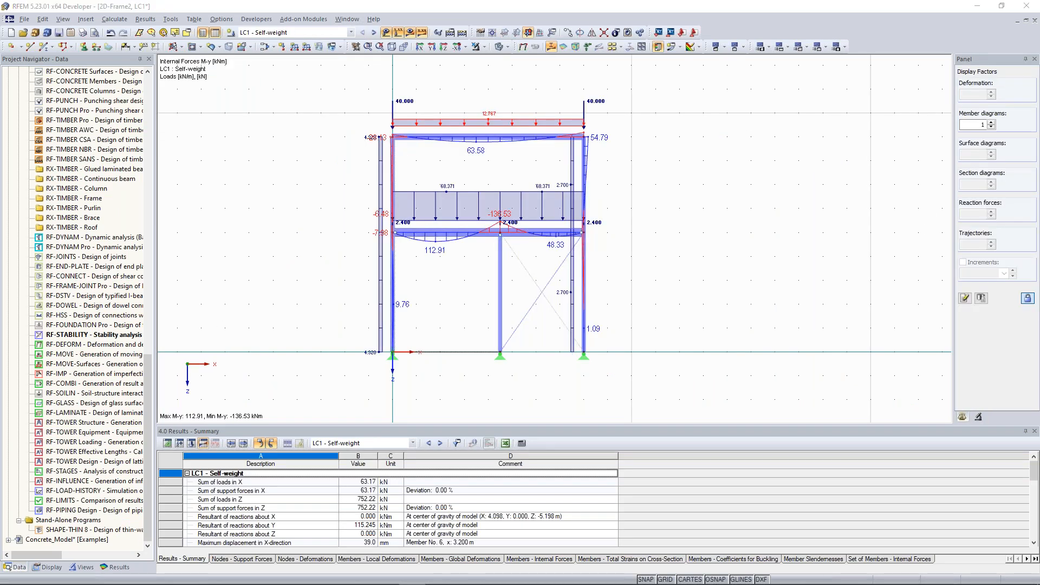
pyautogui.doubleClick(393, 120)
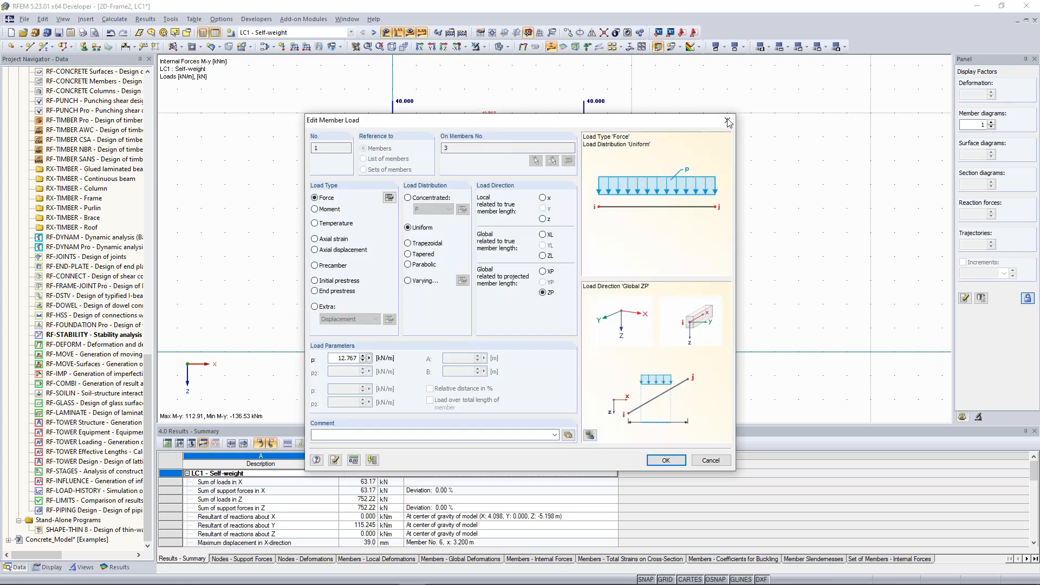
pyautogui.click(390, 198)
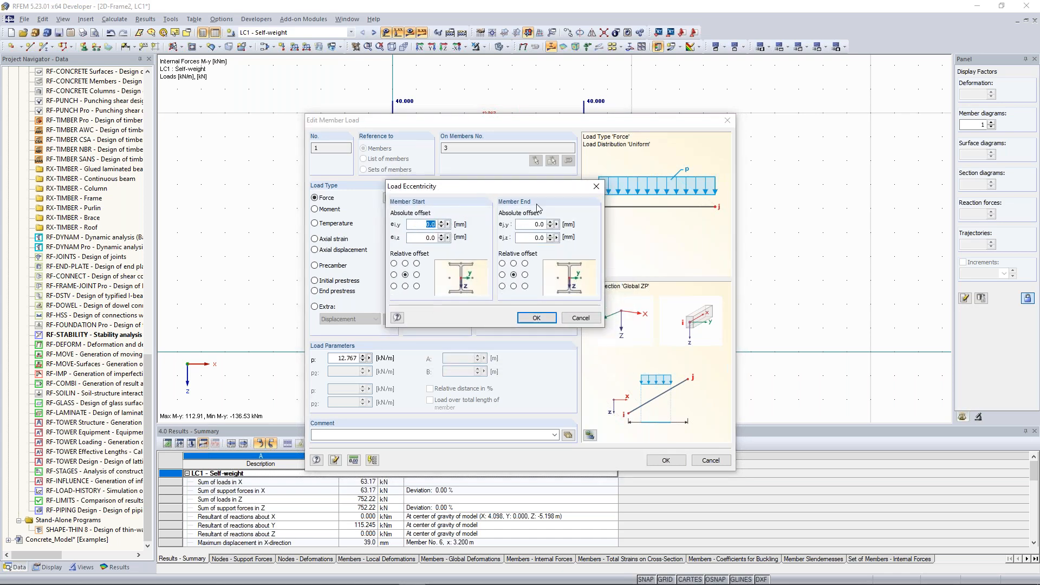
pyautogui.click(405, 264)
pyautogui.click(406, 275)
pyautogui.click(417, 274)
pyautogui.click(596, 186)
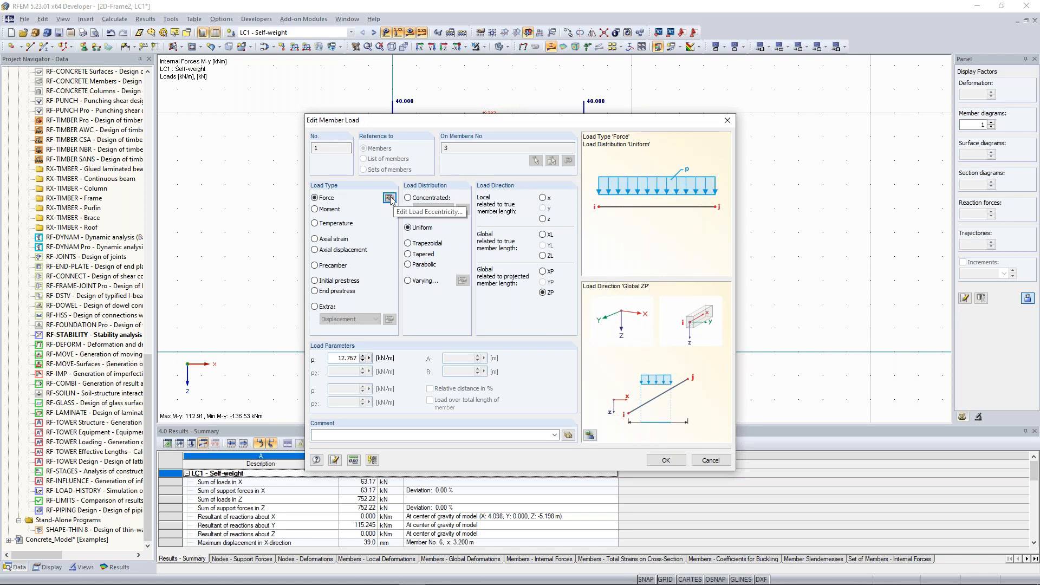
pyautogui.click(728, 121)
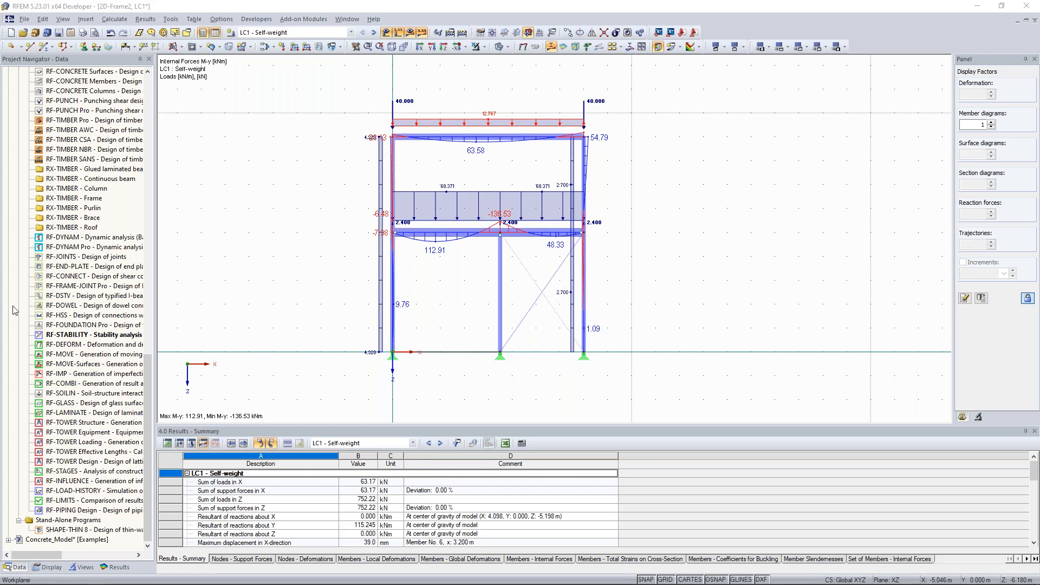
# Return to the Concrete_Model and view its LC2 imposed loads.
pyautogui.click(347, 19)
pyautogui.click(370, 182)
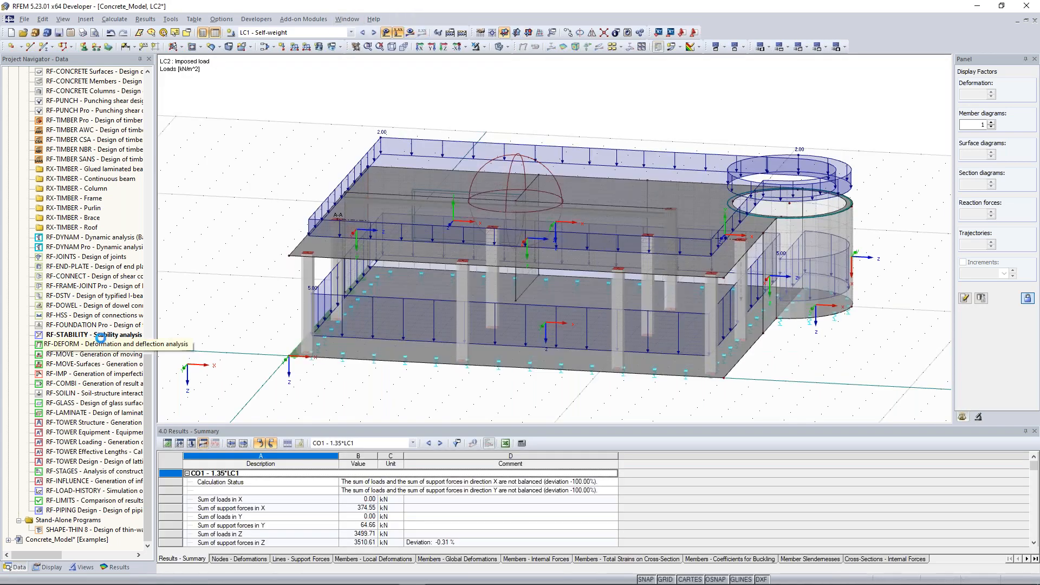
pyautogui.scroll(-2, 208, 275)
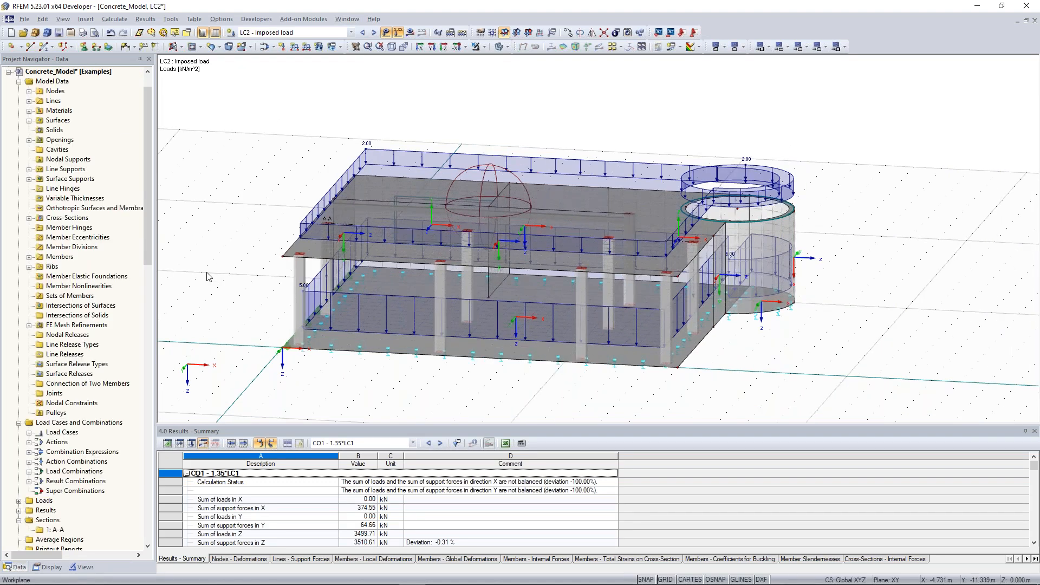
pyautogui.moveTo(223, 170); pyautogui.dragTo(257, 214, button='middle')
# Switch back to the 2D-Frame2 model and review the RF-STABILITY critical load factors.
pyautogui.click(350, 21)
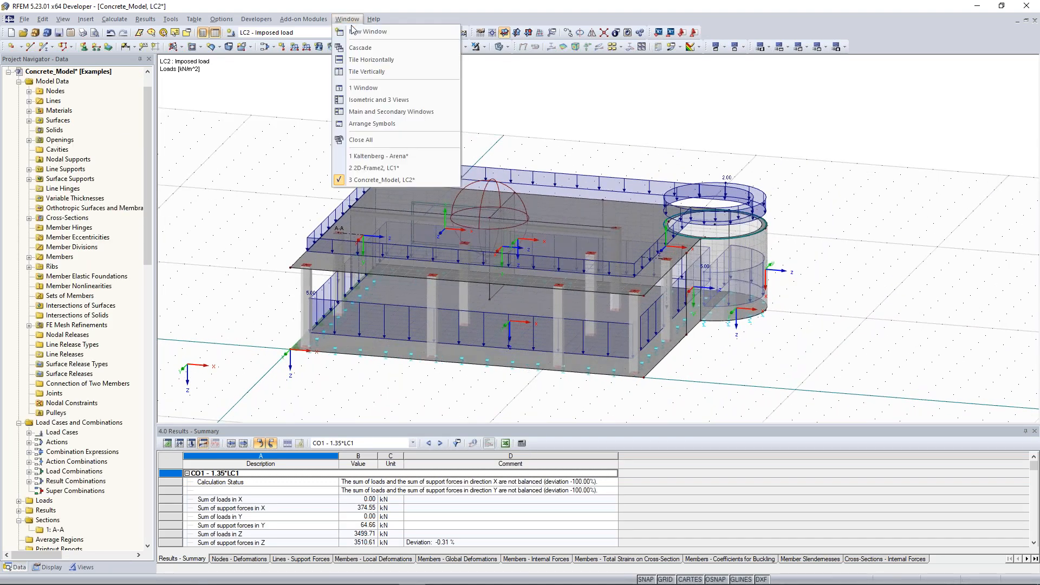
pyautogui.click(388, 172)
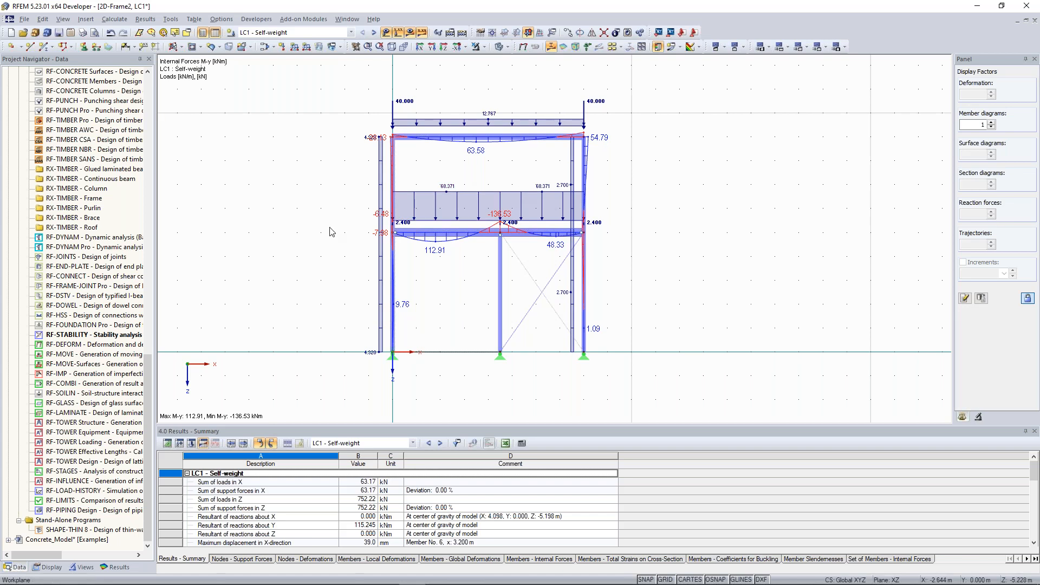
pyautogui.doubleClick(87, 337)
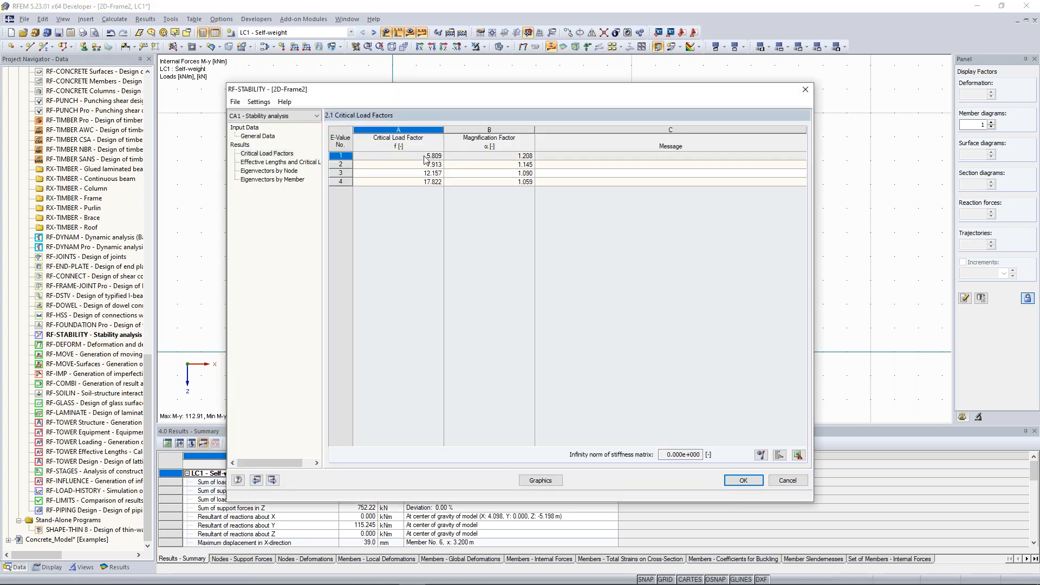
pyautogui.click(807, 87)
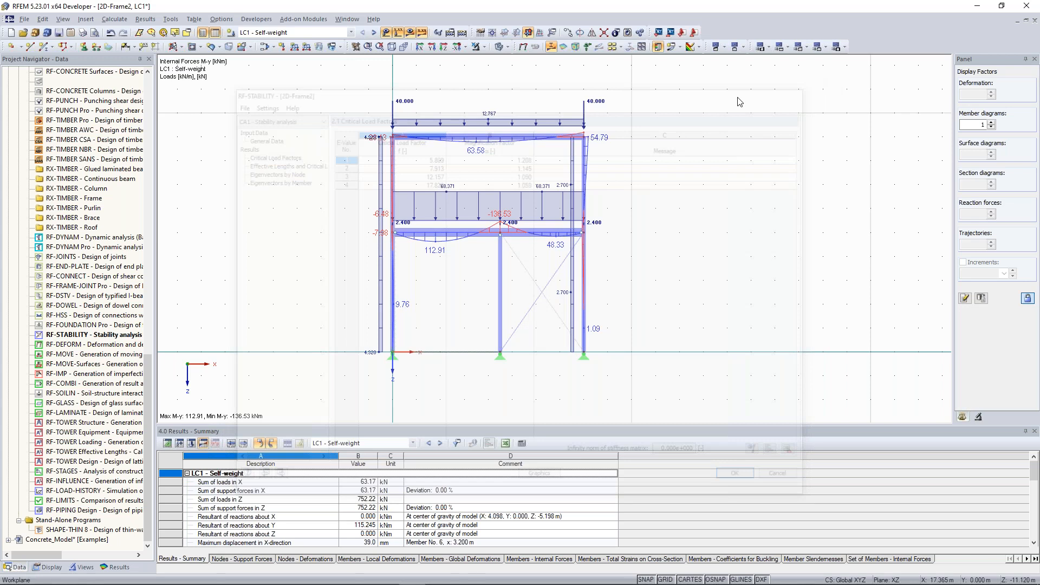
# Read through the frame's LC1 results summary down to the calculation details and maximum displacements, then briefly reopen RF-STABILITY.
pyautogui.scroll(2, 371, 158)
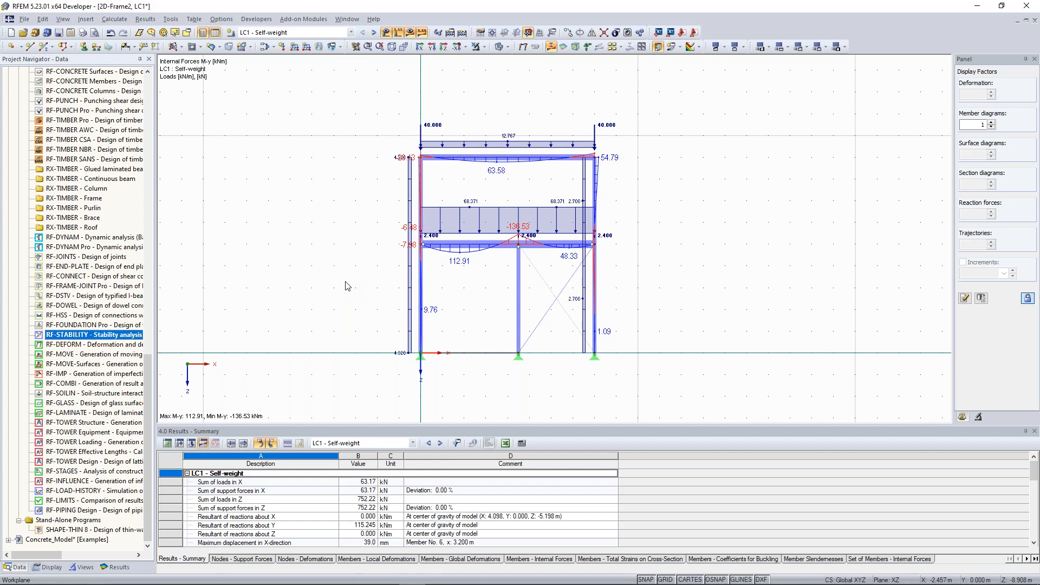
pyautogui.scroll(-1, 292, 513)
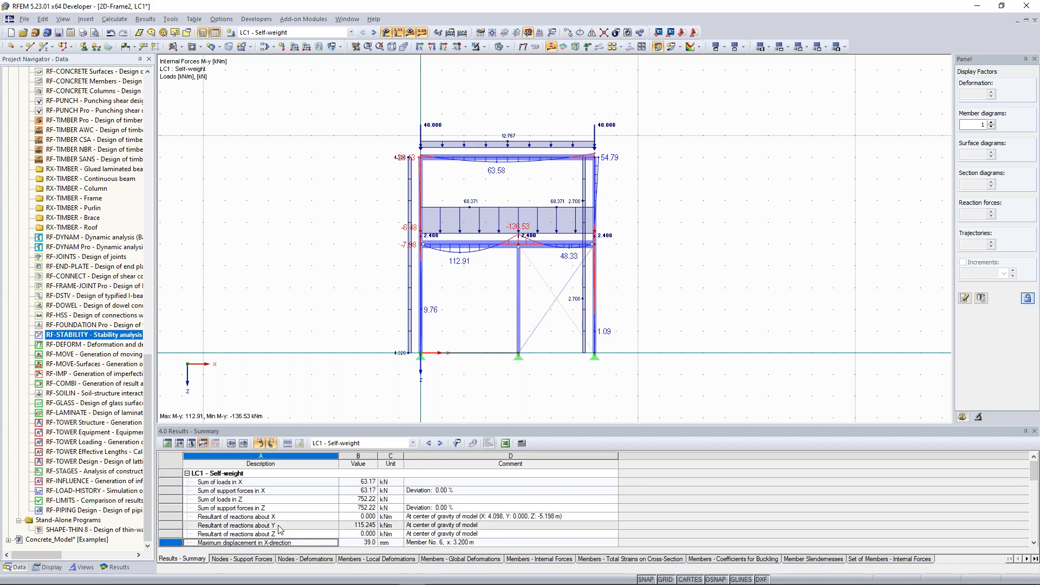
pyautogui.scroll(-5, 279, 530)
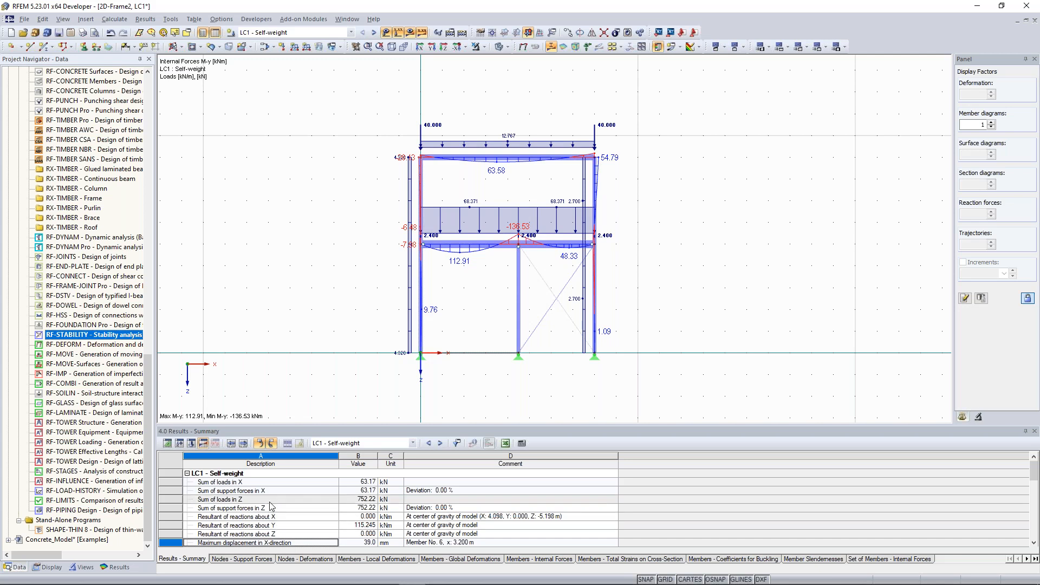
pyautogui.scroll(-3, 271, 505)
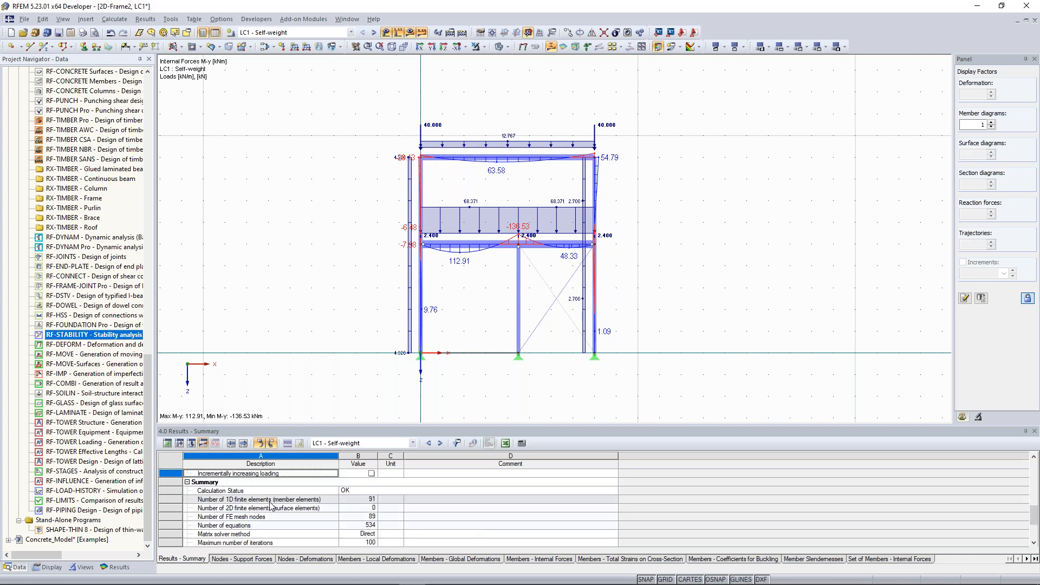
pyautogui.moveTo(1035, 522); pyautogui.dragTo(1035, 486)
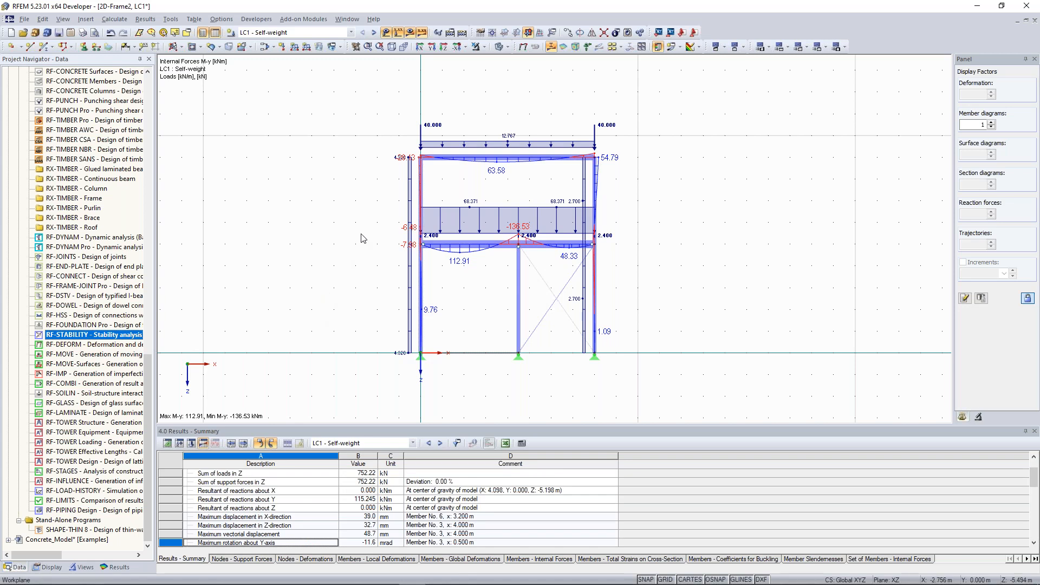
pyautogui.doubleClick(82, 334)
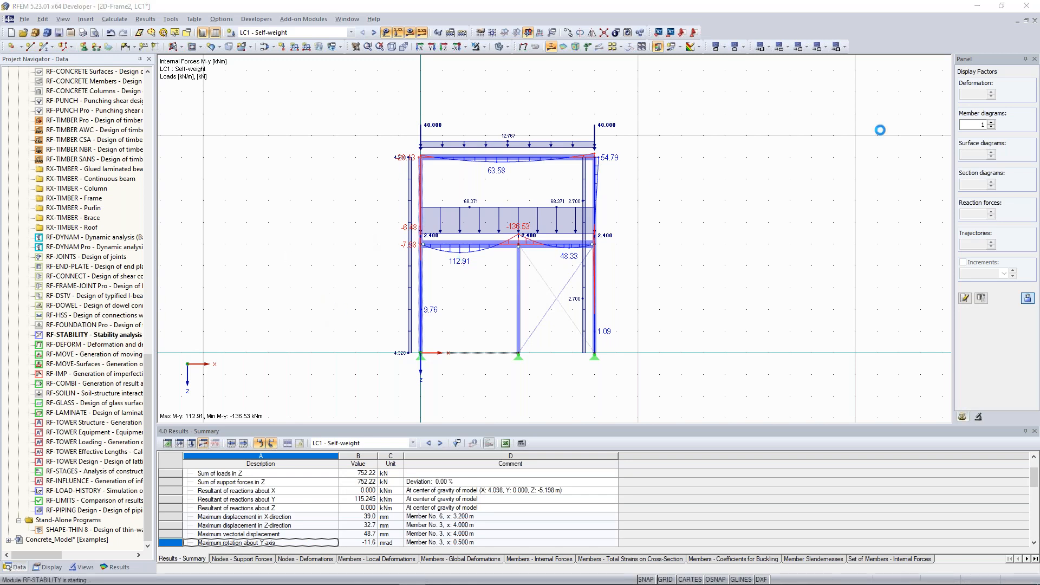
pyautogui.click(806, 90)
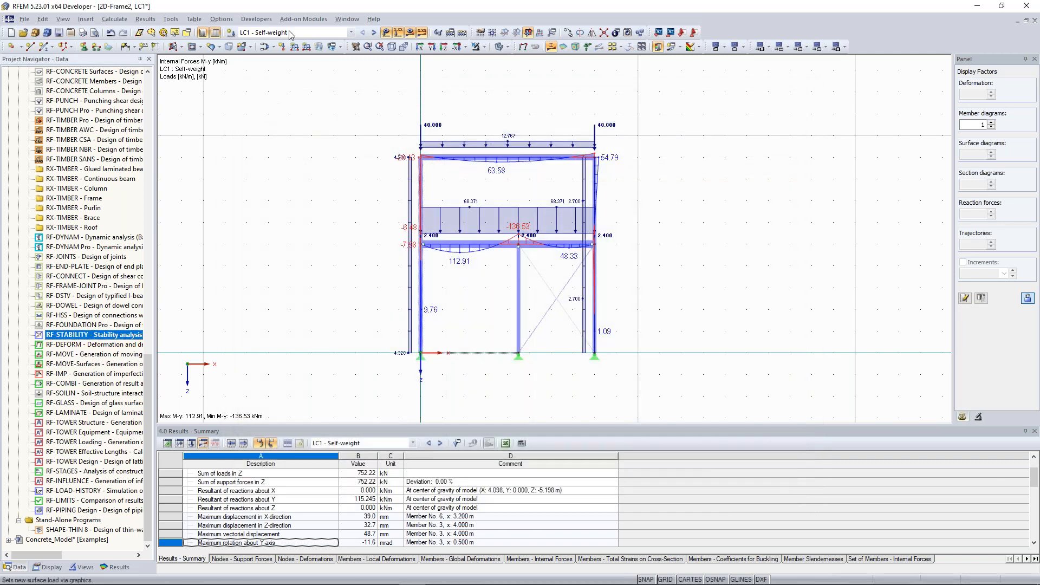
# Inspect the calculation parameters of LC1, including the options that incrementally increasing loading offers.
pyautogui.click(274, 48)
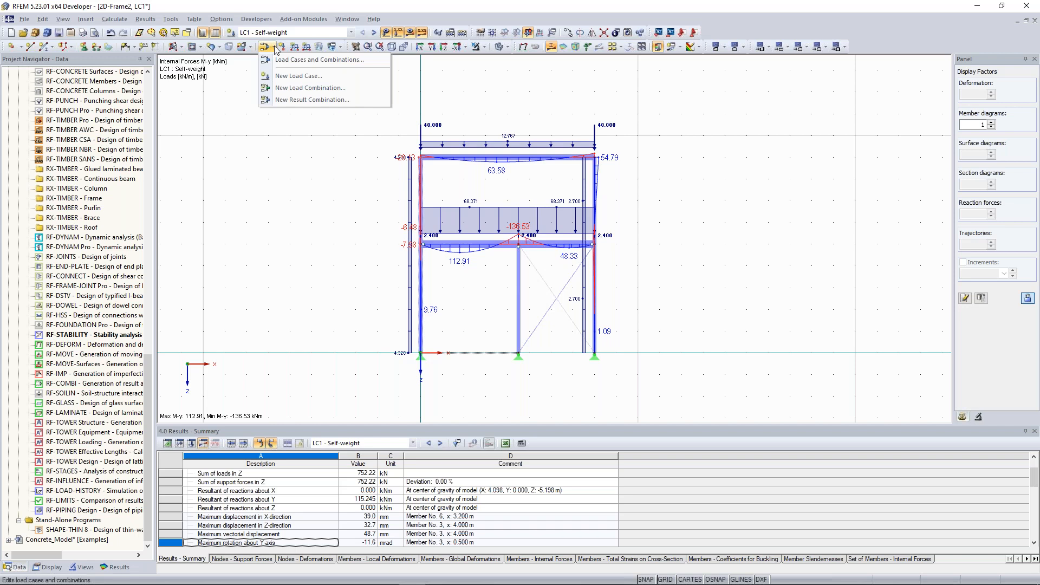
pyautogui.click(293, 60)
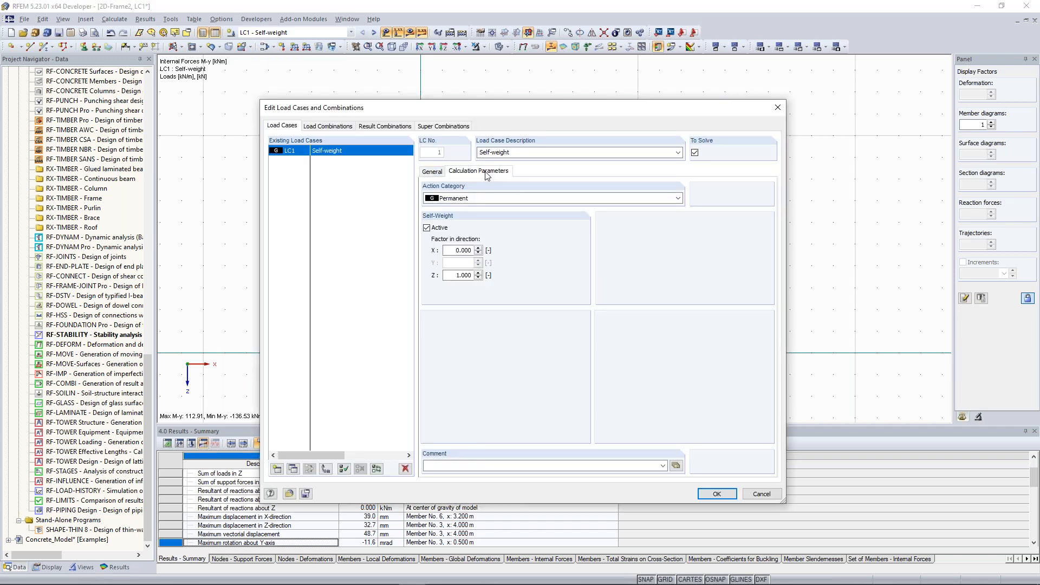
pyautogui.click(486, 172)
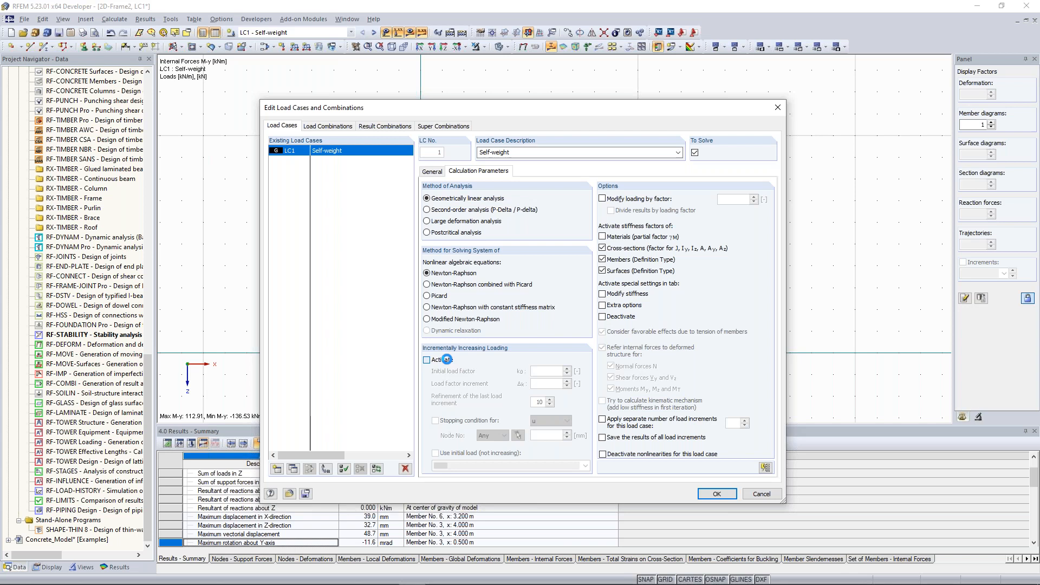
pyautogui.click(446, 360)
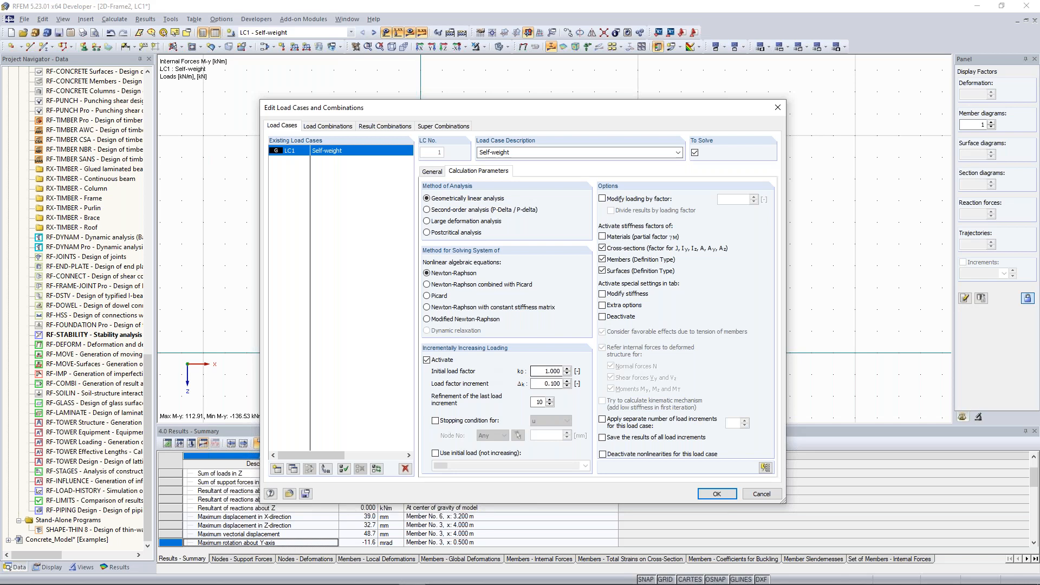
pyautogui.click(622, 447)
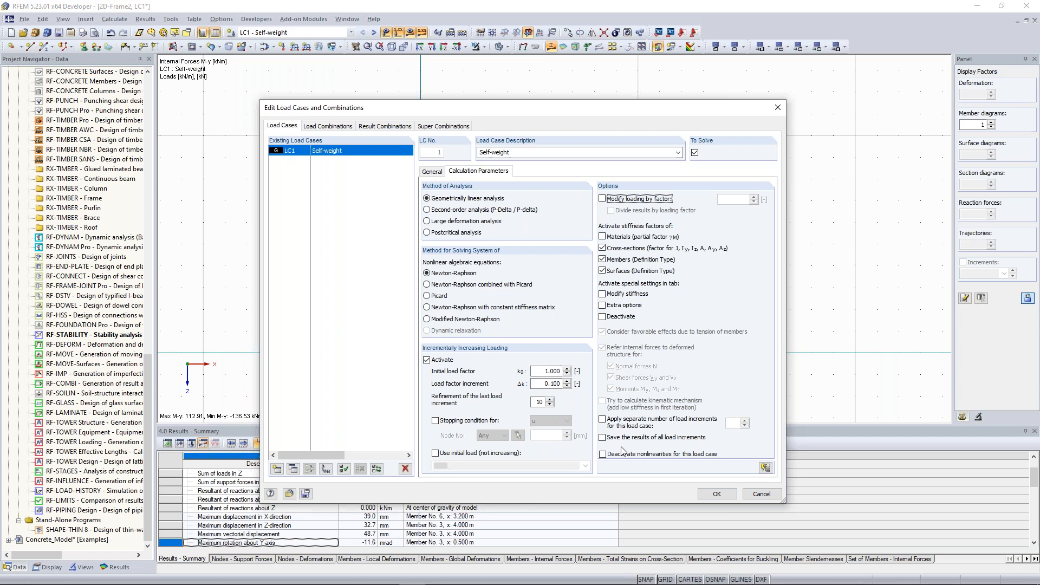
pyautogui.click(444, 359)
pyautogui.click(442, 360)
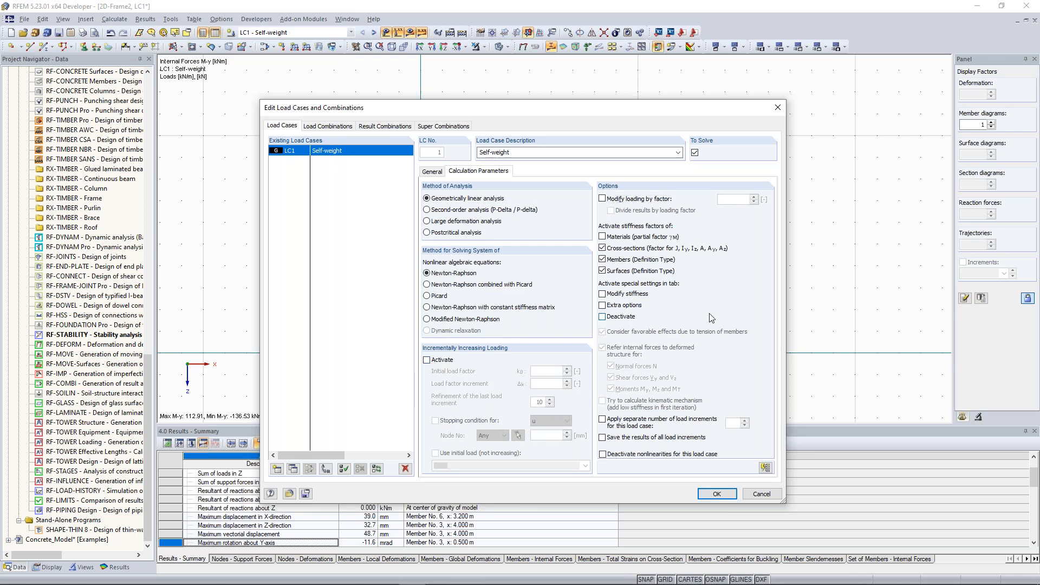
pyautogui.click(778, 108)
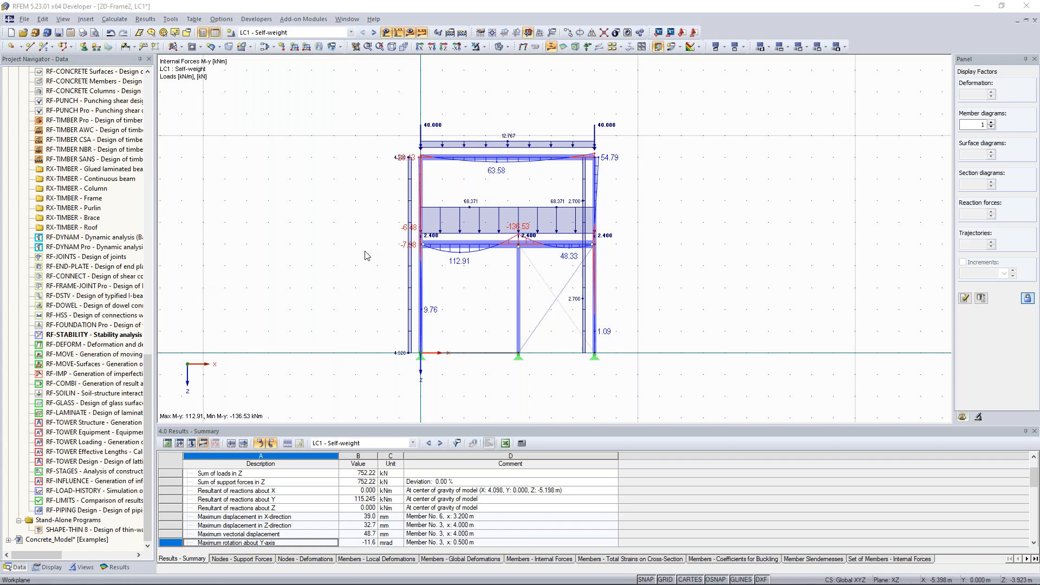
pyautogui.moveTo(370, 258); pyautogui.dragTo(340, 240, button='middle')
pyautogui.scroll(2, 340, 240)
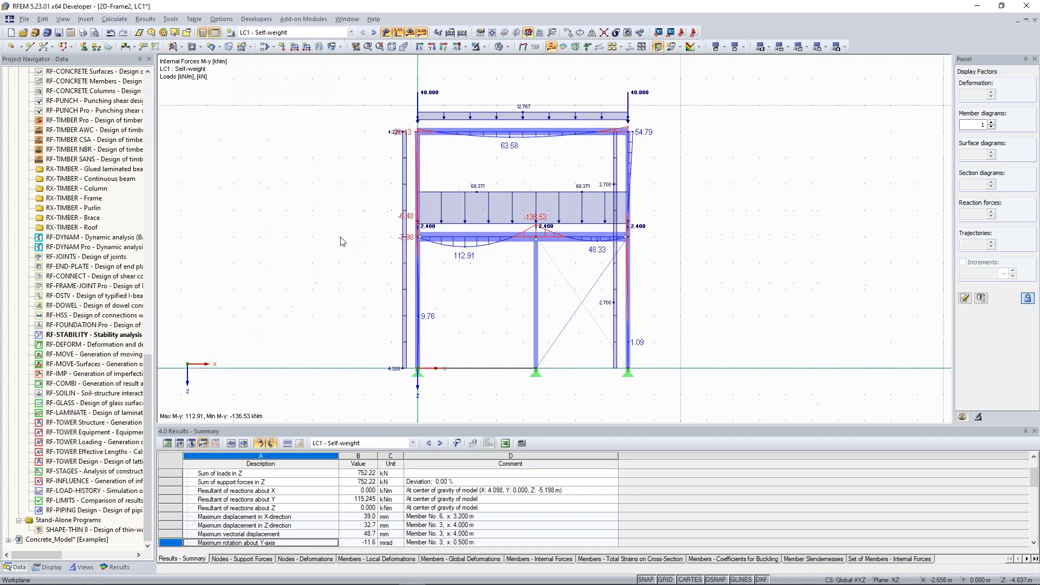
# Explore the cross-section library for a new Beam member, view the thin-walled trapezoidal hollow section's parameters, and close everything without creating the member.
pyautogui.click(43, 49)
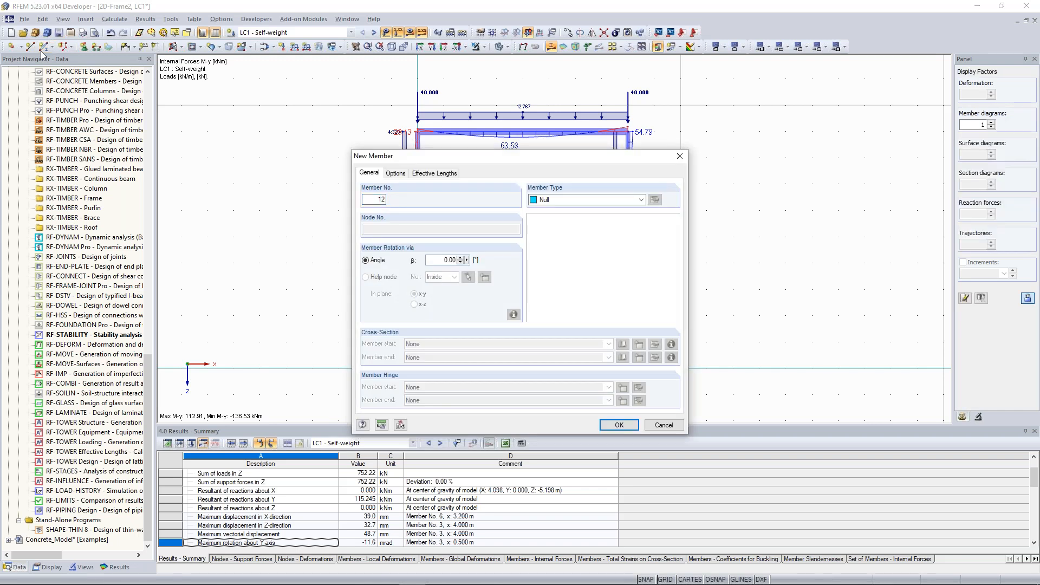
pyautogui.click(614, 199)
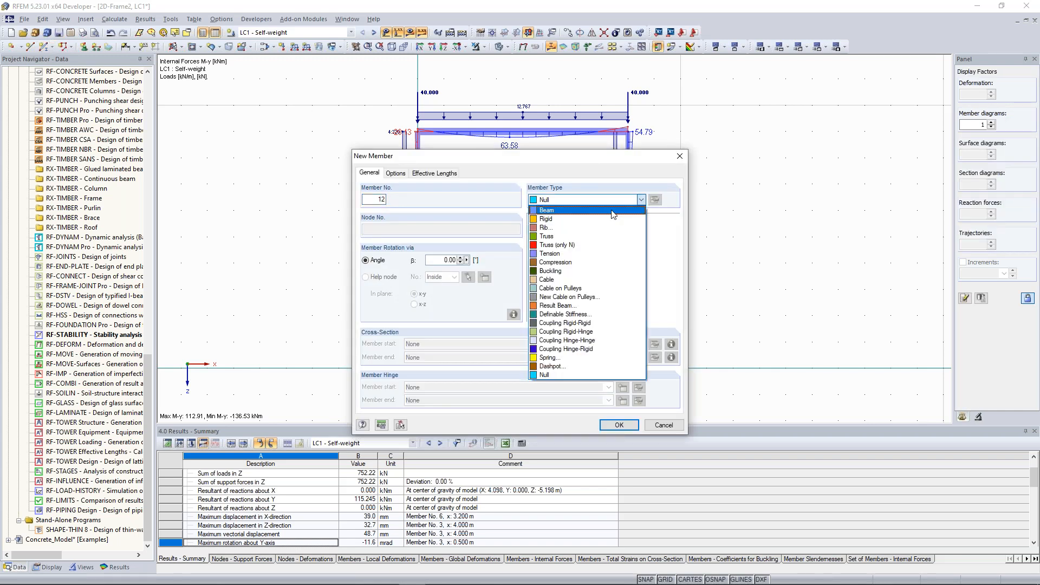
pyautogui.click(614, 217)
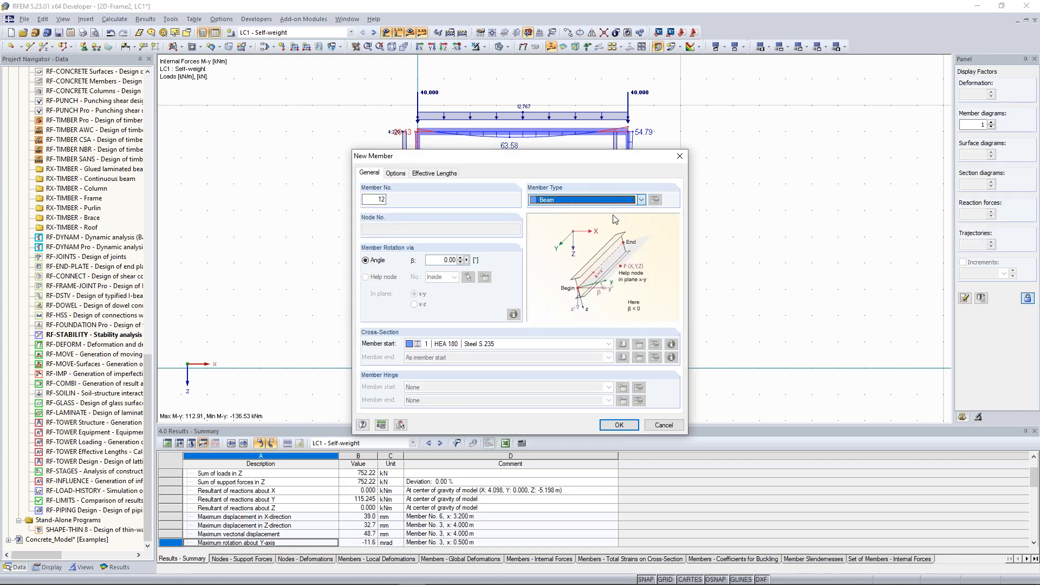
pyautogui.click(640, 344)
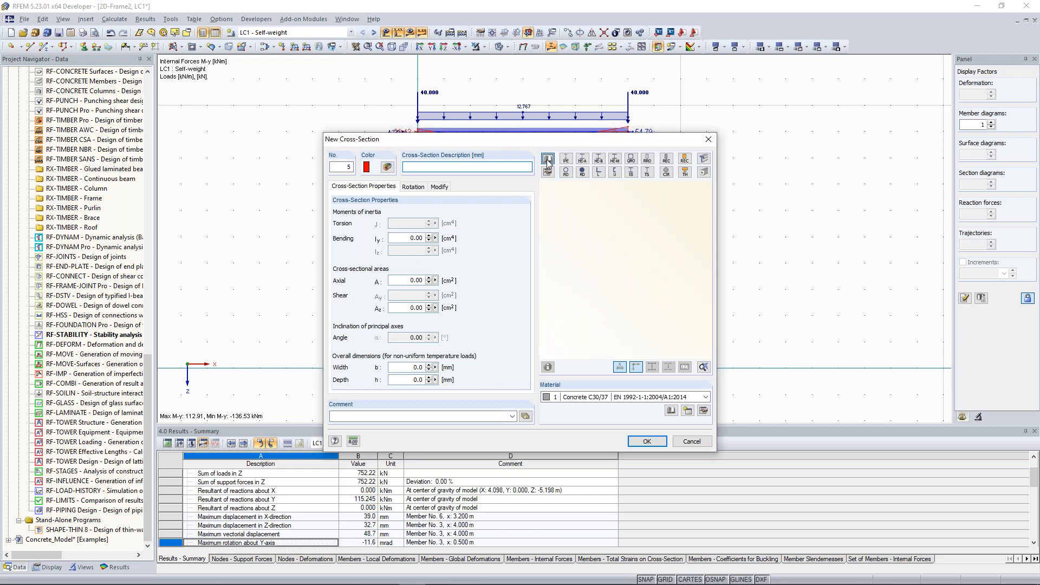
pyautogui.click(547, 158)
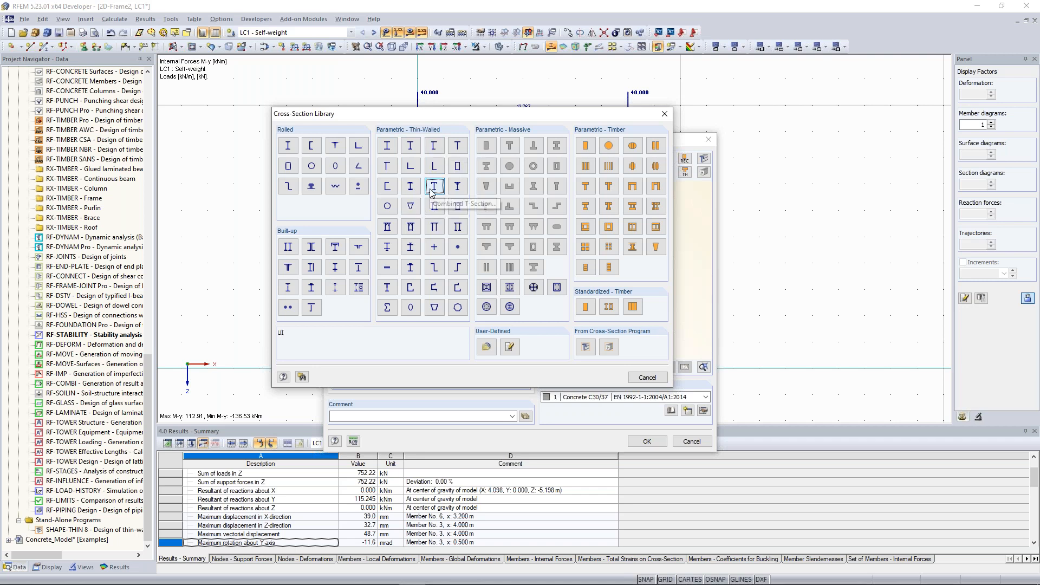
pyautogui.click(433, 309)
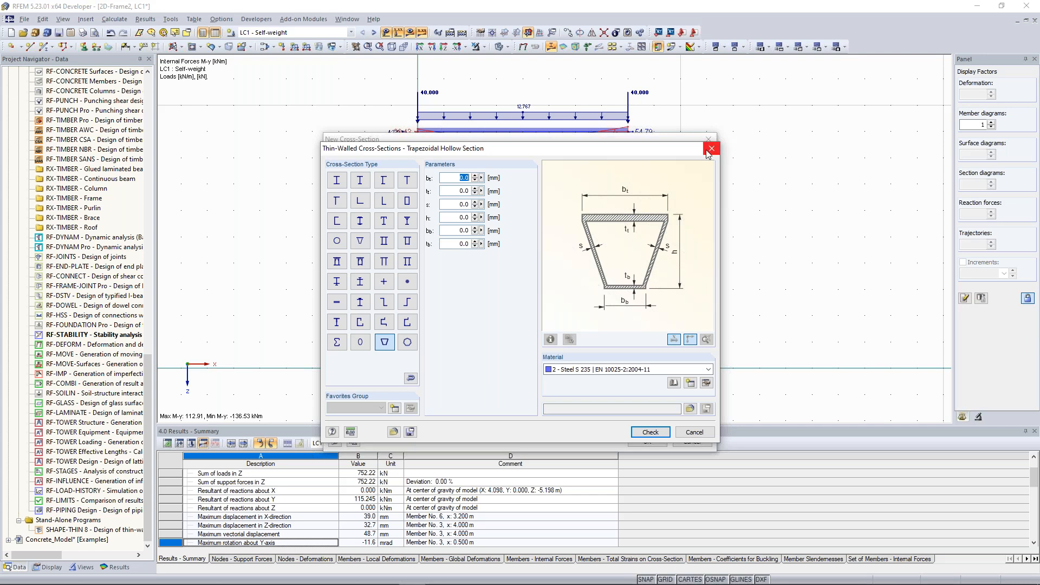
pyautogui.click(710, 151)
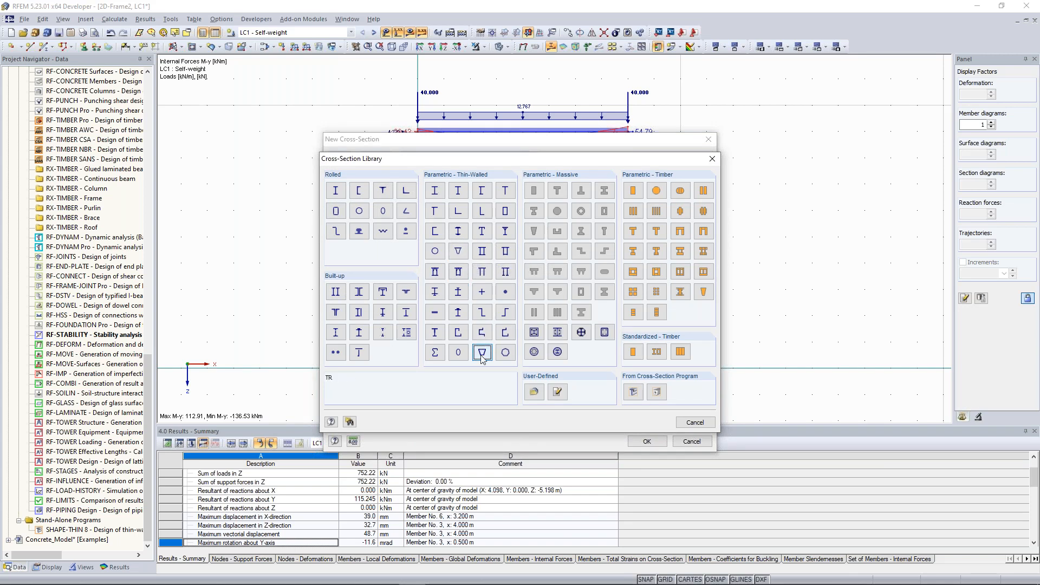
pyautogui.click(713, 159)
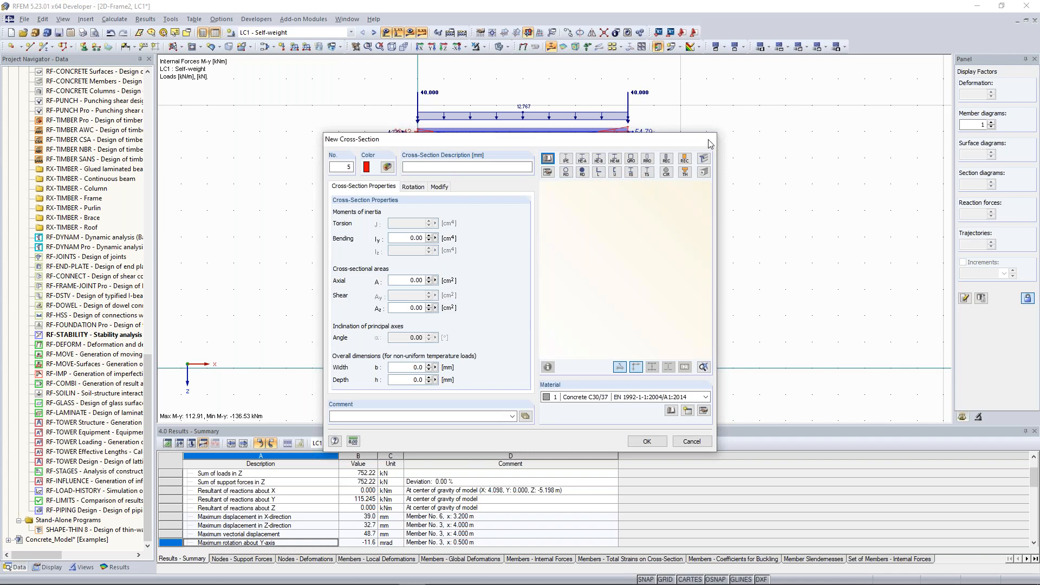
pyautogui.click(708, 140)
pyautogui.click(680, 157)
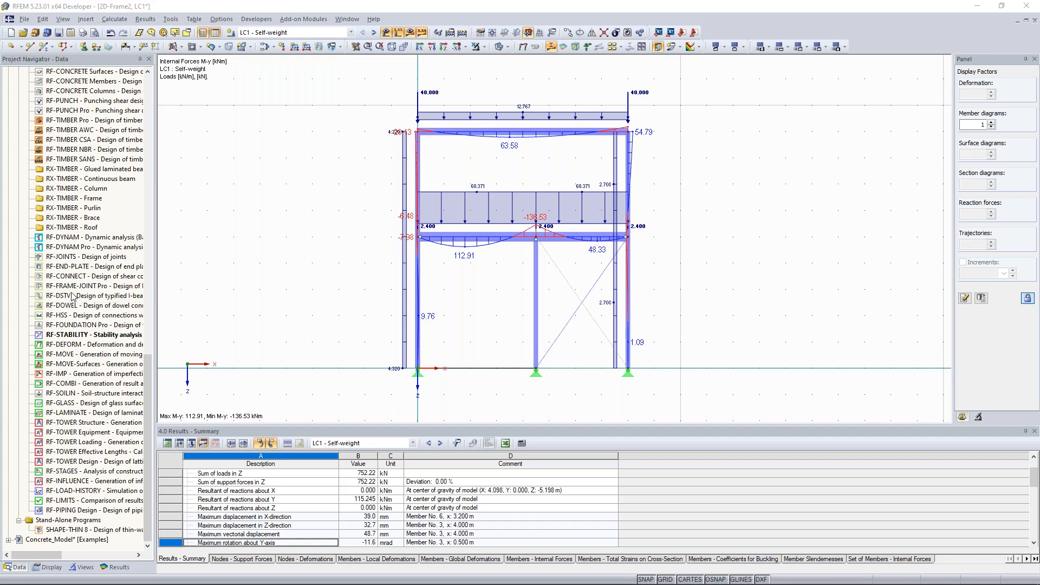
# Switch from the 2D frame back to the Concrete_Model.
pyautogui.rightClick(254, 267)
pyautogui.click(300, 169)
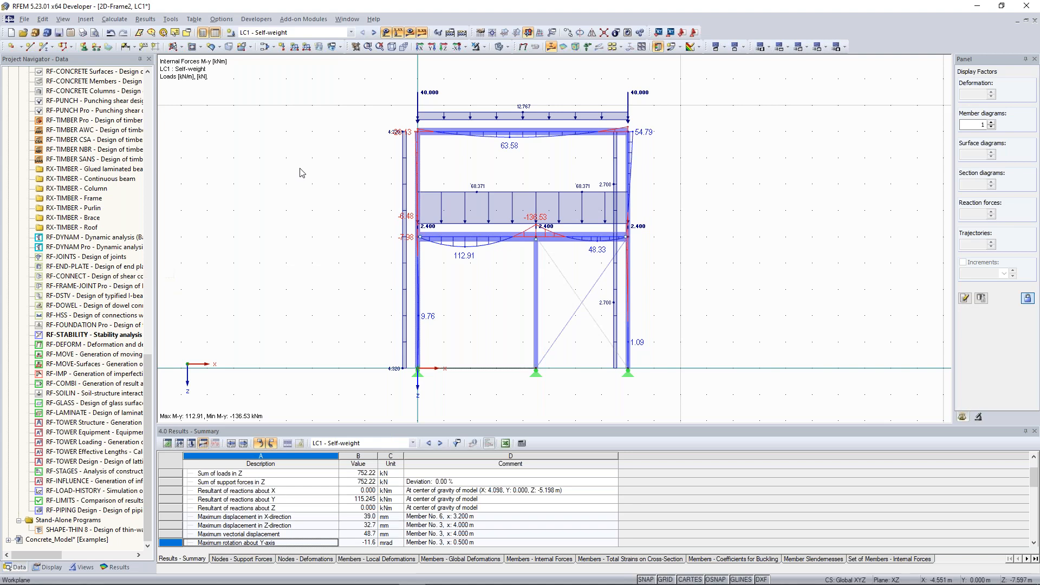
pyautogui.click(341, 17)
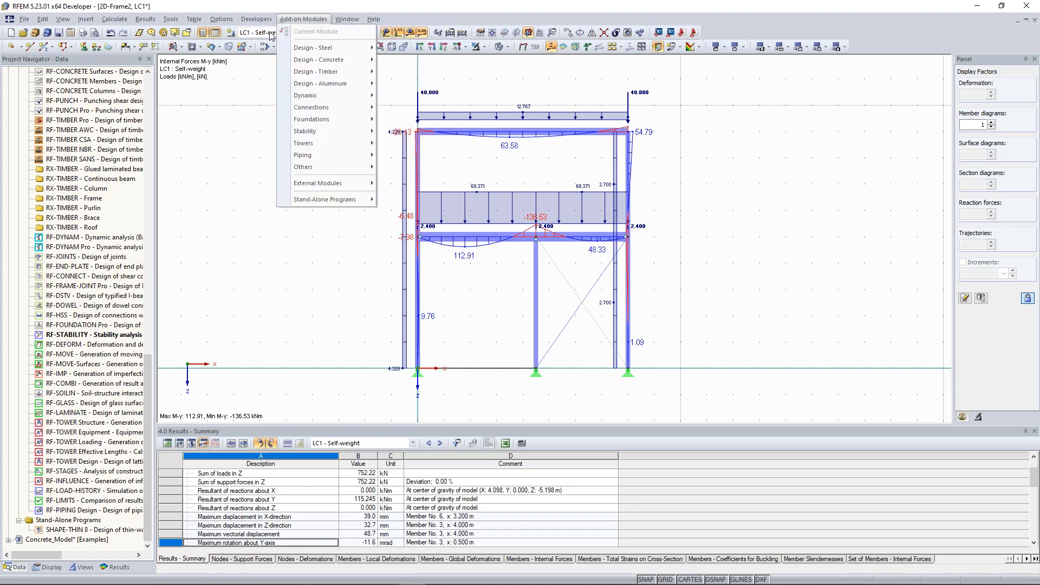
pyautogui.moveTo(344, 20)
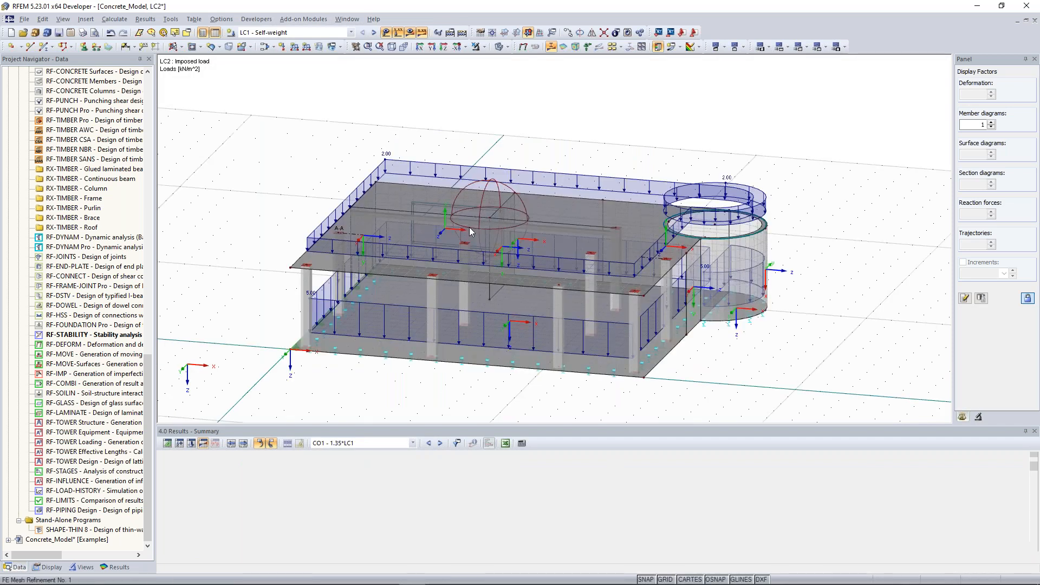
pyautogui.scroll(5, 410, 313)
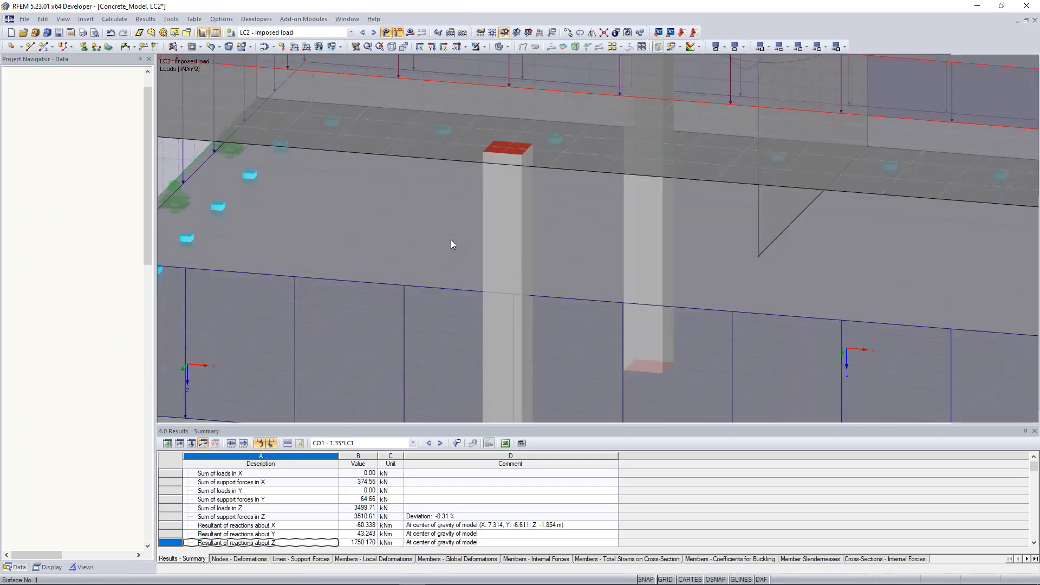
pyautogui.scroll(-4, 451, 240)
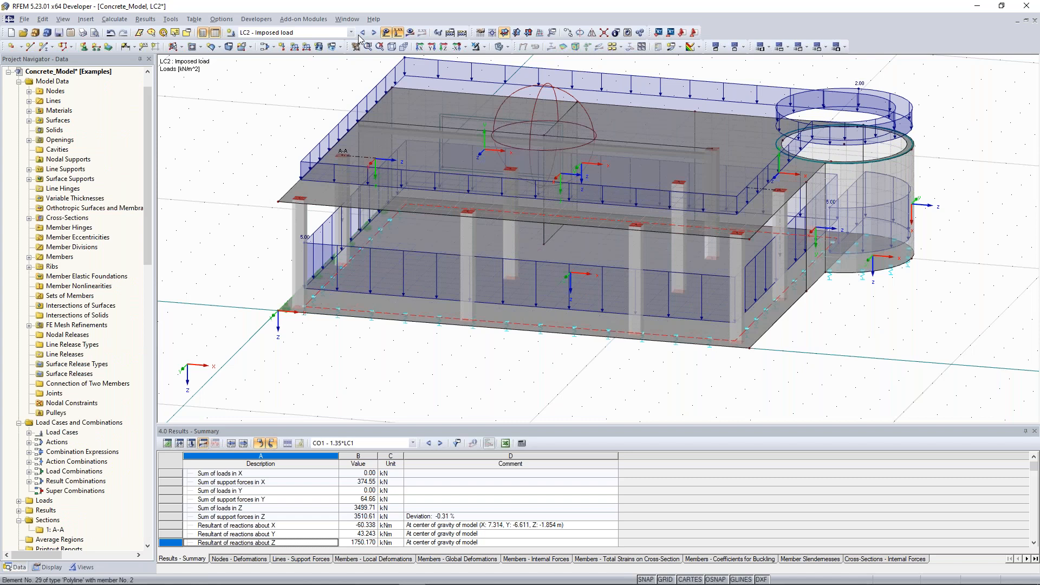
# Display the results of result combination RC1 with the basic internal forces m-x on the surfaces.
pyautogui.click(380, 47)
pyautogui.click(351, 33)
pyautogui.click(308, 211)
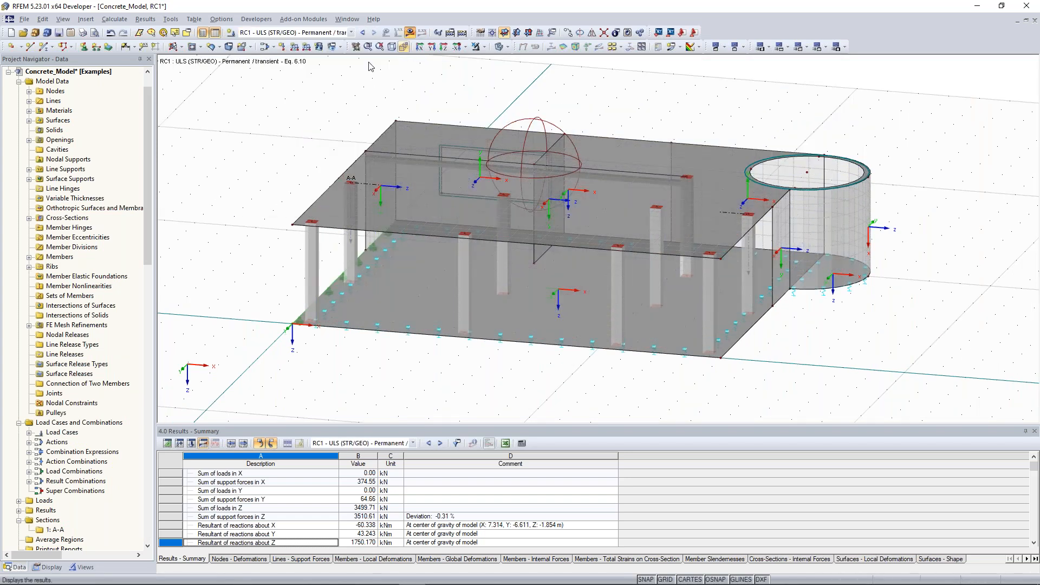
pyautogui.click(410, 33)
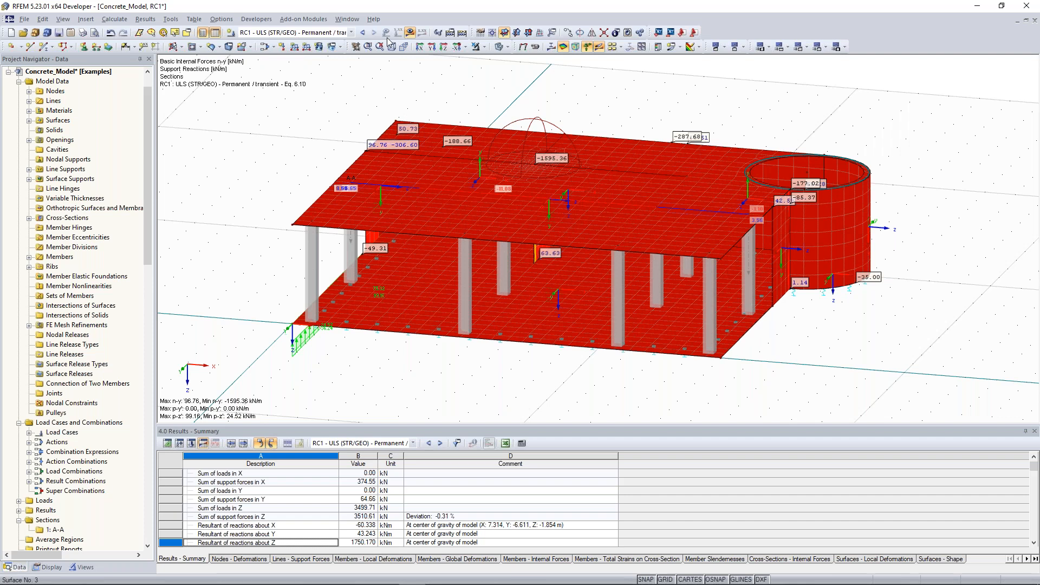
pyautogui.click(422, 32)
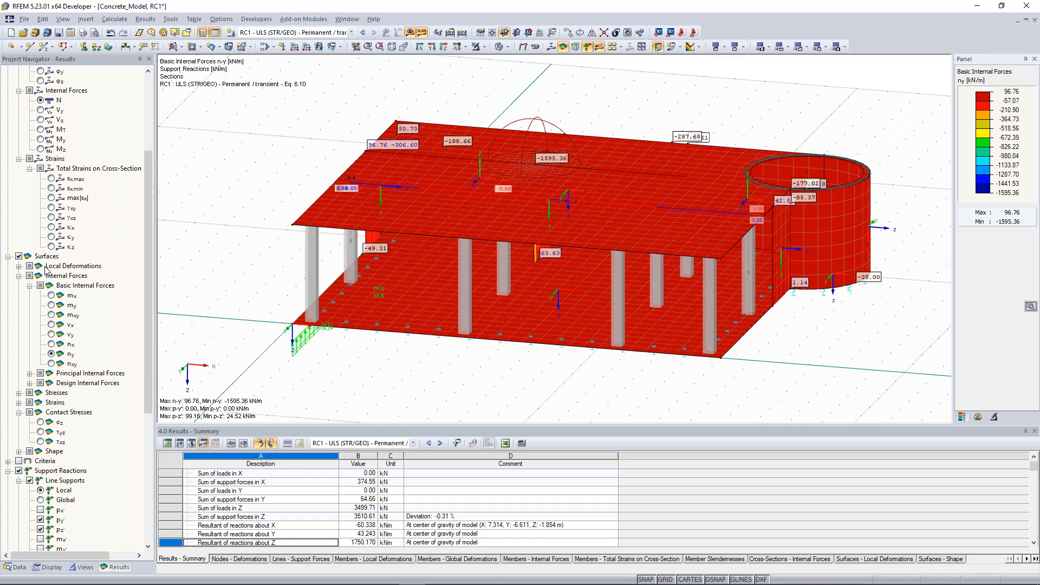
pyautogui.click(51, 296)
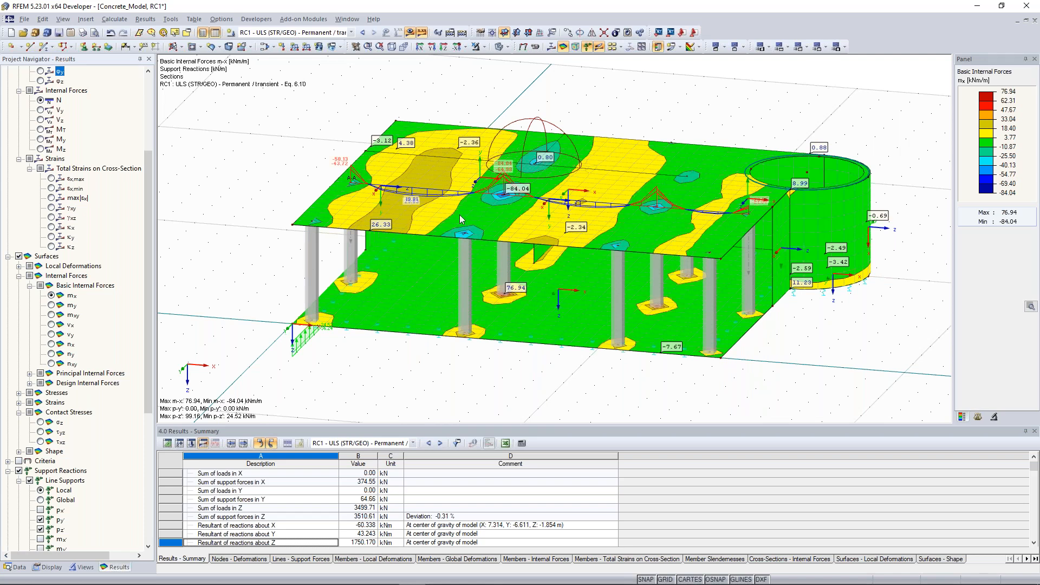
pyautogui.keyDown('ctrl'); pyautogui.moveTo(459, 214); pyautogui.dragTo(458, 216, button='middle'); pyautogui.keyUp('ctrl')
pyautogui.scroll(1, 460, 219)
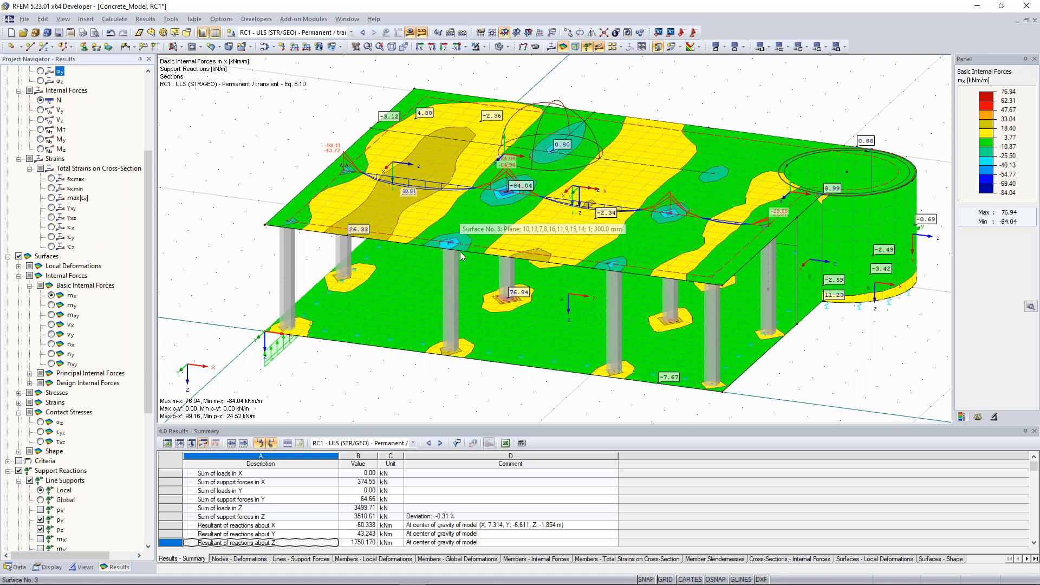
pyautogui.moveTo(460, 252); pyautogui.dragTo(465, 266, button='middle')
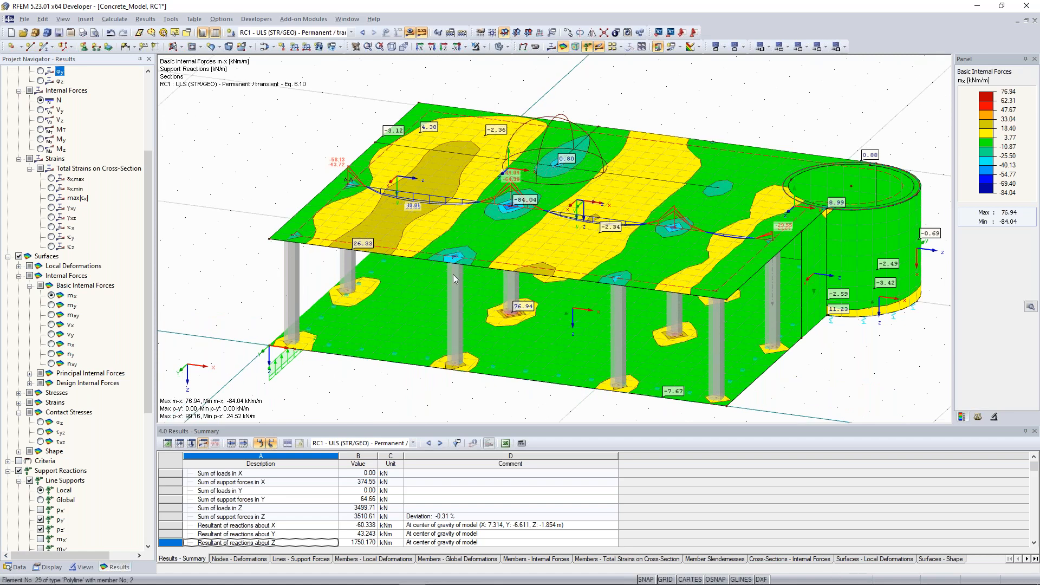
pyautogui.scroll(1, 453, 274)
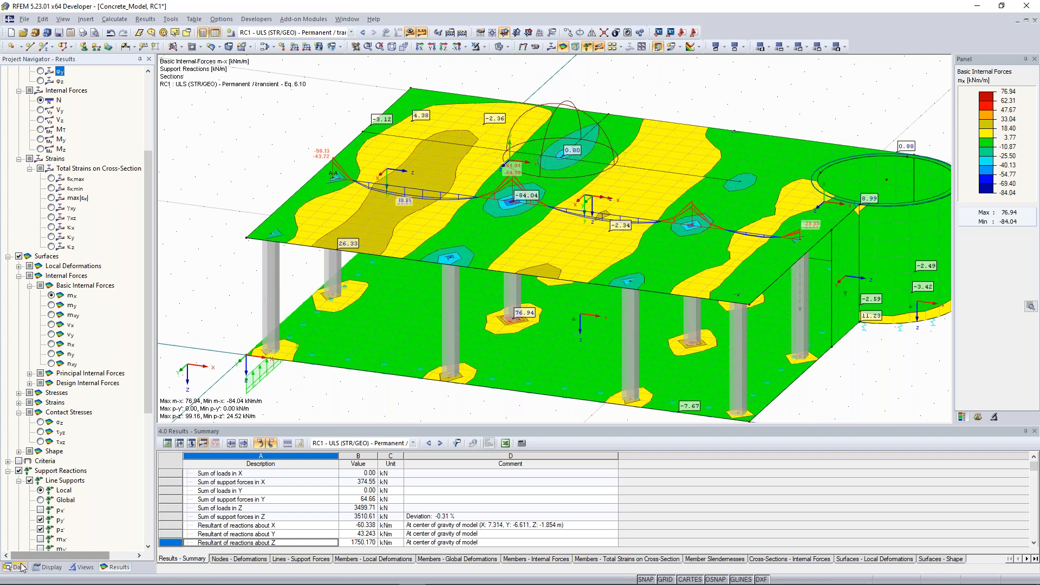
# Look over the add-on modules available for the concrete building and hide the RC1 result display.
pyautogui.click(20, 568)
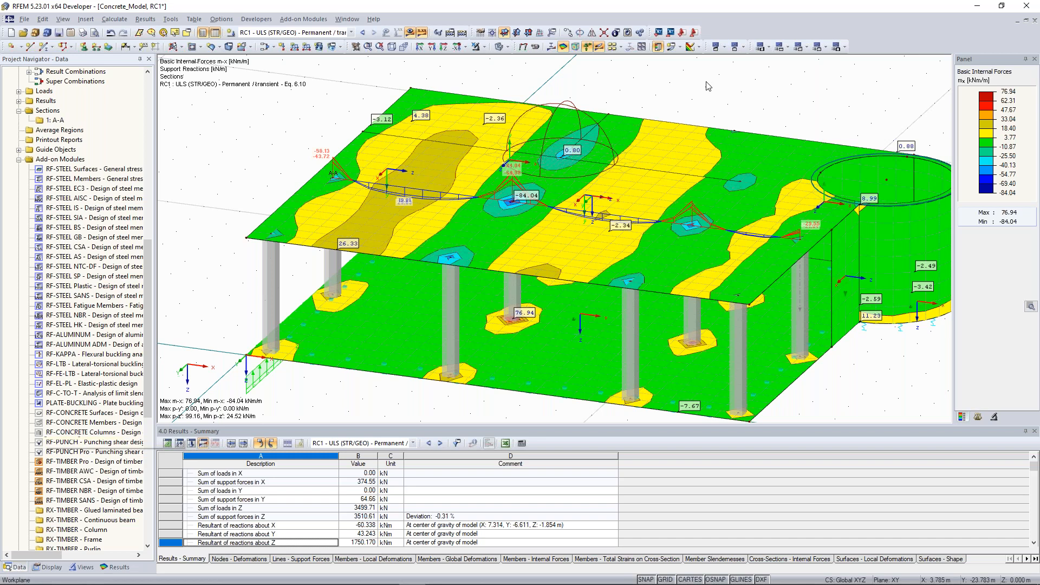
pyautogui.scroll(-2, 706, 84)
pyautogui.moveTo(704, 85); pyautogui.dragTo(674, 112, button='middle')
pyautogui.scroll(1, 454, 239)
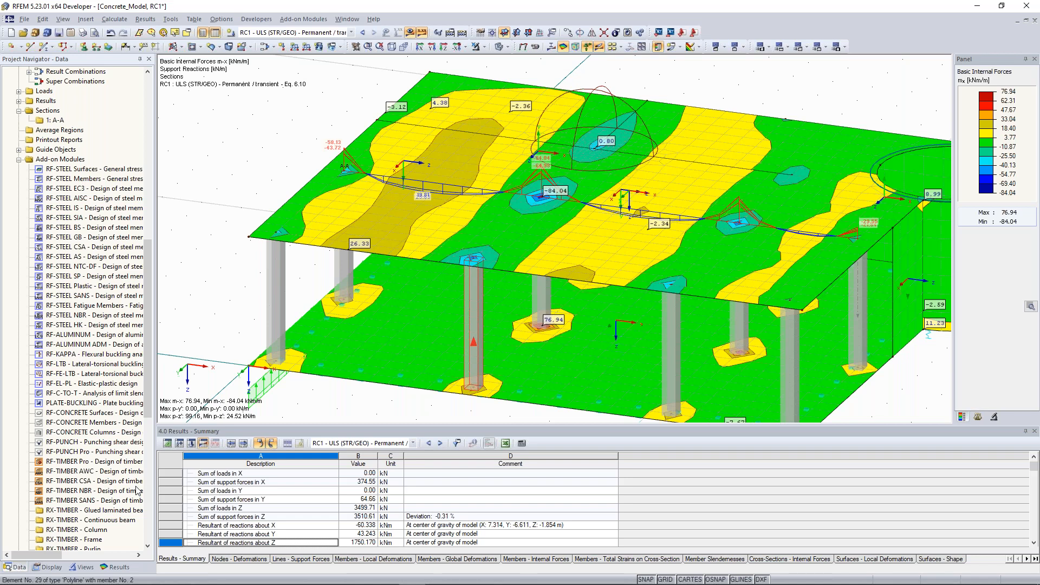
pyautogui.scroll(3, 136, 491)
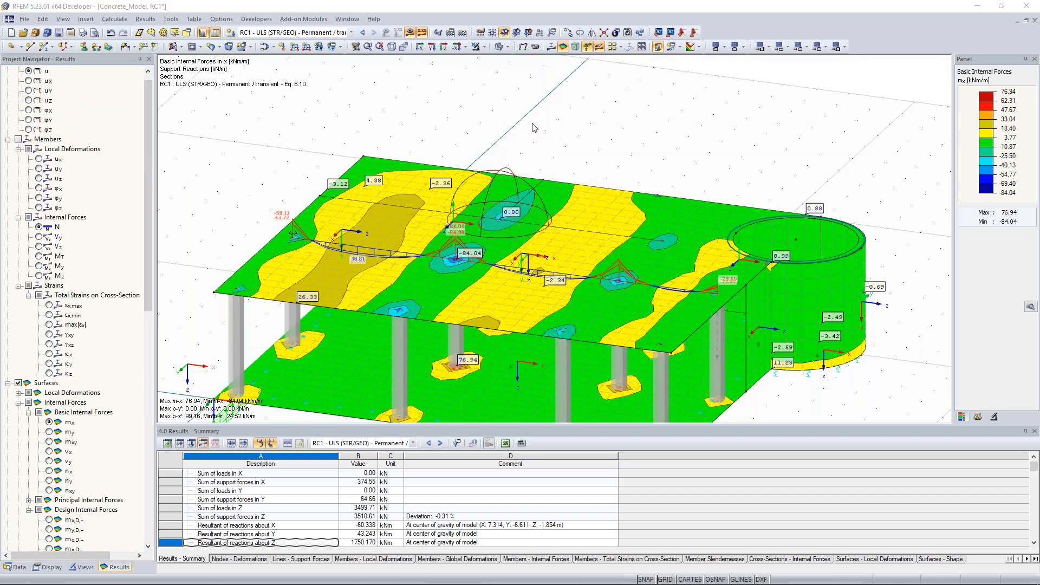
pyautogui.scroll(-3, 446, 172)
pyautogui.click(421, 33)
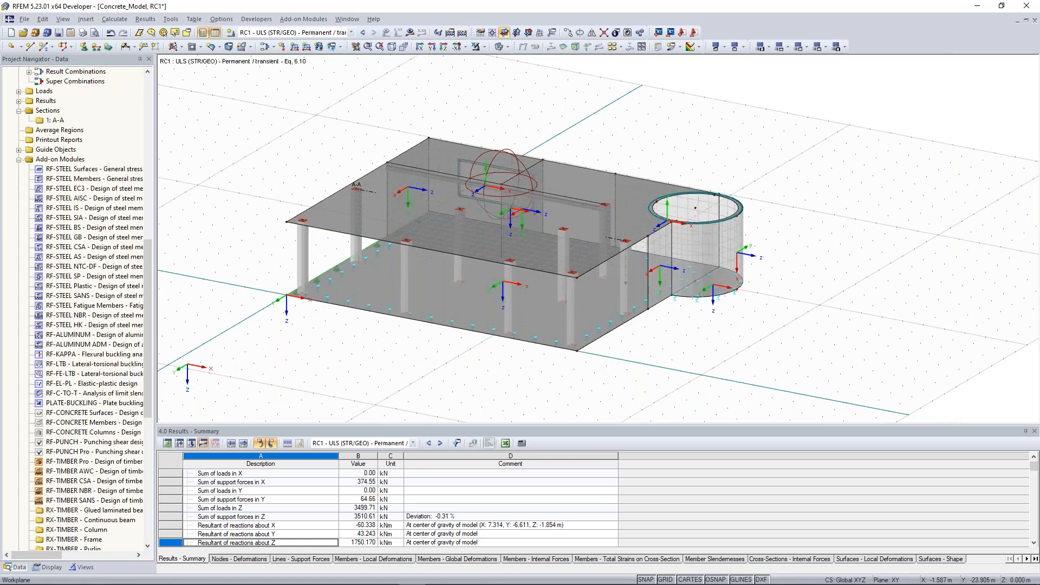
pyautogui.scroll(2, 543, 161)
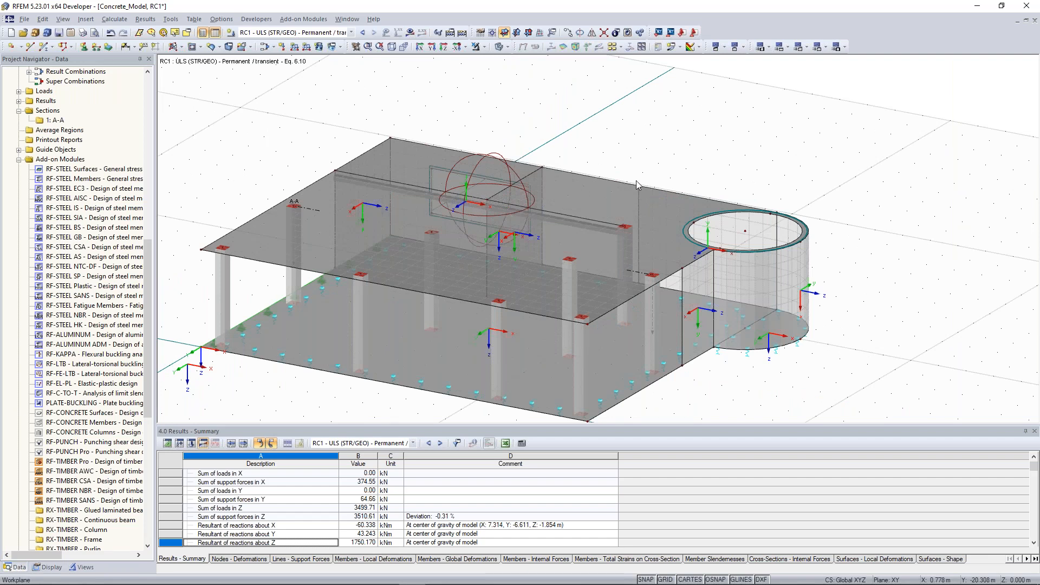
pyautogui.scroll(-1, 653, 181)
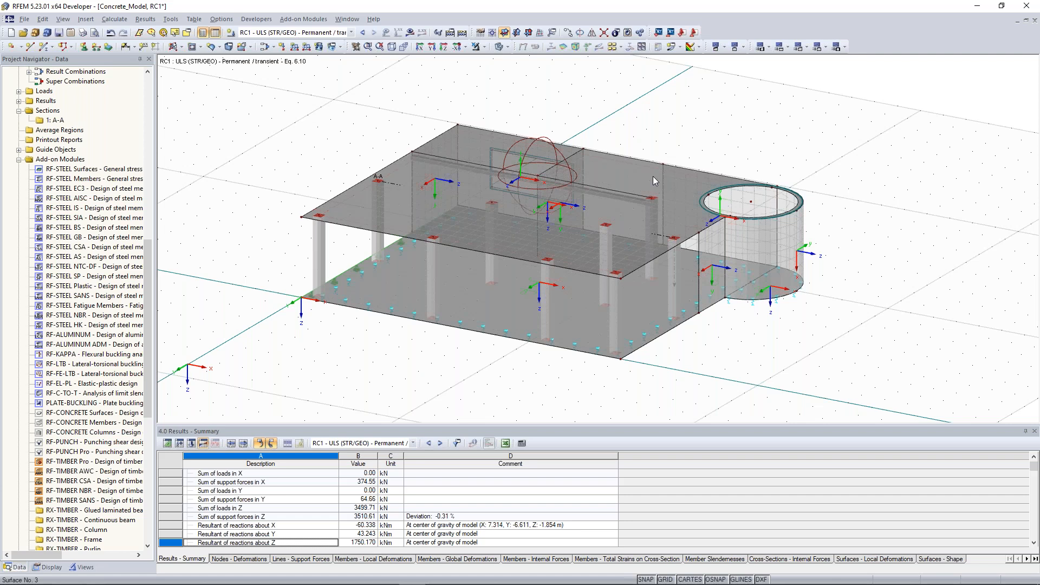
# Set up a mass print of graphics to printout report PR1, including loads for the selected load cases LC1 to LC6.
pyautogui.hotkey('ctrl', 'p')
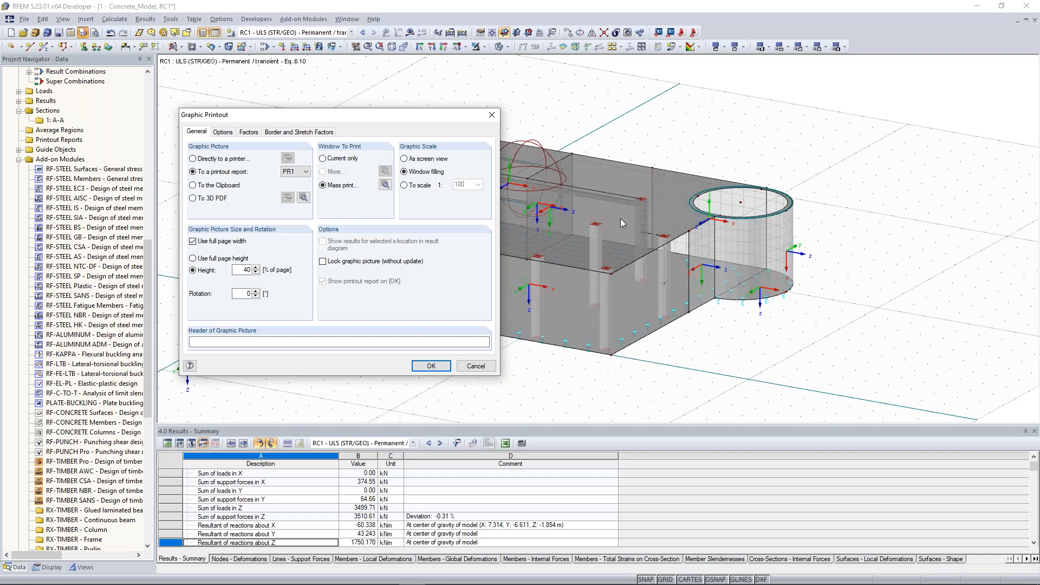
pyautogui.press('Return')
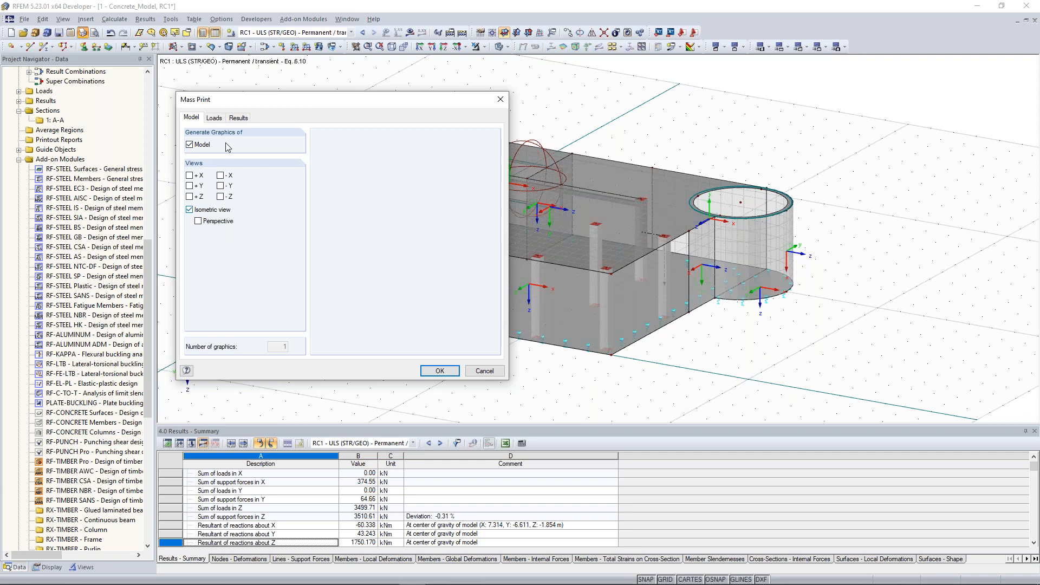
pyautogui.click(215, 120)
pyautogui.click(199, 147)
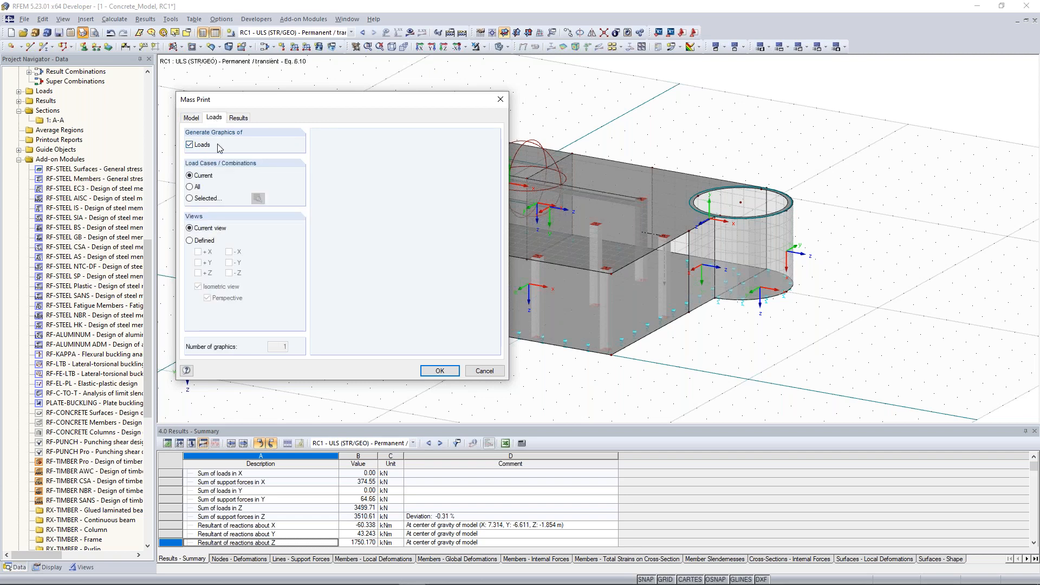
pyautogui.click(211, 199)
pyautogui.click(258, 199)
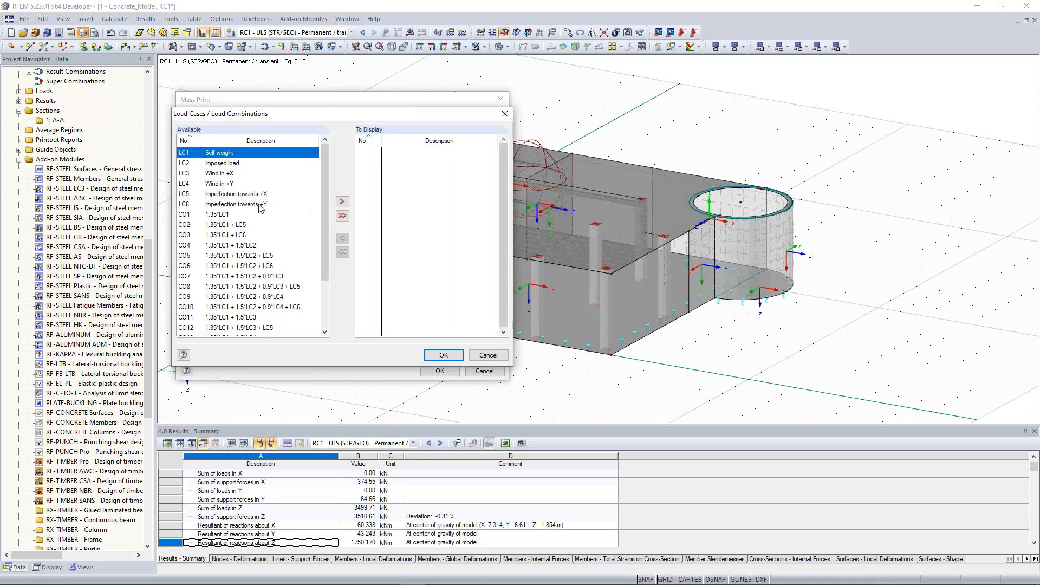
pyautogui.keyDown('shift'); pyautogui.click(241, 204); pyautogui.keyUp('shift')
pyautogui.click(342, 202)
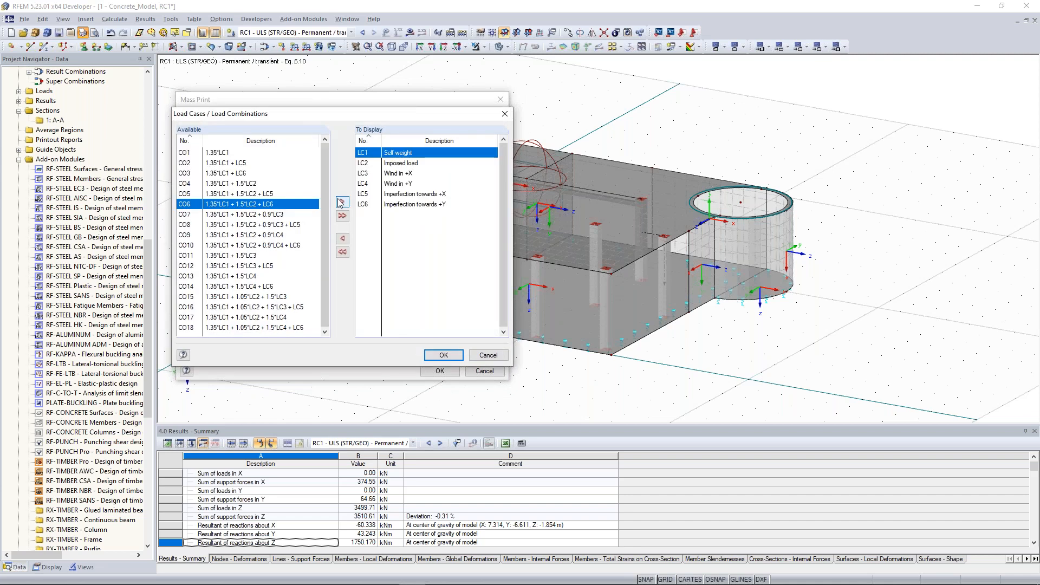
pyautogui.click(443, 355)
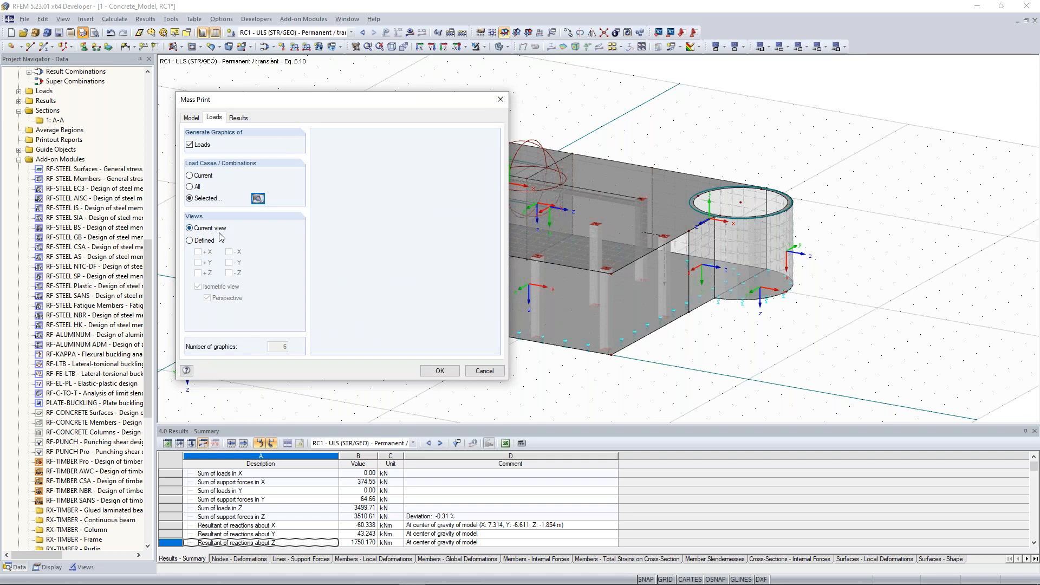
# Include RC1 result graphics for u, m-x, m-y and contact stress σz in the mass print and create report "Input data and reduced results".
pyautogui.click(241, 118)
pyautogui.click(190, 145)
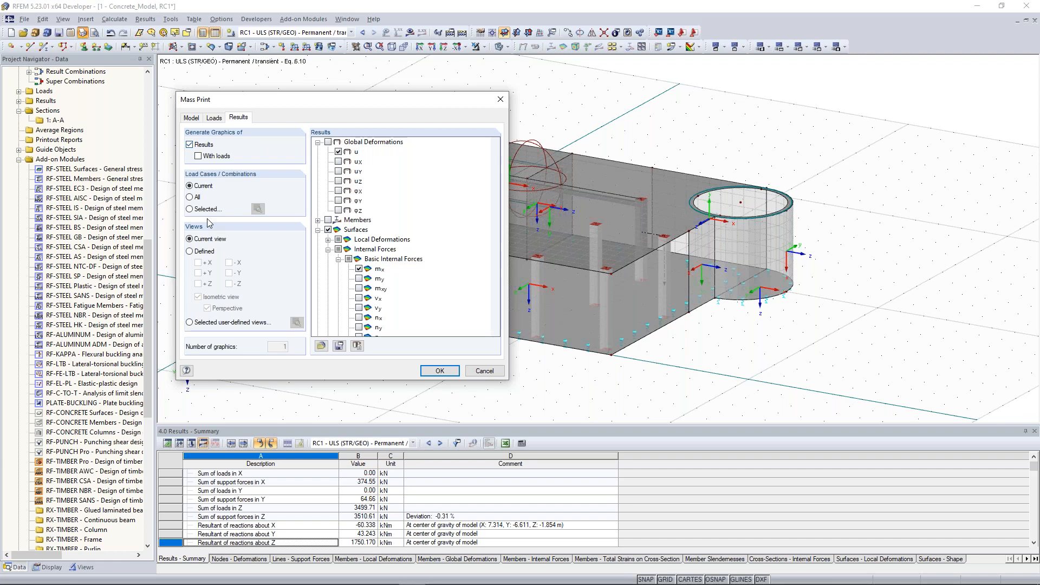
pyautogui.click(258, 209)
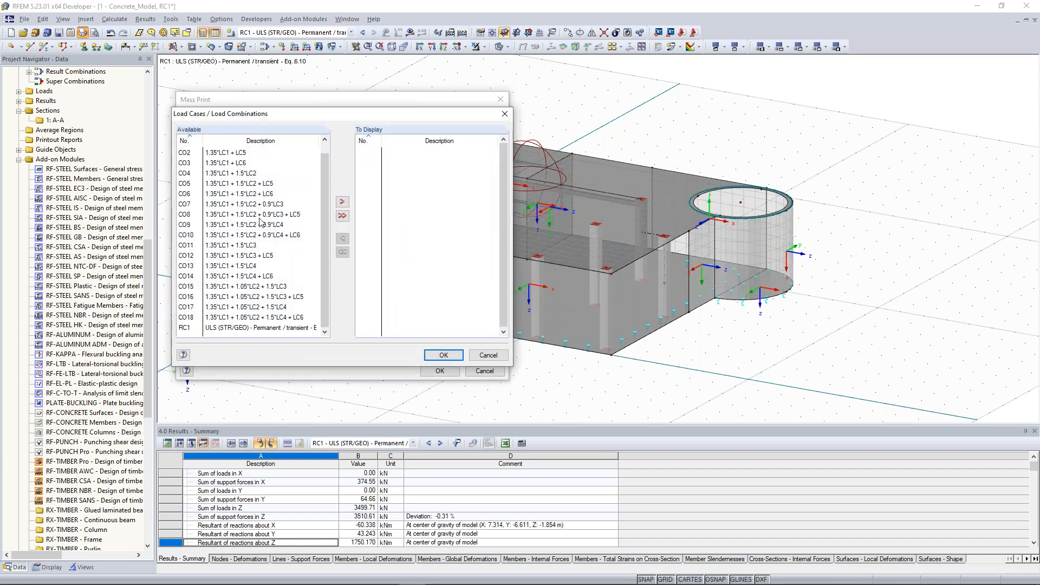
pyautogui.click(262, 327)
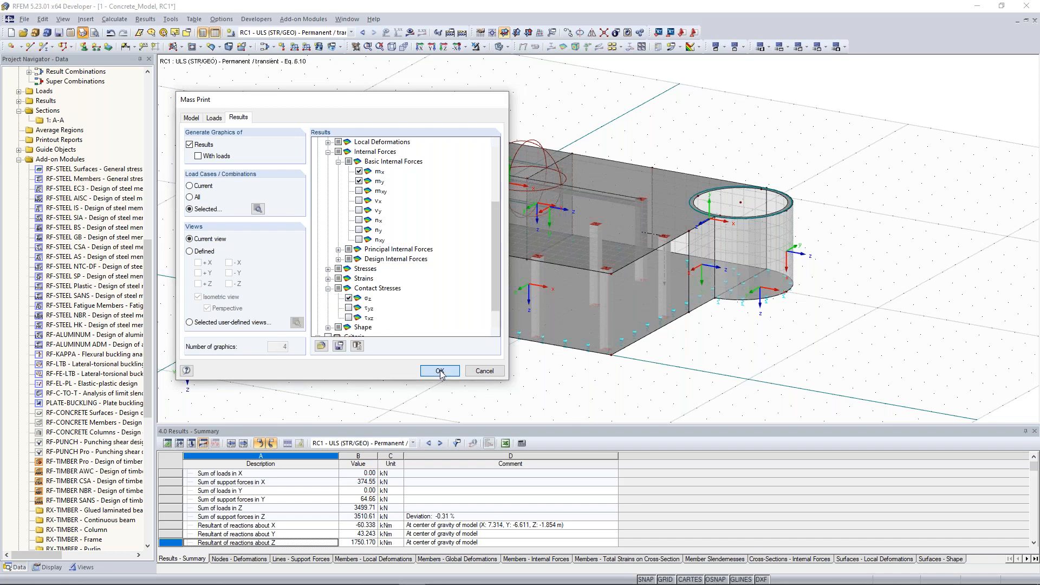
pyautogui.click(439, 371)
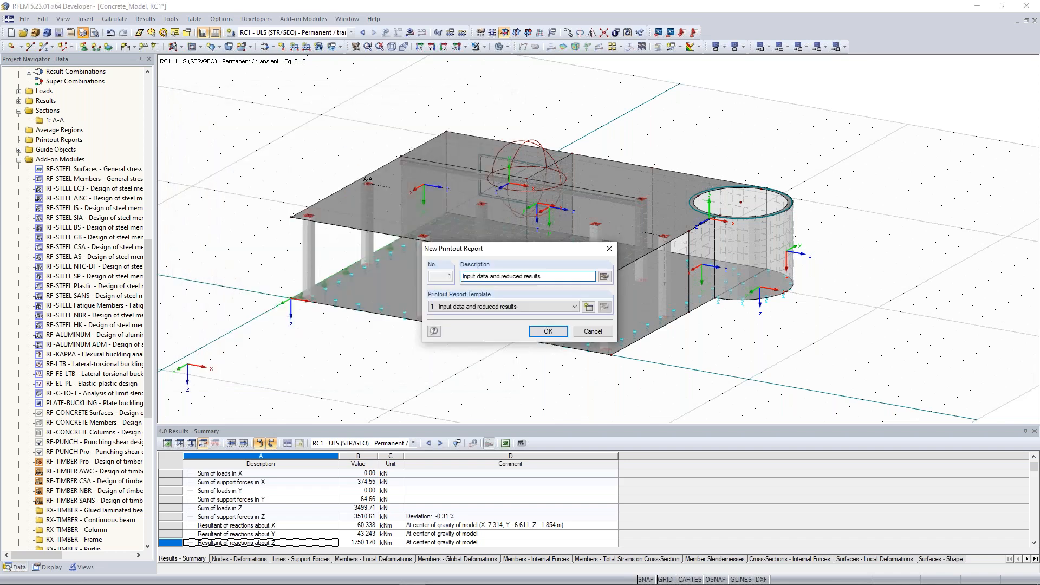
pyautogui.click(545, 331)
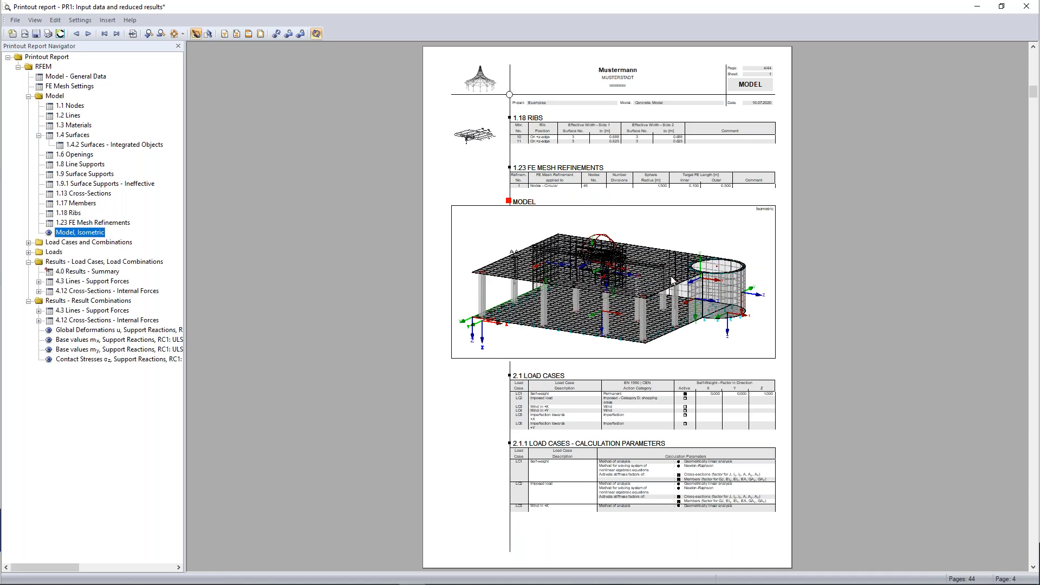
# Edit the report's isometric model graphic from the model window, hiding the FE mesh refinements, and return to the printout report.
pyautogui.moveTo(638, 283)
pyautogui.mouseDown()
pyautogui.moveTo(636, 265)
pyautogui.moveTo(618, 282)
pyautogui.mouseUp()
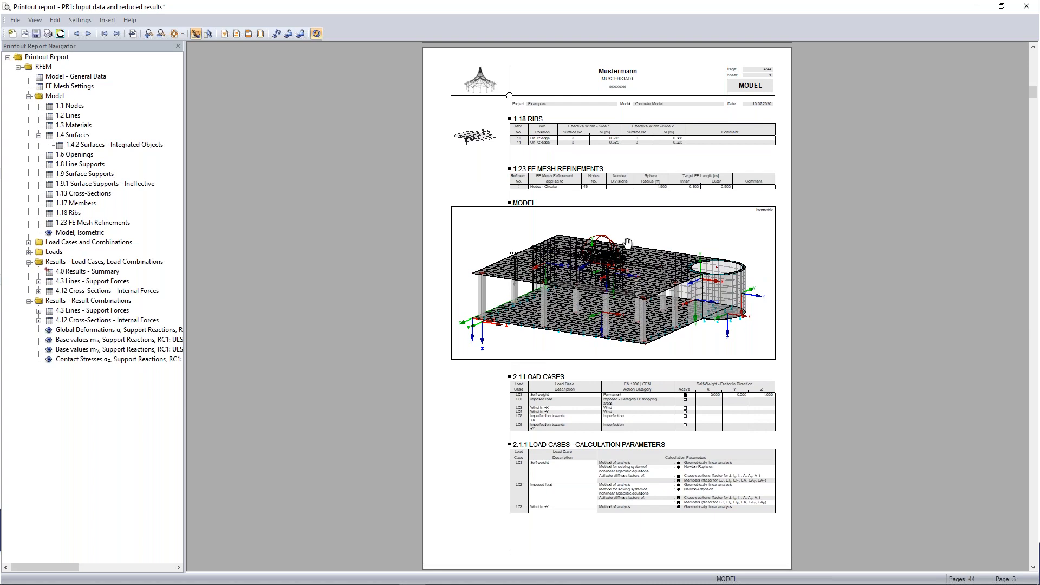
pyautogui.rightClick(599, 310)
pyautogui.click(650, 388)
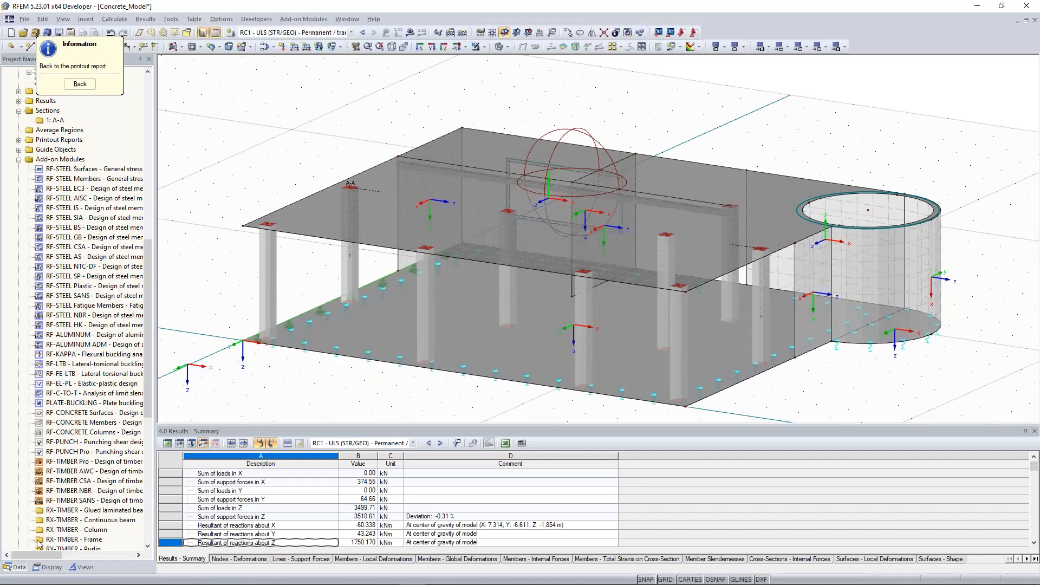
pyautogui.click(115, 20)
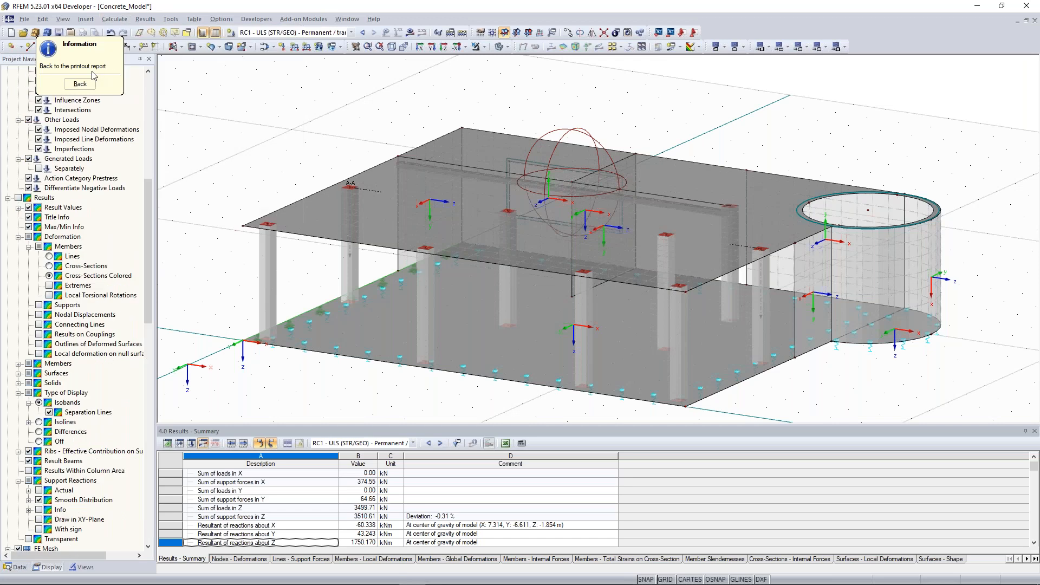
pyautogui.moveTo(87, 45); pyautogui.dragTo(253, 105)
pyautogui.scroll(12, 102, 170)
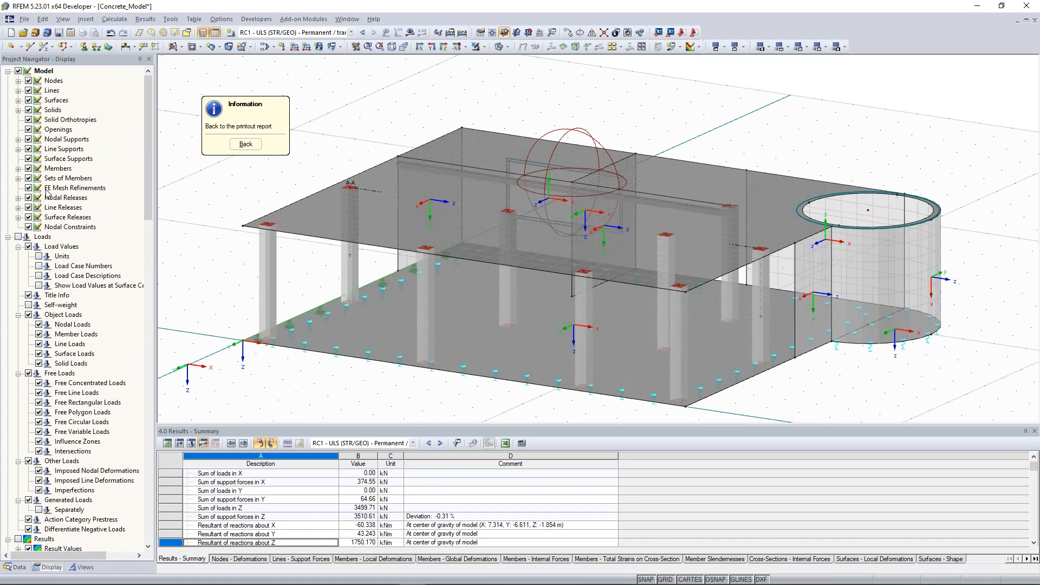
pyautogui.click(29, 188)
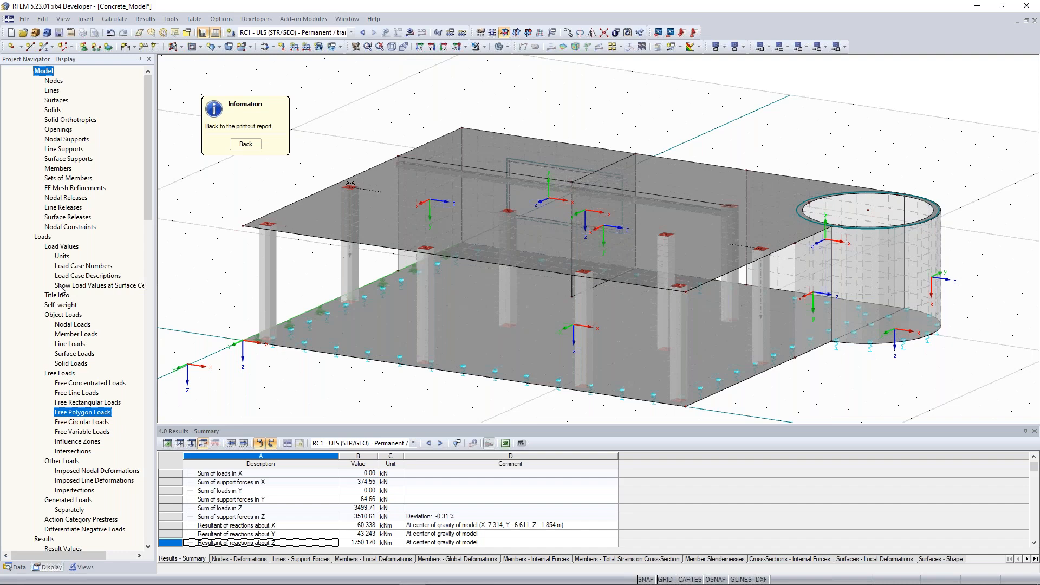
pyautogui.click(245, 144)
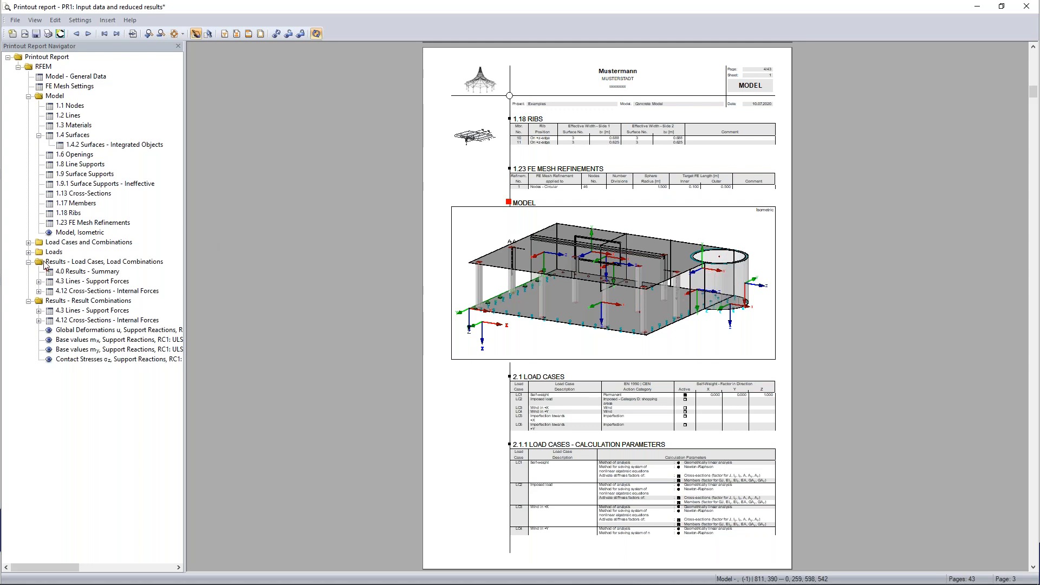
# Review the load case graphics and the RC1 deformation and internal force graphics in the printout report, and close the report.
pyautogui.click(29, 252)
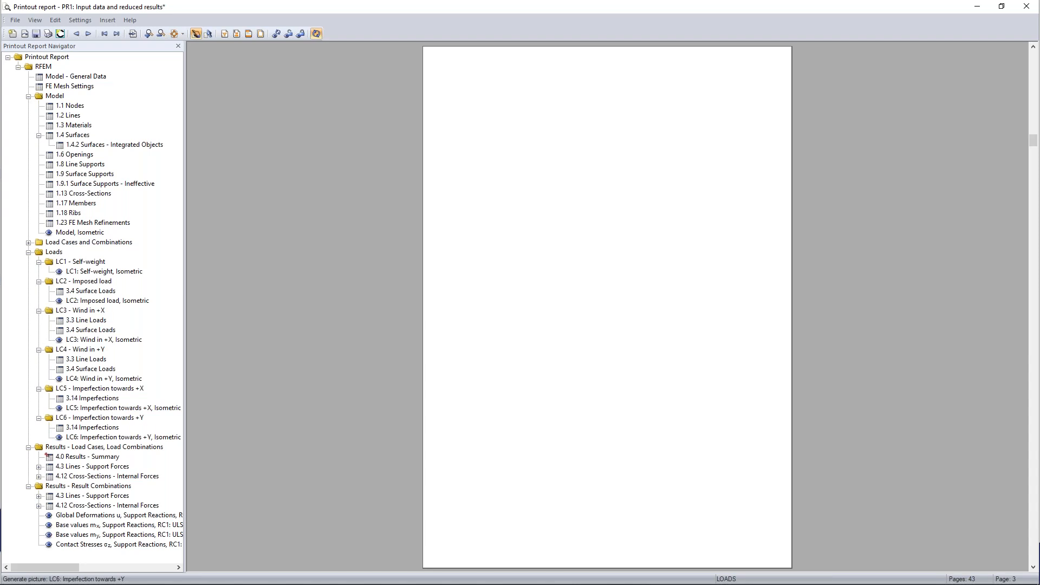
pyautogui.click(86, 302)
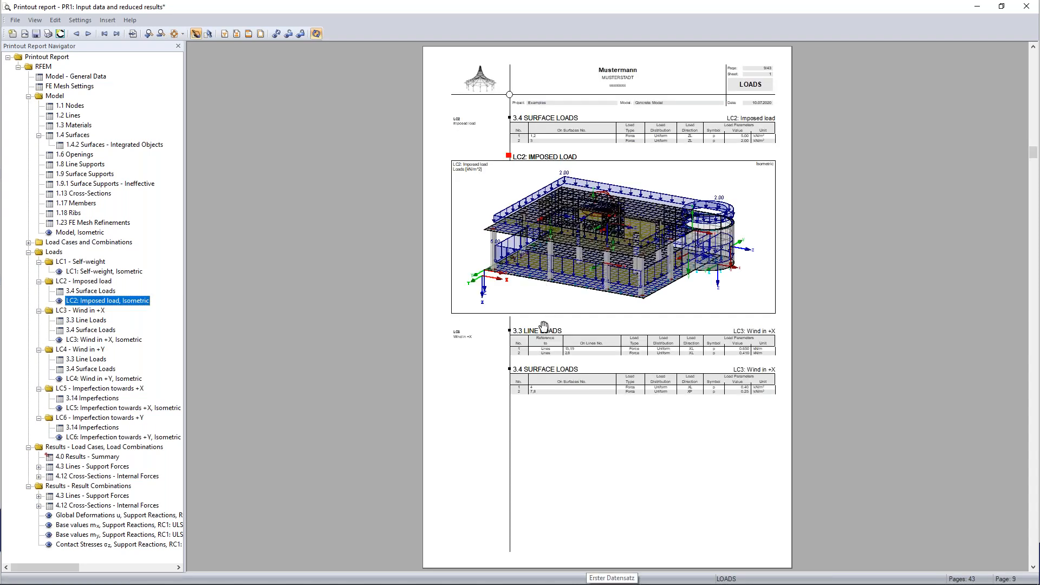
pyautogui.scroll(-2, 547, 256)
pyautogui.scroll(-10, 547, 257)
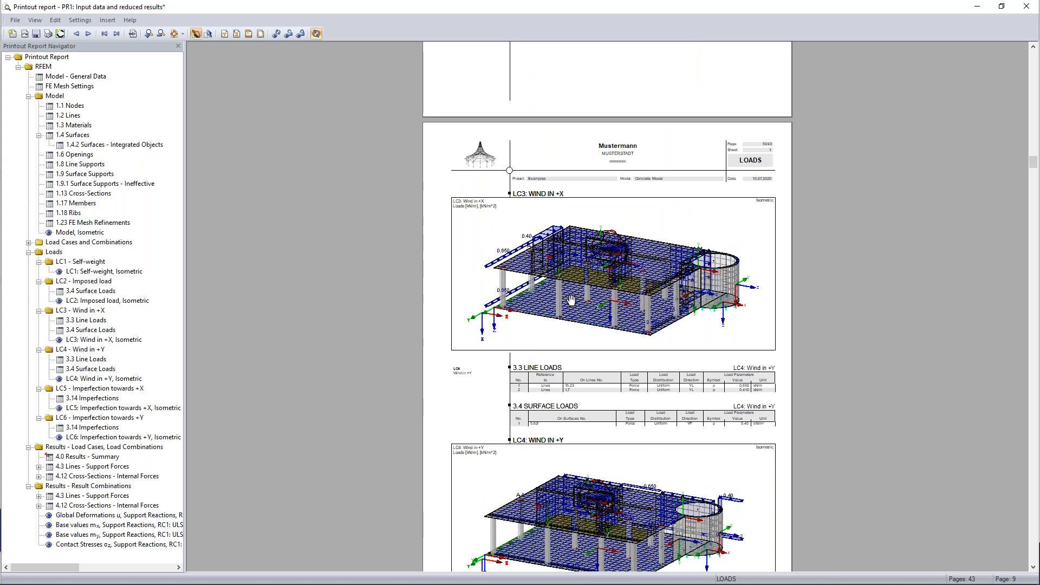
pyautogui.scroll(-5, 572, 300)
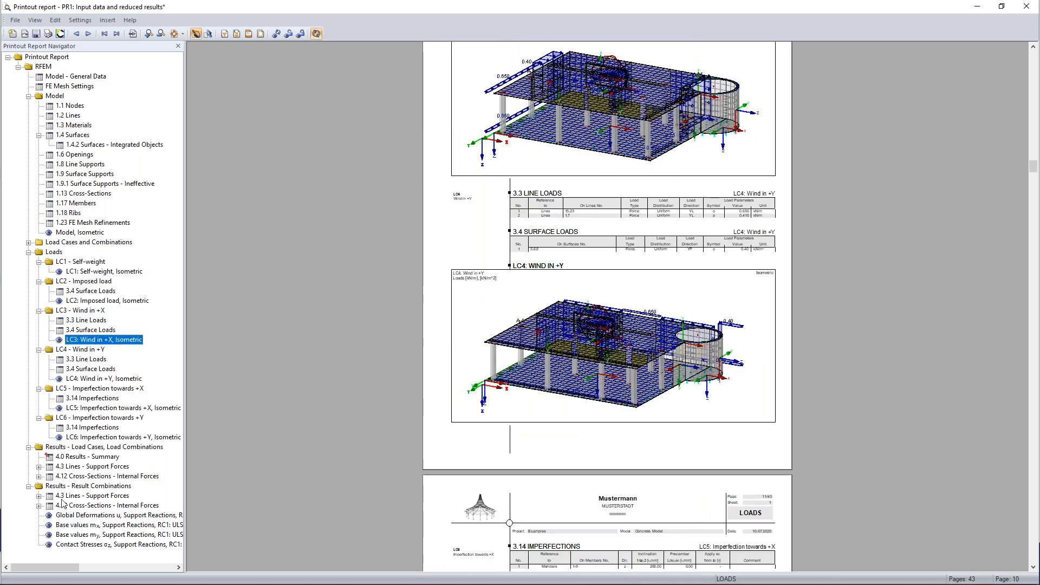
pyautogui.click(95, 525)
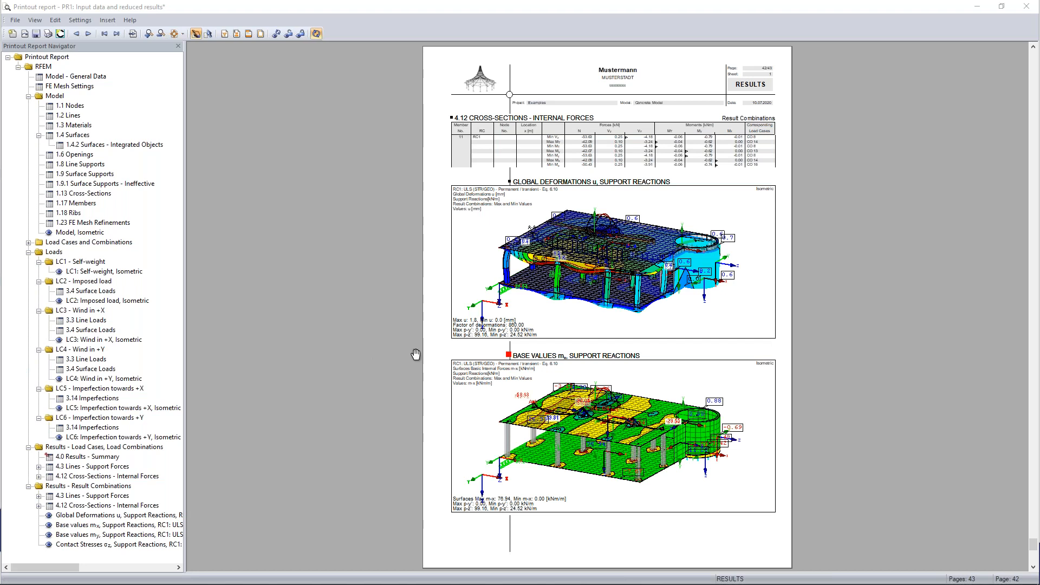
pyautogui.scroll(-2, 422, 353)
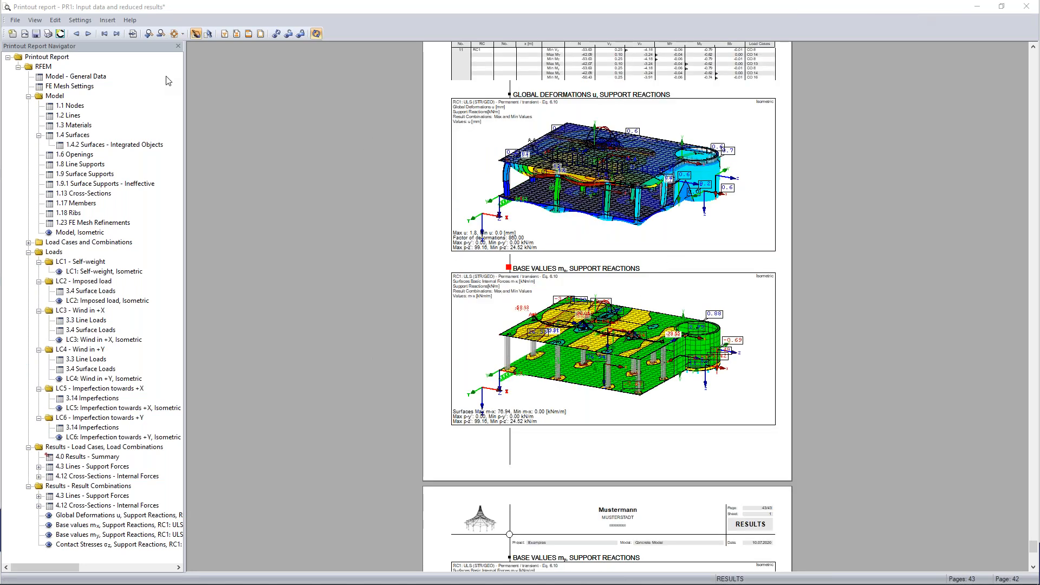
pyautogui.click(1028, 6)
pyautogui.click(480, 315)
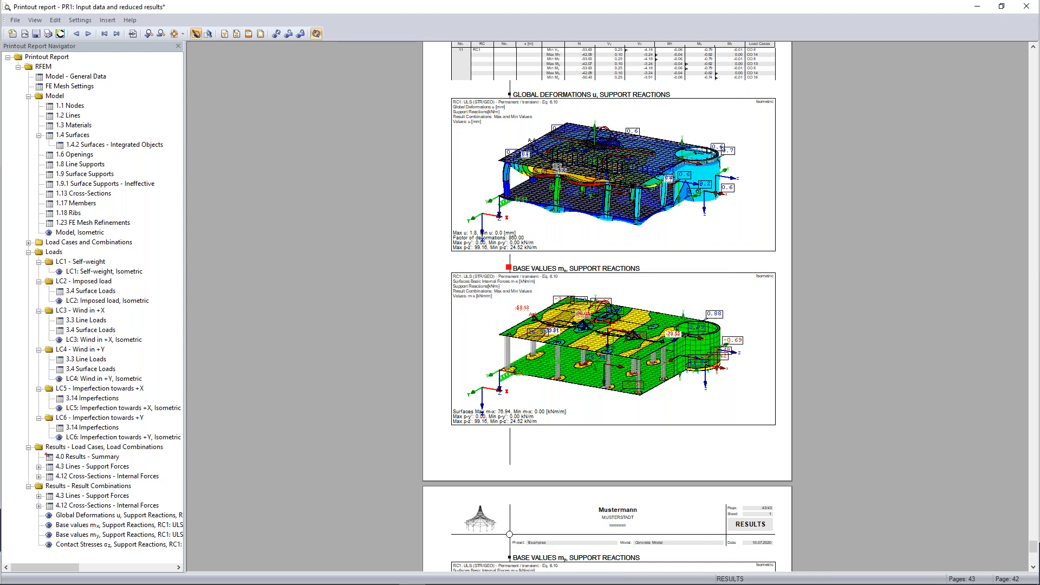
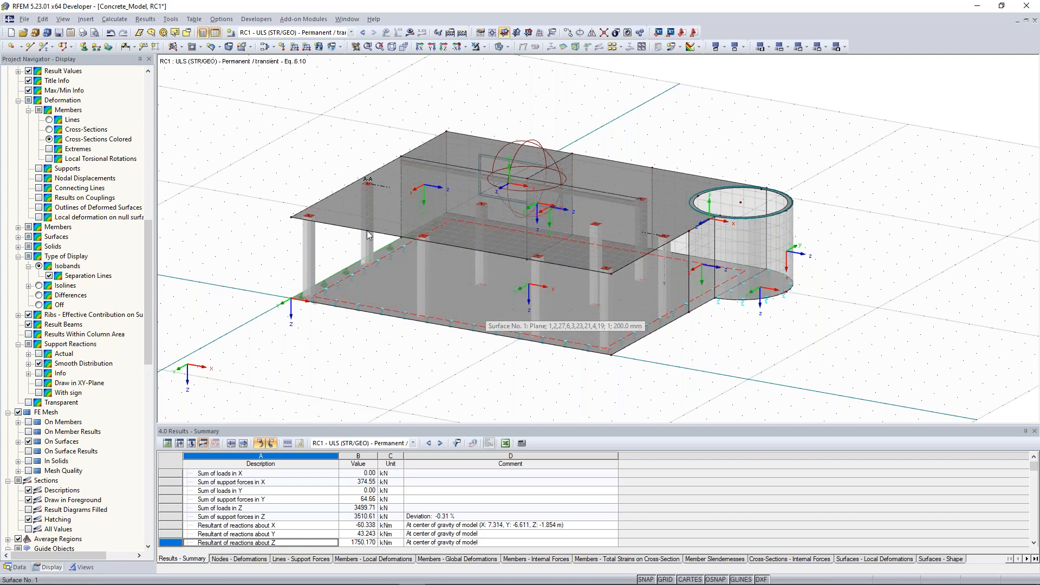
# Examine the concrete building's columns and surfaces from several angles alongside the list of concrete design add-on modules.
pyautogui.click(16, 567)
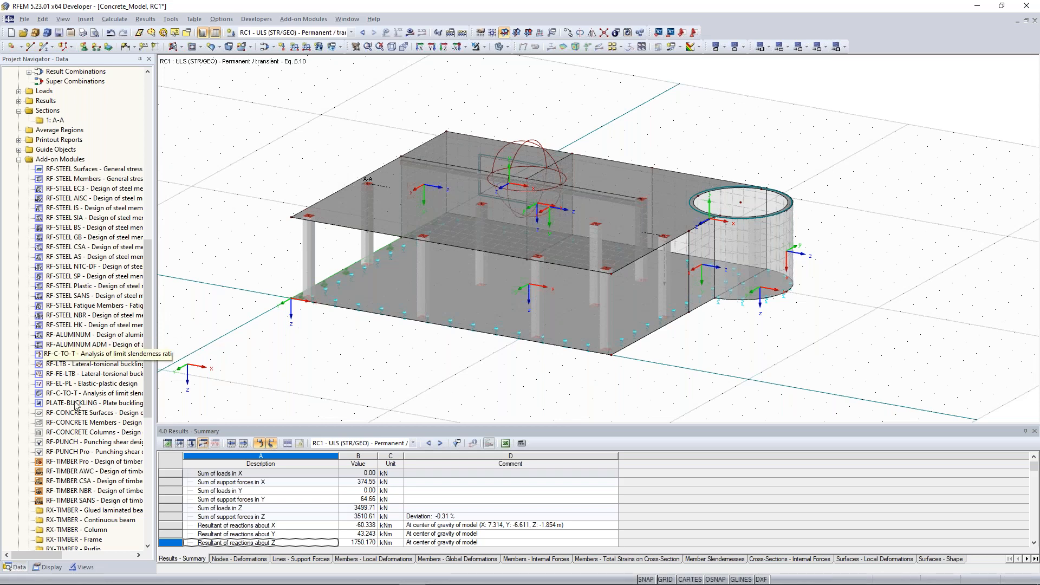
pyautogui.click(352, 200)
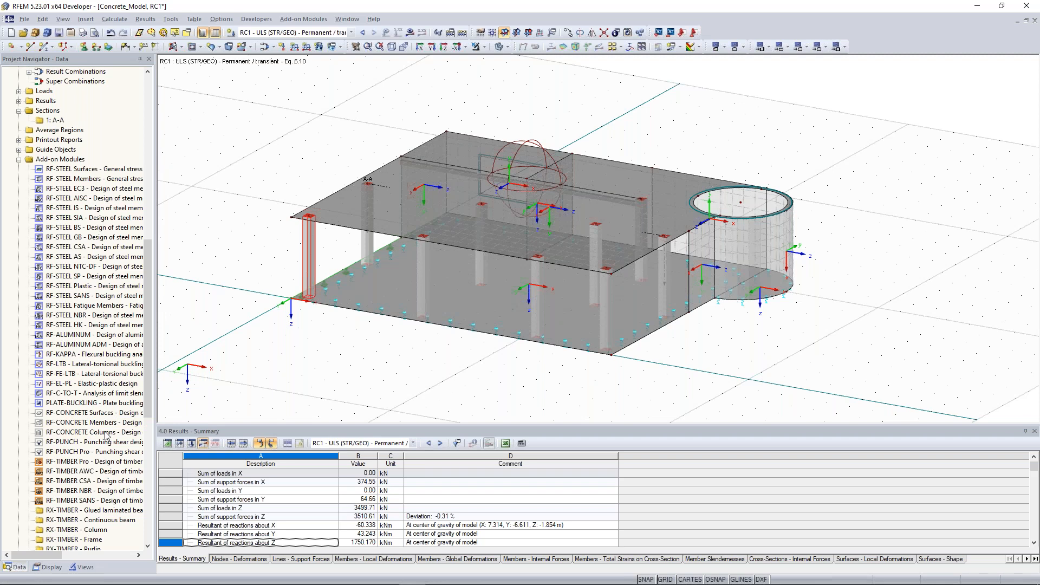
pyautogui.scroll(2, 258, 247)
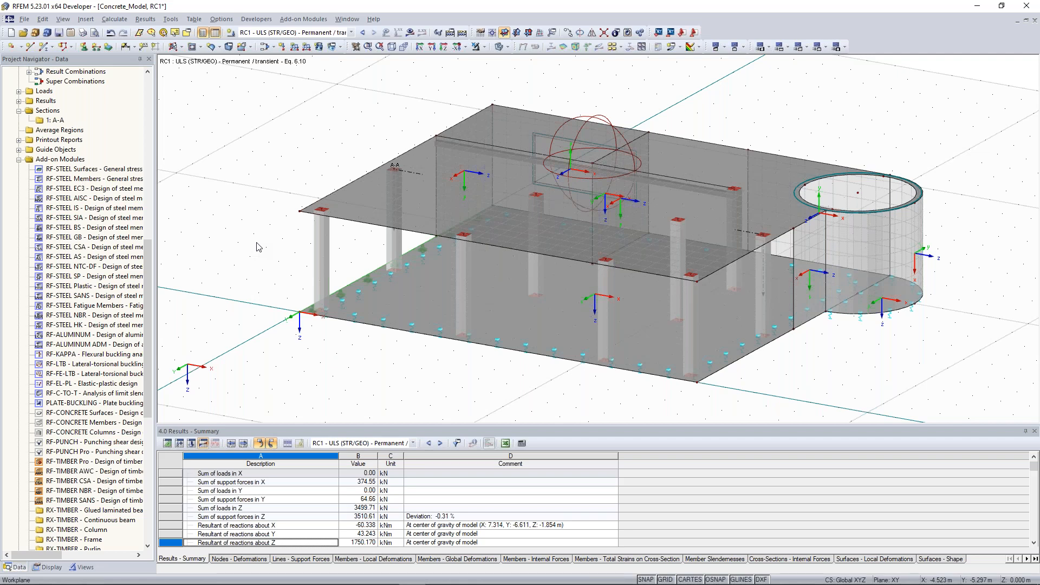
pyautogui.moveTo(360, 259); pyautogui.dragTo(299, 243)
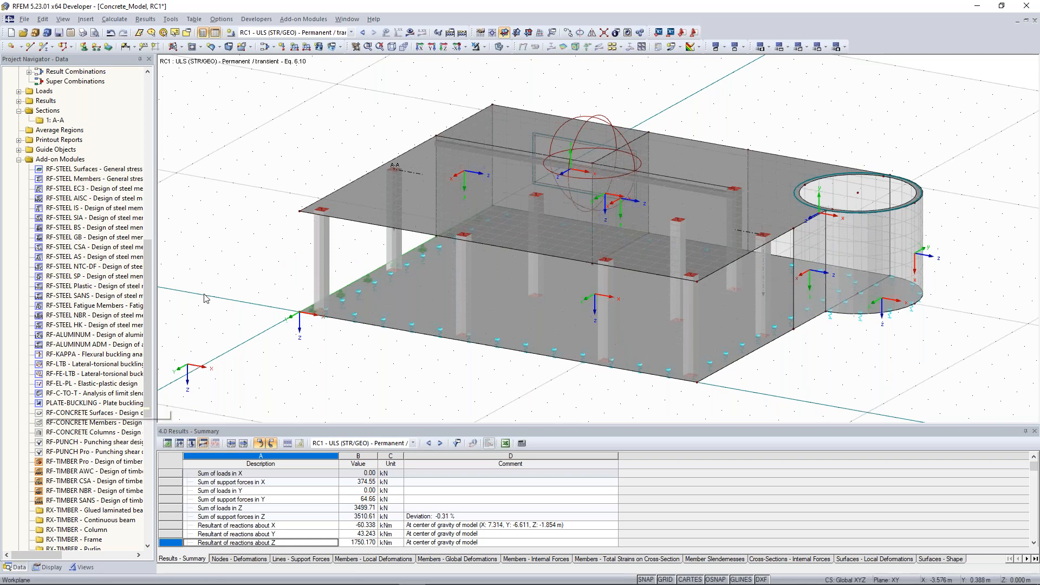
pyautogui.scroll(3, 271, 277)
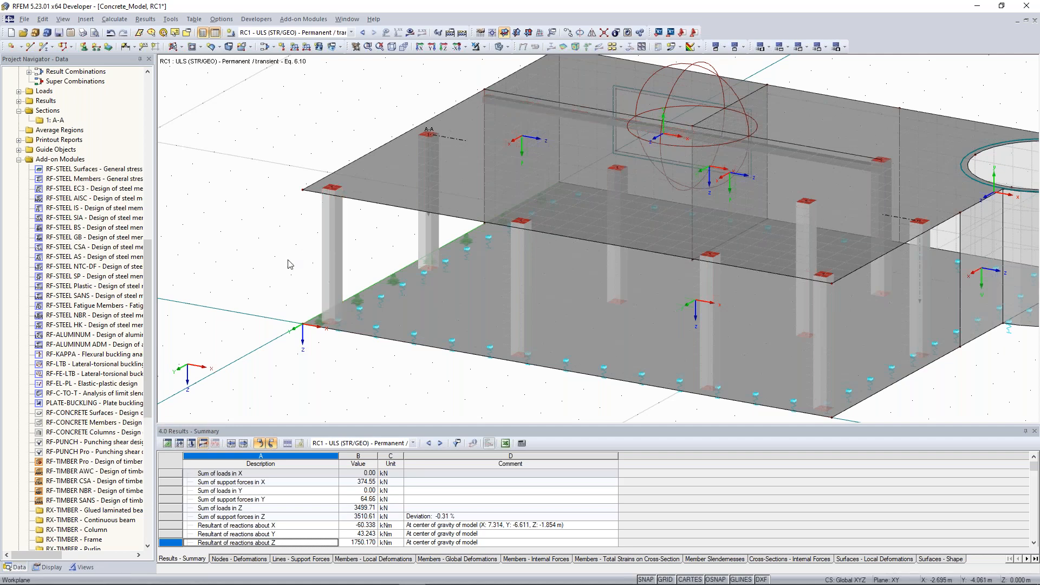
pyautogui.moveTo(278, 160); pyautogui.dragTo(249, 189, button='middle')
pyautogui.scroll(-1, 249, 188)
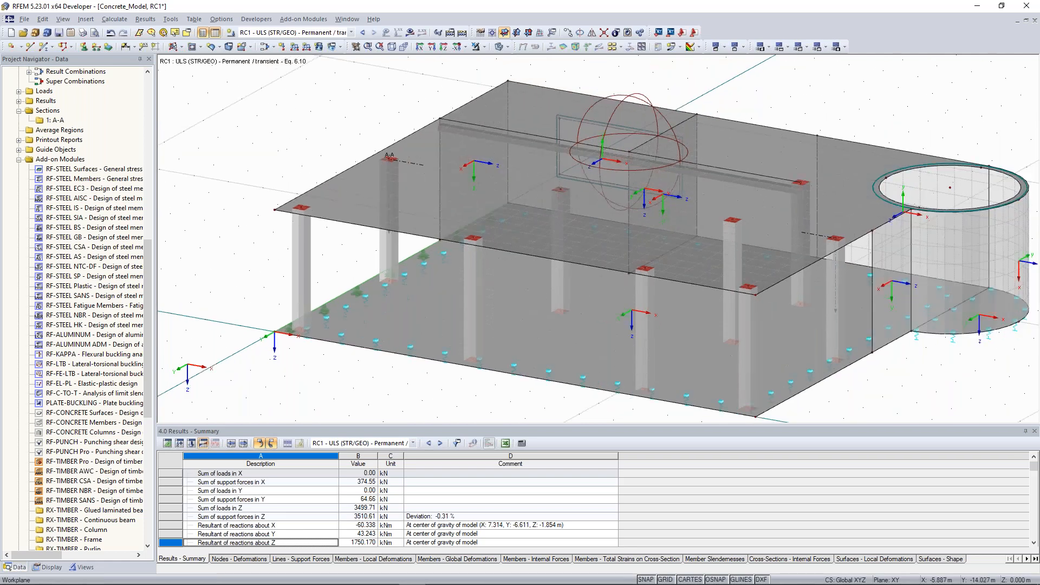
pyautogui.scroll(-1, 307, 160)
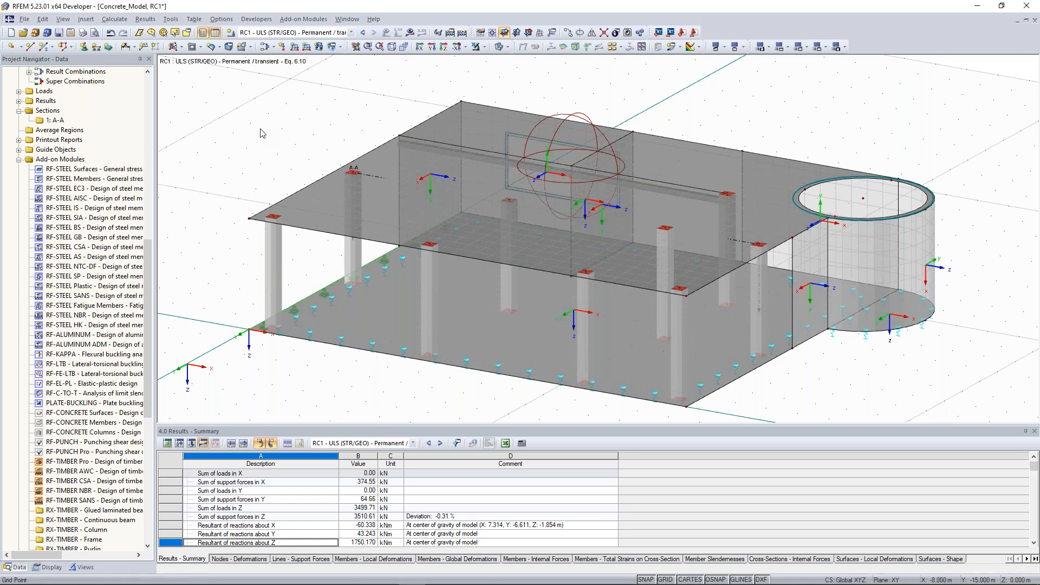
pyautogui.keyDown('ctrl'); pyautogui.moveTo(261, 131); pyautogui.dragTo(382, 166, button='middle'); pyautogui.keyUp('ctrl')
pyautogui.keyDown('ctrl'); pyautogui.moveTo(310, 187); pyautogui.dragTo(325, 221, button='middle'); pyautogui.keyUp('ctrl')
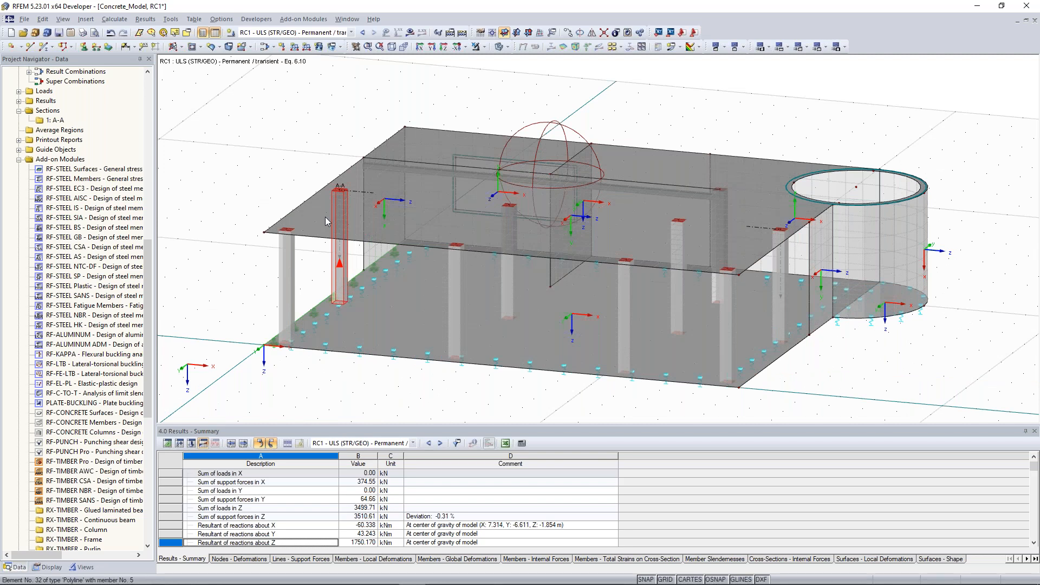
# Open RF-CONCRETE Surfaces and review the reinforcement layout with two top directions, the longitudinal reinforcement, EN 1992-1-1 and design method settings.
pyautogui.doubleClick(87, 413)
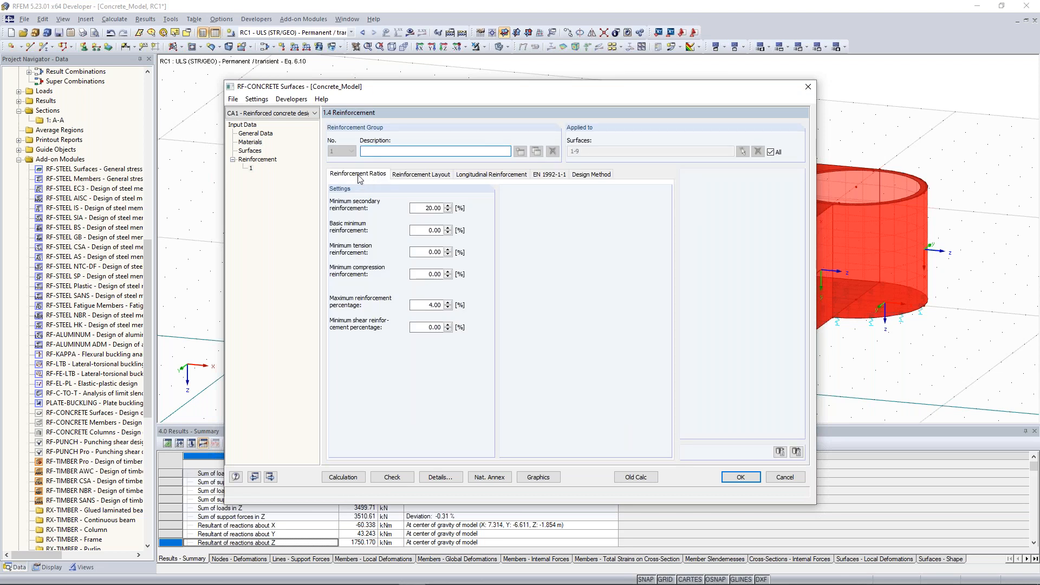
pyautogui.click(443, 175)
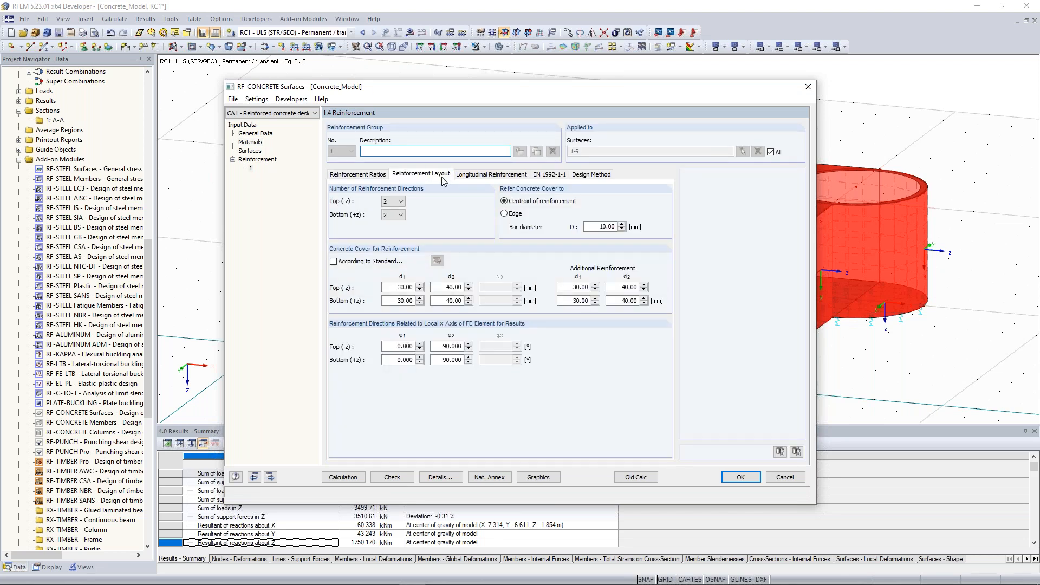
pyautogui.click(400, 201)
pyautogui.click(397, 210)
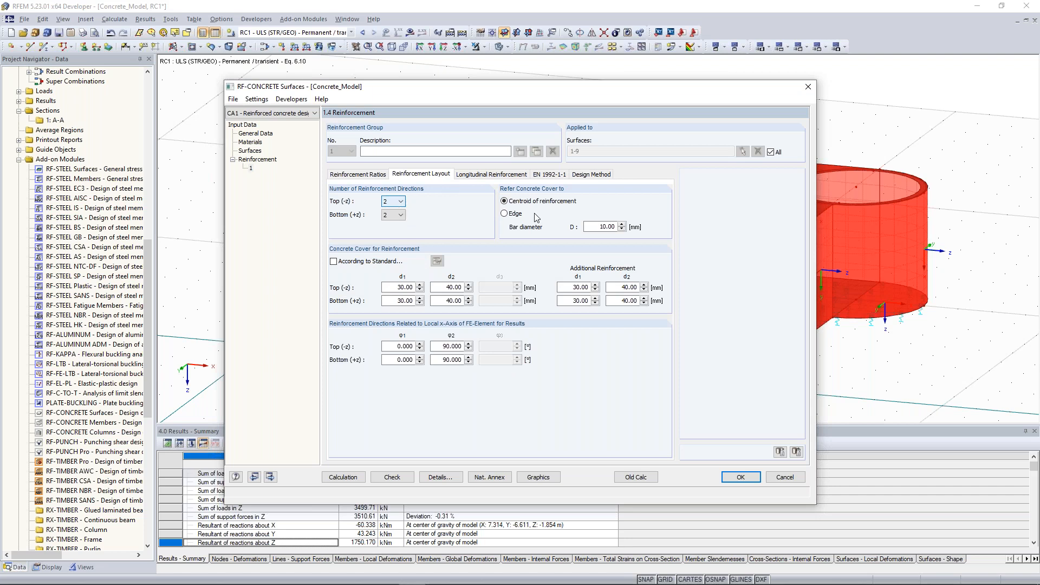
pyautogui.click(485, 174)
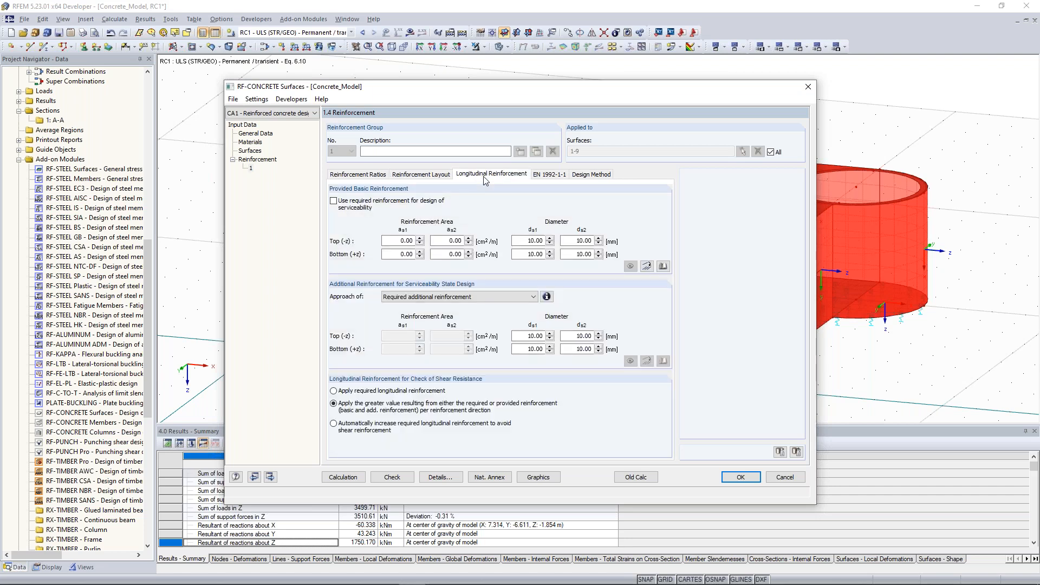
pyautogui.click(557, 176)
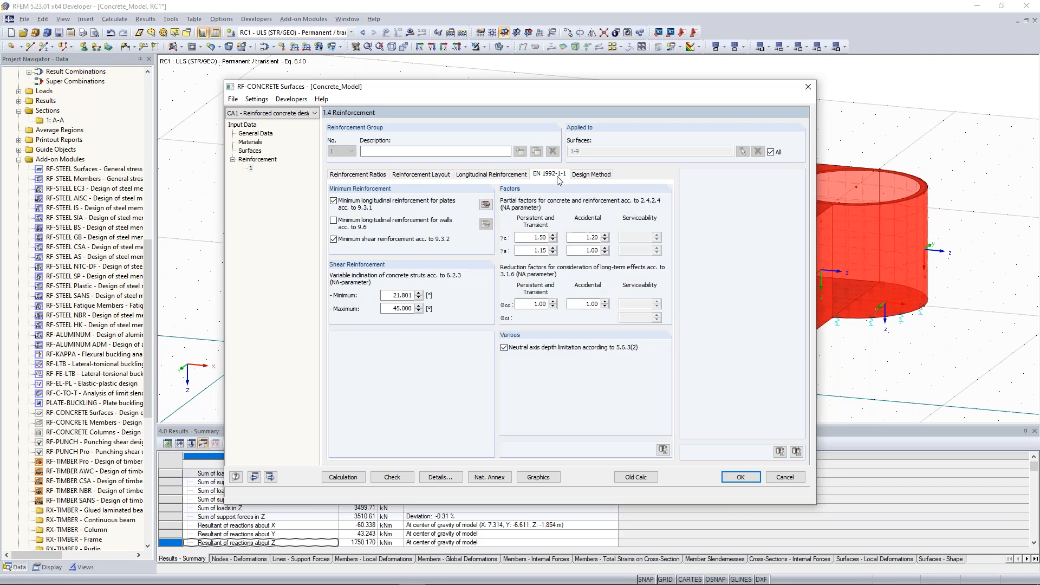
pyautogui.click(585, 176)
pyautogui.click(549, 175)
pyautogui.click(504, 175)
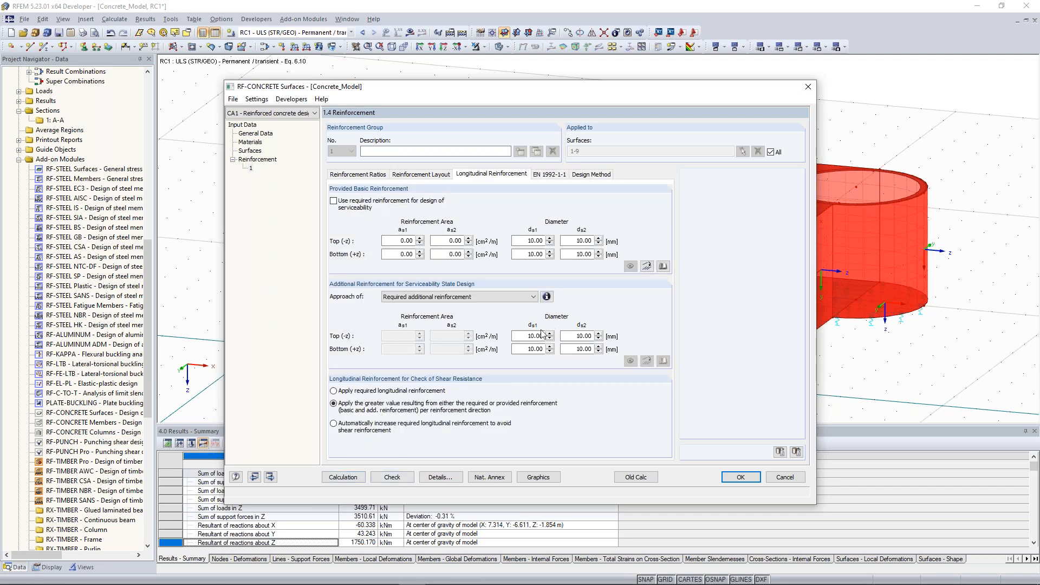
# Try to calculate reinforced concrete design case CA1 for all surfaces with the required additional reinforcement approach.
pyautogui.click(528, 337)
pyautogui.press('Tab')
pyautogui.click(499, 298)
pyautogui.click(500, 298)
pyautogui.click(343, 478)
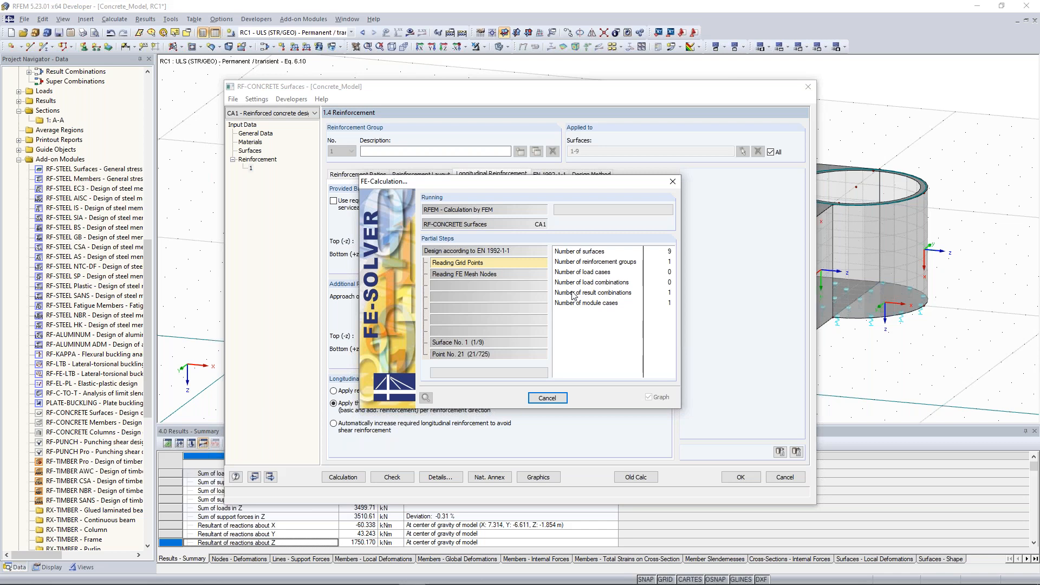
pyautogui.click(558, 398)
pyautogui.click(503, 310)
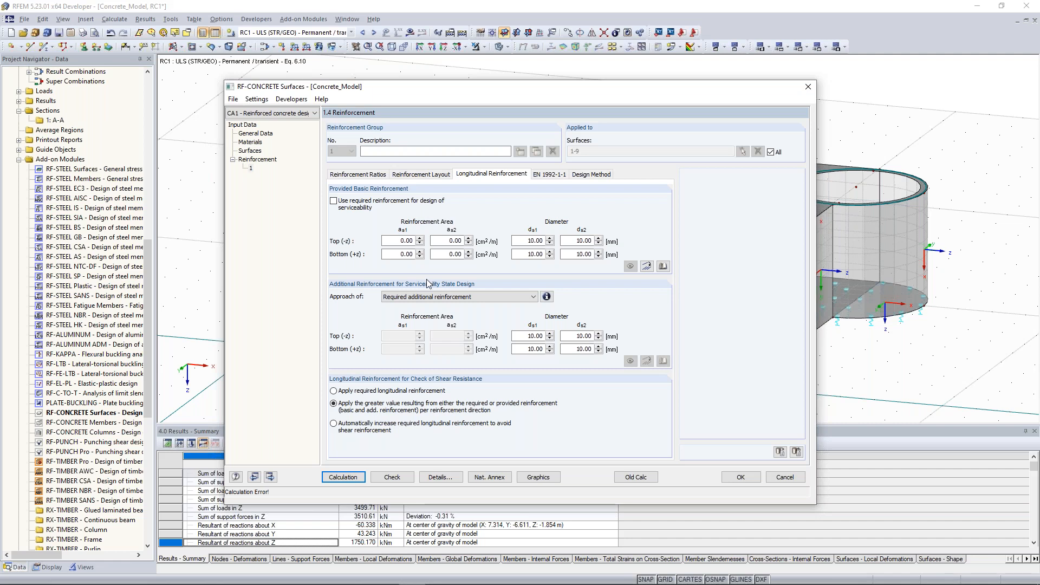
# Close RF-CONCRETE Surfaces without saving the changes to case CA1.
pyautogui.click(808, 87)
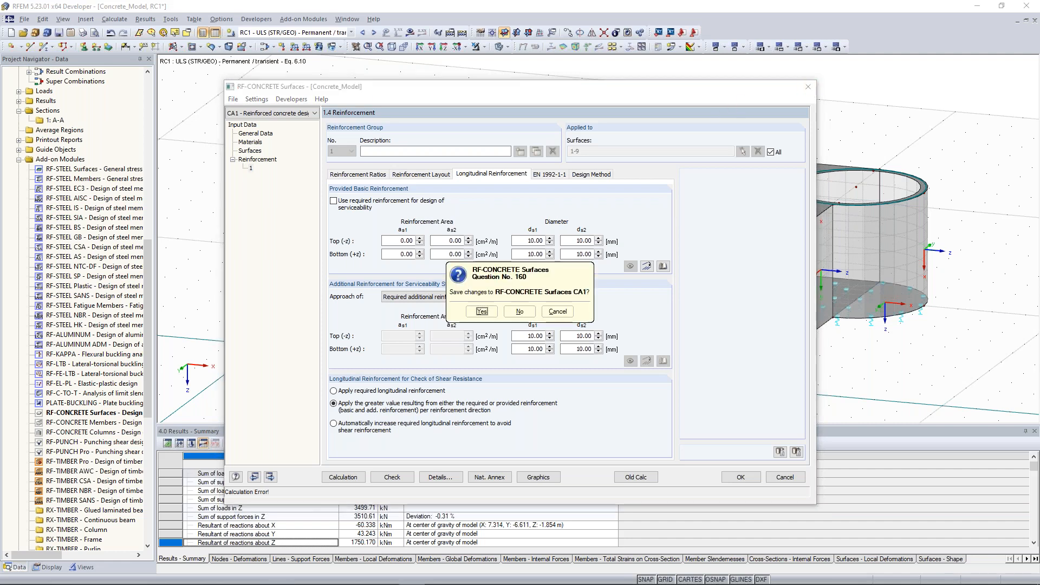
pyautogui.click(519, 312)
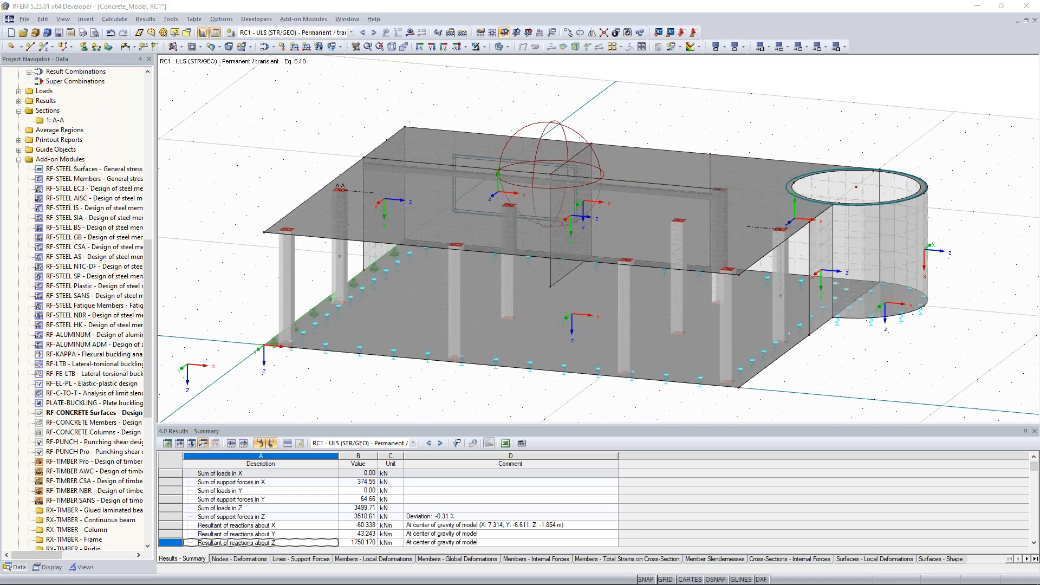
# Switch to the web browser and change the Dlubal website's language to English.
pyautogui.moveTo(2, 33); pyautogui.dragTo(489, 2)
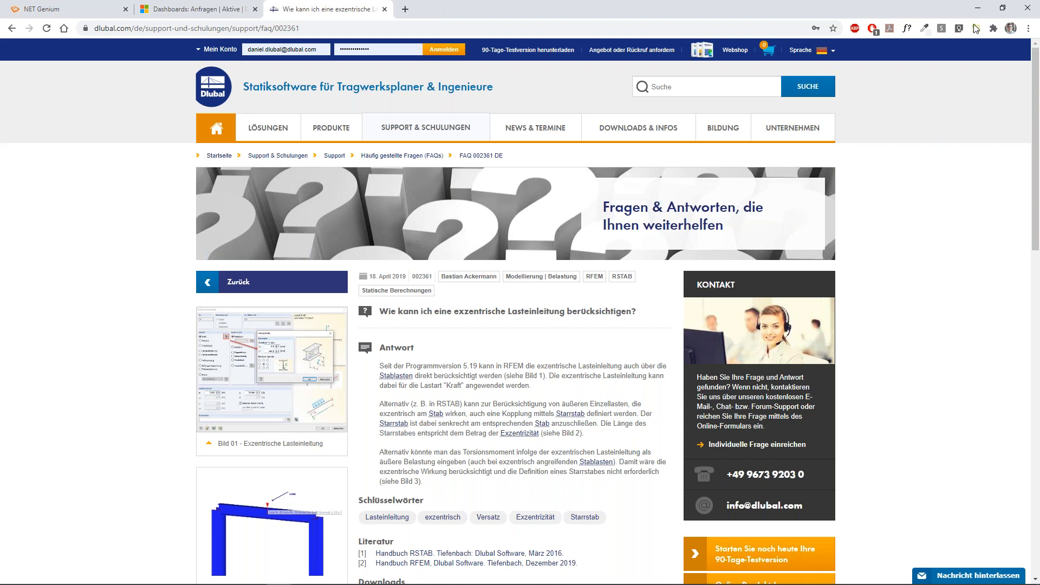
pyautogui.click(801, 49)
pyautogui.click(790, 86)
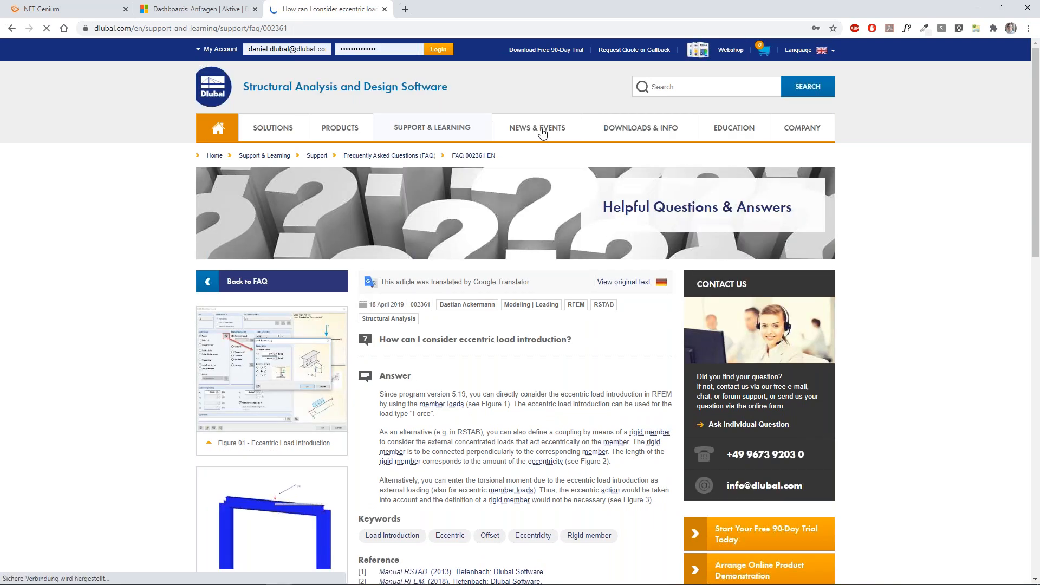
# Open the Online Training and Webinars pages from the website's learning section in separate browser tabs.
pyautogui.moveTo(565, 137)
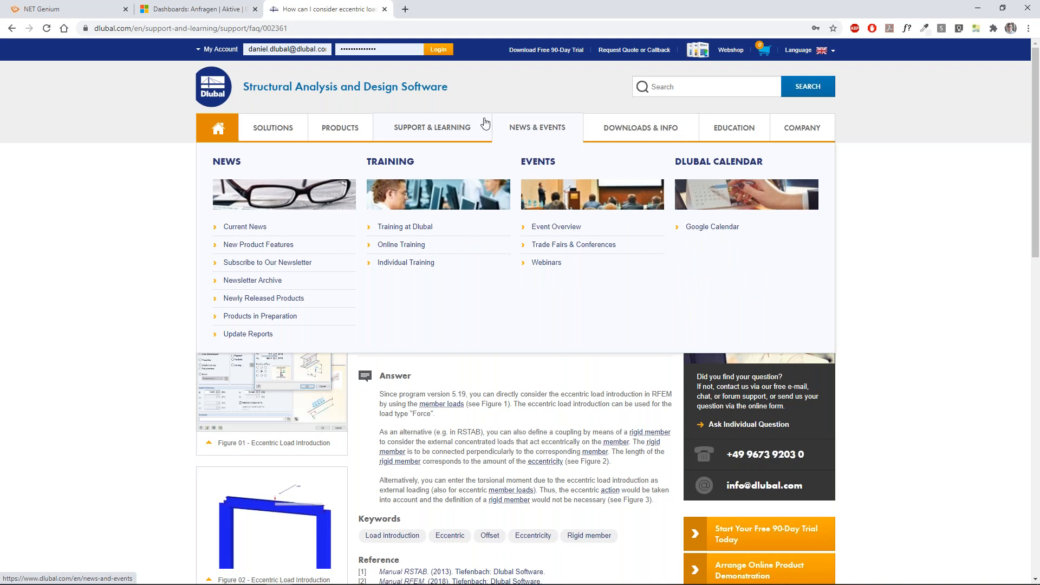
pyautogui.moveTo(459, 131)
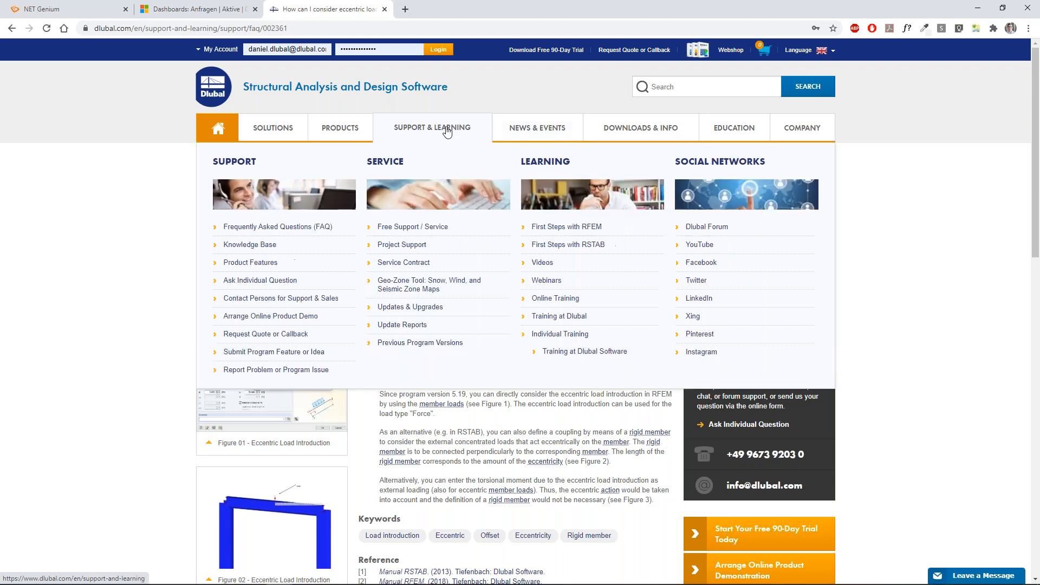
pyautogui.middleClick(552, 301)
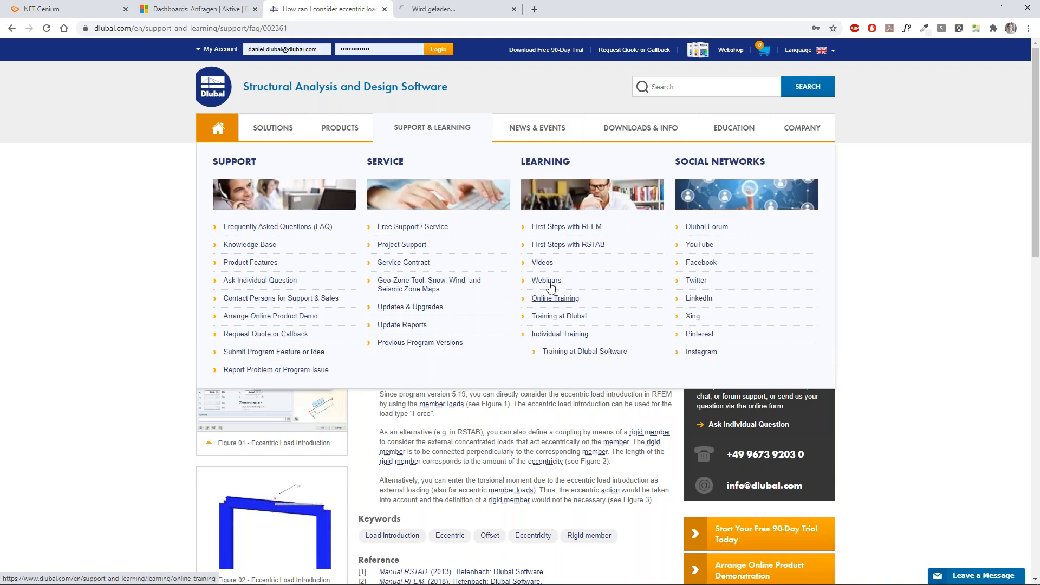
pyautogui.middleClick(546, 281)
# Review the Online Training page for available courses, dates and prices.
pyautogui.click(456, 6)
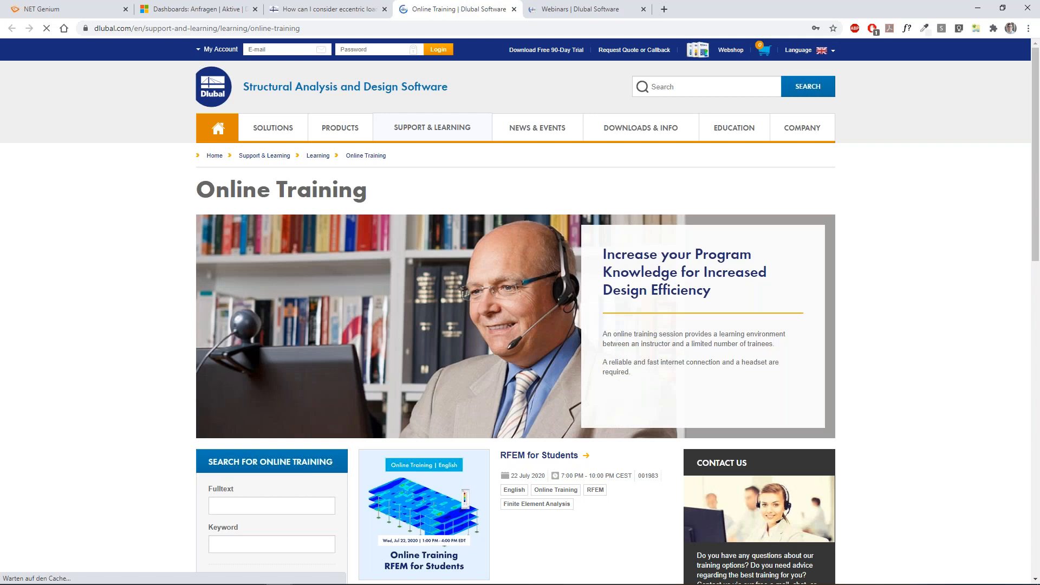
pyautogui.scroll(-5, 184, 265)
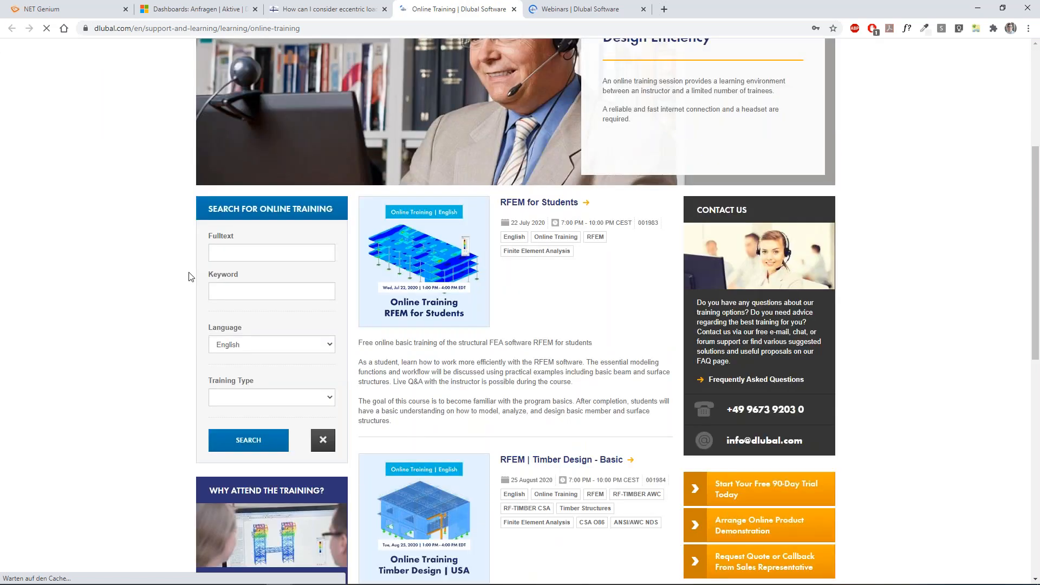
pyautogui.scroll(-6, 189, 275)
pyautogui.scroll(1, 542, 184)
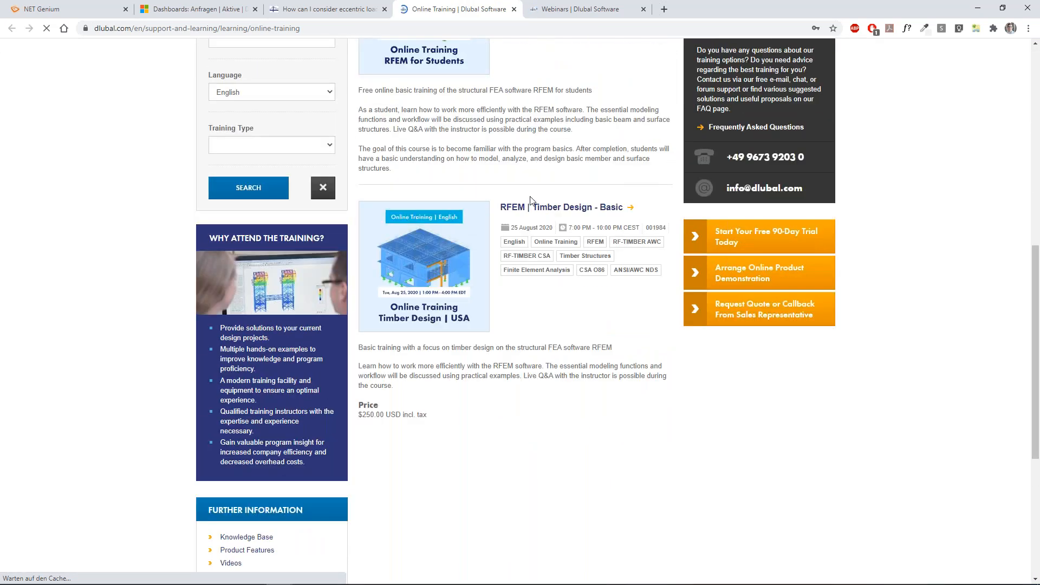
pyautogui.scroll(2, 312, 217)
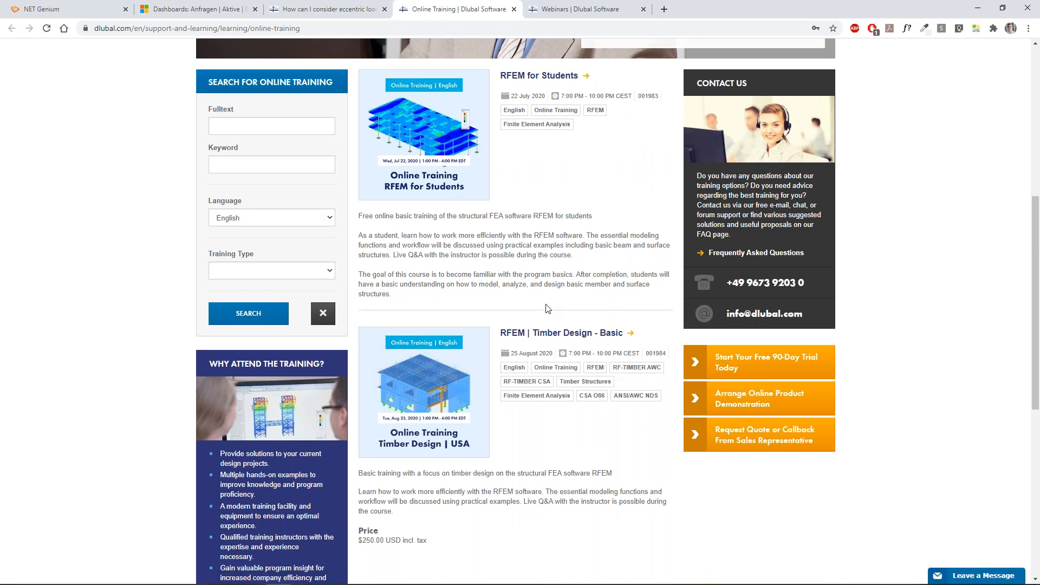
pyautogui.scroll(1, 546, 309)
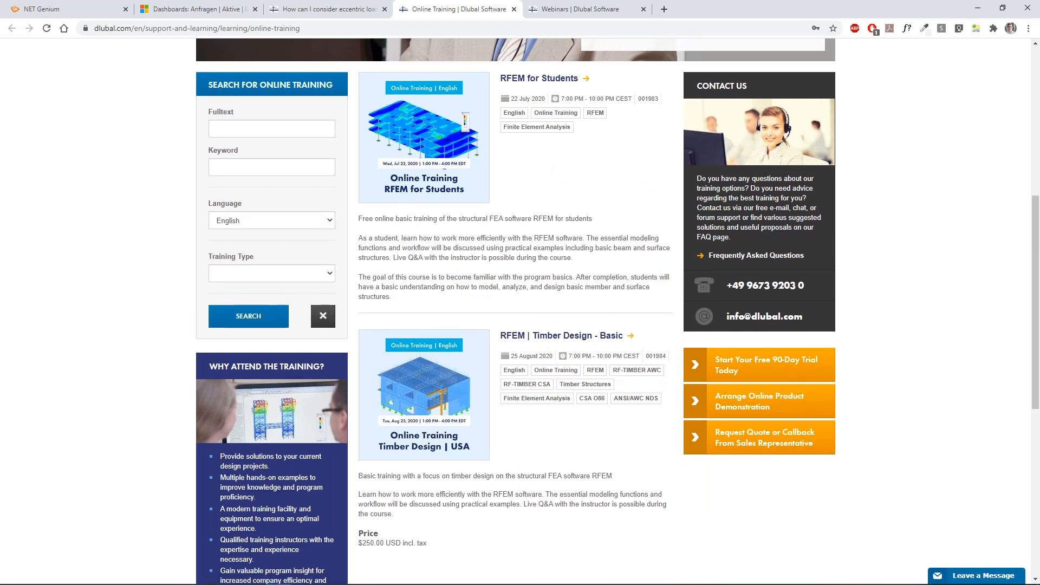
pyautogui.scroll(7, 520, 309)
# Look through the unfiltered list of upcoming and past webinars on the Webinars page.
pyautogui.hotkey('ctrl', 'Tab')
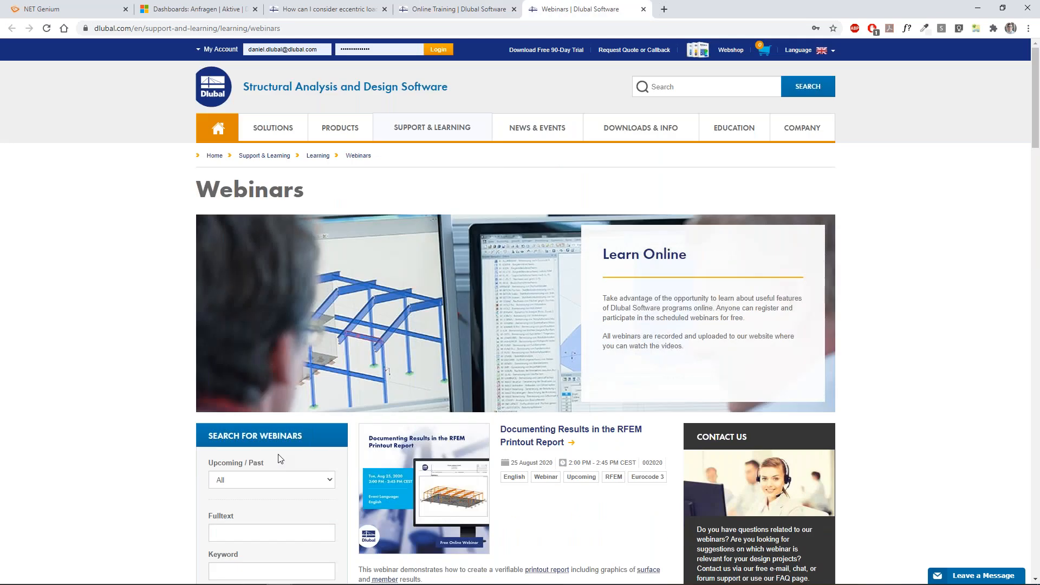
pyautogui.scroll(-7, 125, 365)
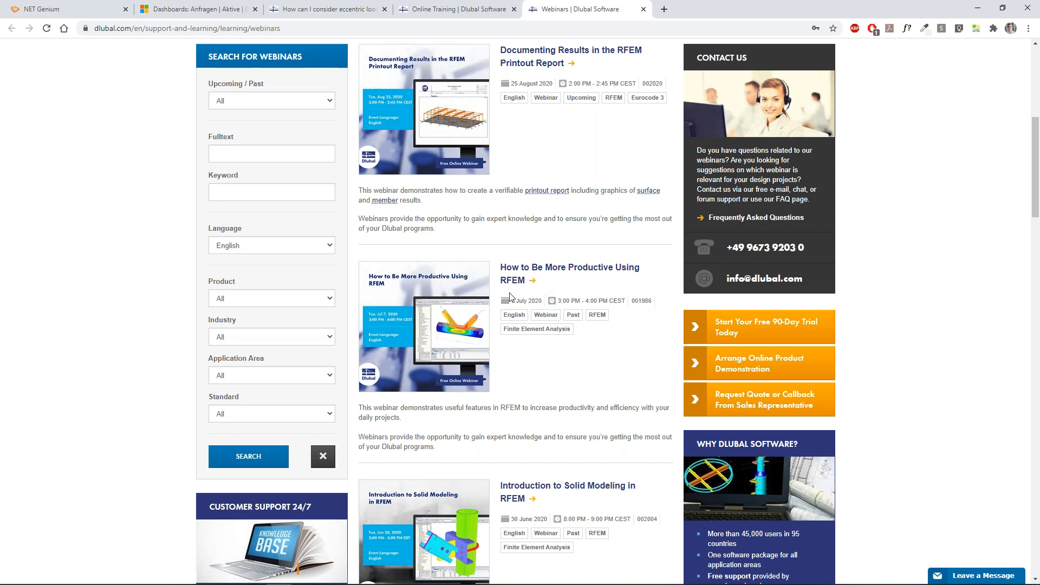
pyautogui.scroll(-9, 512, 294)
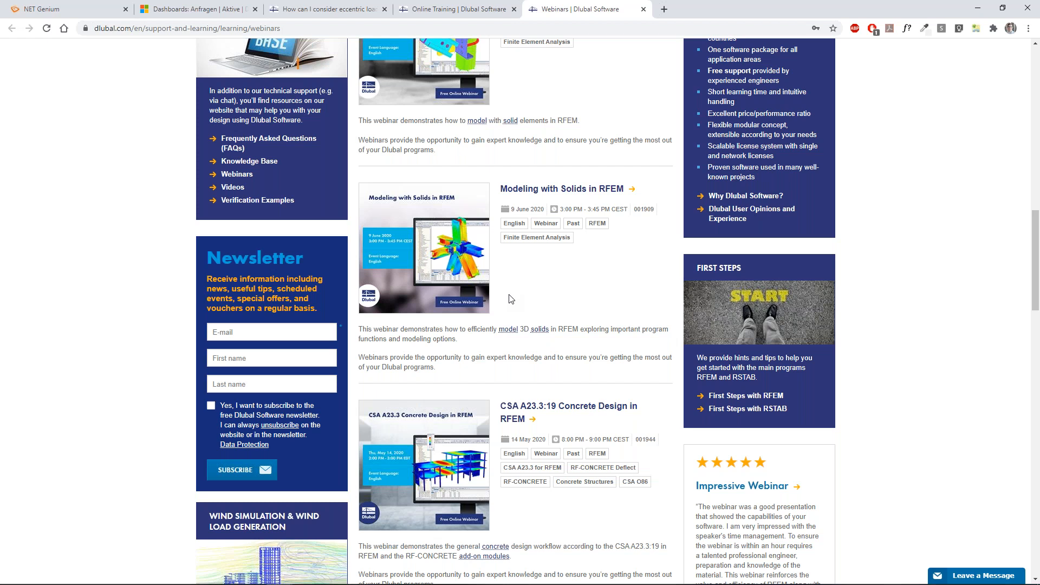
pyautogui.scroll(-2, 509, 299)
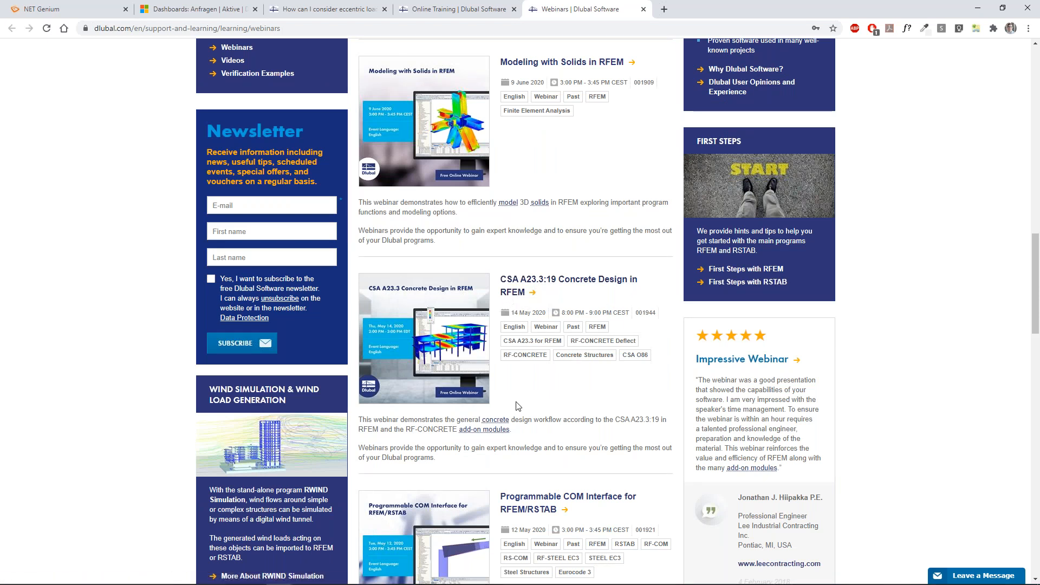
pyautogui.scroll(-4, 519, 406)
pyautogui.scroll(9, 528, 375)
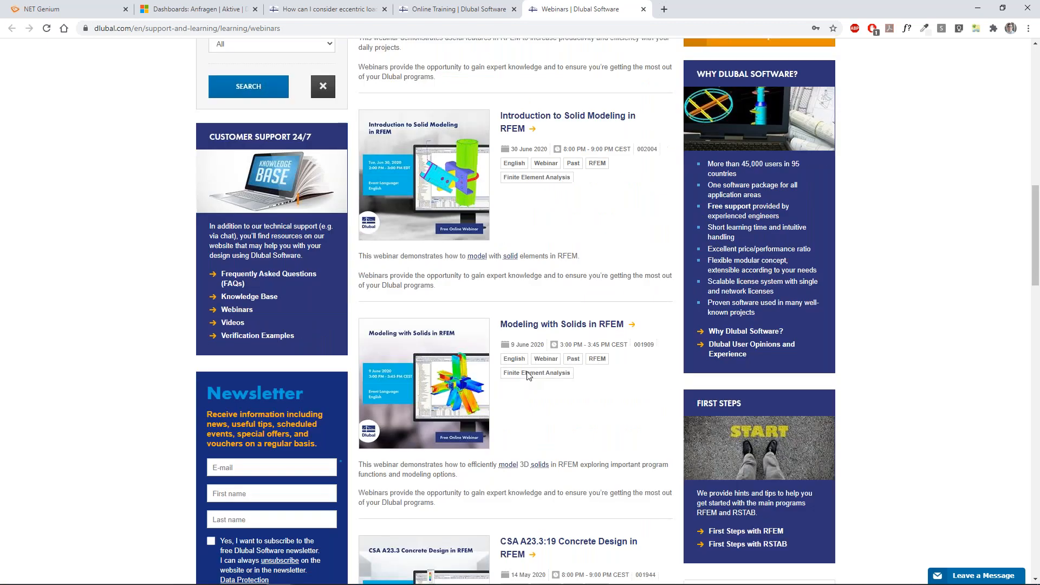
pyautogui.scroll(10, 529, 375)
# Filter the webinars to past English events about concrete structures.
pyautogui.moveTo(447, 138)
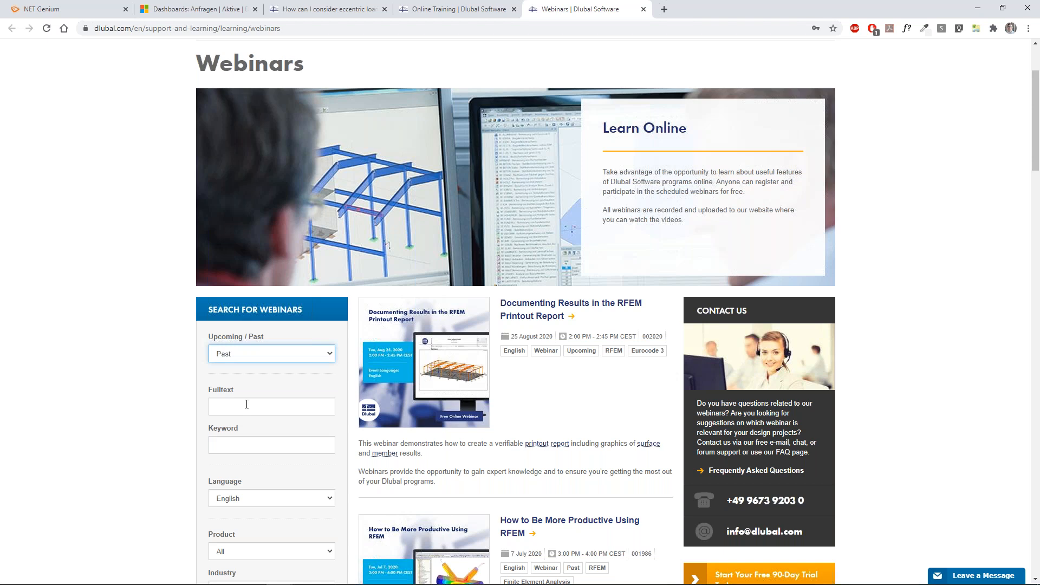
pyautogui.scroll(-5, 247, 404)
pyautogui.click(260, 337)
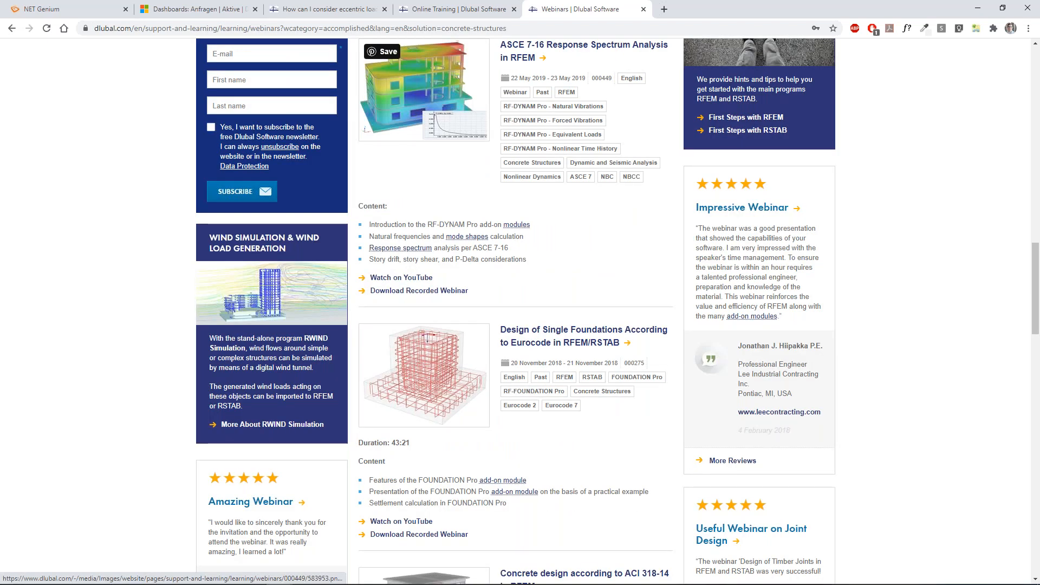
# Browse the recorded concrete webinars, checking their topics and the YouTube and download links.
pyautogui.scroll(-4, 631, 357)
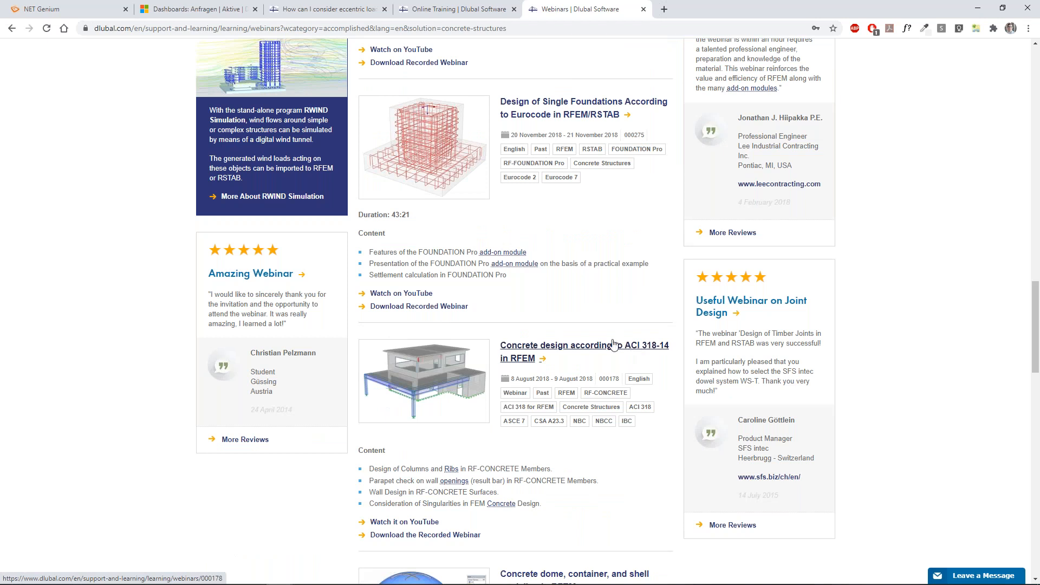
pyautogui.scroll(-5, 301, 377)
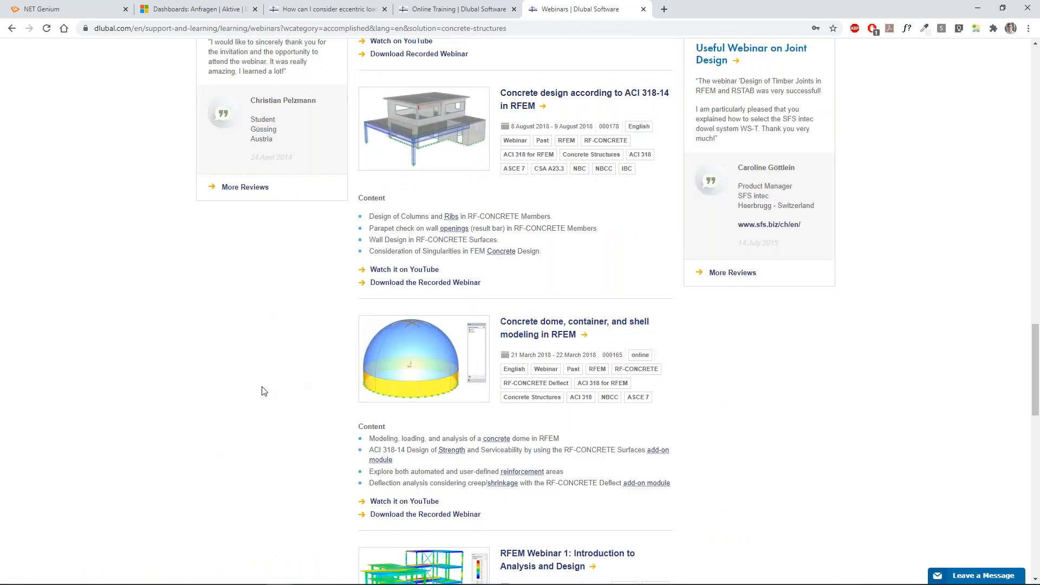
pyautogui.scroll(-2, 264, 391)
pyautogui.scroll(-4, 264, 391)
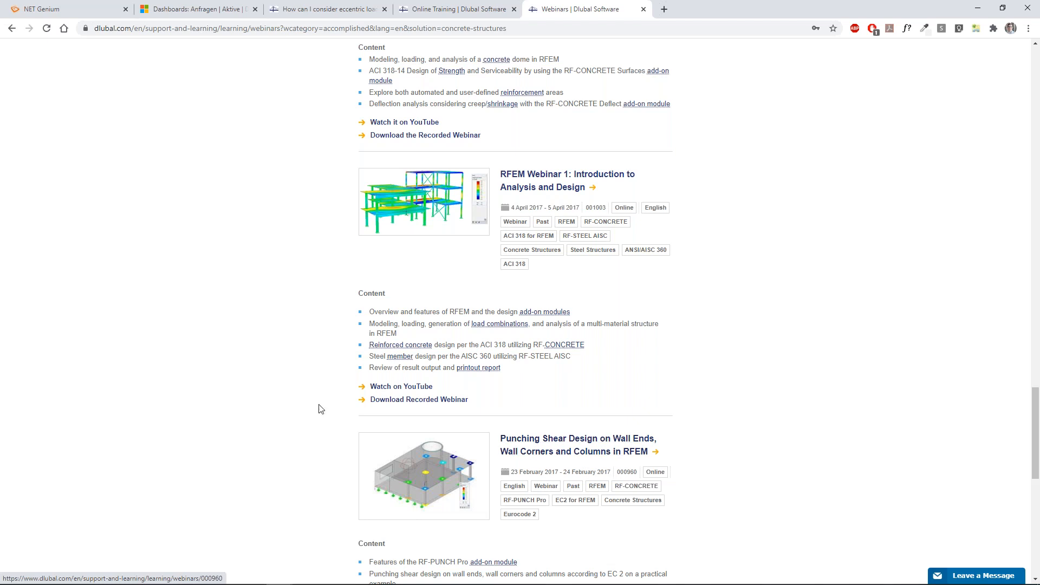
pyautogui.scroll(20, 320, 409)
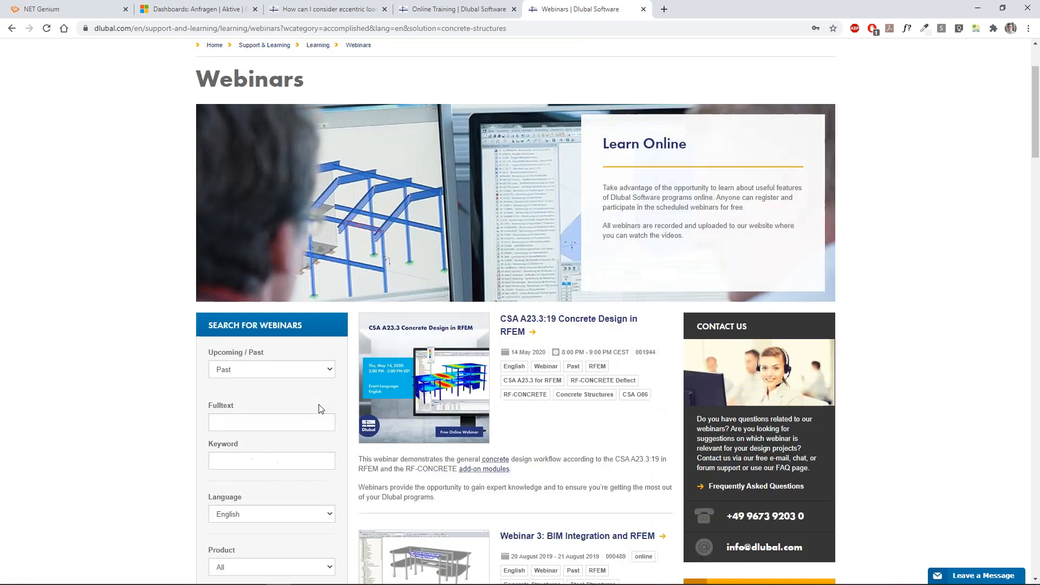
pyautogui.scroll(2, 321, 410)
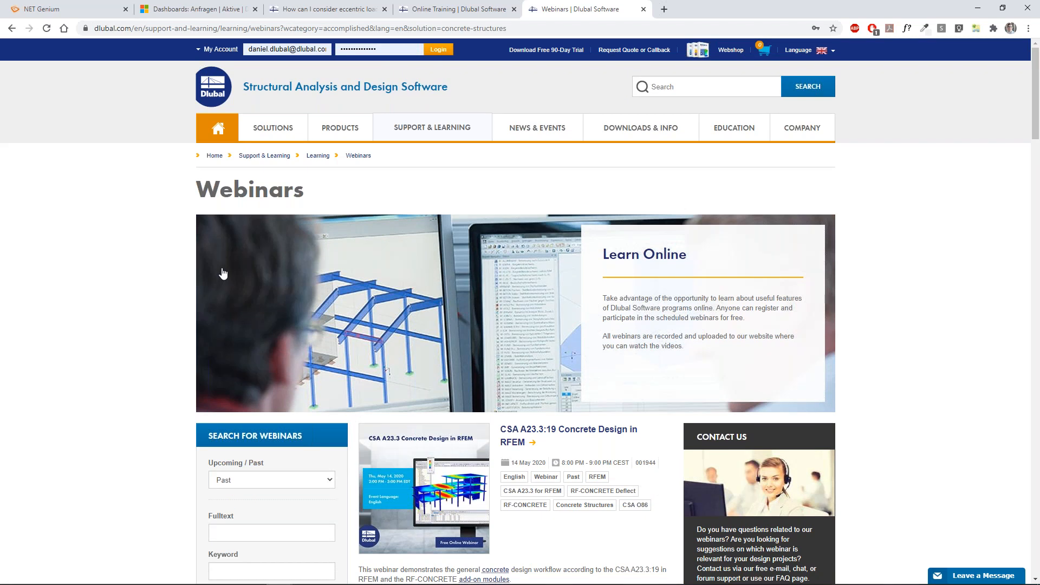
# Open YouTube in the browser and search for "dlubal timber".
pyautogui.hotkey('alt', 'Tab')
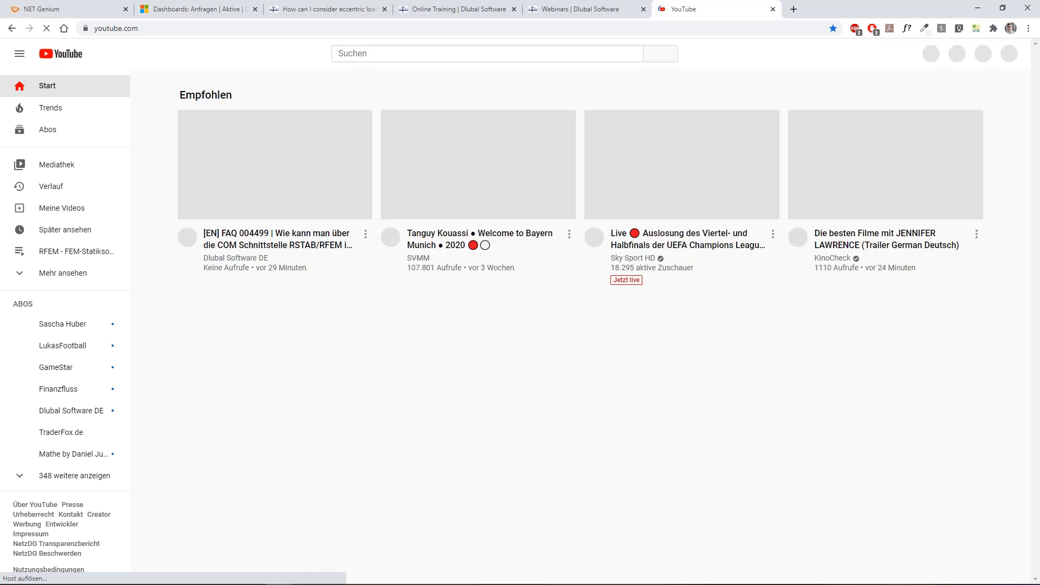
pyautogui.write('dlubal ')
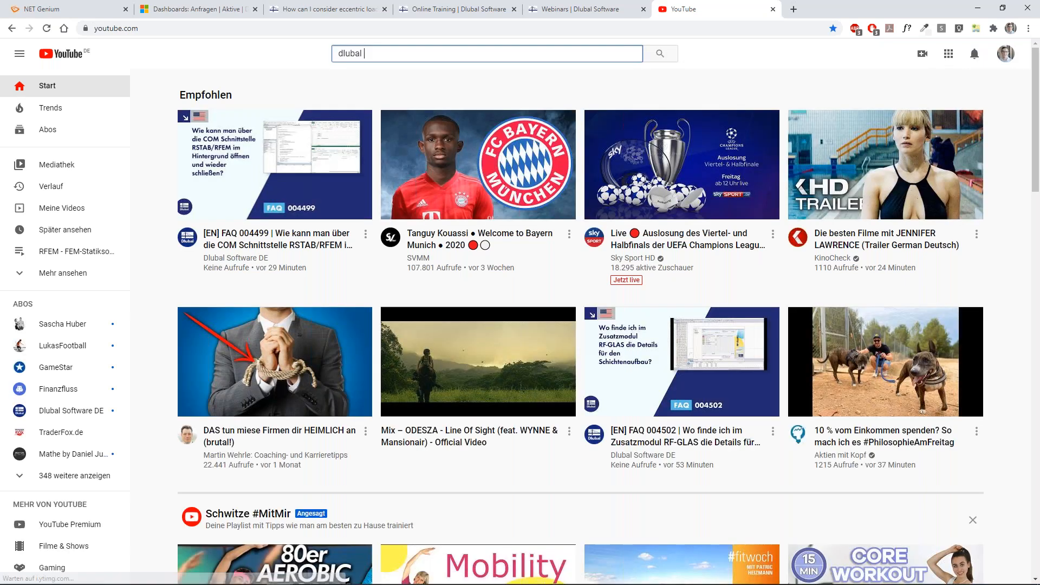
pyautogui.write('timber')
pyautogui.press('Return')
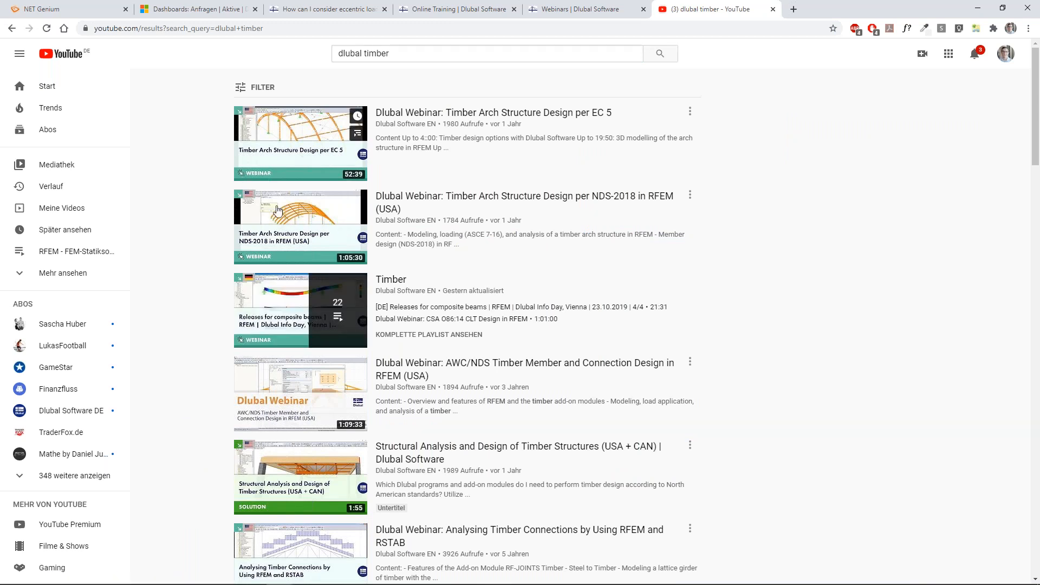
# Look through the timber design webinars and playlists in the YouTube search results.
pyautogui.scroll(-2, 295, 375)
pyautogui.scroll(3, 271, 336)
pyautogui.scroll(-5, 255, 318)
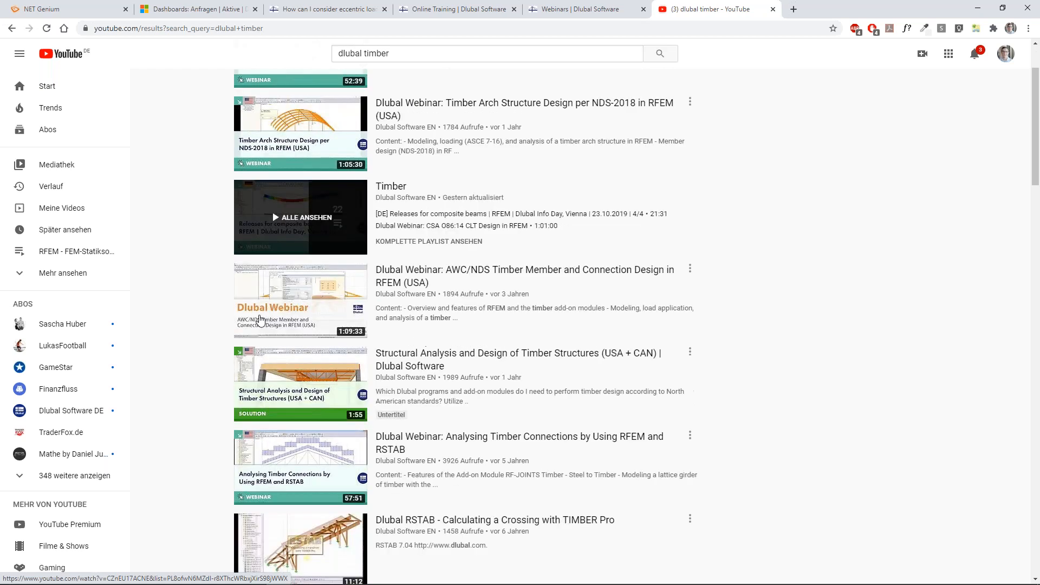
pyautogui.scroll(3, 244, 315)
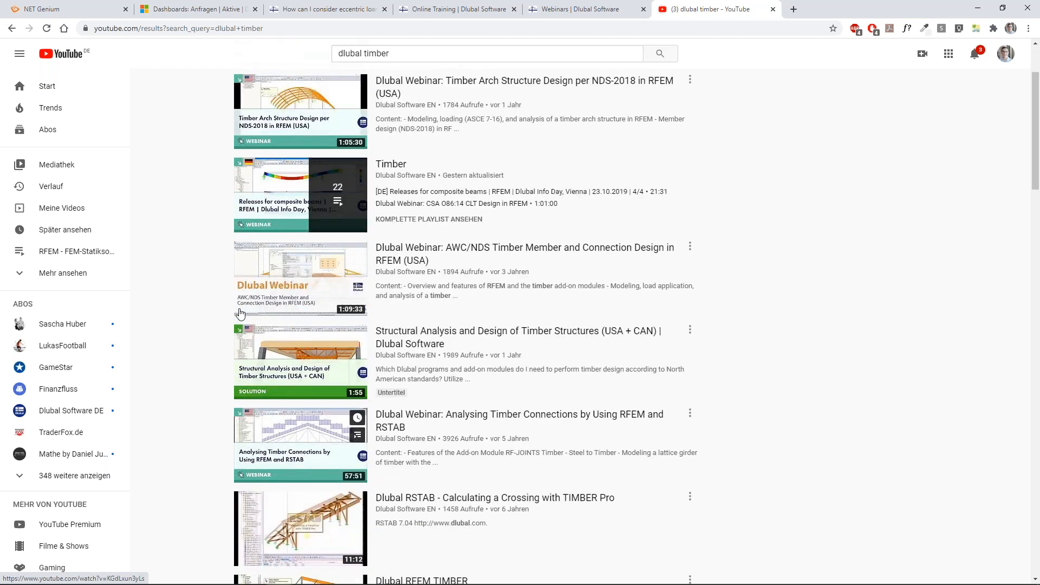
pyautogui.scroll(2, 240, 315)
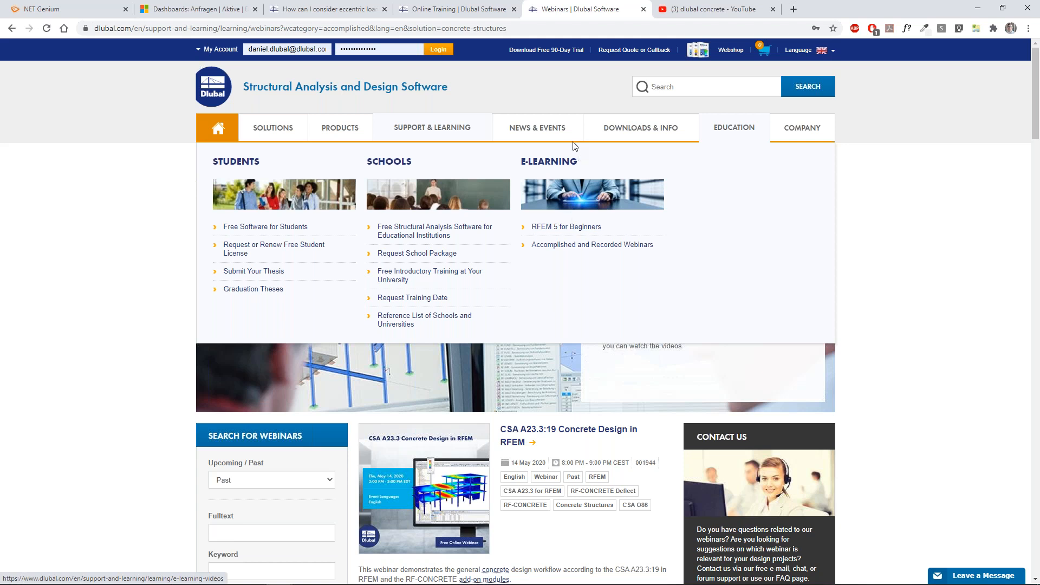
# Open the website's Models to Download page and preview the Timber round hall model in 3D.
pyautogui.moveTo(543, 131)
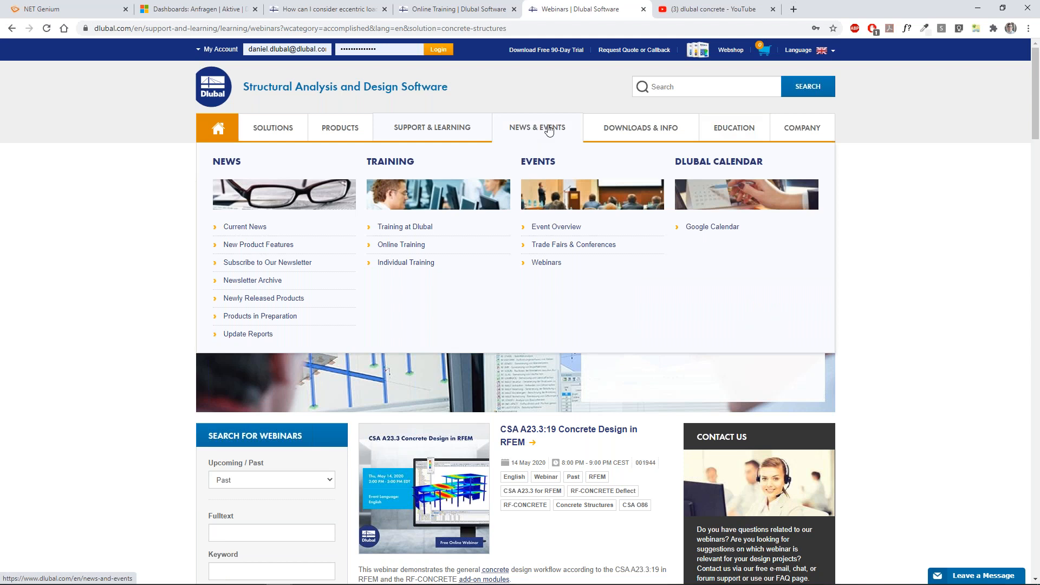
pyautogui.moveTo(625, 133)
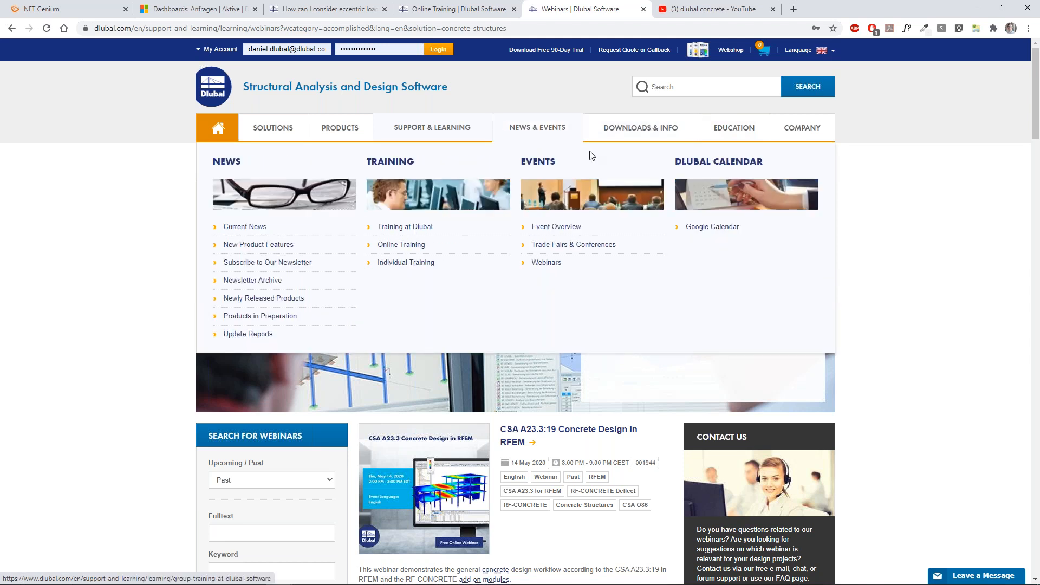
pyautogui.click(426, 228)
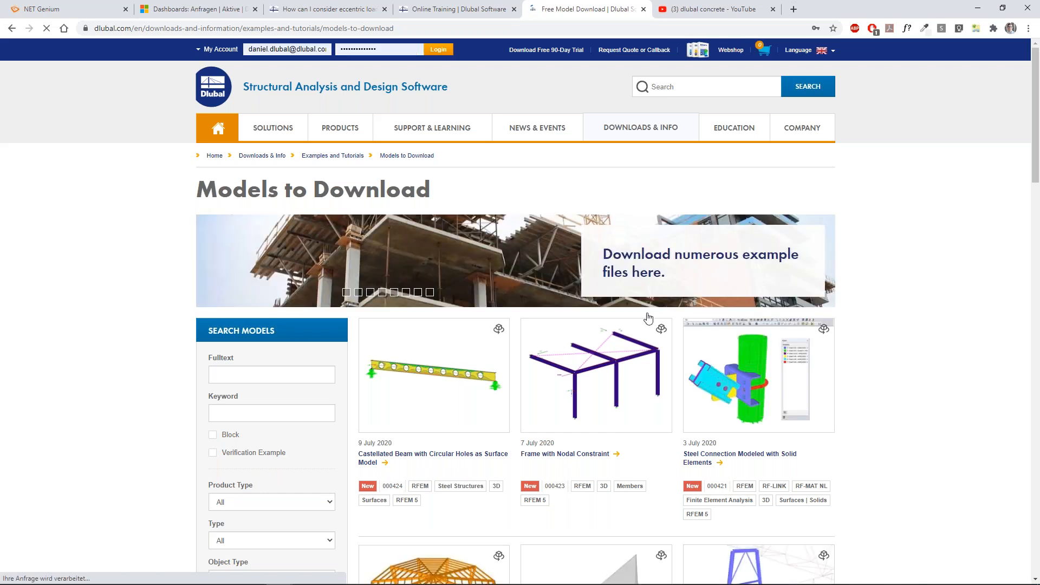
pyautogui.scroll(-5, 629, 347)
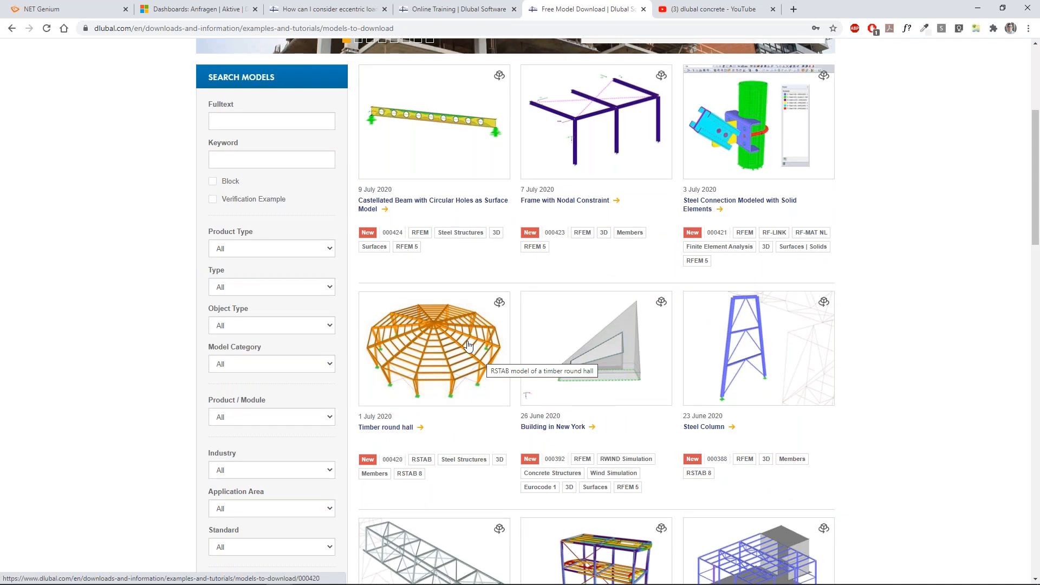
pyautogui.moveTo(468, 347)
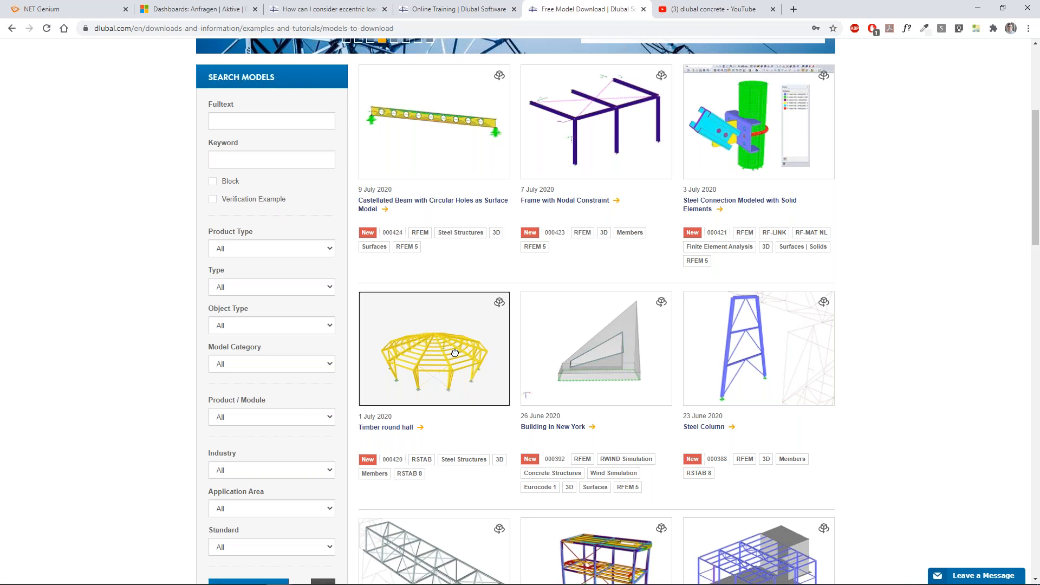
# Examine the Timber round hall 3D preview up close and look through the other example models on the Models to Download page.
pyautogui.scroll(5, 455, 353)
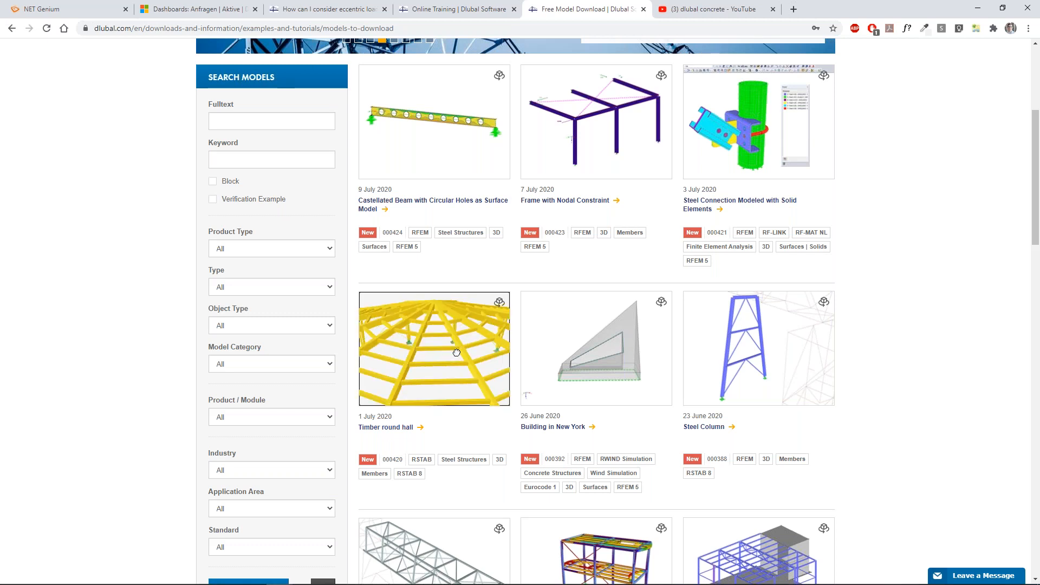
pyautogui.scroll(-5, 457, 353)
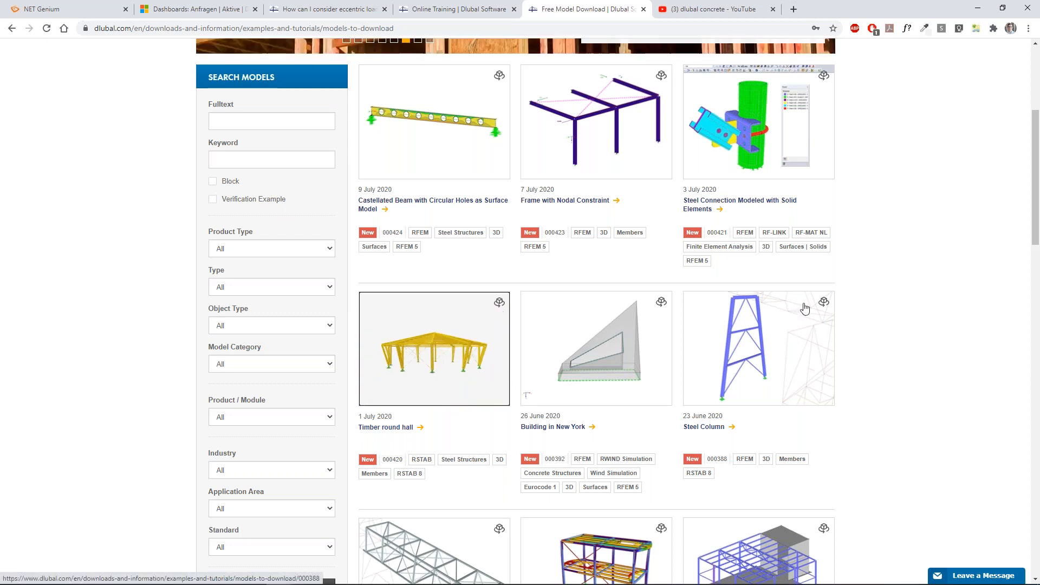
pyautogui.scroll(-5, 804, 303)
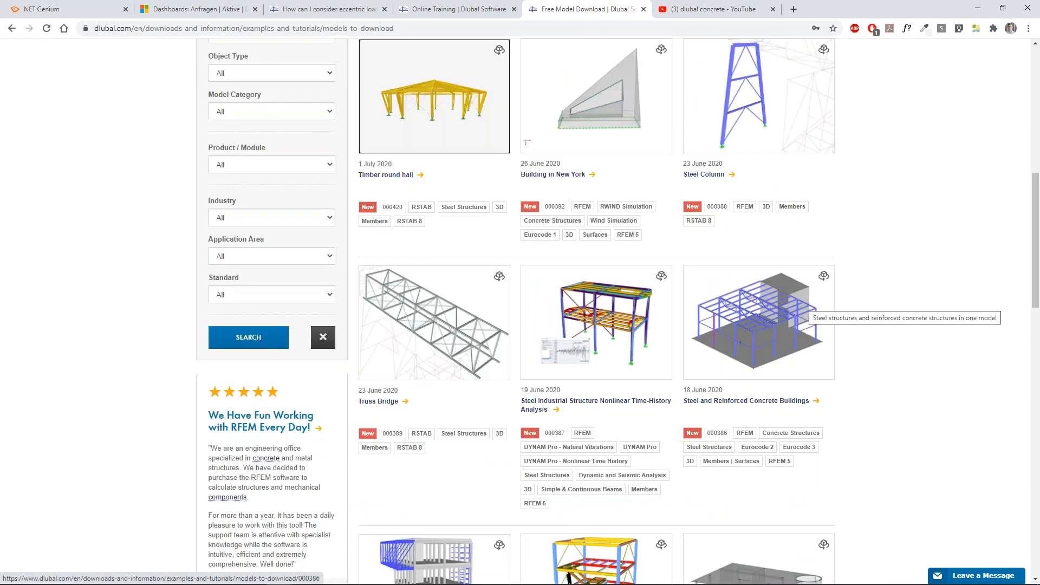
pyautogui.scroll(-10, 887, 332)
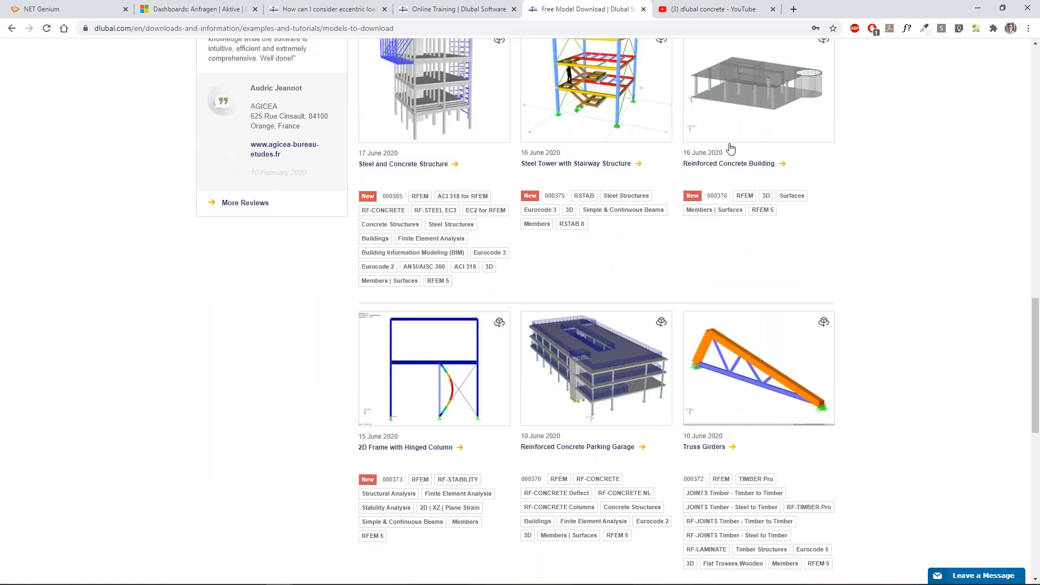
pyautogui.scroll(-3, 731, 148)
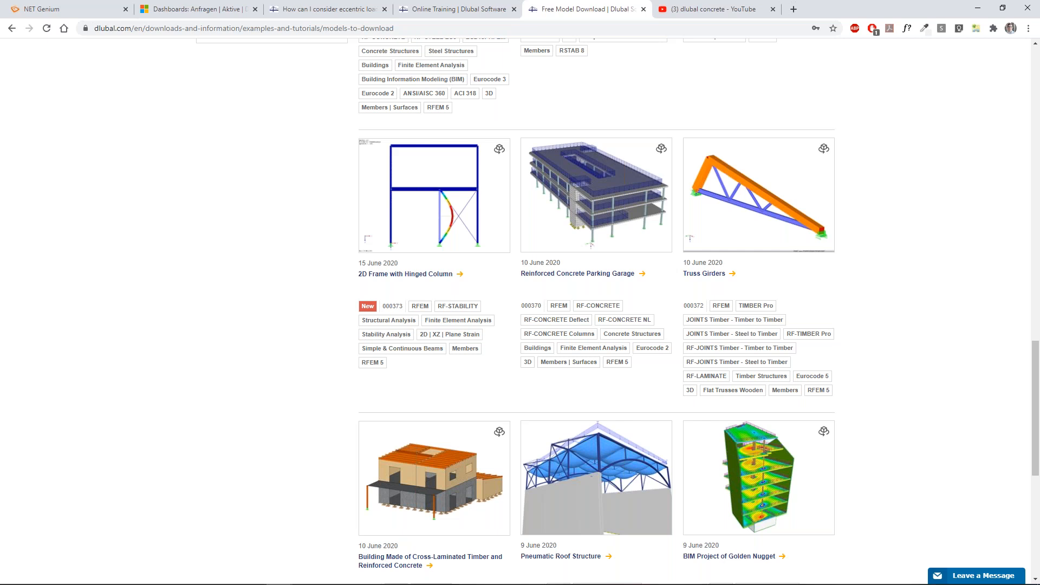
pyautogui.scroll(-2, 982, 213)
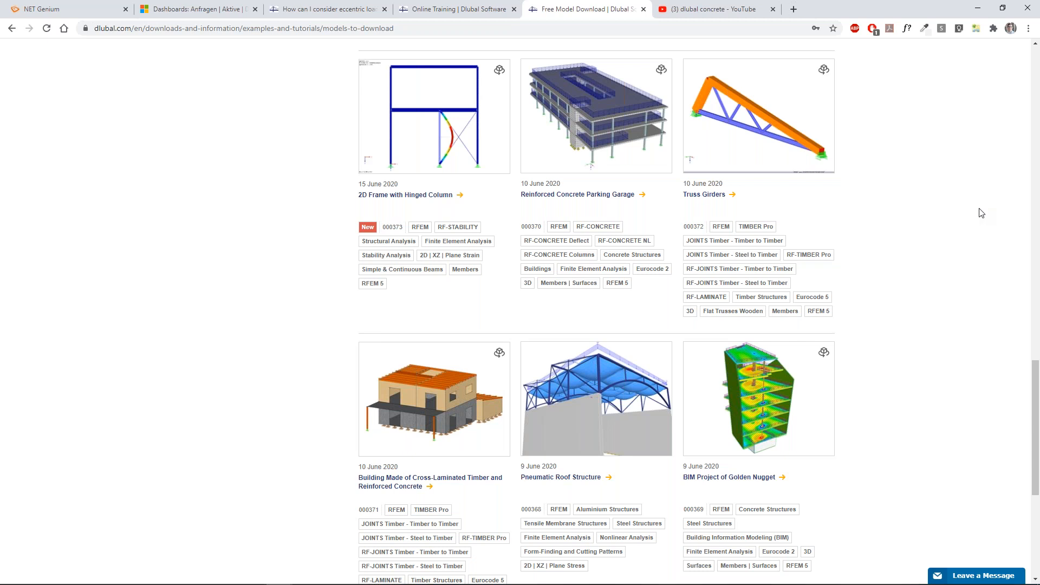
pyautogui.scroll(15, 982, 213)
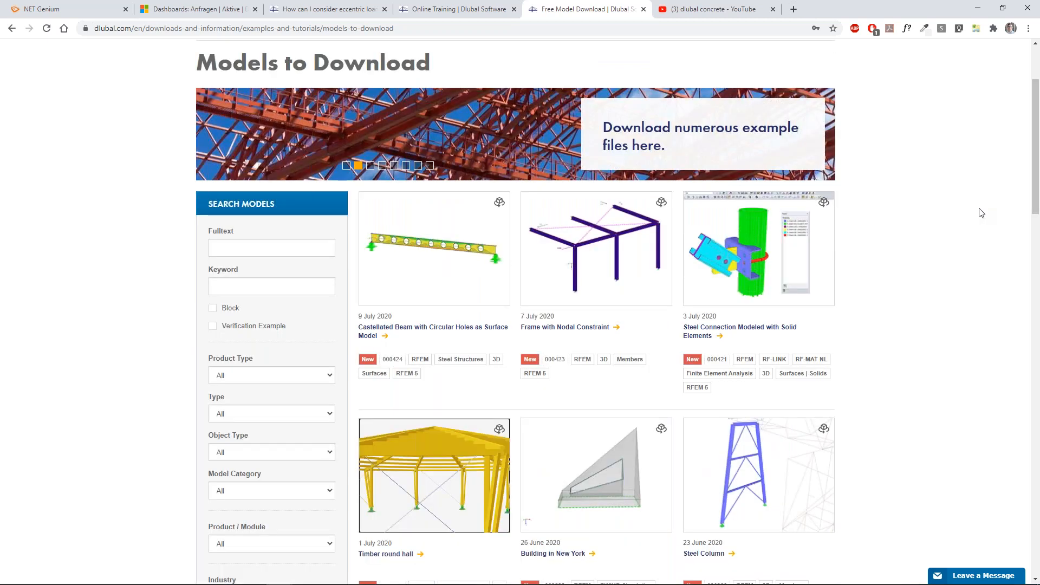